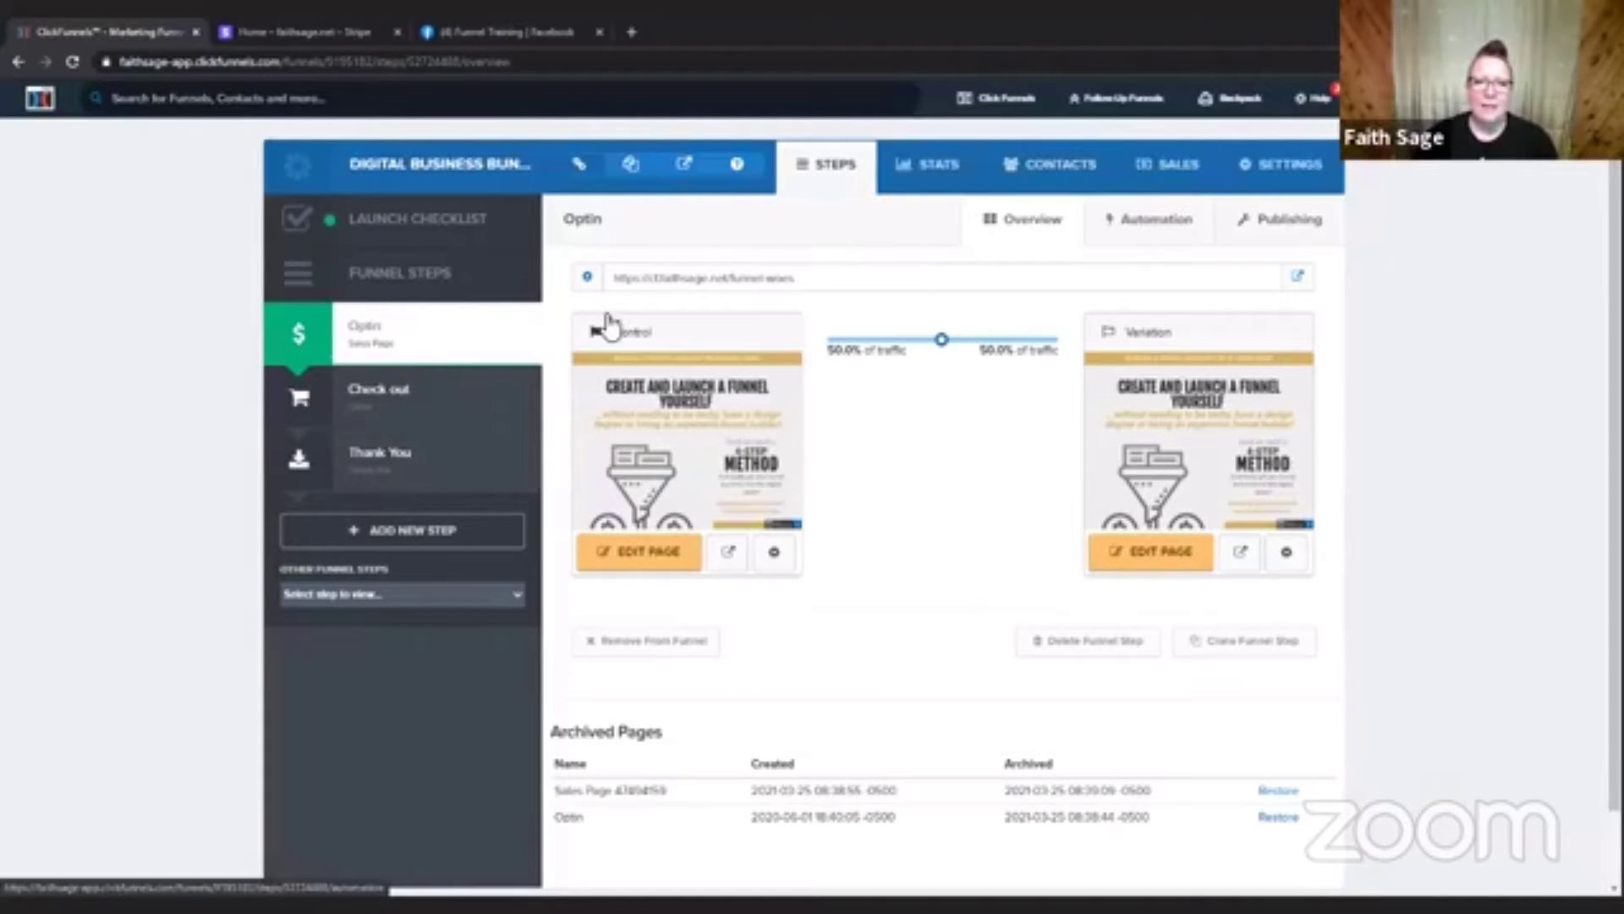
Review the products on the funnel's Check out step and preview the control version of its page.
left_click(414, 391)
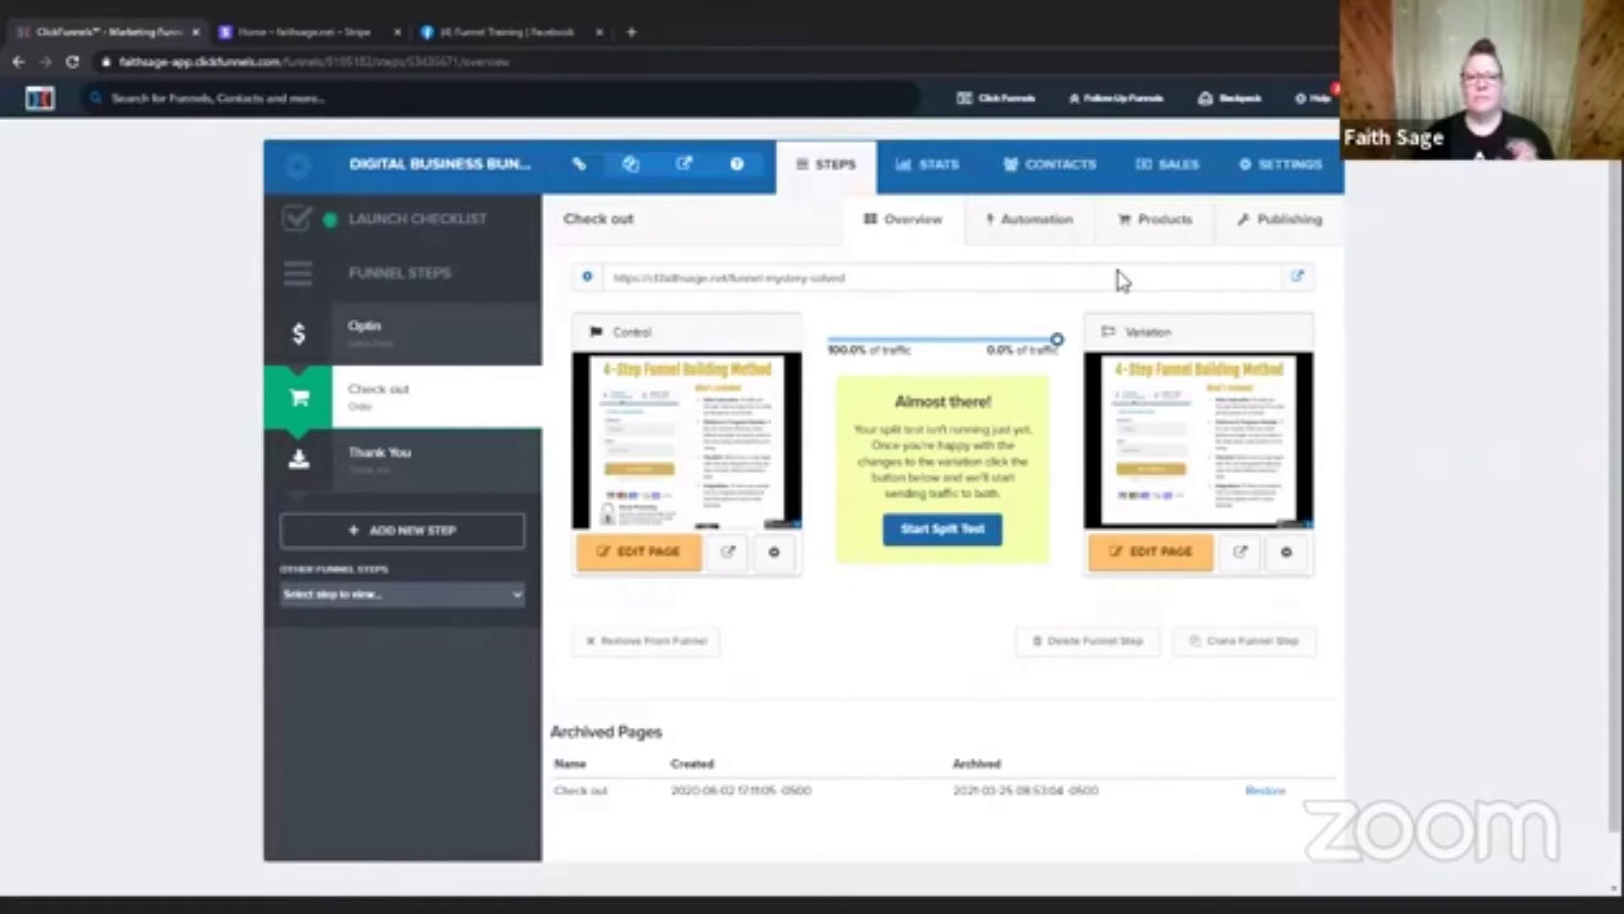
left_click(1169, 227)
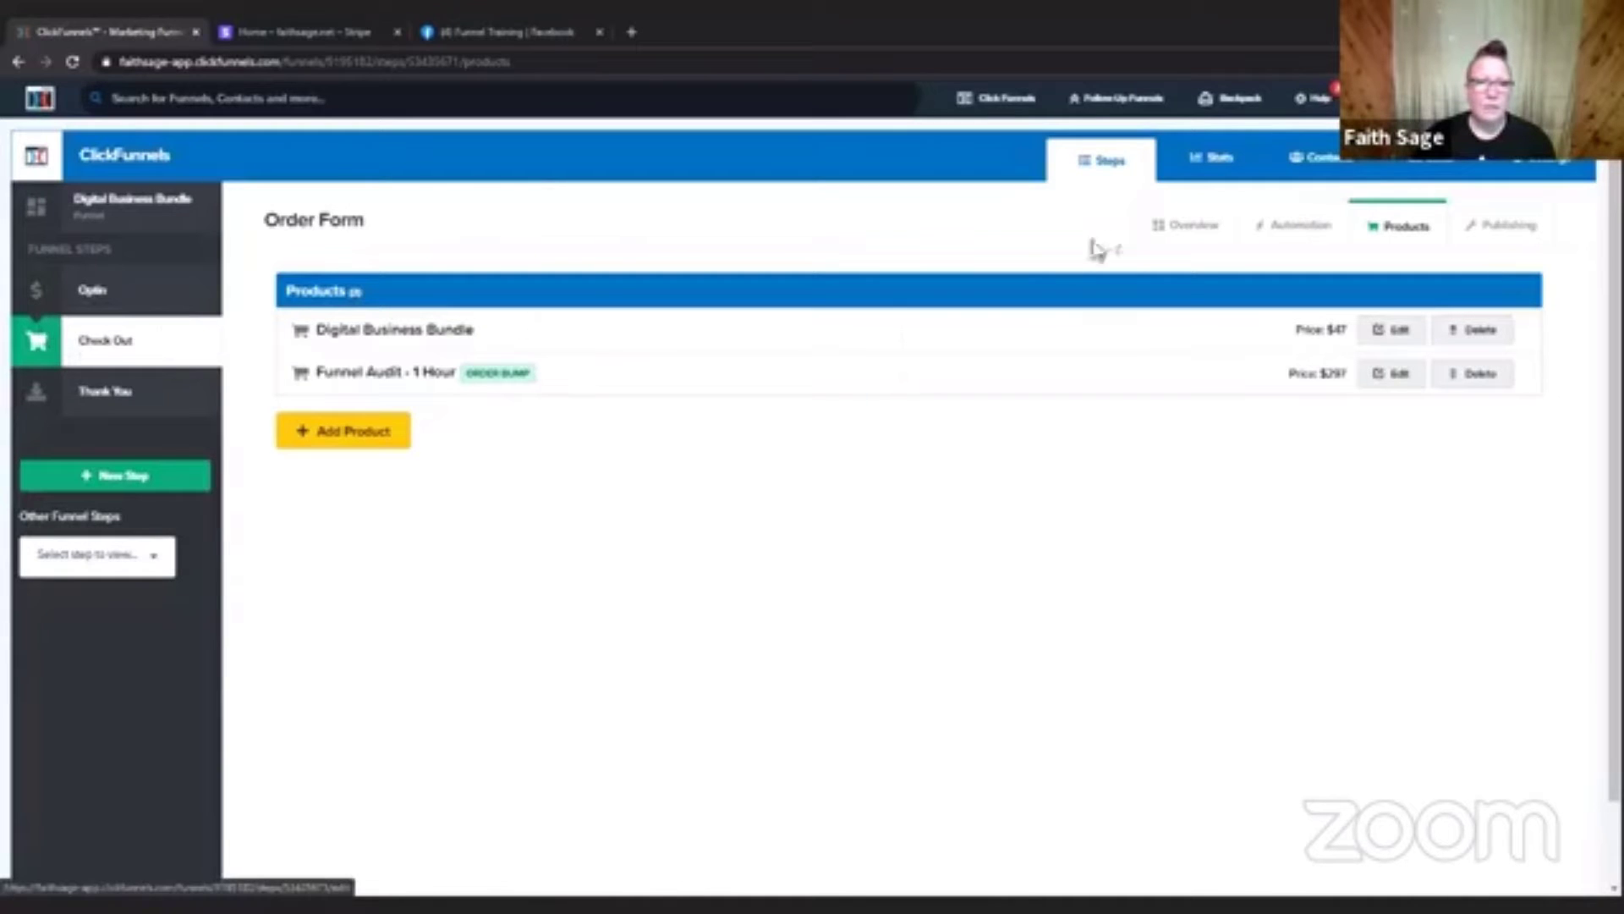
left_click(1193, 227)
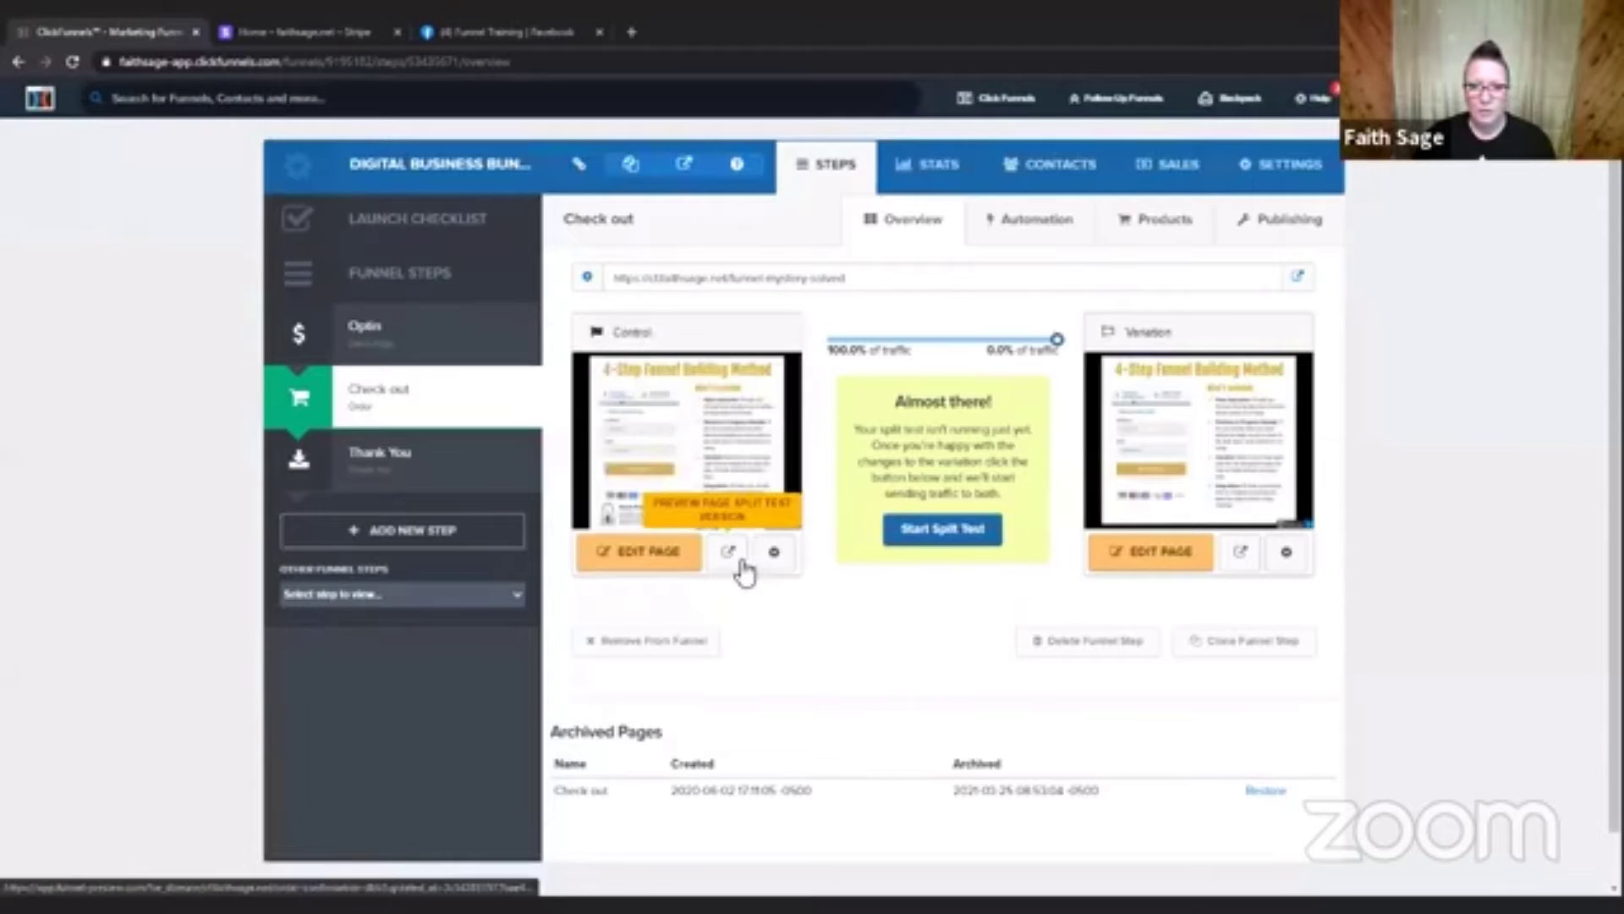
left_click(728, 552)
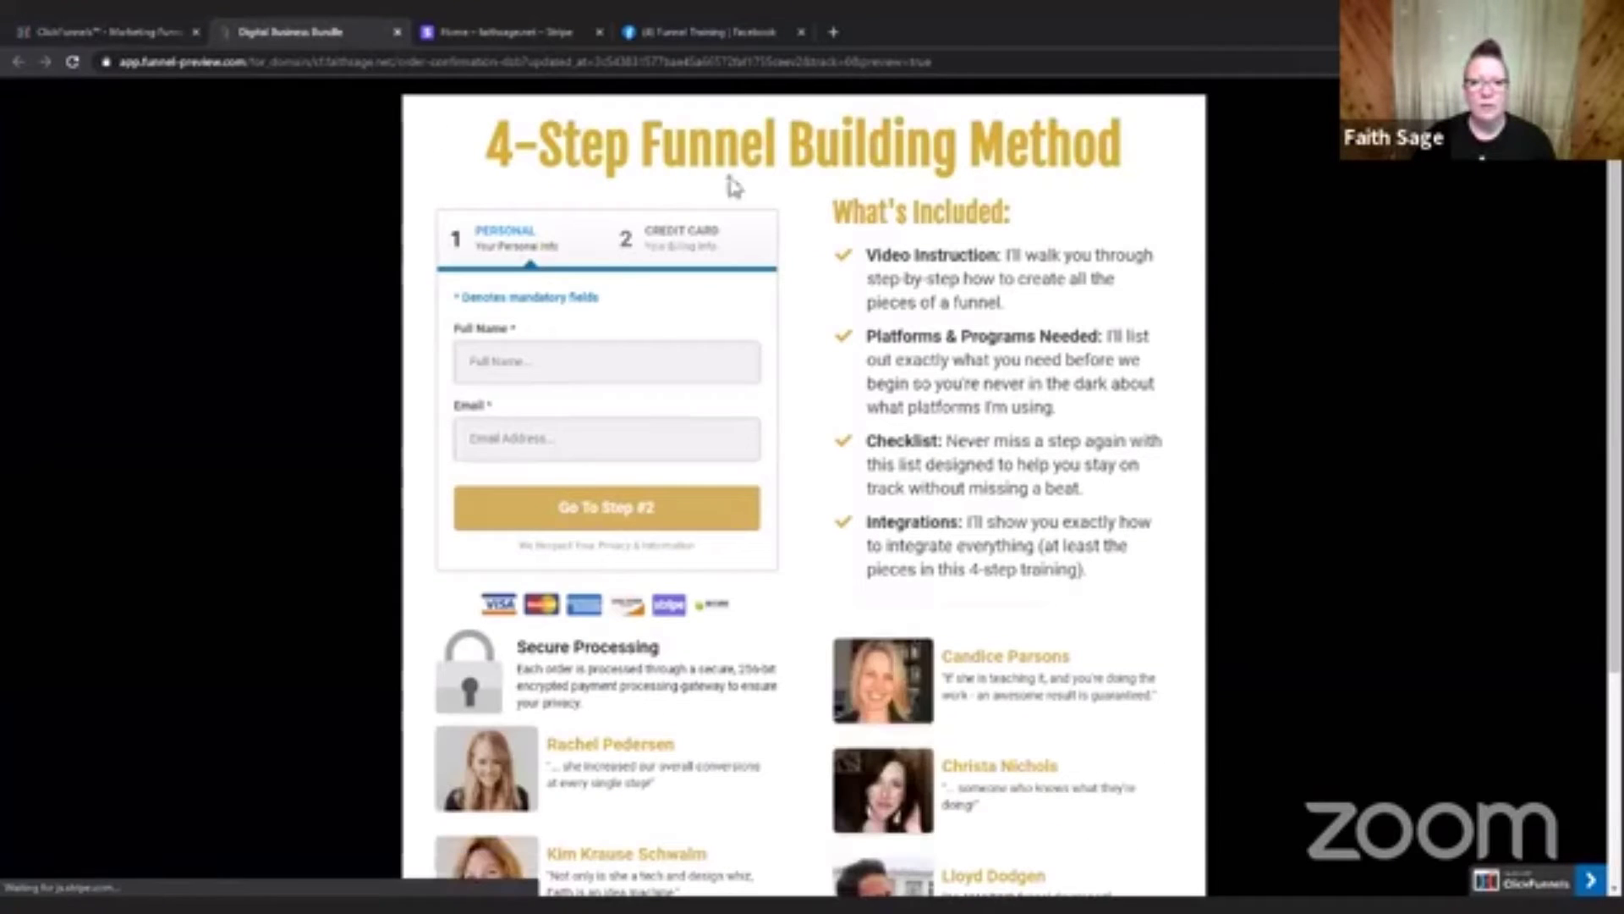
scroll(1258, 290, "down", 4)
scroll(1258, 290, "up", 4)
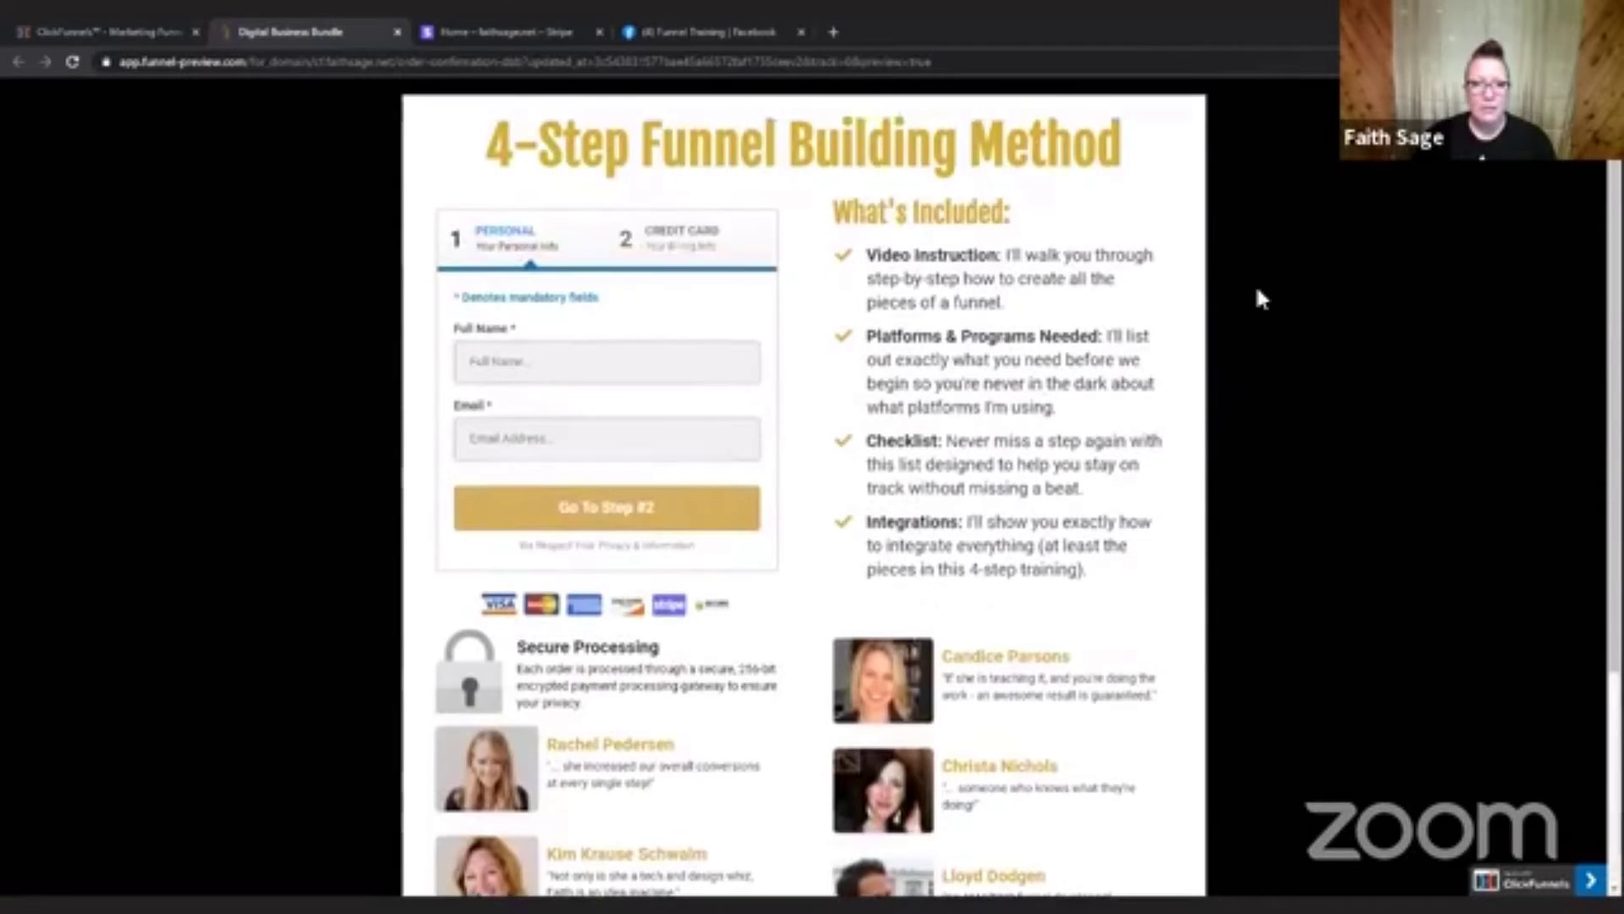
Test the previewed order form with the customer's full name and email, and select the funnel audit order bump in the billing step.
left_click(606, 355)
left_click(582, 430)
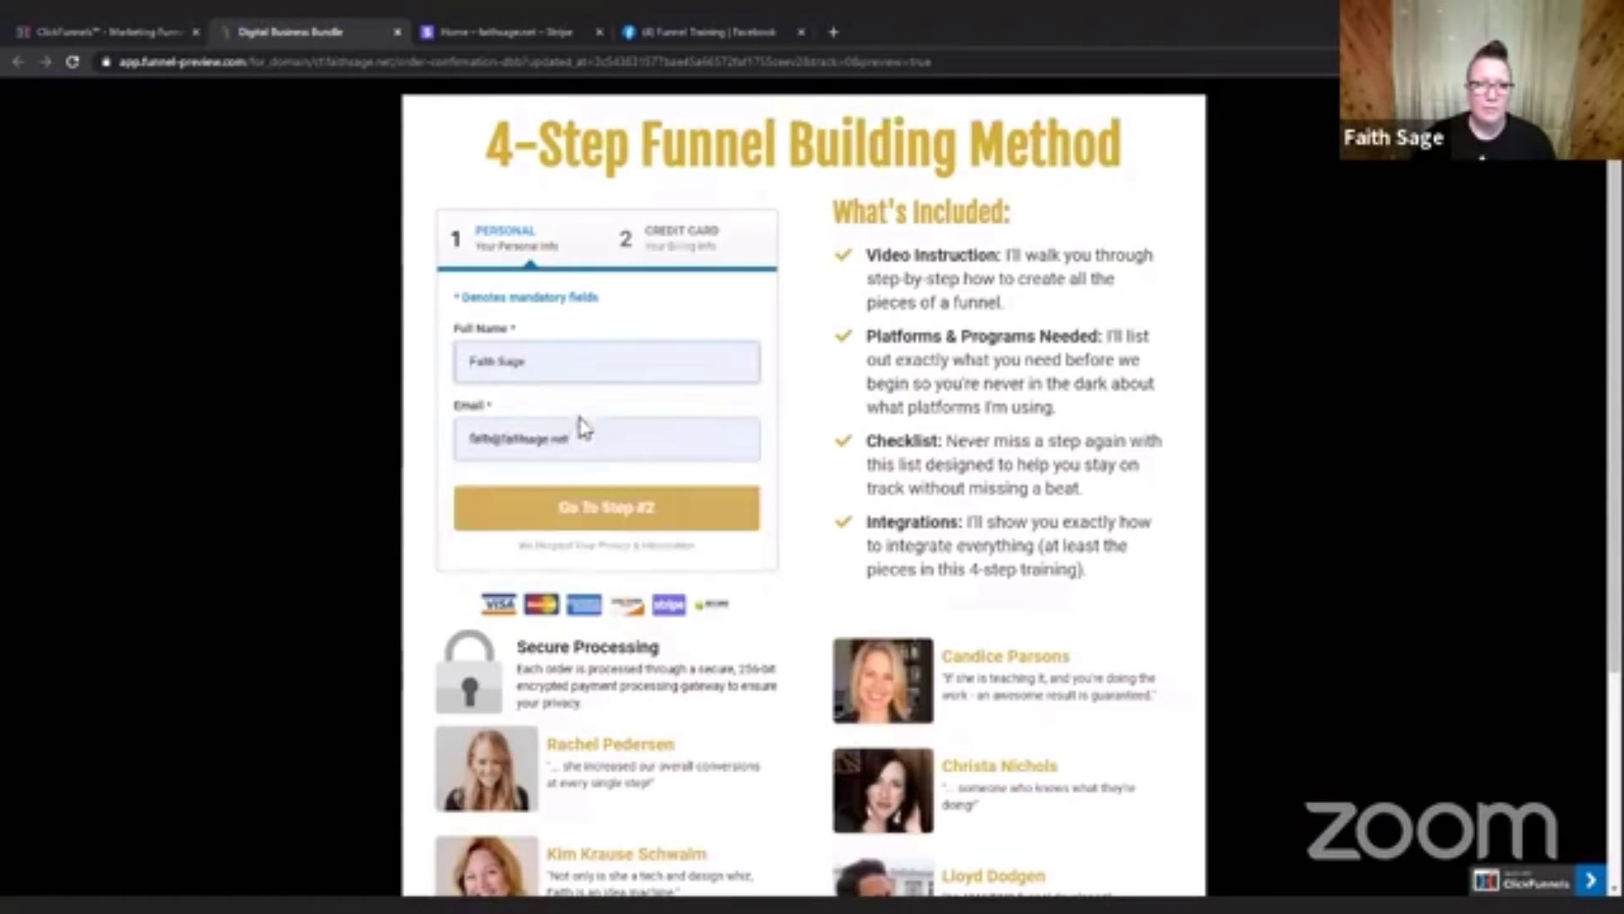
left_click(609, 510)
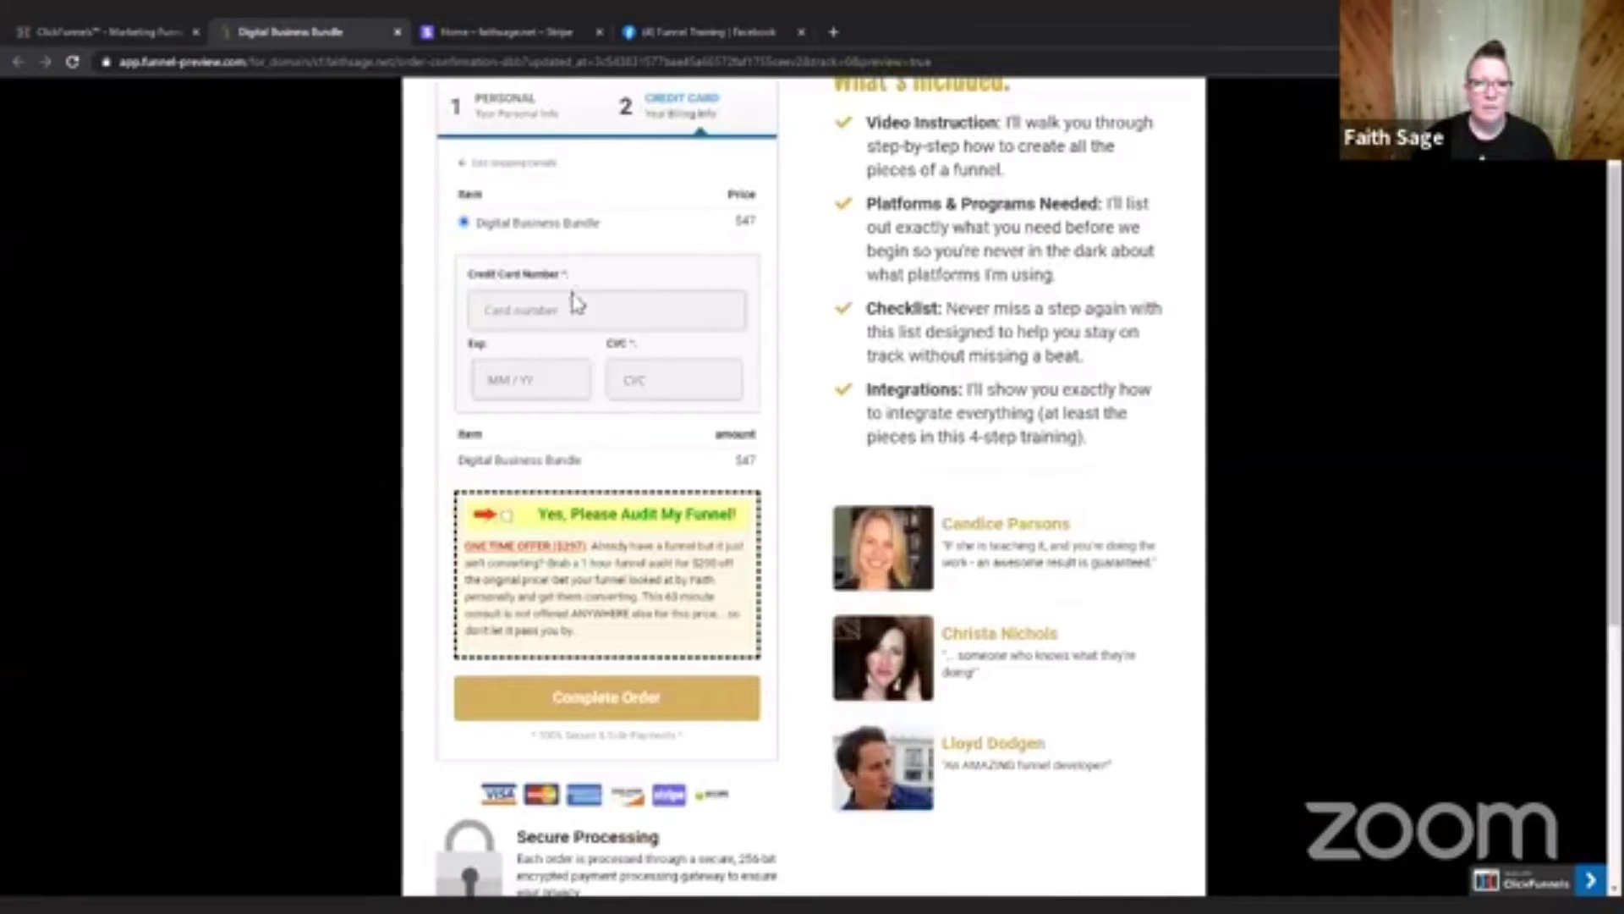
scroll(779, 239, "up", 1)
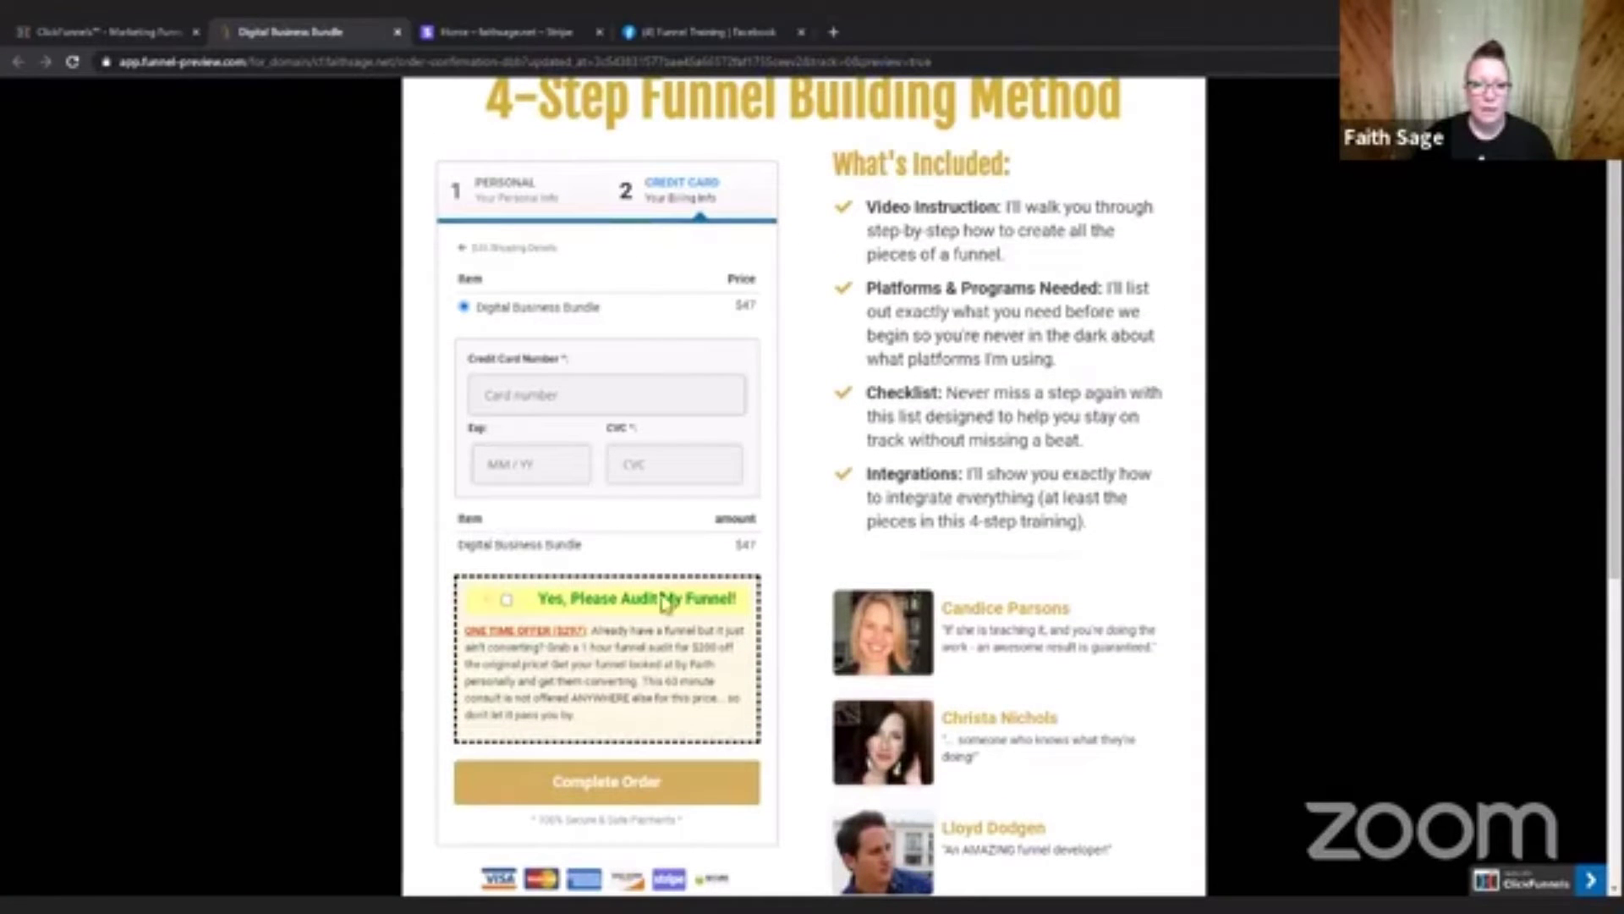
left_click(507, 600)
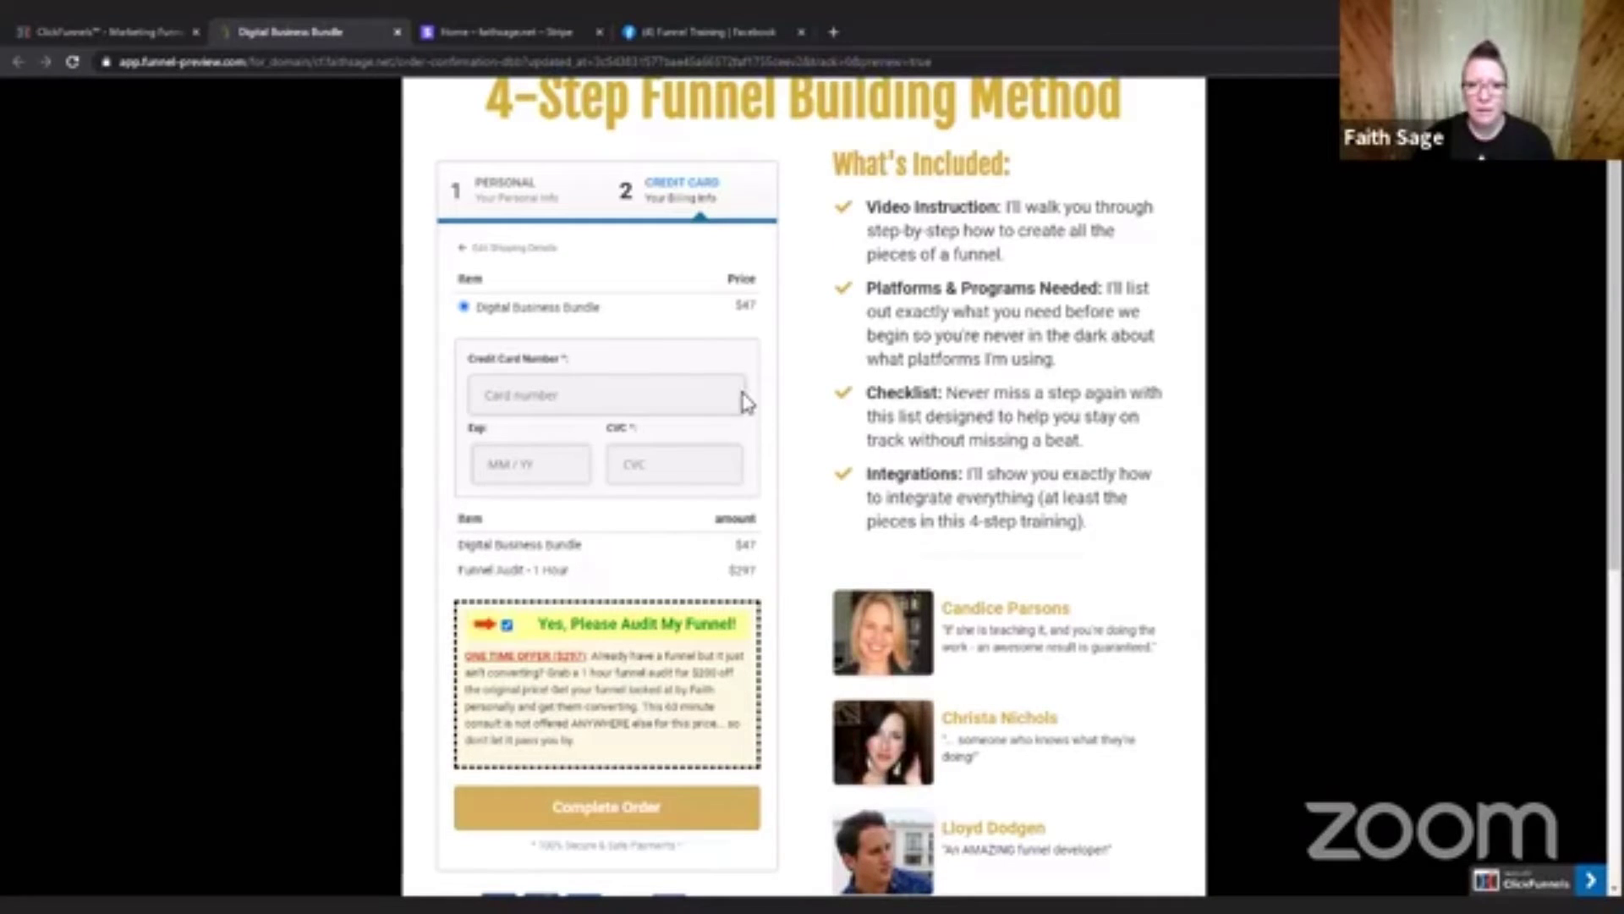
Return to ClickFunnels and start a new product for the Check out step with the Stripe payment integration.
left_click(101, 27)
left_click(1152, 225)
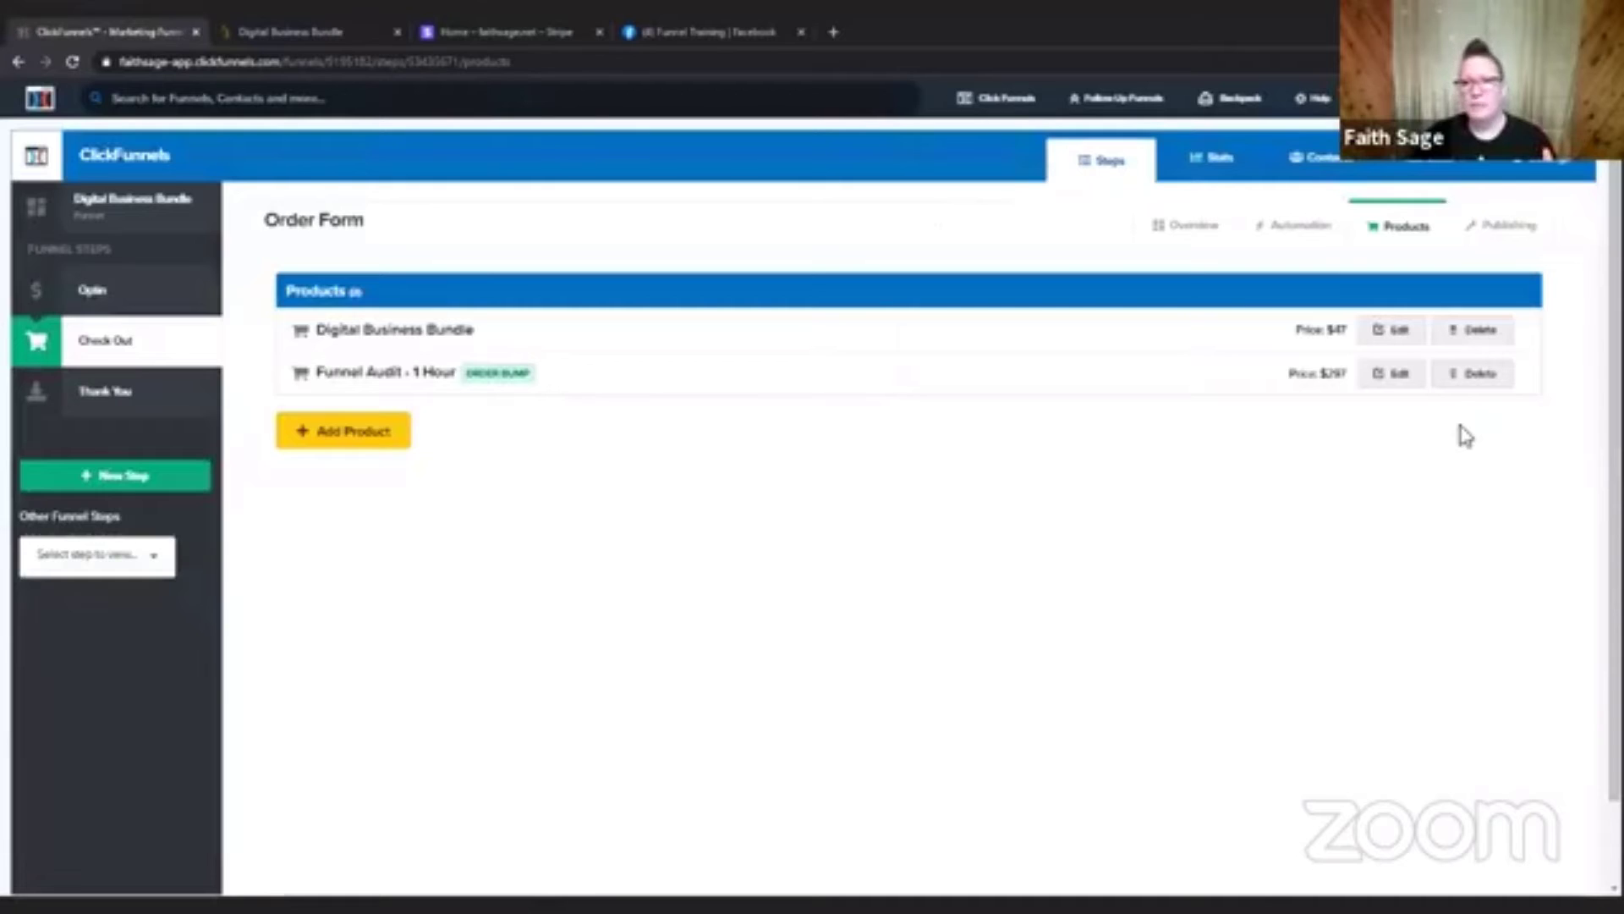
left_click(347, 443)
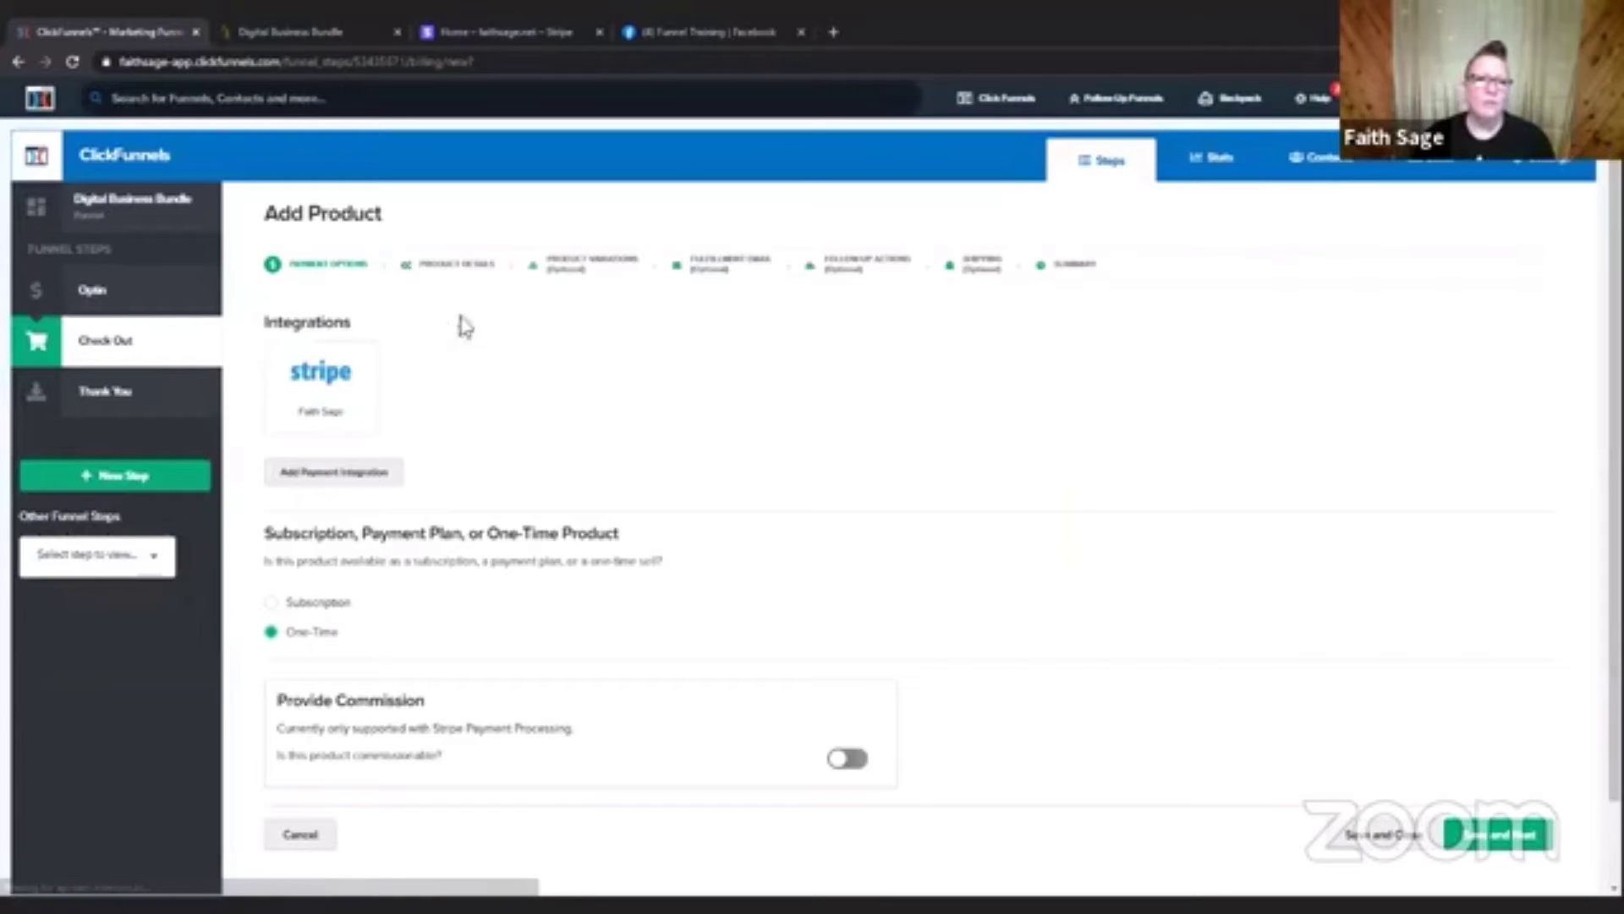
left_click(313, 393)
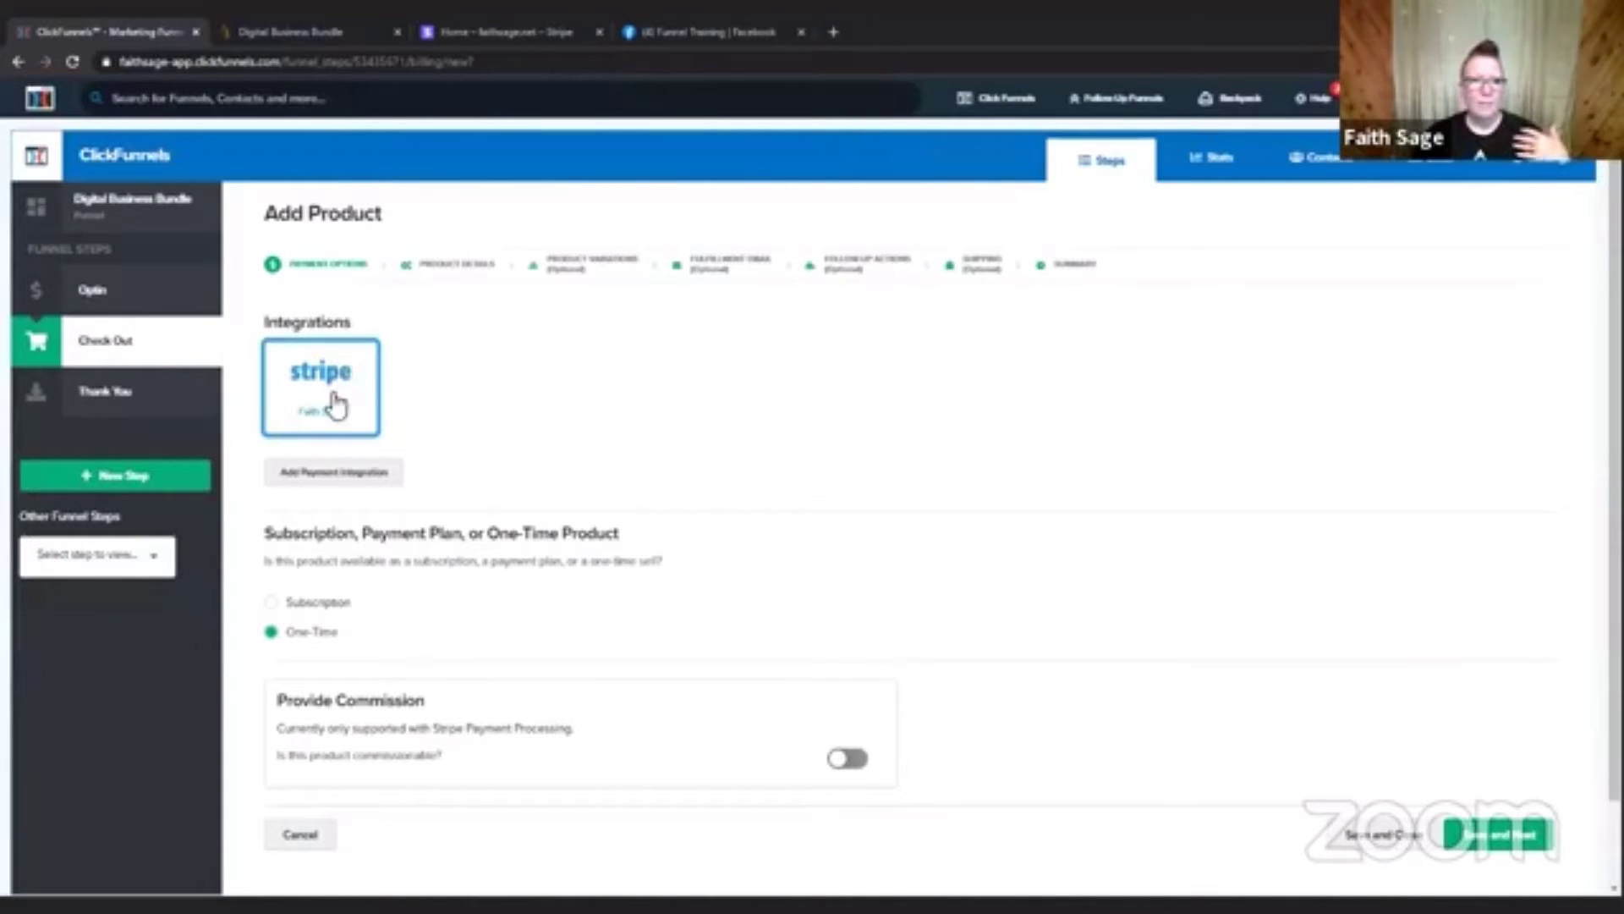
left_click(317, 372)
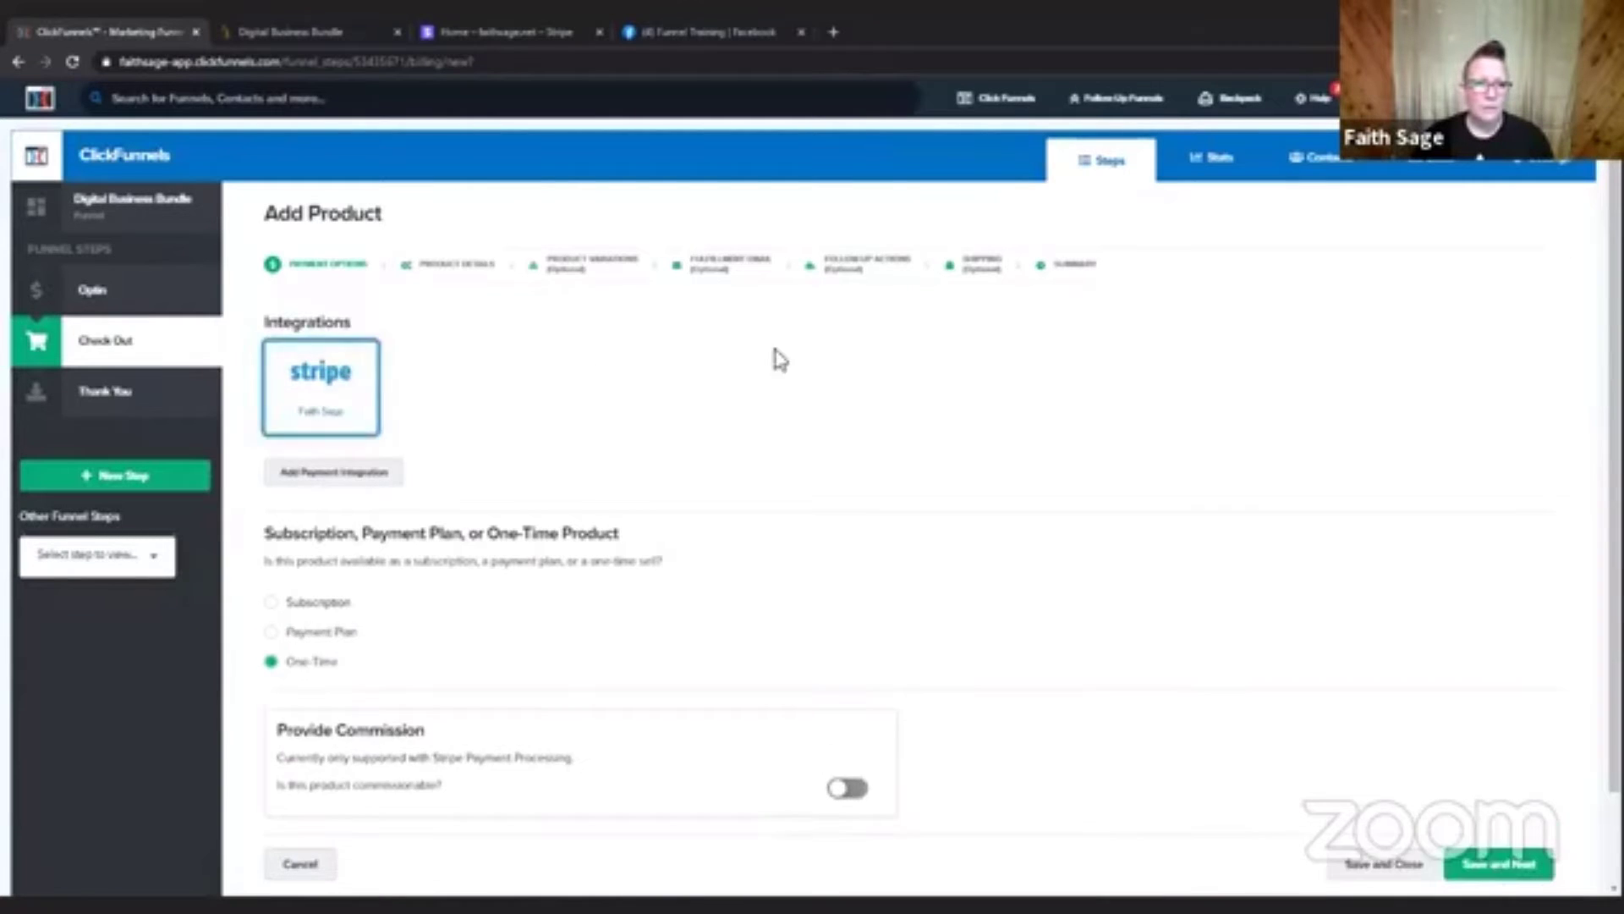
Make the new product a Payment Plan and save the payment options to continue to the product details.
scroll(1069, 446, "down", 1)
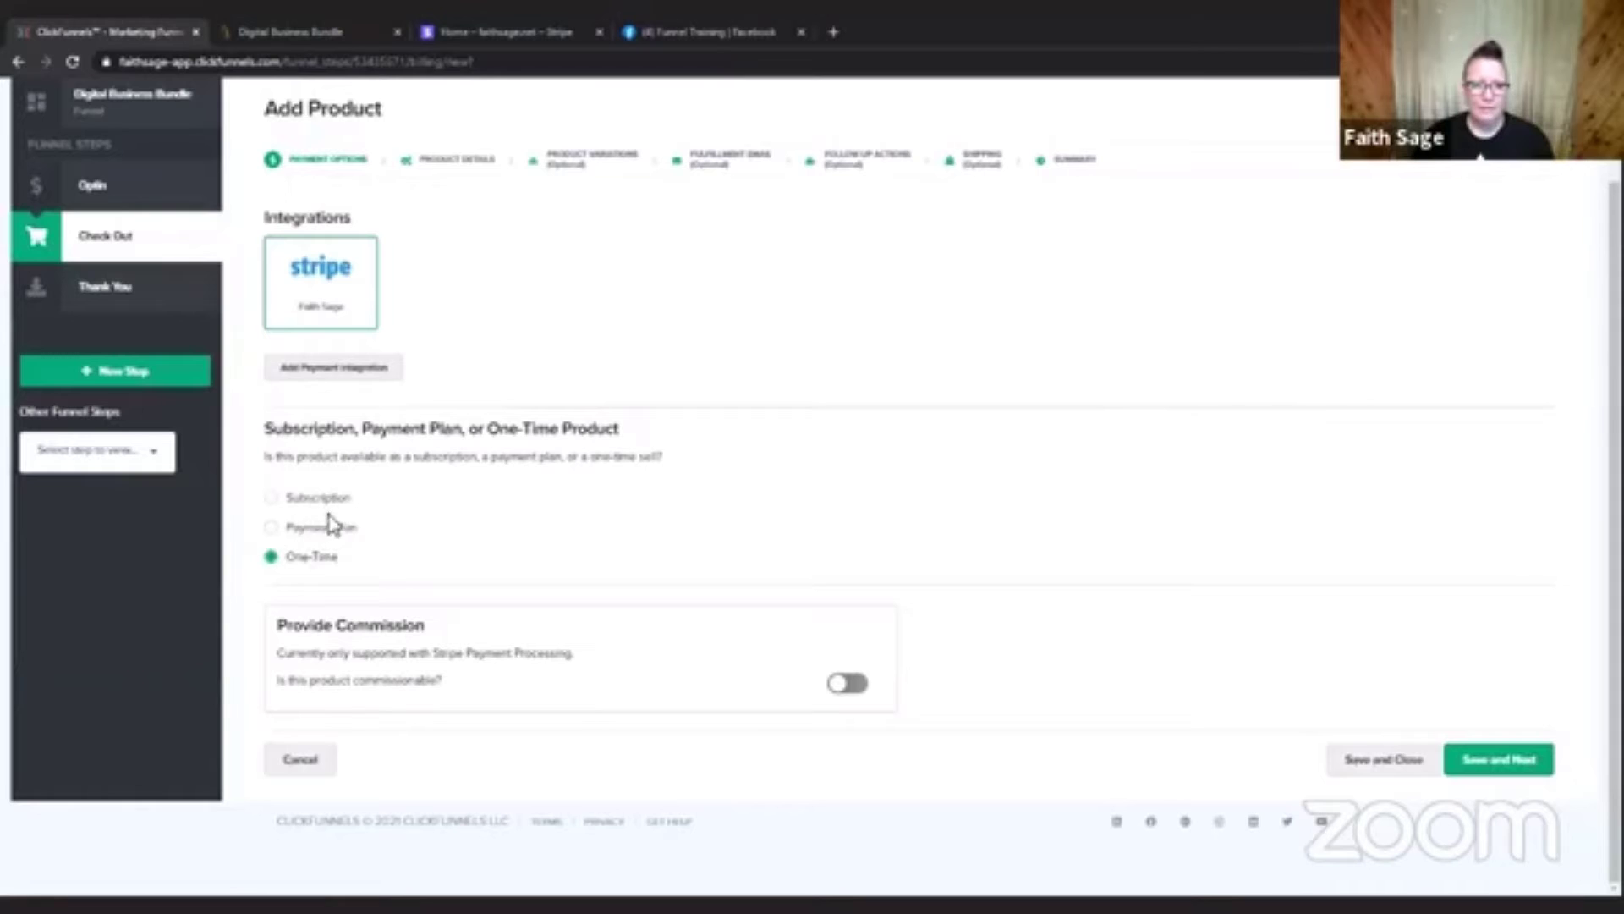
left_click(306, 528)
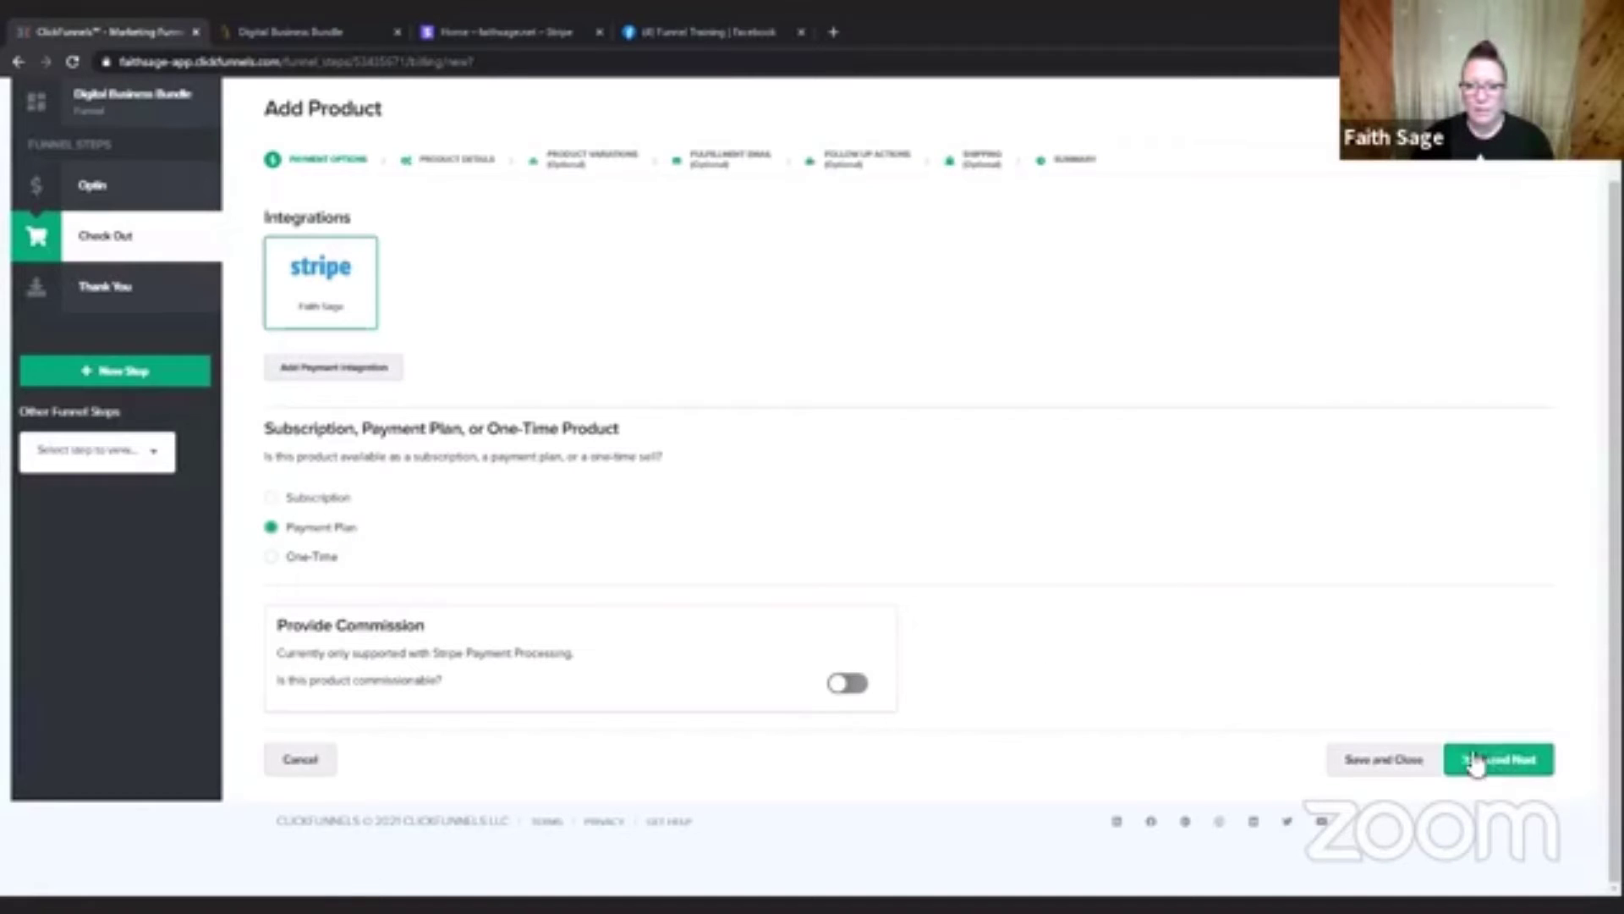
left_click(1504, 766)
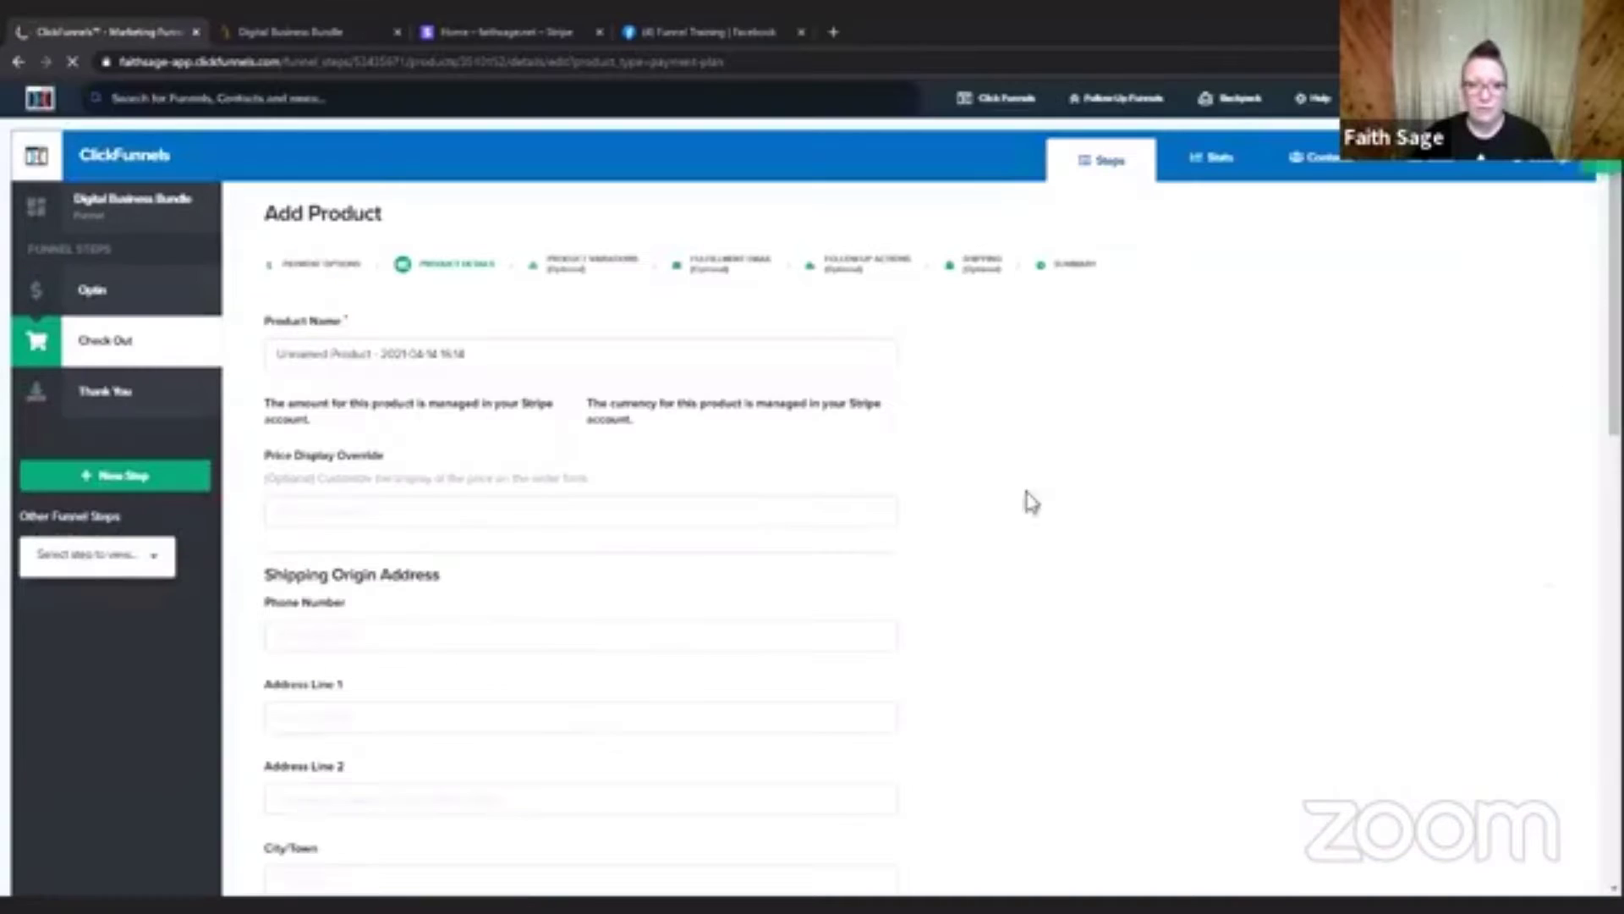
Name the product "Test Product" and look at the Price Display Override suggestions without choosing one.
left_click_drag(493, 354, 269, 354)
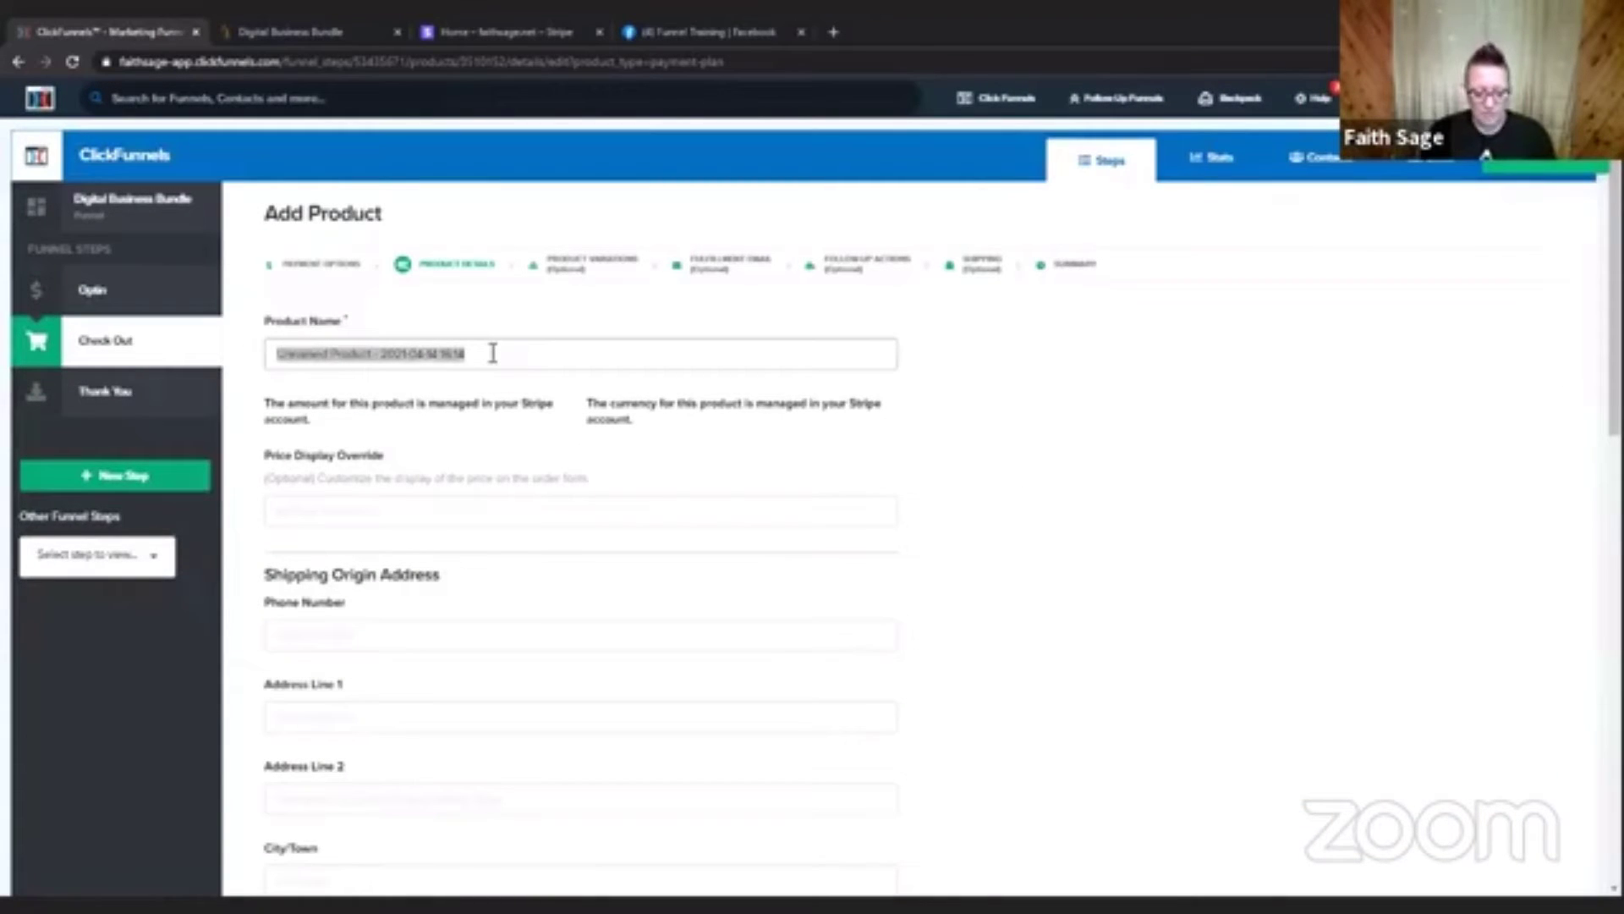
type("Test Product")
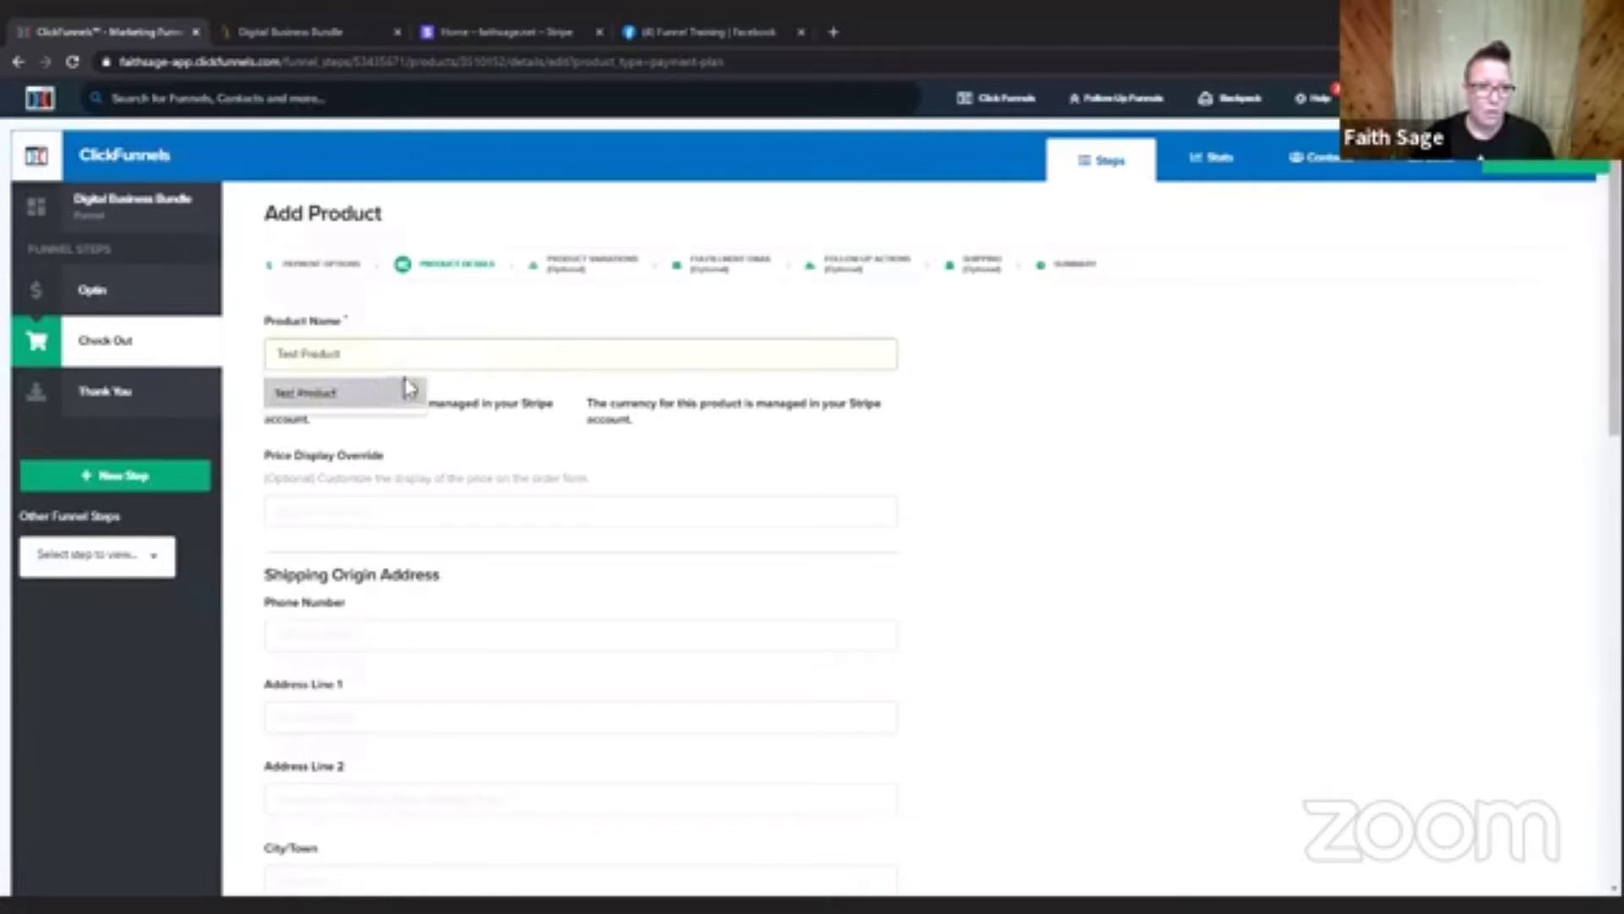
left_click(389, 391)
scroll(656, 464, "down", 2)
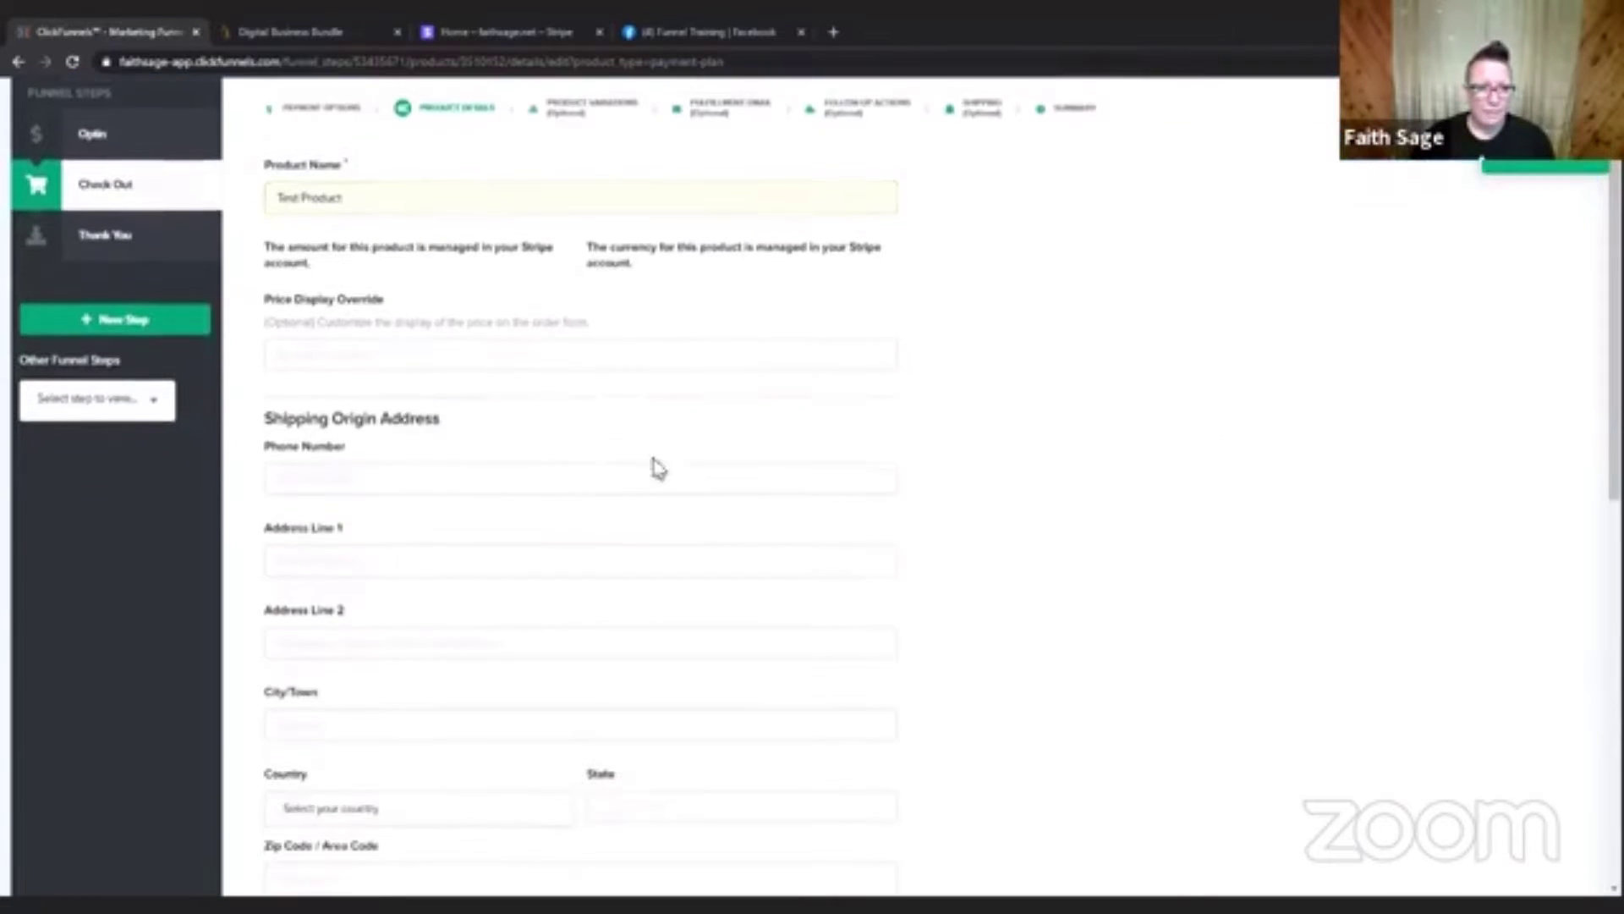
left_click(350, 343)
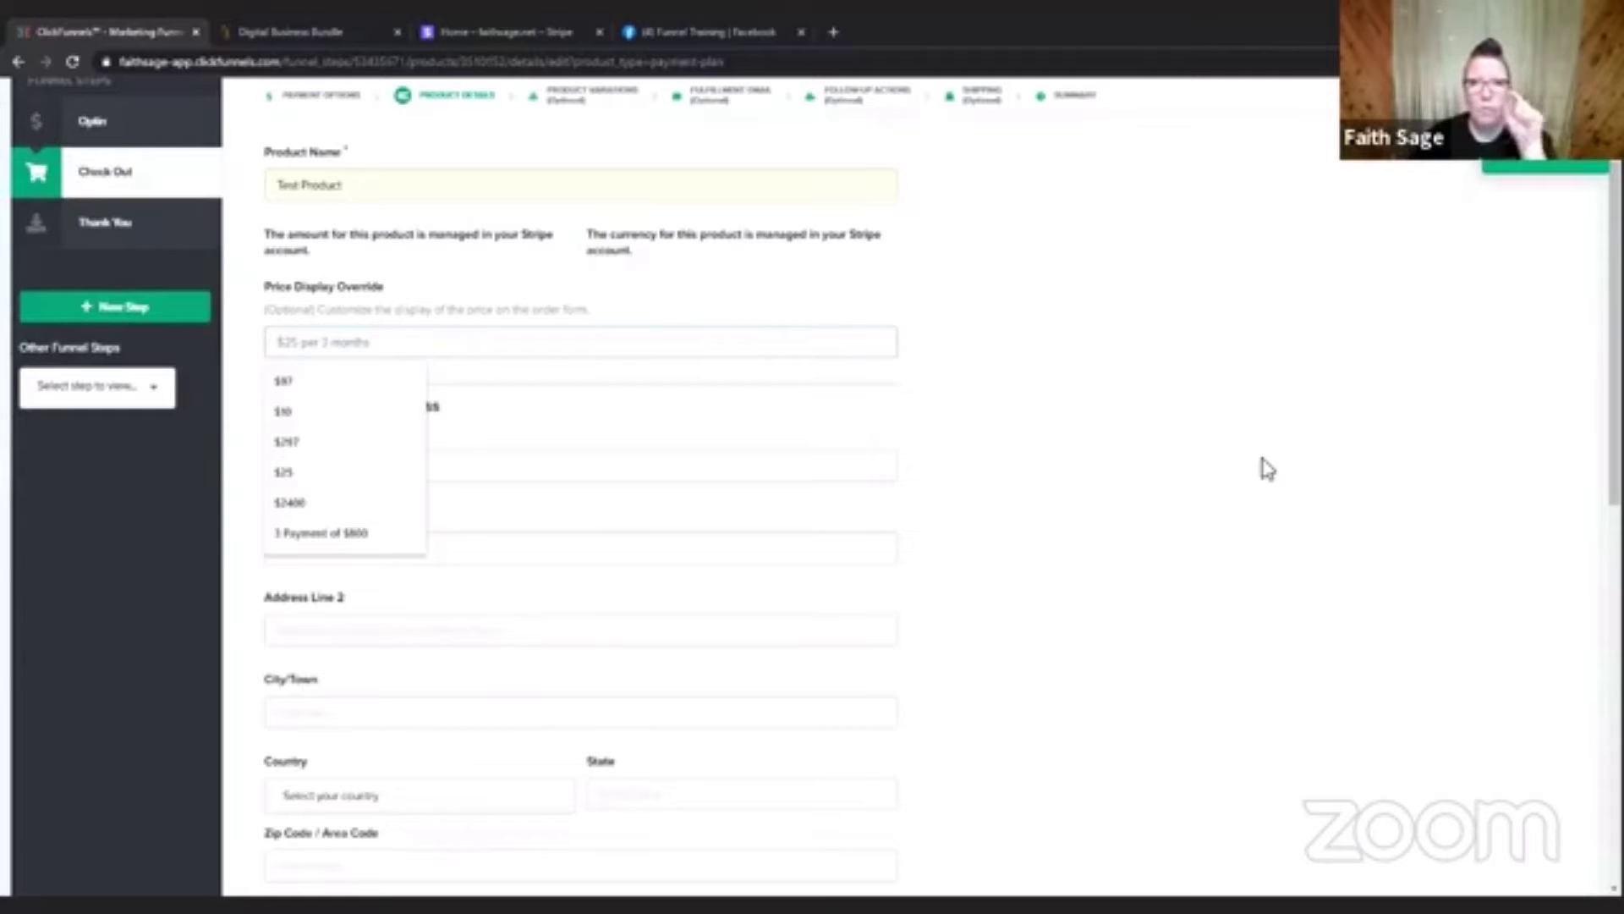
left_click(1128, 414)
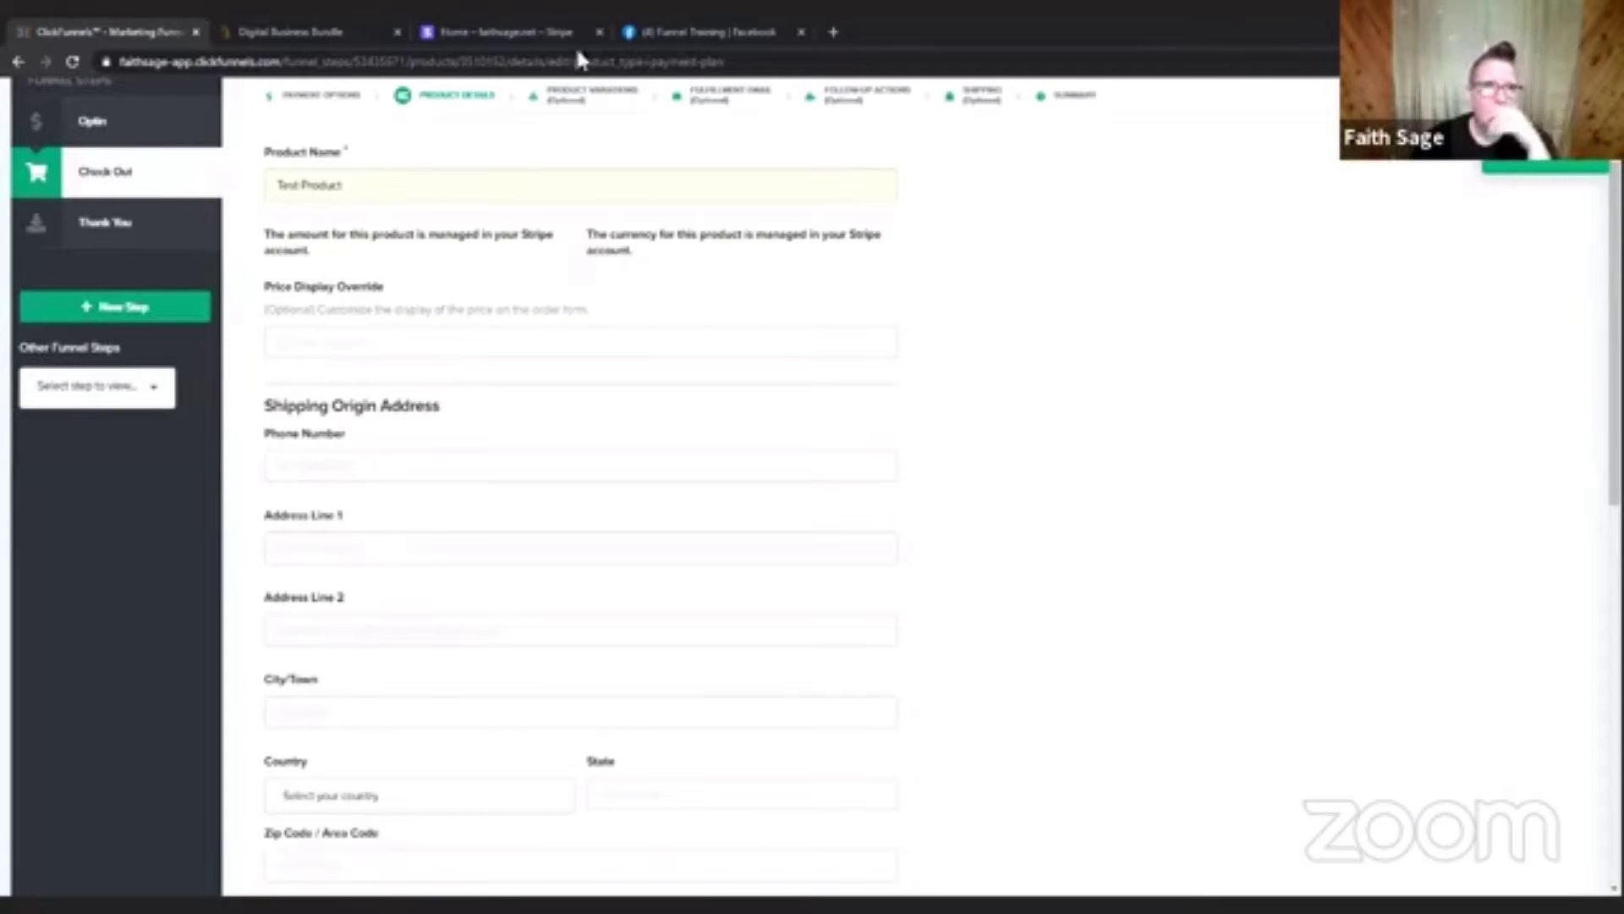
Switch to Stripe and start a new product named "Testing Product" with the description "Testing".
left_click(498, 34)
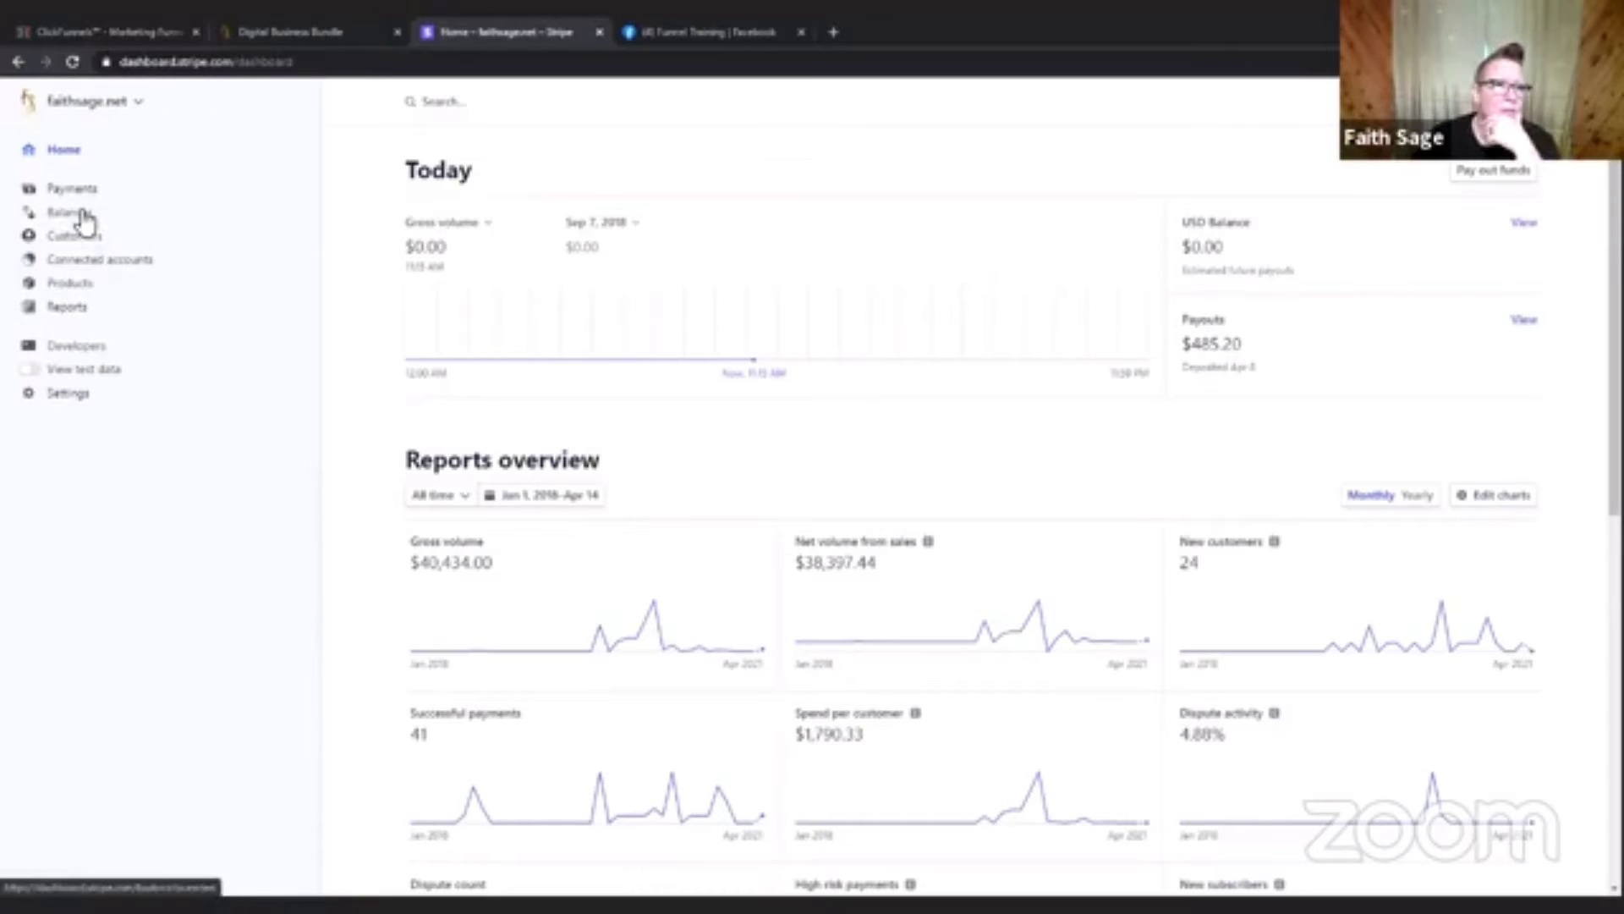
left_click(68, 284)
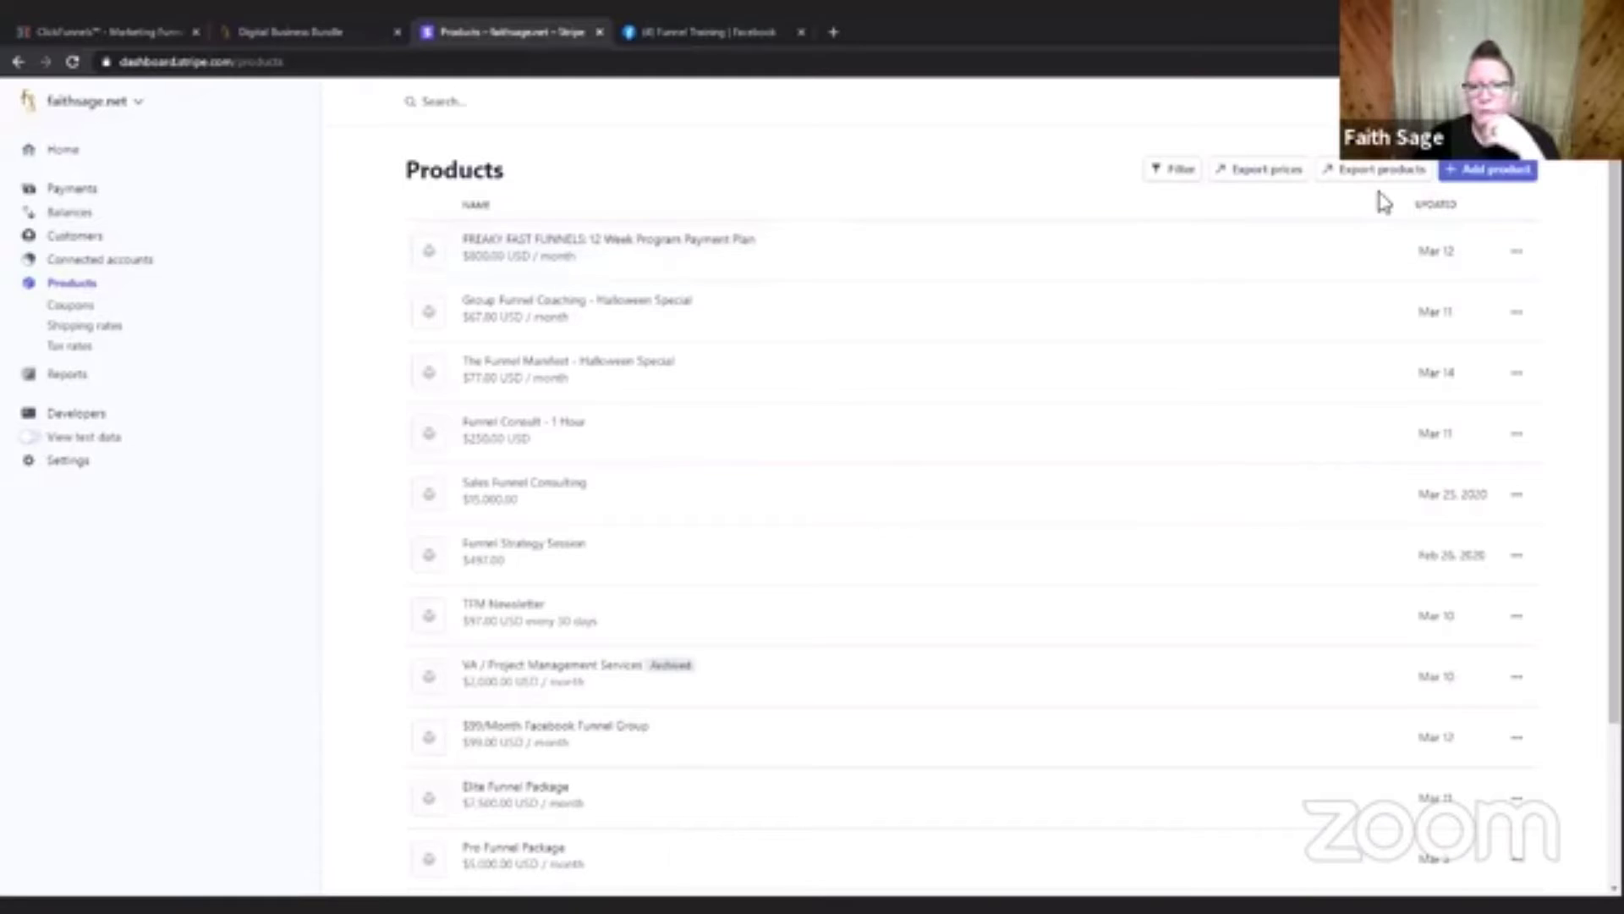
left_click(1488, 170)
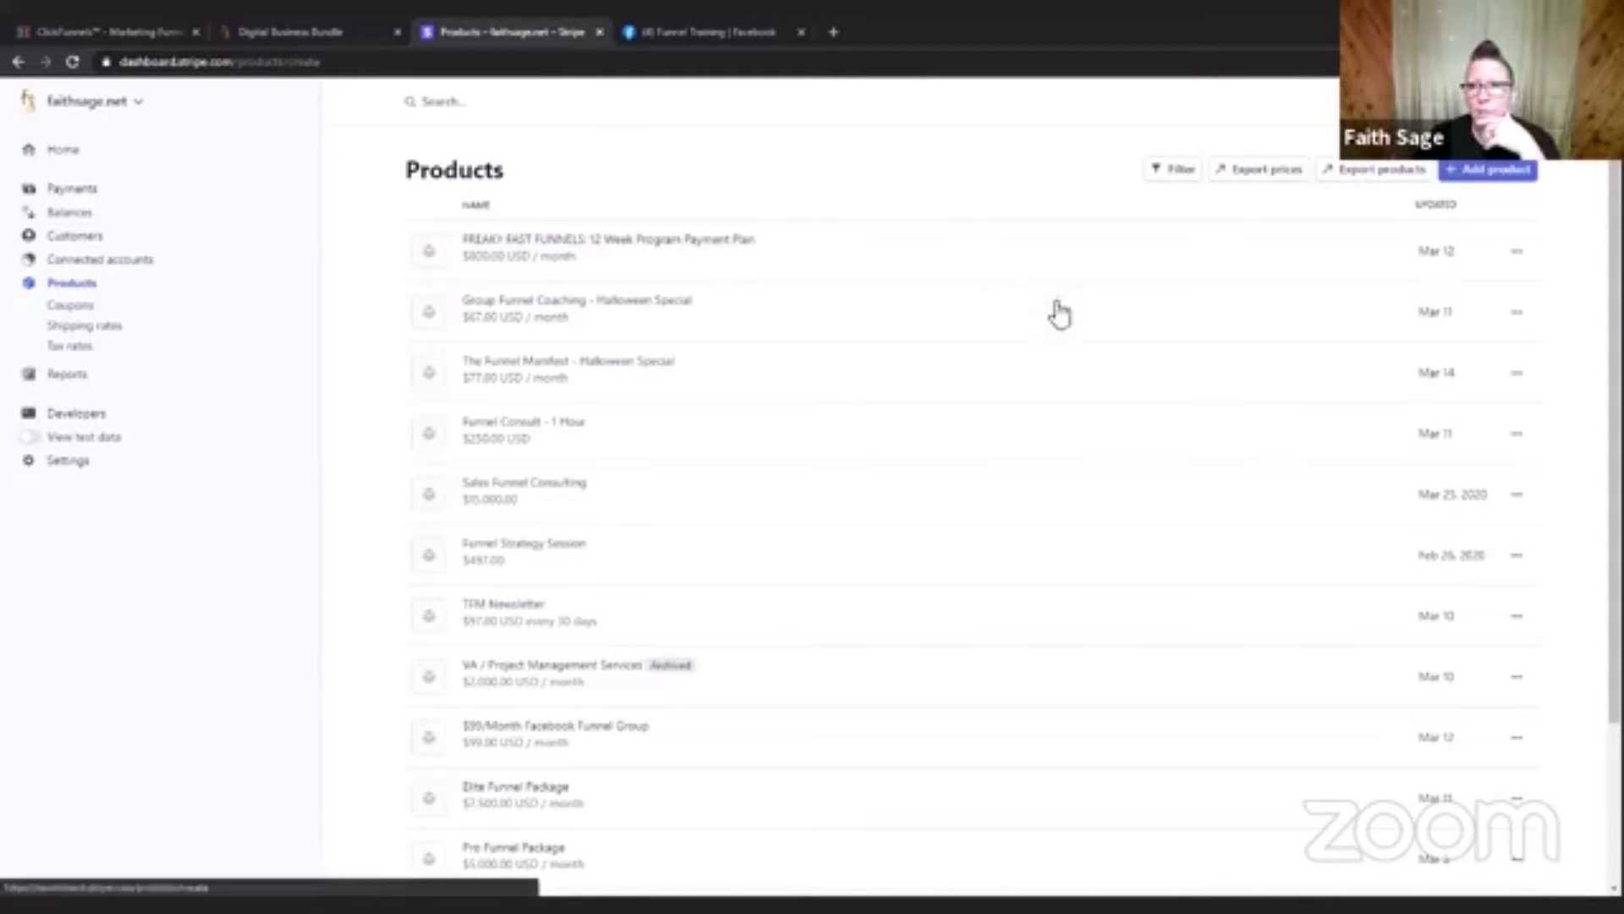
left_click(734, 248)
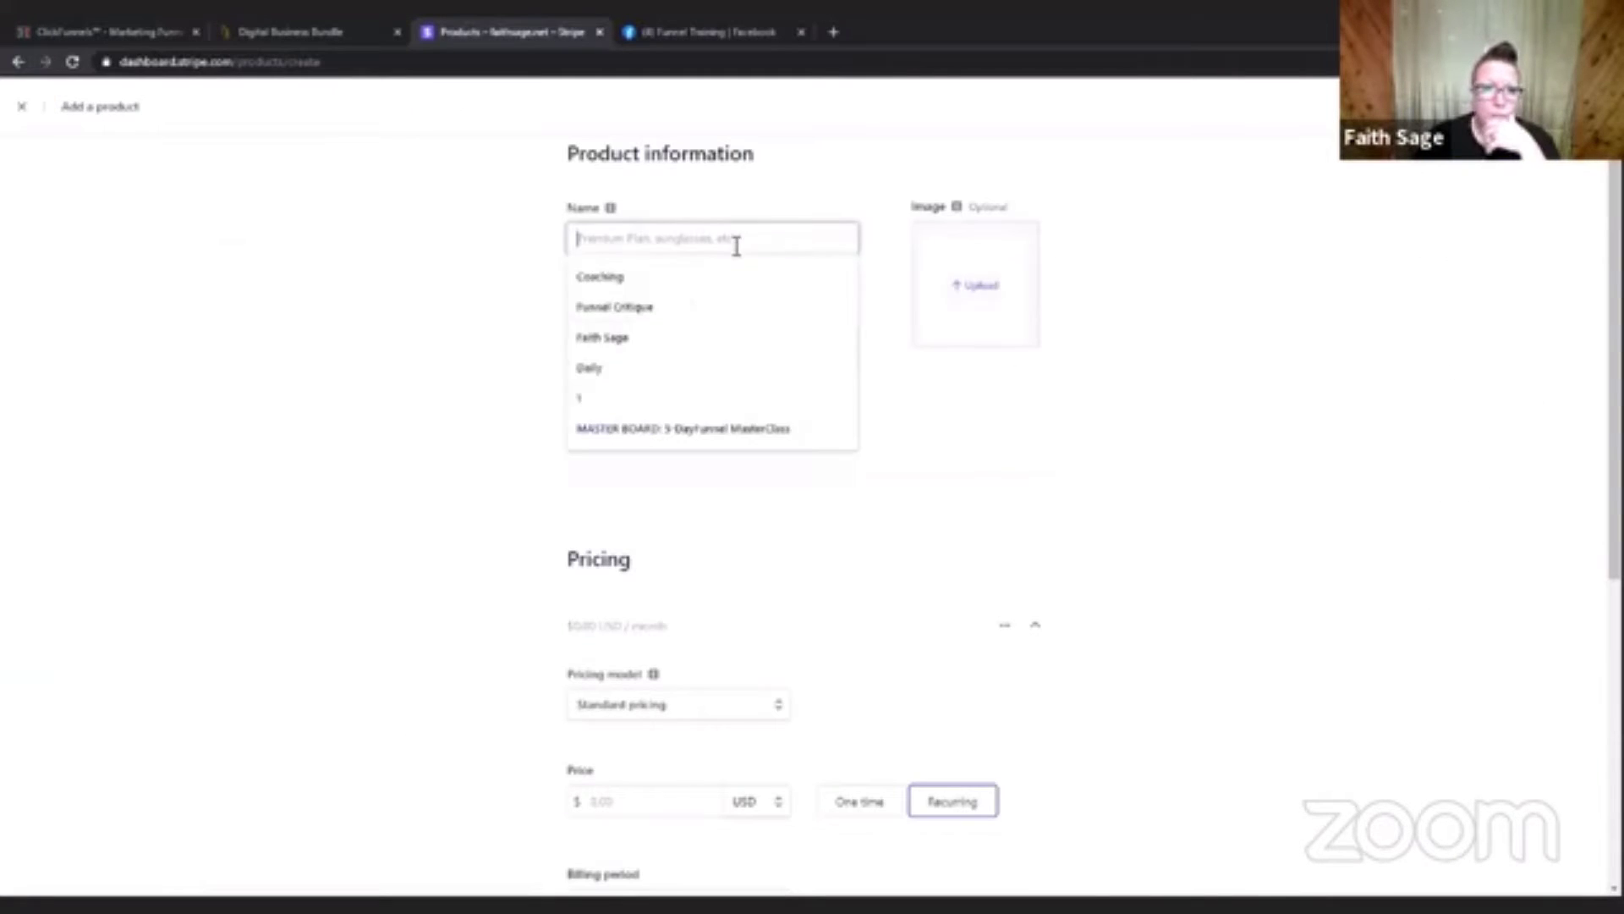
type("Testing Product")
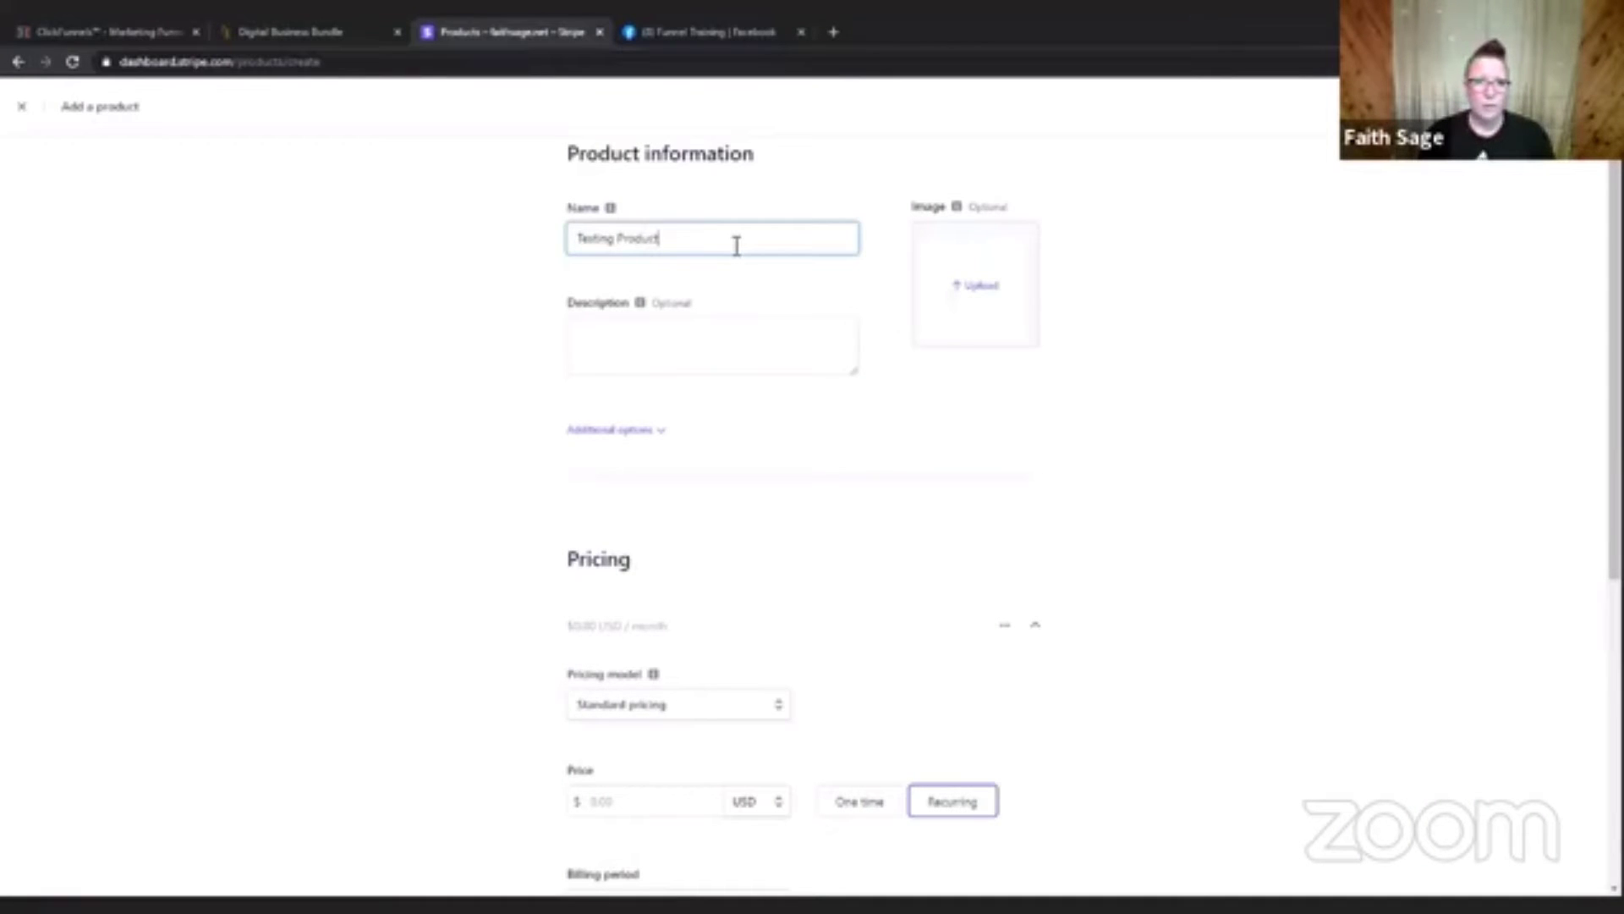
left_click(685, 328)
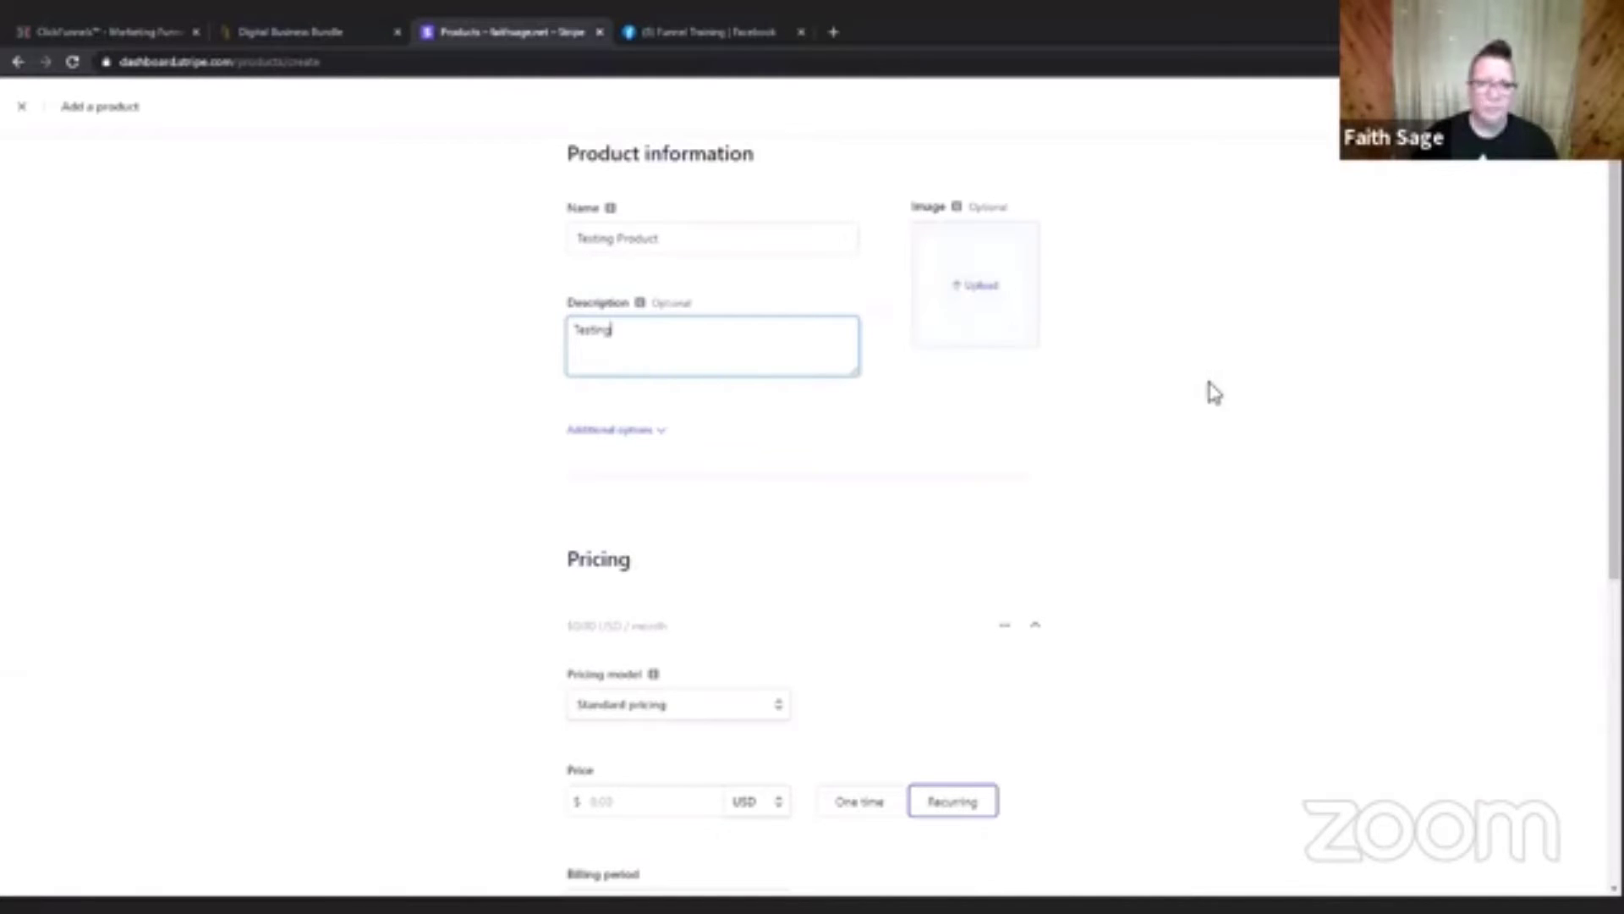
Price the Stripe product at 5.00 USD, recurring monthly, and set the price ID to "Testing".
scroll(1226, 373, "down", 4)
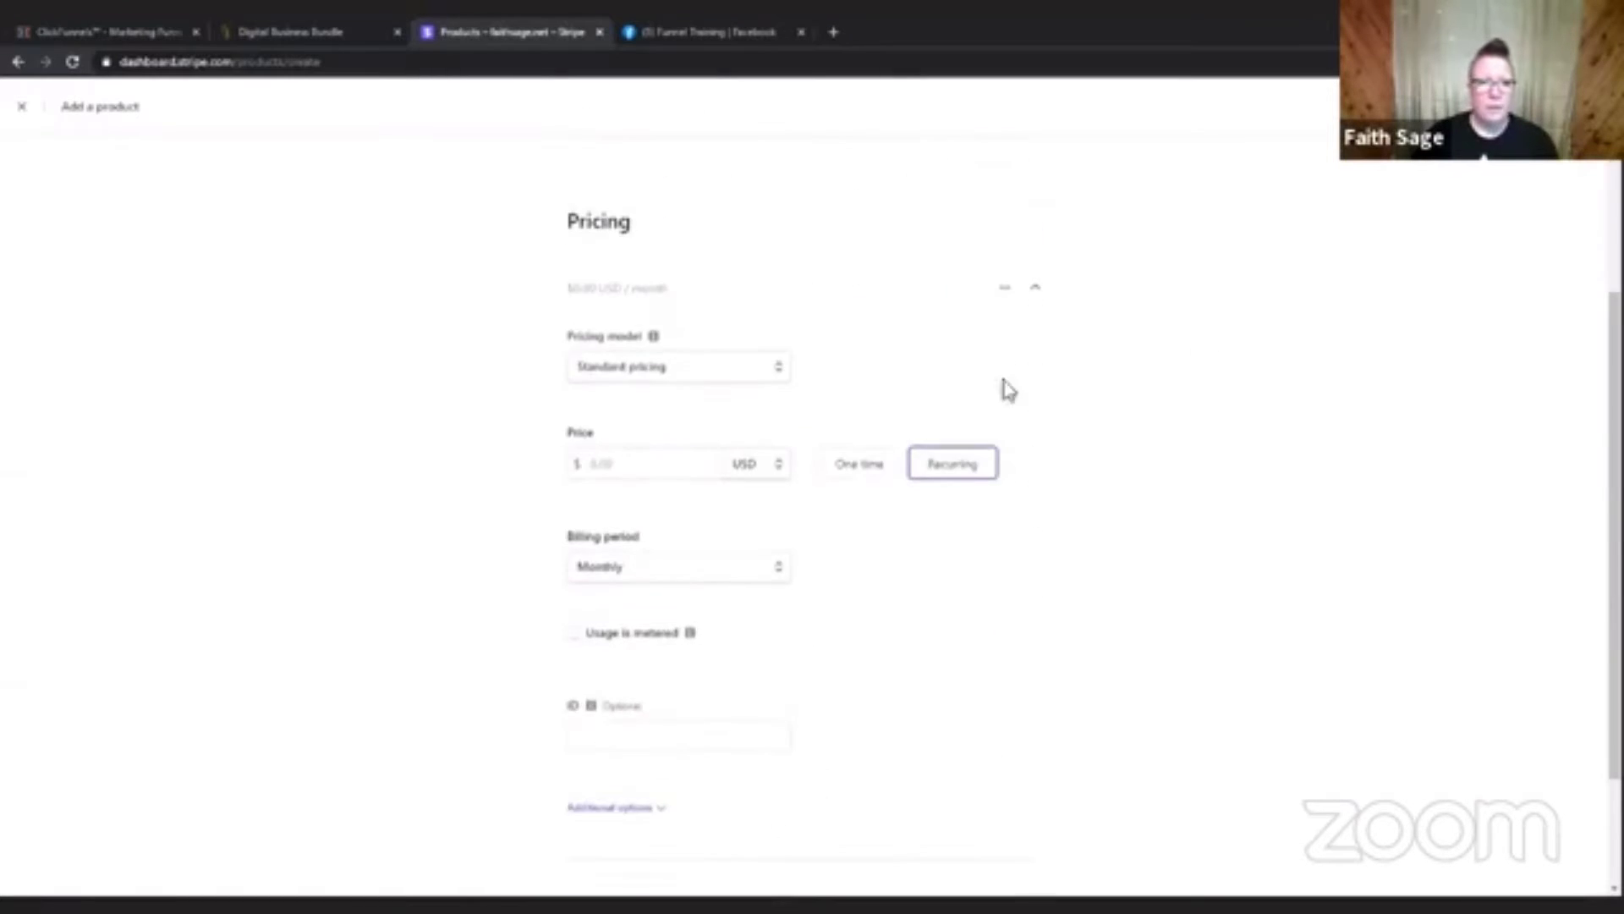
left_click(663, 463)
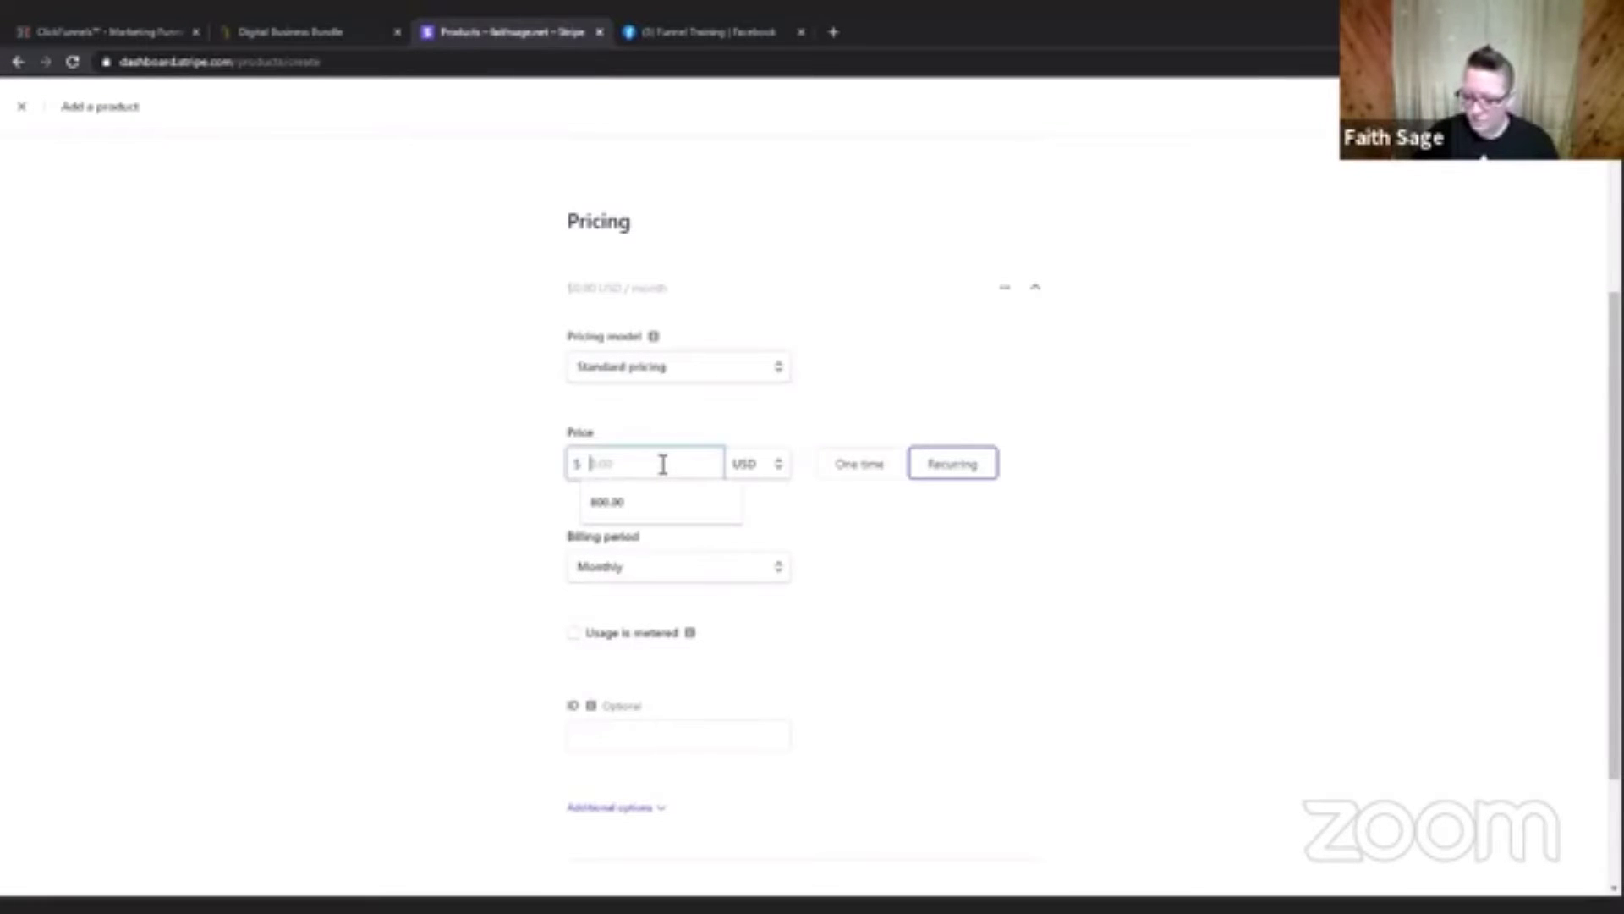
type("5")
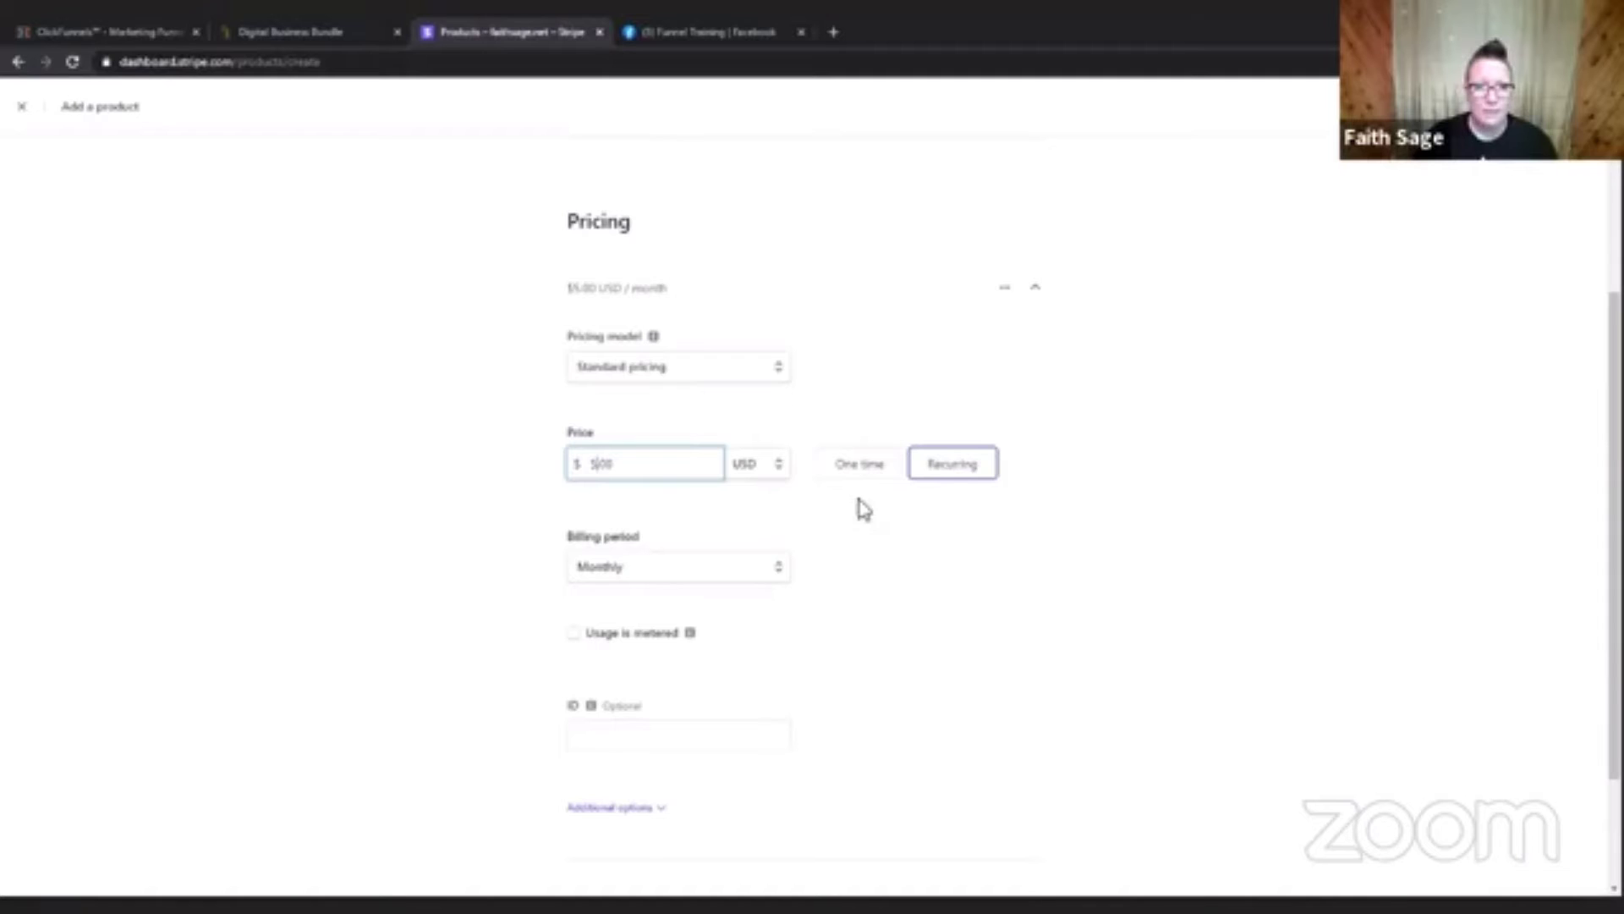
left_click(950, 479)
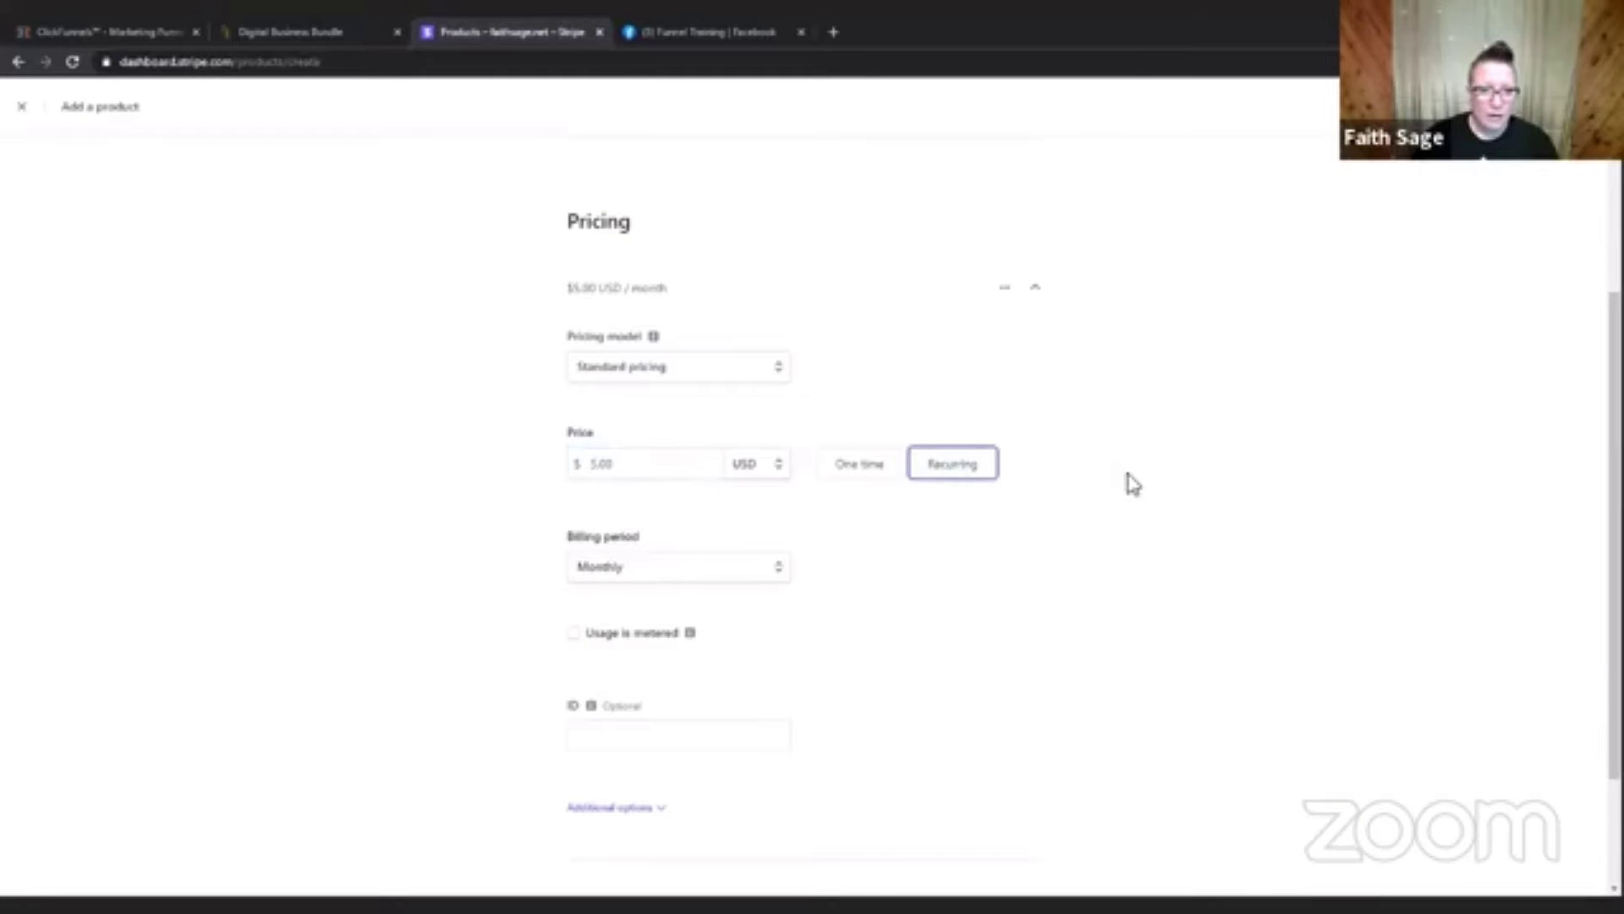
left_click(692, 578)
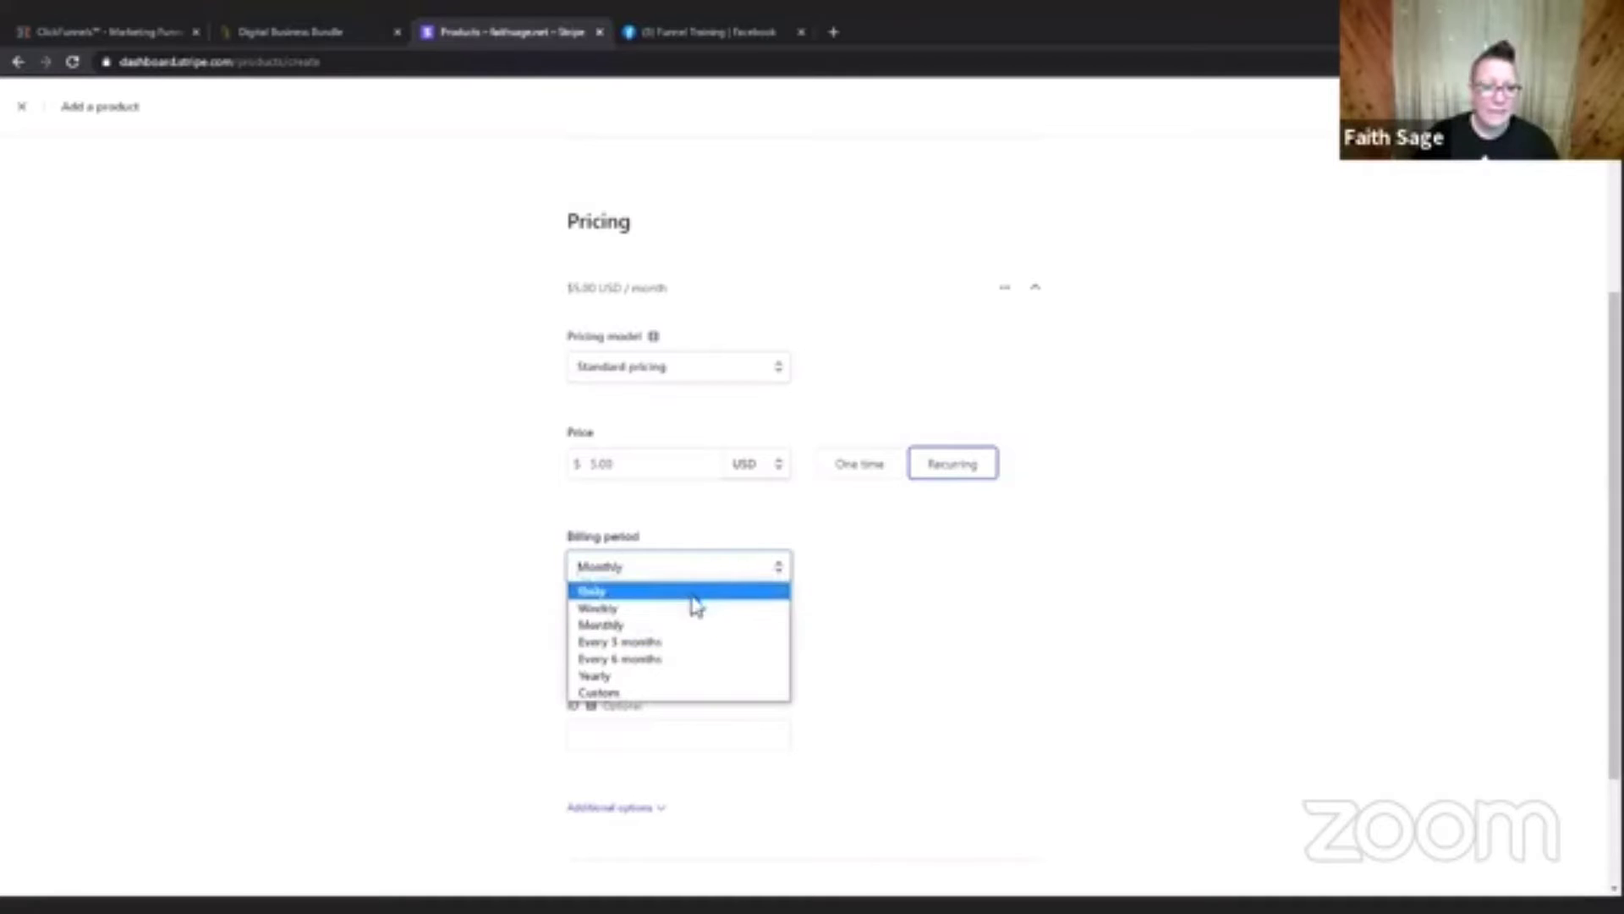
left_click(1001, 585)
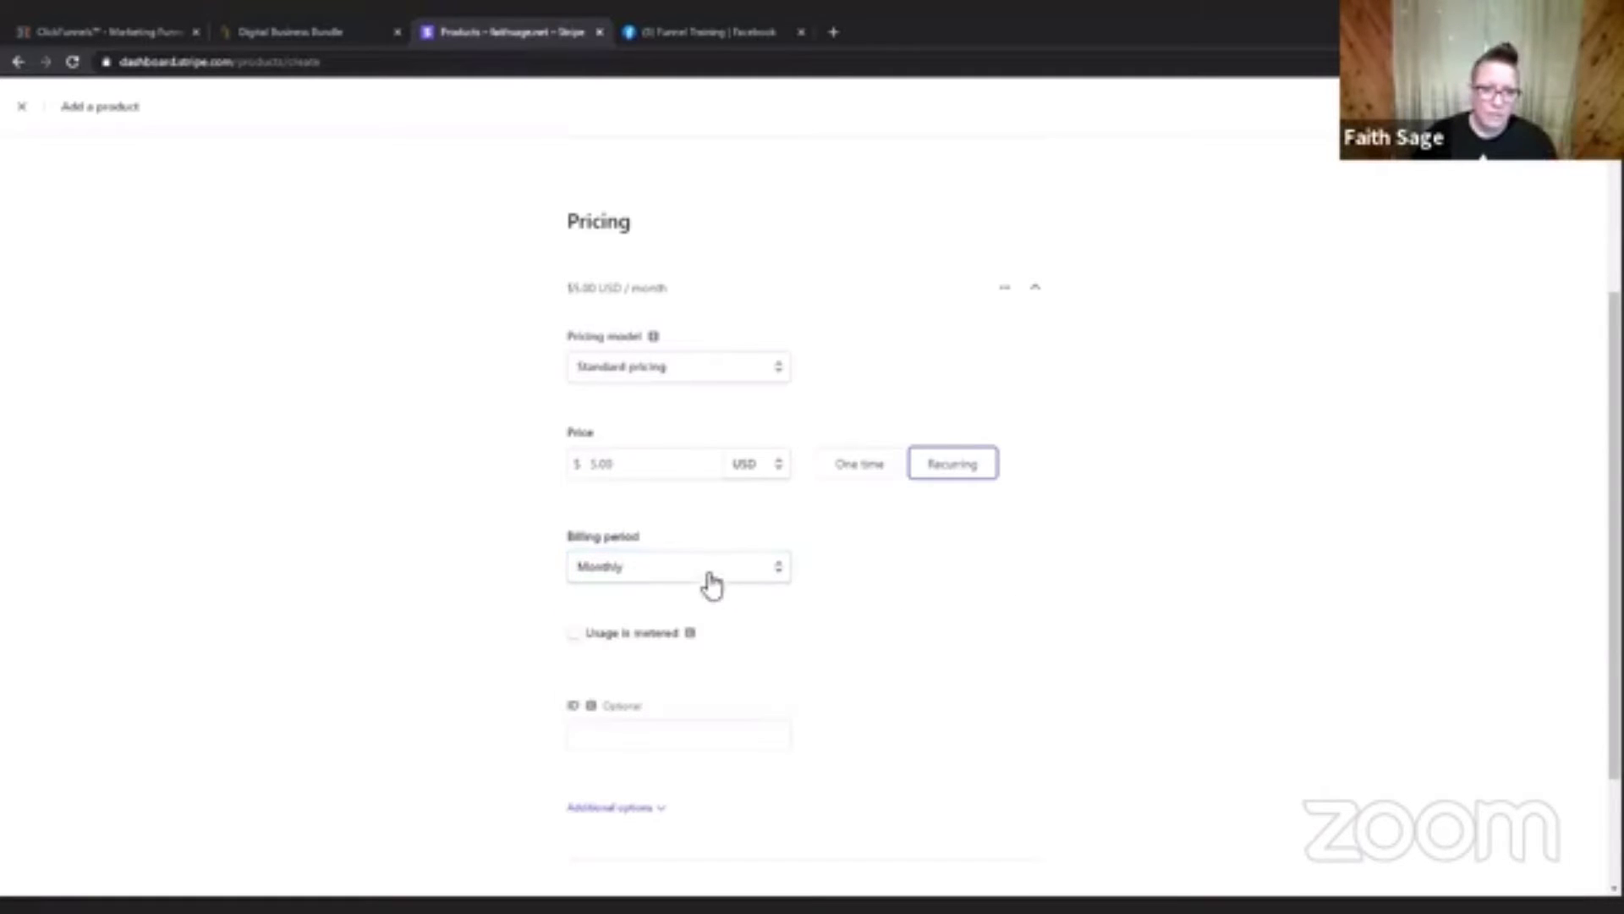
scroll(953, 609, "down", 2)
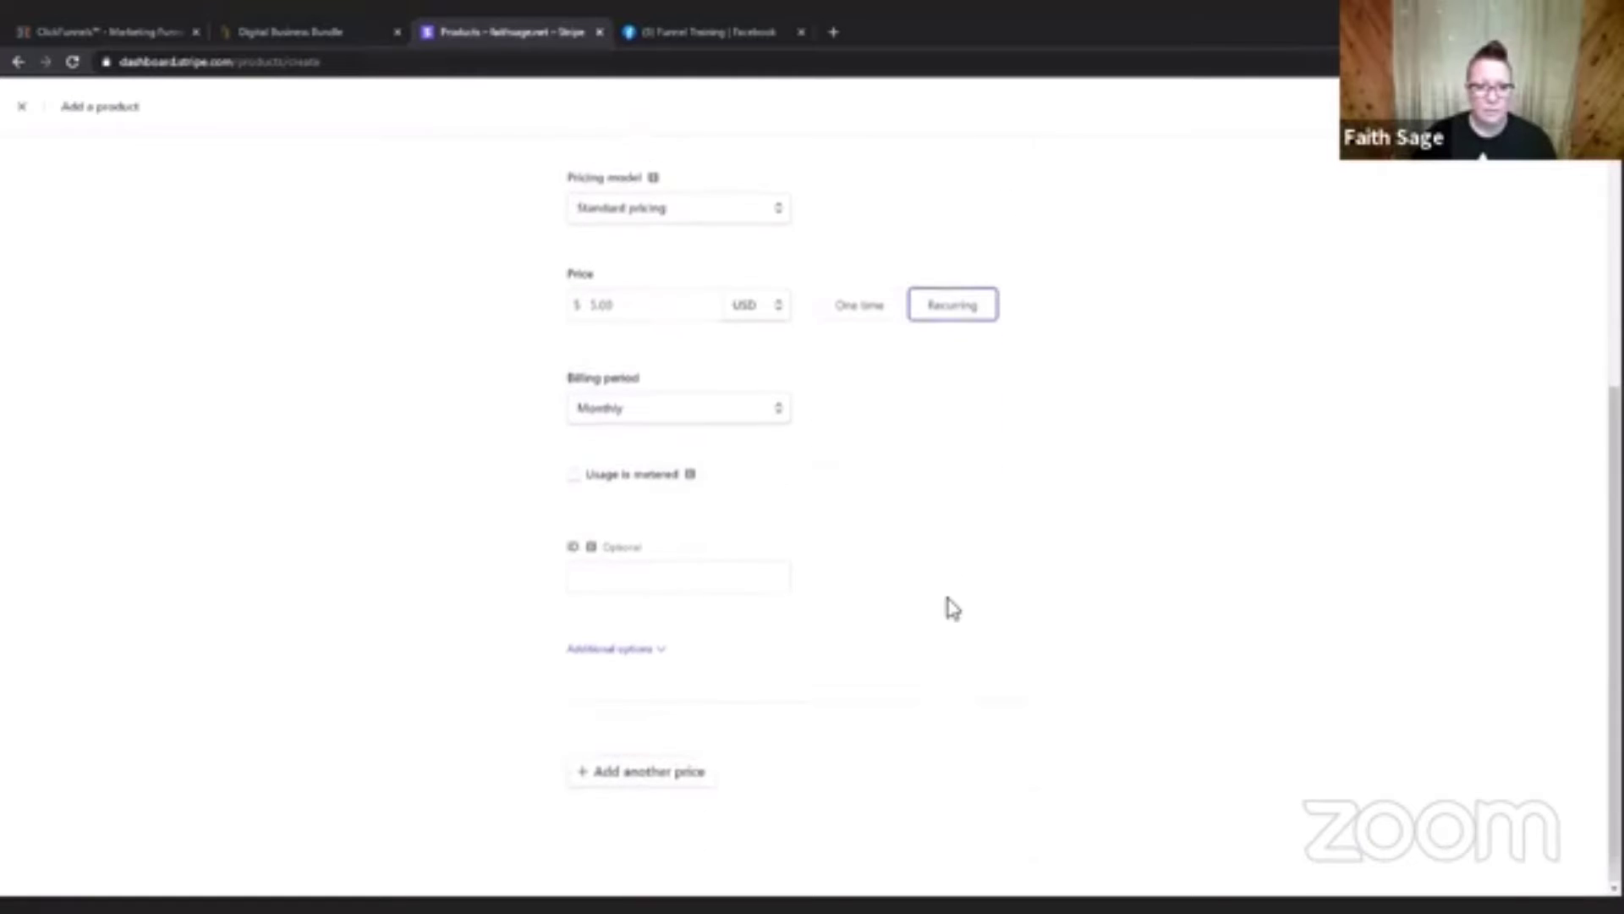
left_click(731, 573)
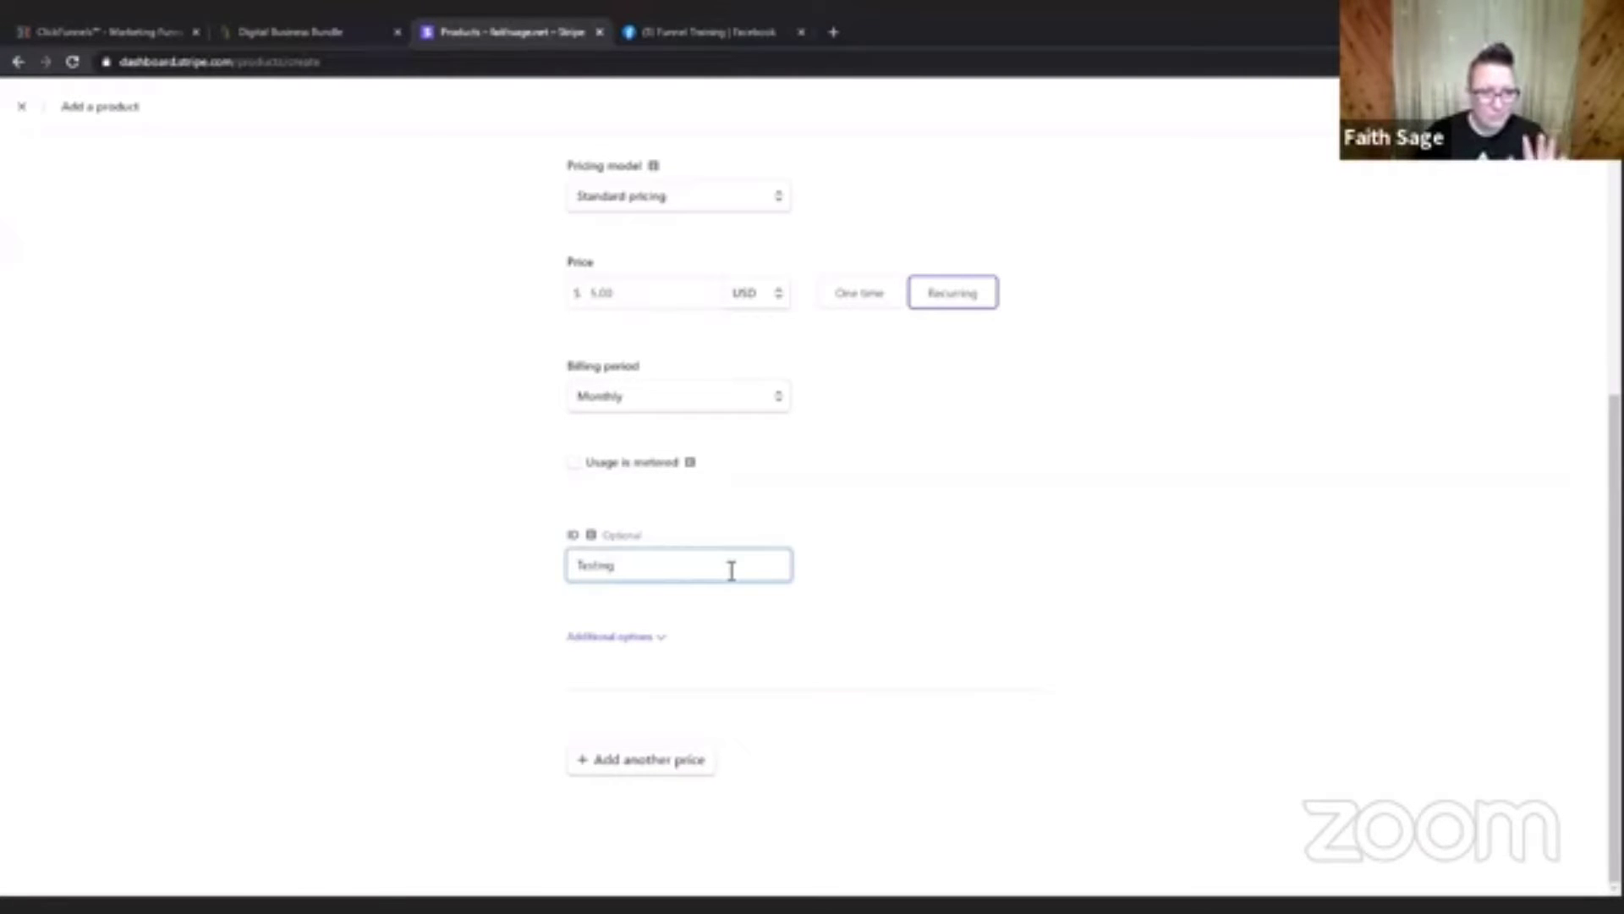
Save the new Stripe product and review its details and pricing.
left_click(1125, 451)
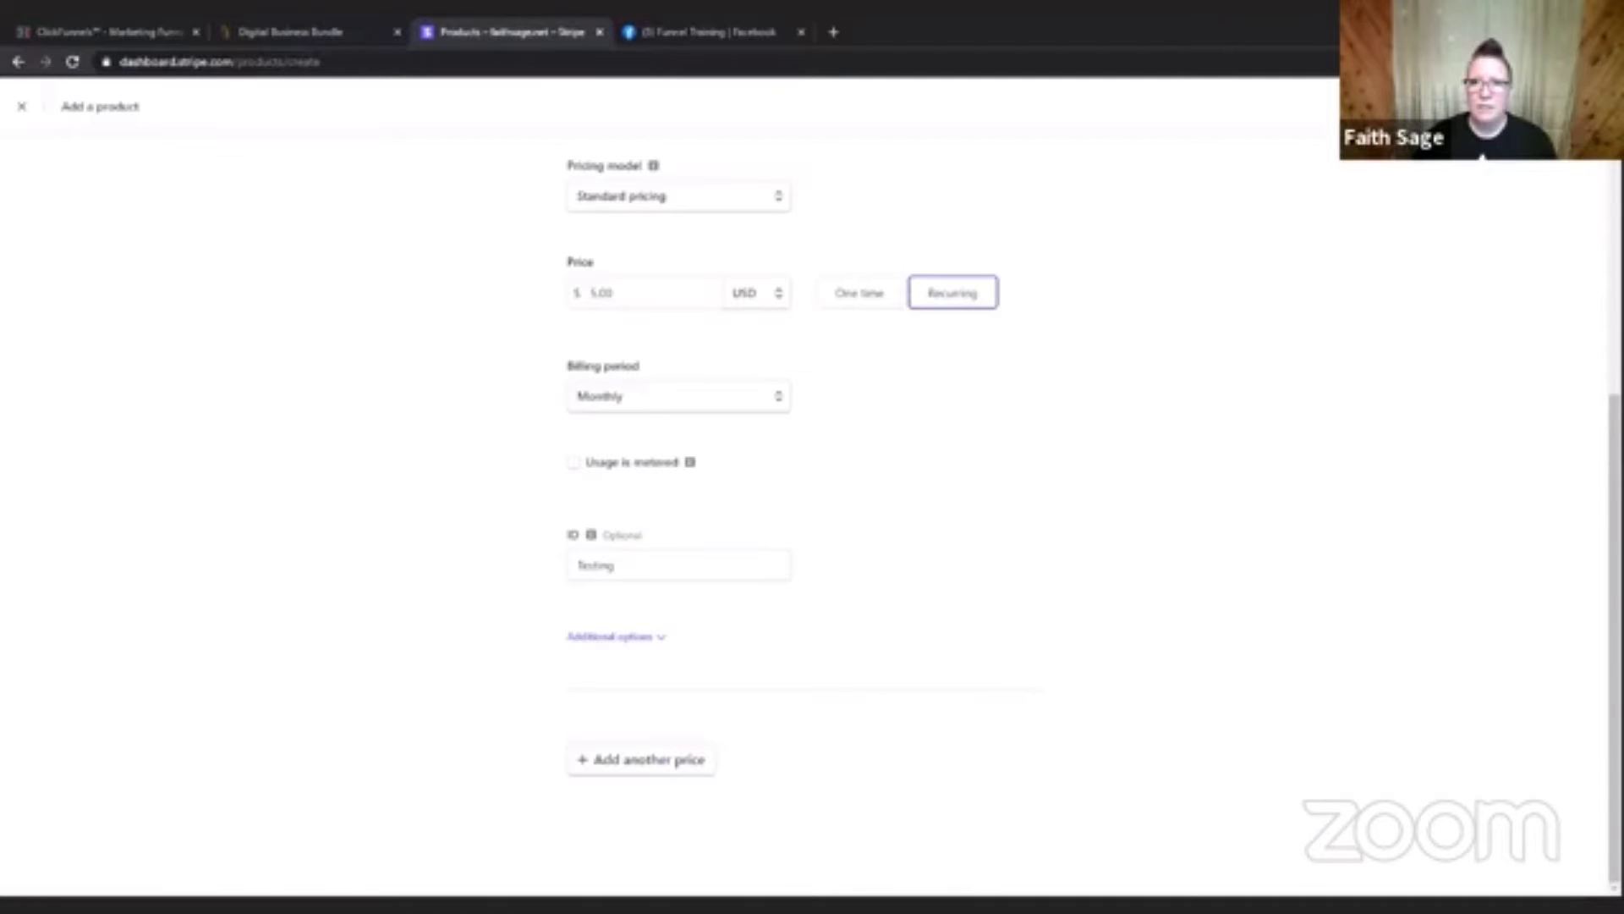
left_click(1553, 106)
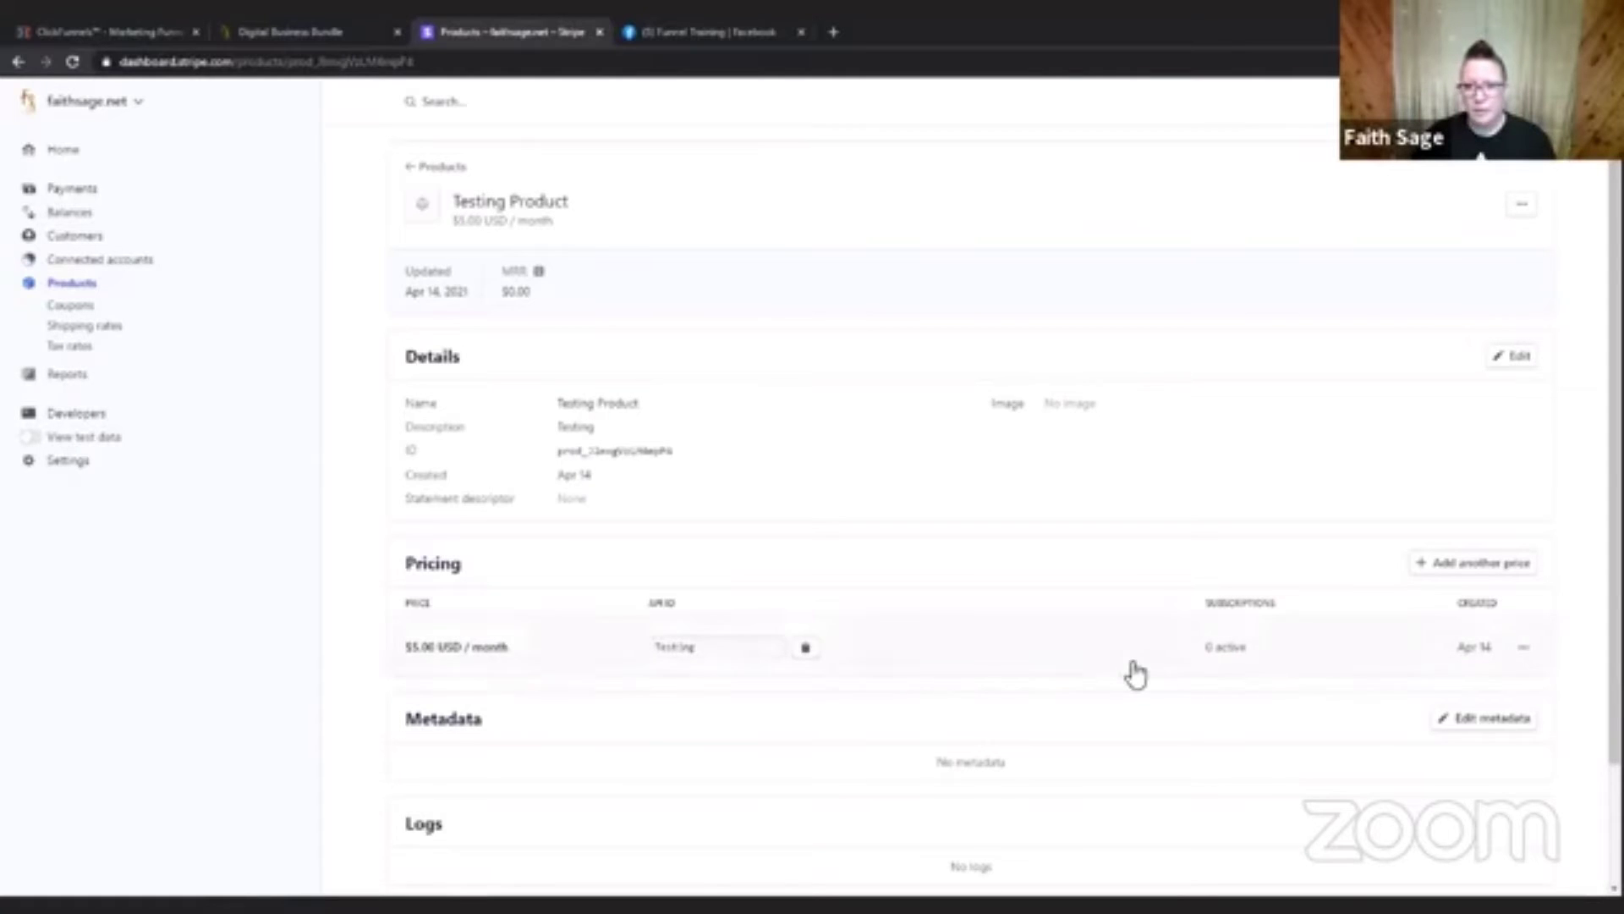
scroll(1131, 671, "down", 2)
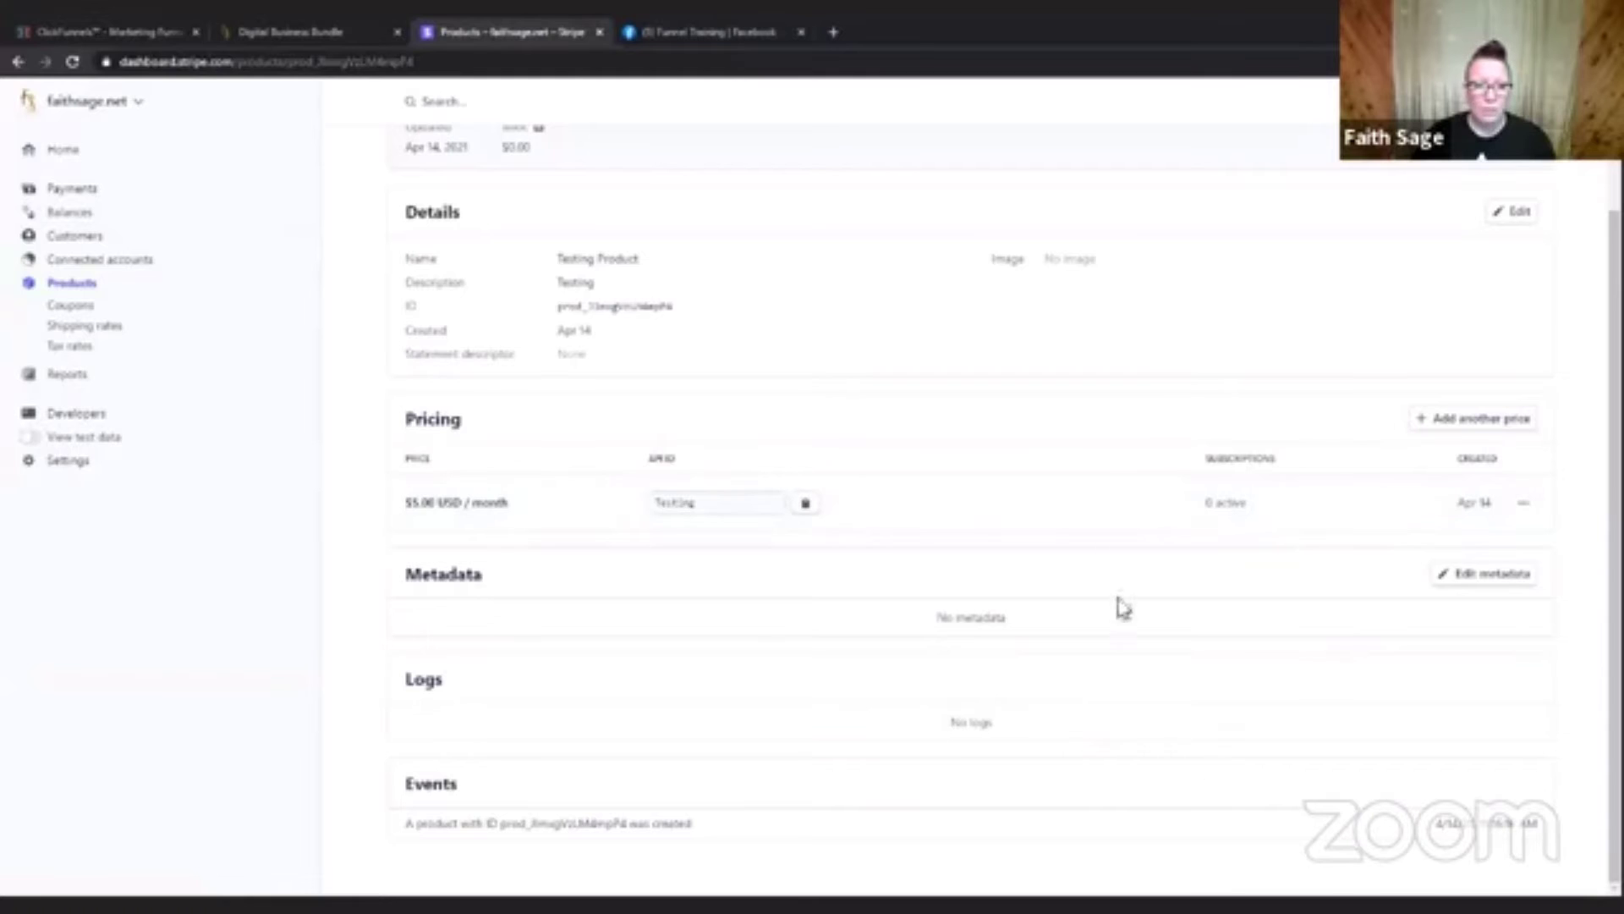
scroll(1224, 687, "up", 2)
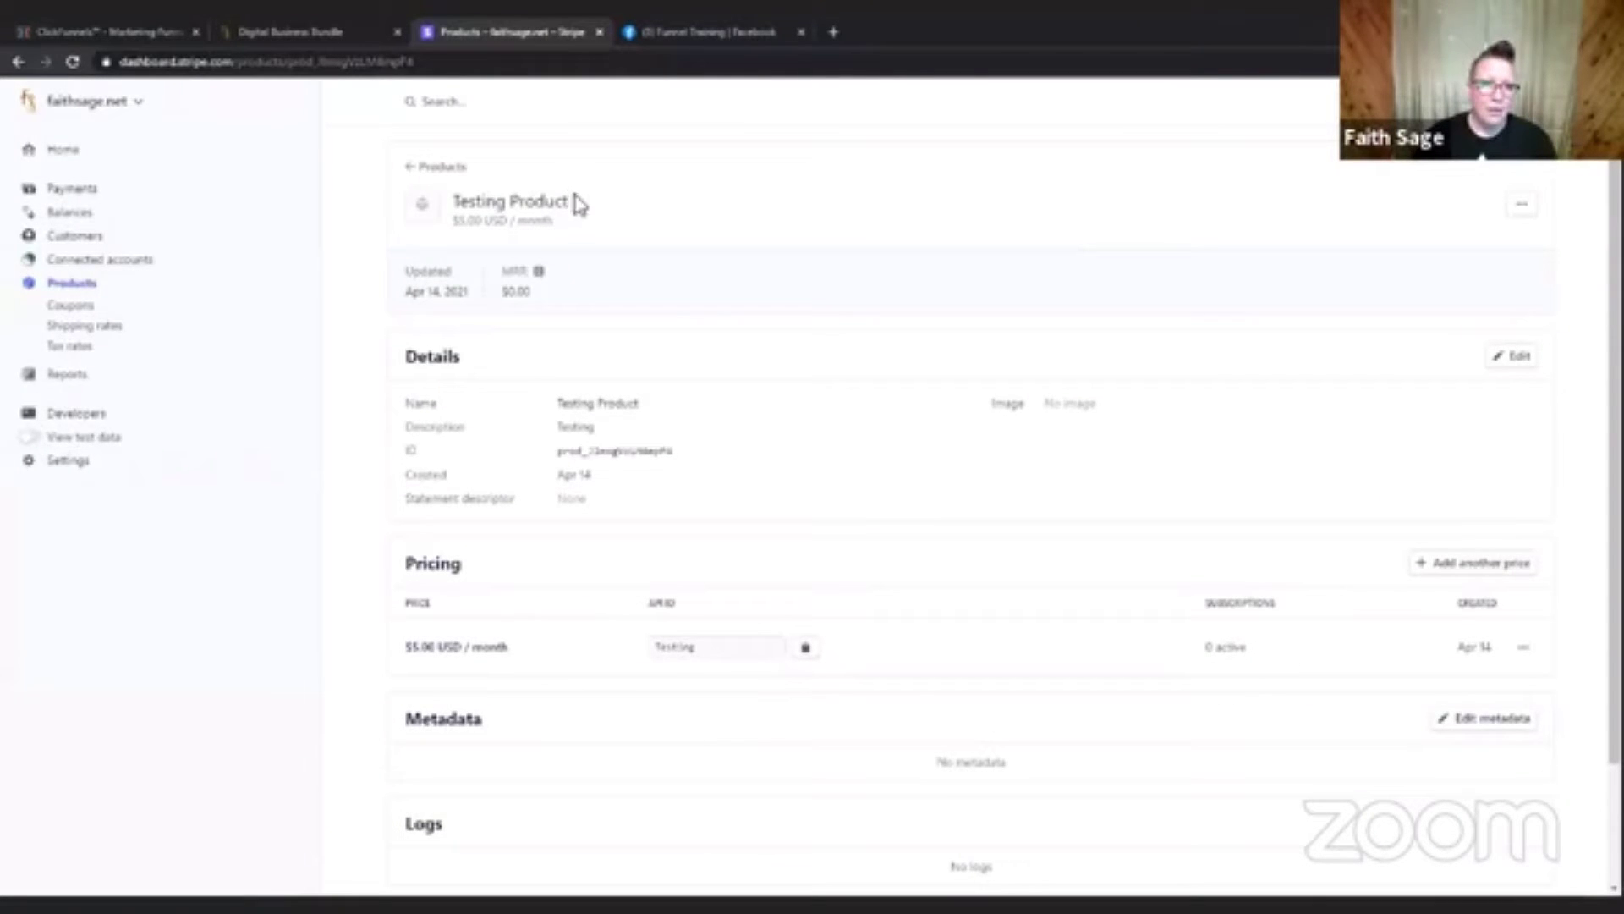
Copy the product name from Stripe and replace the ClickFunnels product name with "Testing Product".
left_click_drag(578, 203, 467, 205)
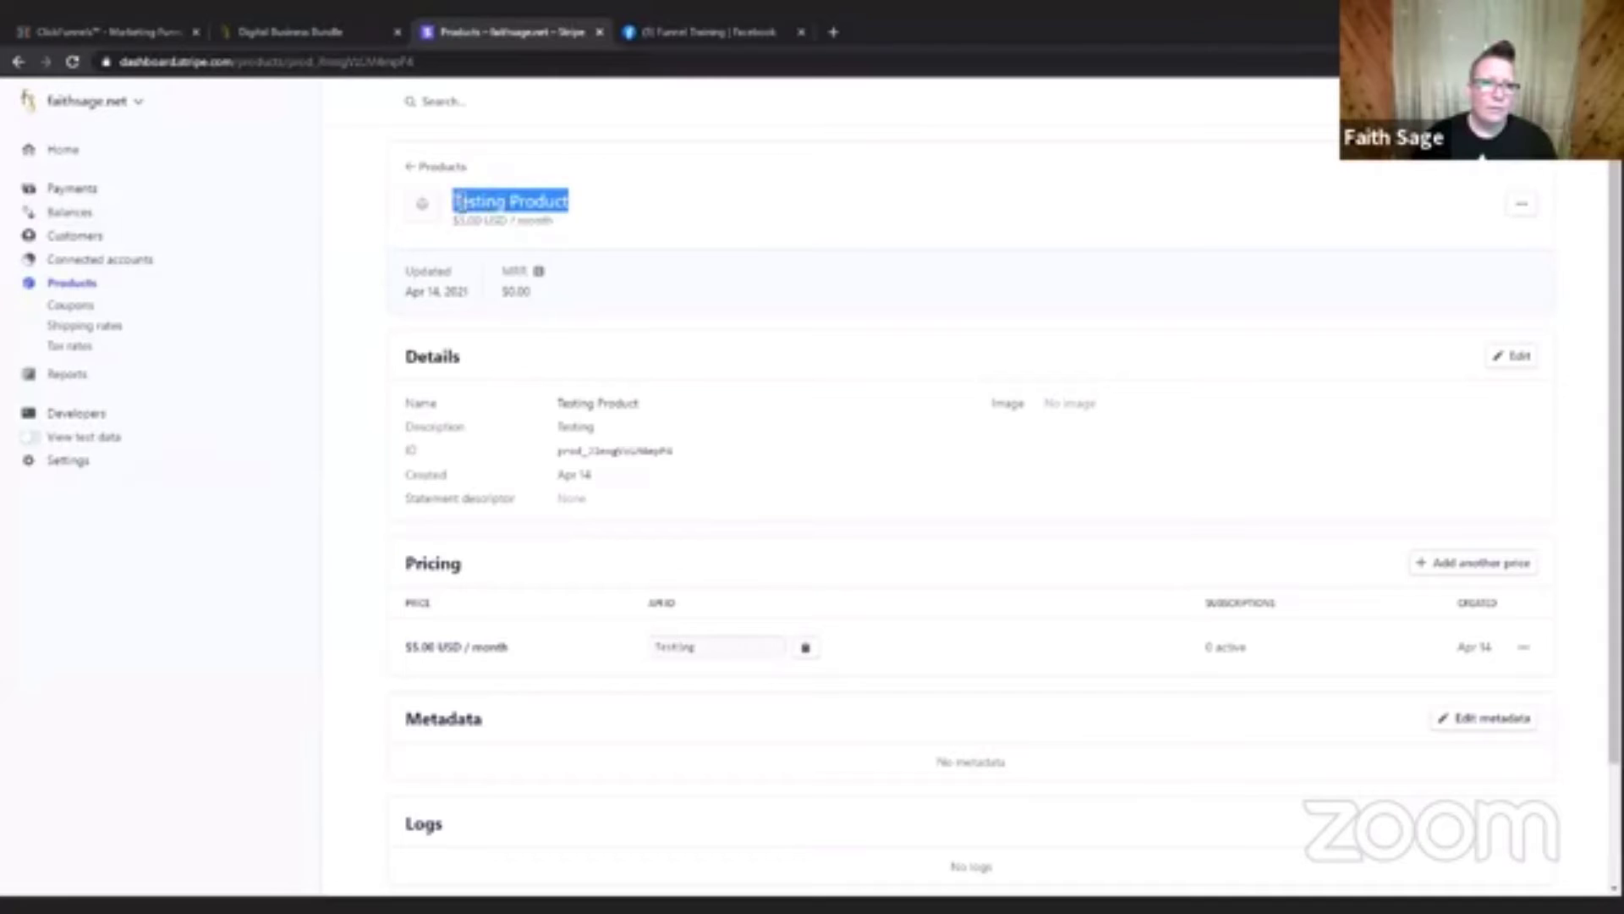
right_click(472, 199)
left_click(539, 211)
left_click(121, 35)
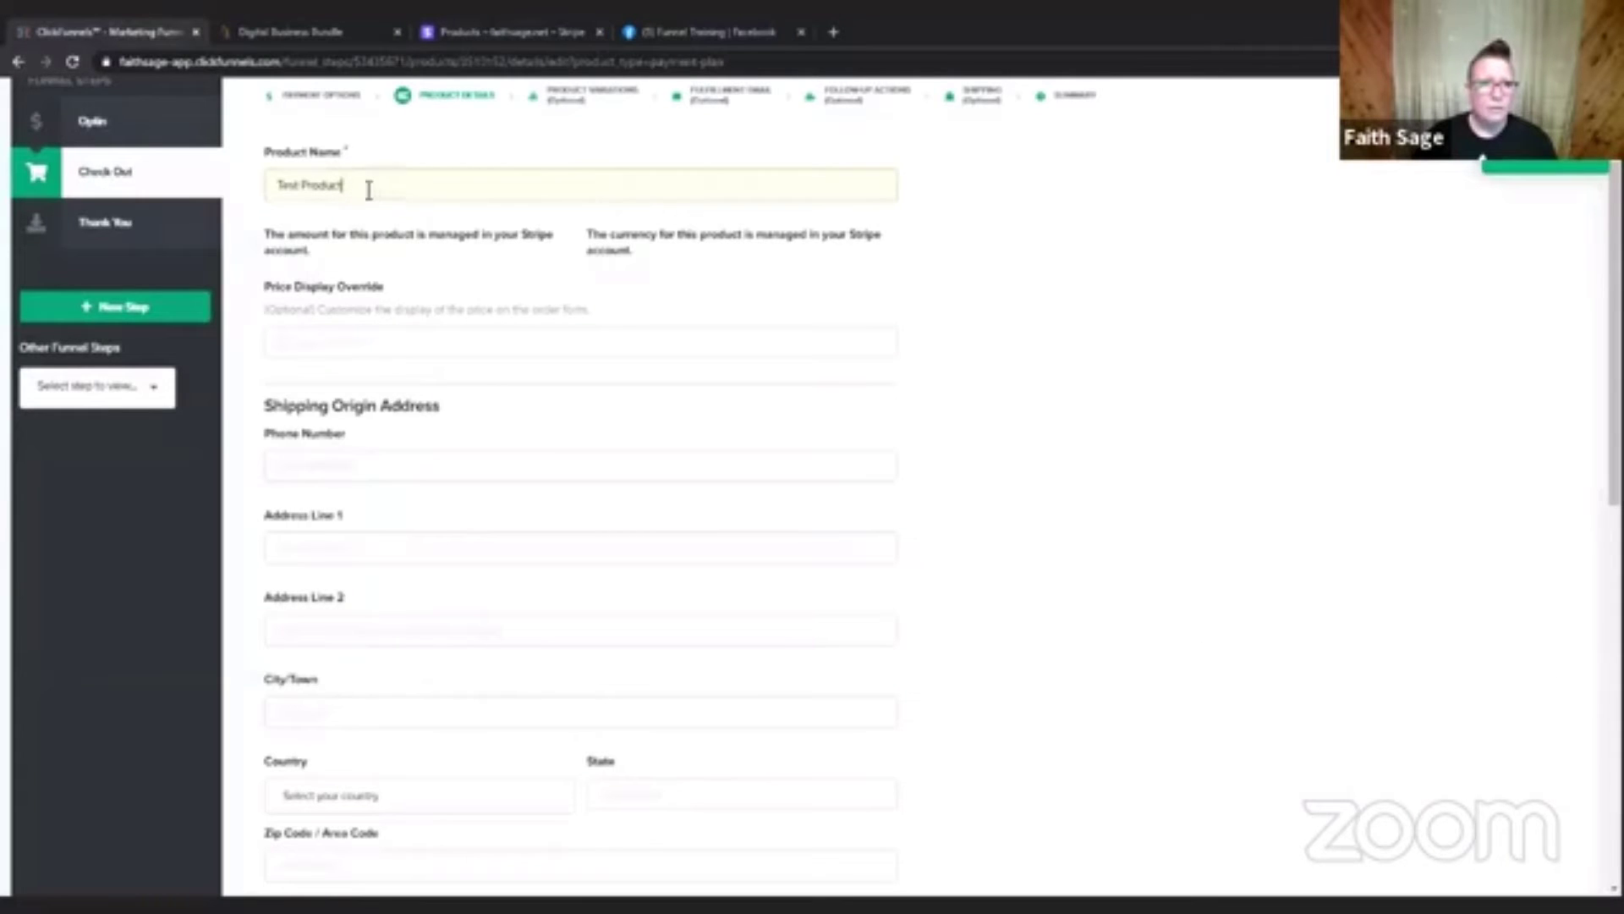
left_click_drag(369, 190, 272, 186)
right_click(310, 191)
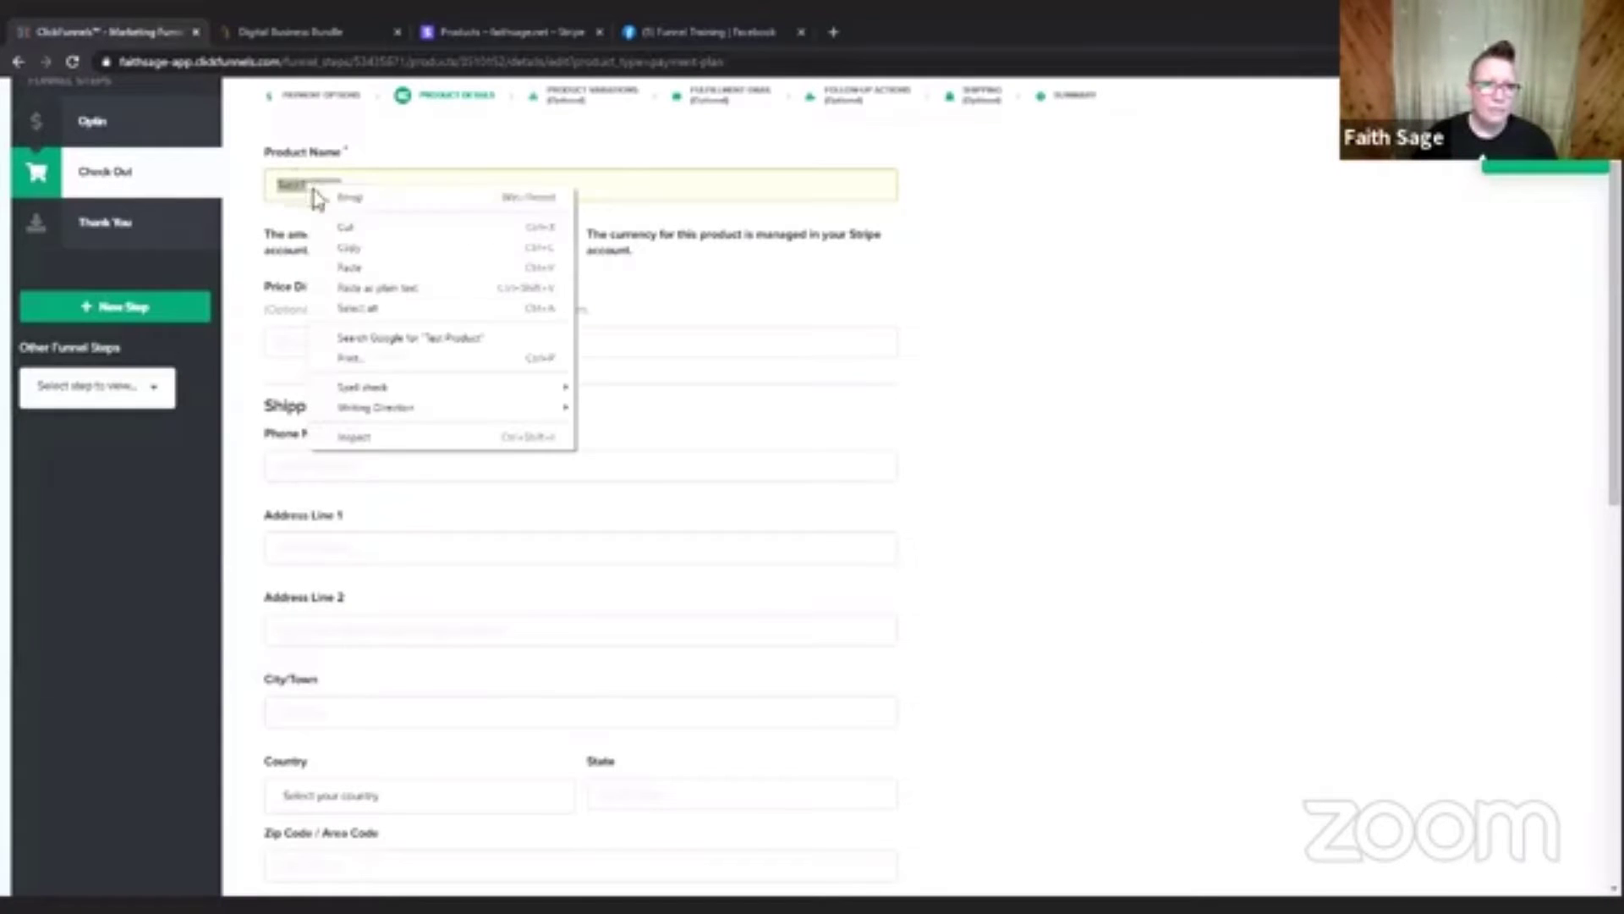
left_click(347, 254)
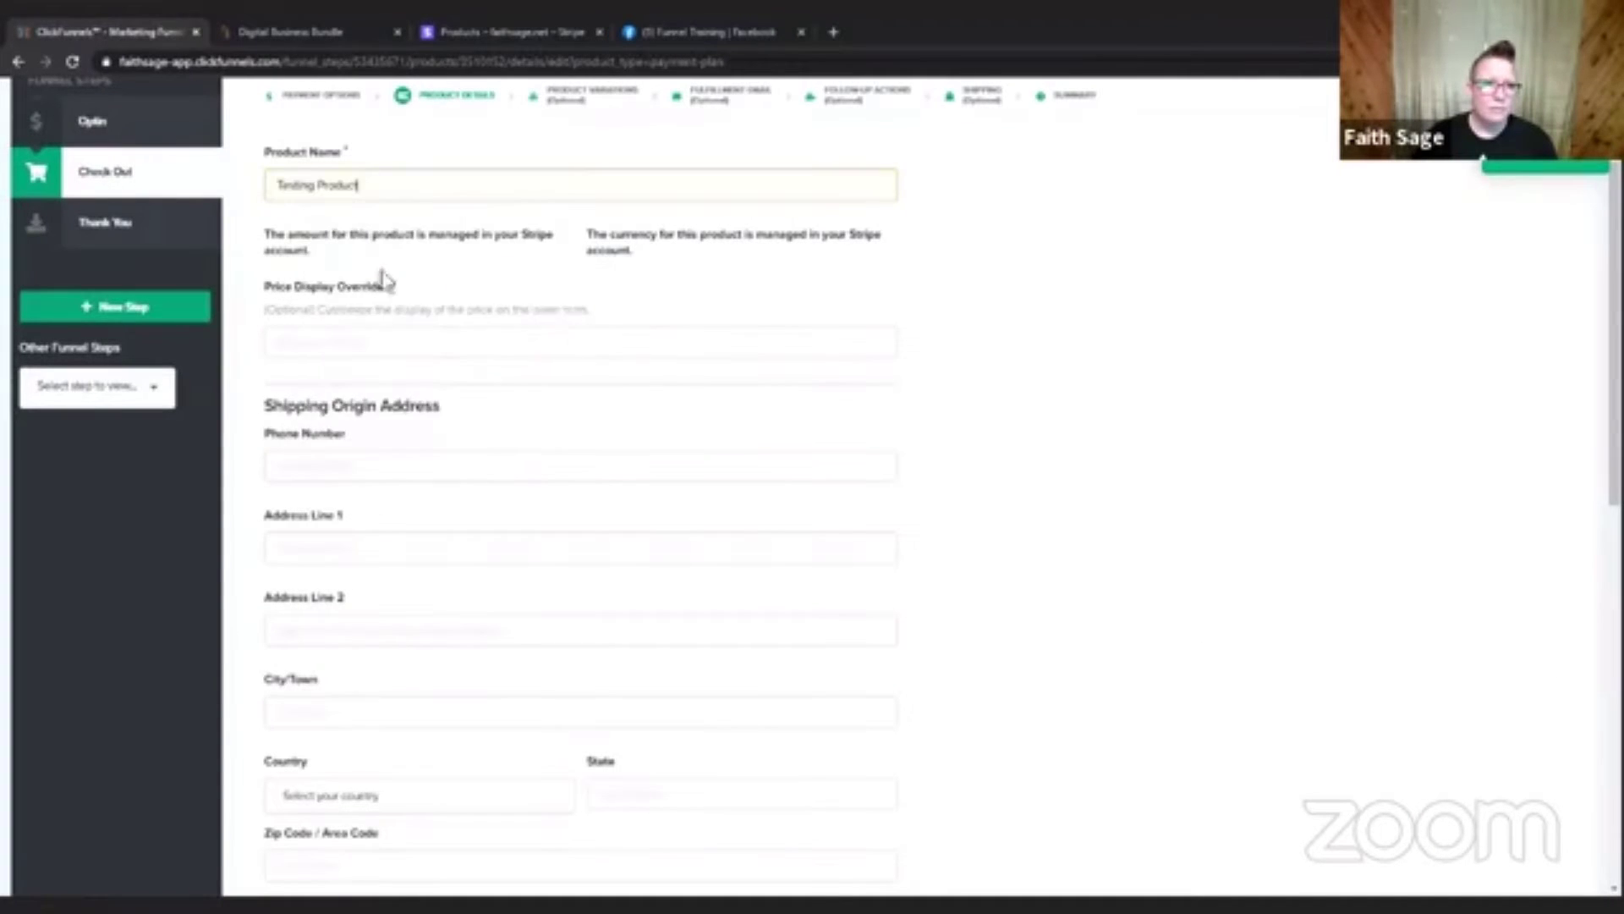
Set the Price Display Override of the ClickFunnels product to $5.
left_click(455, 334)
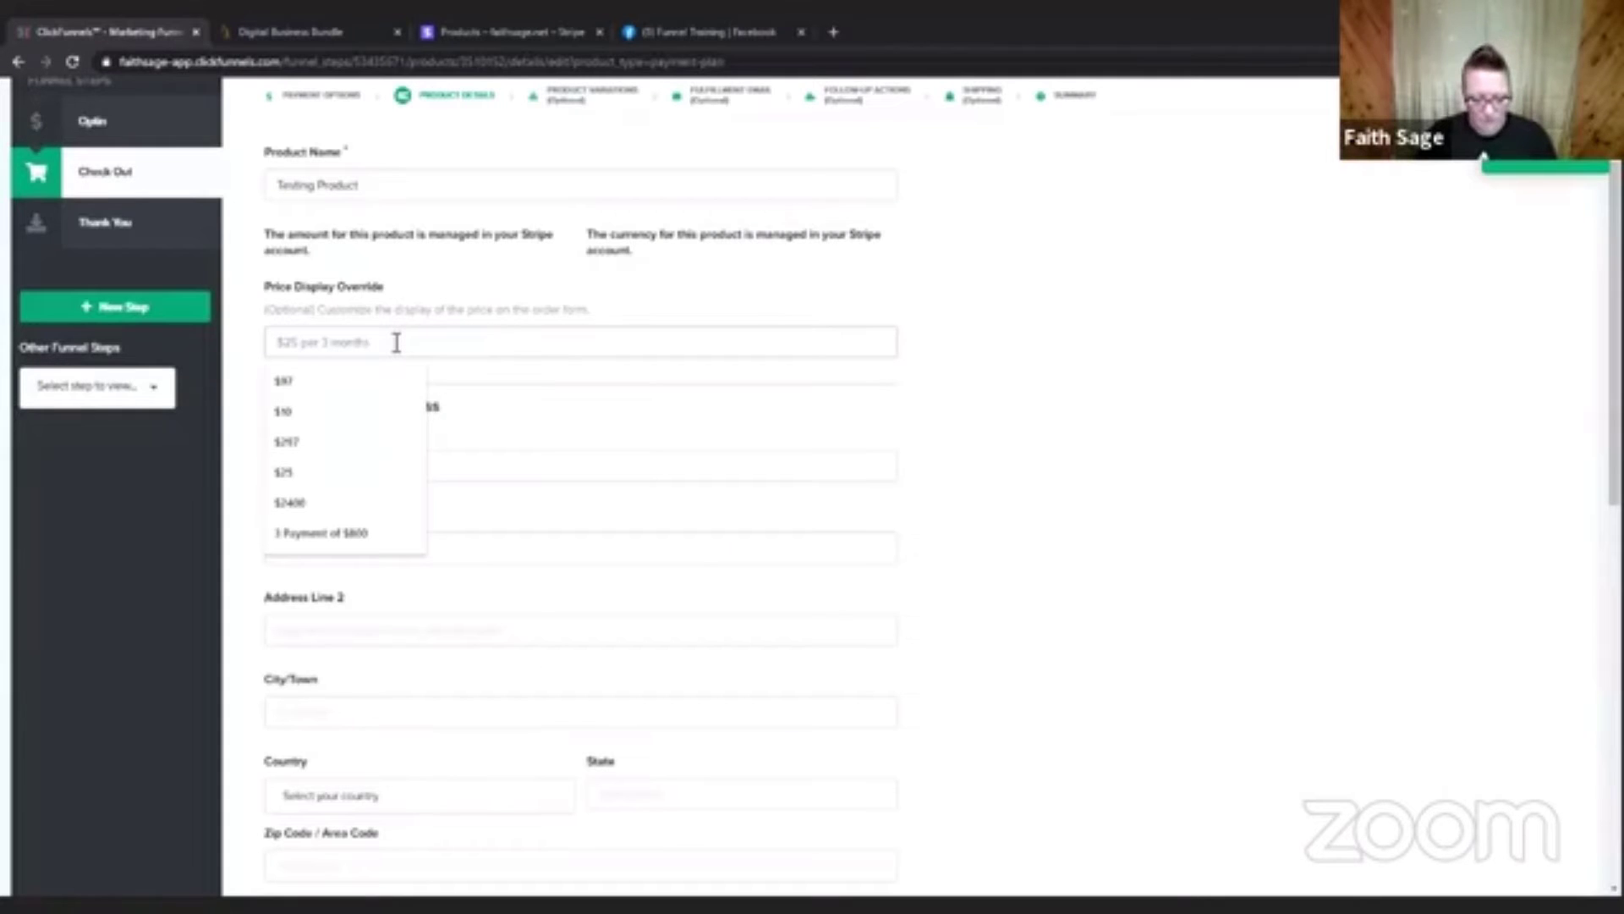
type("$")
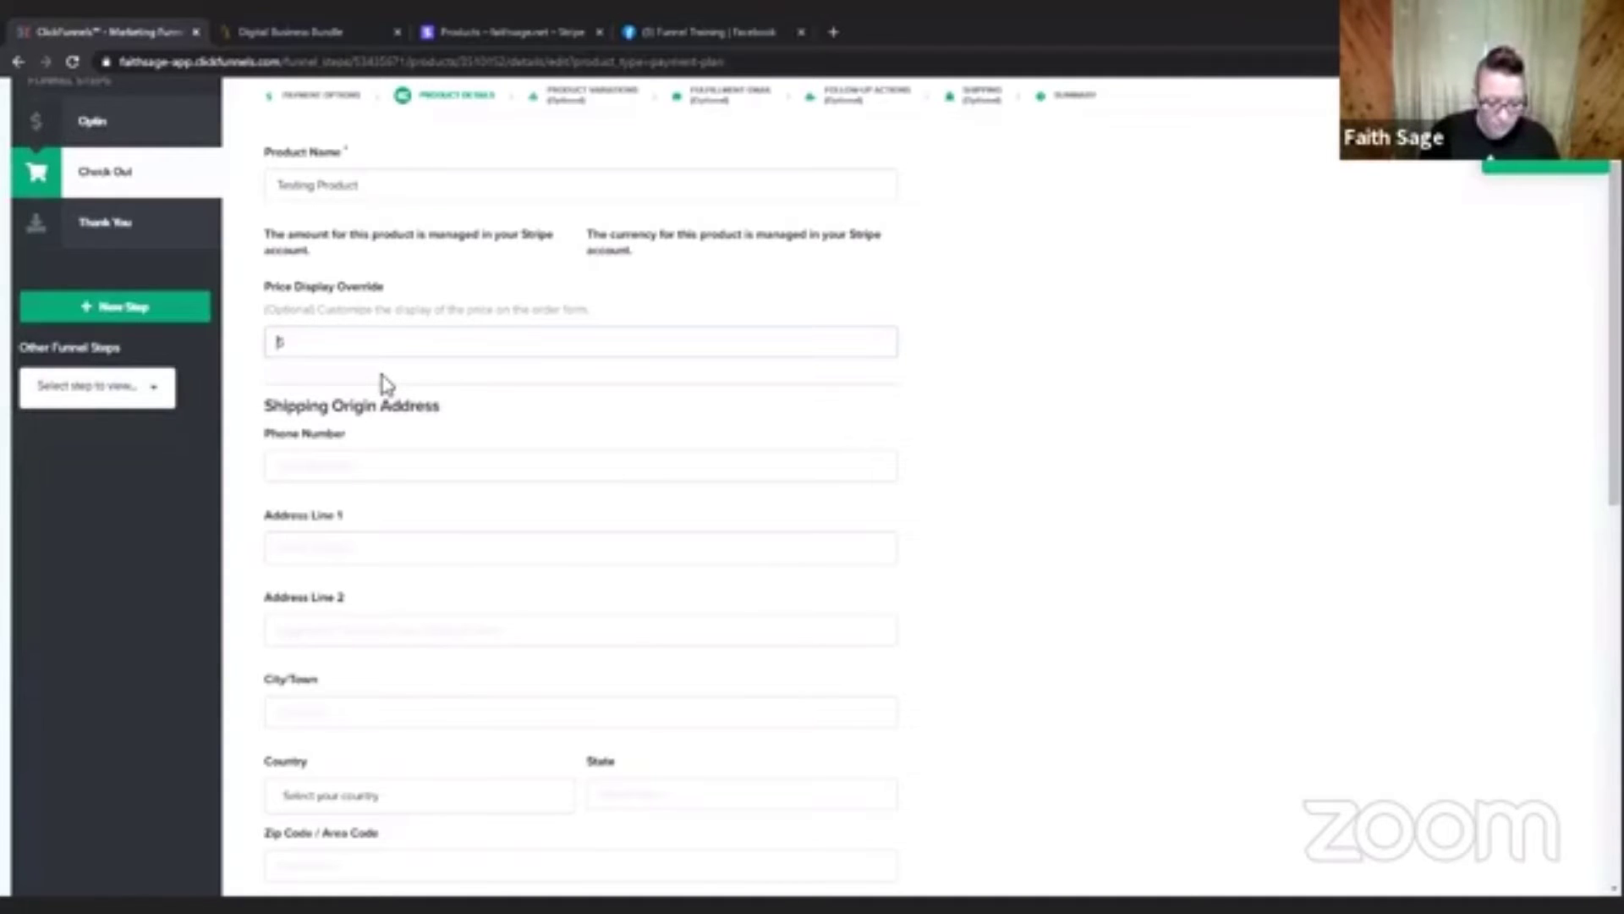
type("15")
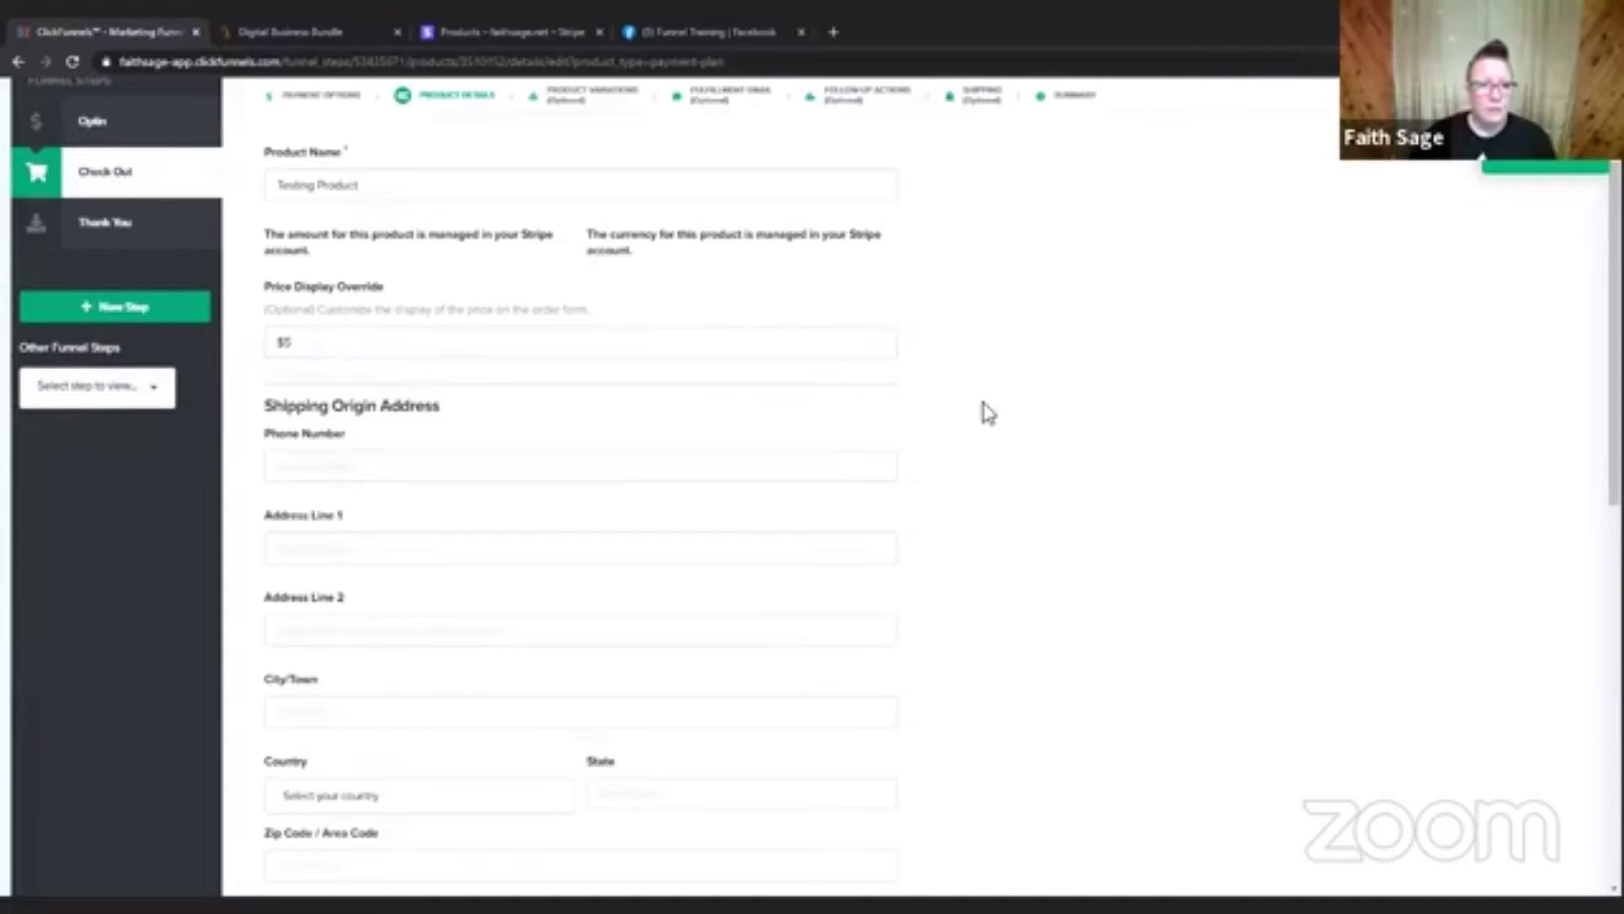
Look through the Stripe Plan options for the new product and select "FREAKY FAST FUNNELS: 12 Week Program Payment Plan".
scroll(982, 410, "down", 4)
scroll(987, 363, "up", 3)
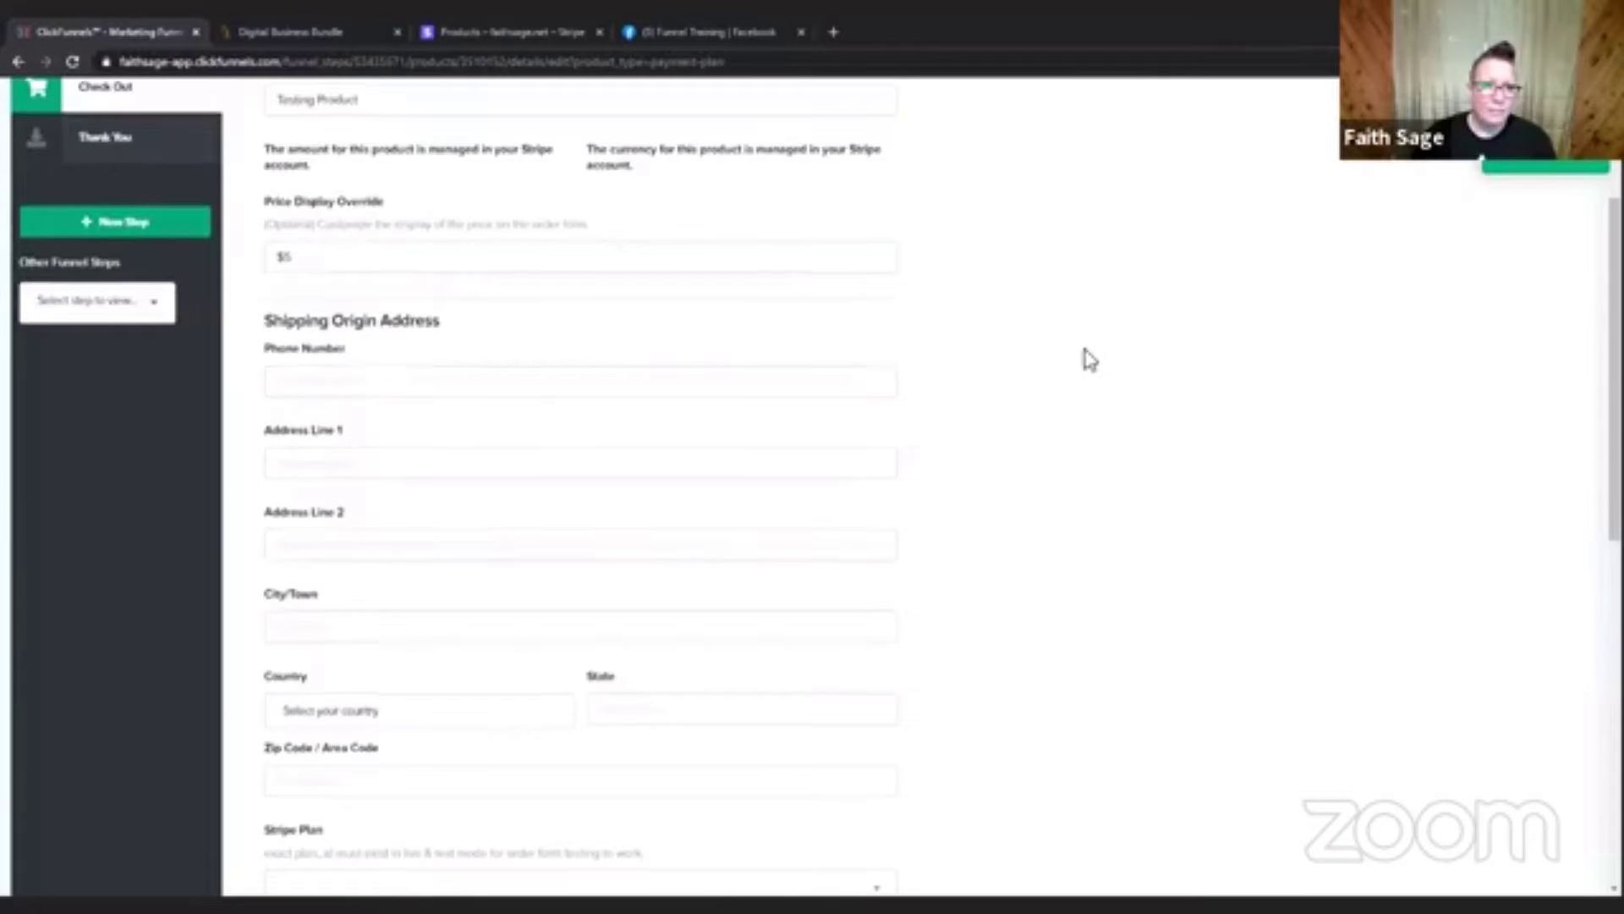
scroll(1084, 359, "down", 2)
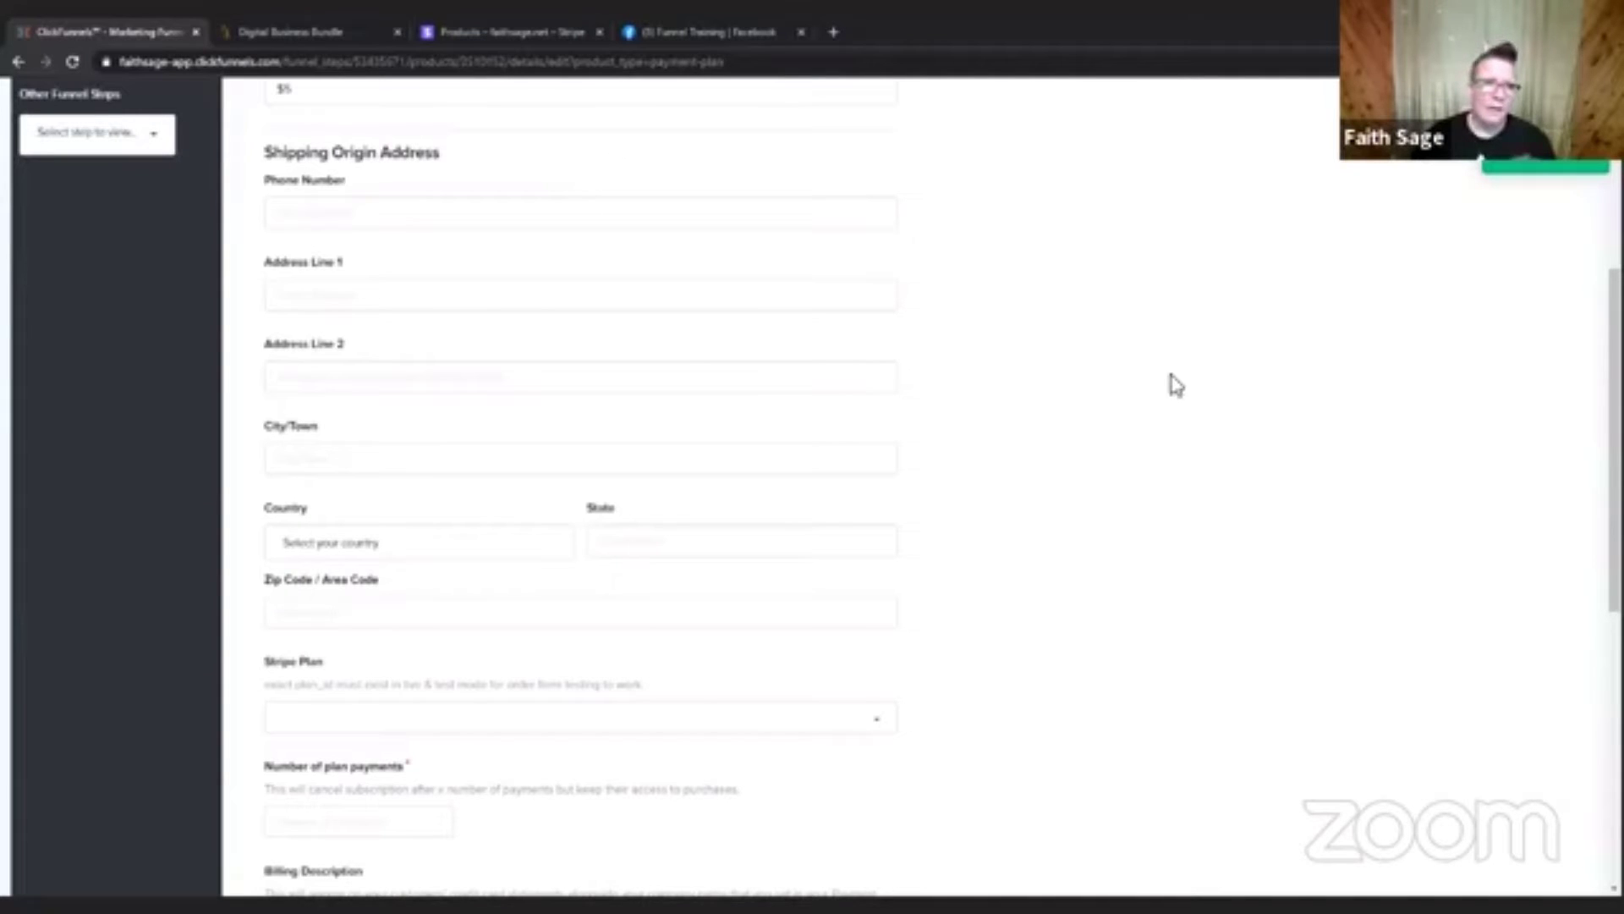
scroll(964, 372, "down", 3)
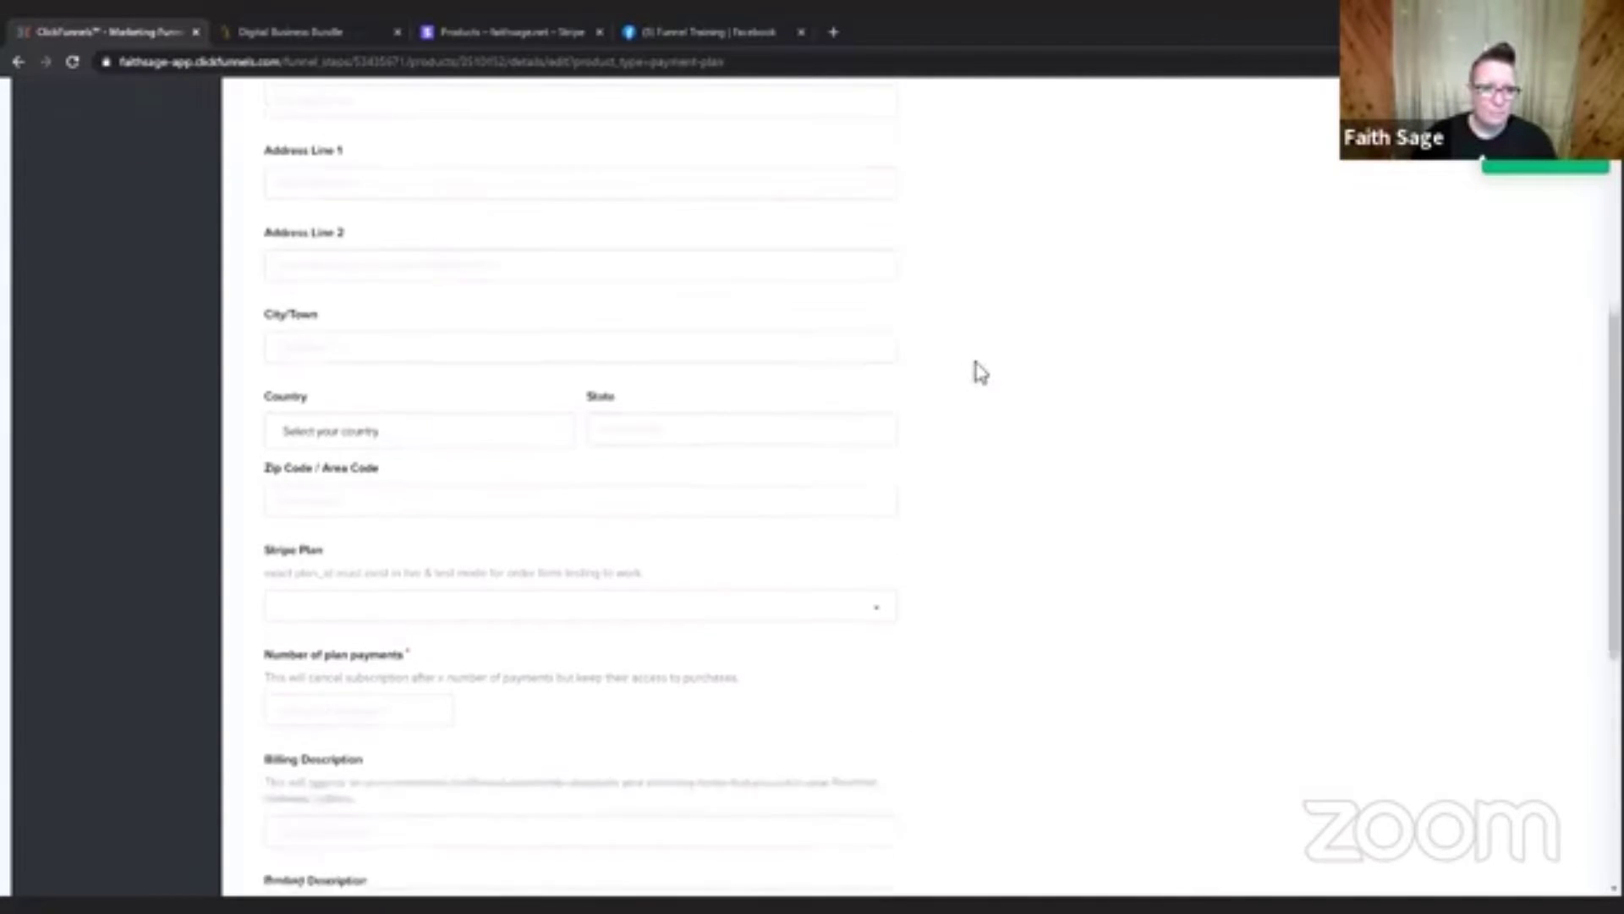
left_click(370, 366)
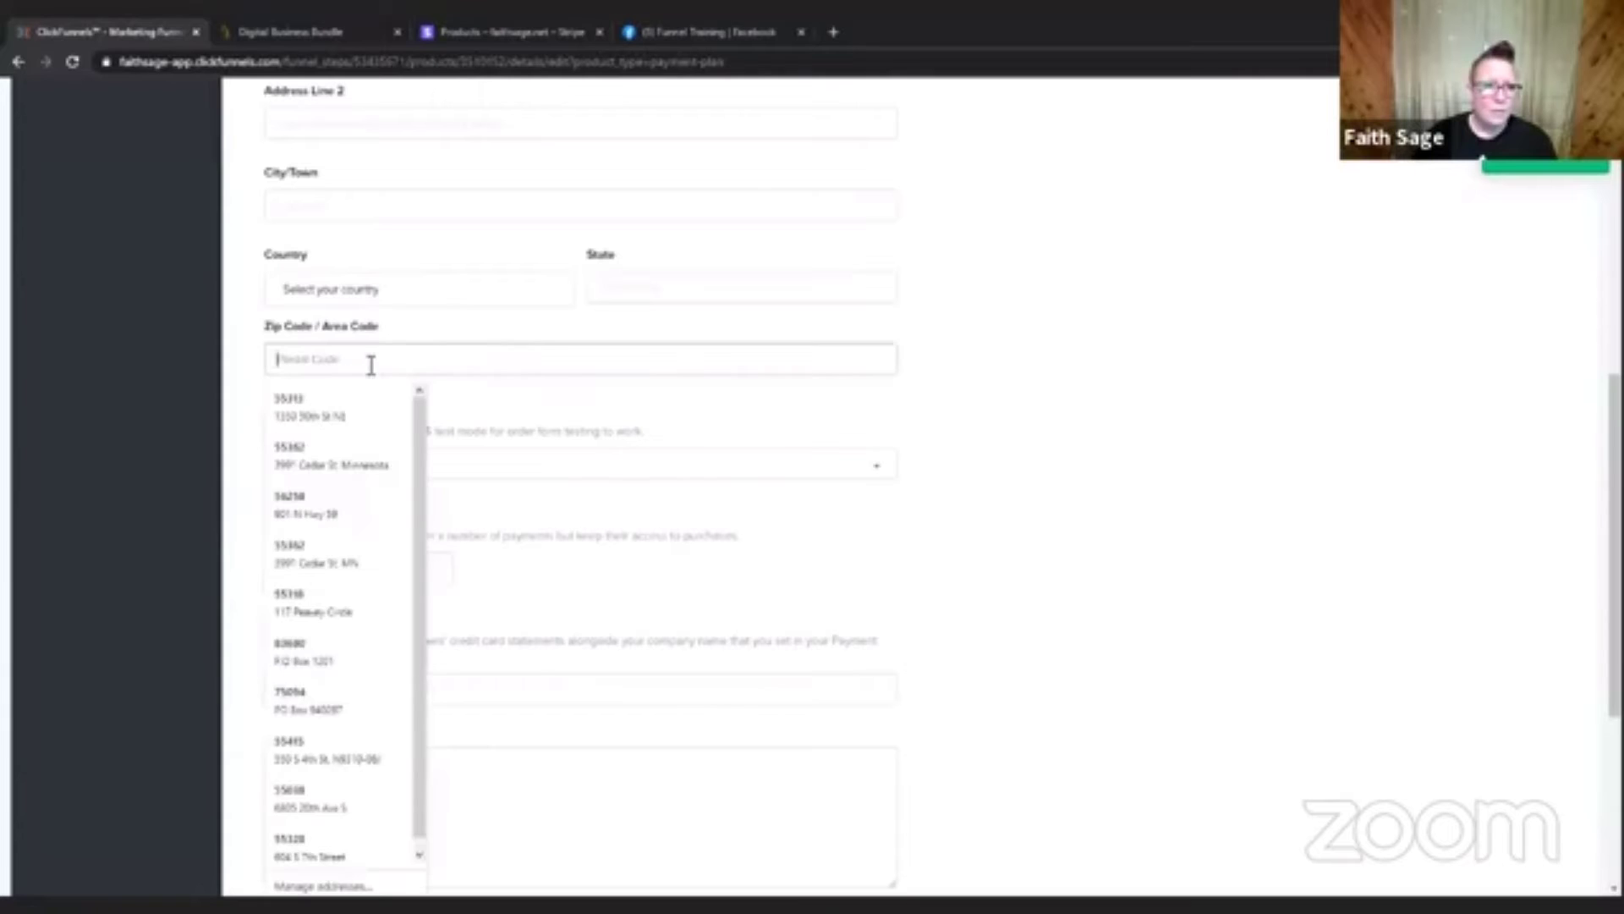
left_click(1137, 324)
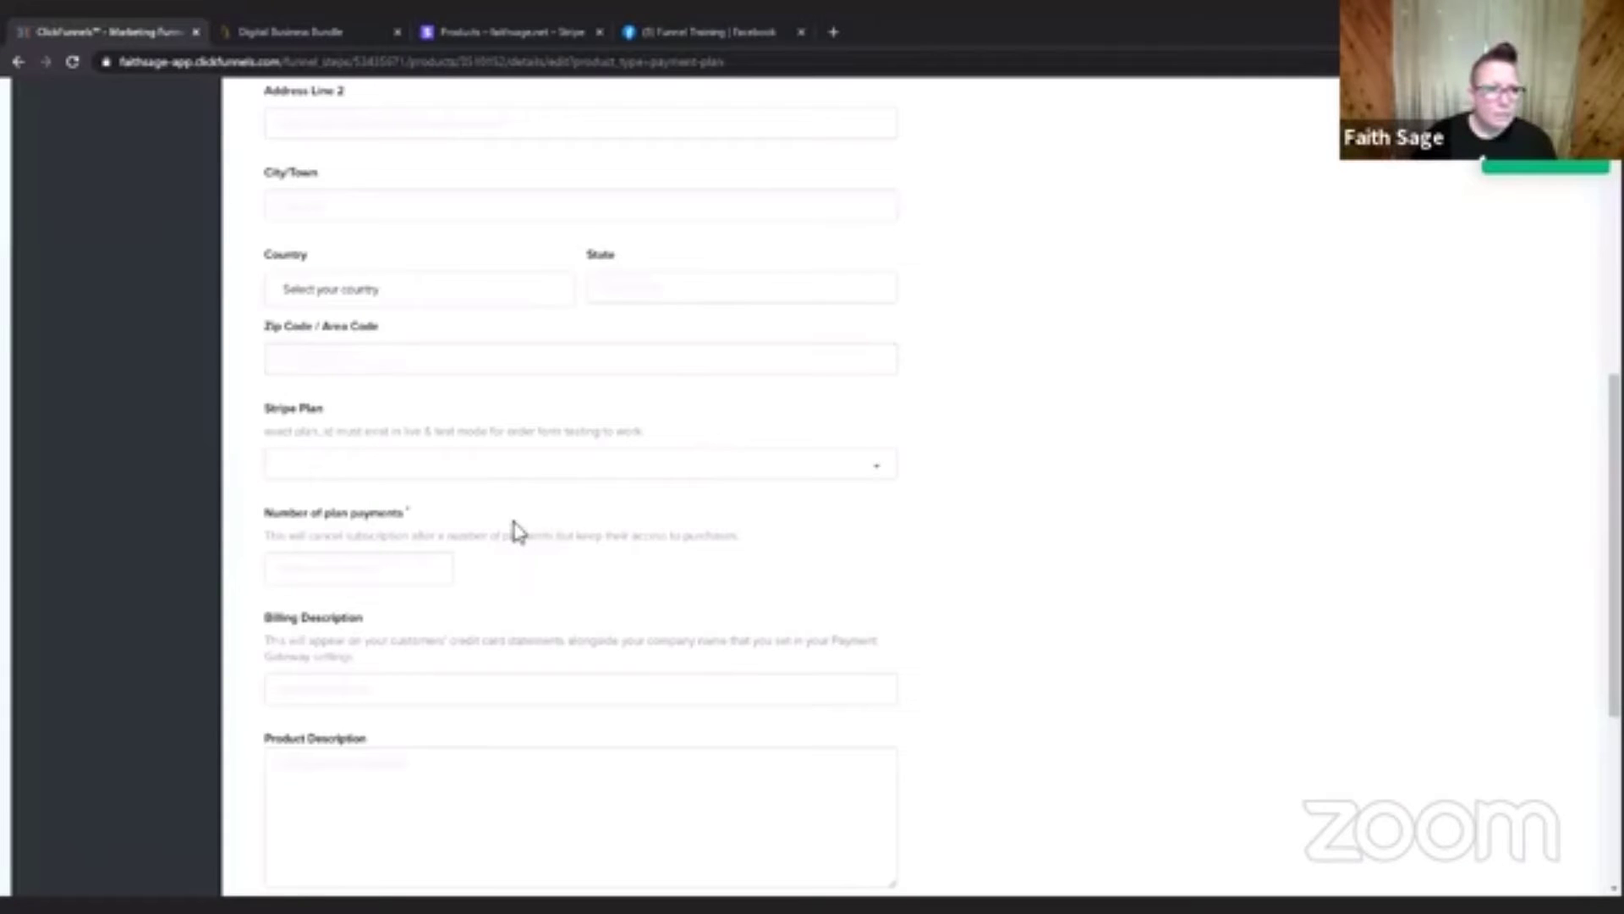
left_click(548, 467)
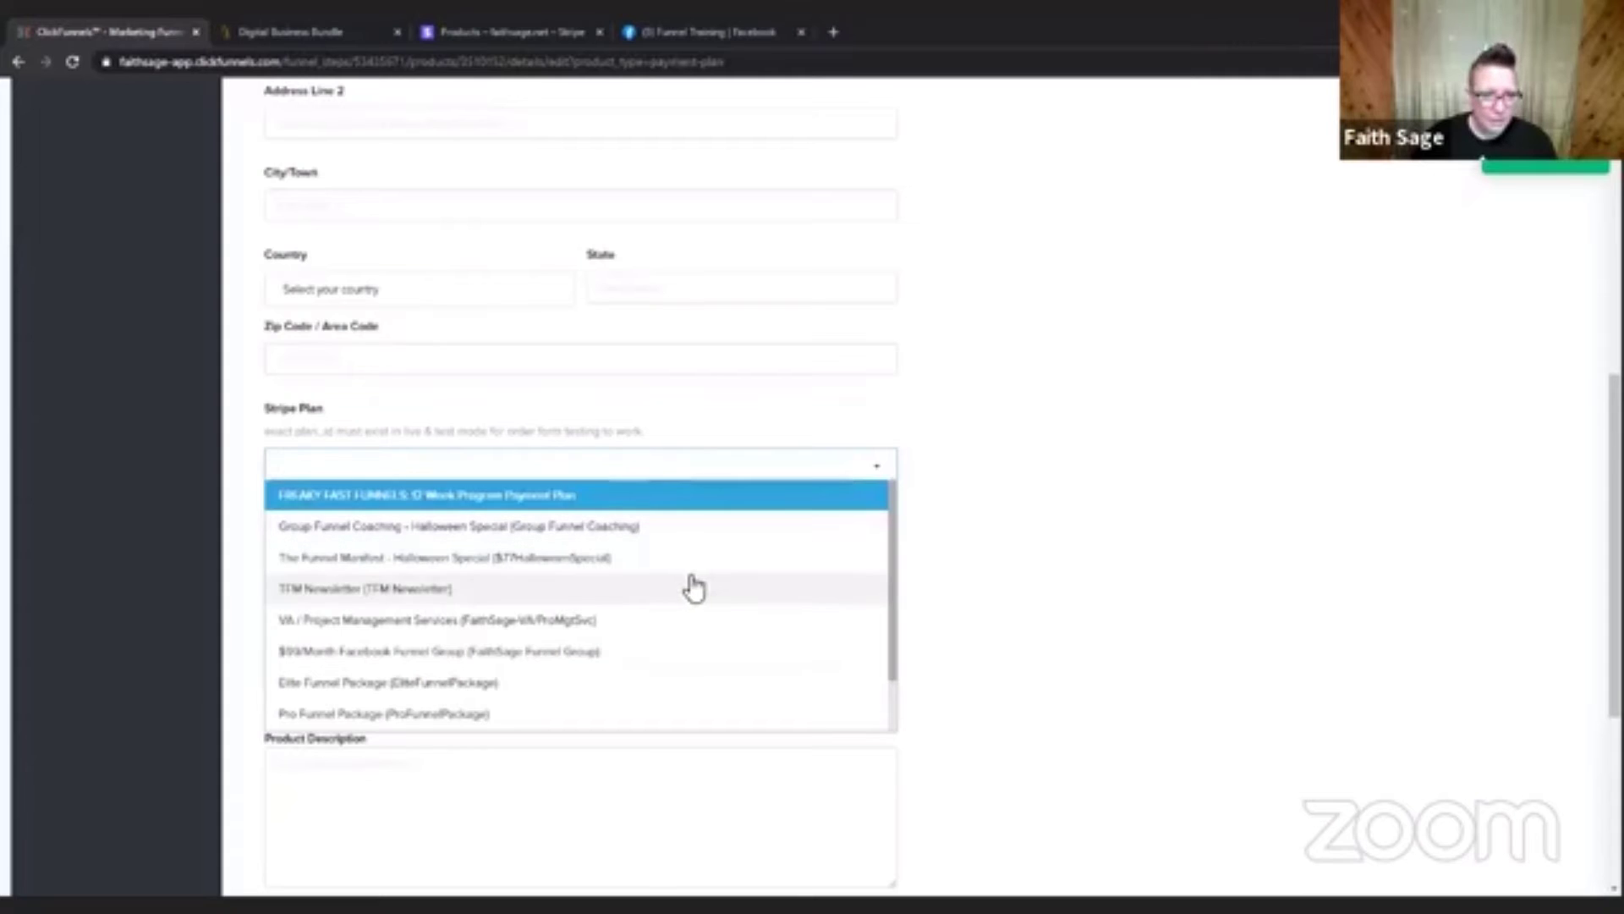
scroll(690, 583, "down", 1)
scroll(668, 621, "up", 1)
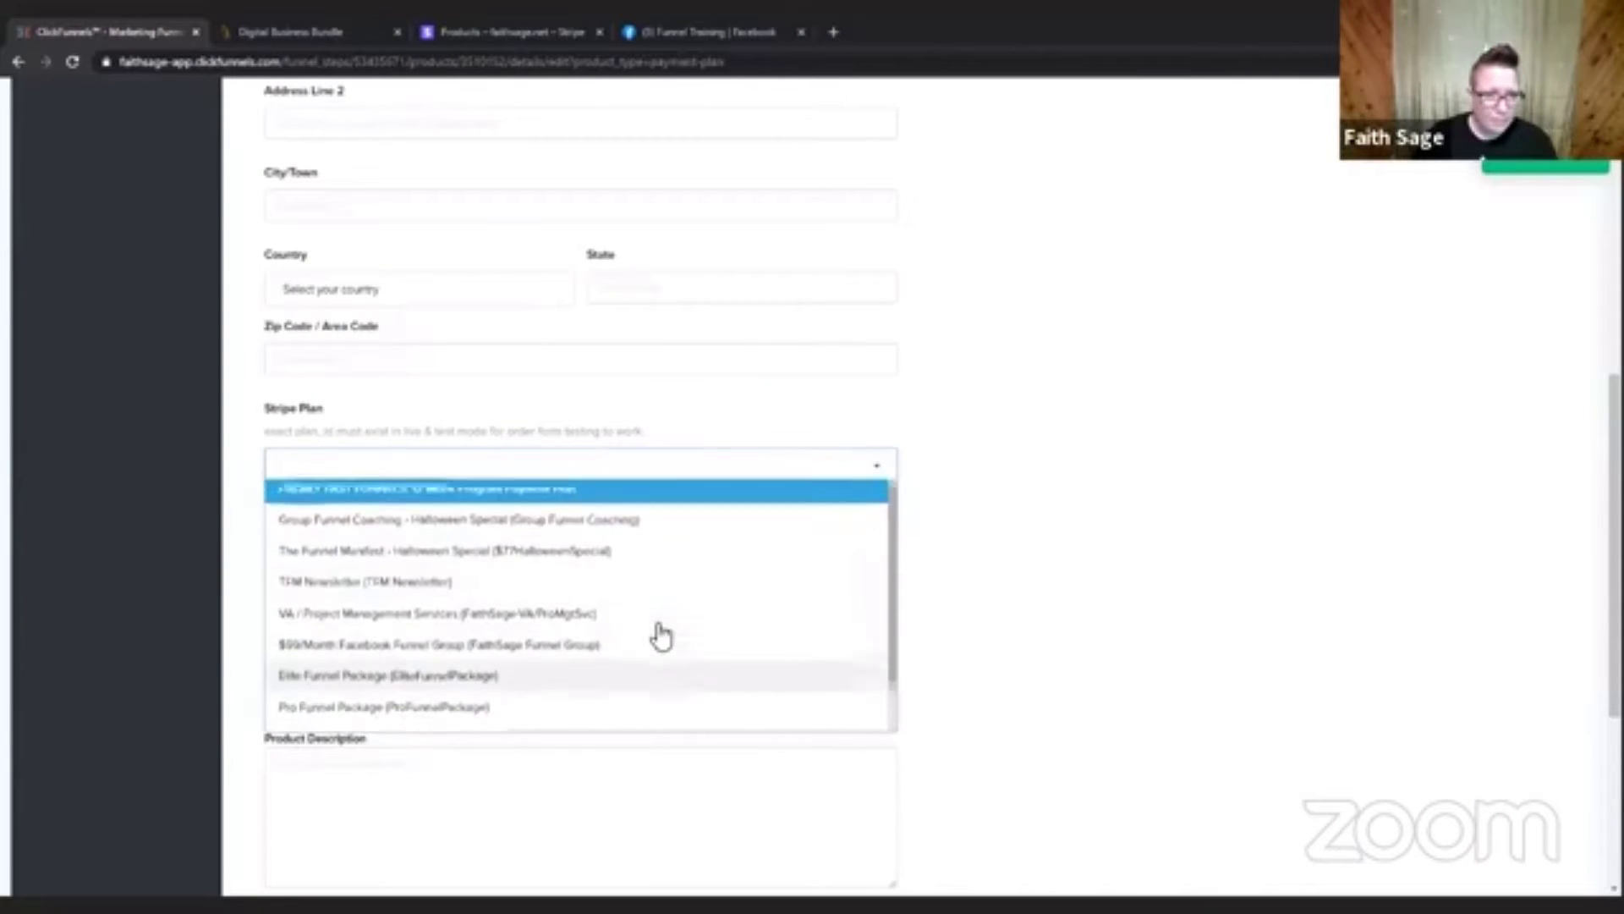
left_click(660, 495)
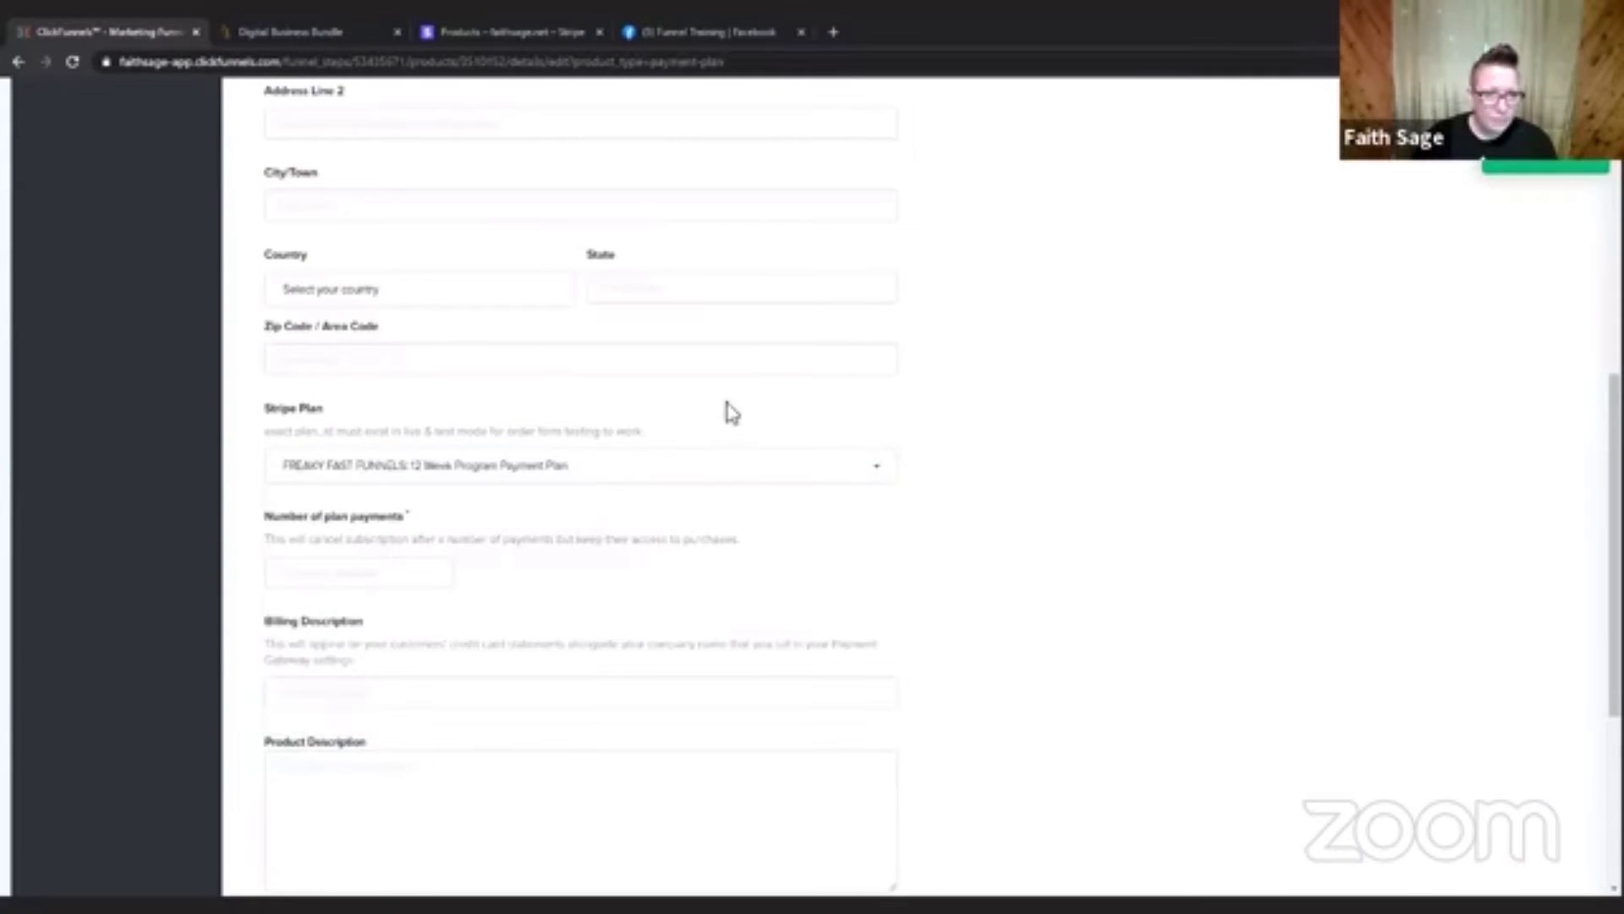
Check the Stripe Plan options again for the new product and reload the product details page.
left_click(638, 462)
left_click(707, 454)
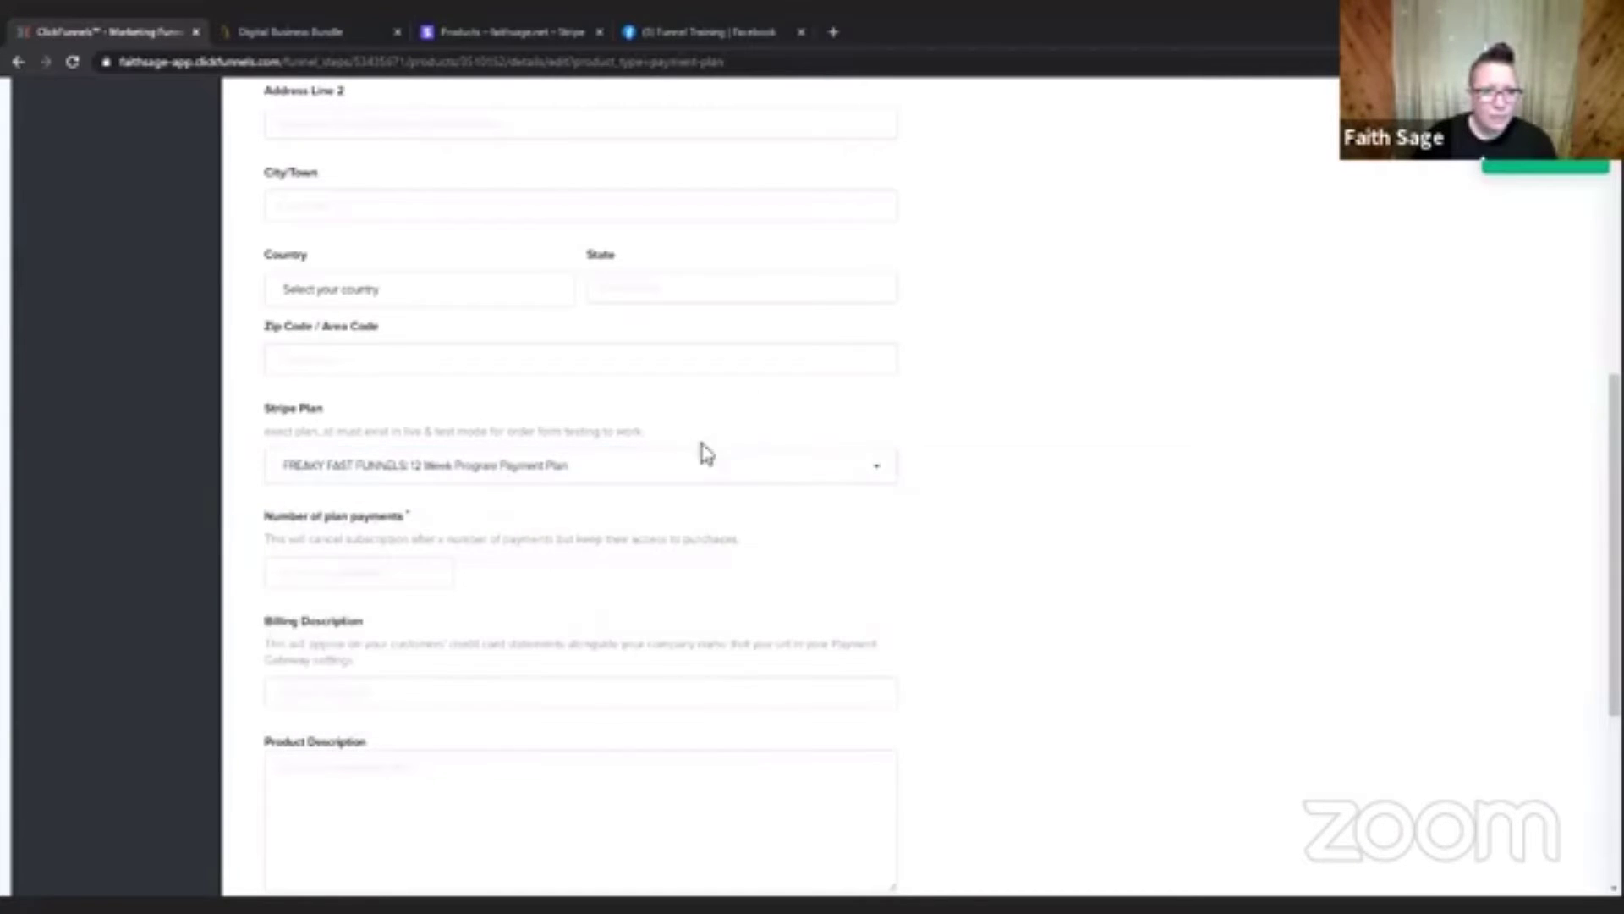
left_click(586, 471)
scroll(640, 582, "down", 2)
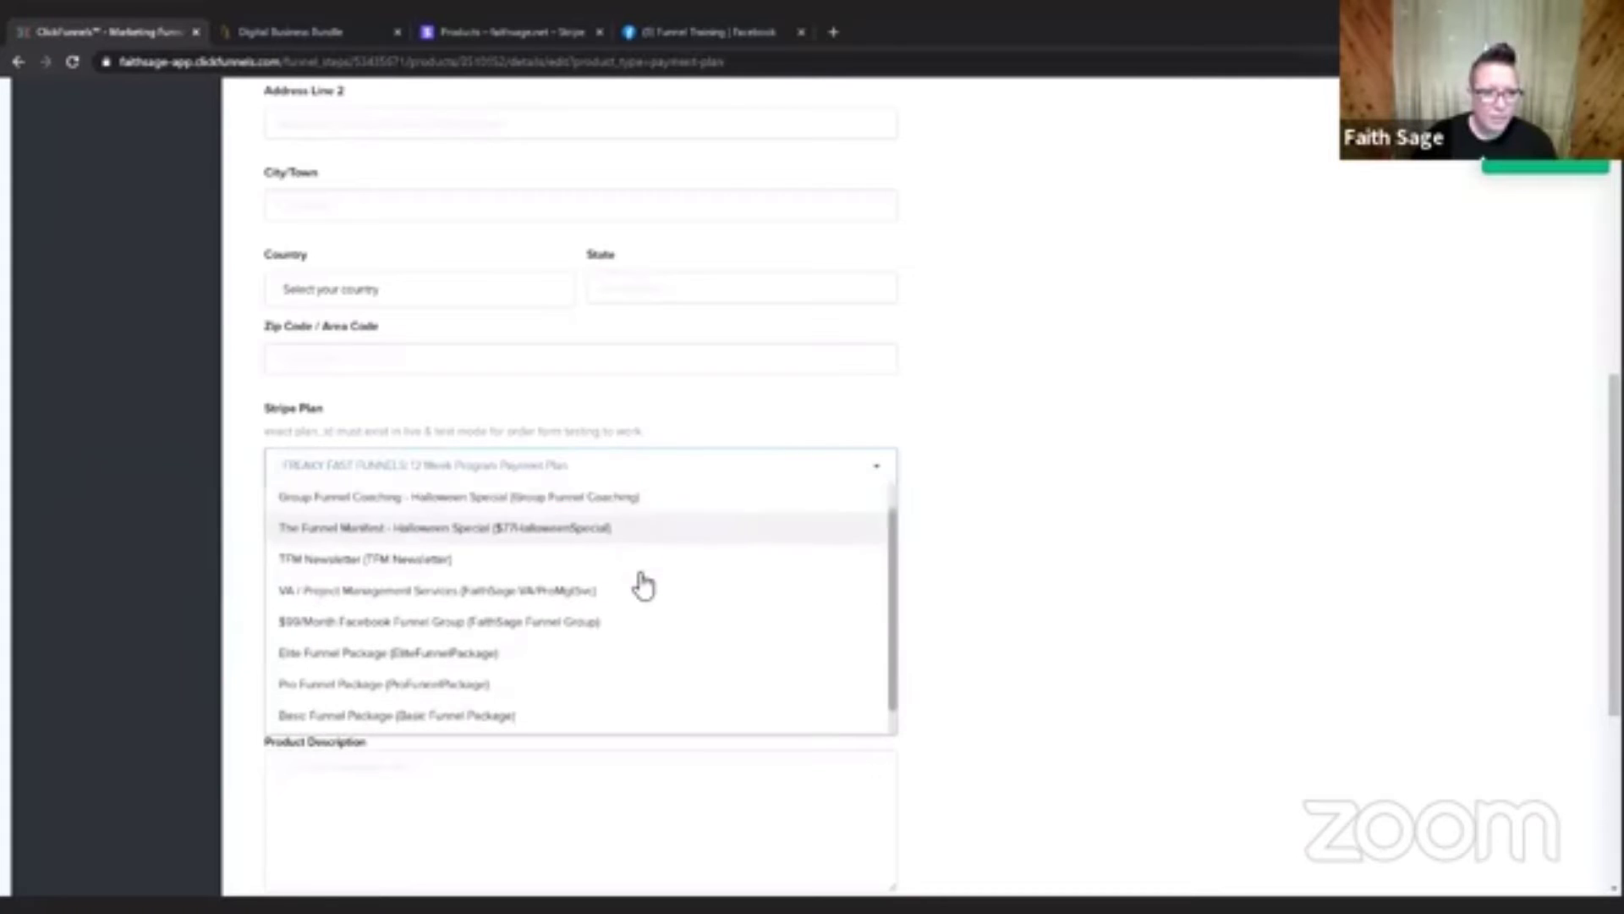
scroll(640, 582, "up", 3)
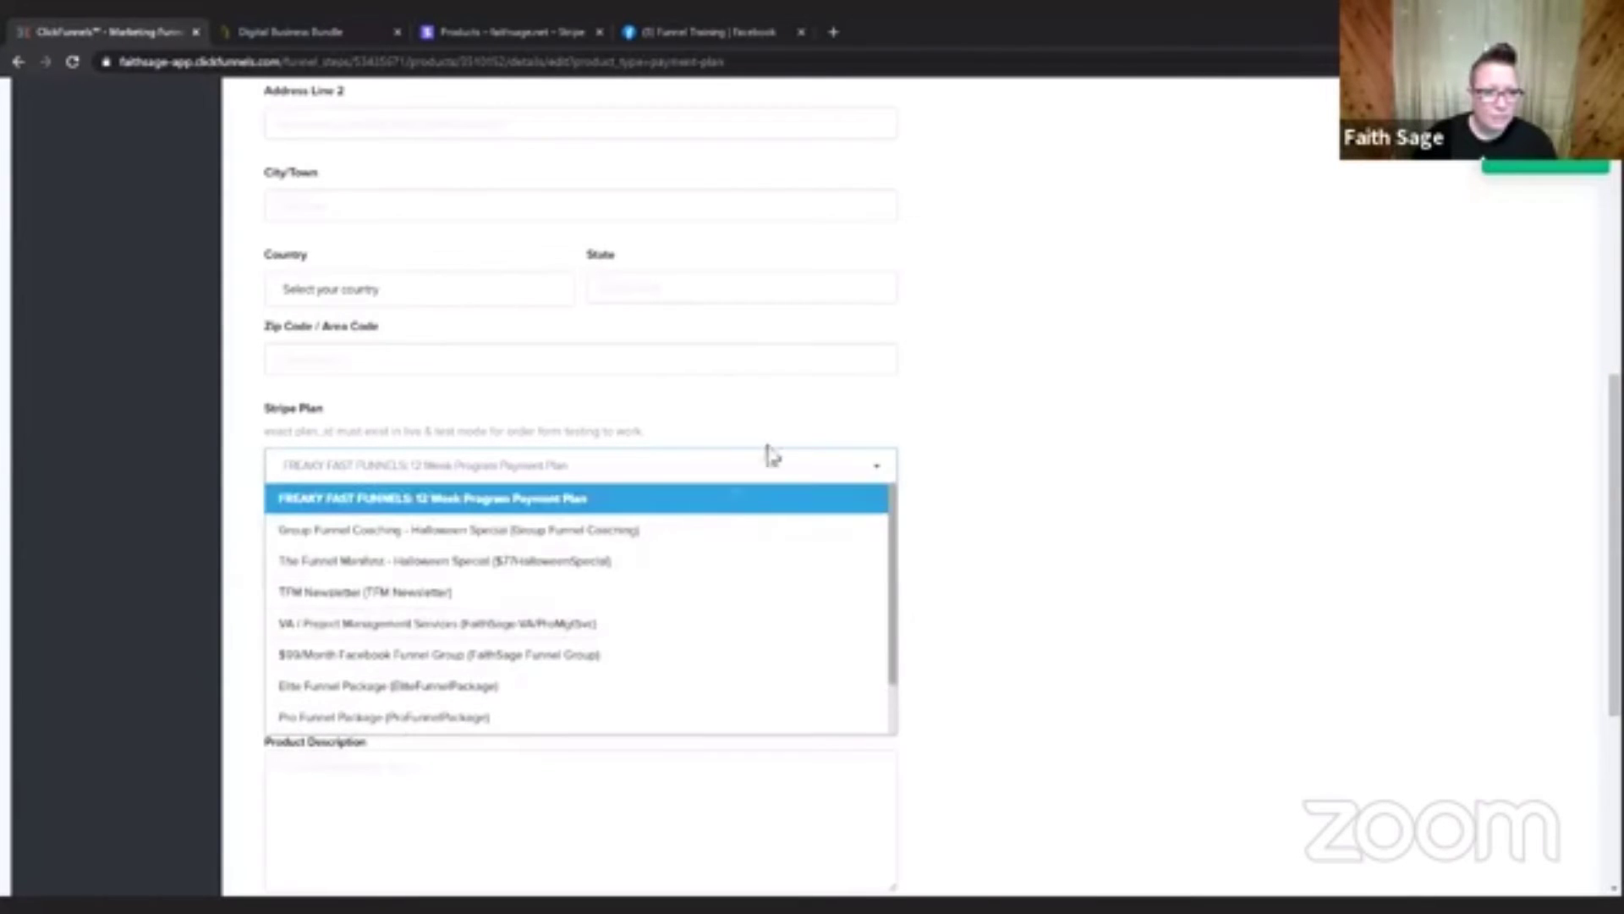
left_click(989, 419)
left_click(73, 61)
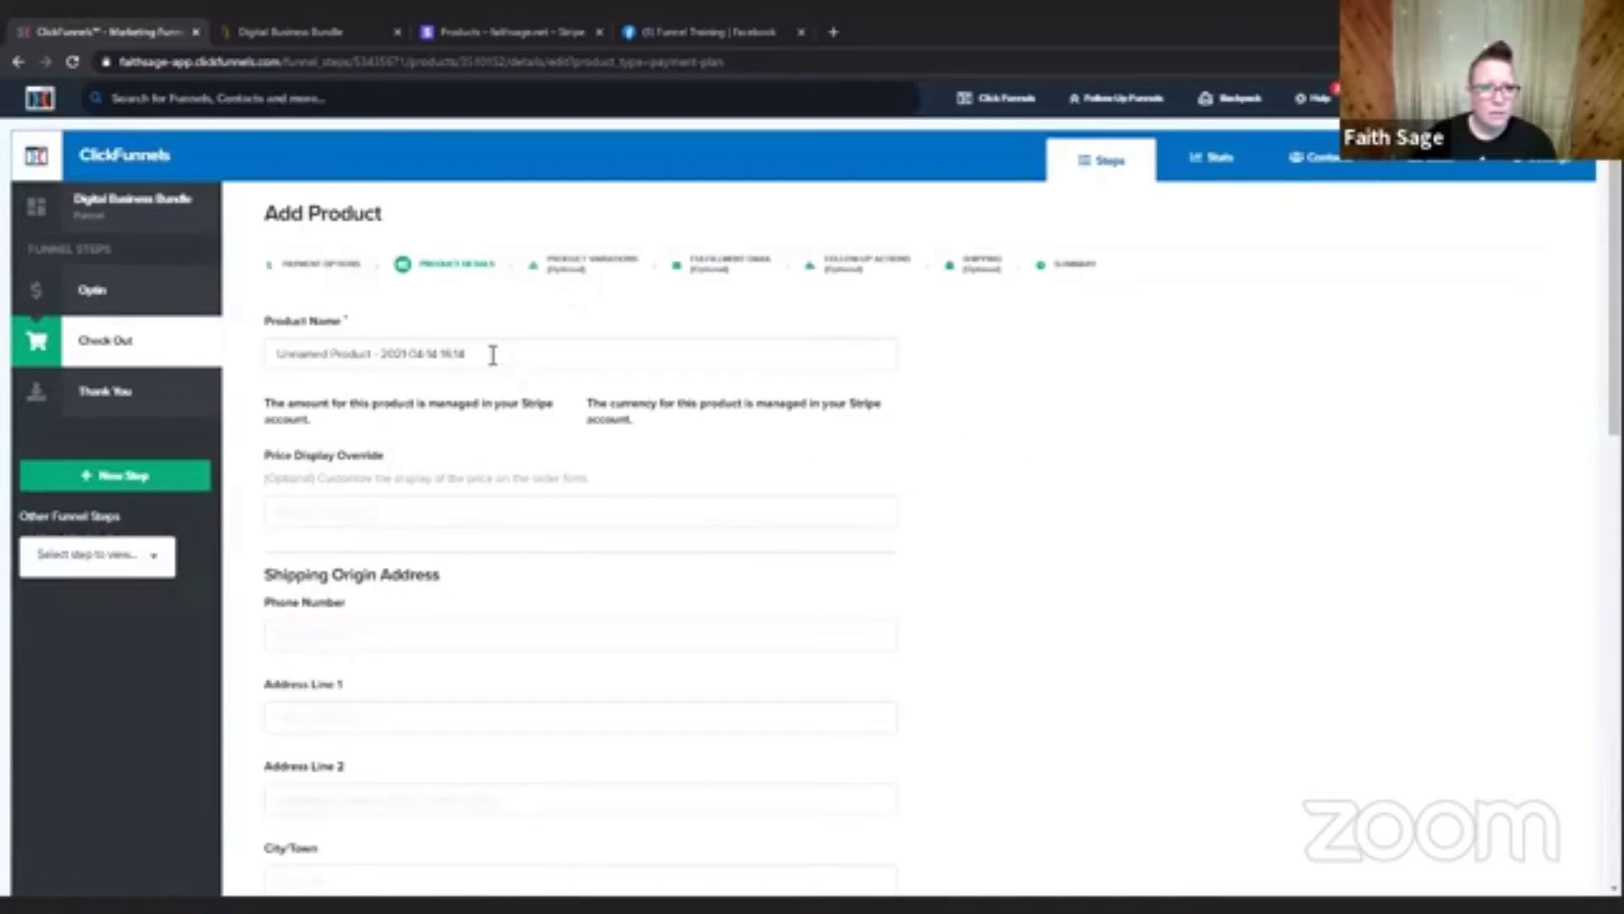
Name the product "Testing Product" and set its Price Display Override to $5.
left_click_drag(472, 345, 226, 343)
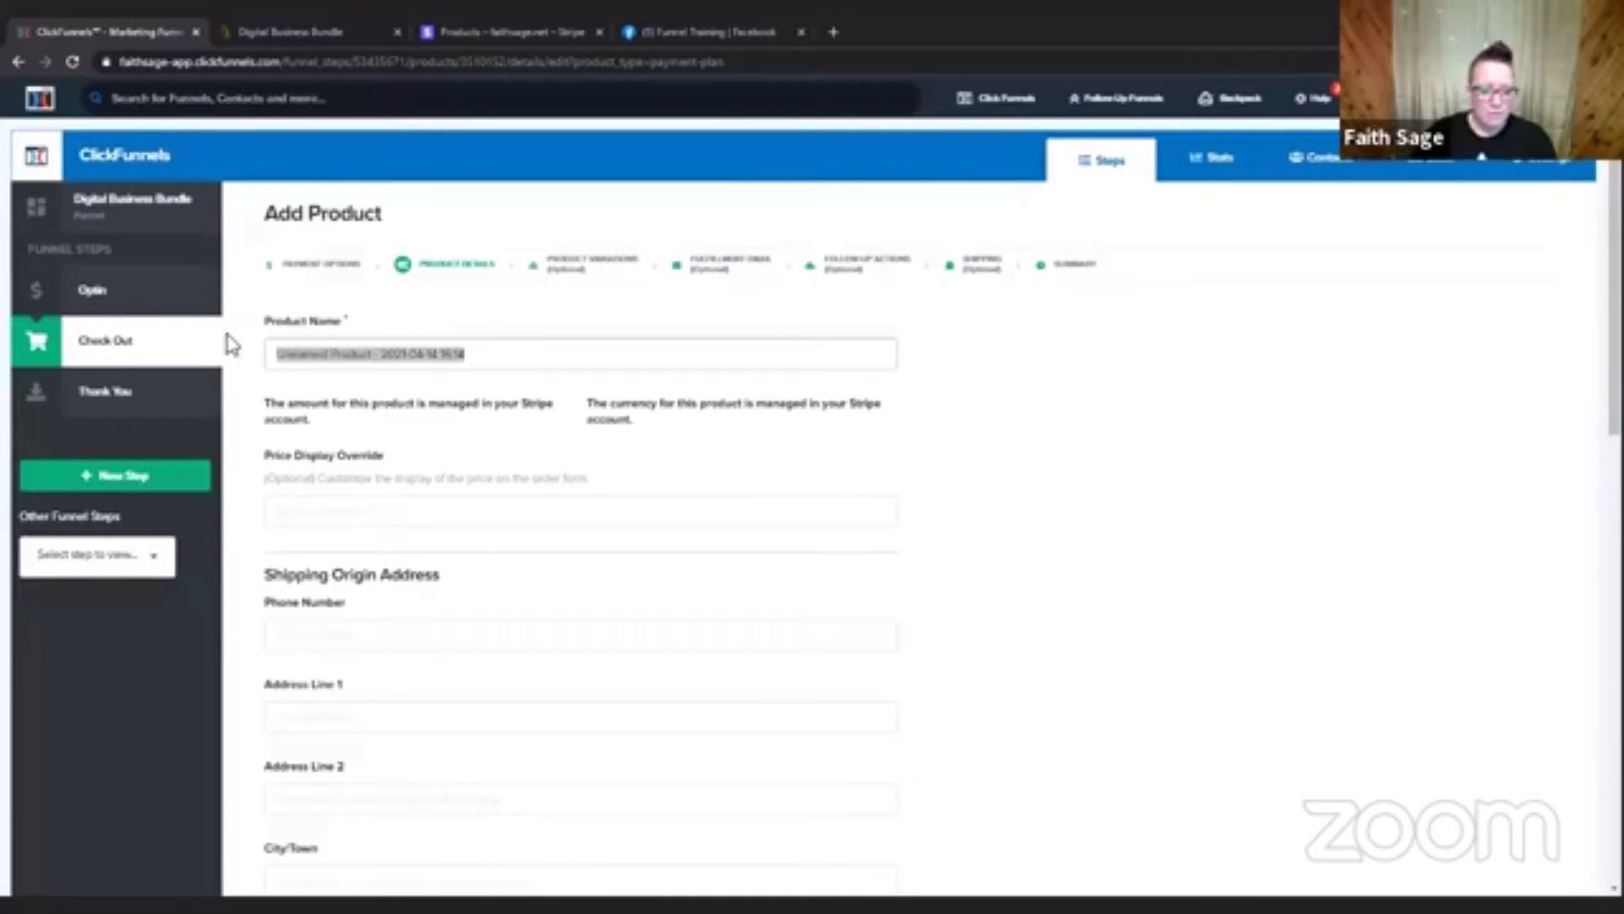
type("Tes")
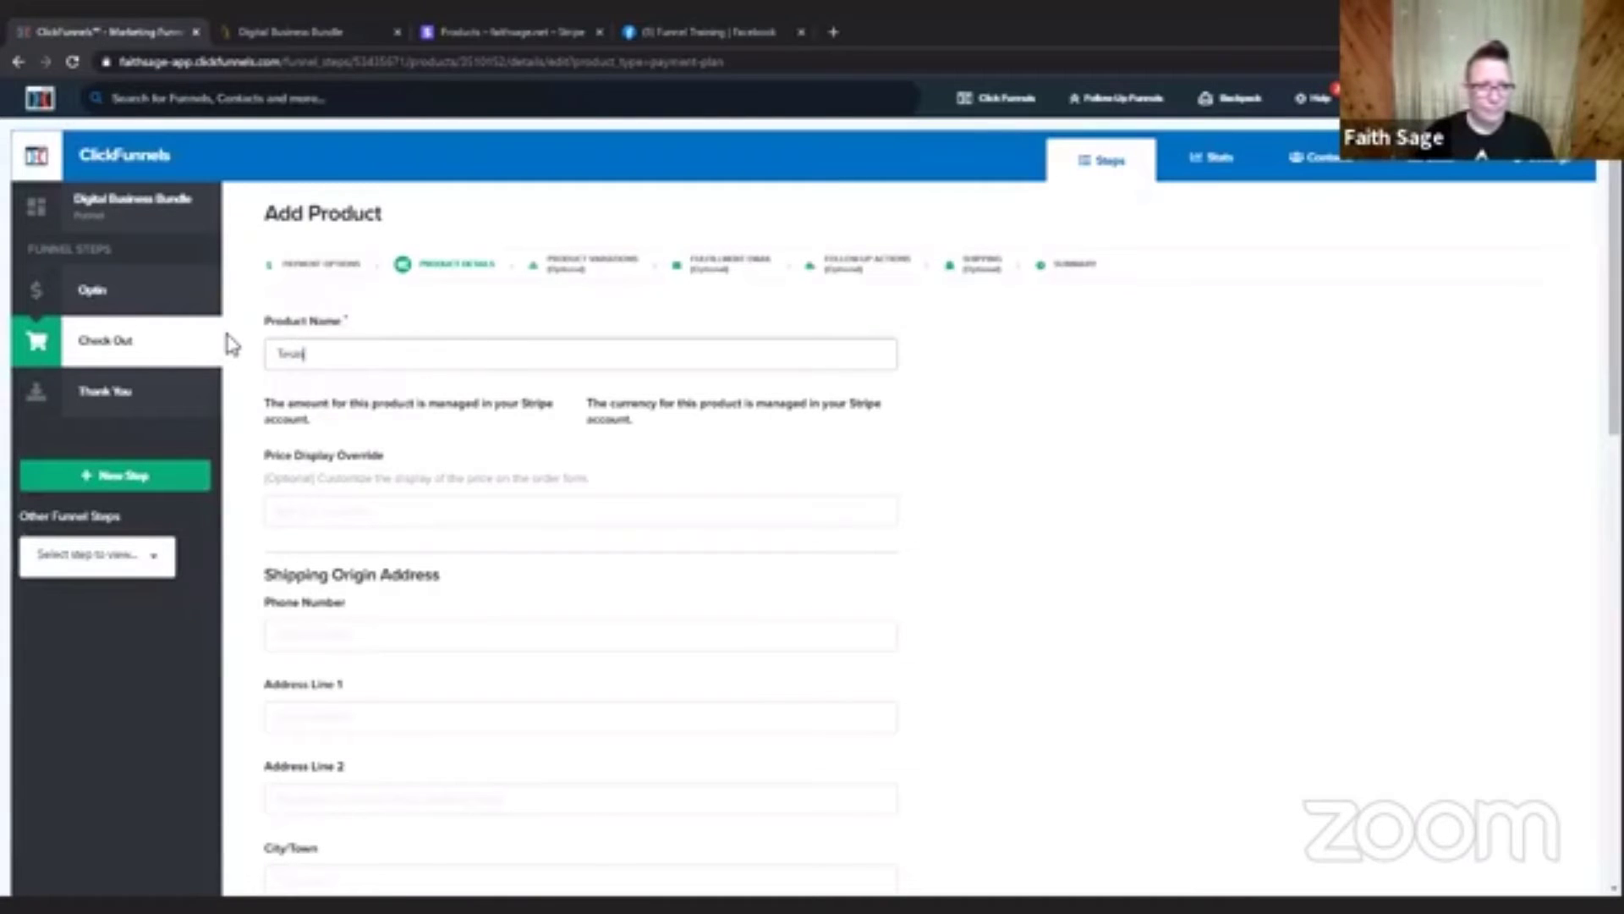
type("t")
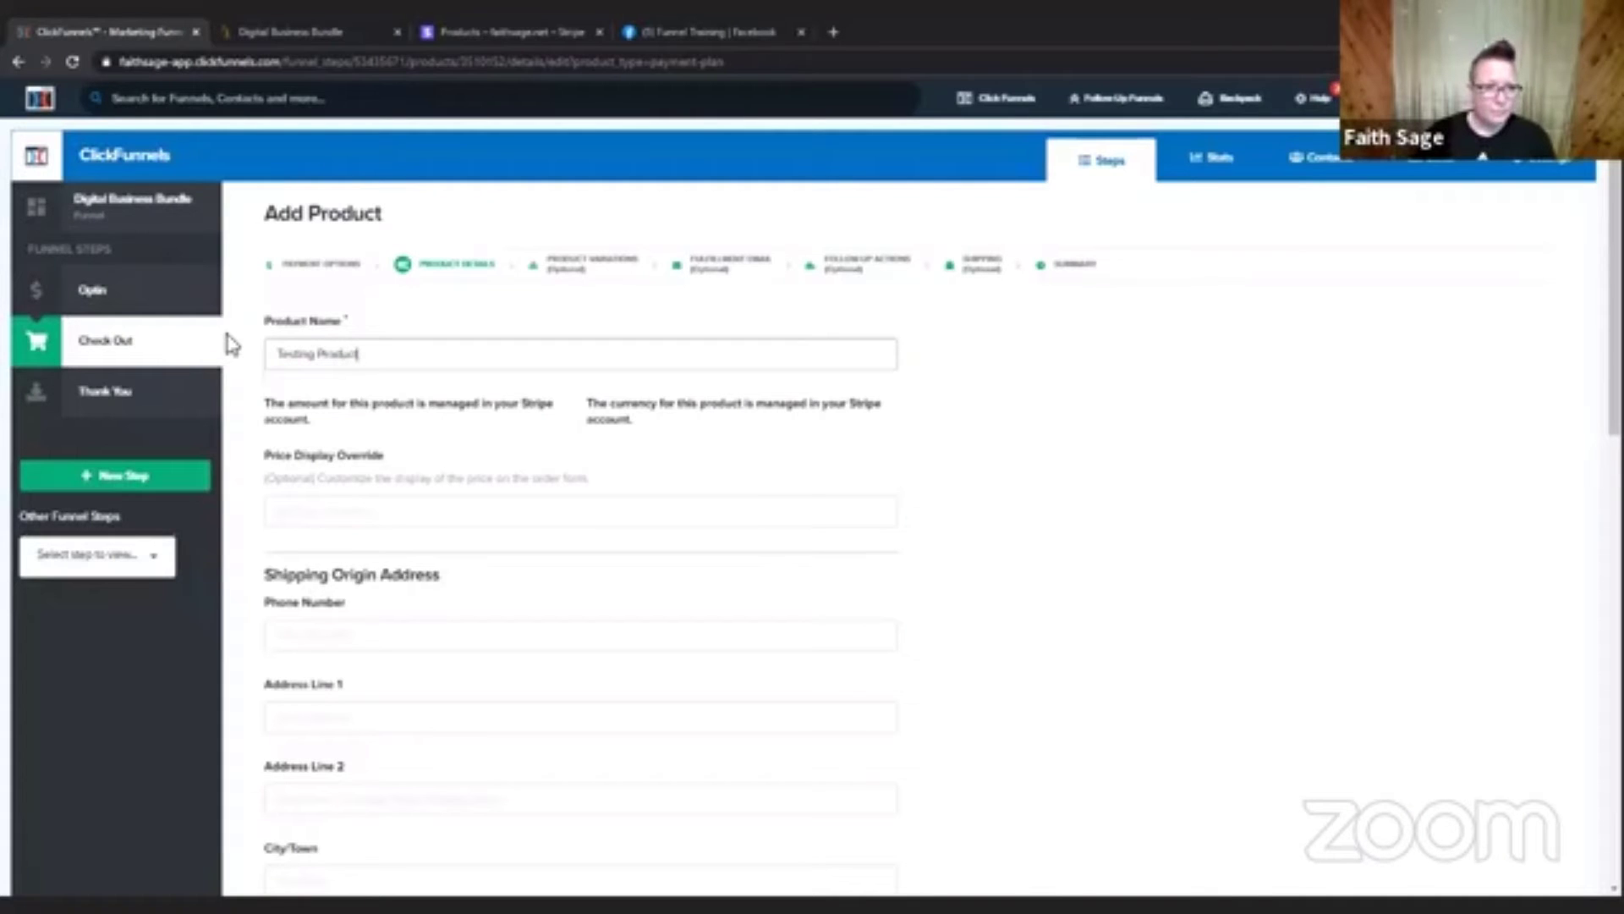
left_click(408, 512)
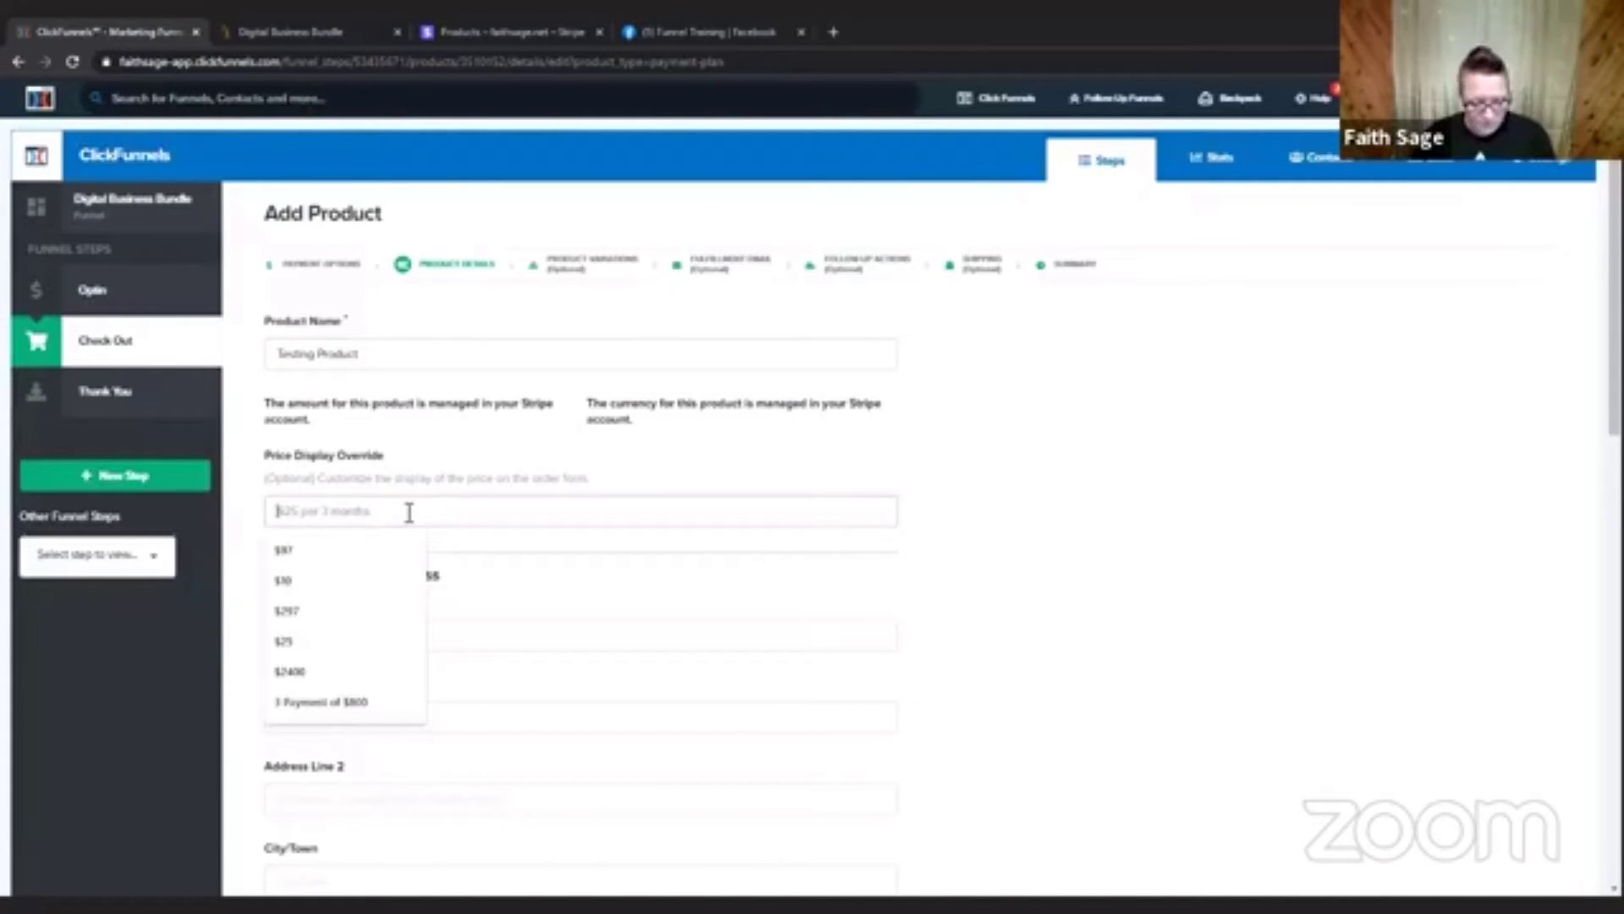
type("$5")
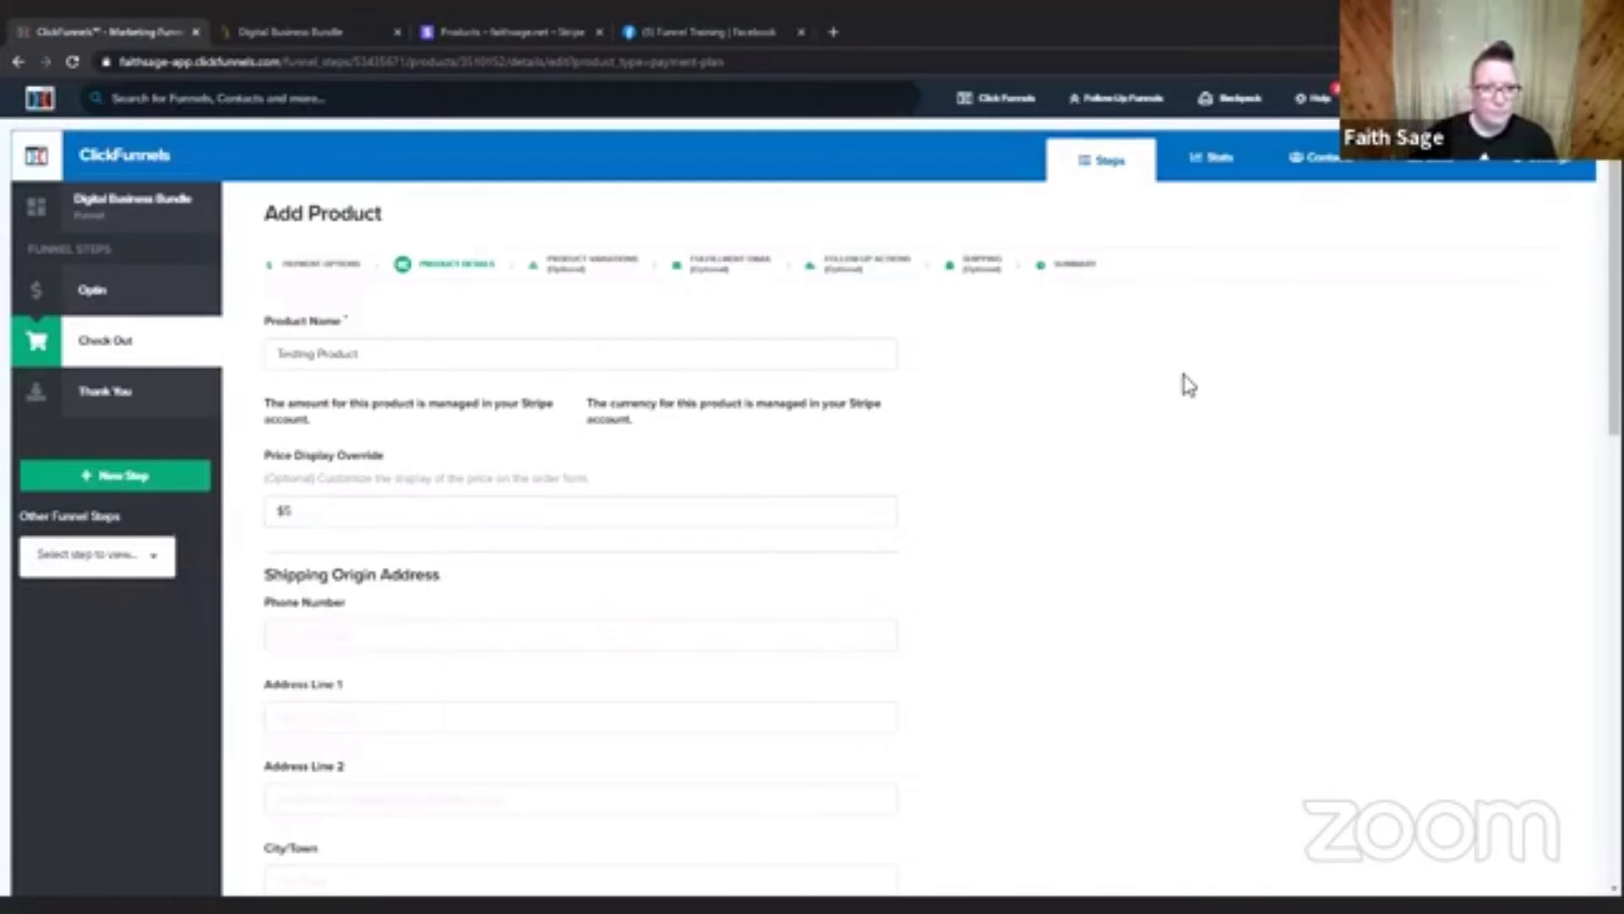
Examine the reloaded Stripe Plan options for the plan belonging to Testing Product.
scroll(1189, 385, "down", 7)
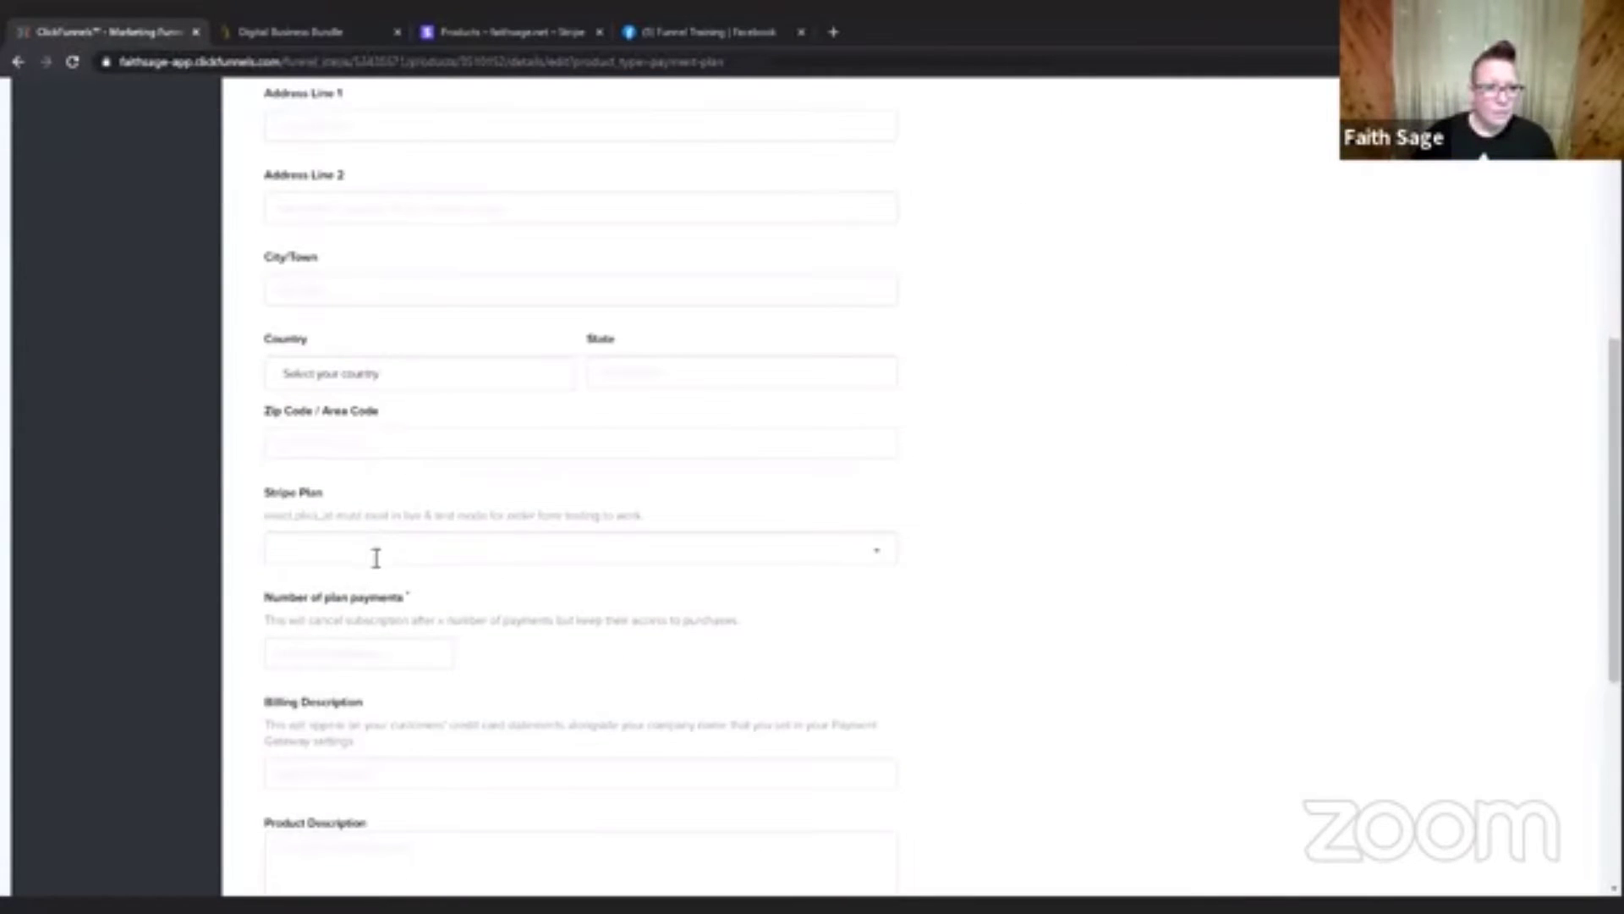
left_click(376, 554)
scroll(499, 592, "down", 4)
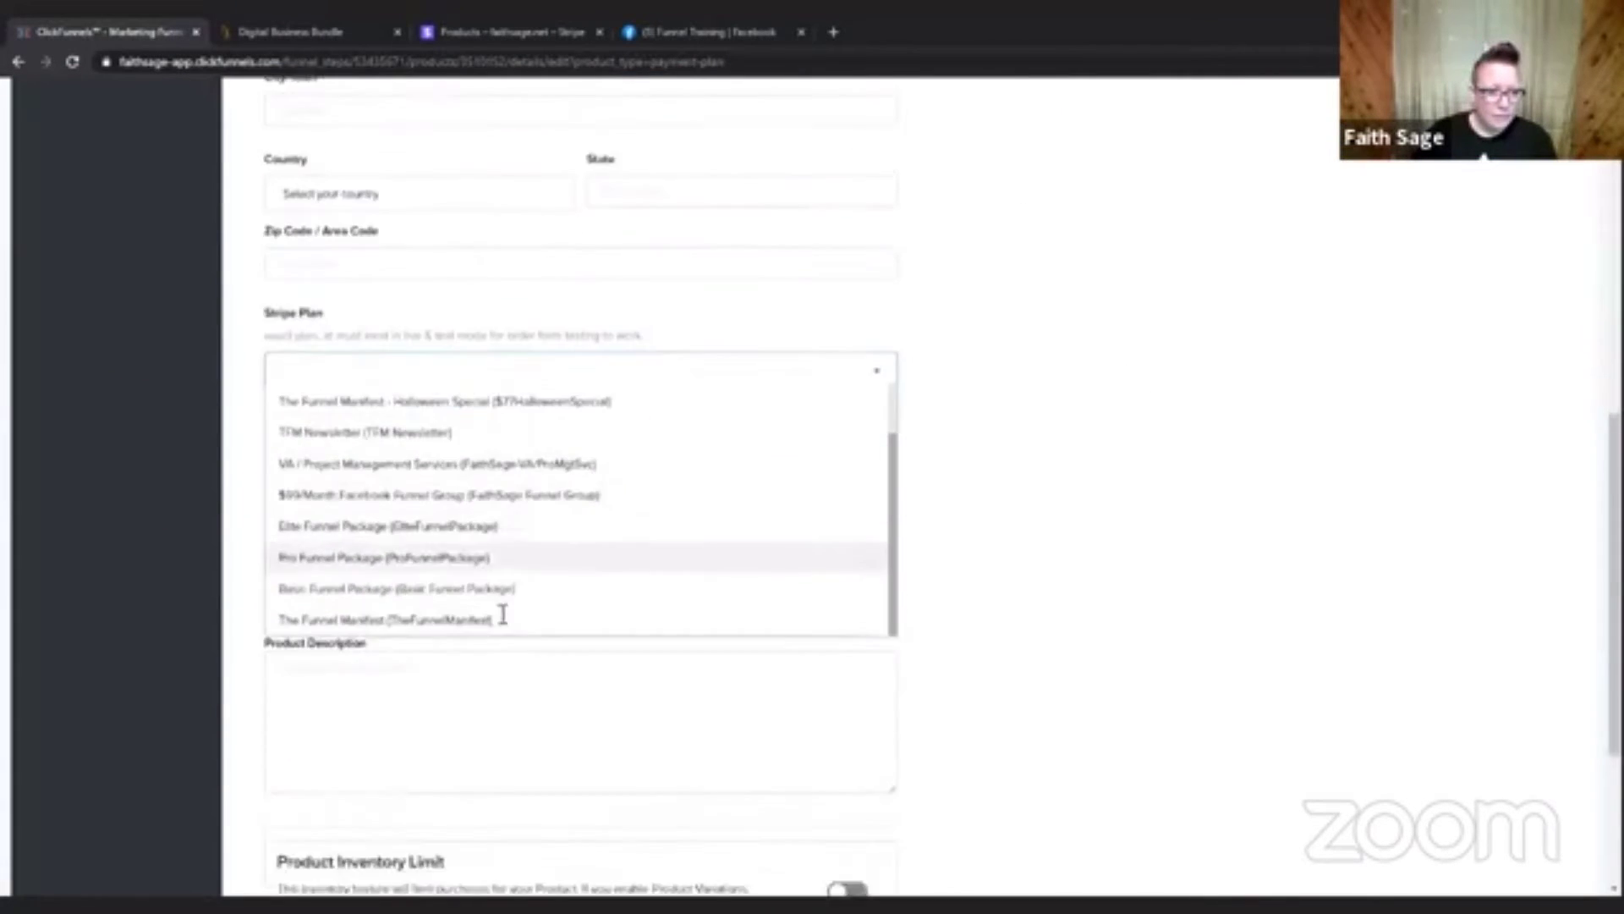
scroll(503, 615, "down", 3)
scroll(1240, 185, "up", 3)
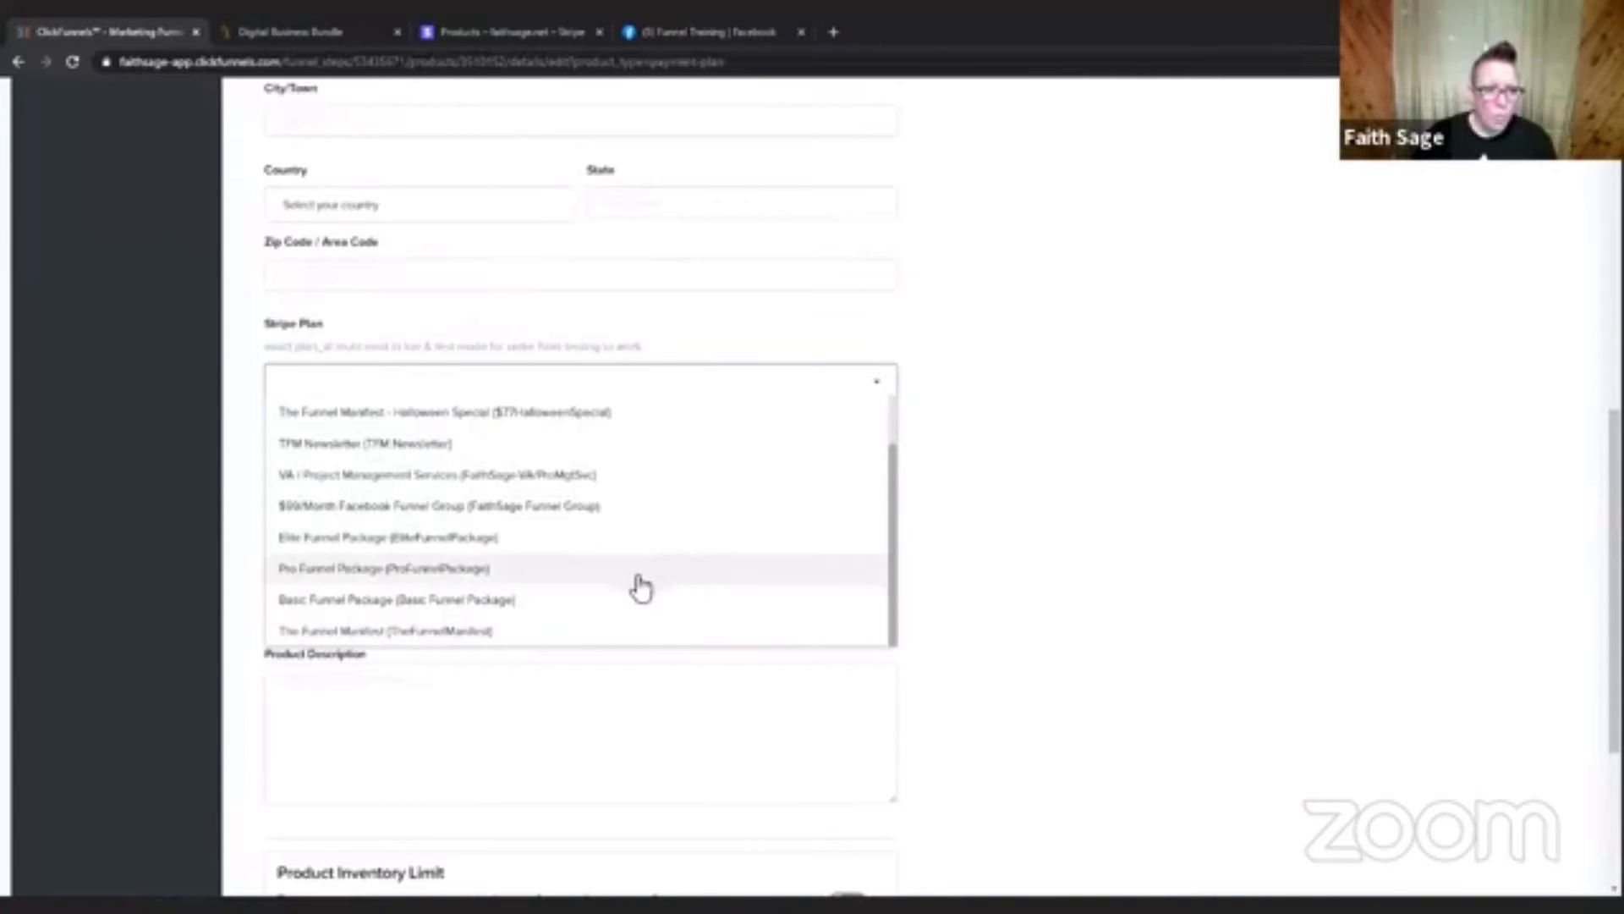
scroll(542, 542, "up", 2)
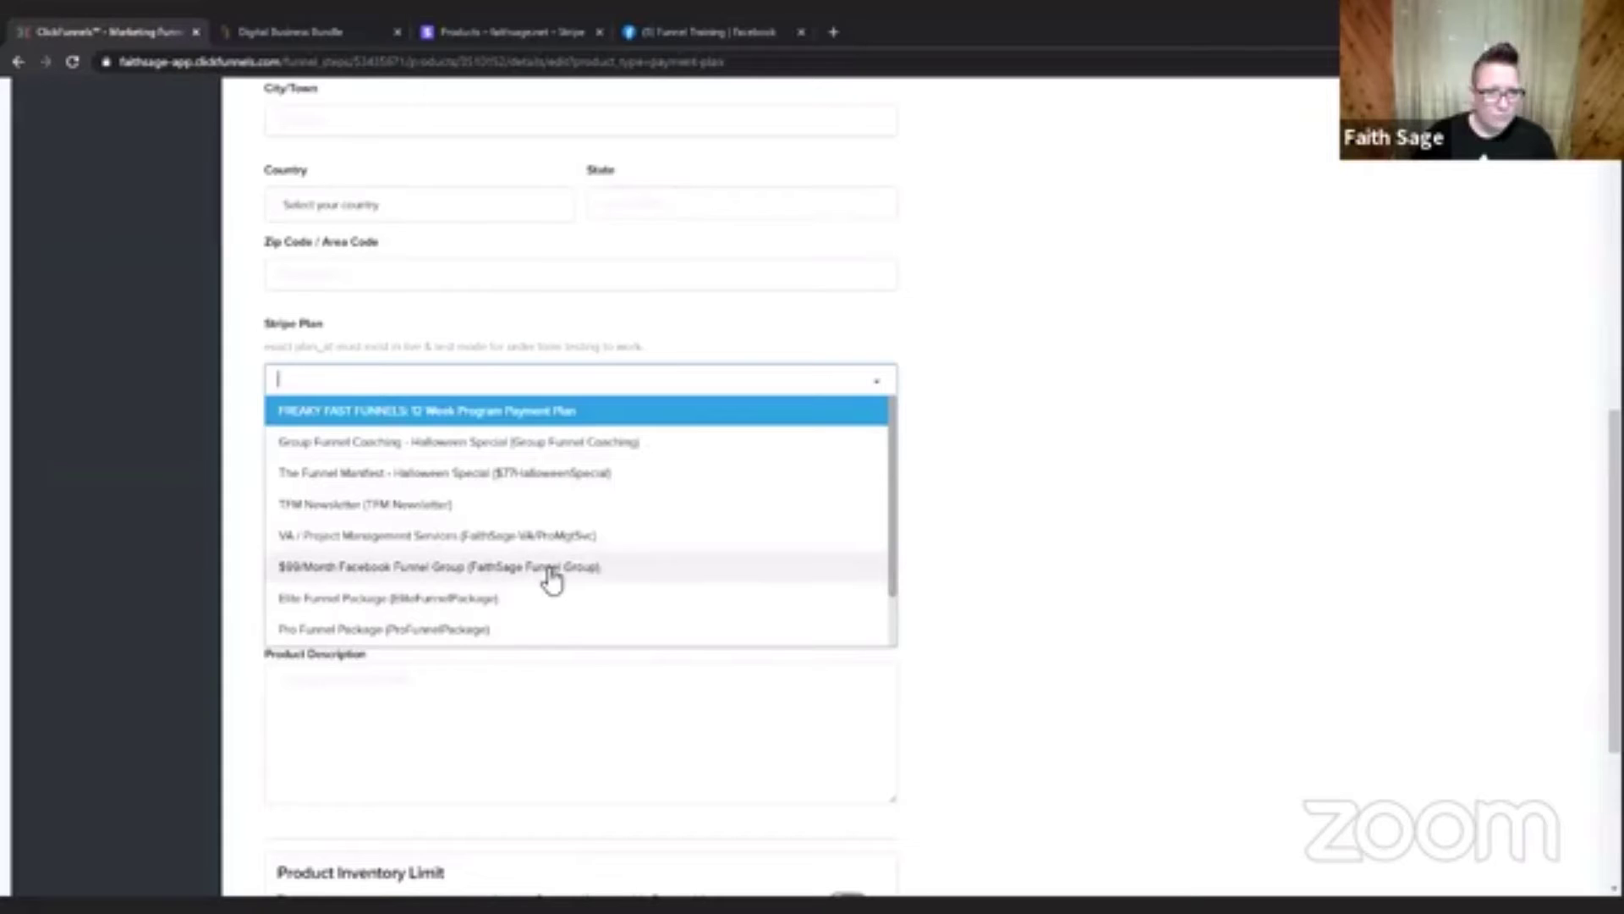
scroll(547, 576, "down", 2)
left_click(1123, 502)
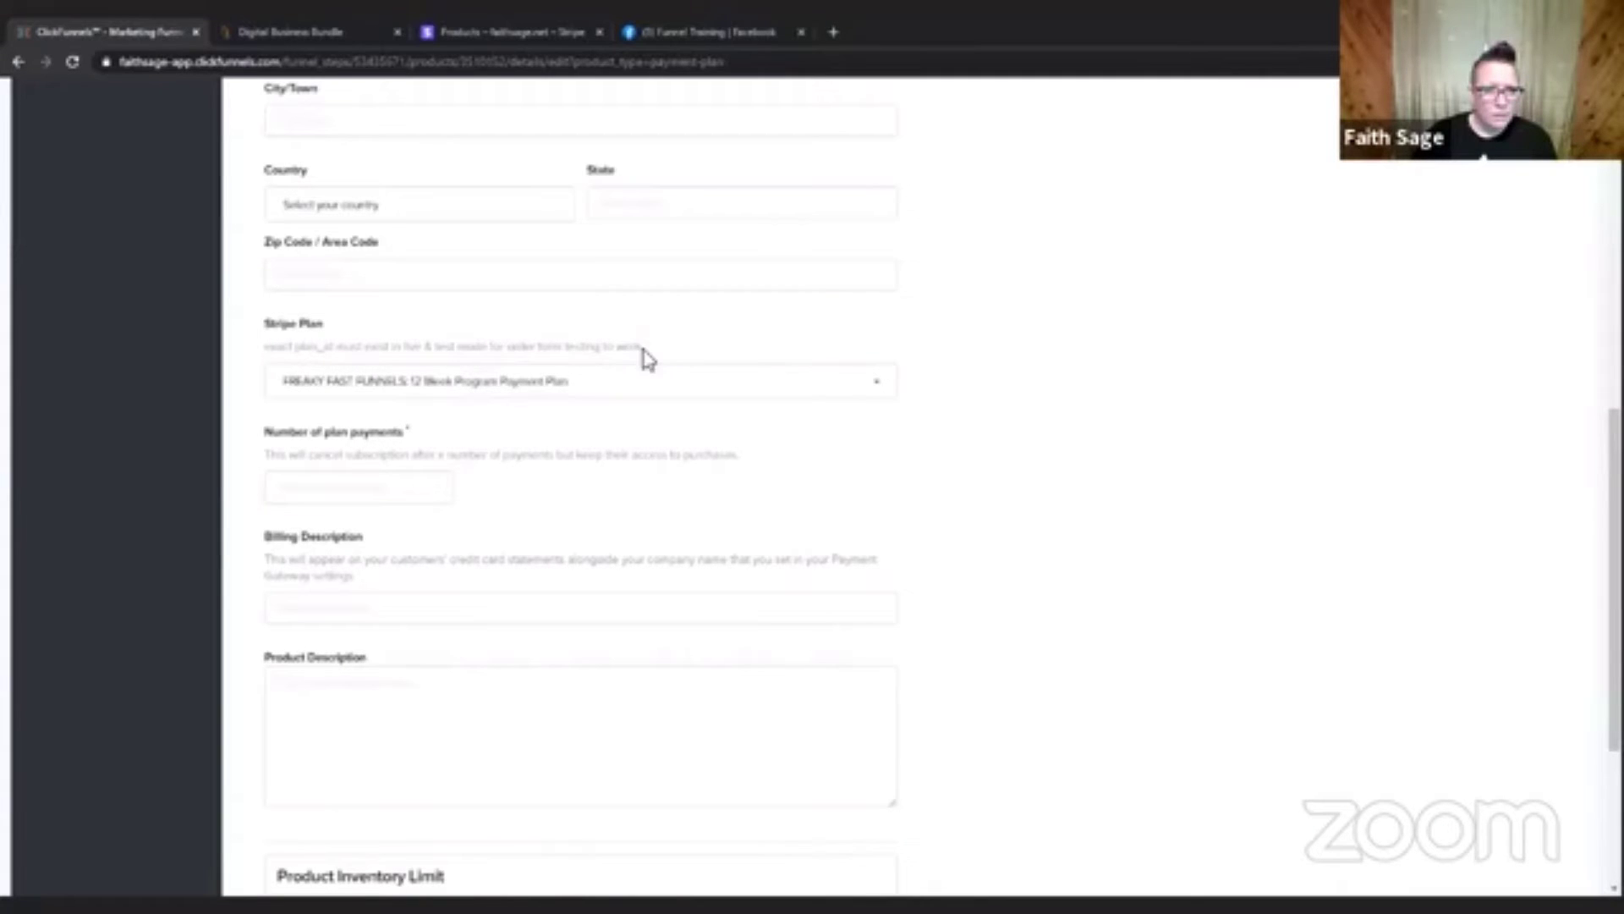
Switch to Stripe, check the Testing Product page and return to the full product list.
left_click(509, 25)
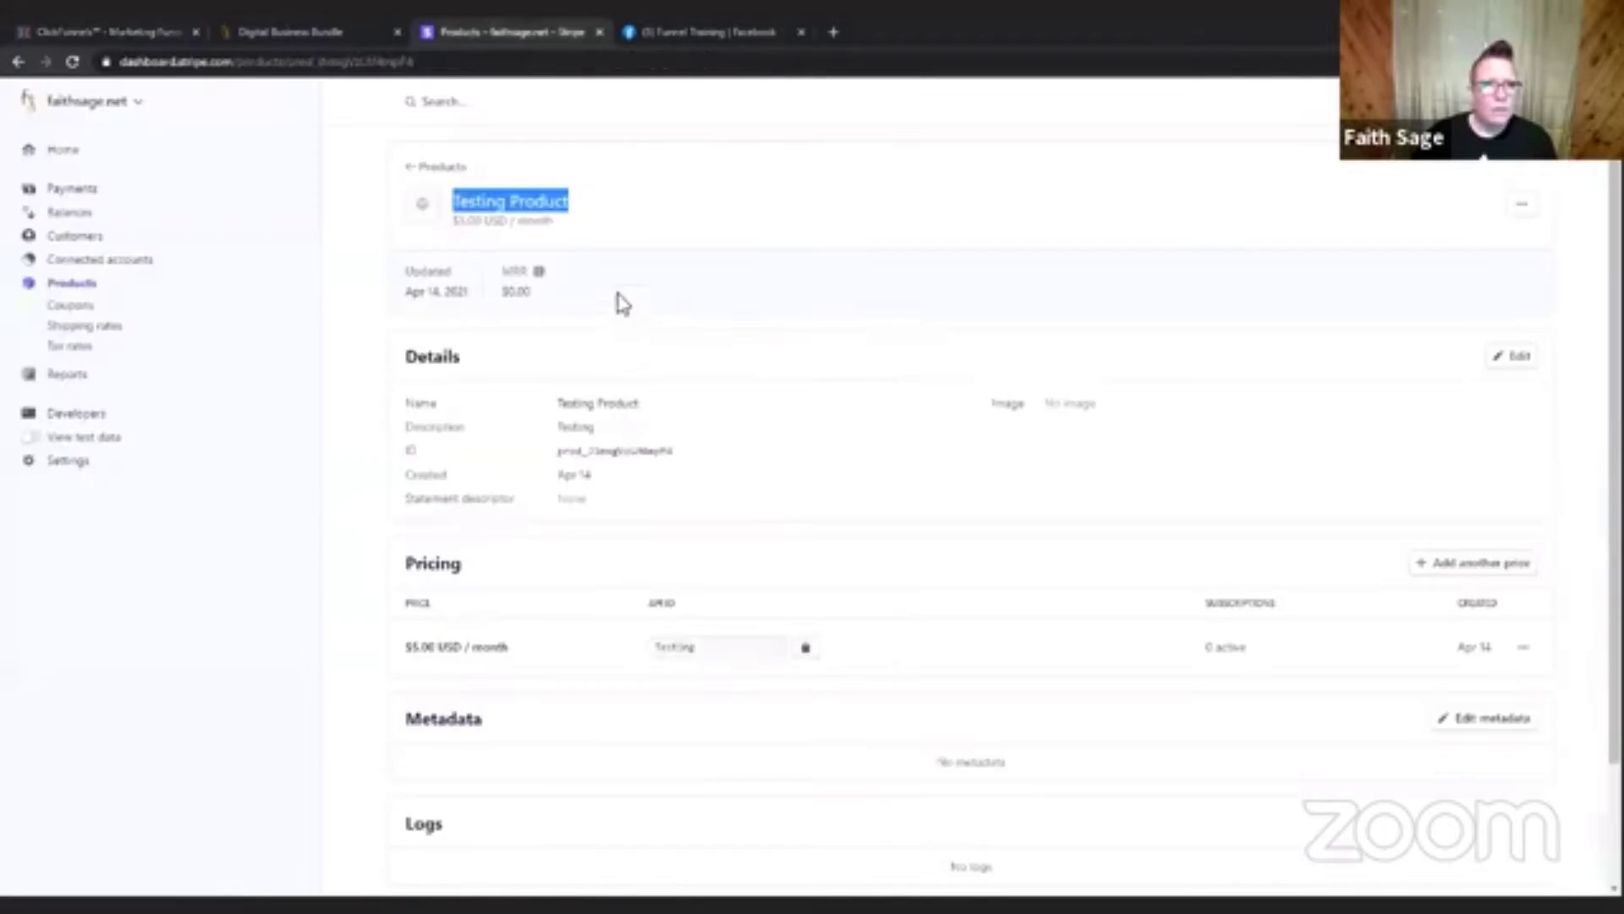
left_click(351, 276)
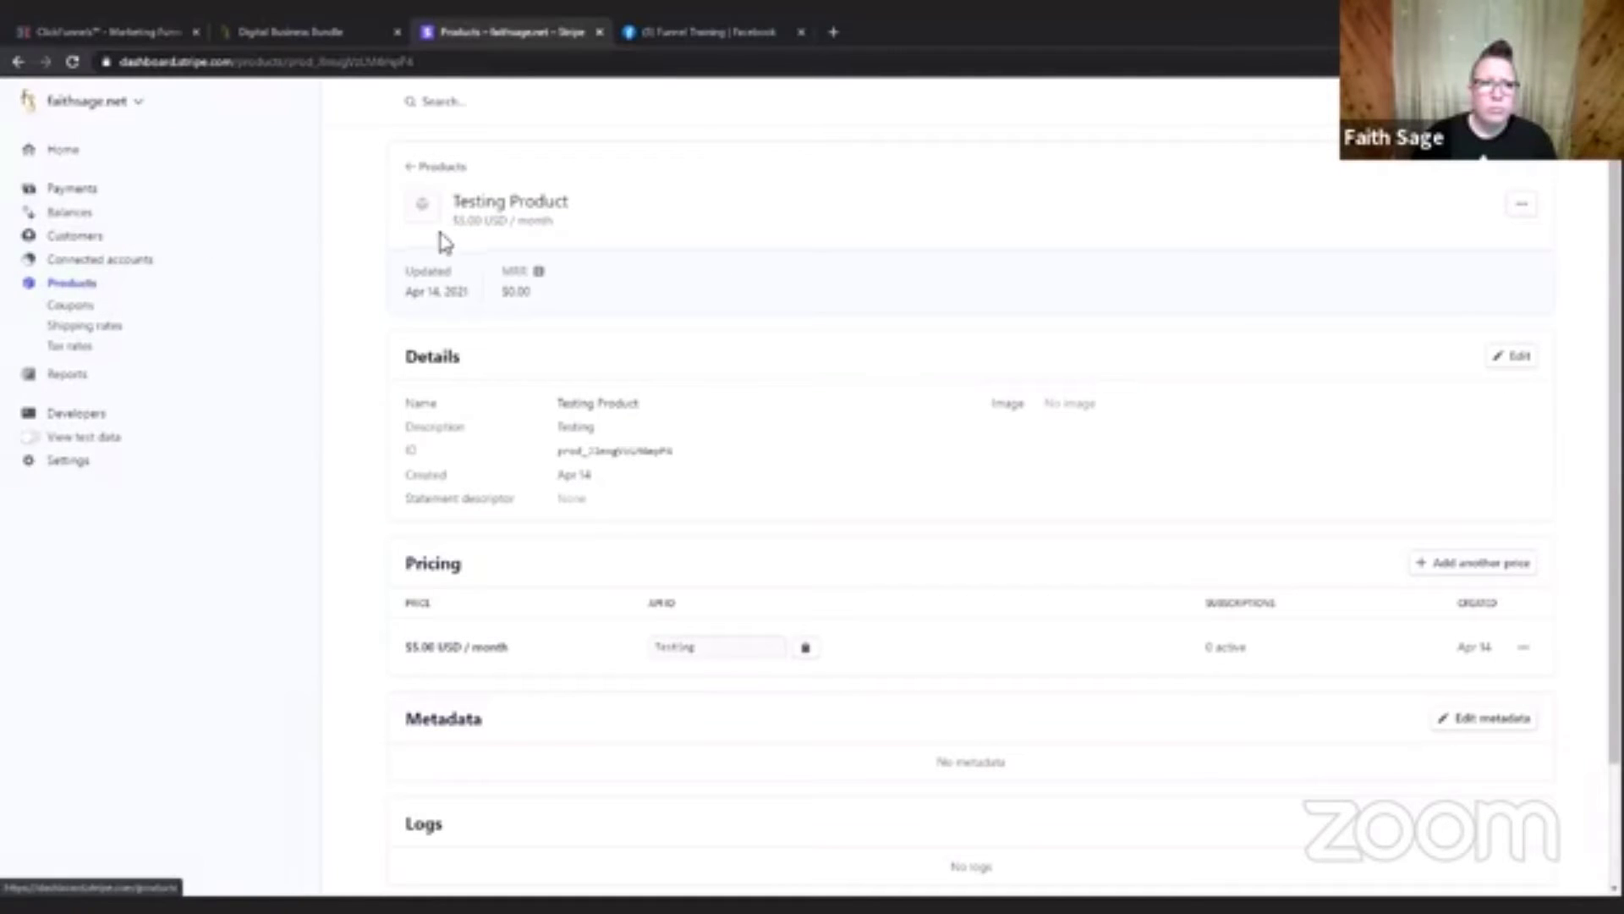
left_click(412, 170)
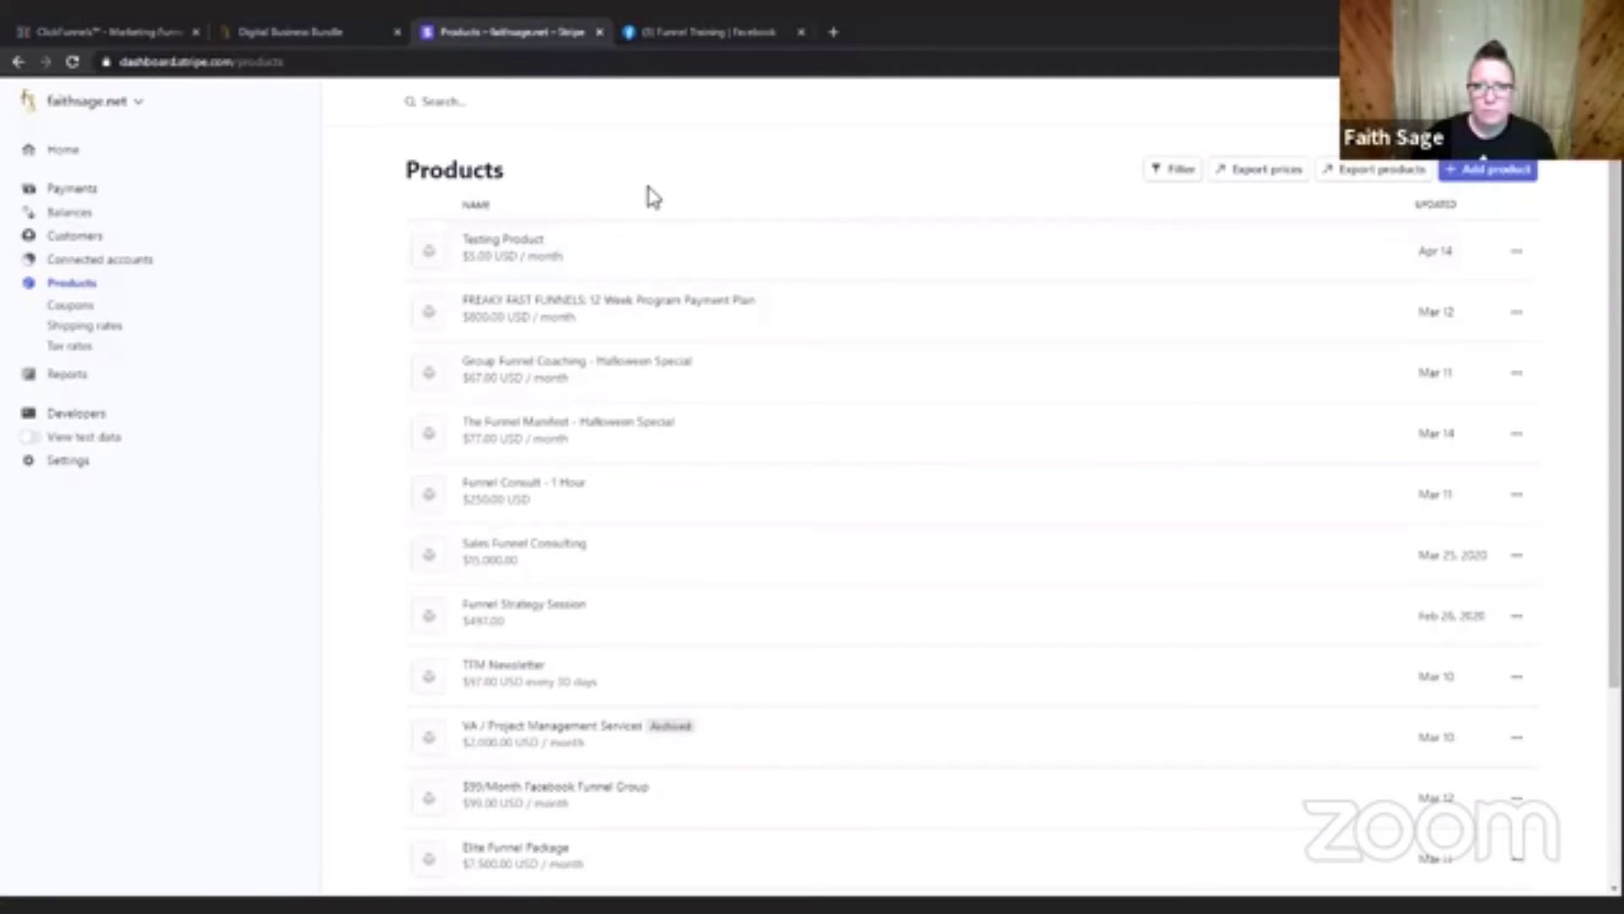
Switch back to ClickFunnels and look through the Stripe Plan options for the Testing Product plan.
left_click(154, 32)
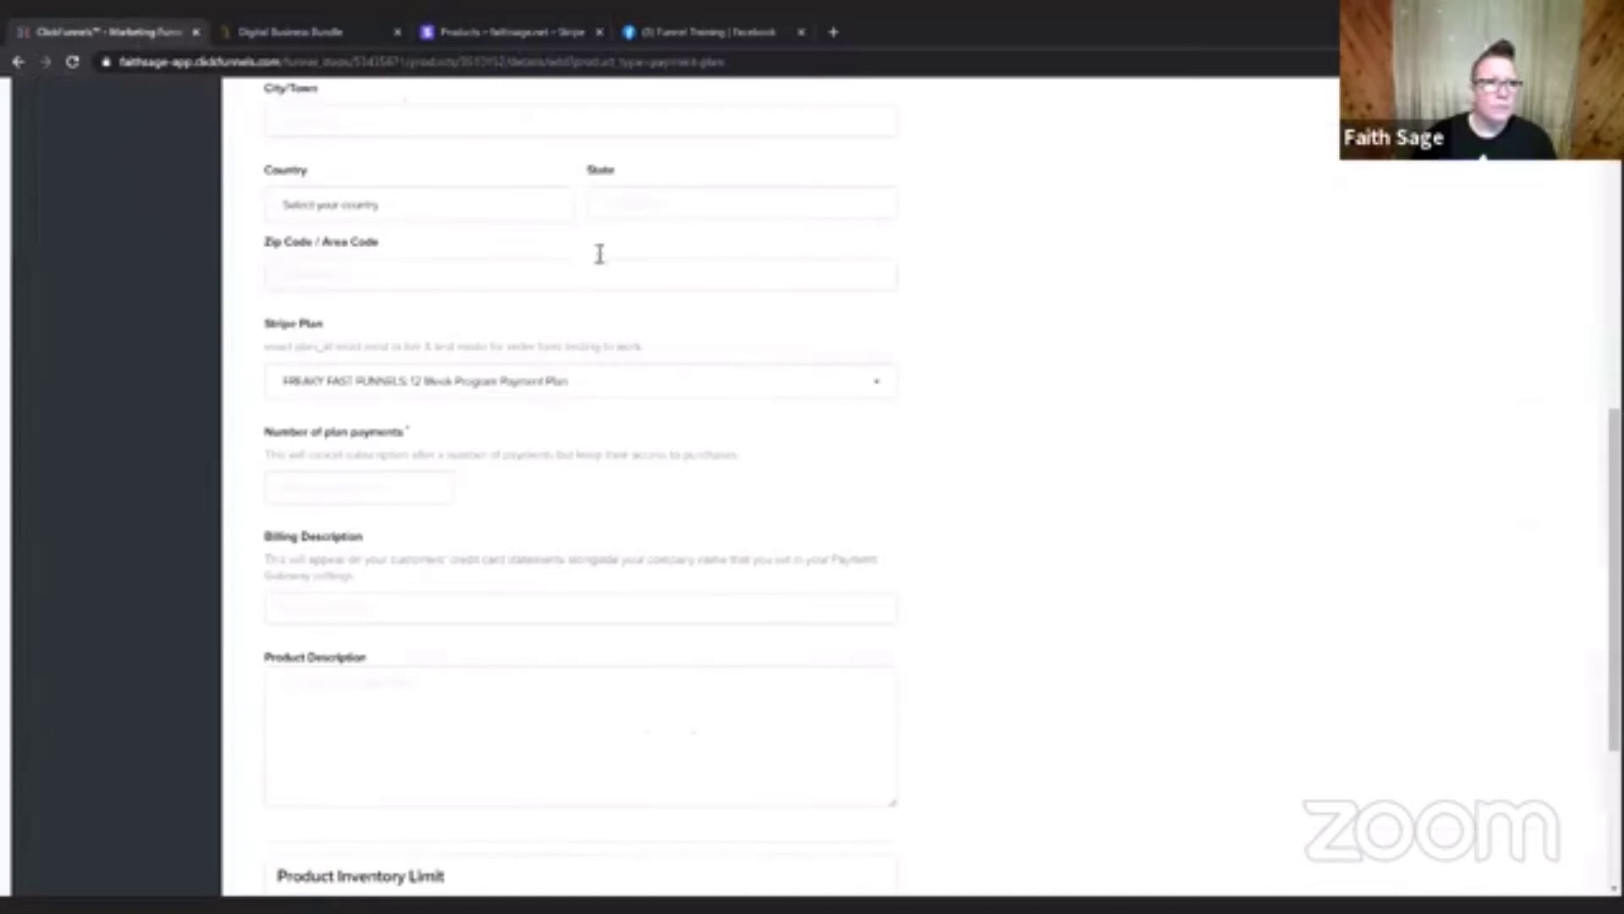
left_click(668, 383)
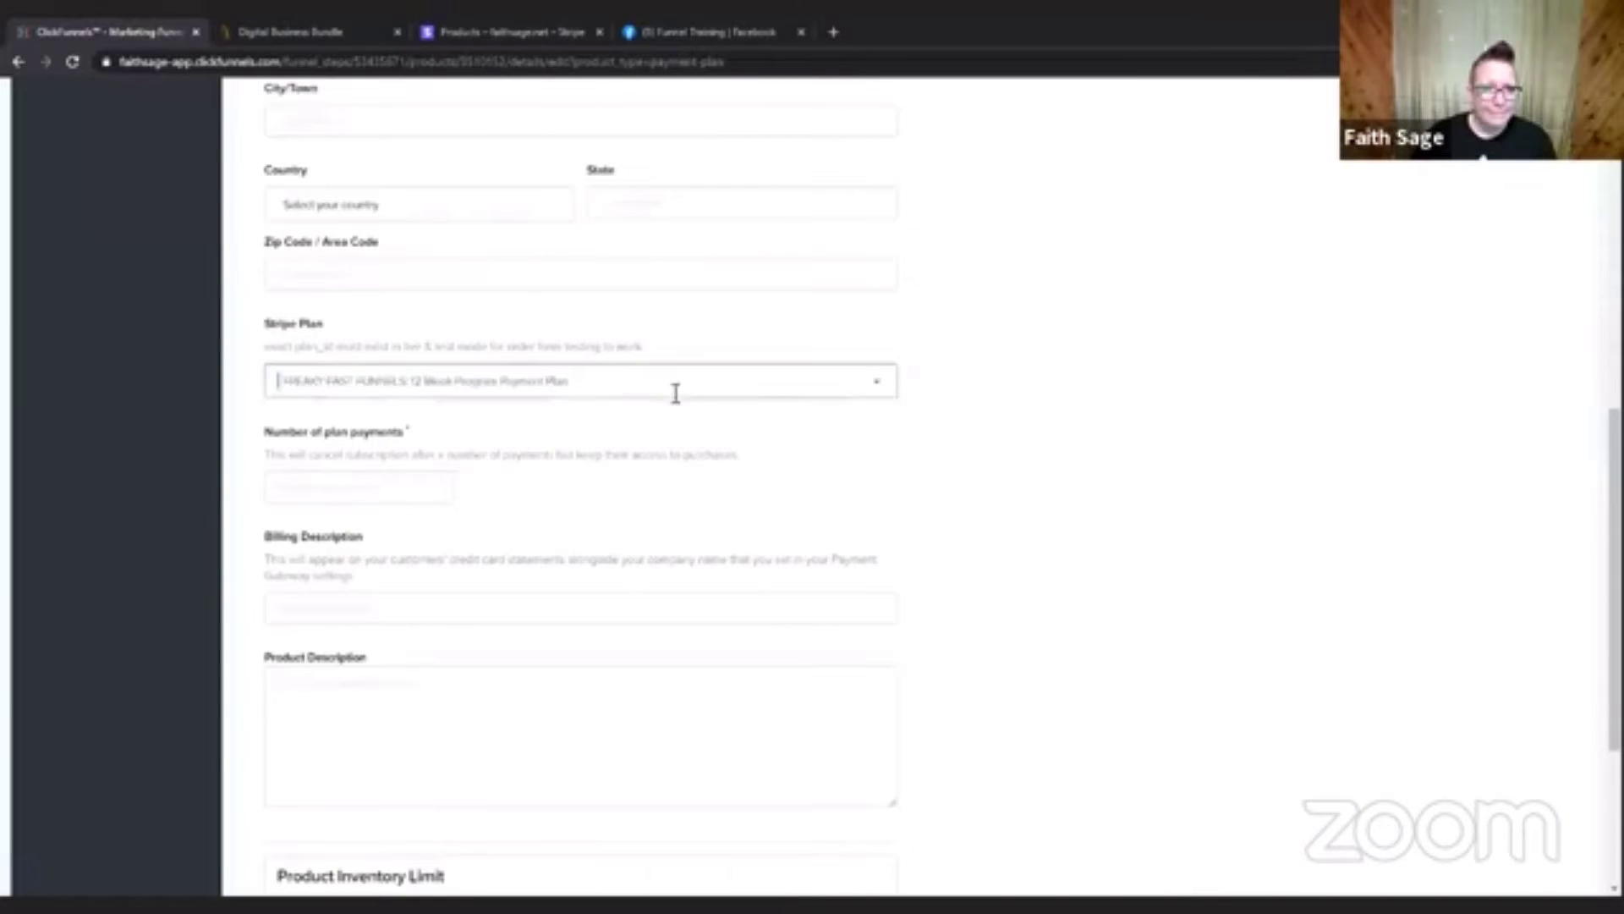
scroll(602, 474, "up", 4)
scroll(1232, 367, "down", 4)
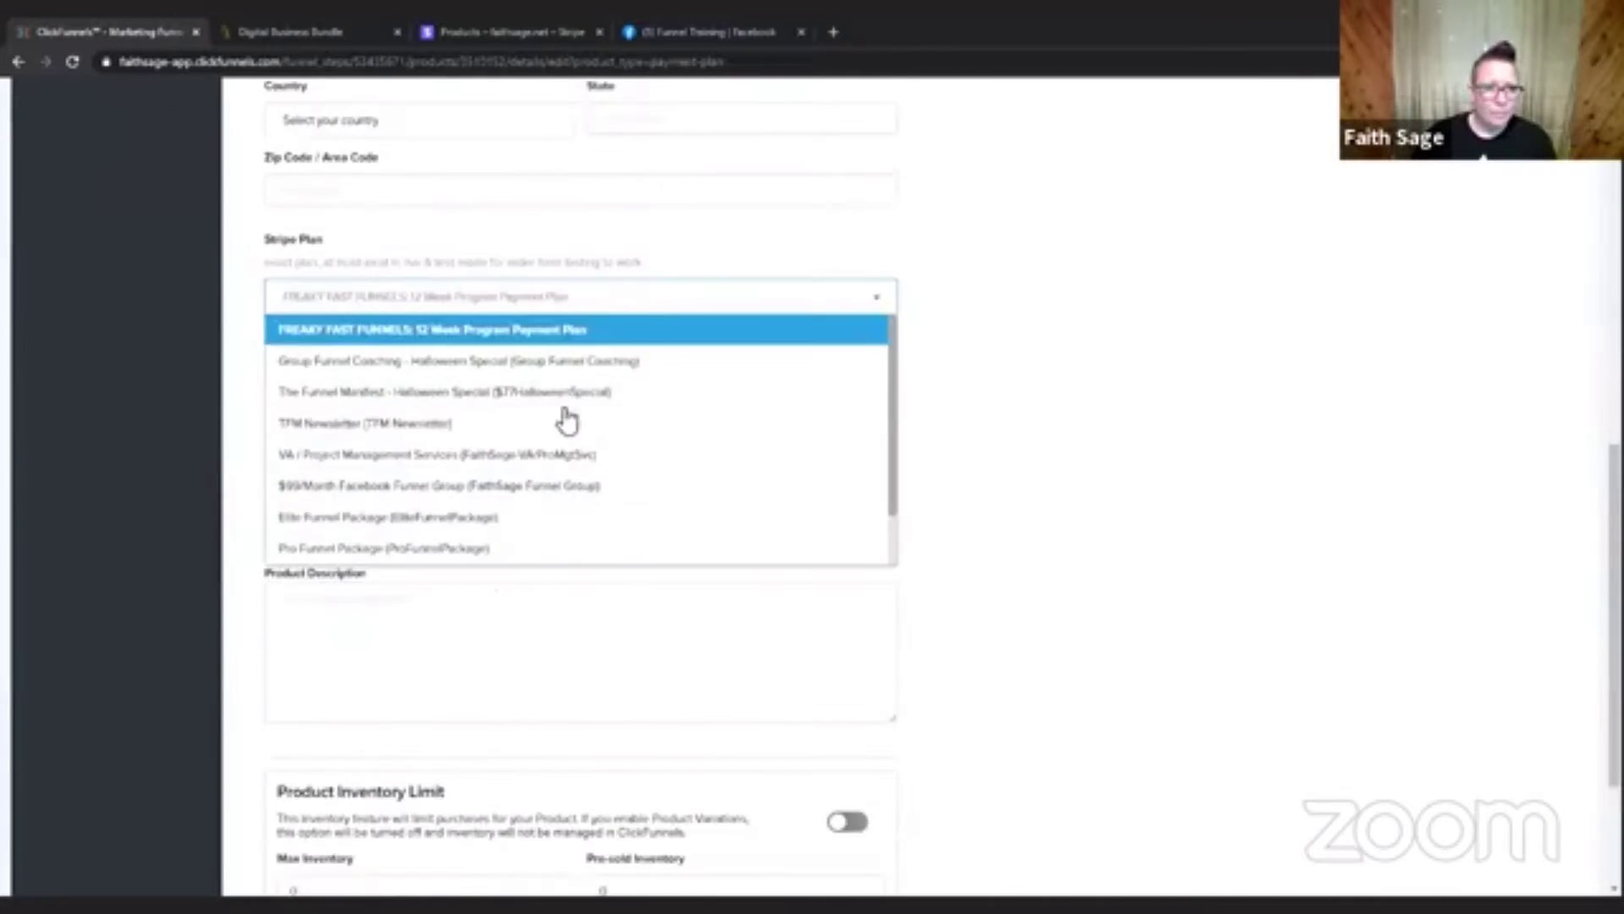
scroll(600, 505, "down", 2)
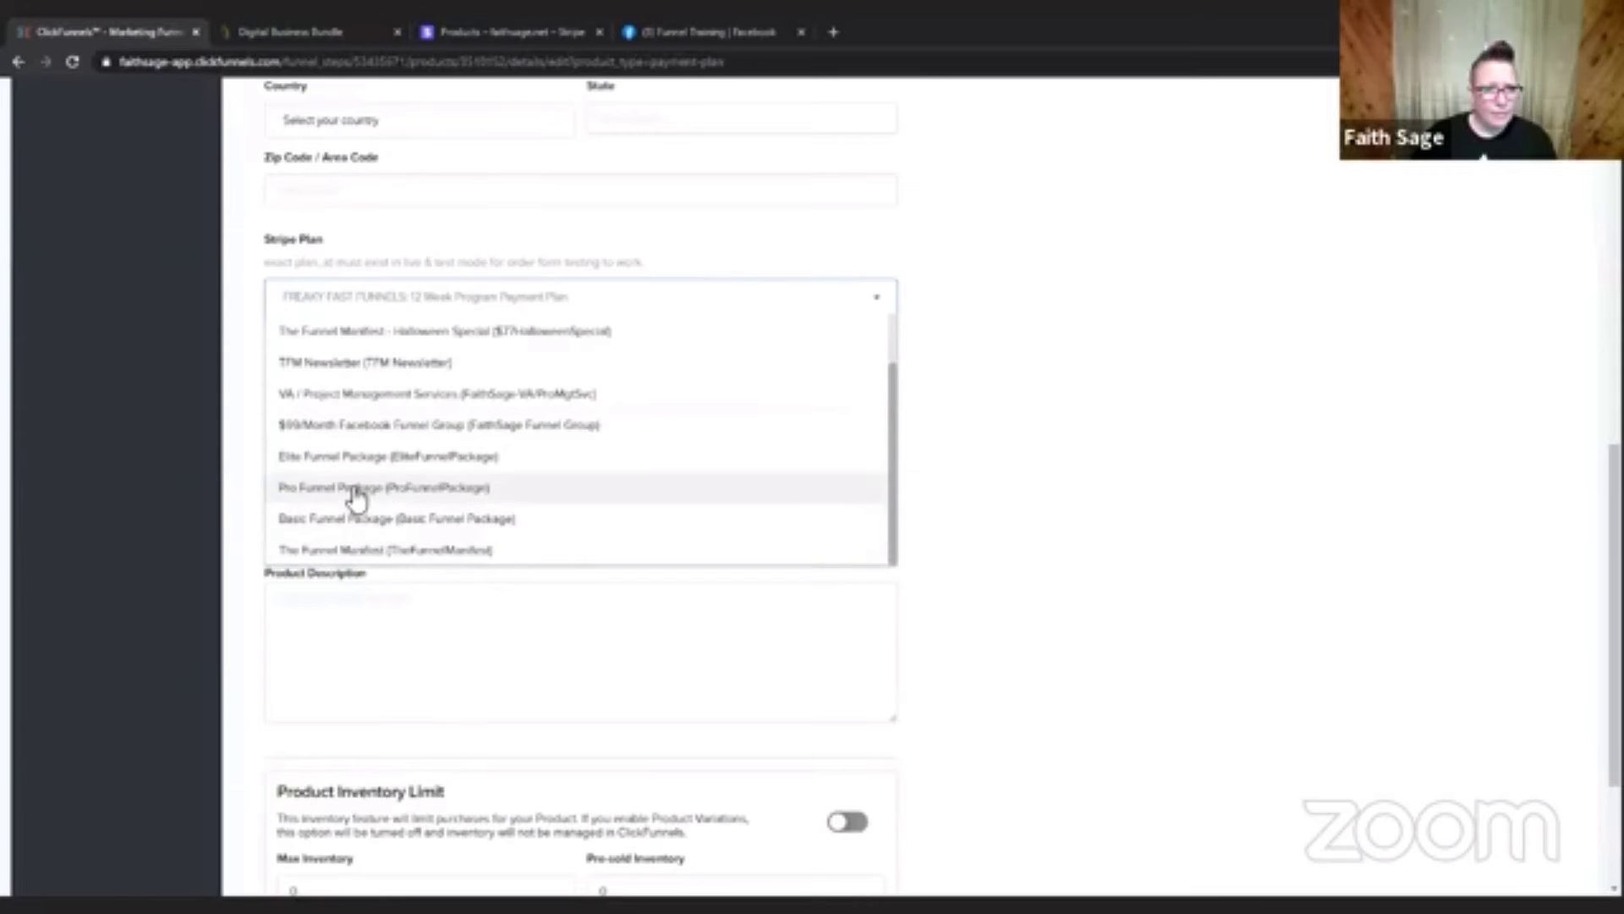
scroll(355, 499, "up", 1)
scroll(355, 499, "up", 1)
left_click(1055, 337)
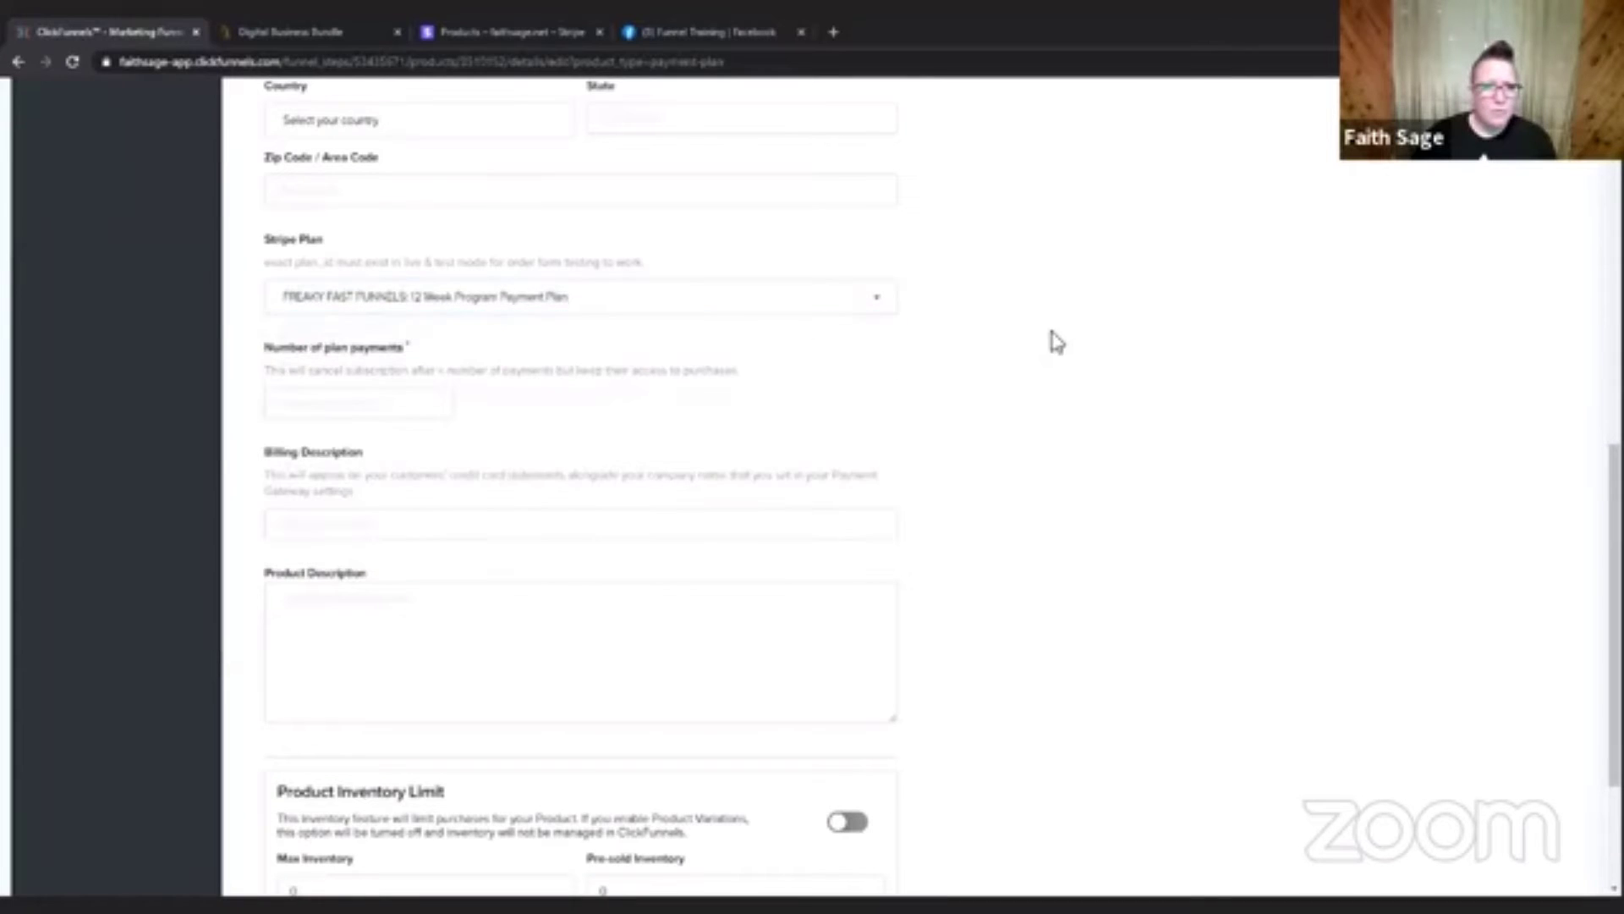
Reload the product details page and examine the refreshed Stripe Plan options for the Testing Product plan.
left_click(71, 63)
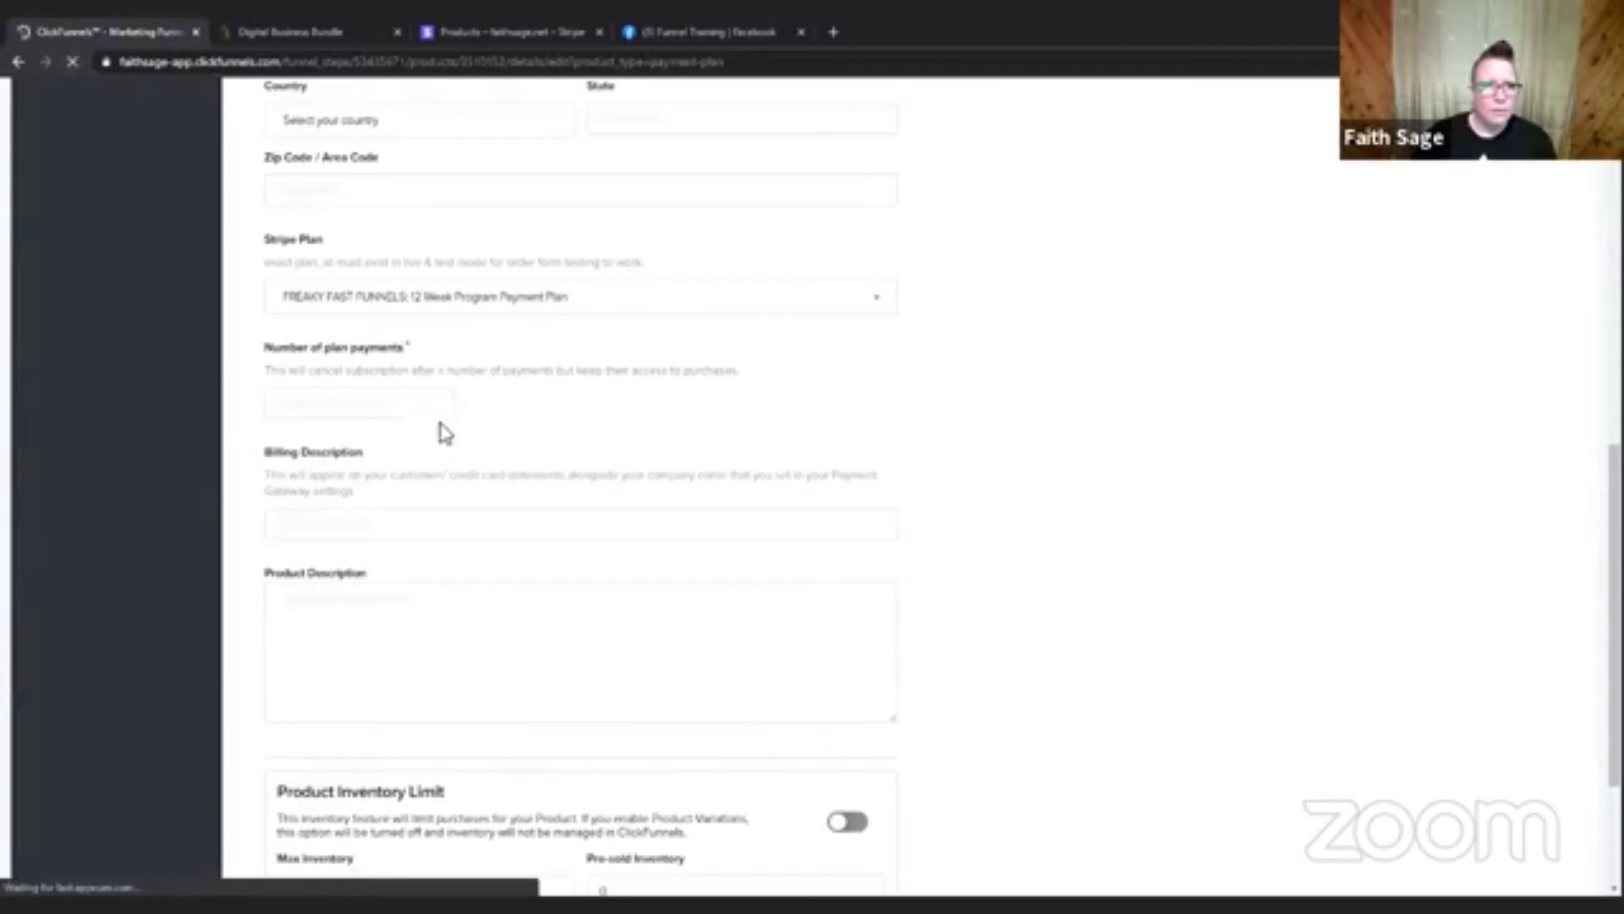
scroll(457, 635, "down", 5)
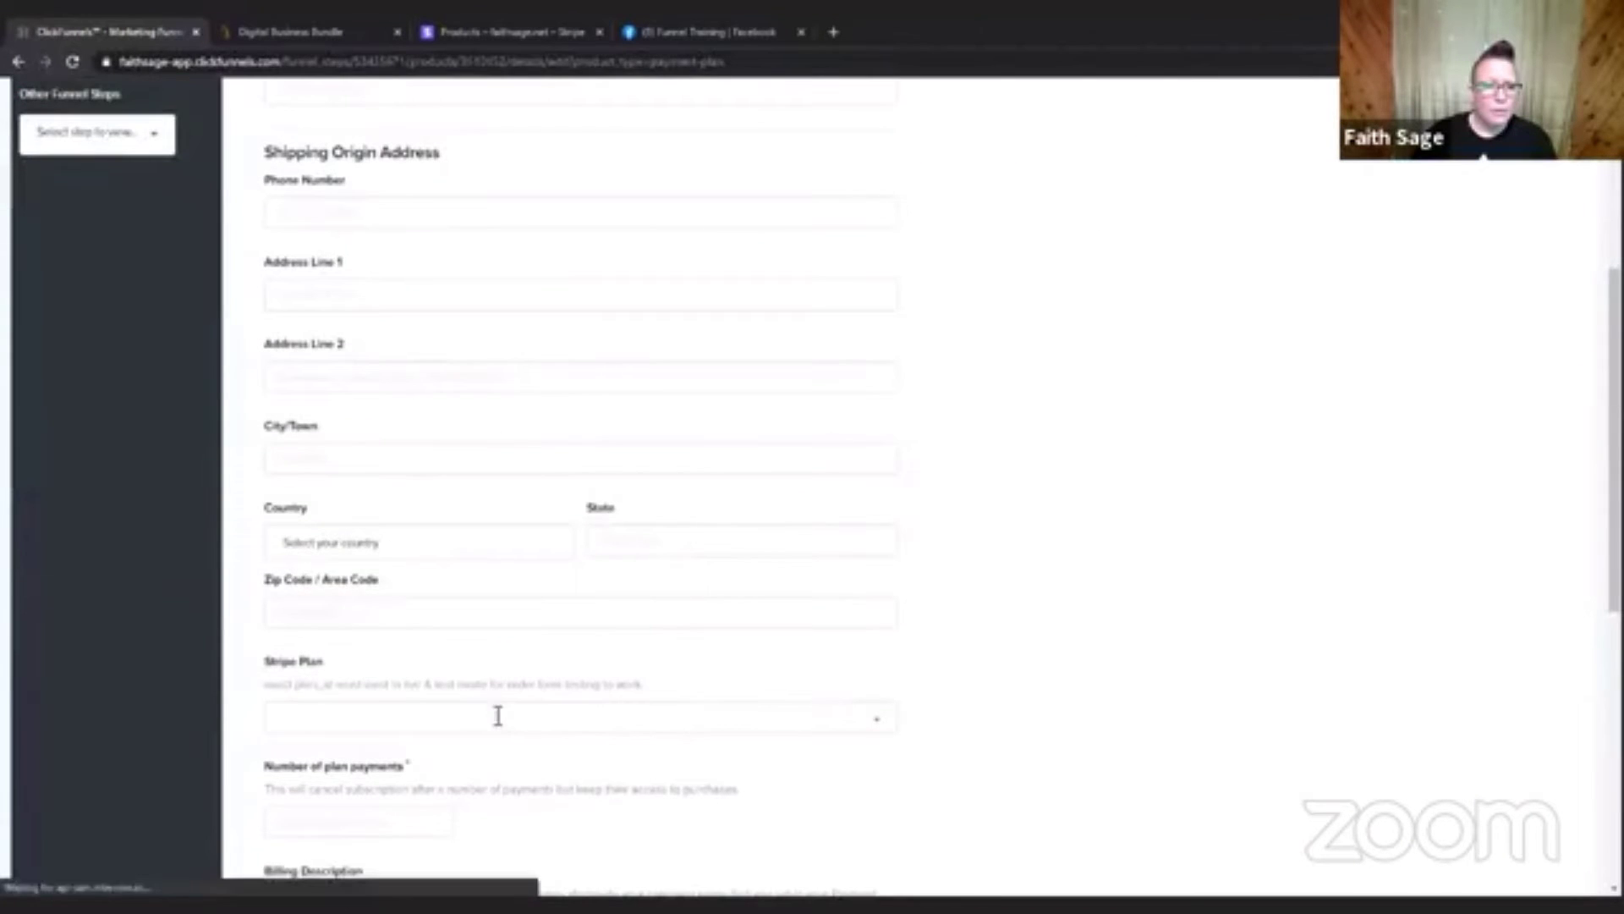
left_click(521, 716)
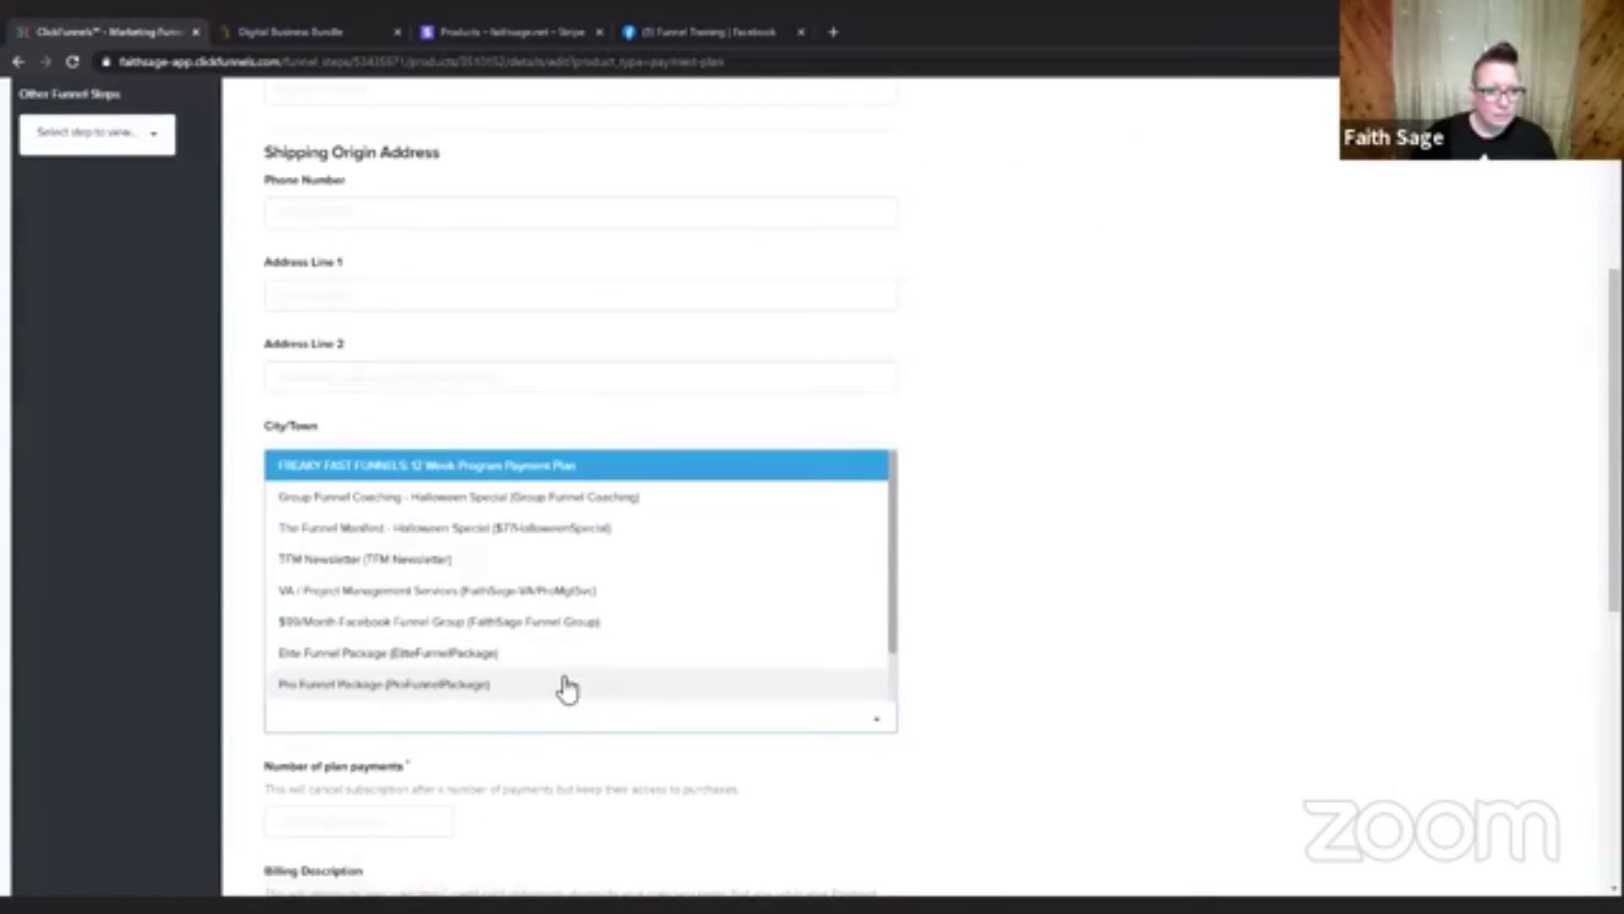
scroll(932, 517, "up", 4)
scroll(1018, 507, "down", 5)
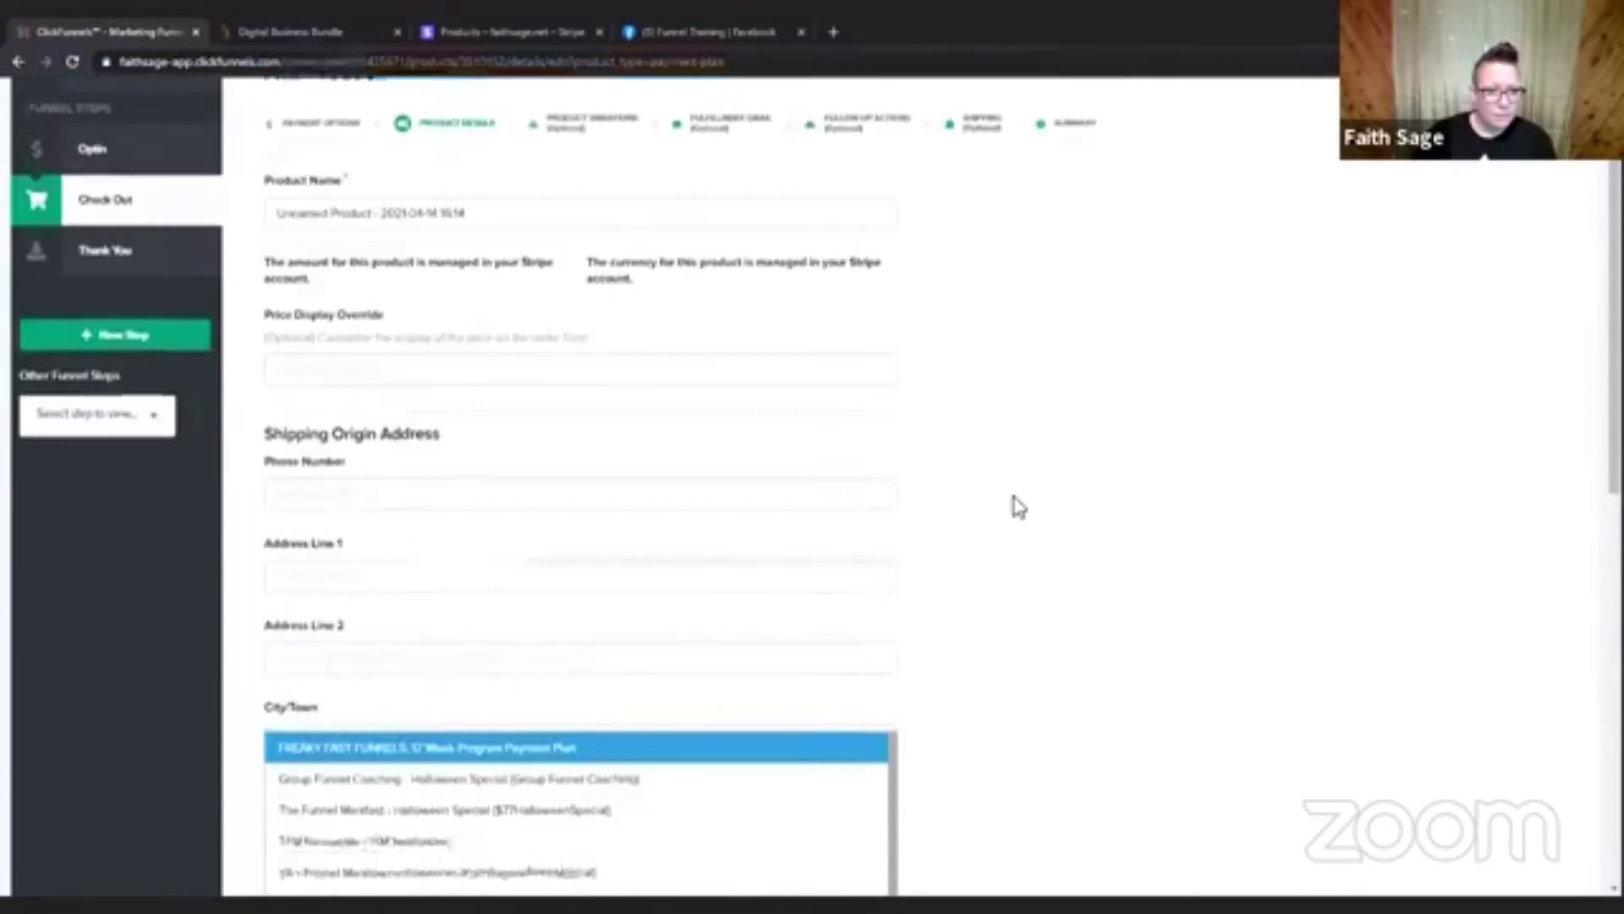
scroll(537, 582, "down", 1)
scroll(537, 580, "up", 1)
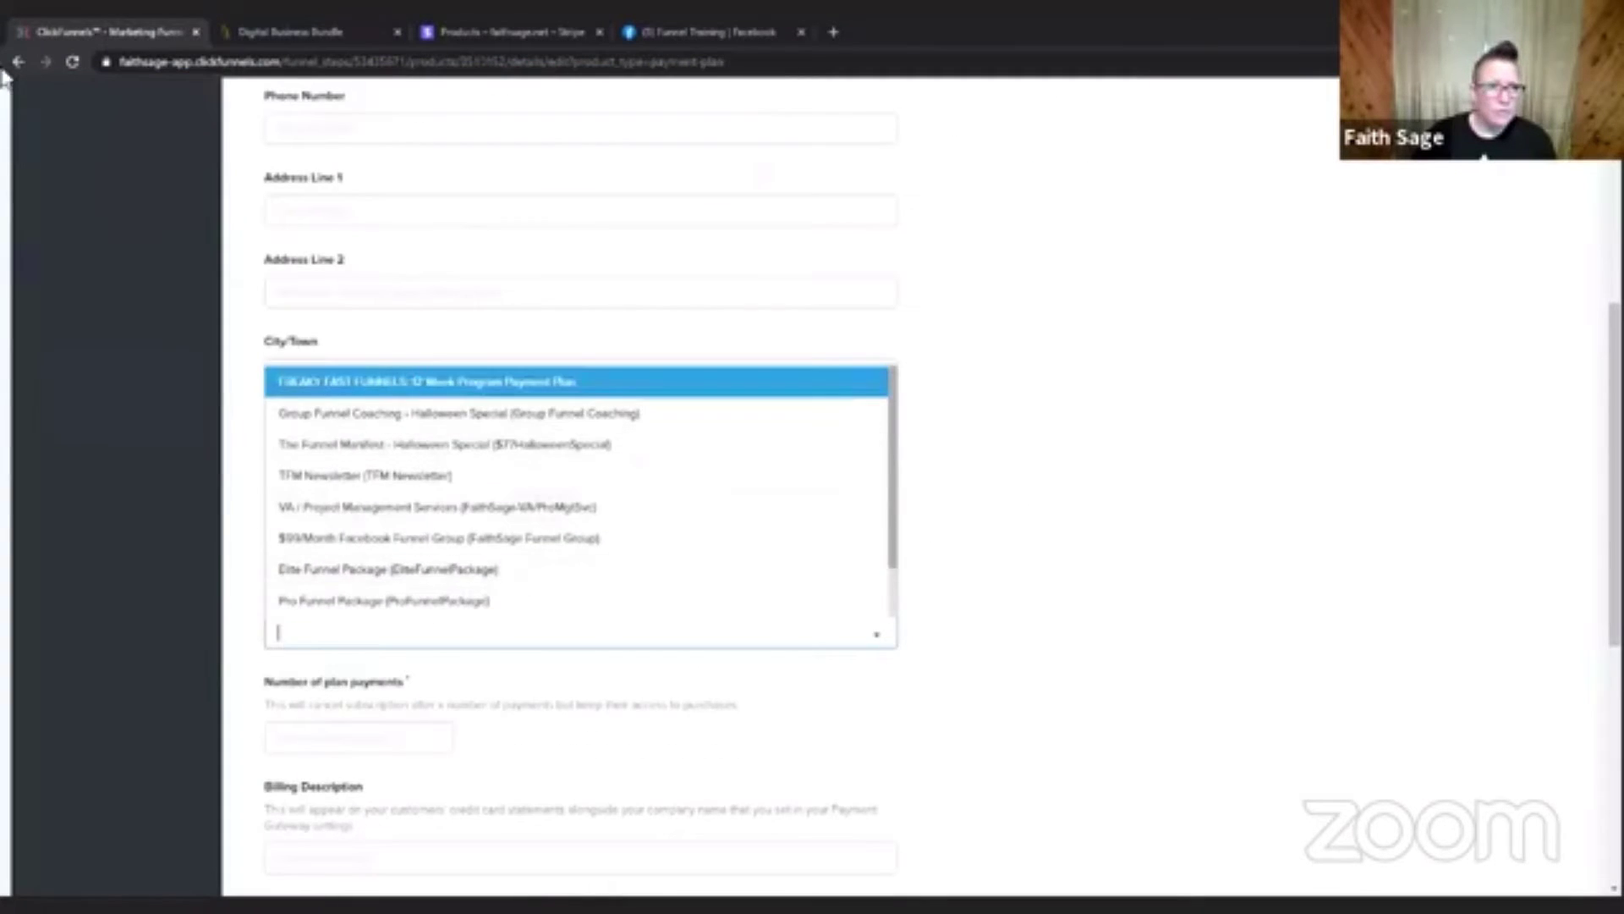
Return to the Check Out step's product list and delete the disabled unnamed product.
left_click(106, 146)
scroll(246, 193, "up", 5)
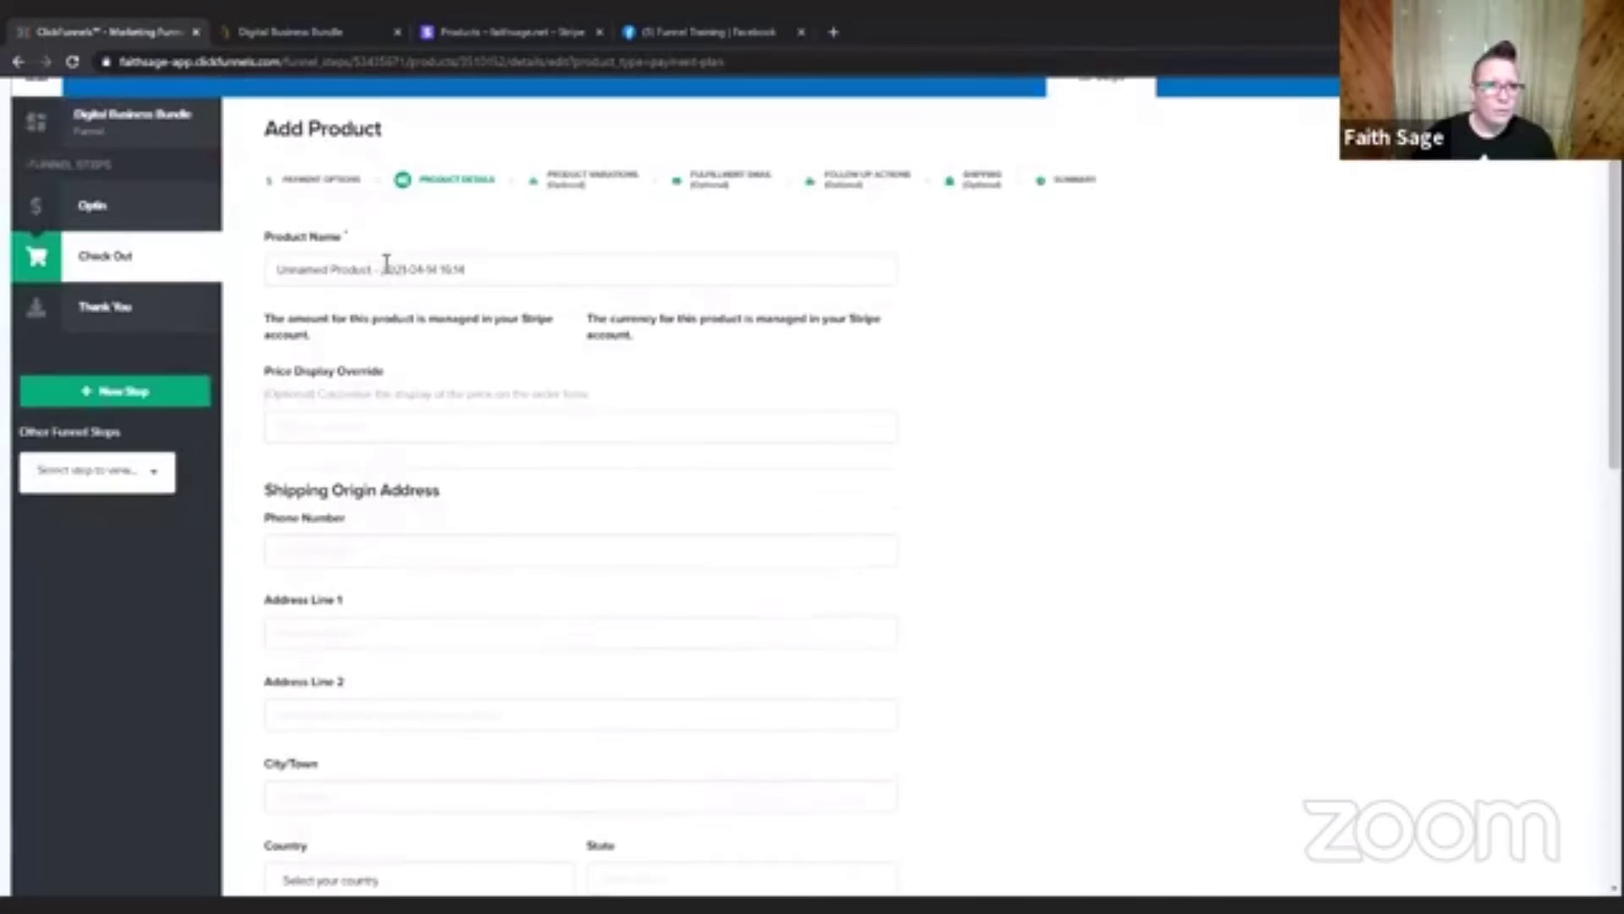
left_click(131, 267)
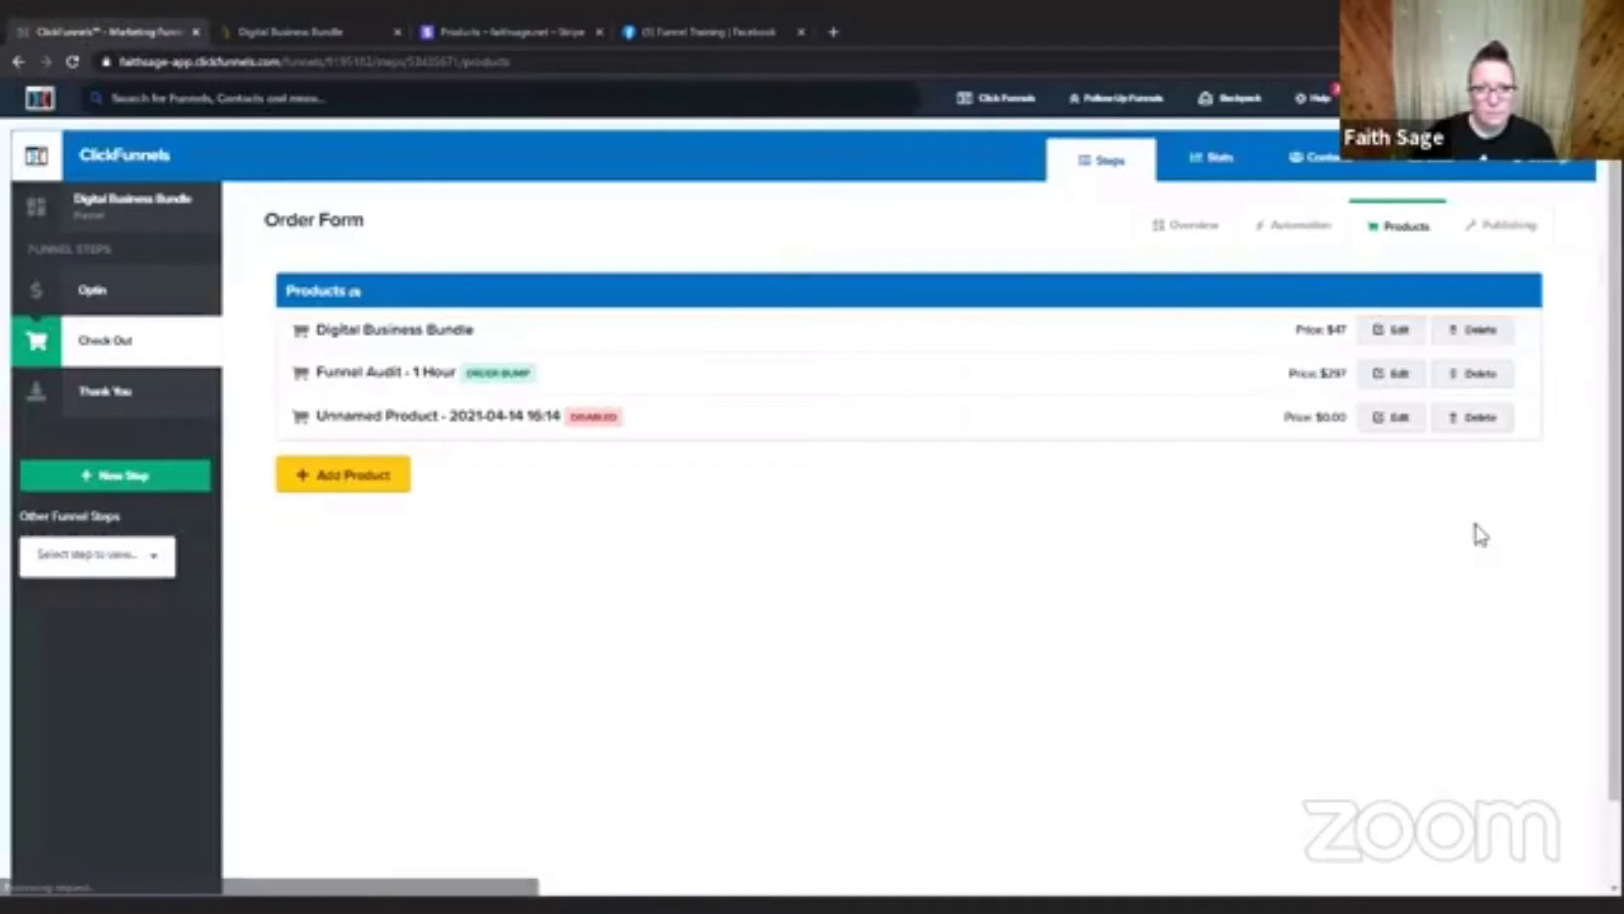
left_click(1448, 417)
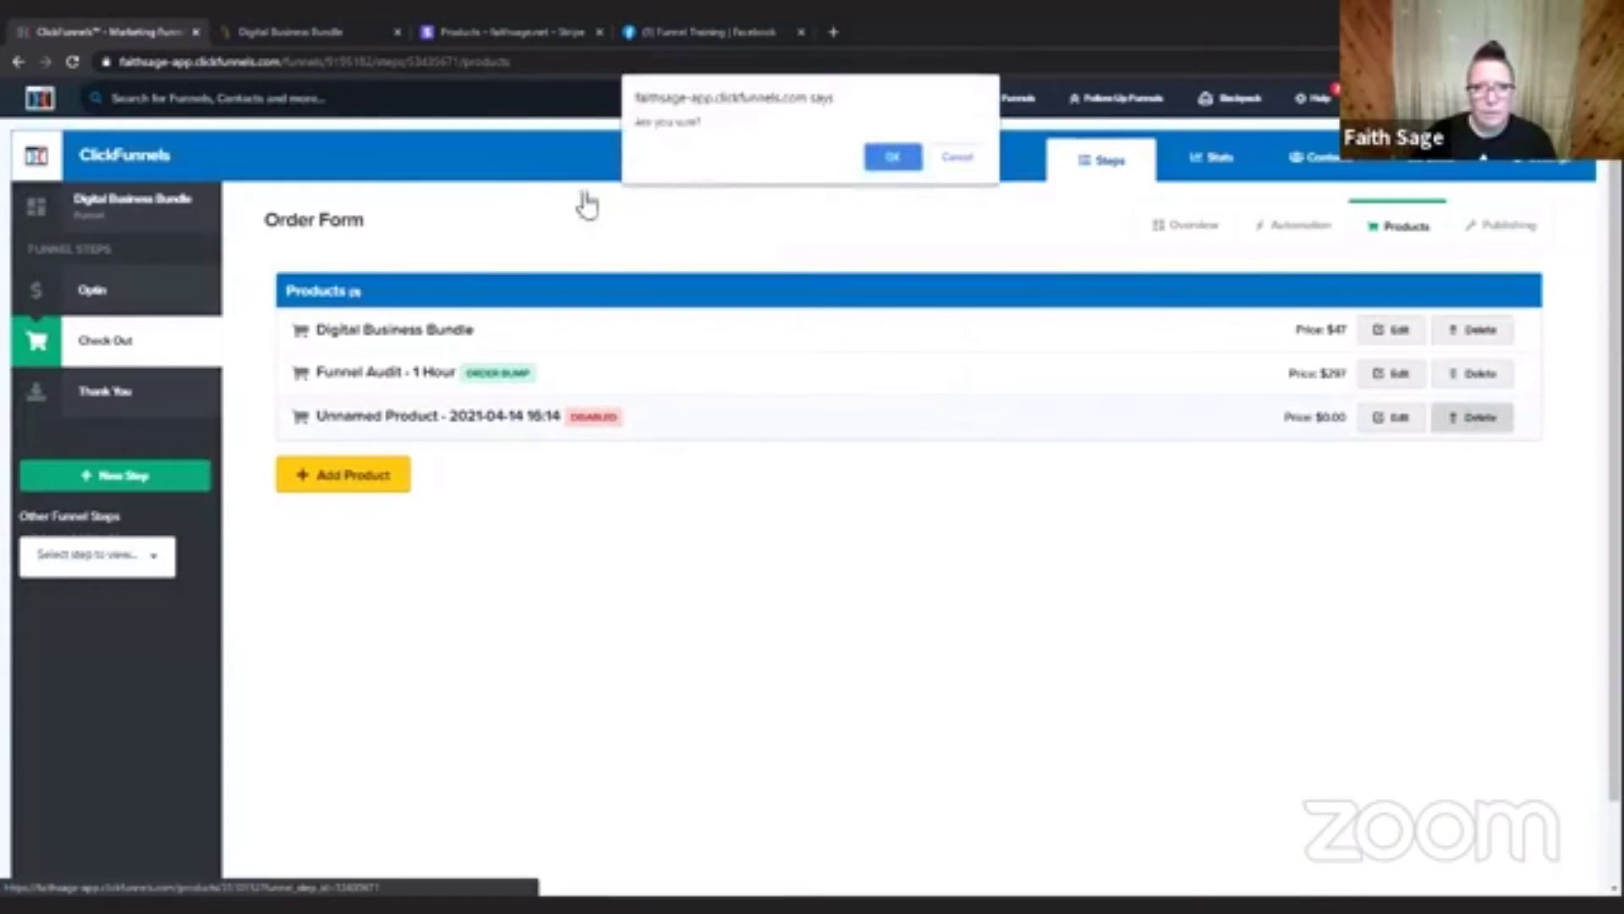
left_click(893, 149)
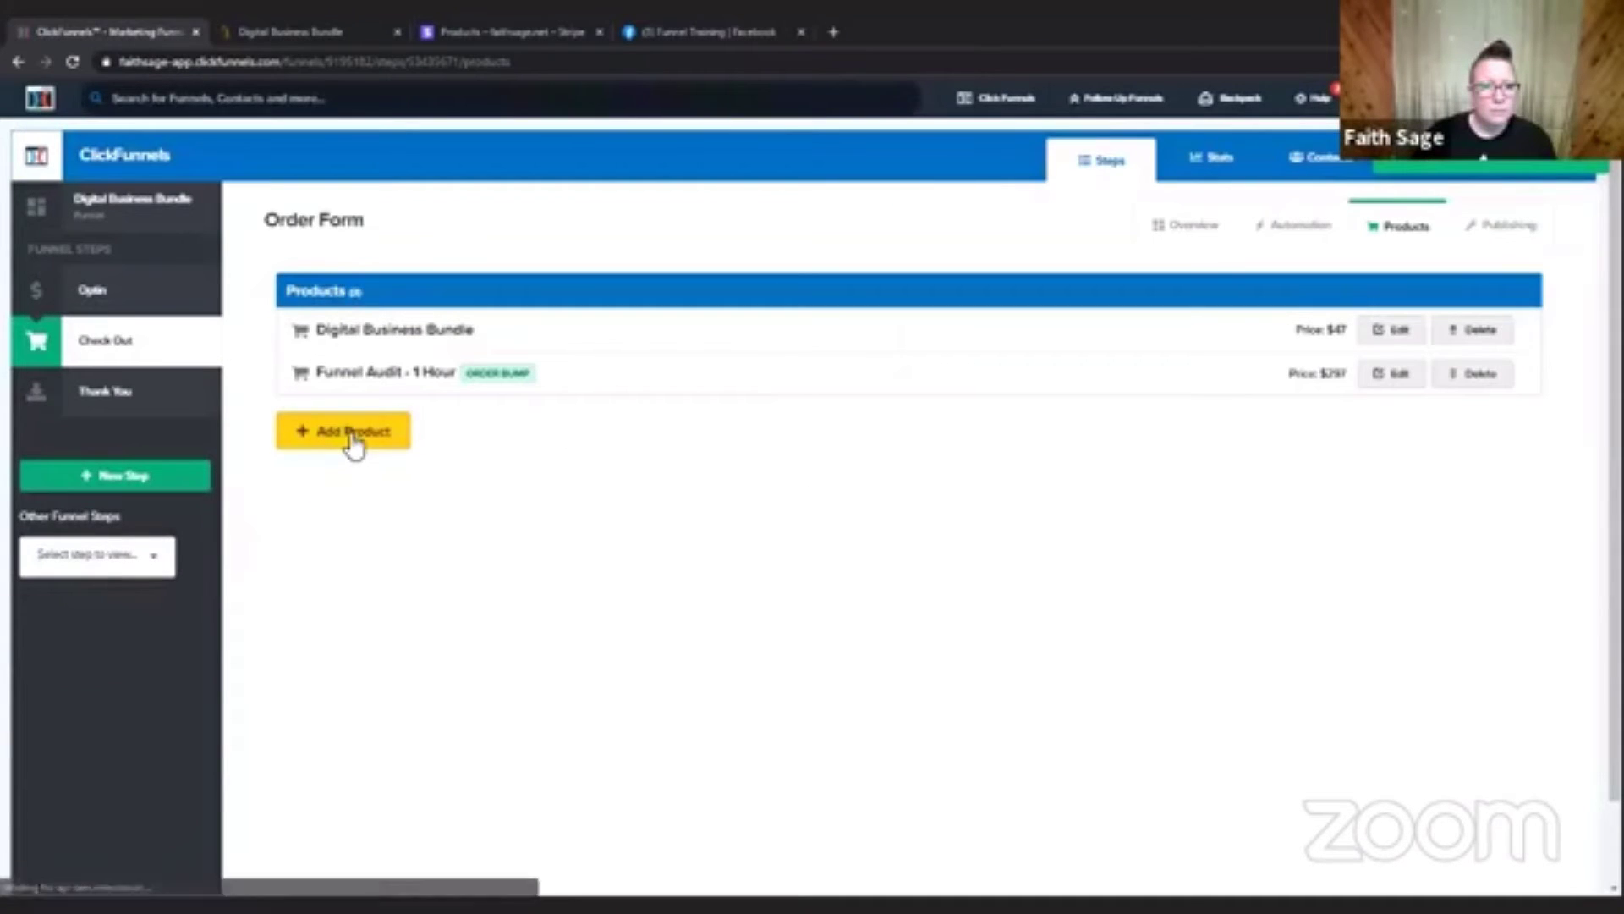
Add a new checkout product using the Stripe integration and the Payment Plan type, and continue to its details.
left_click(354, 442)
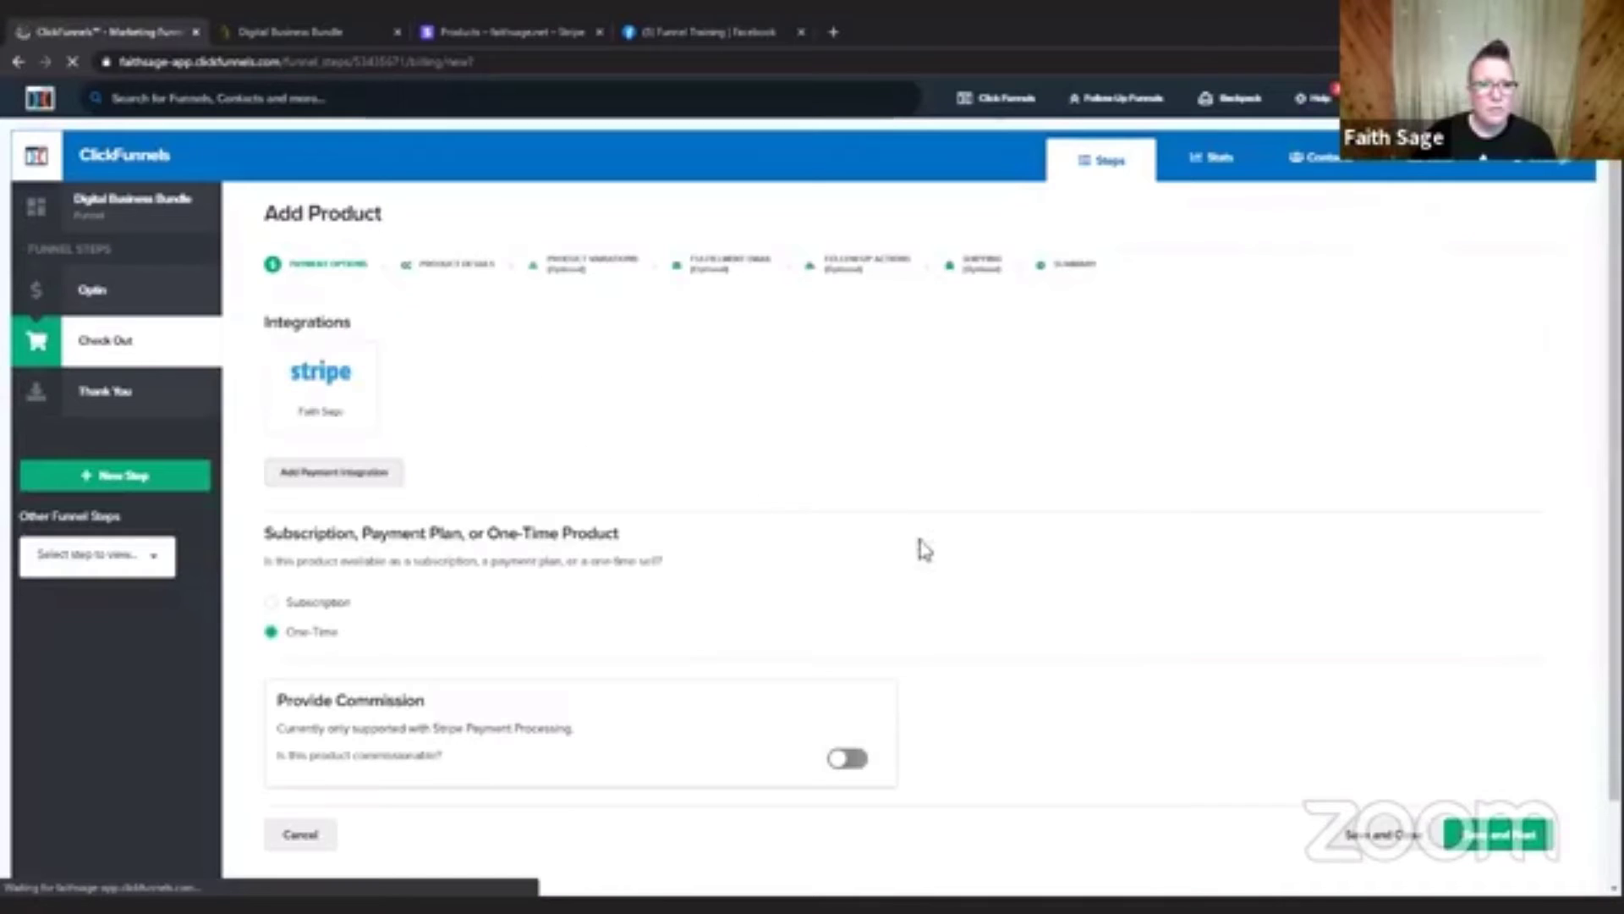
left_click(350, 391)
scroll(823, 400, "down", 2)
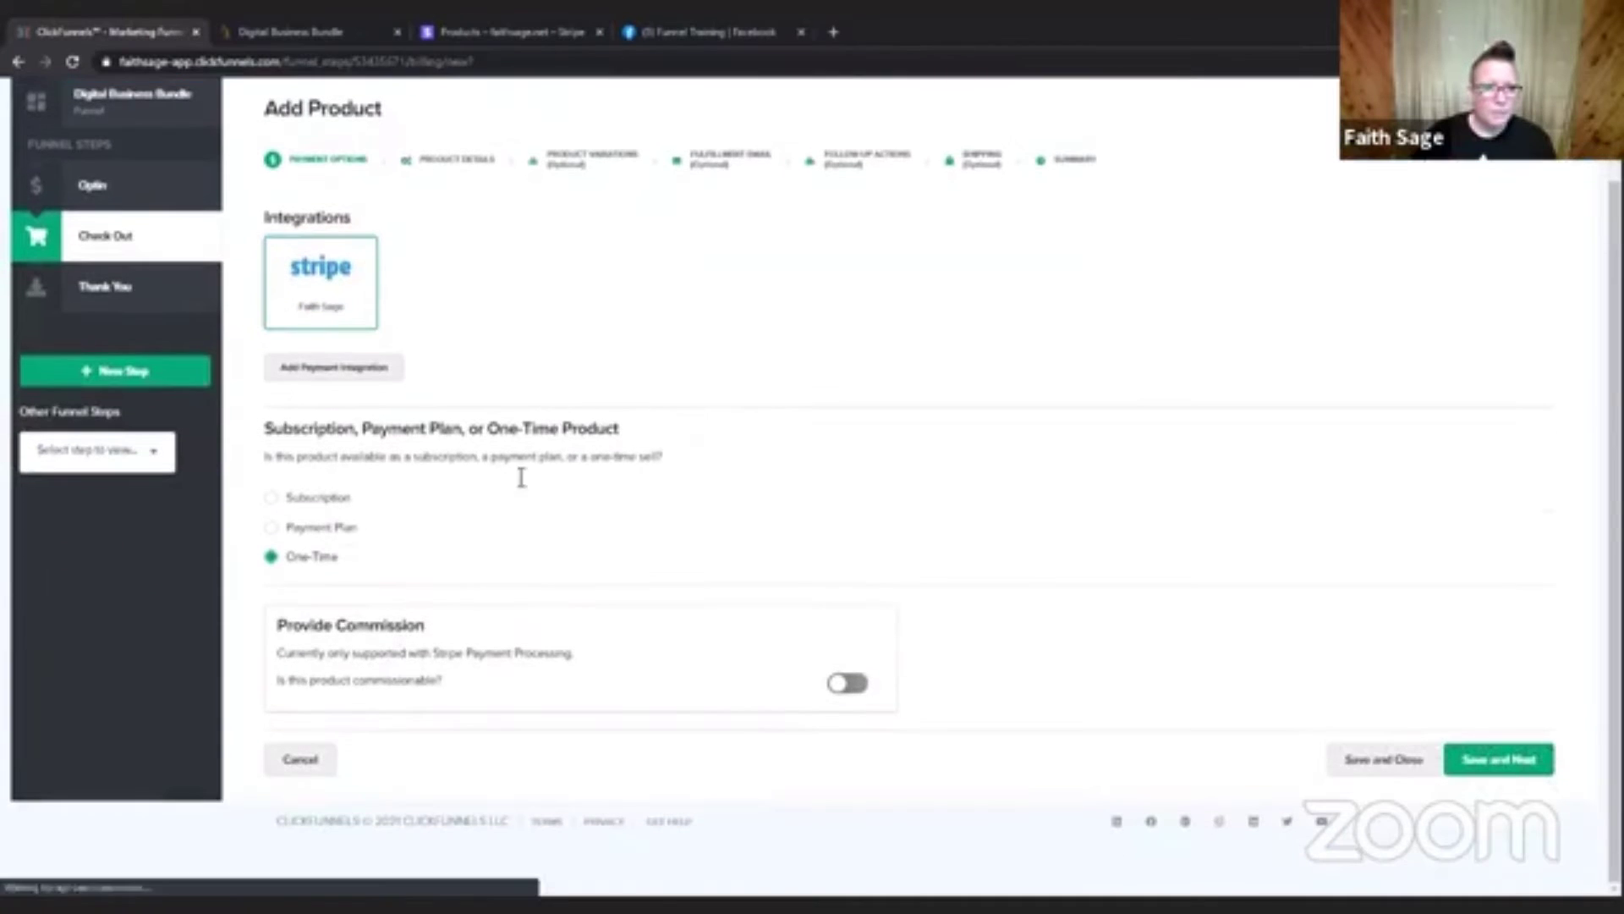
left_click(353, 530)
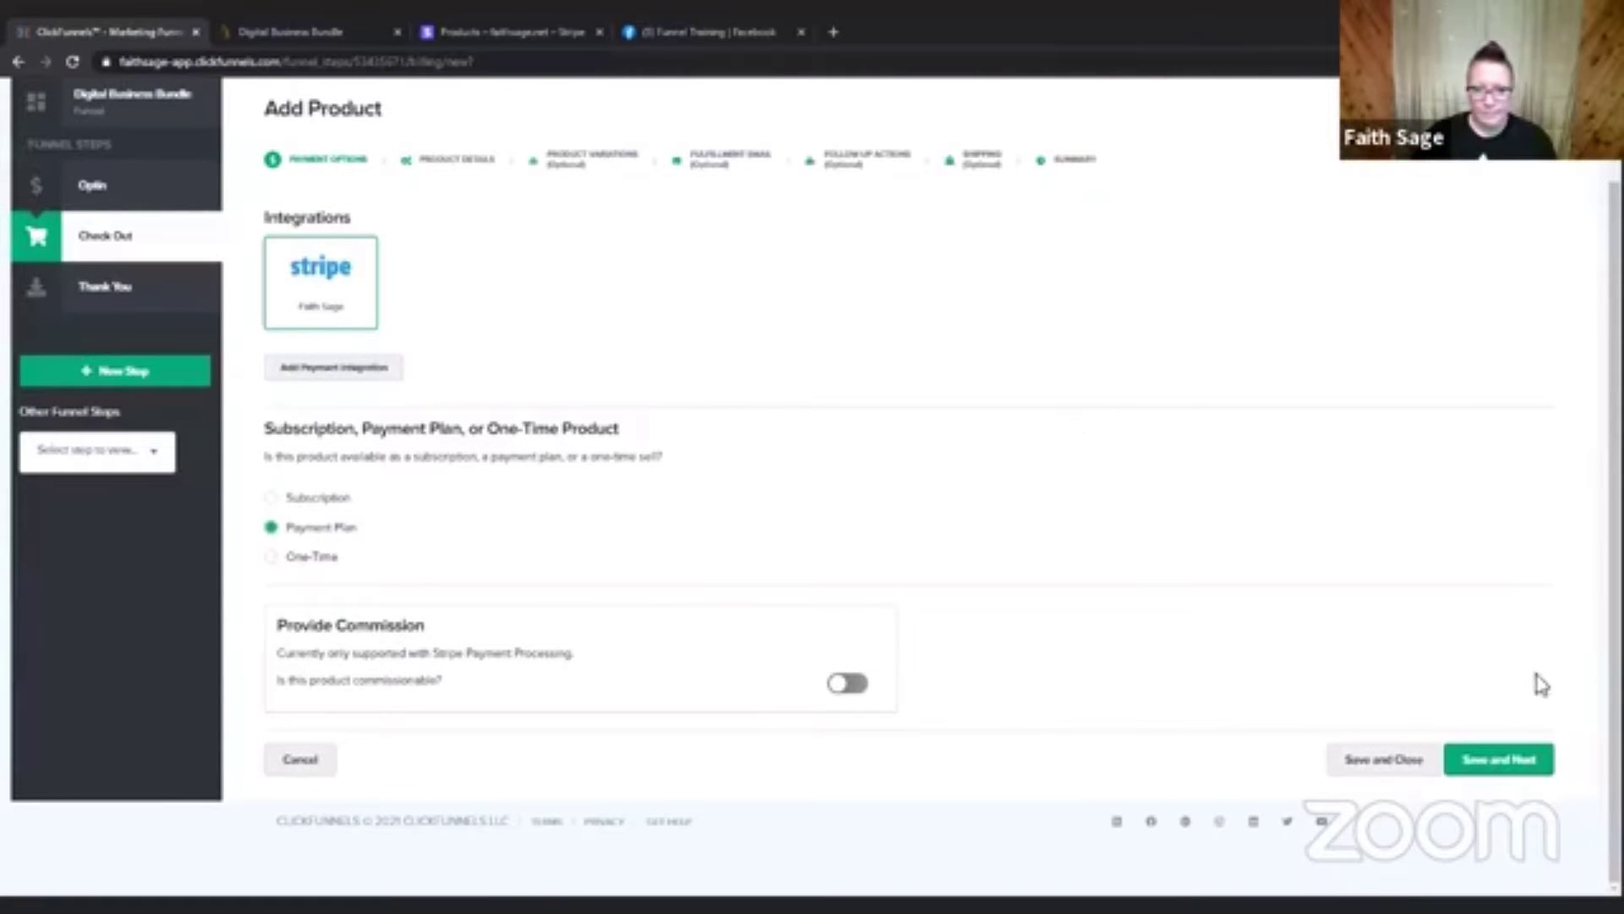
left_click(1494, 761)
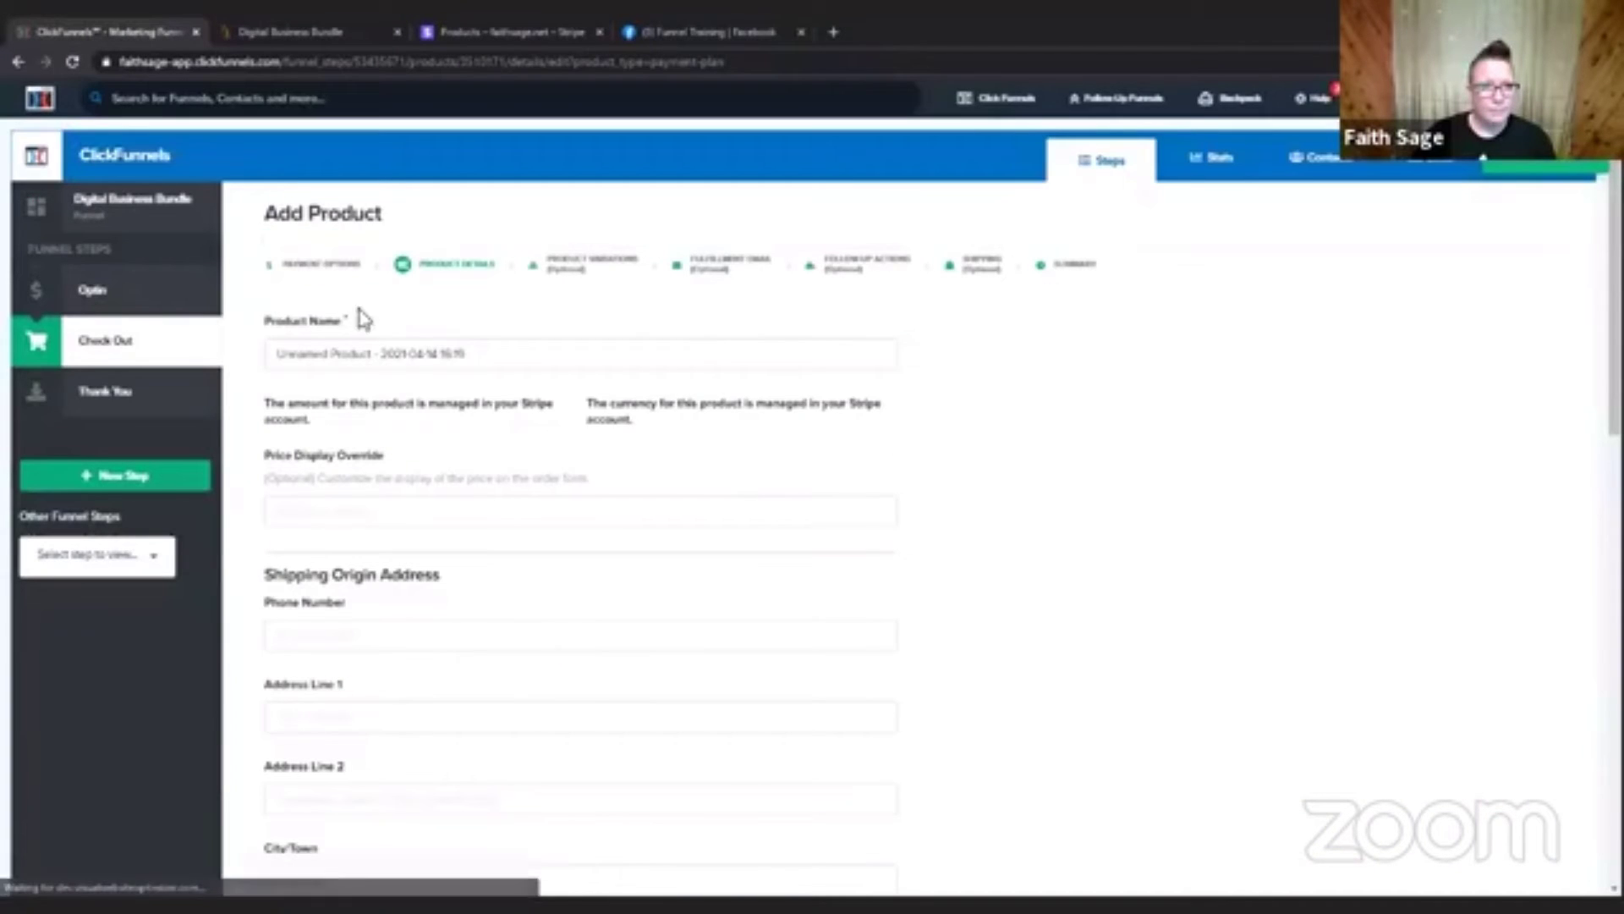
Name the product "Test Product" and set its Price Display Override to $5.
left_click(496, 352)
left_click_drag(497, 351, 265, 369)
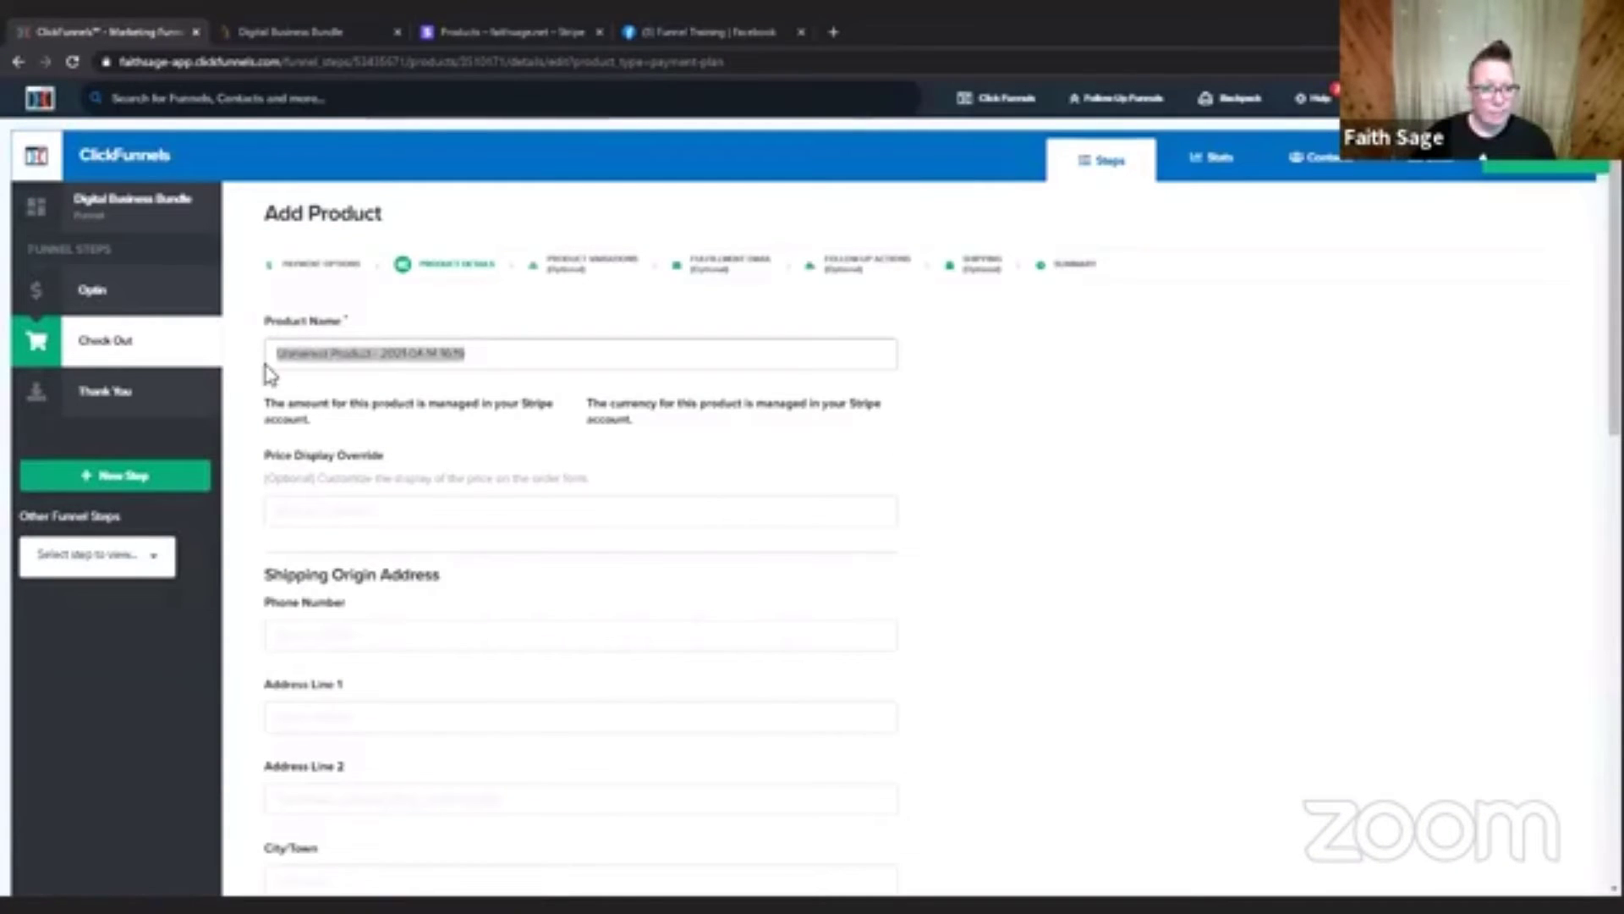
type("Te")
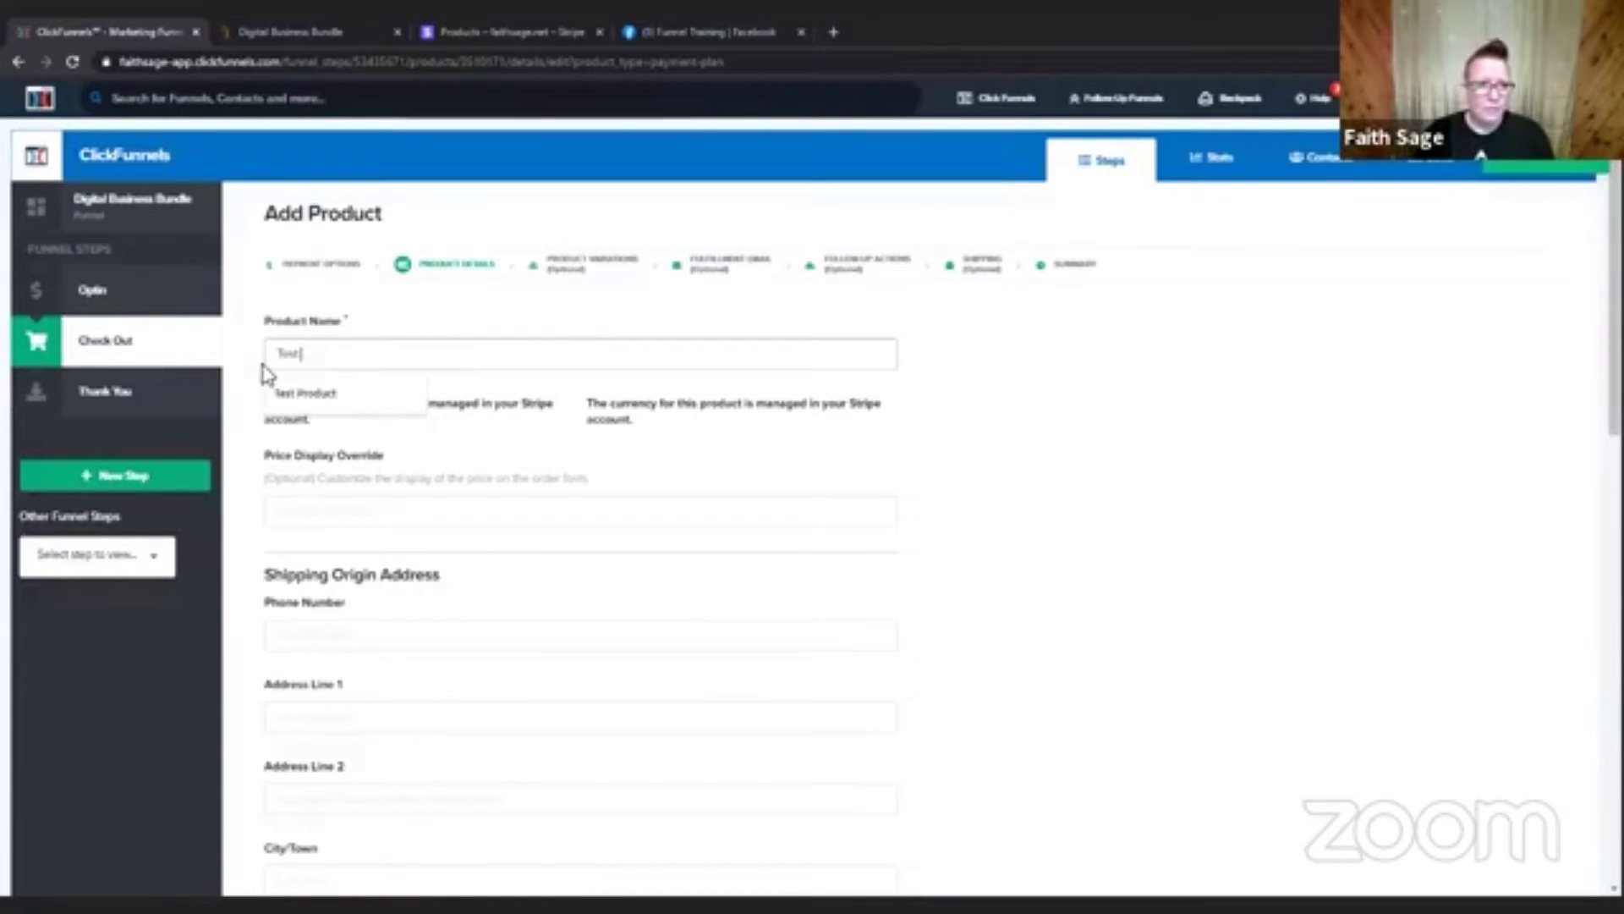
type("st")
left_click(310, 396)
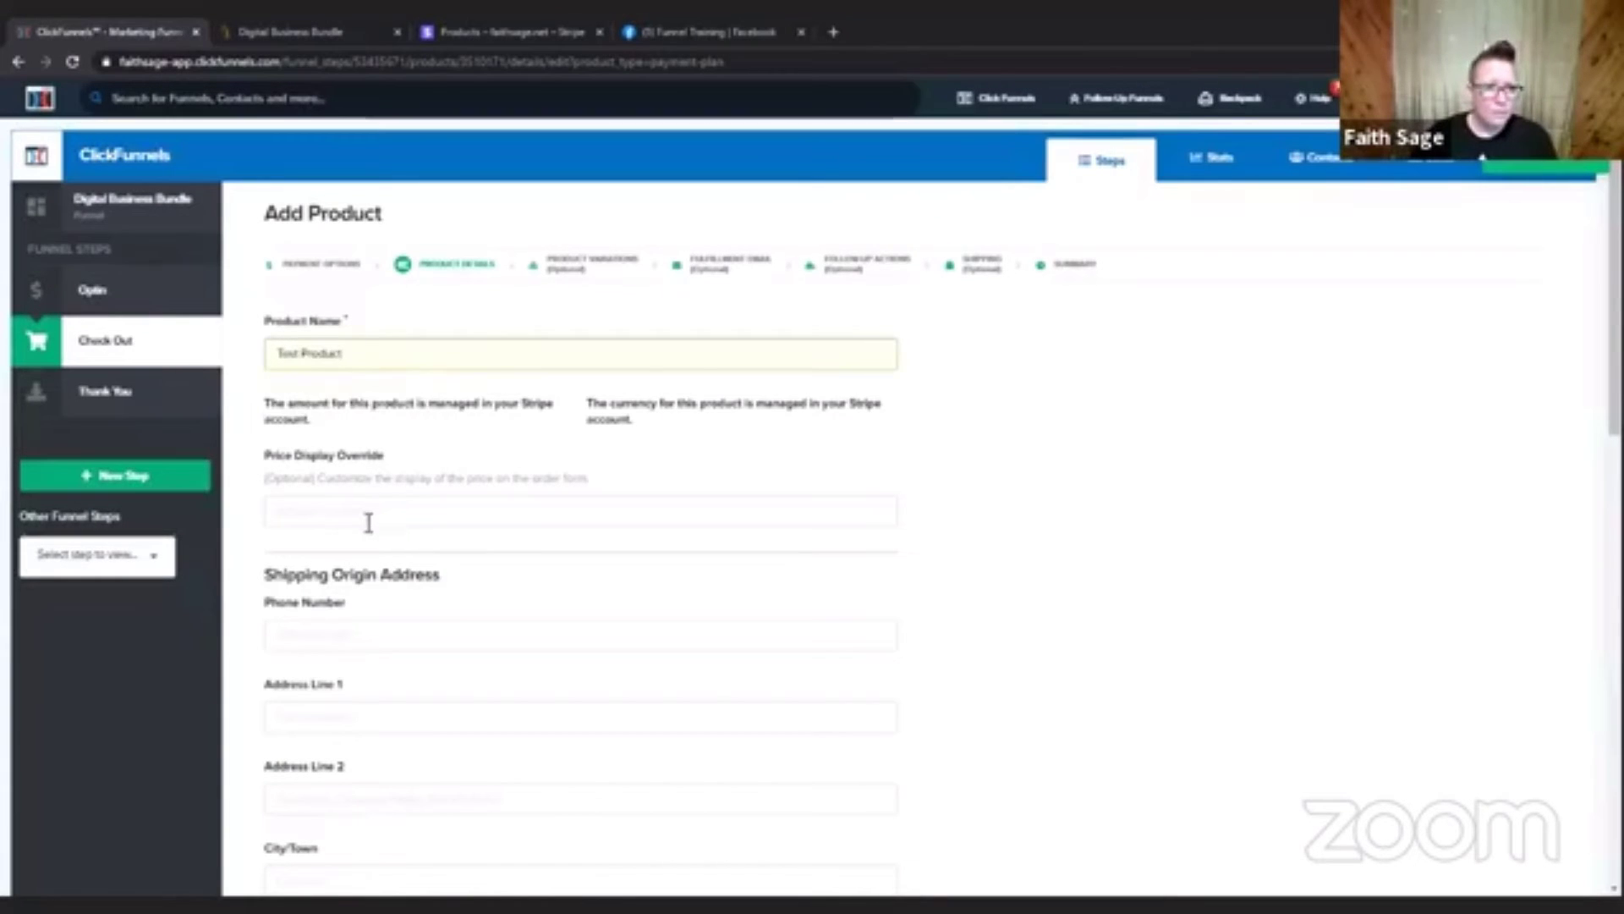
left_click(377, 514)
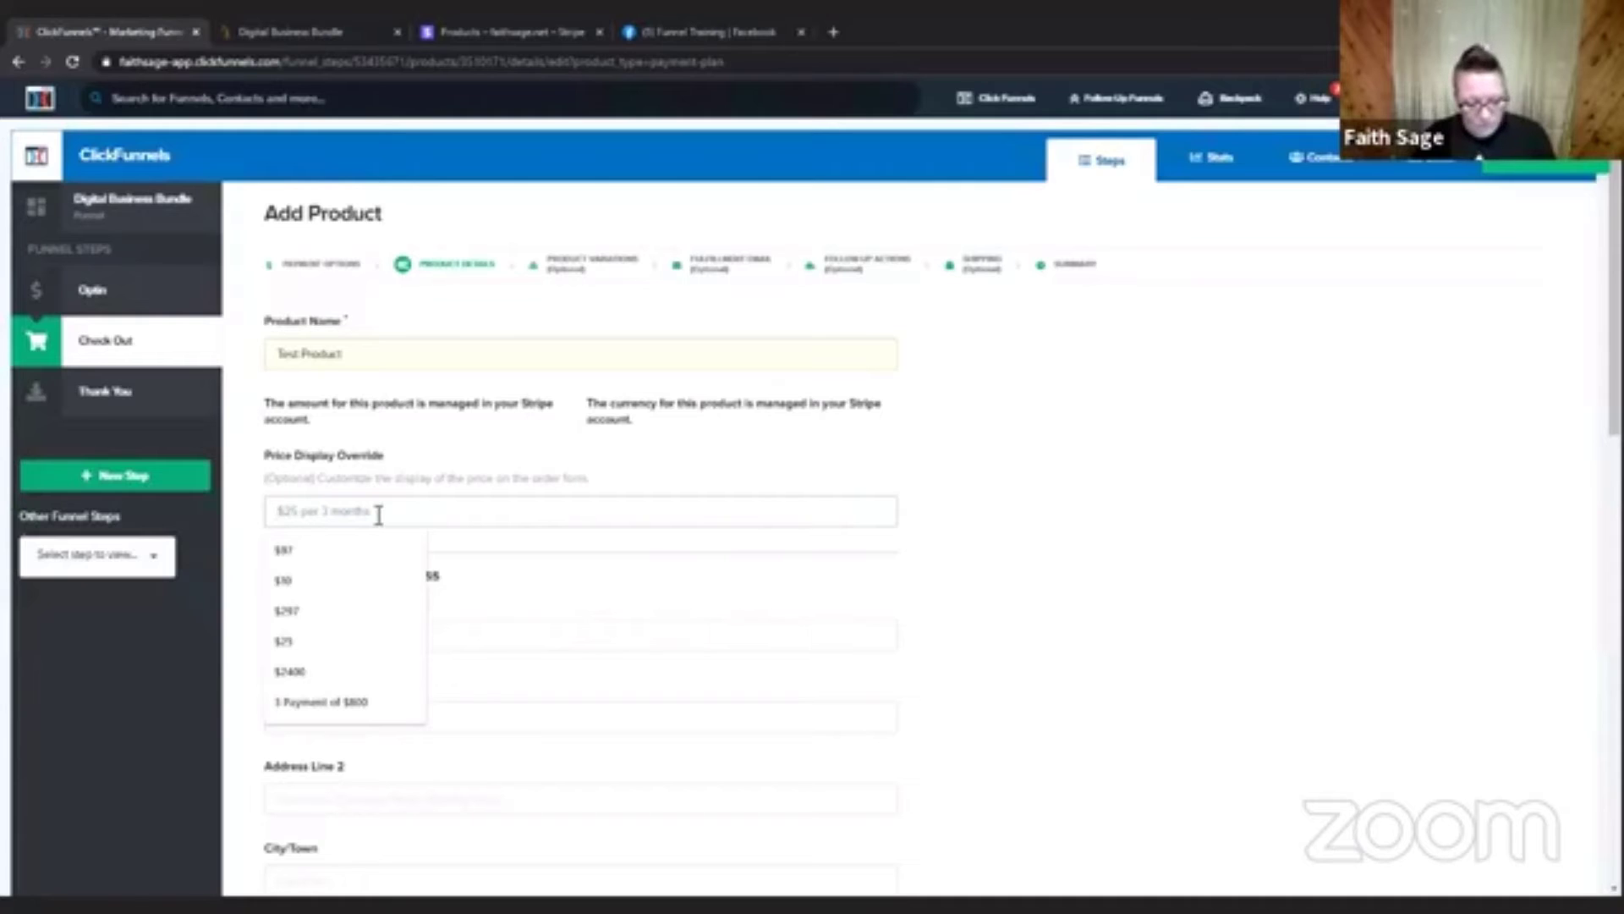
type("$5")
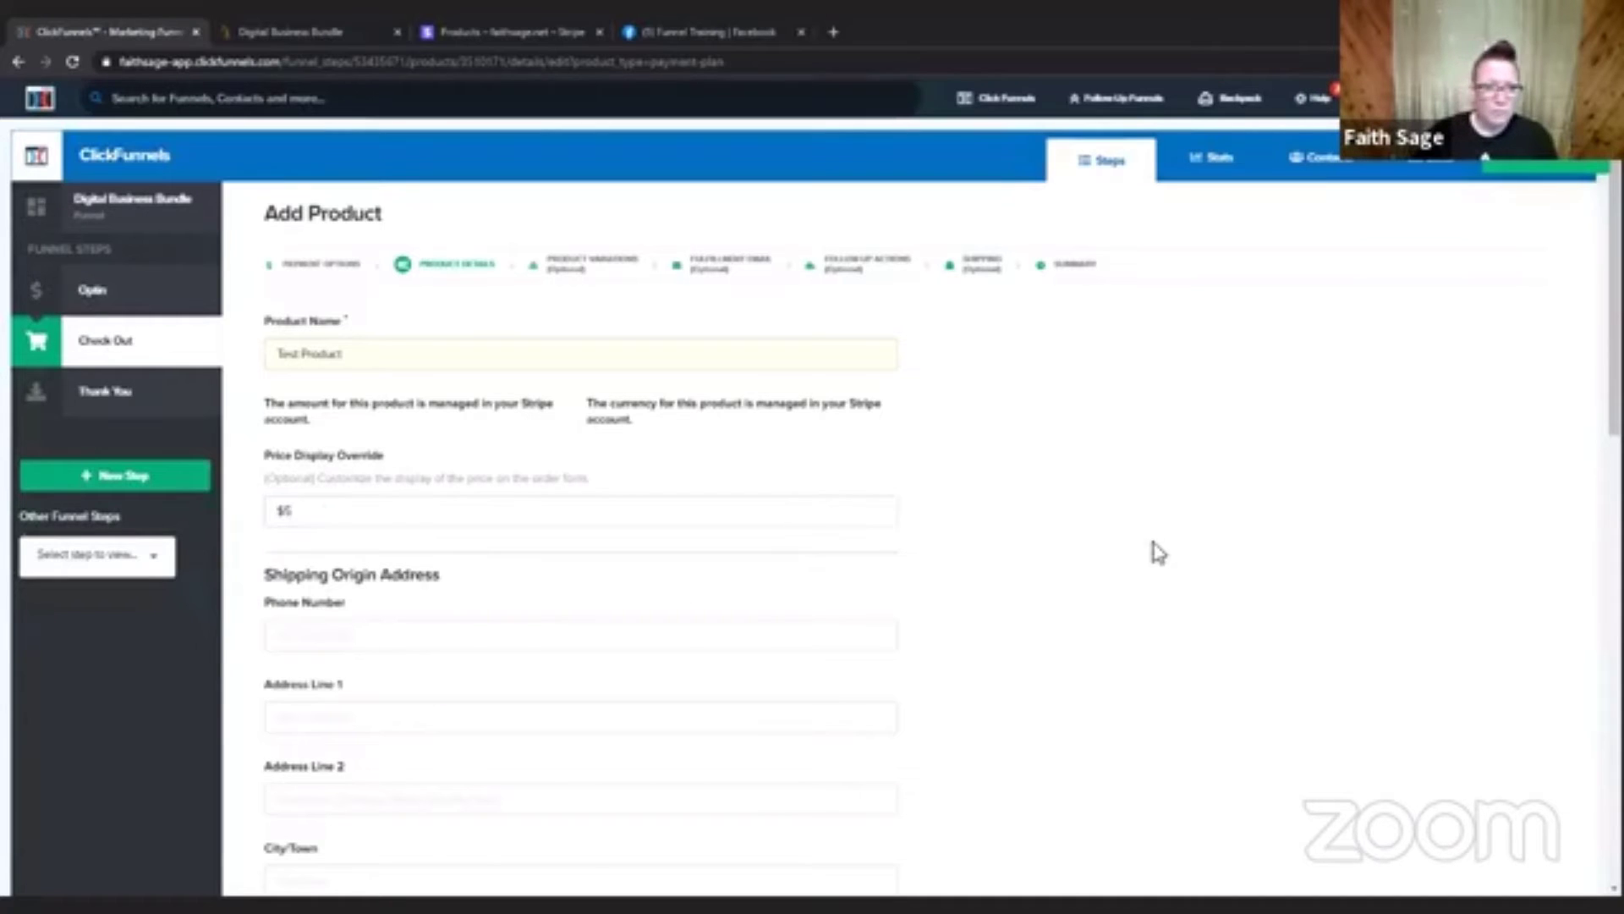
Look through Test Product's Stripe Plan options for the plan created in Stripe, then close the list.
scroll(1156, 551, "down", 7)
left_click(435, 550)
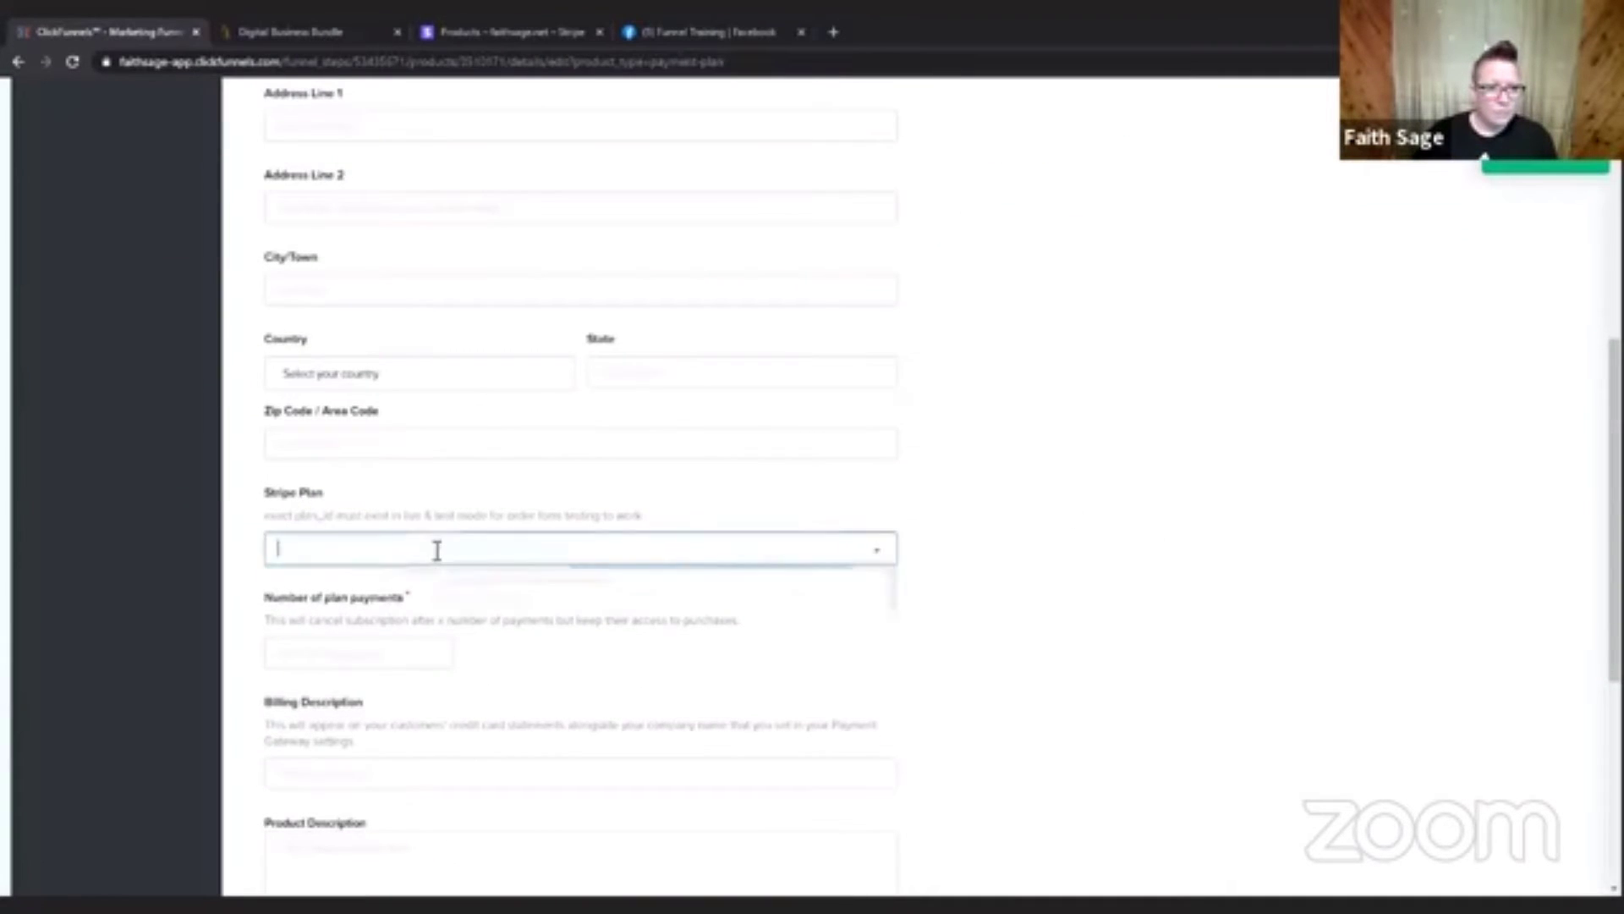
scroll(592, 660, "down", 1)
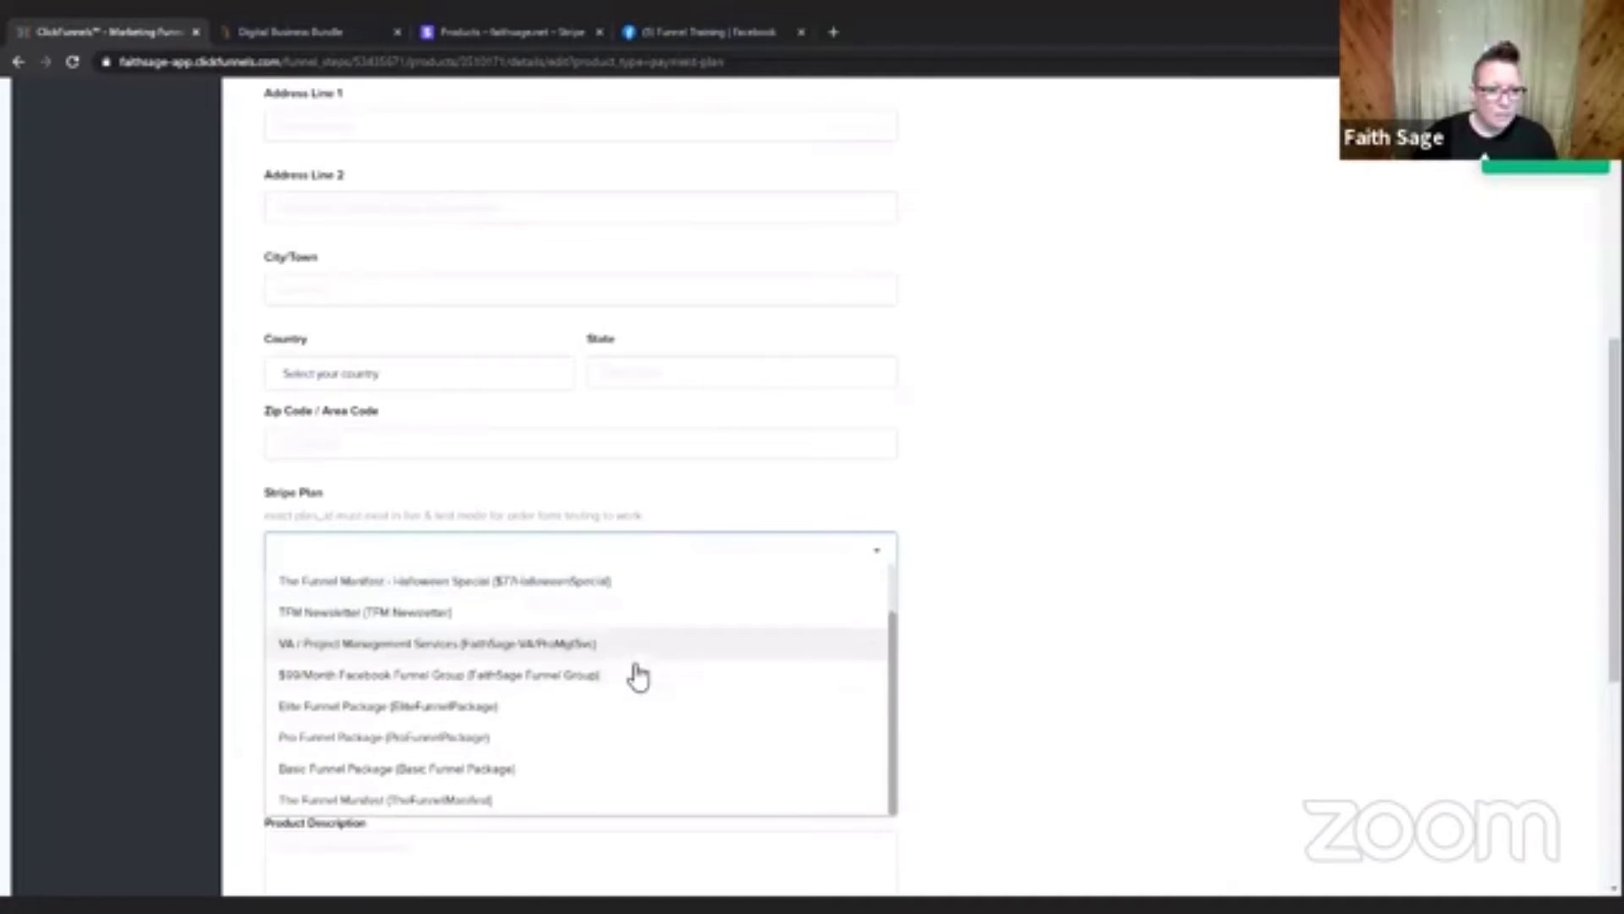
scroll(631, 677, "up", 1)
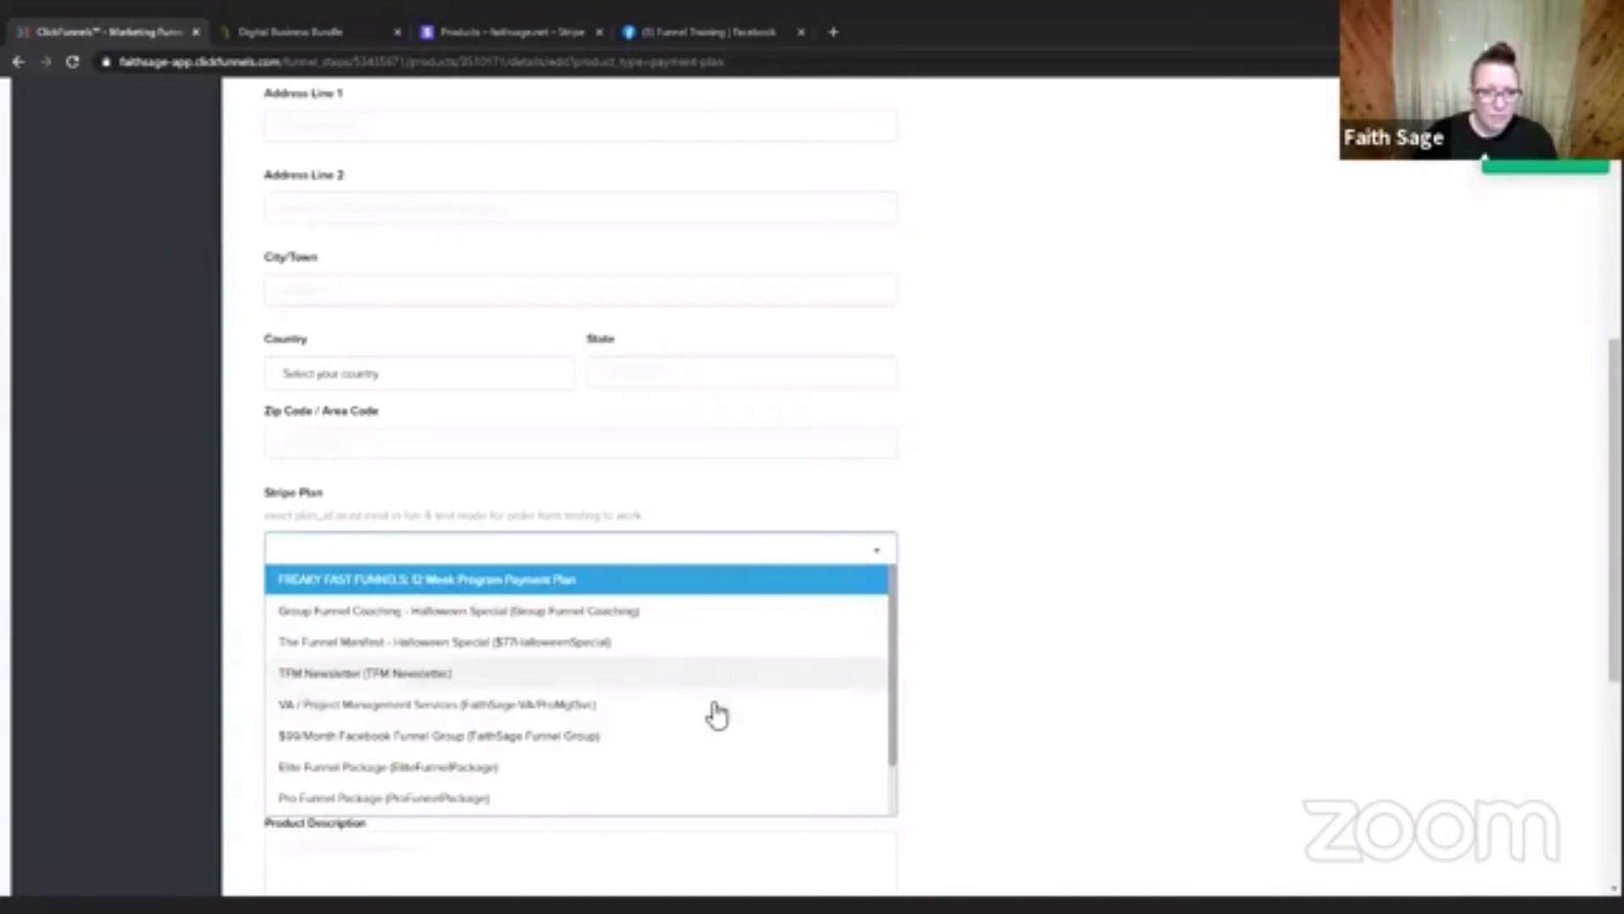
scroll(716, 715, "down", 1)
scroll(716, 715, "up", 1)
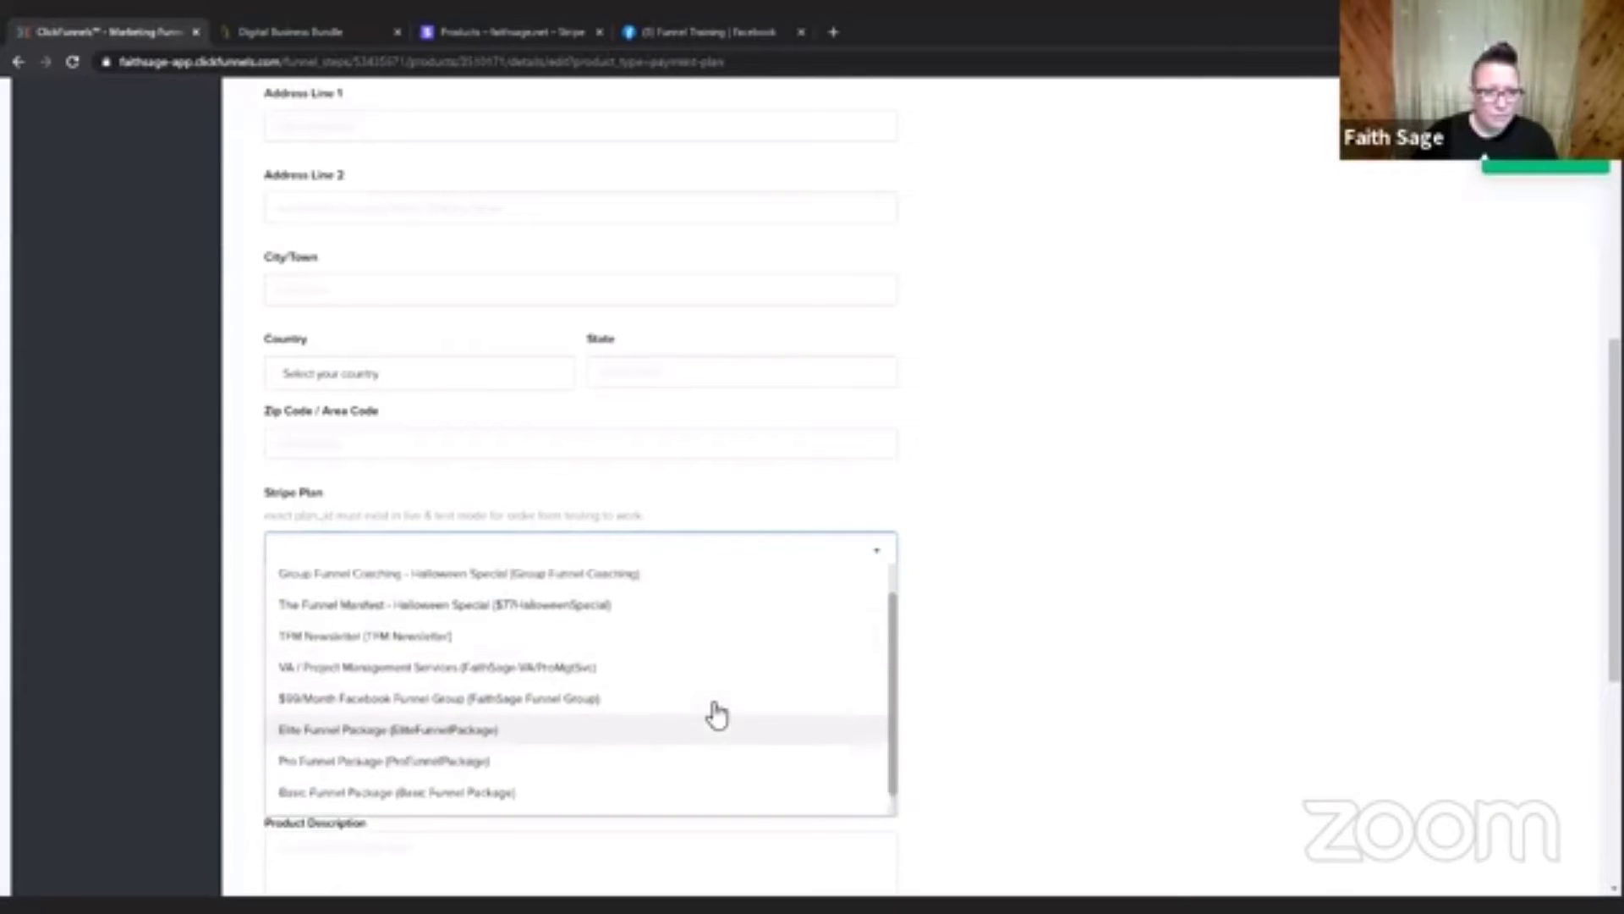
left_click(1298, 283)
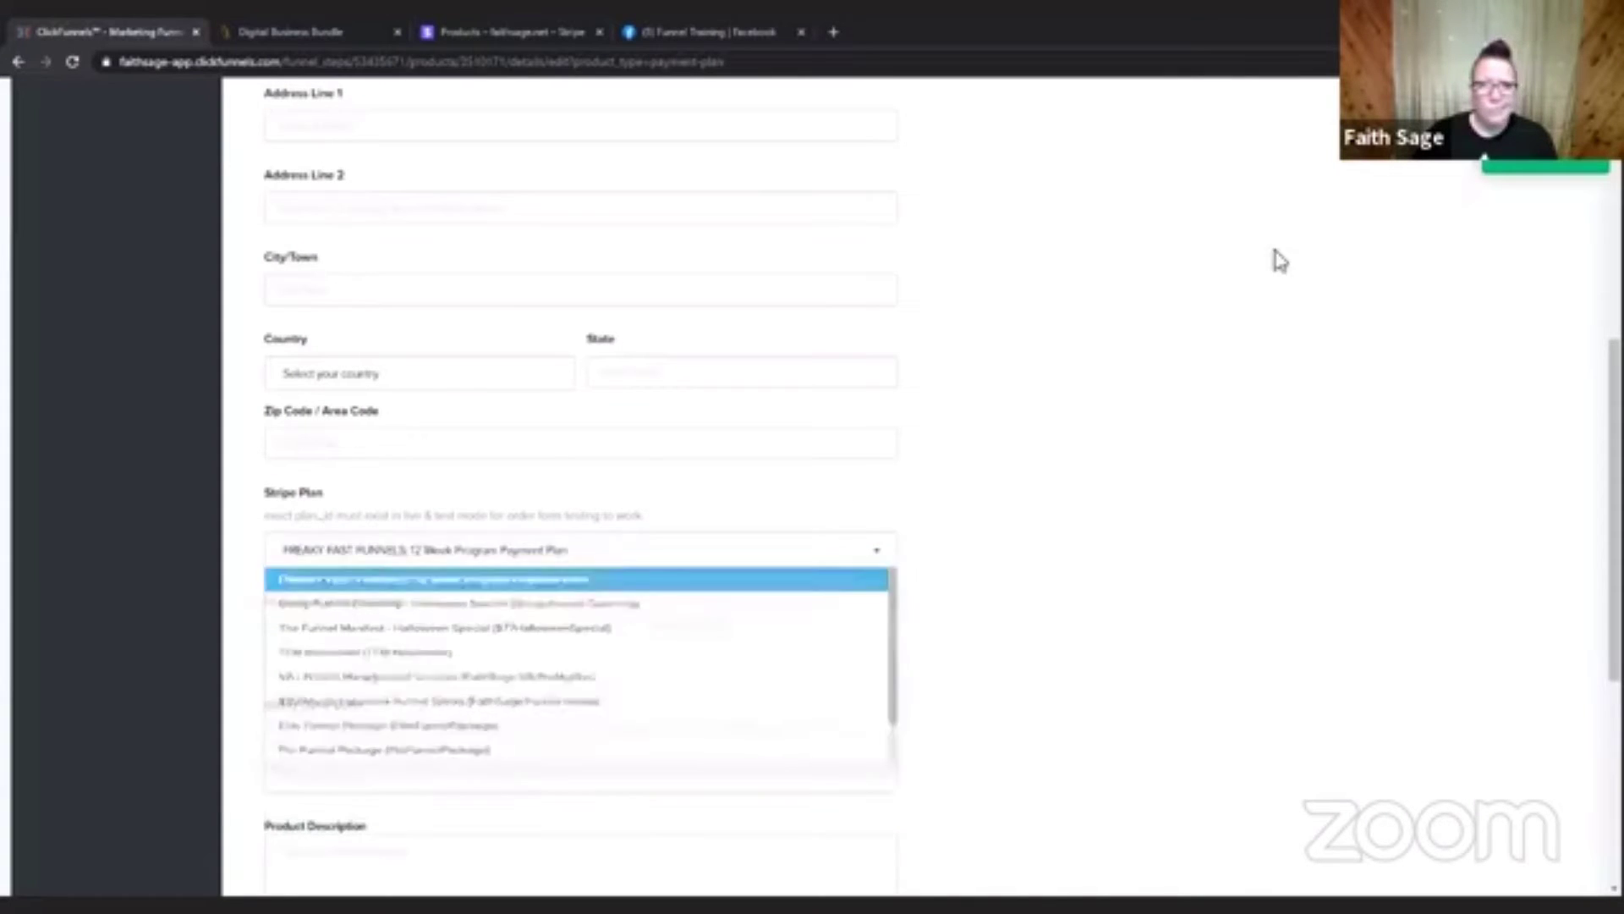
Switch to Stripe, open Testing Product and copy the API ID of its $5.00 monthly price.
left_click(518, 34)
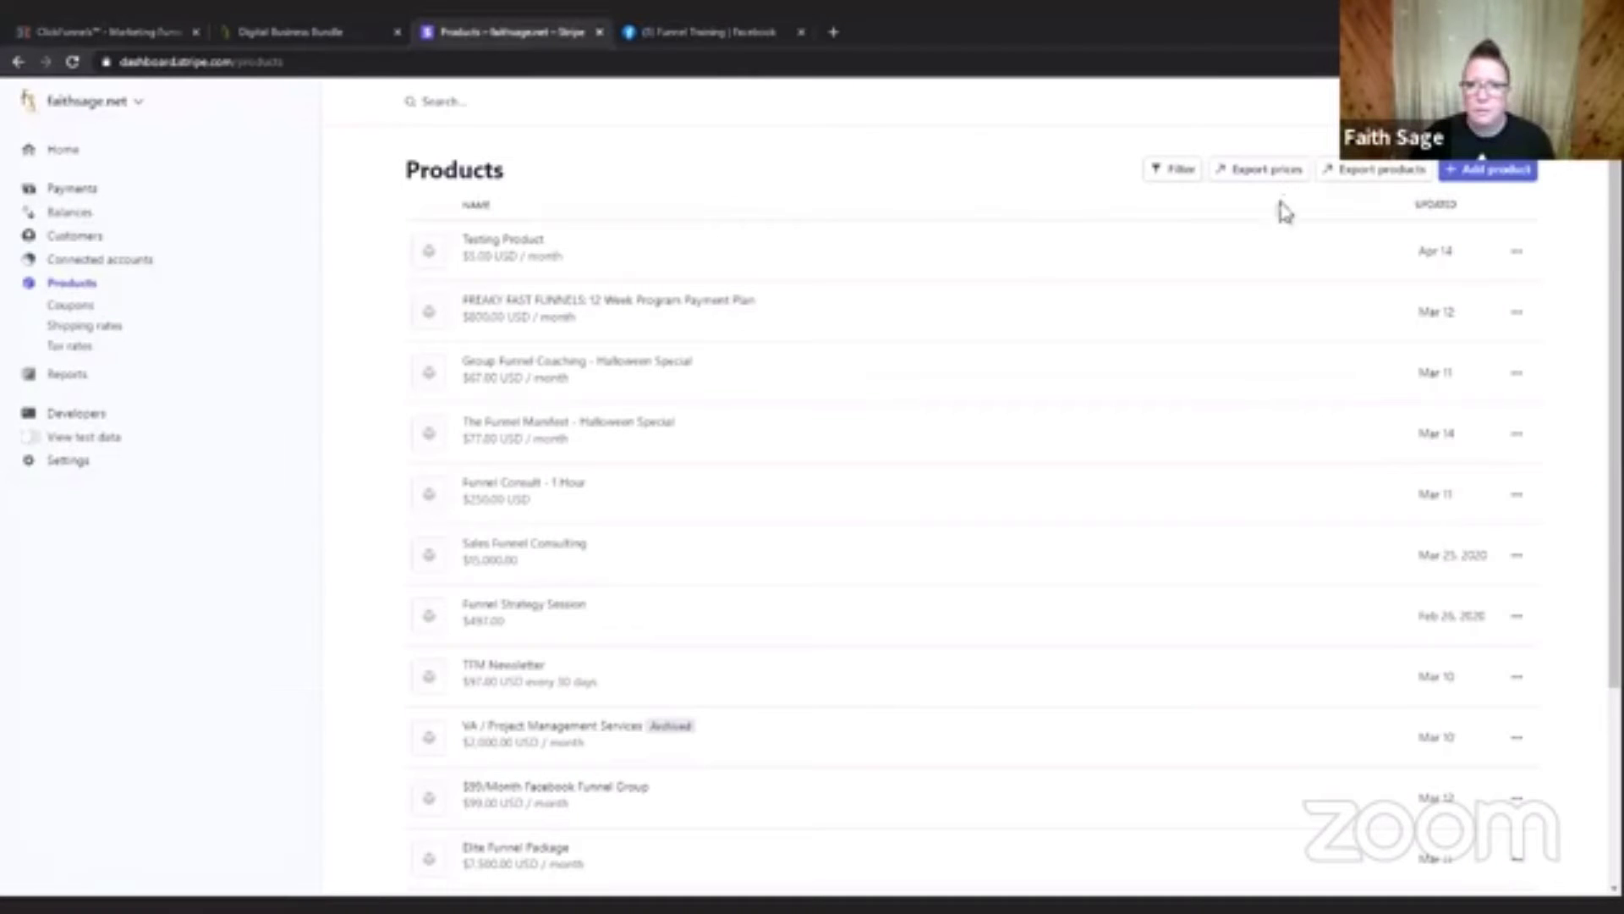
left_click(1130, 232)
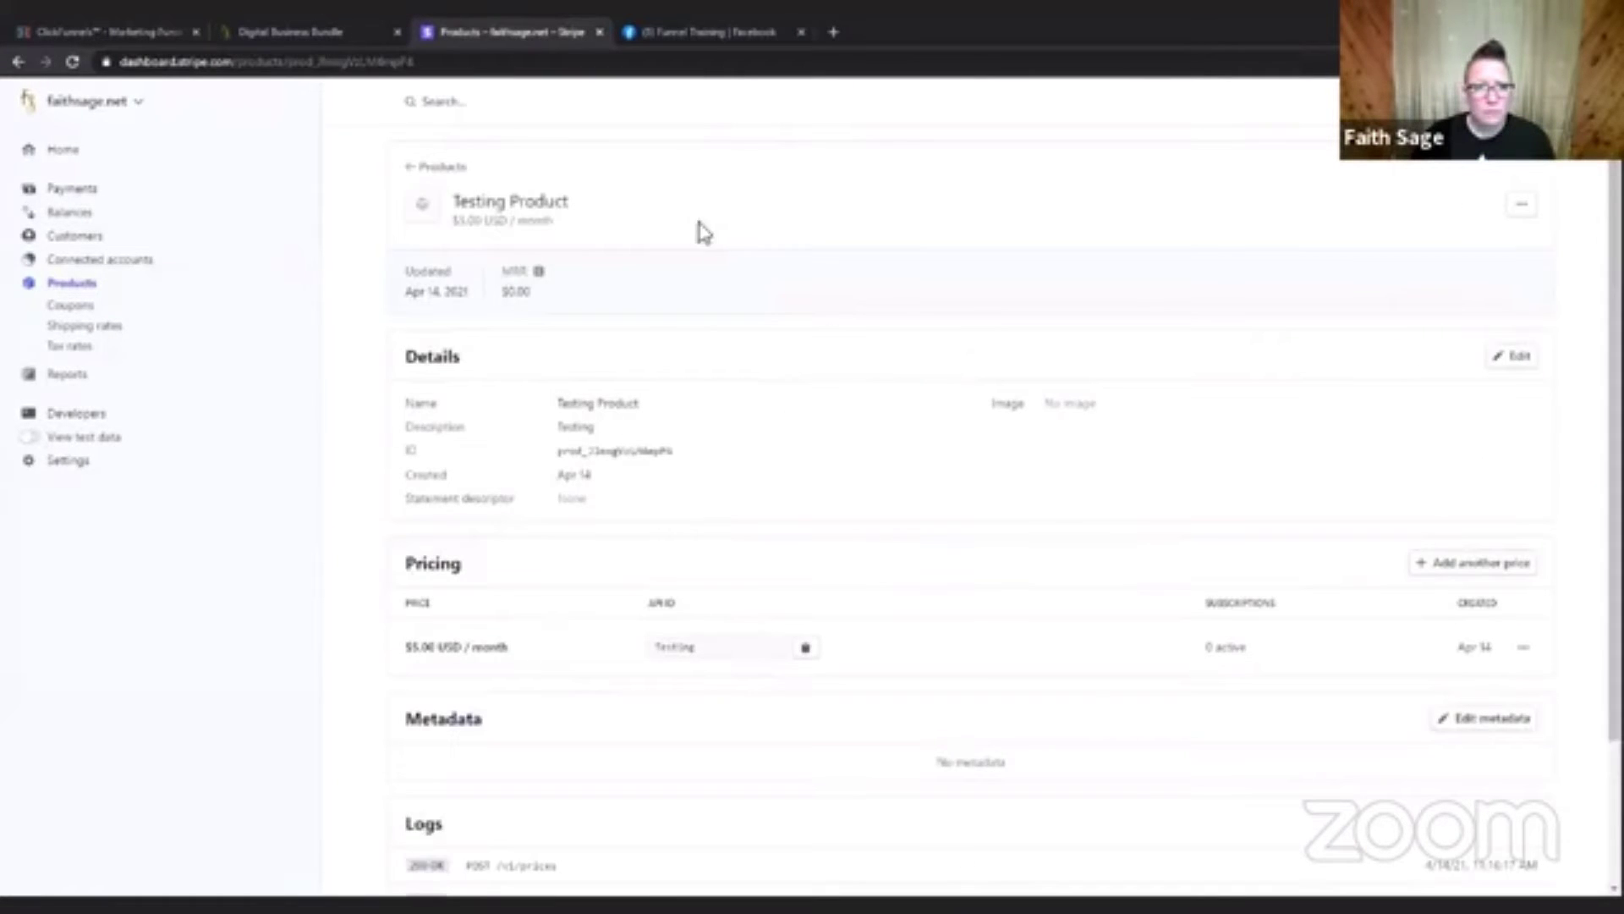
scroll(999, 499, "down", 2)
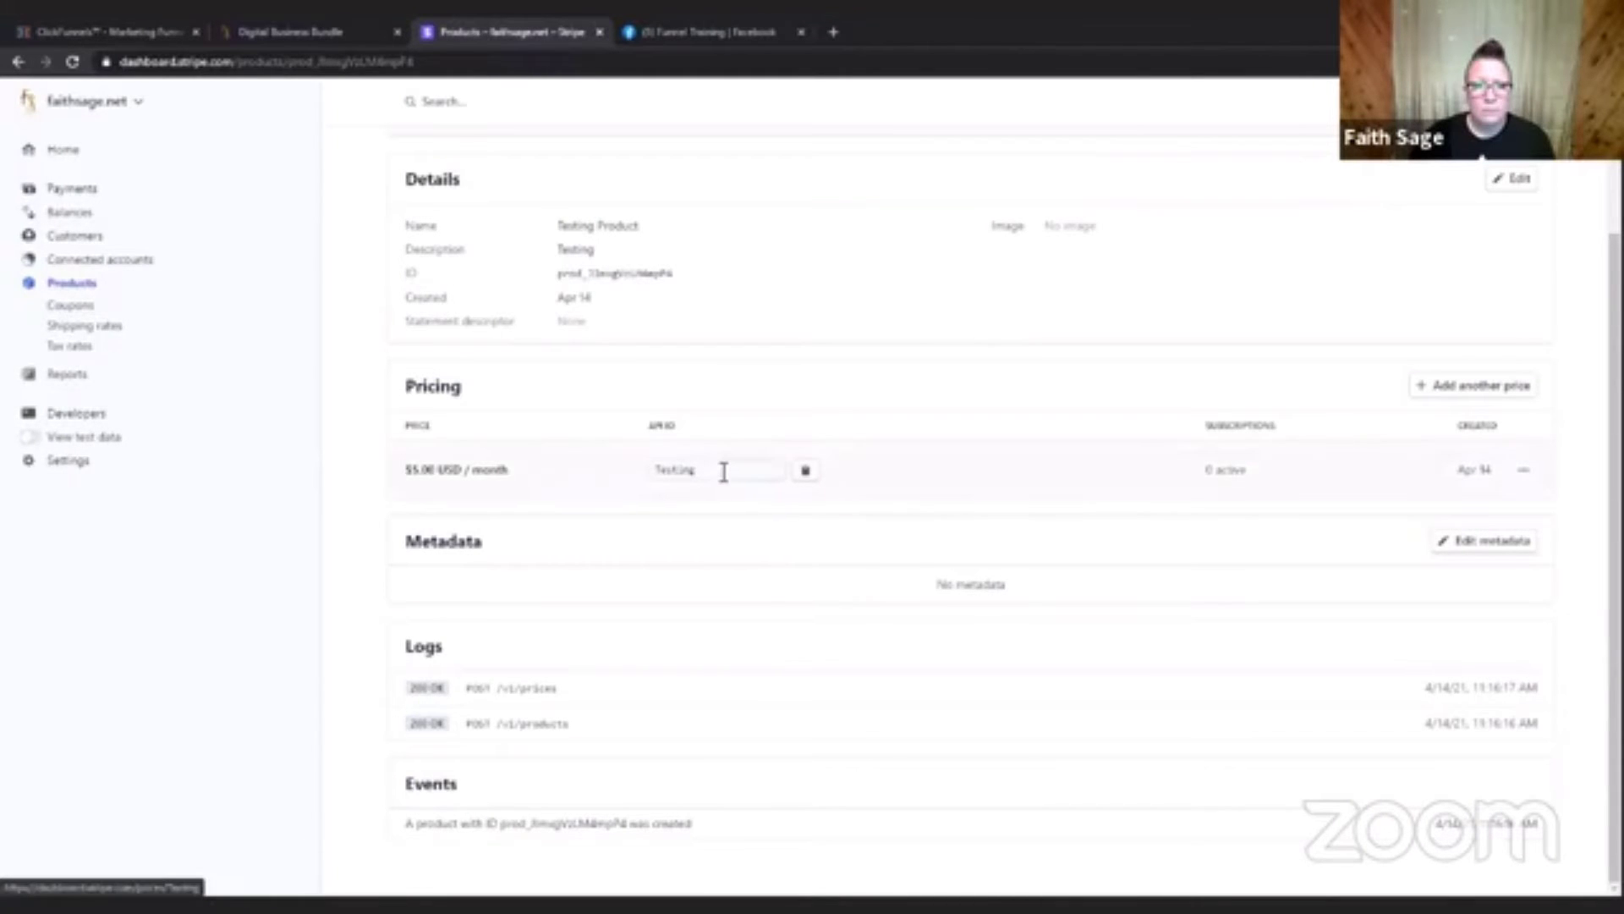
left_click(807, 474)
scroll(790, 565, "up", 2)
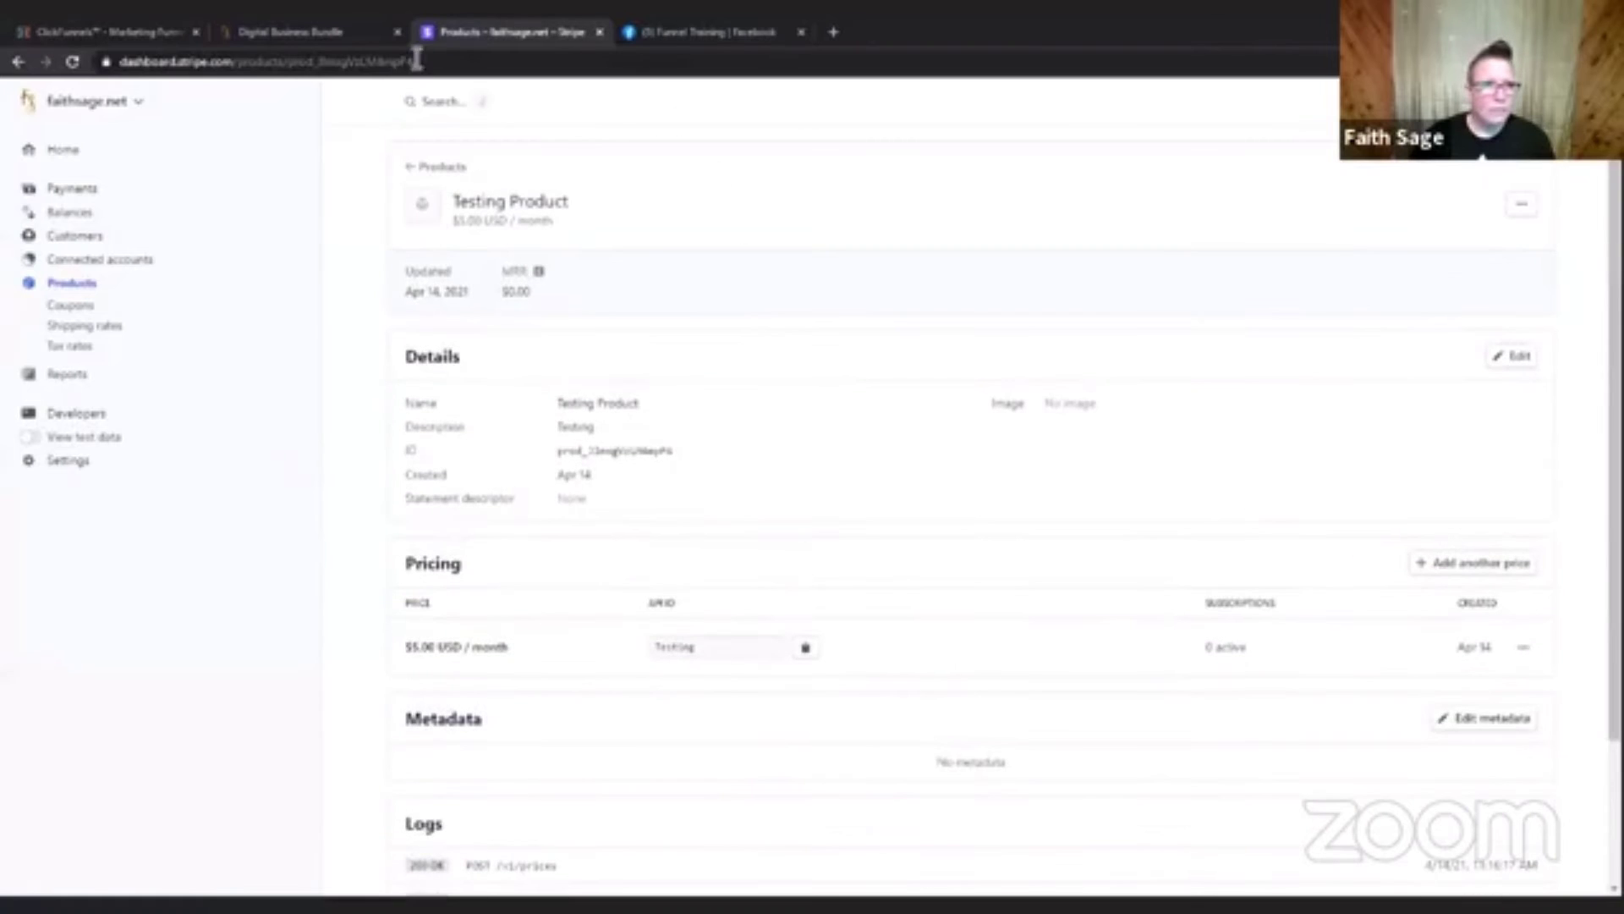
Return to ClickFunnels and check the new product's Stripe Plan options for the plan created in Stripe, then close the list.
left_click(119, 32)
scroll(1248, 338, "up", 3)
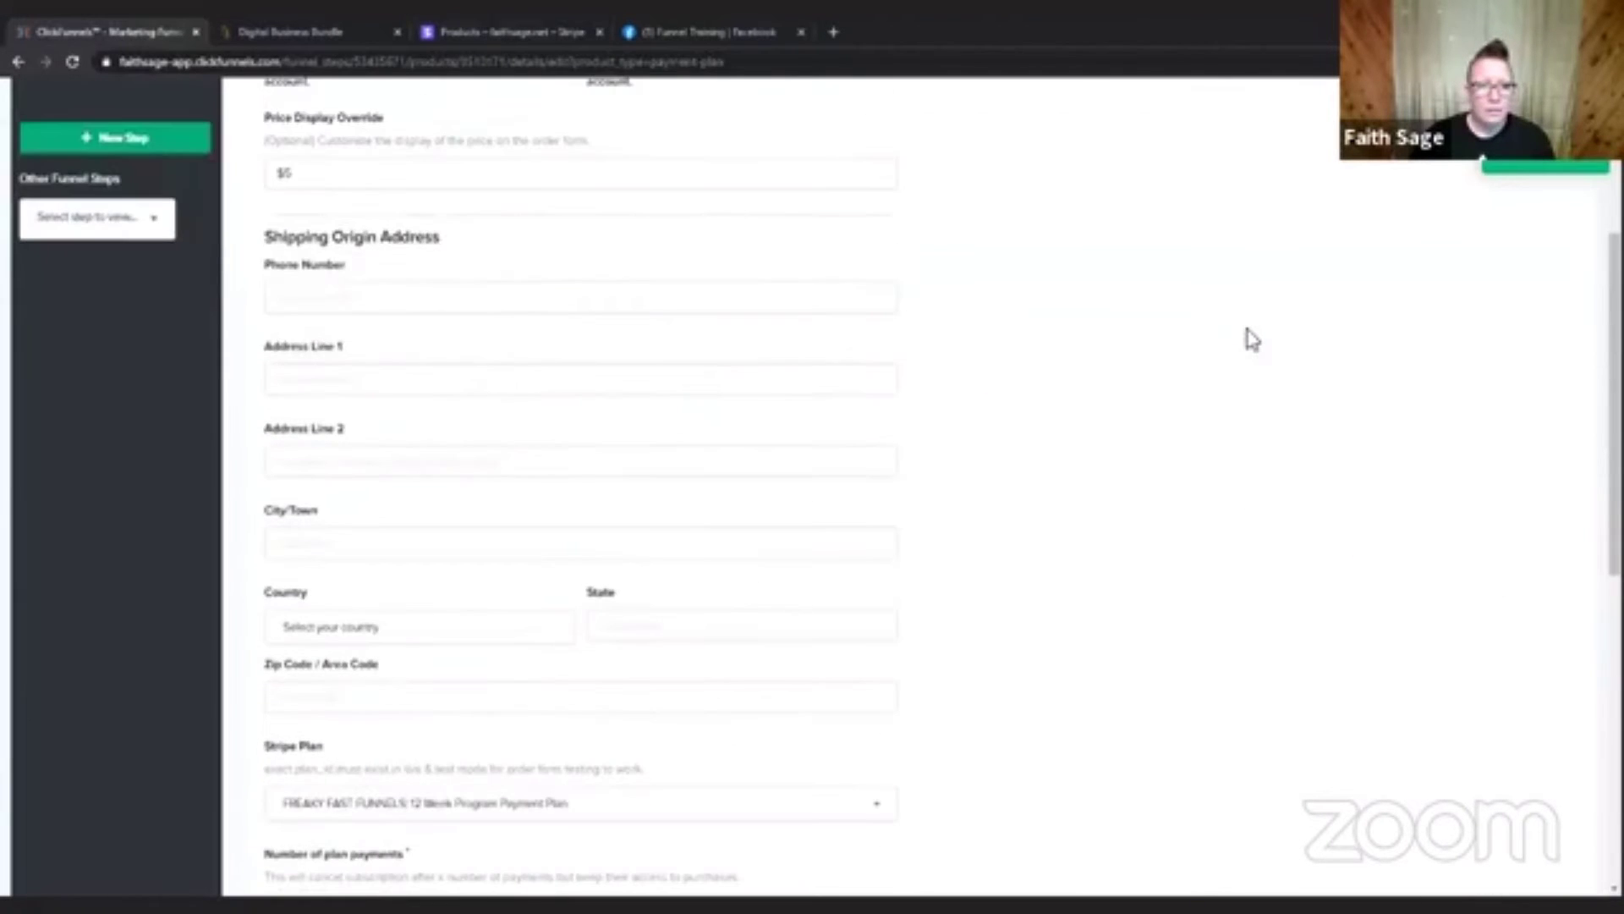
scroll(1250, 337, "up", 4)
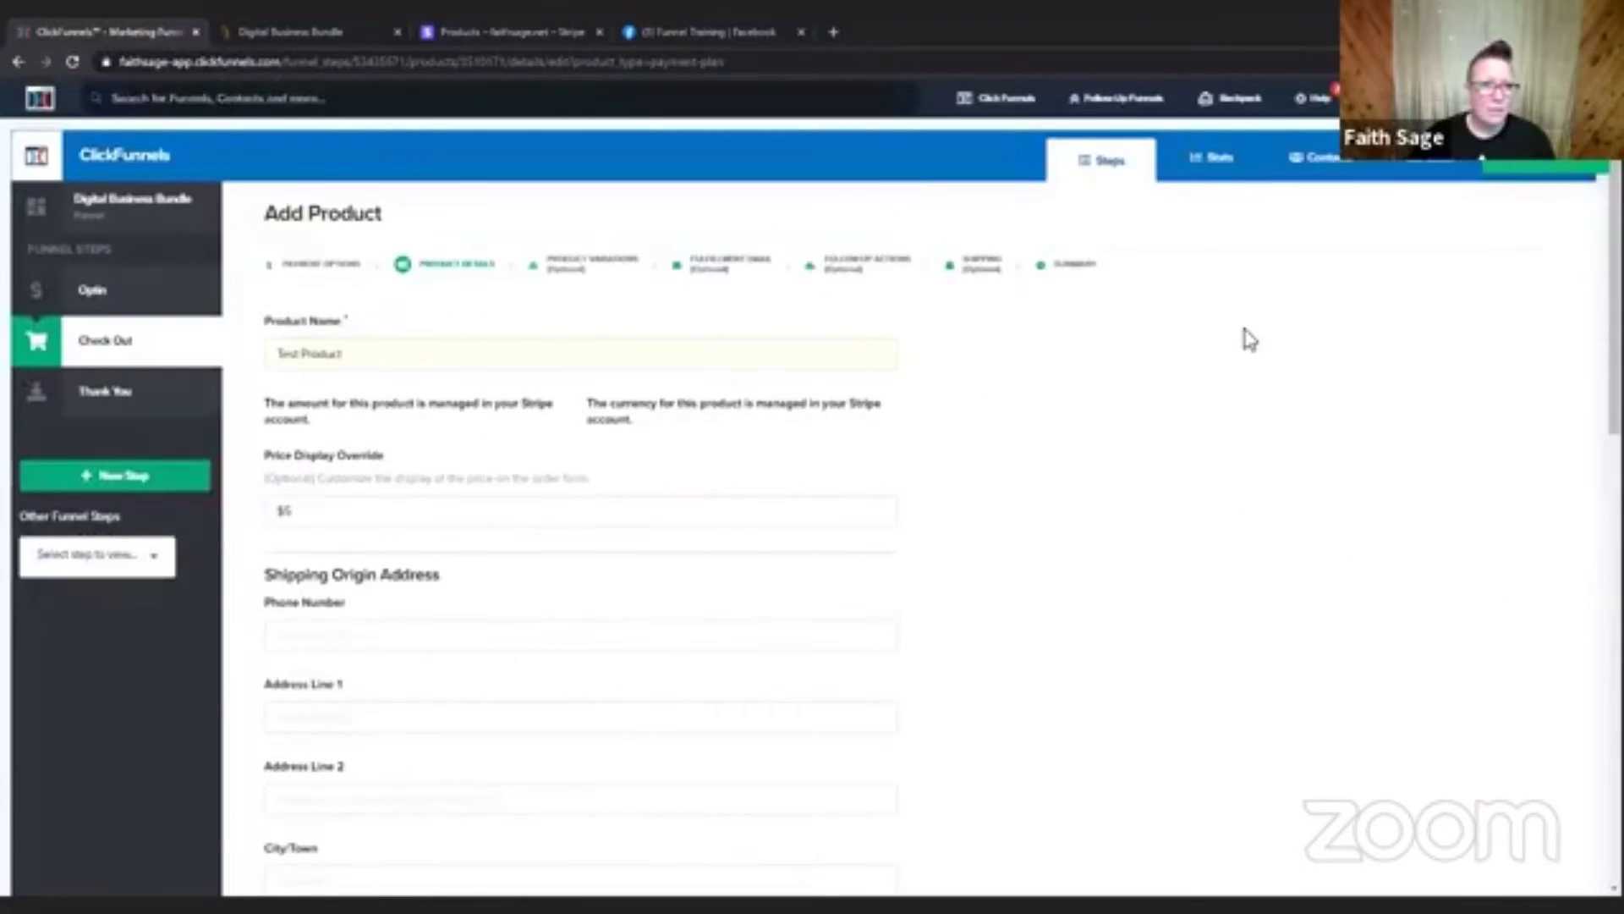
scroll(1247, 338, "down", 7)
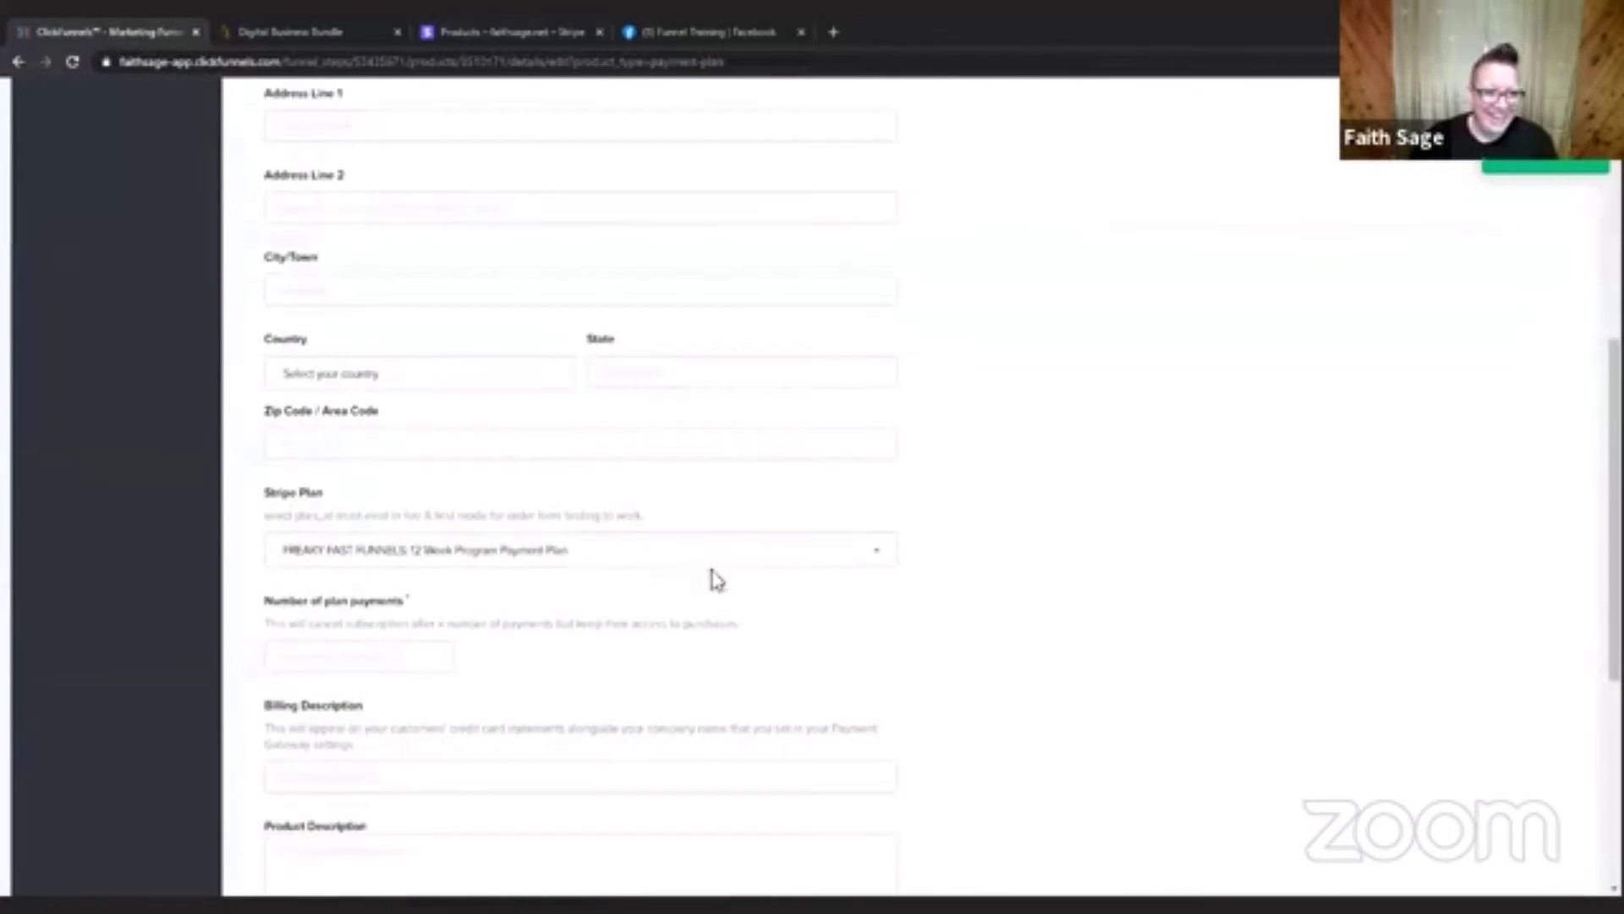
left_click(707, 554)
left_click(1184, 457)
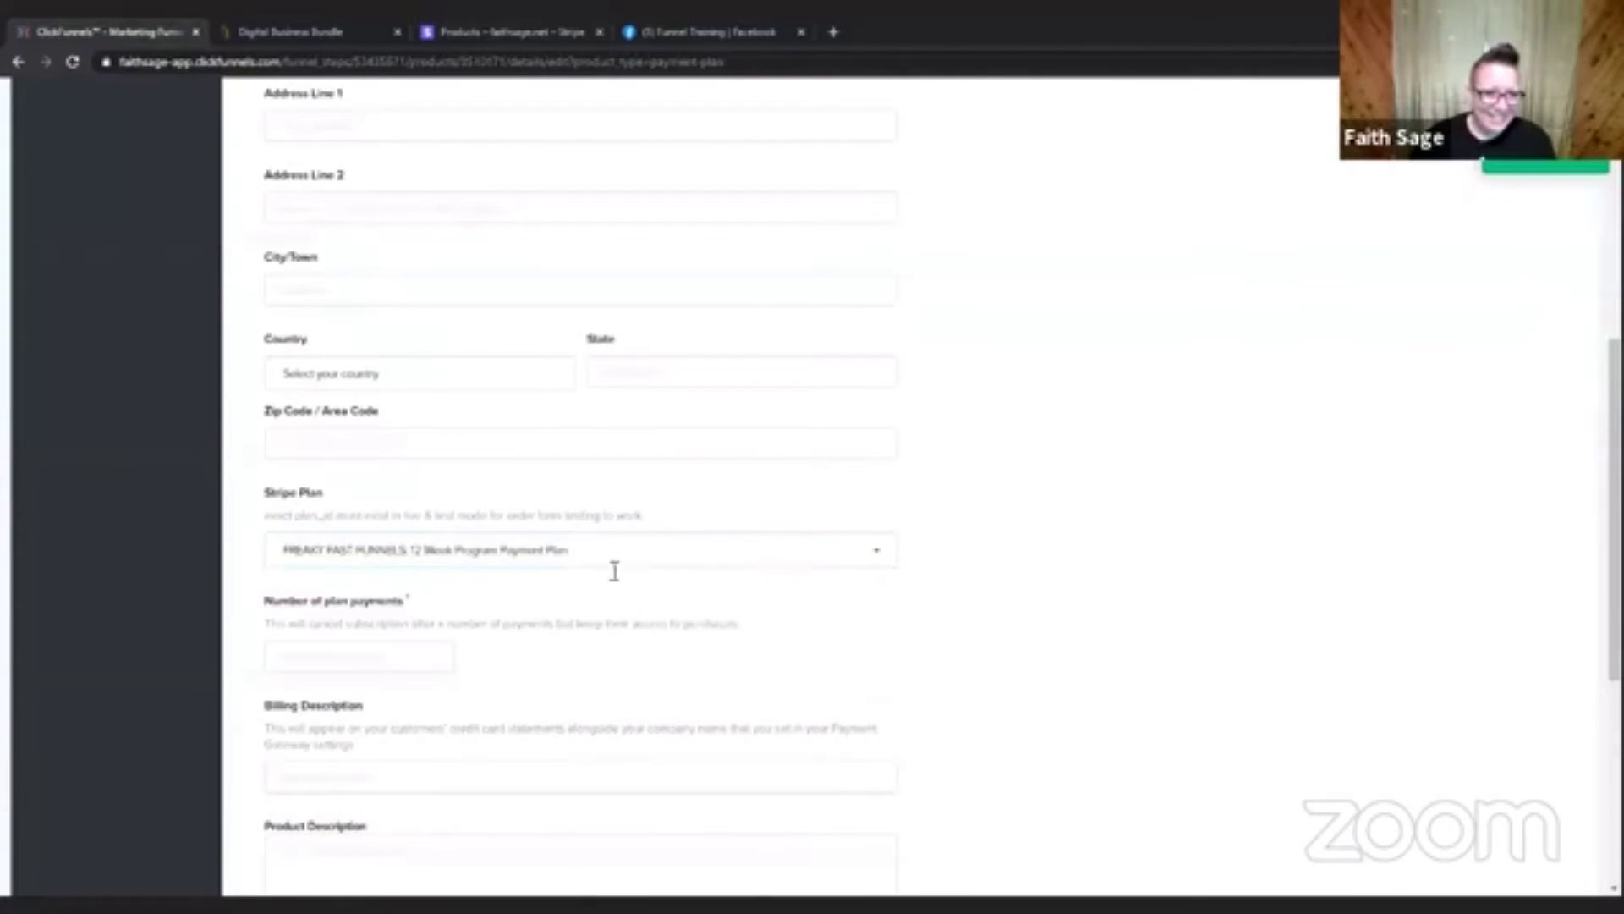
left_click(643, 553)
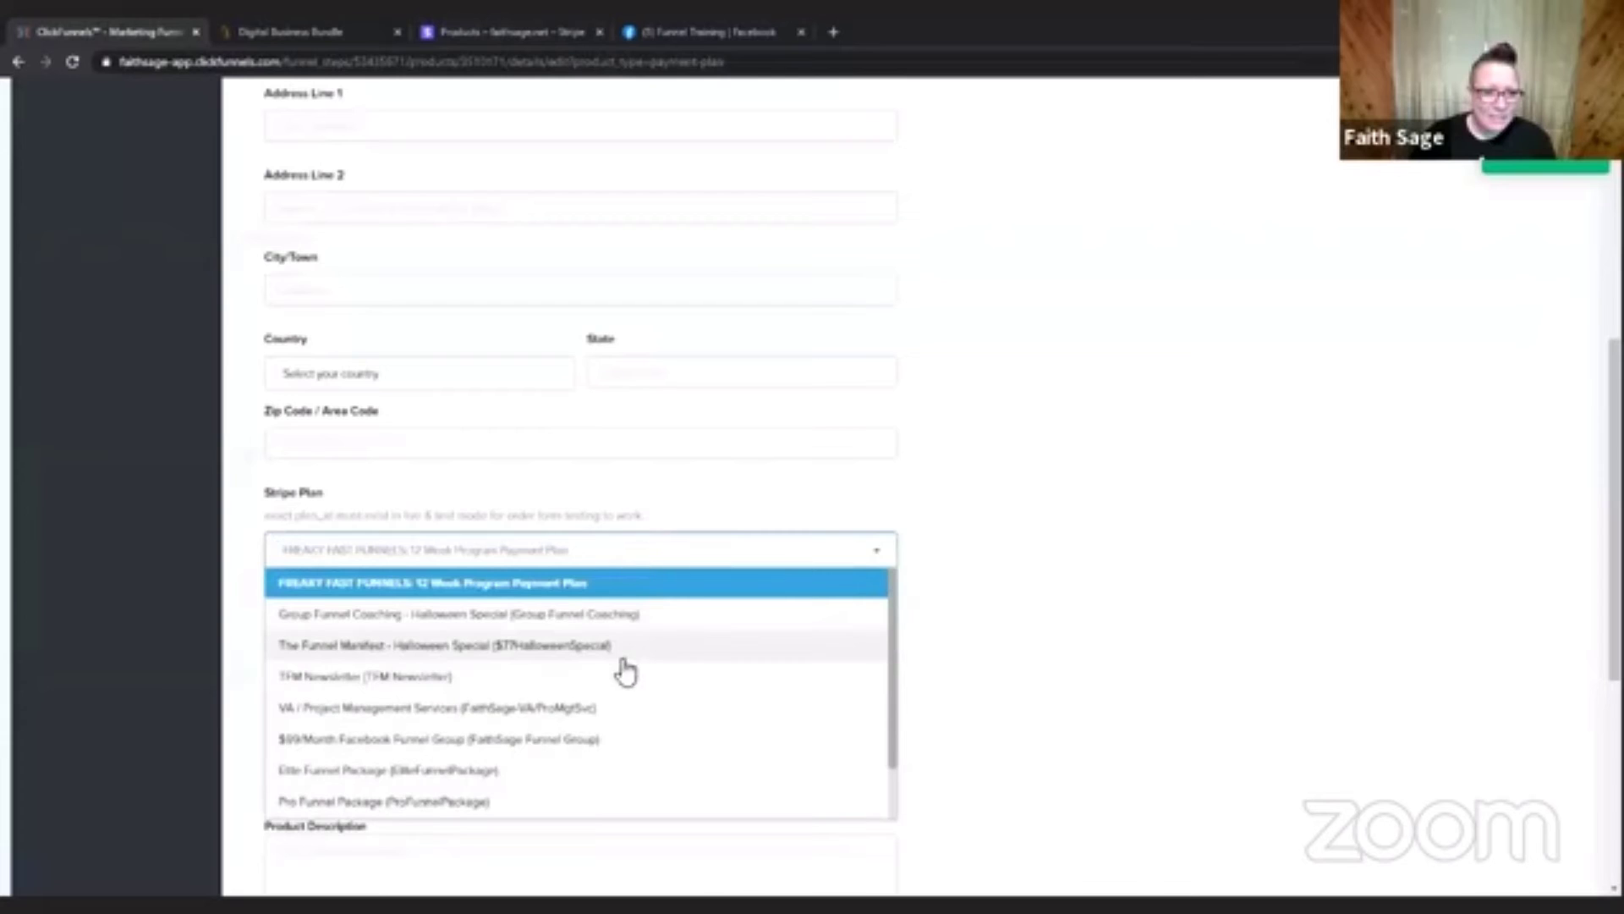
scroll(502, 721, "down", 1)
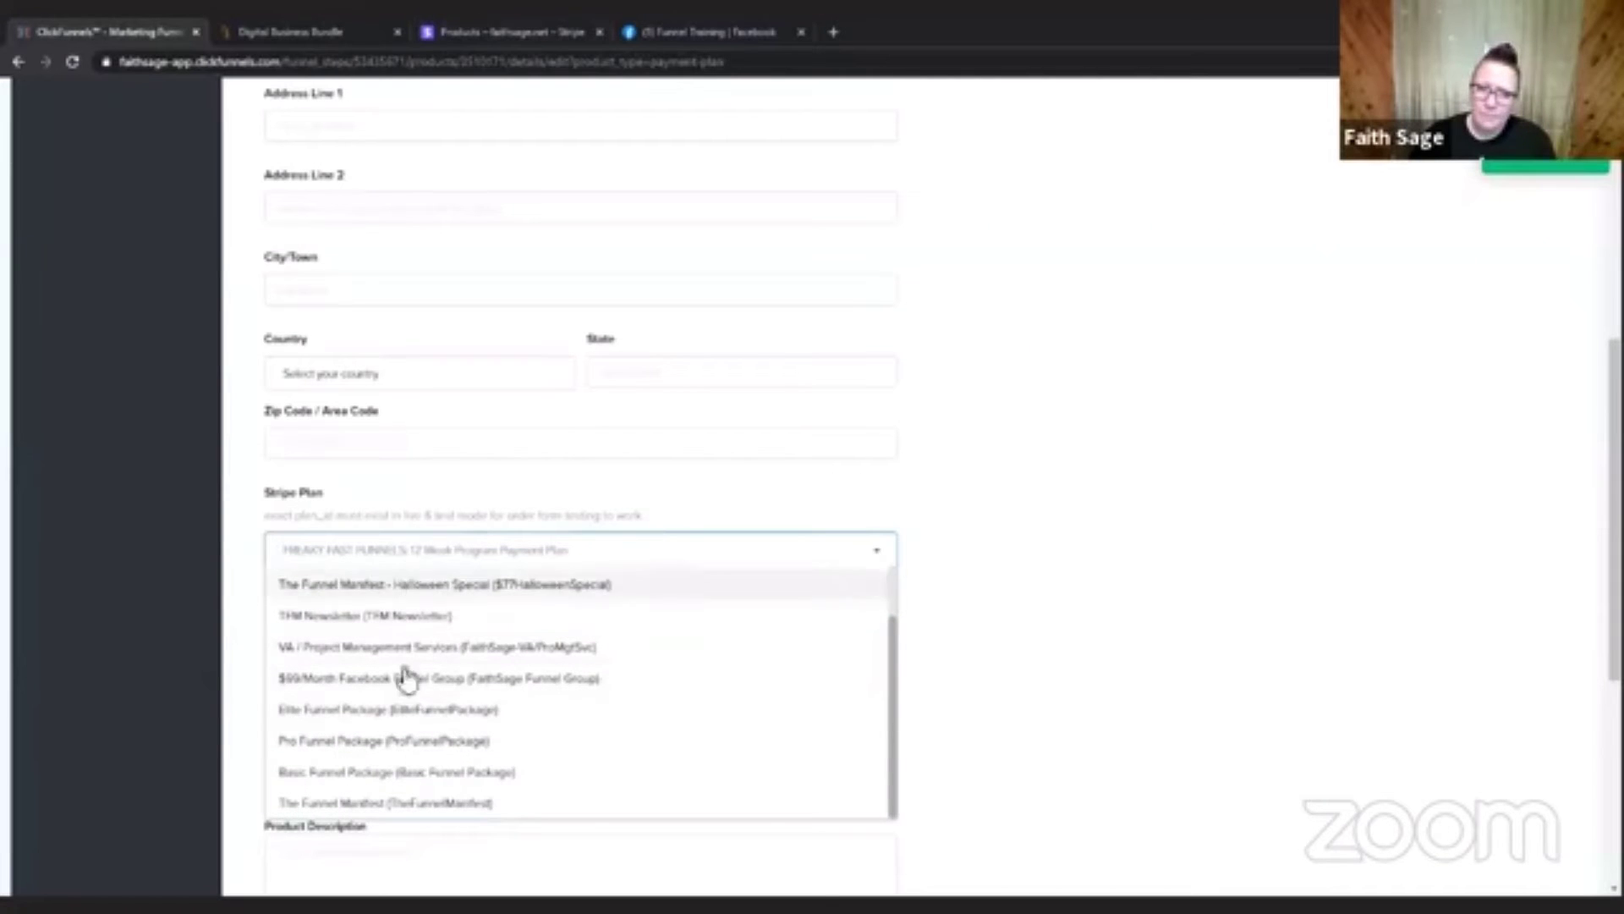
scroll(405, 783, "down", 3)
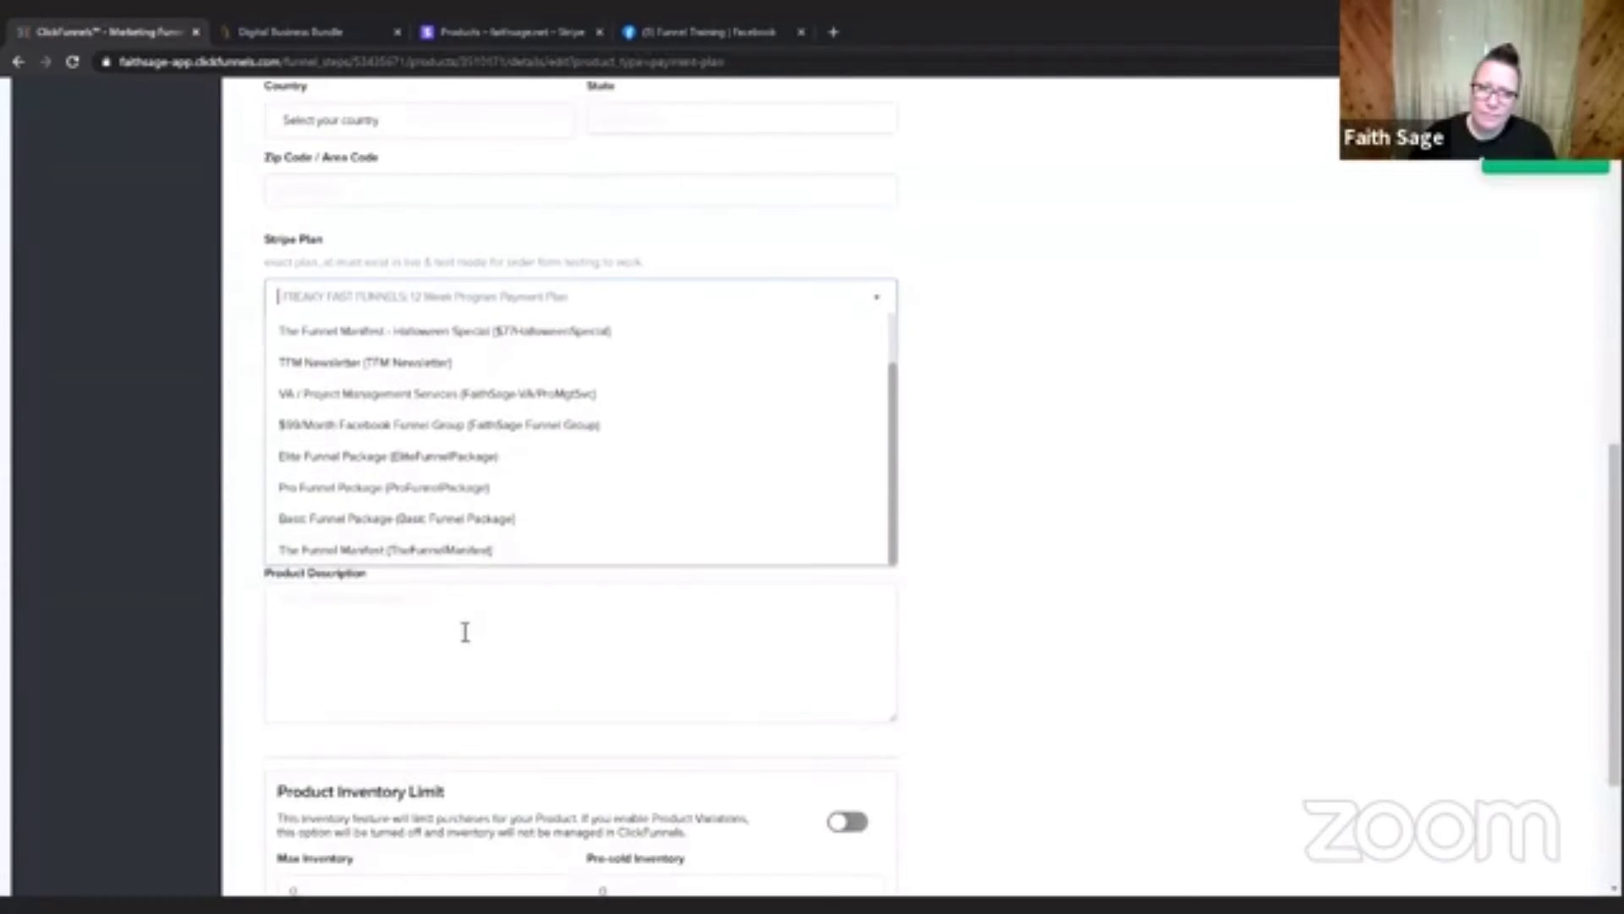
left_click(969, 440)
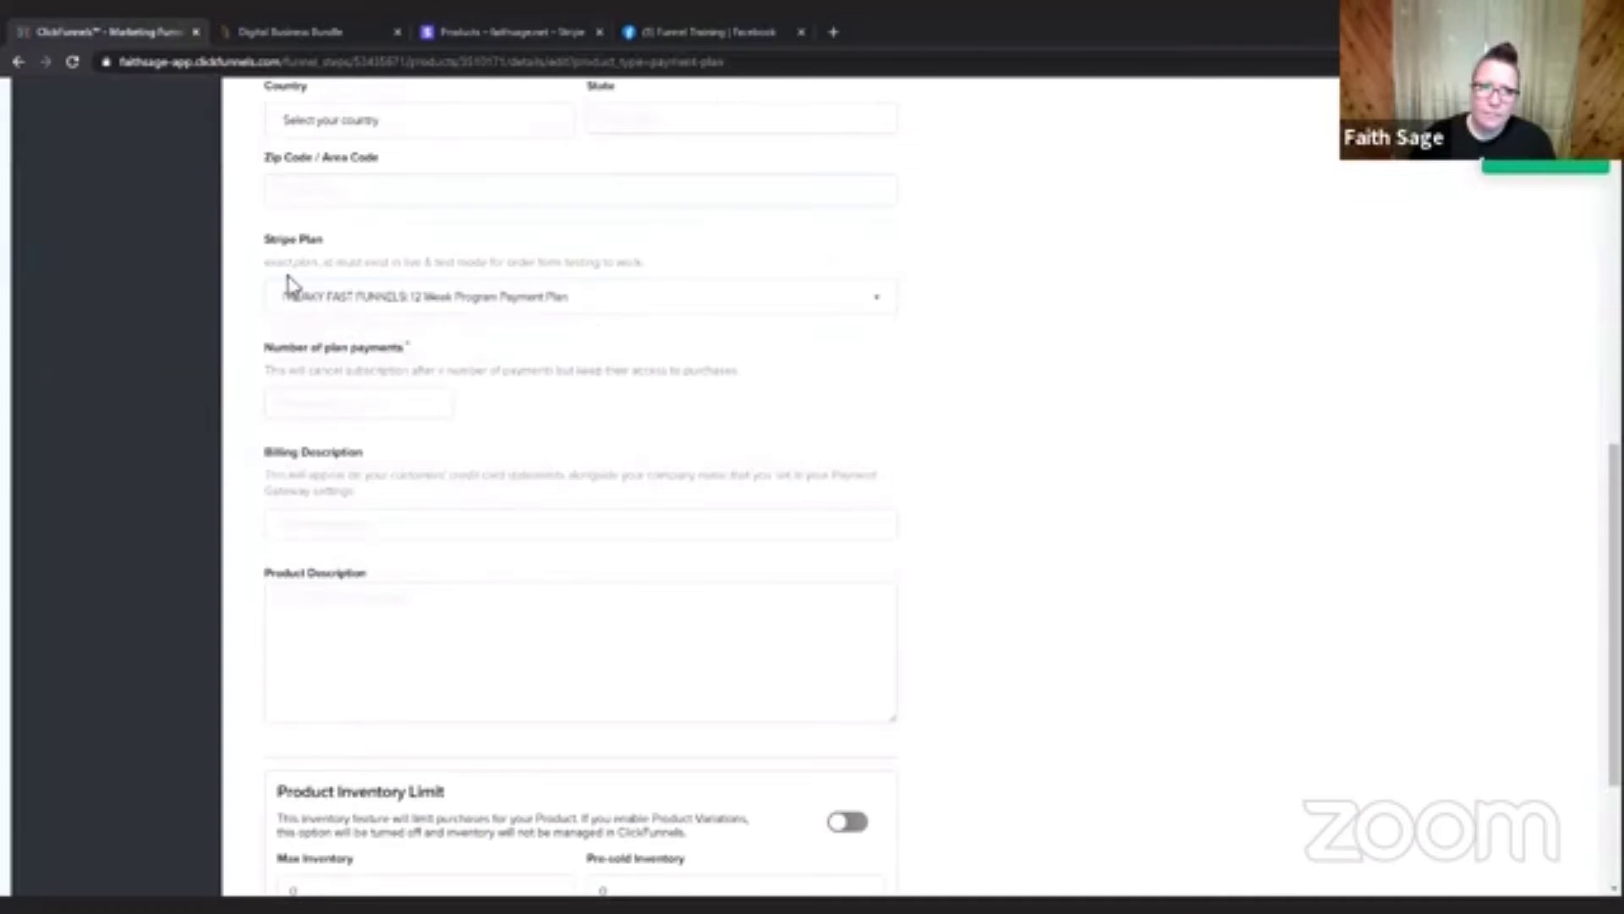
Switch to Stripe and examine Testing Product's details, including its product ID and pricing.
left_click(514, 34)
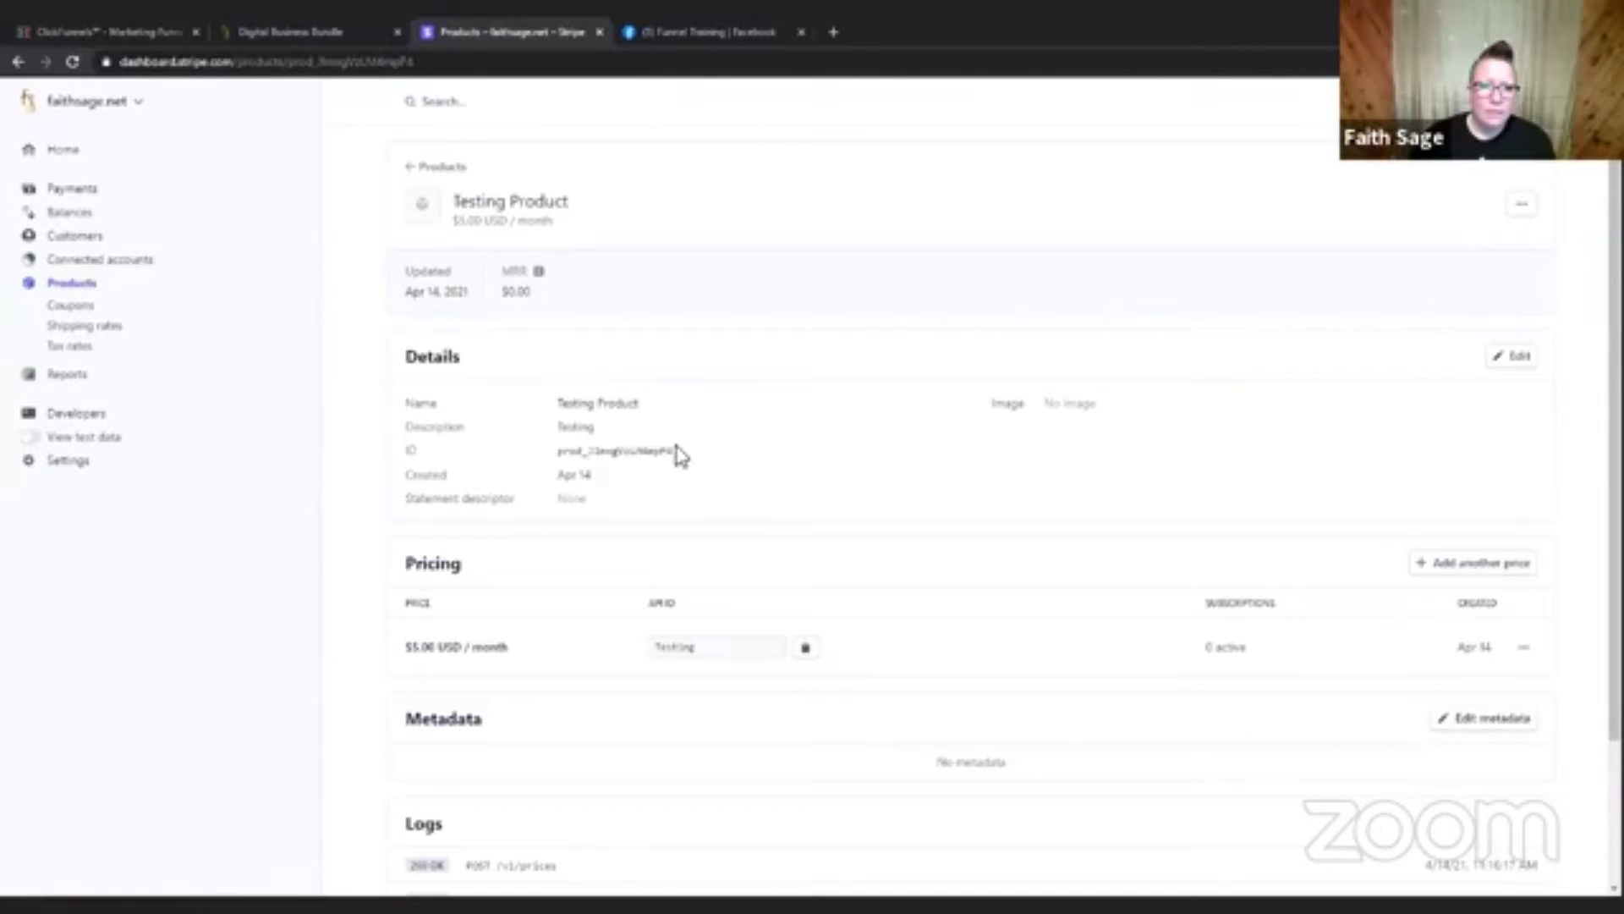
left_click_drag(672, 451, 592, 465)
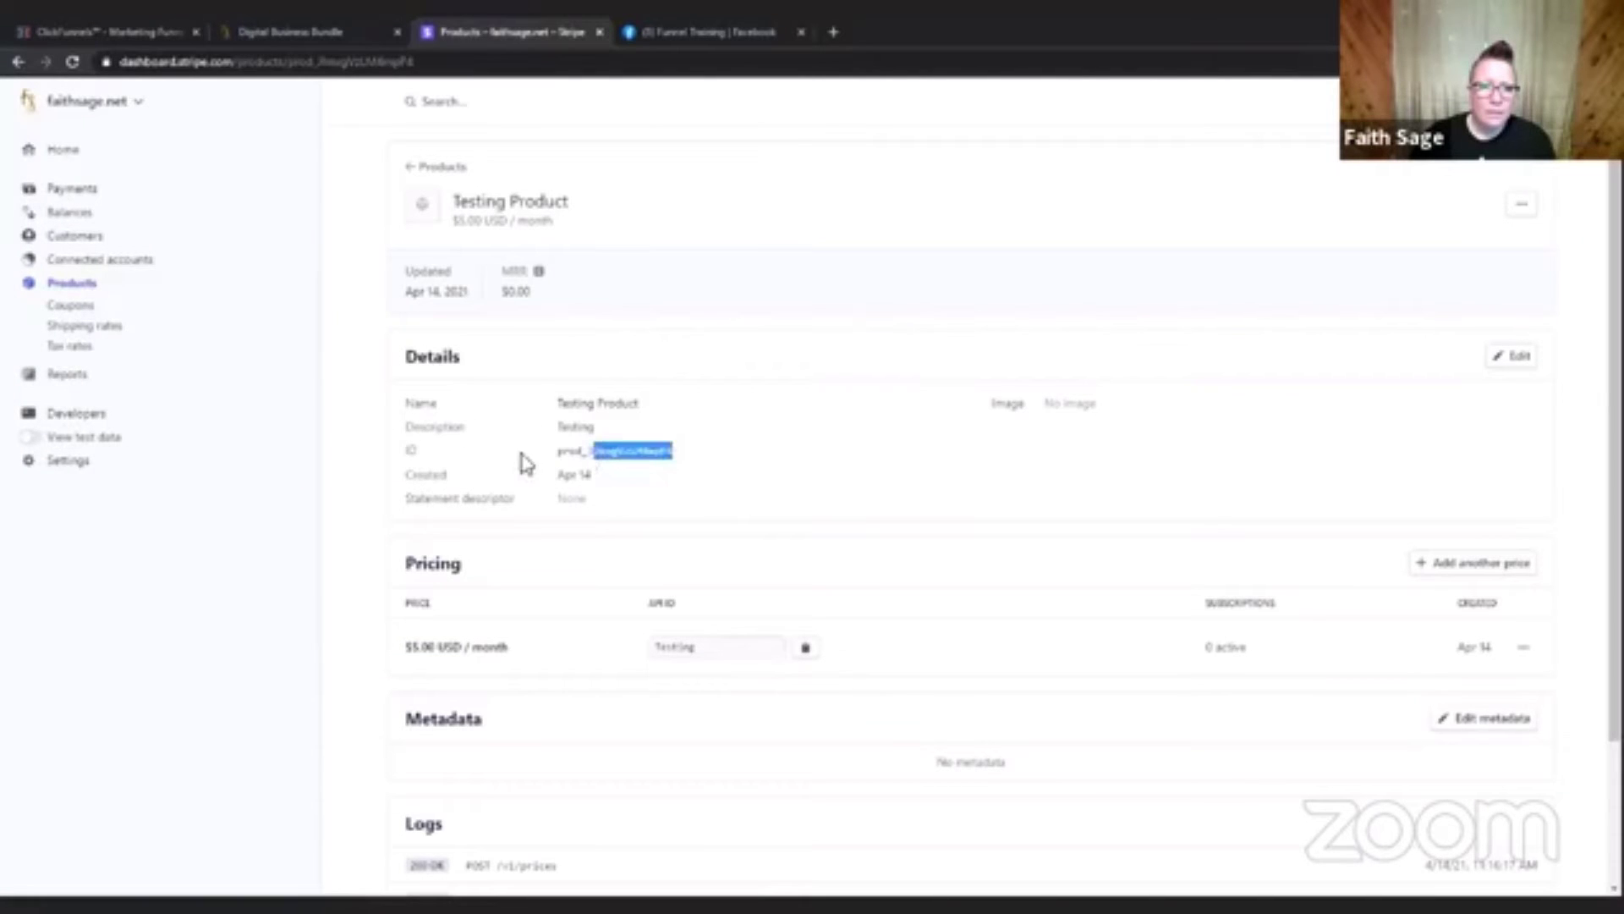
left_click(523, 463)
scroll(507, 457, "down", 2)
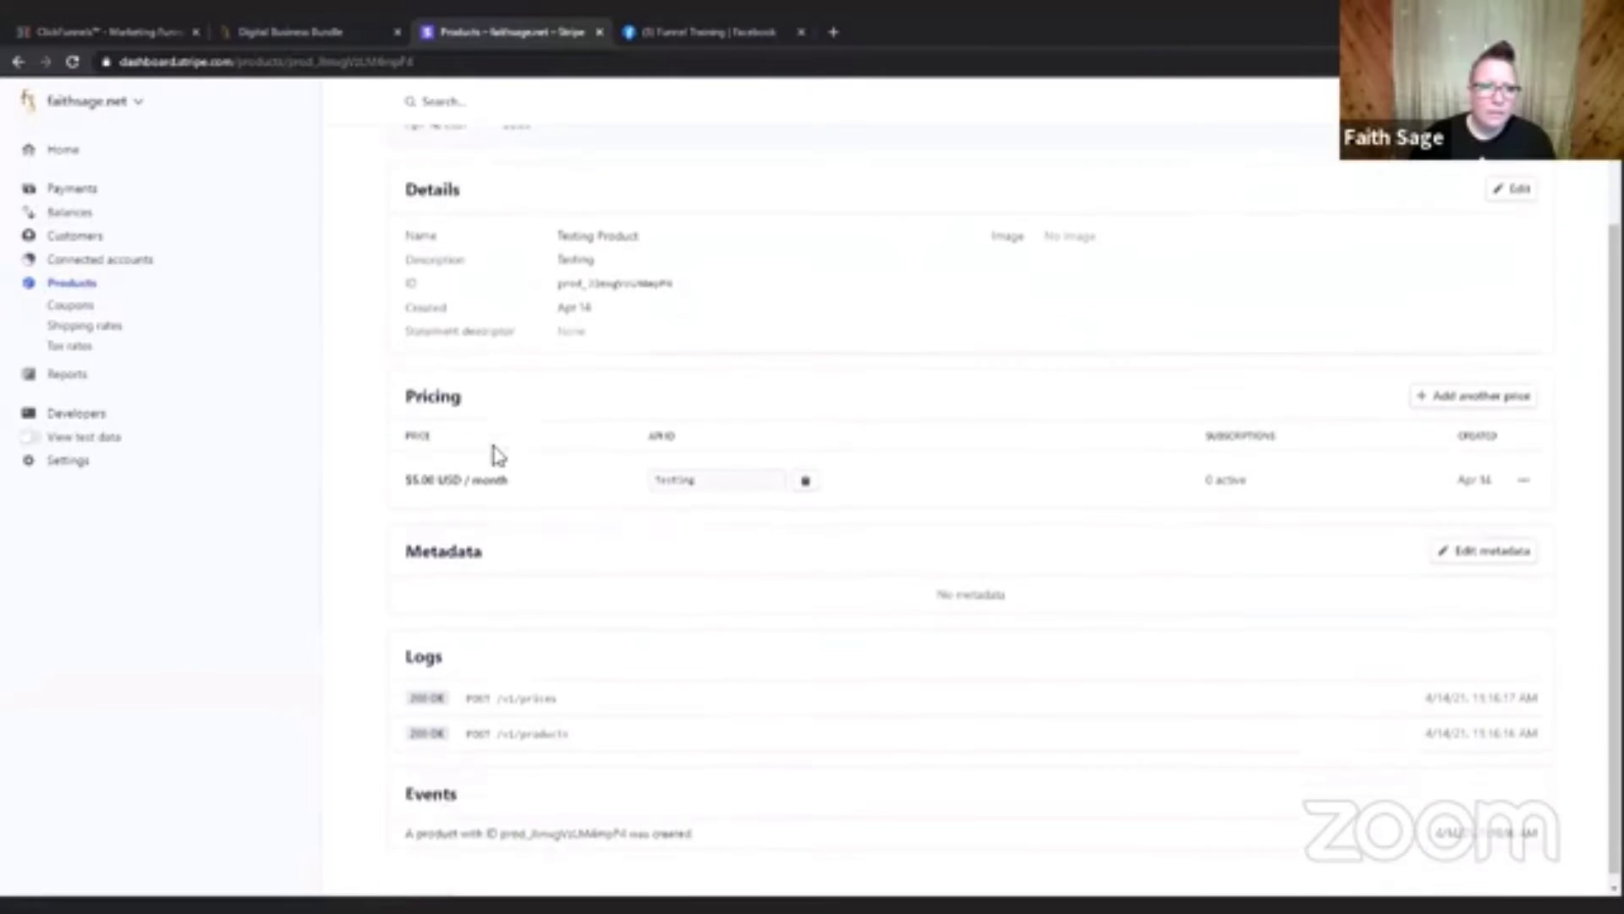
Edit Testing Product from the Stripe product list, set its price description to "Testing Product" and save the product.
left_click(52, 282)
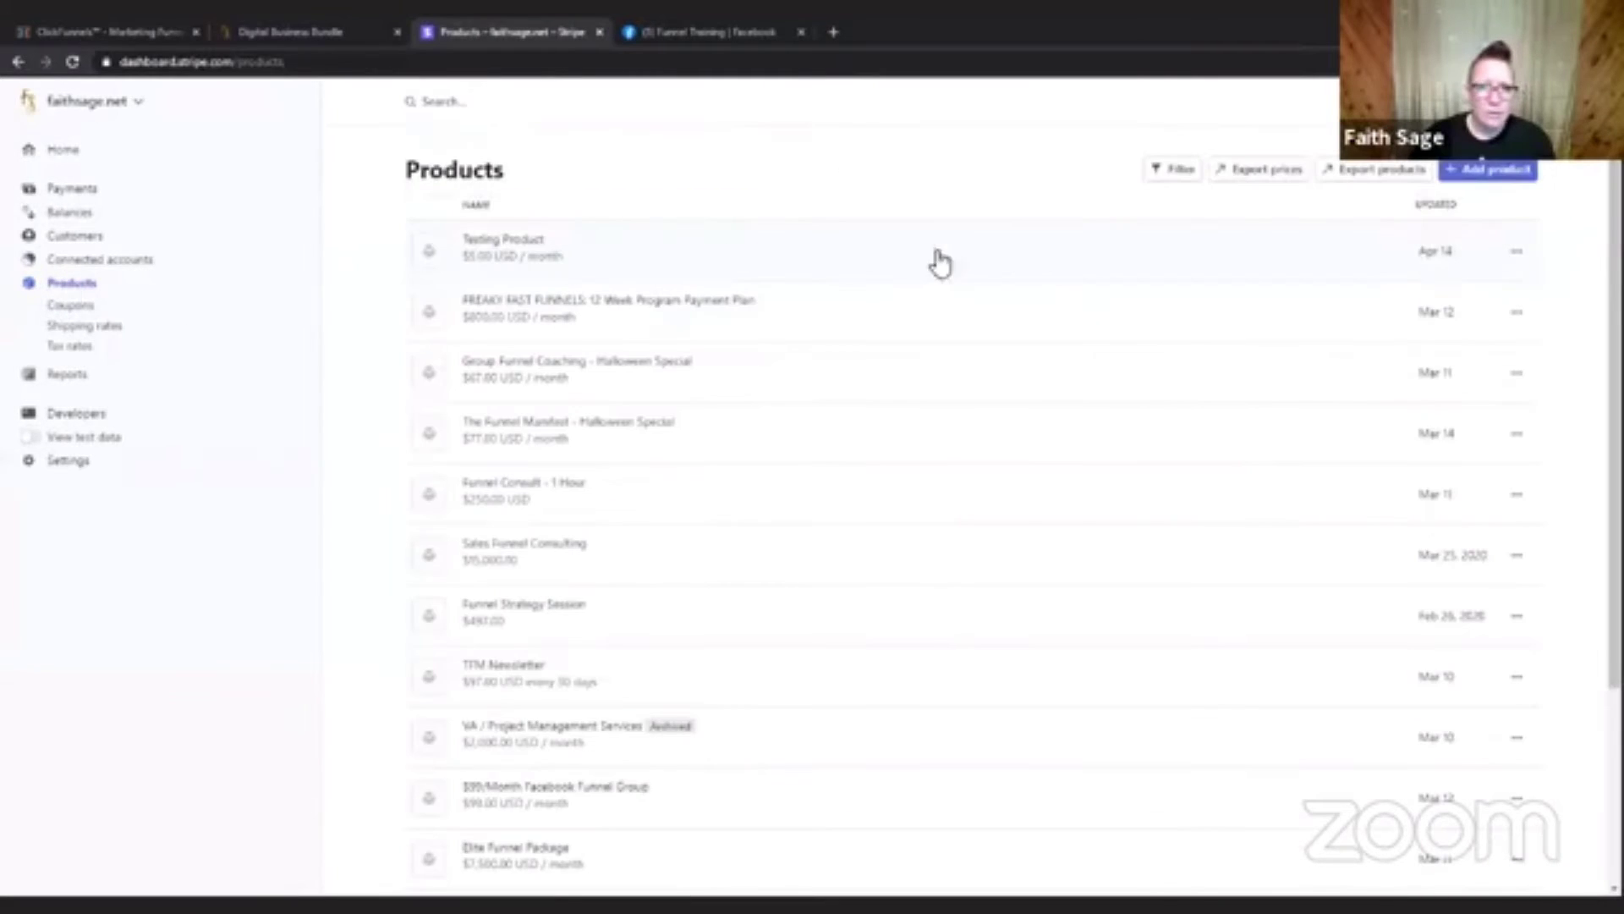
left_click(1516, 250)
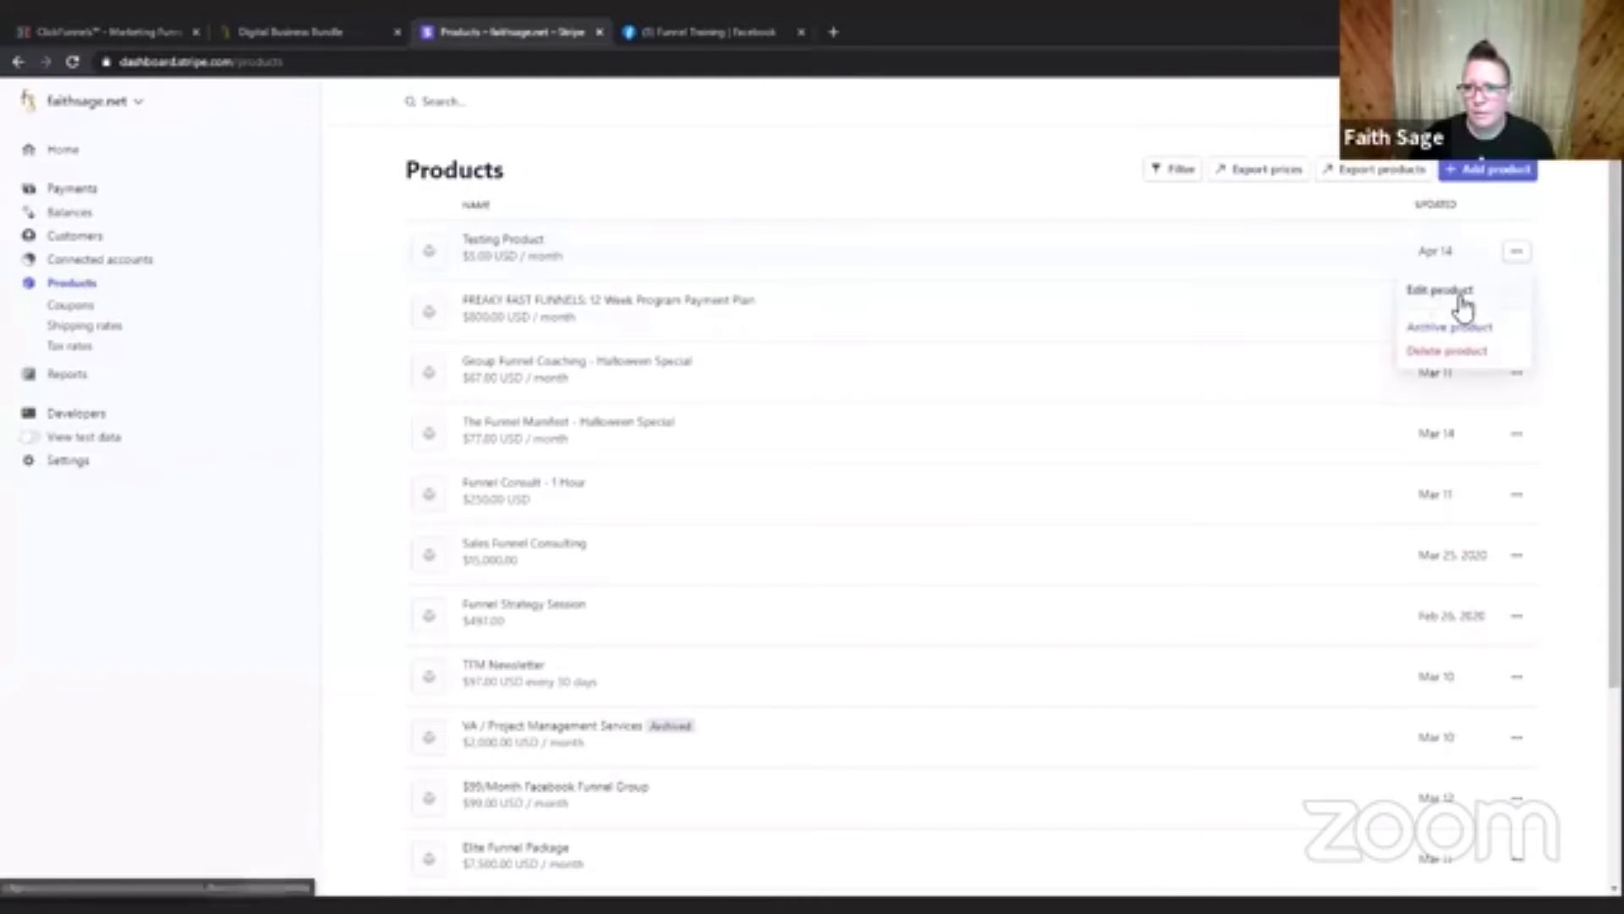
left_click(1452, 293)
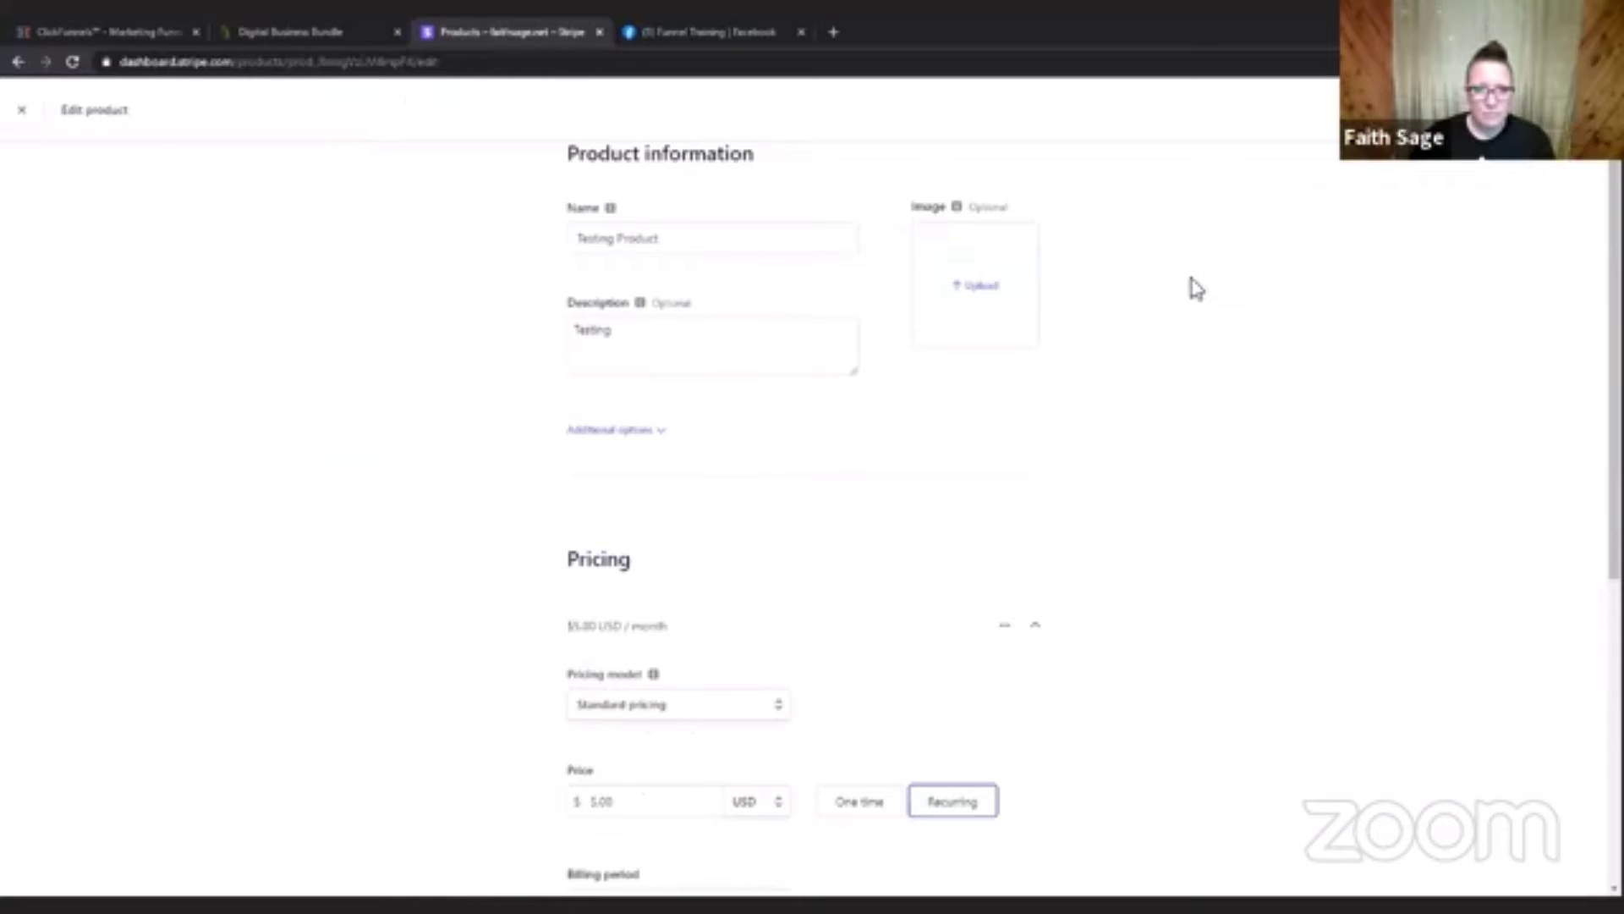
scroll(1241, 499, "down", 1)
scroll(1241, 498, "down", 3)
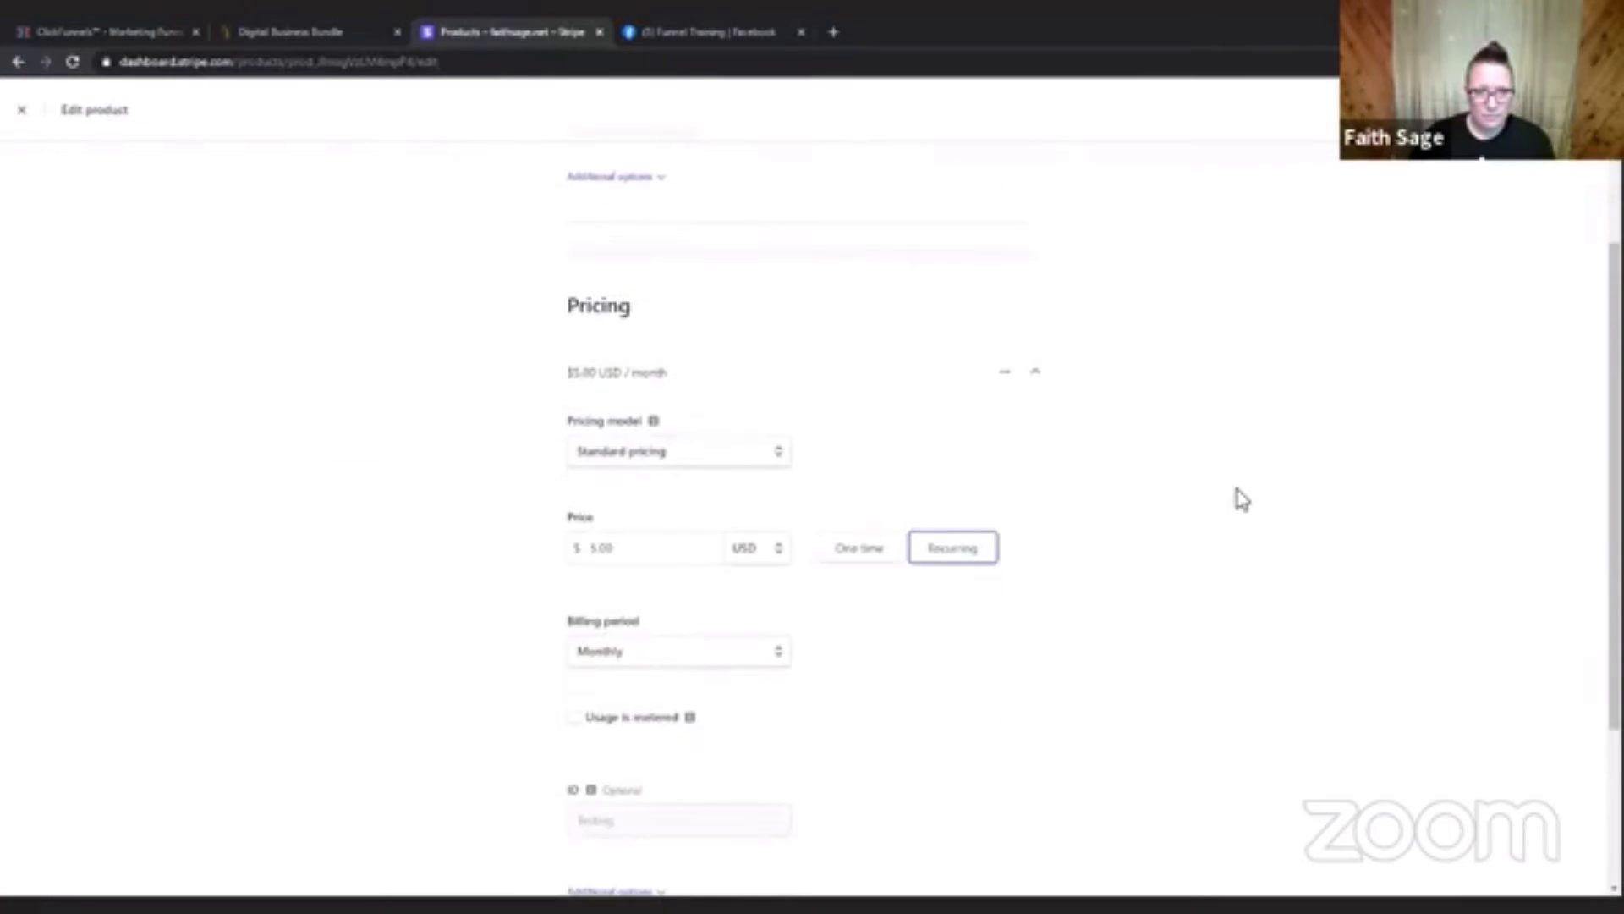
scroll(1053, 641, "down", 3)
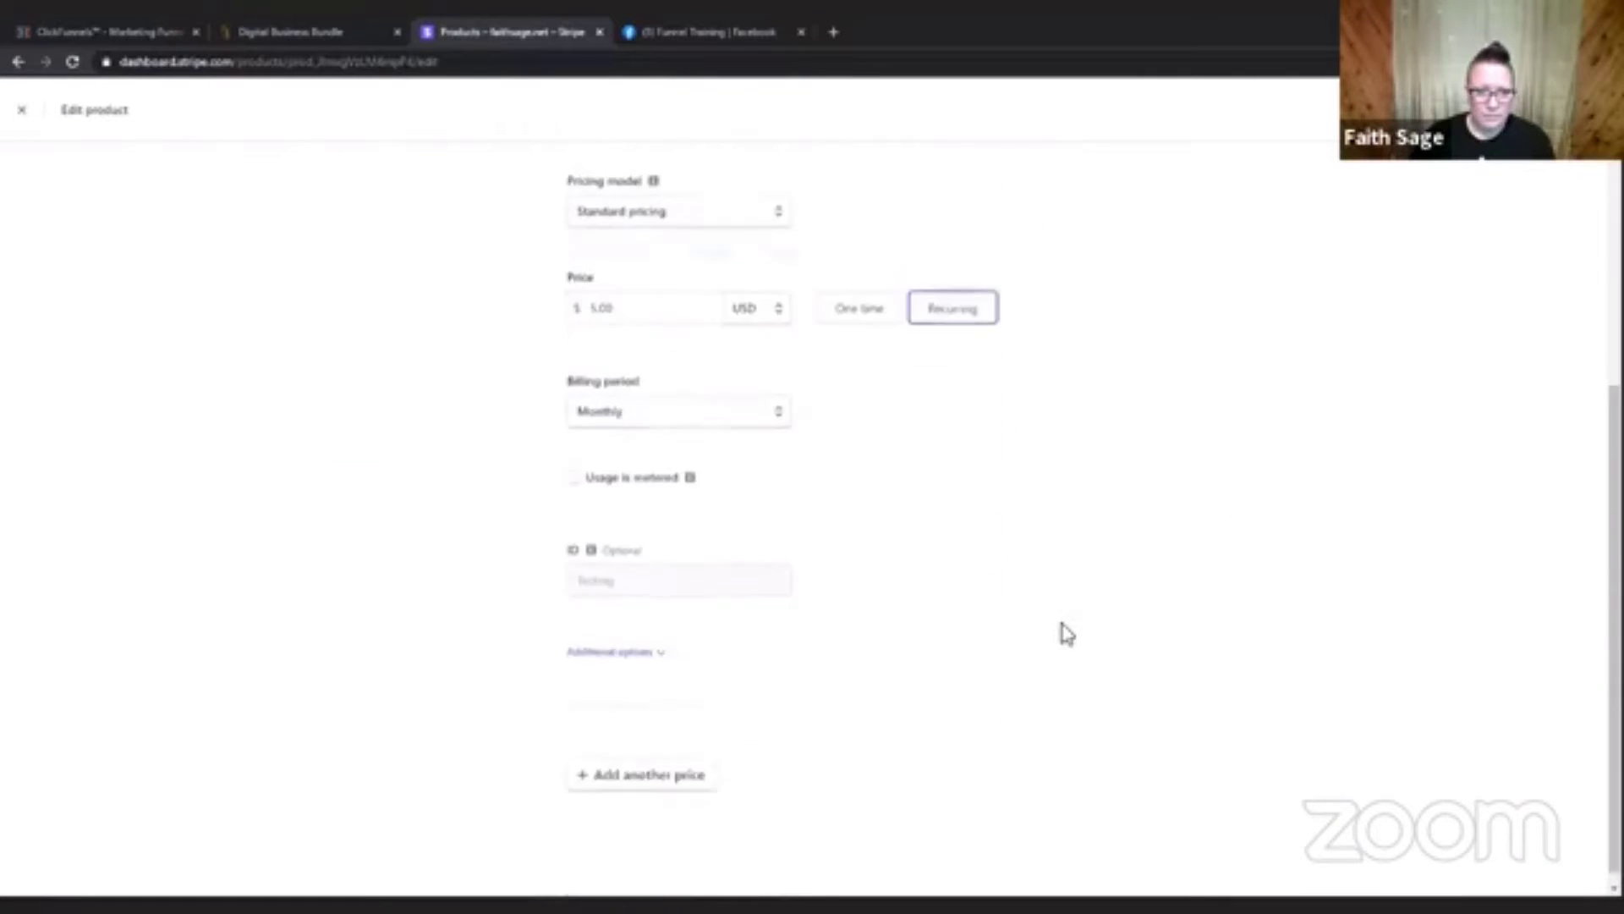
left_click(626, 638)
scroll(998, 600, "down", 2)
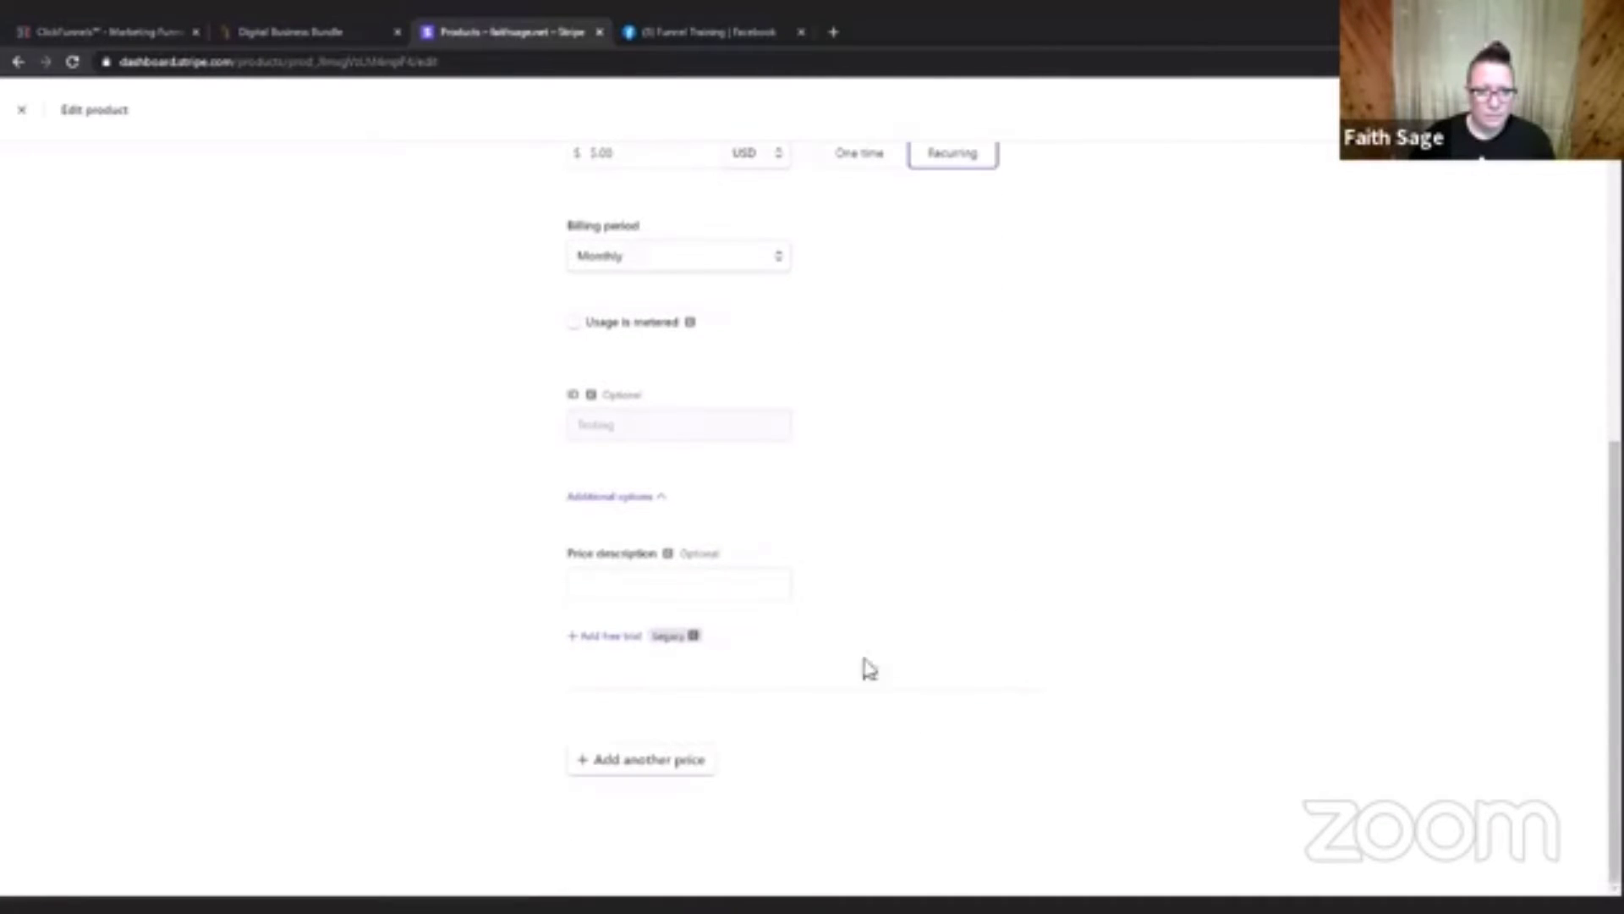
left_click(619, 586)
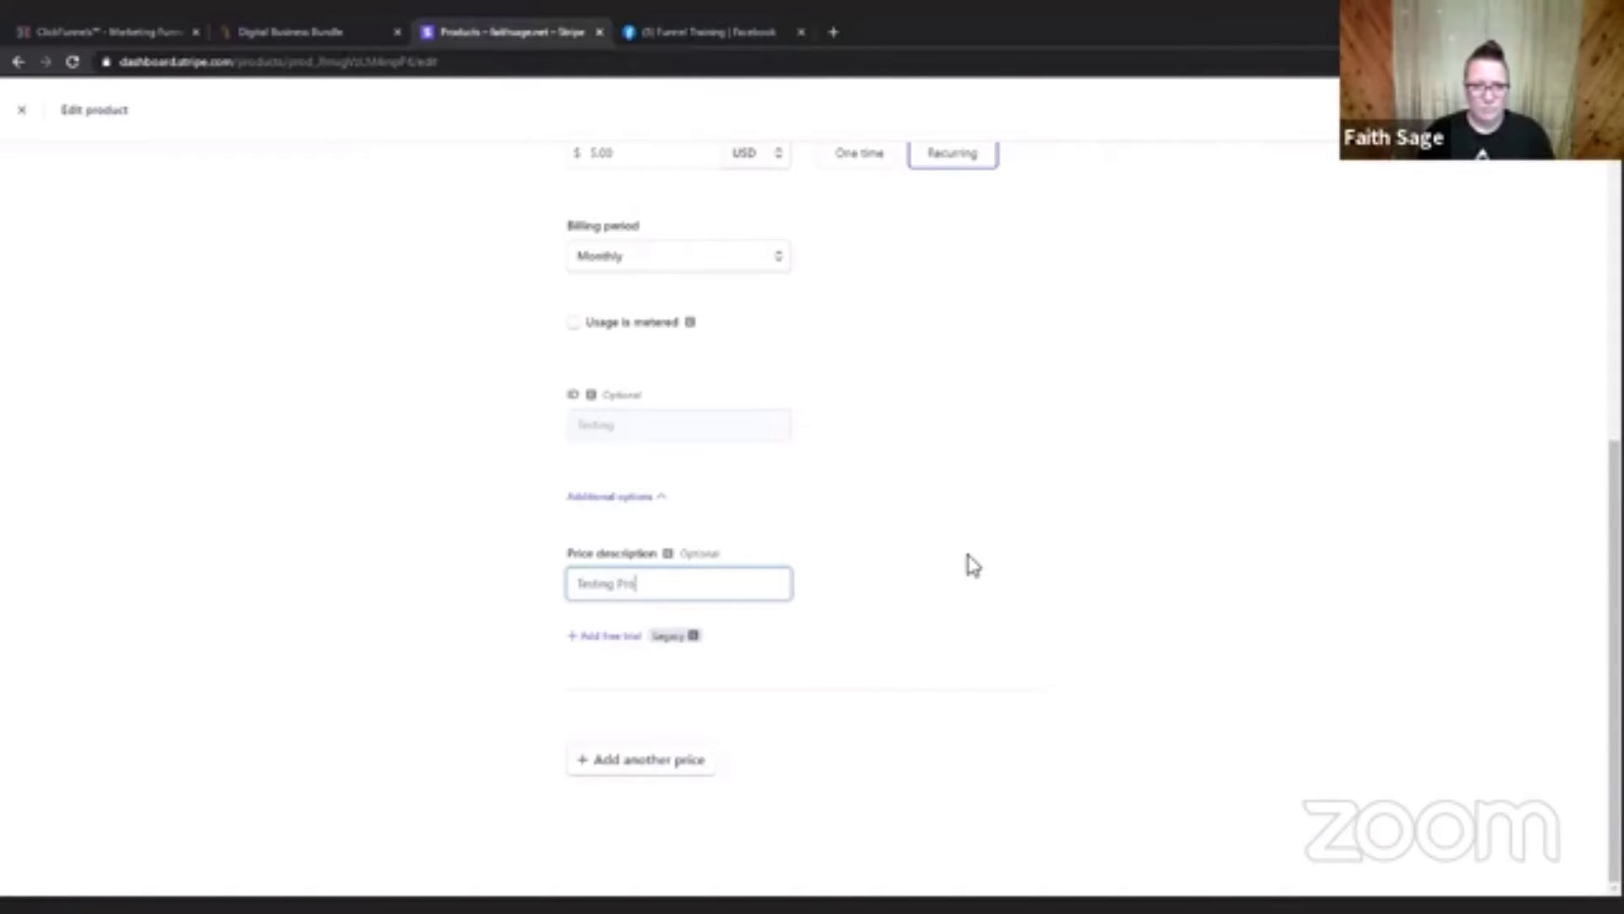
type("Testing Product")
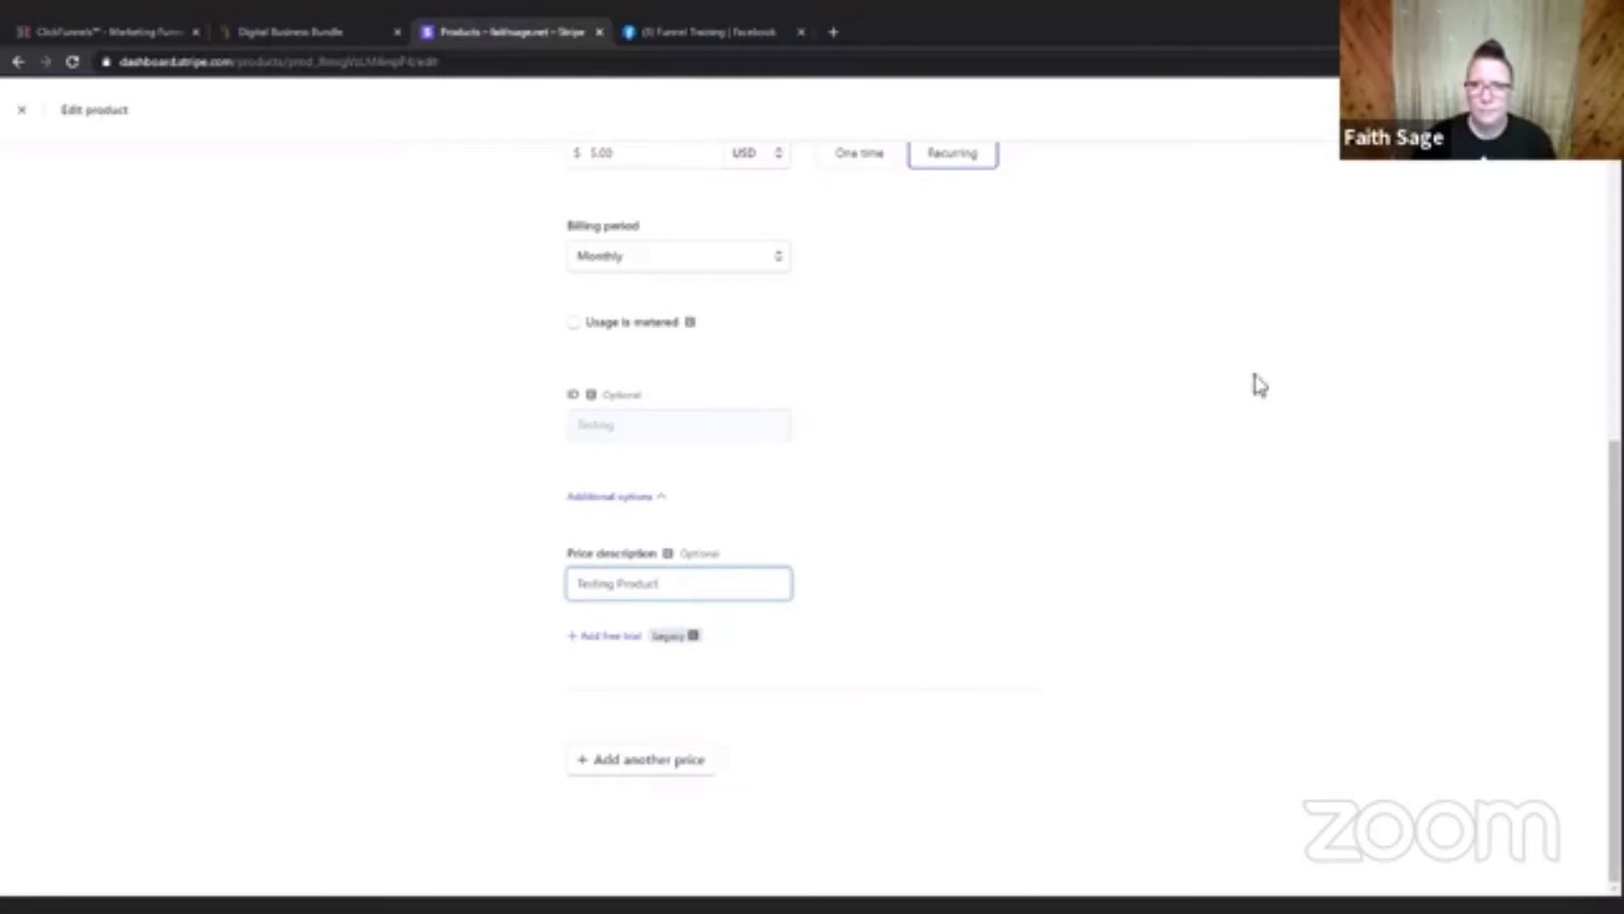
left_click(1549, 112)
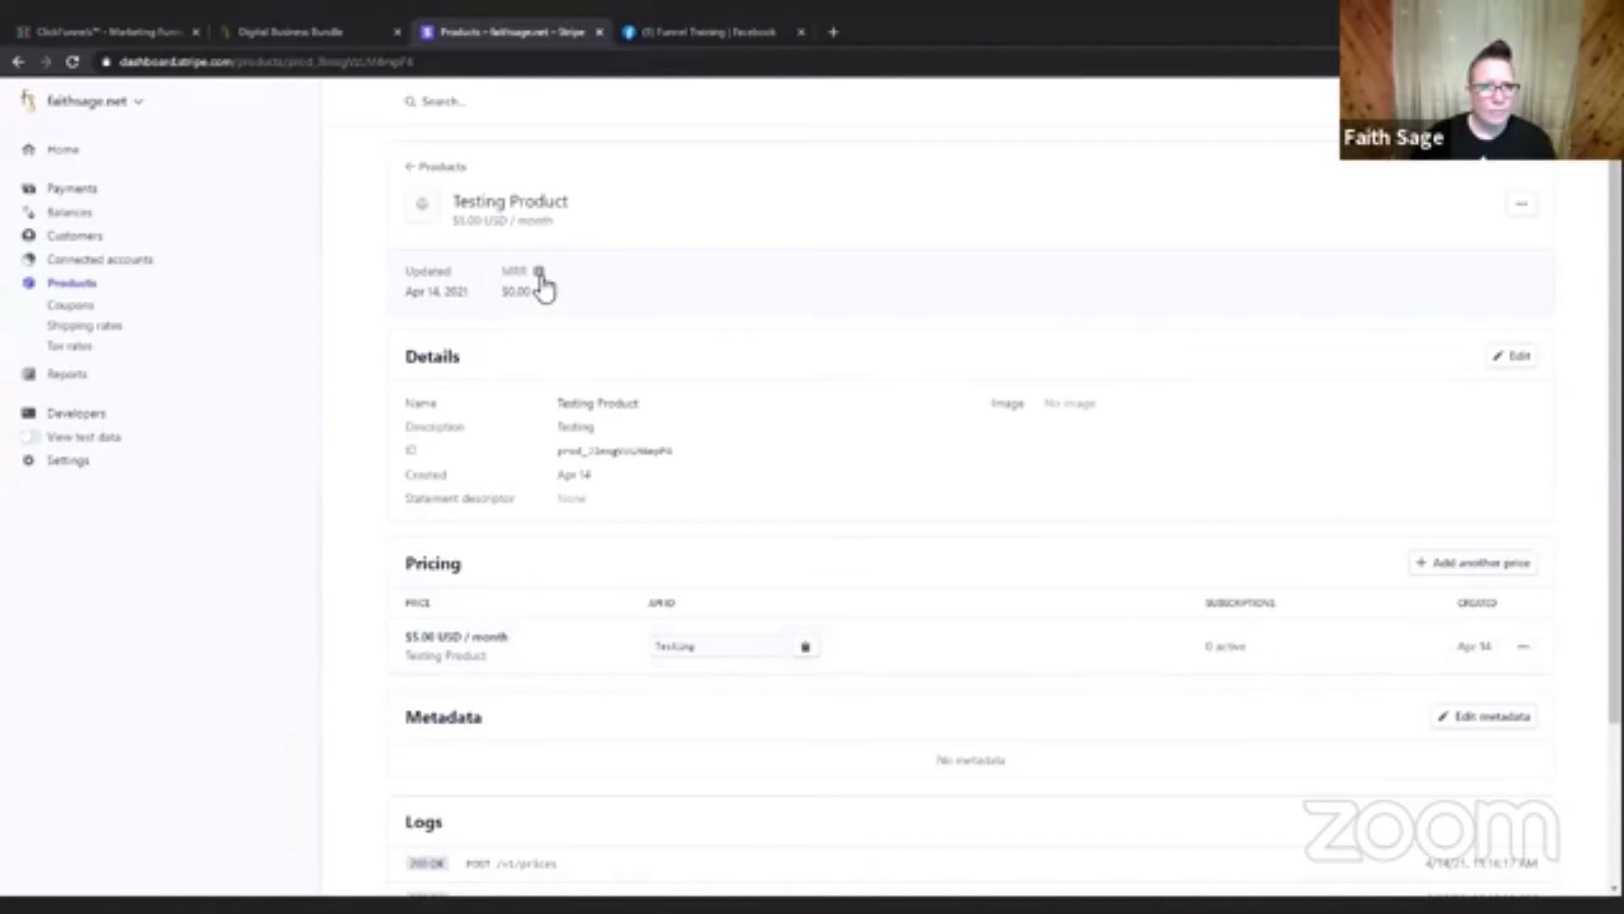
Switch back to ClickFunnels and recheck the Stripe Plan options for Testing Product without choosing one.
mouse_move(542, 287)
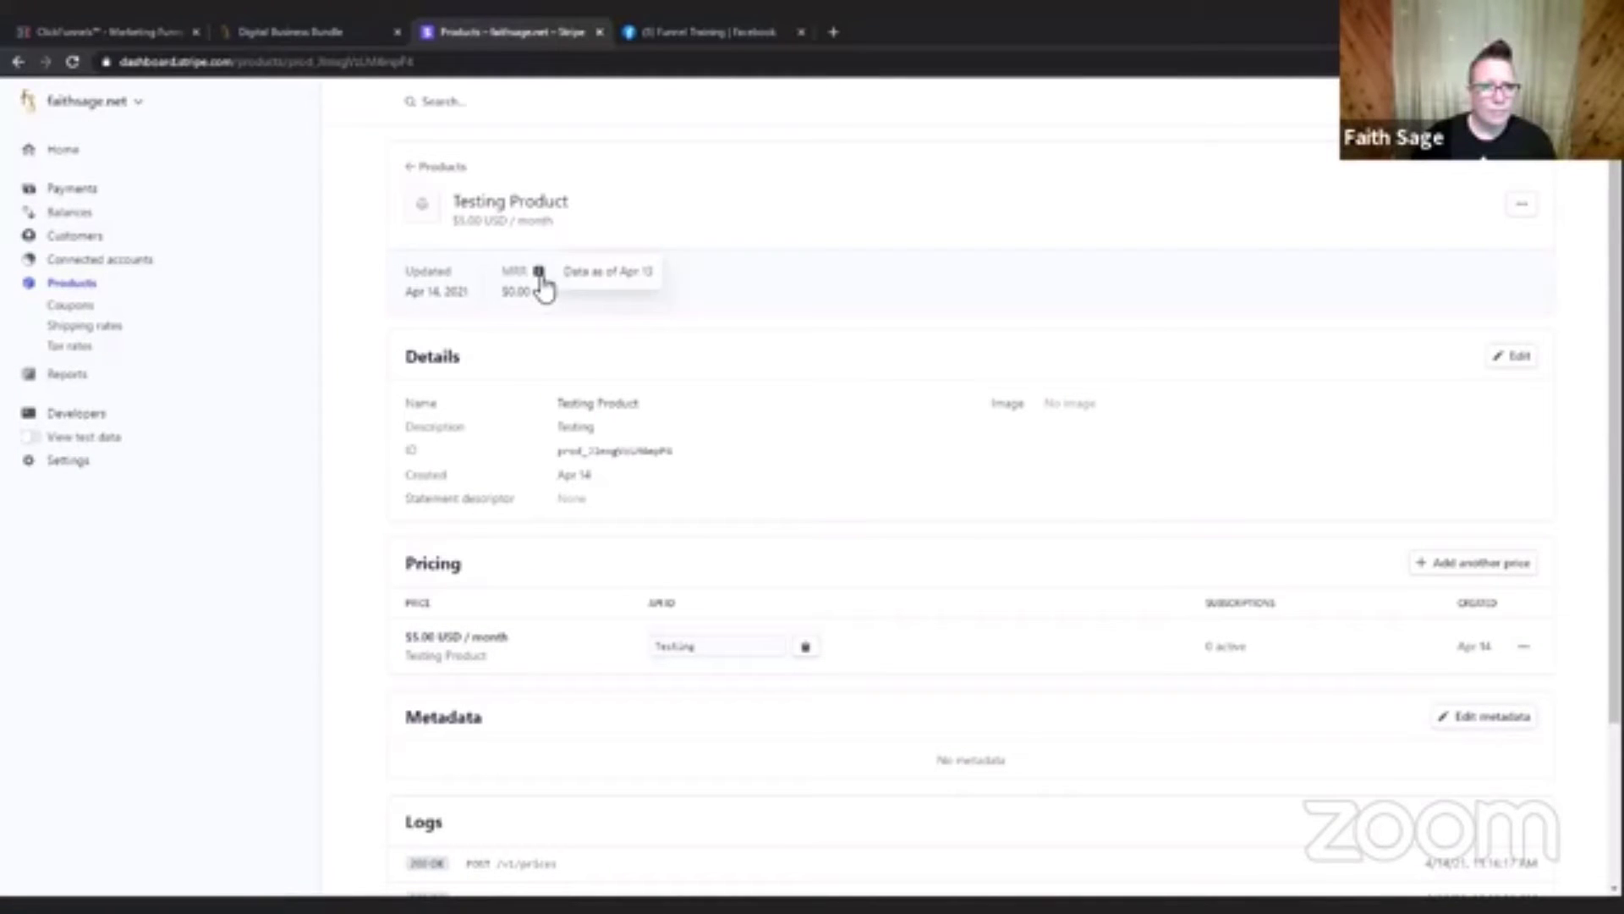
left_click(144, 31)
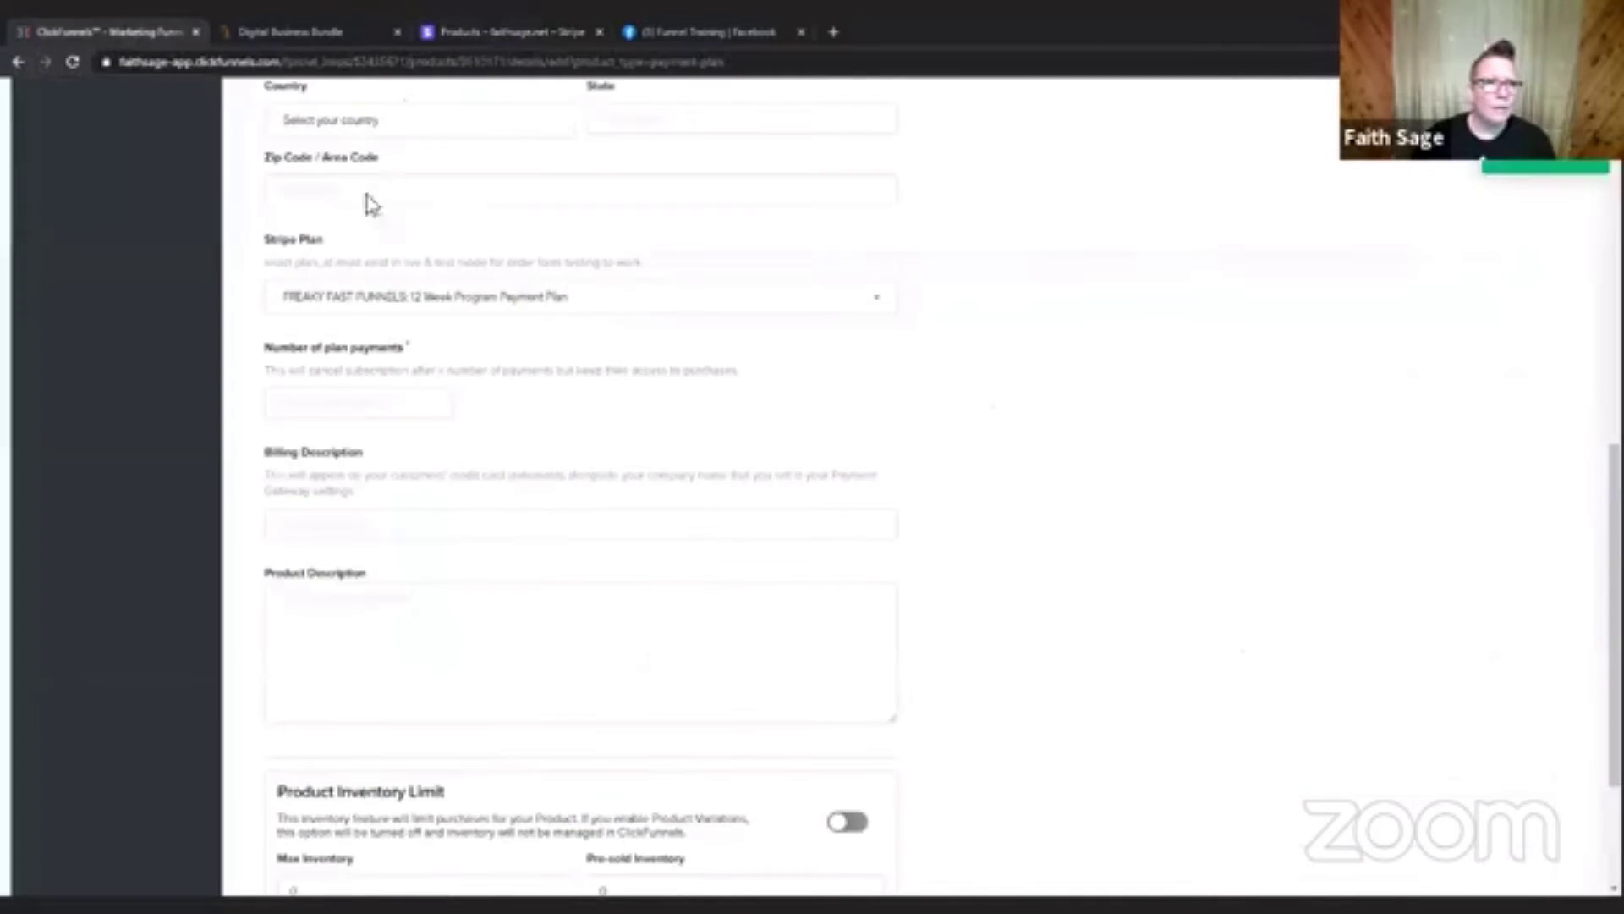
left_click(590, 315)
scroll(719, 445, "down", 1)
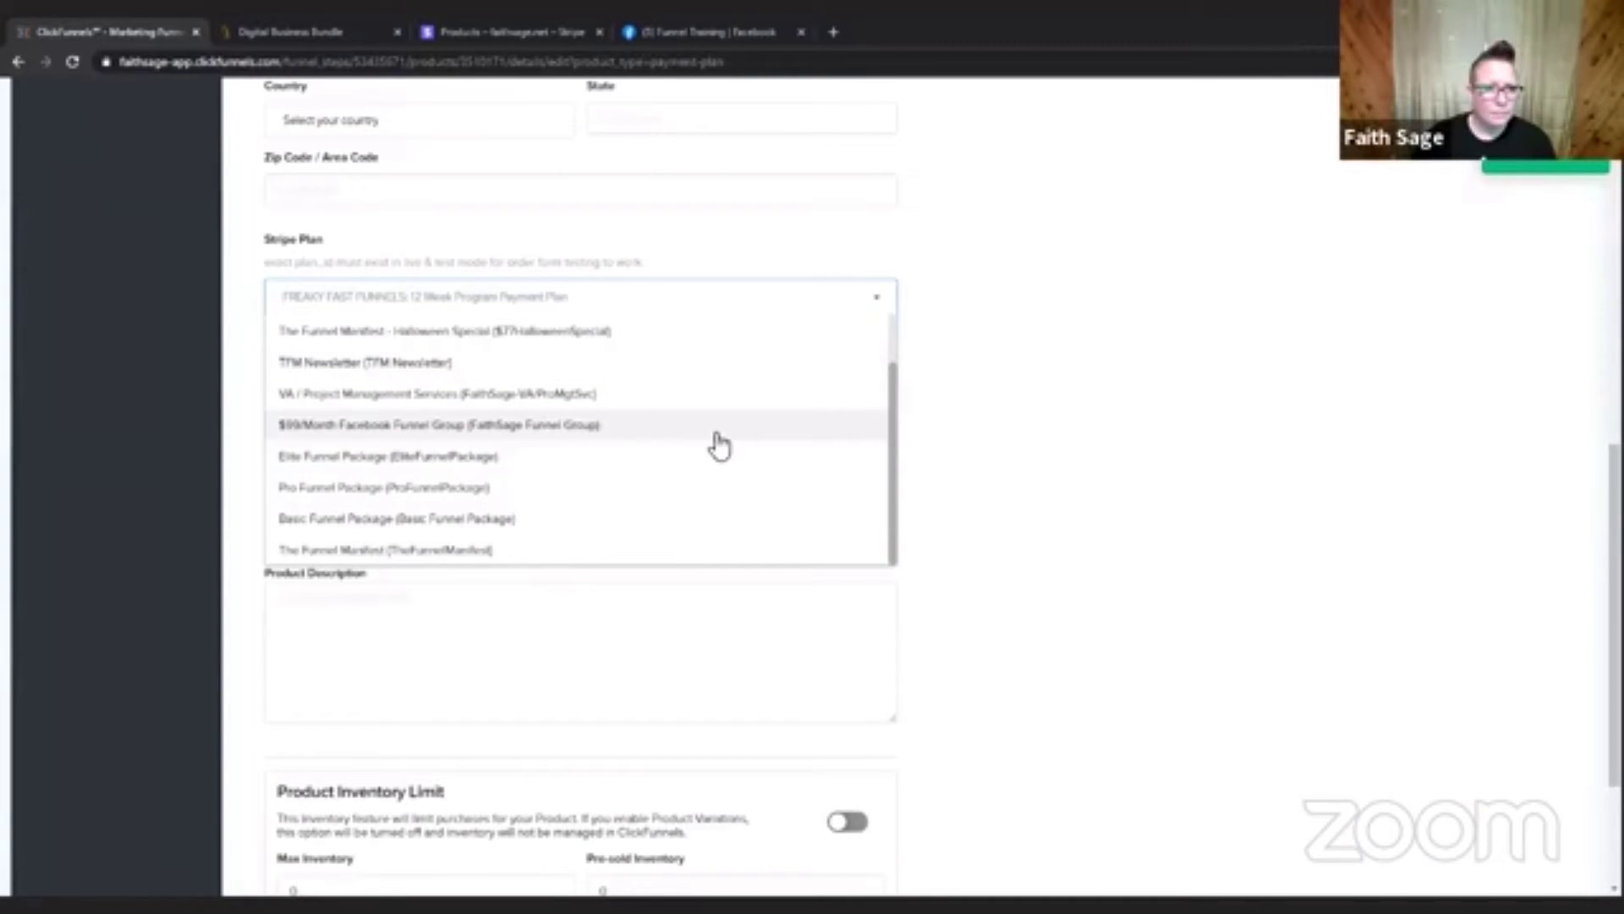
scroll(718, 442, "up", 3)
left_click(1070, 395)
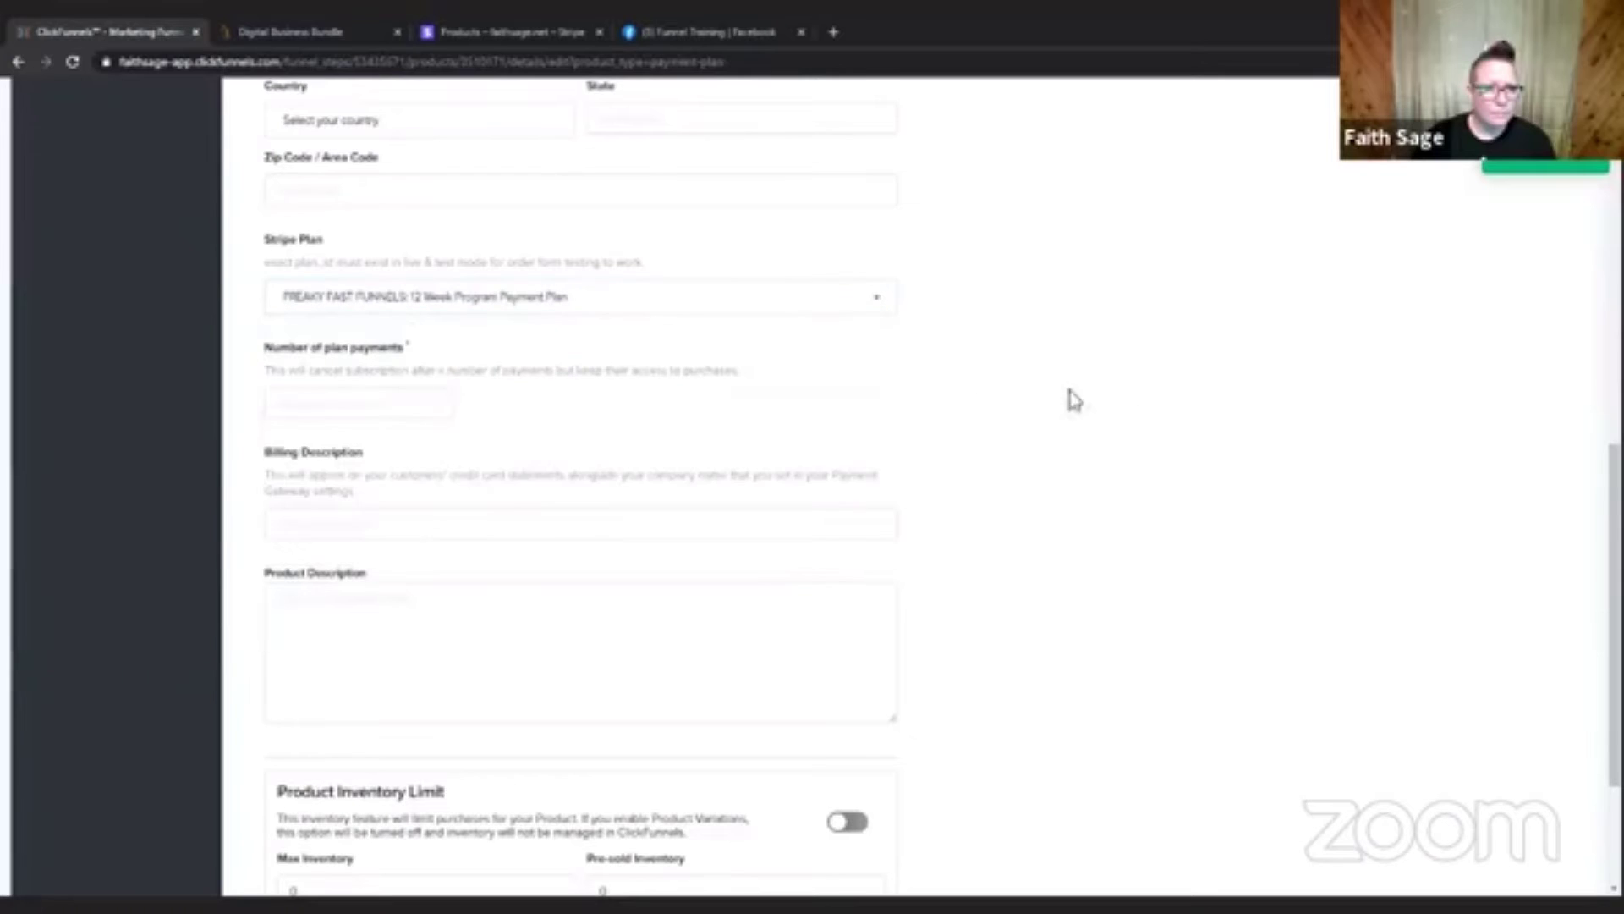
Reload the product details page and choose "Testing Product (Testing Product)" as the Stripe Plan.
left_click(72, 65)
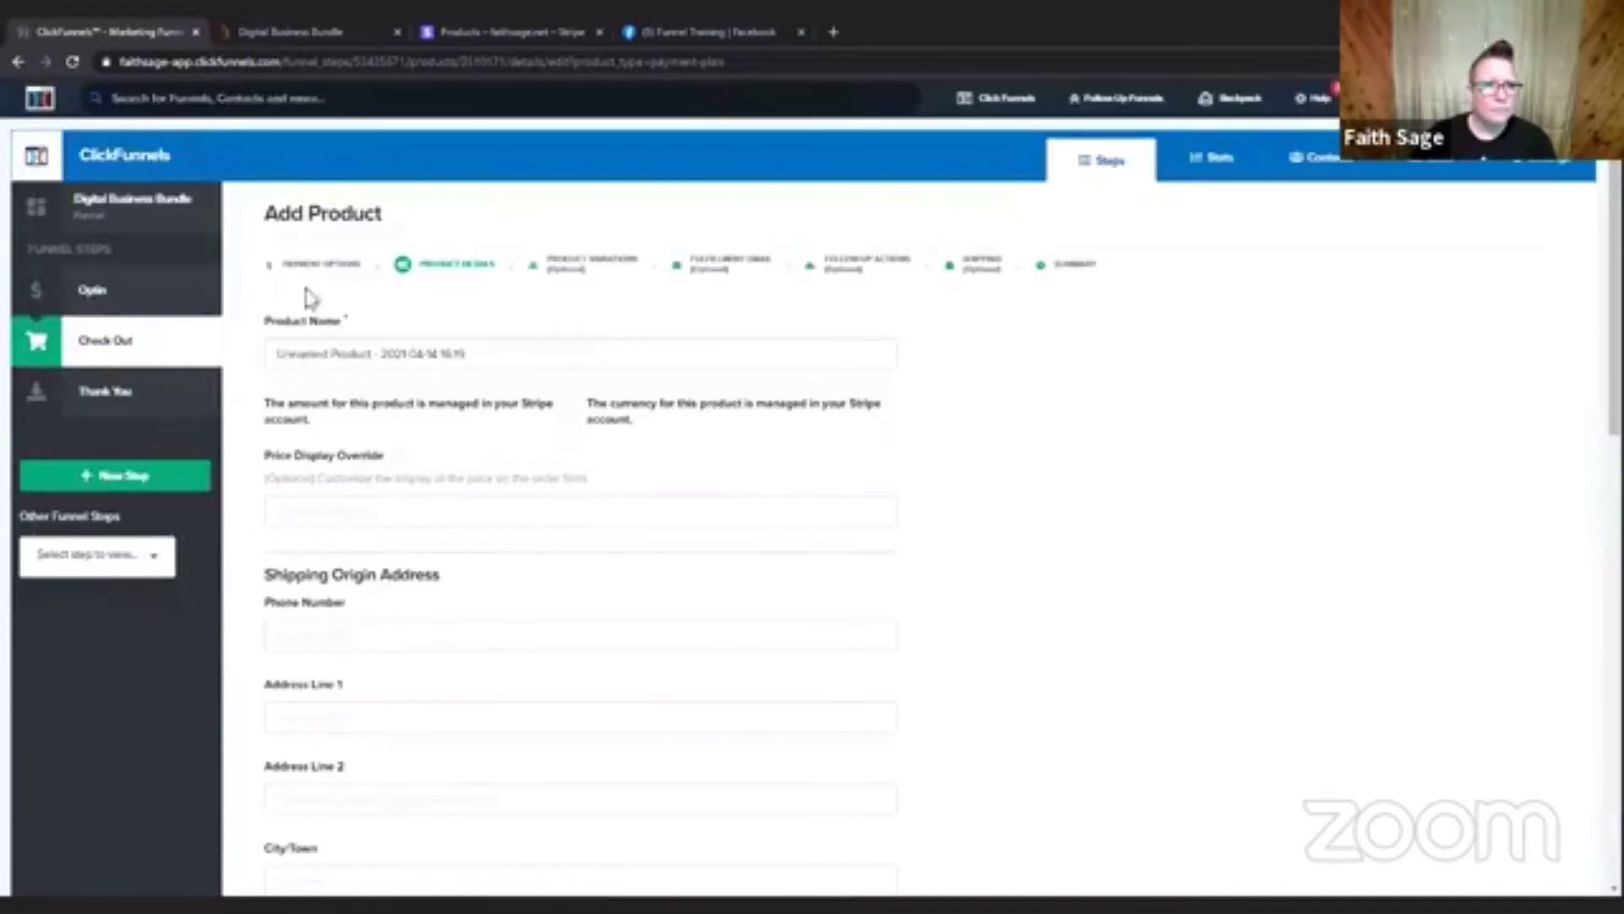
scroll(485, 635, "down", 4)
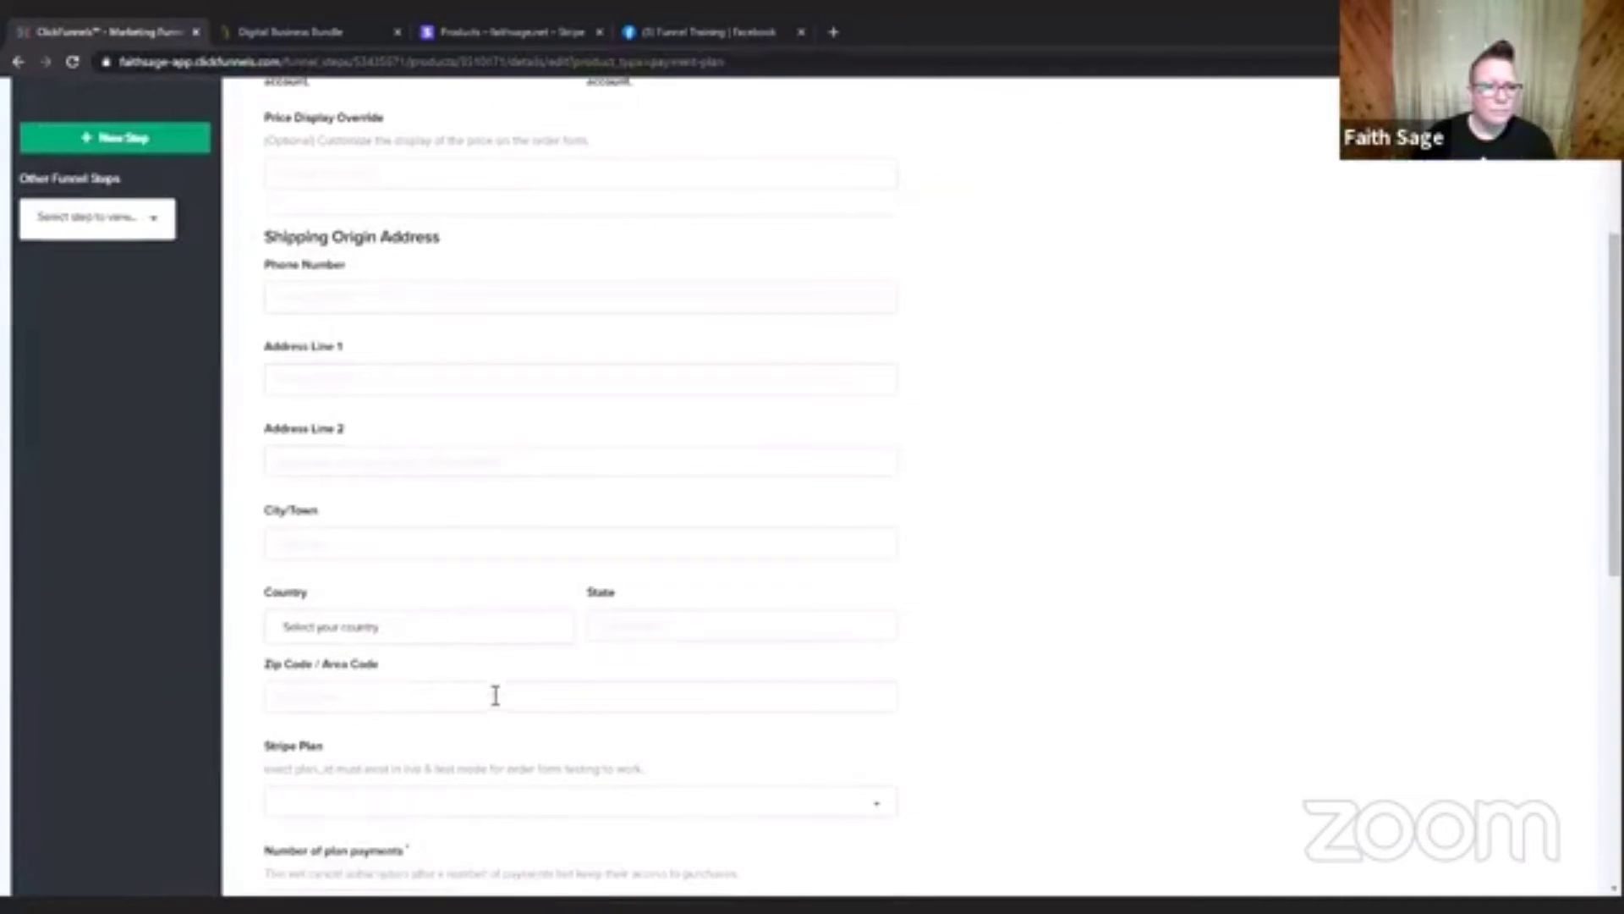
scroll(494, 706, "down", 3)
left_click(486, 548)
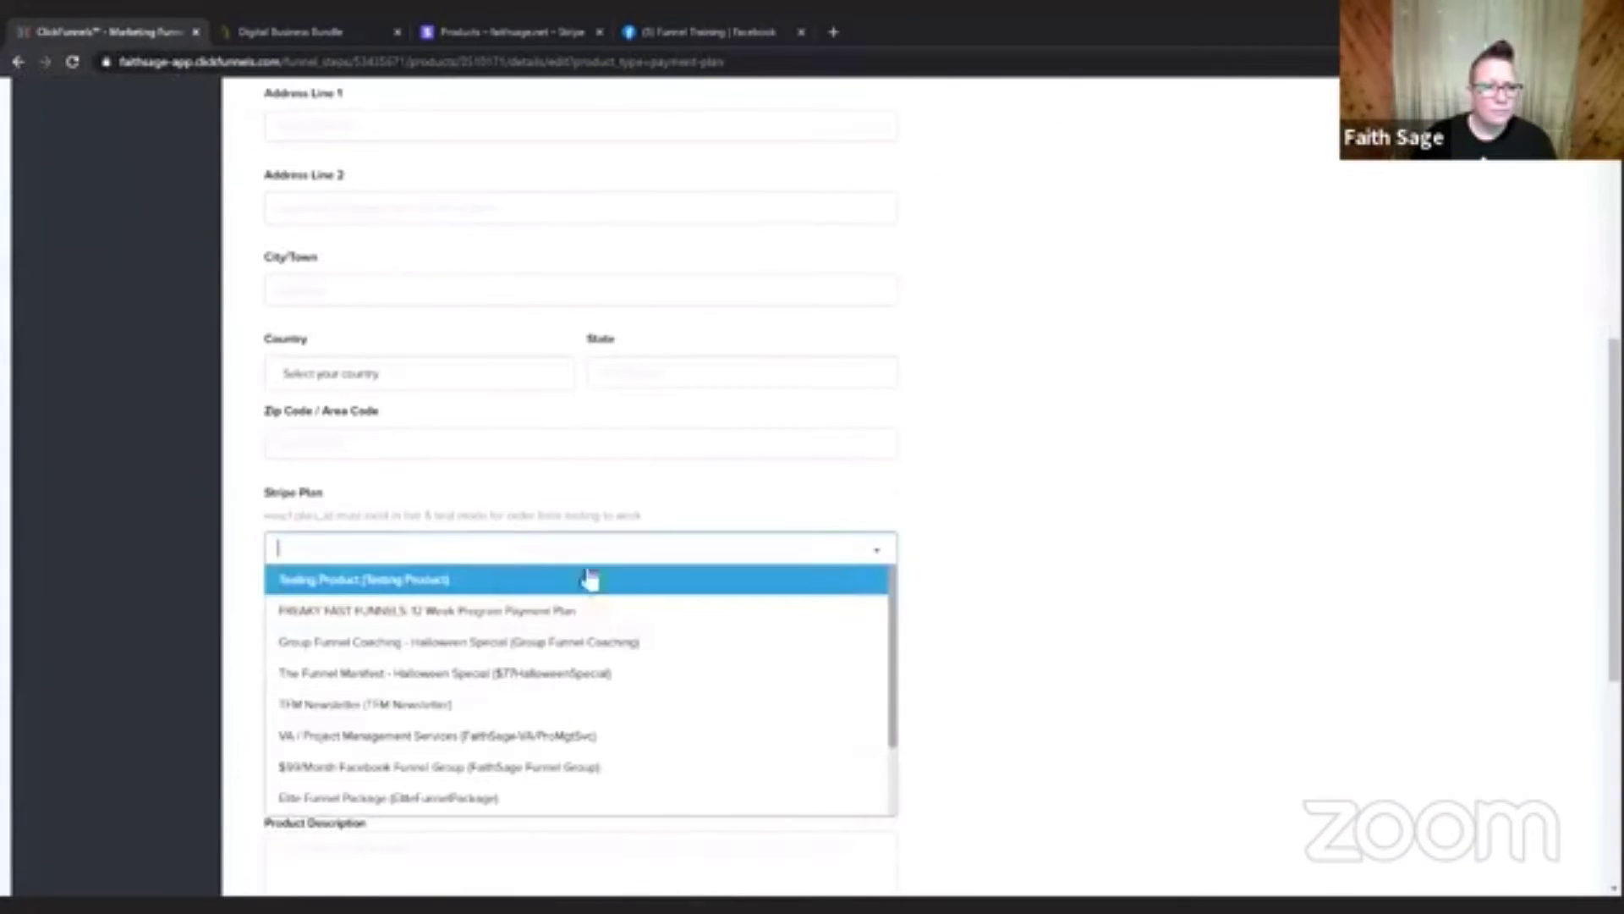
left_click(682, 583)
scroll(1257, 506, "up", 1)
scroll(1258, 506, "up", 6)
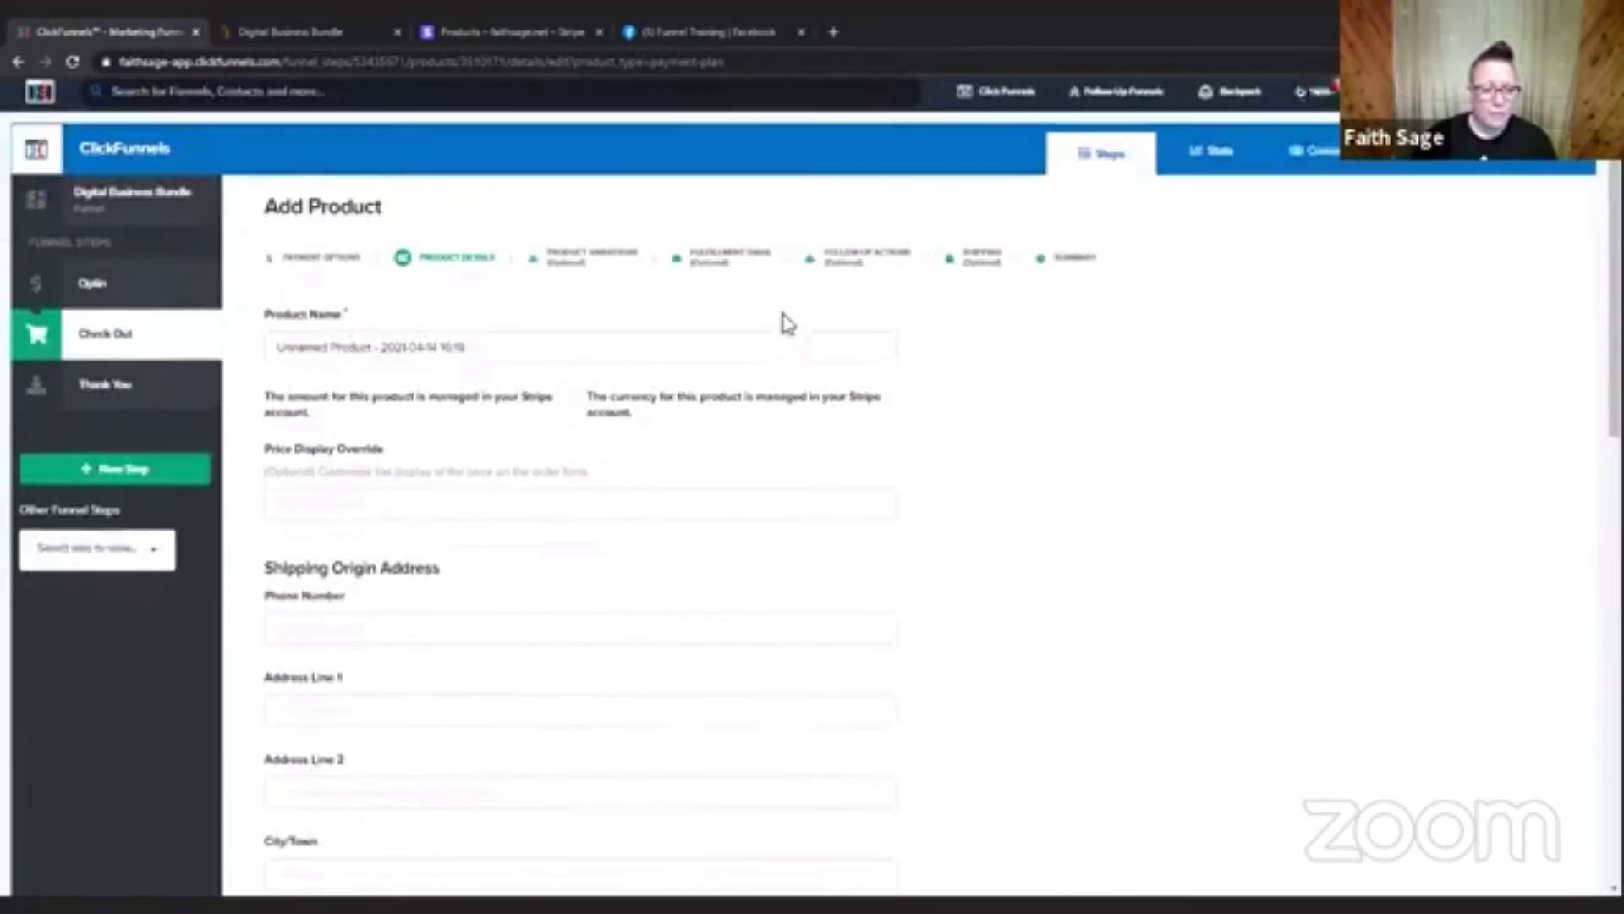
Reopen Testing Product for editing in Stripe, review its recurring price settings and price description, and save it.
left_click(493, 34)
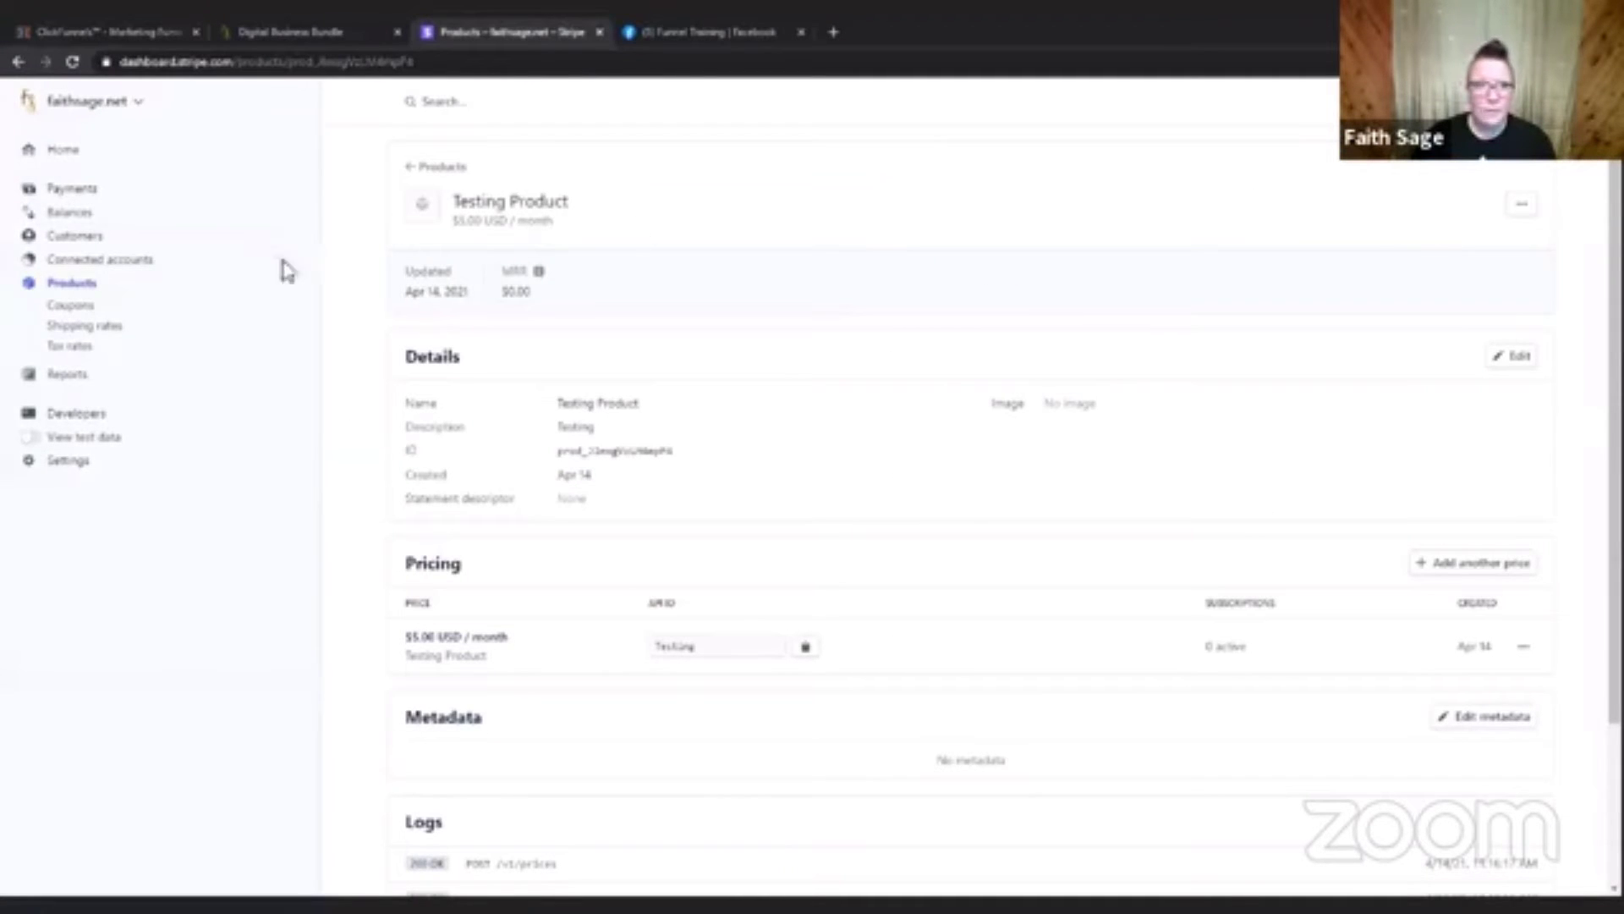
left_click(444, 168)
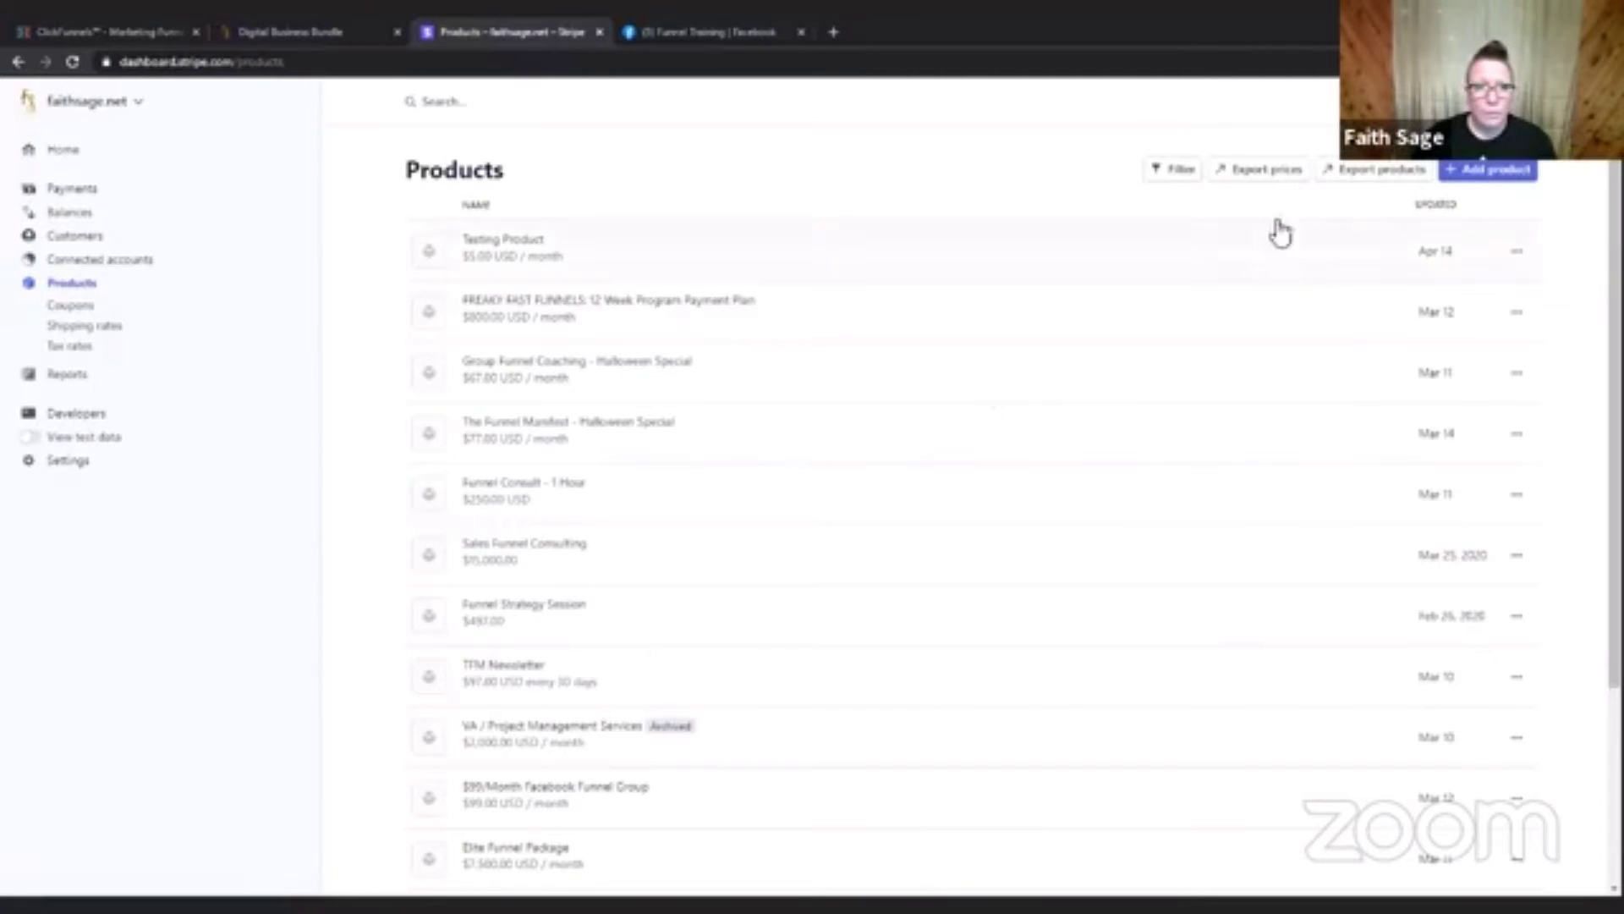
left_click(1519, 254)
left_click(1472, 291)
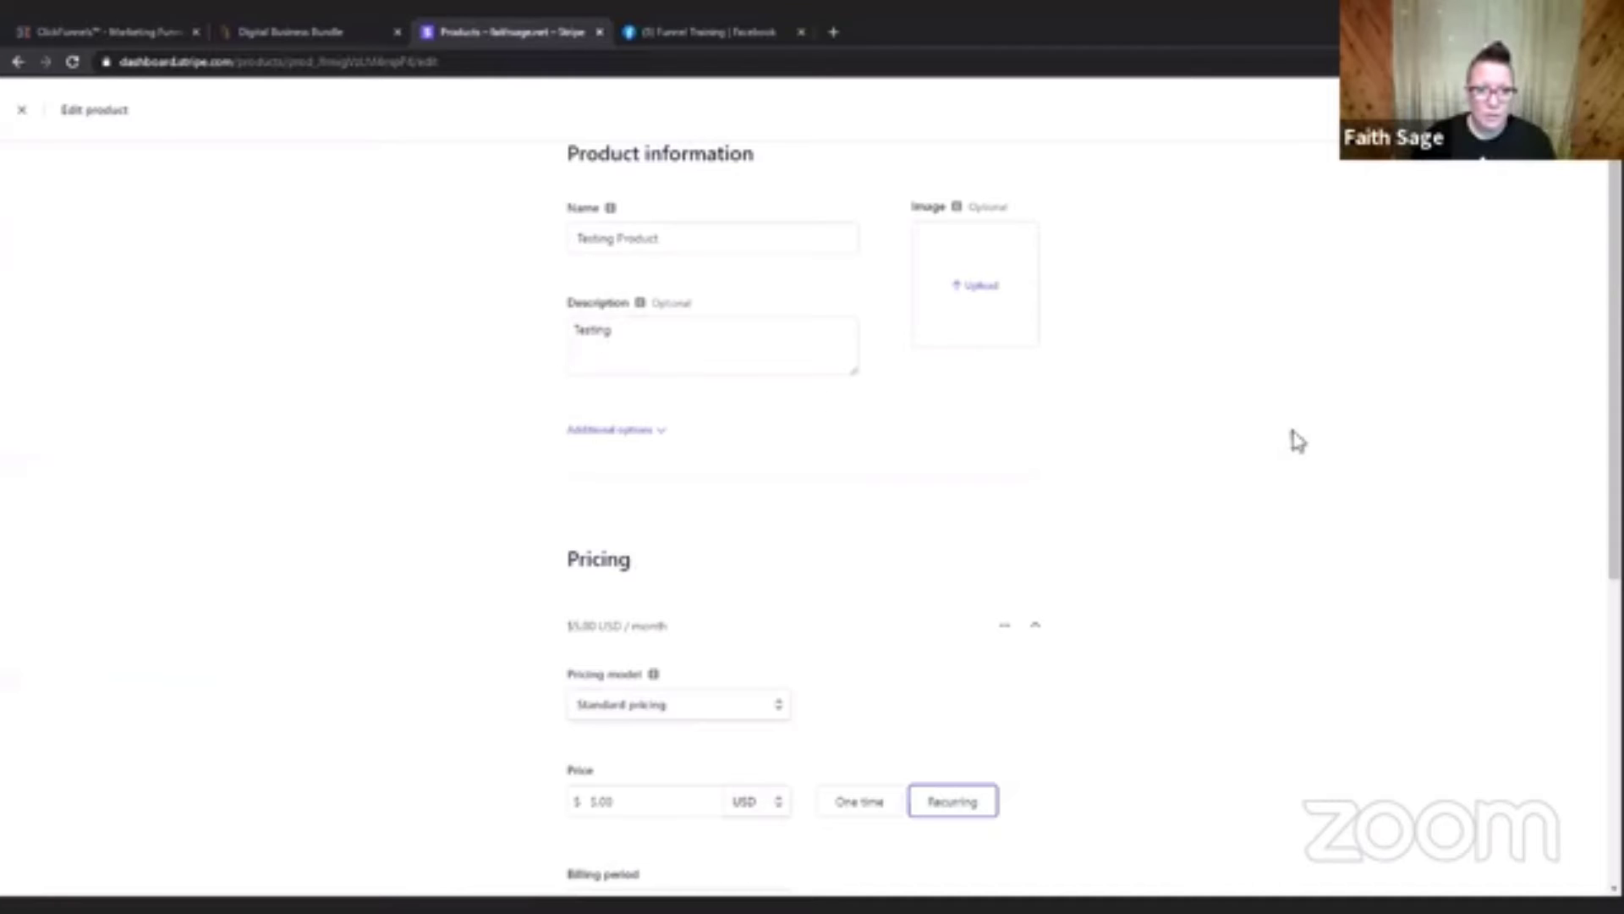
scroll(1337, 417, "down", 4)
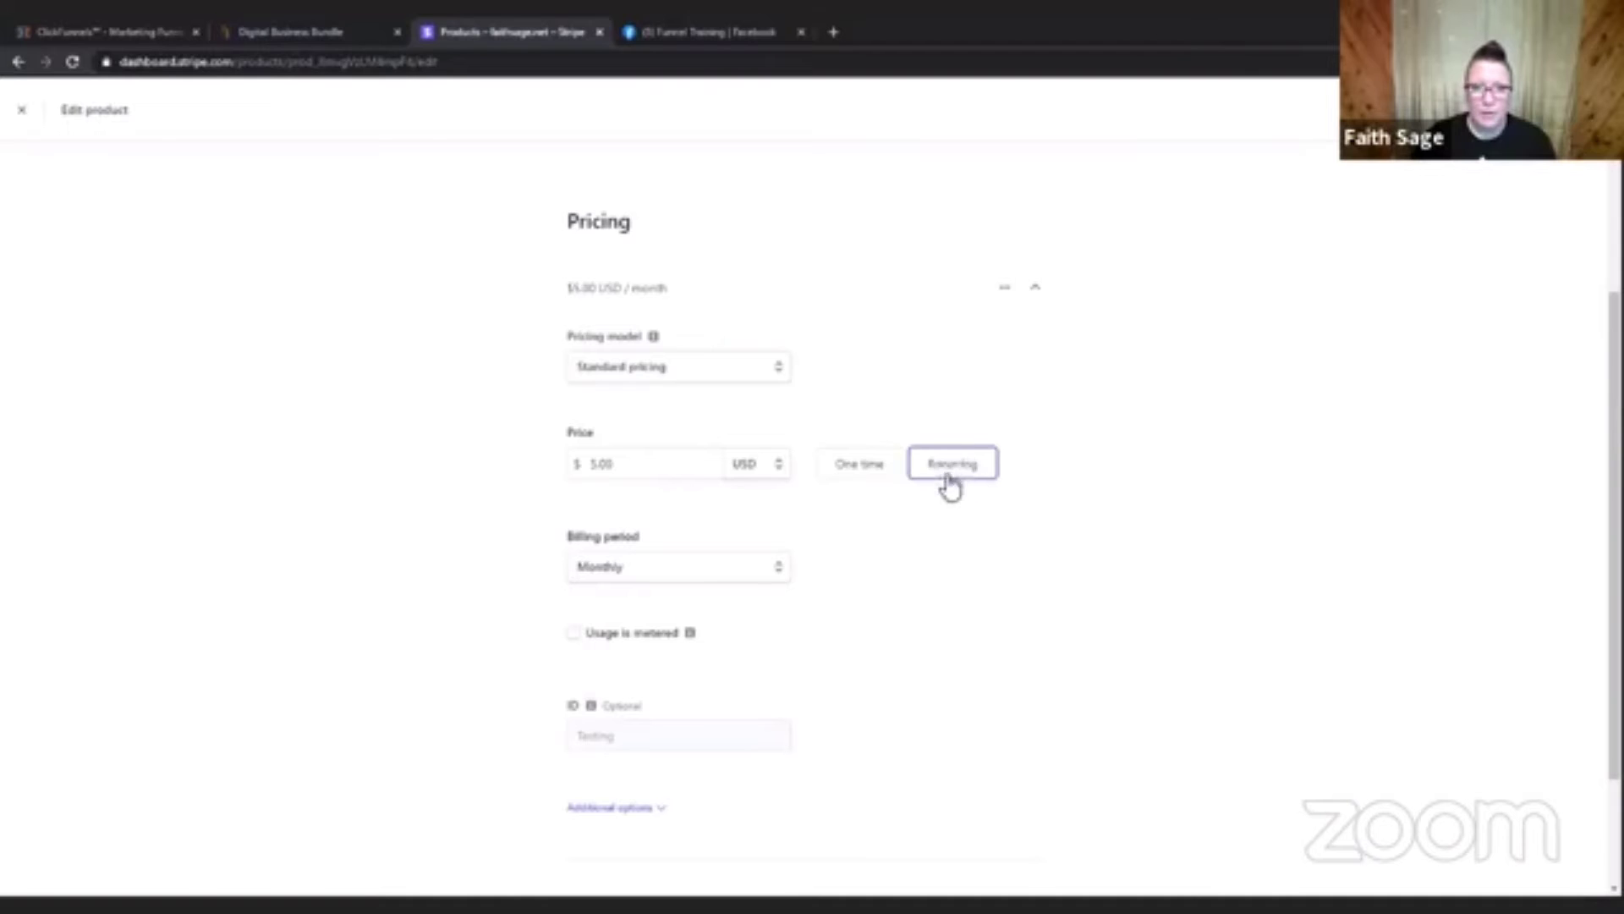
scroll(1193, 575, "down", 2)
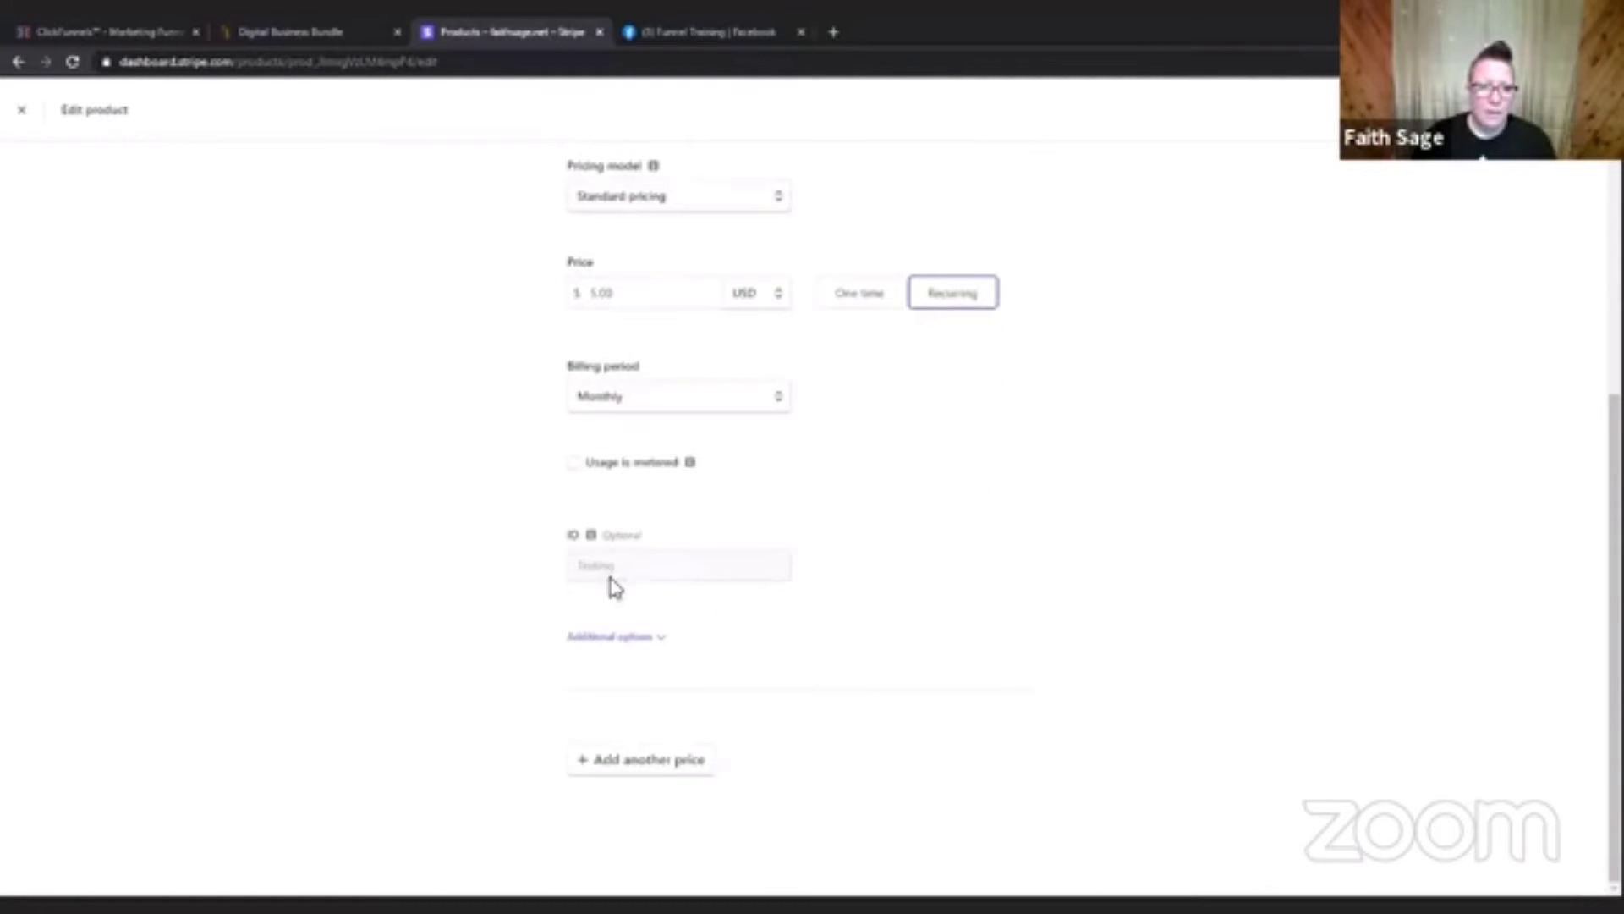
left_click(645, 636)
scroll(989, 613, "down", 2)
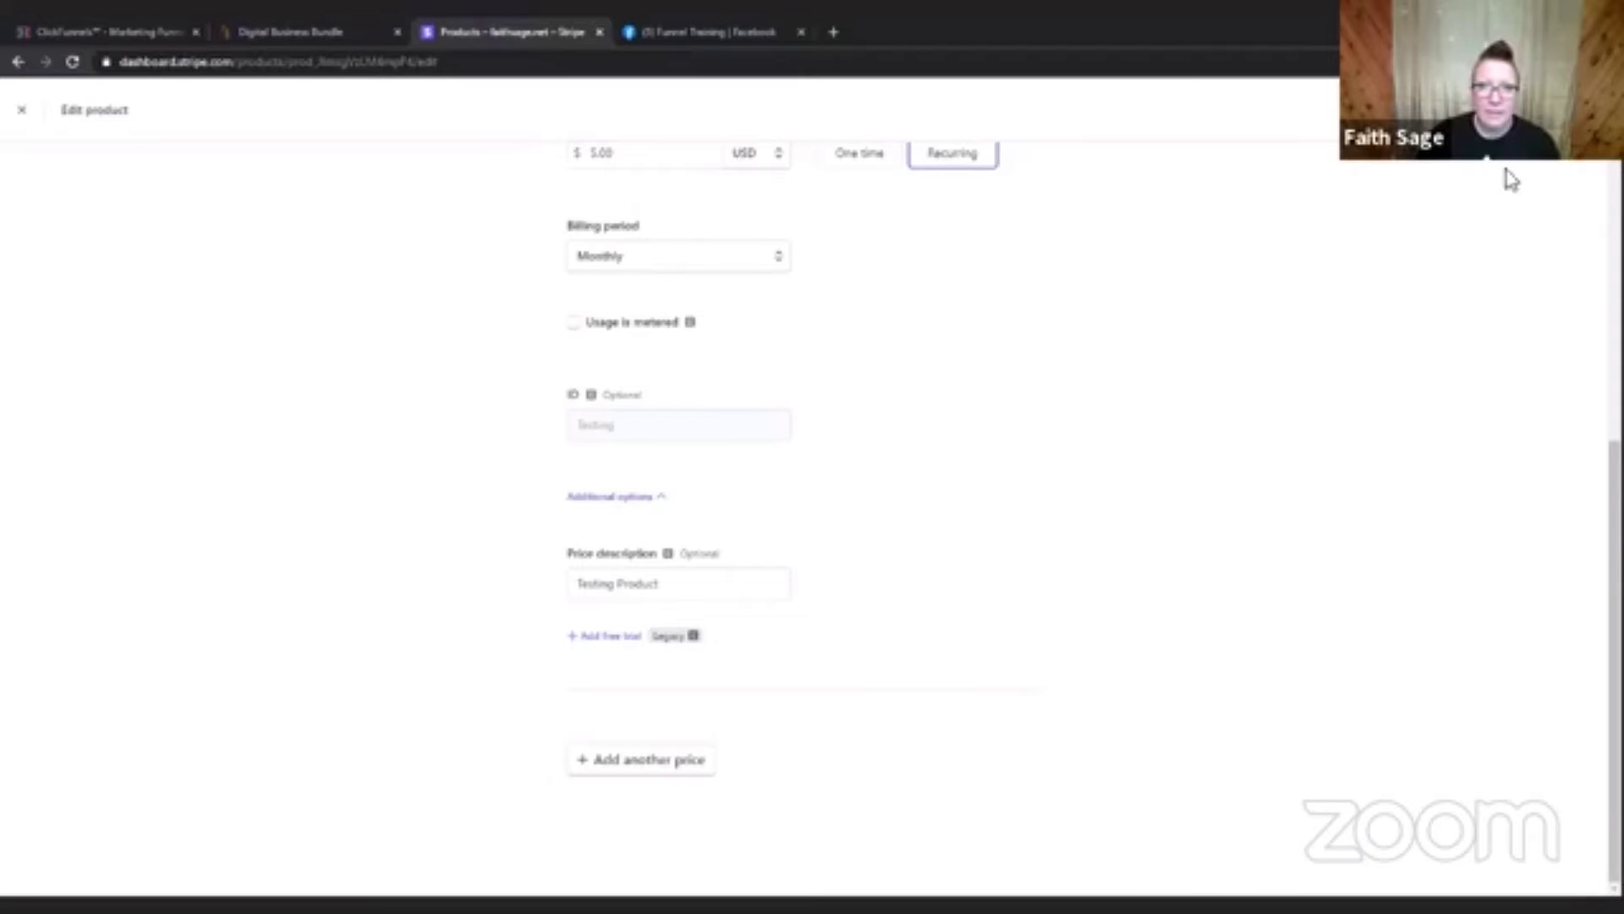
left_click(1559, 110)
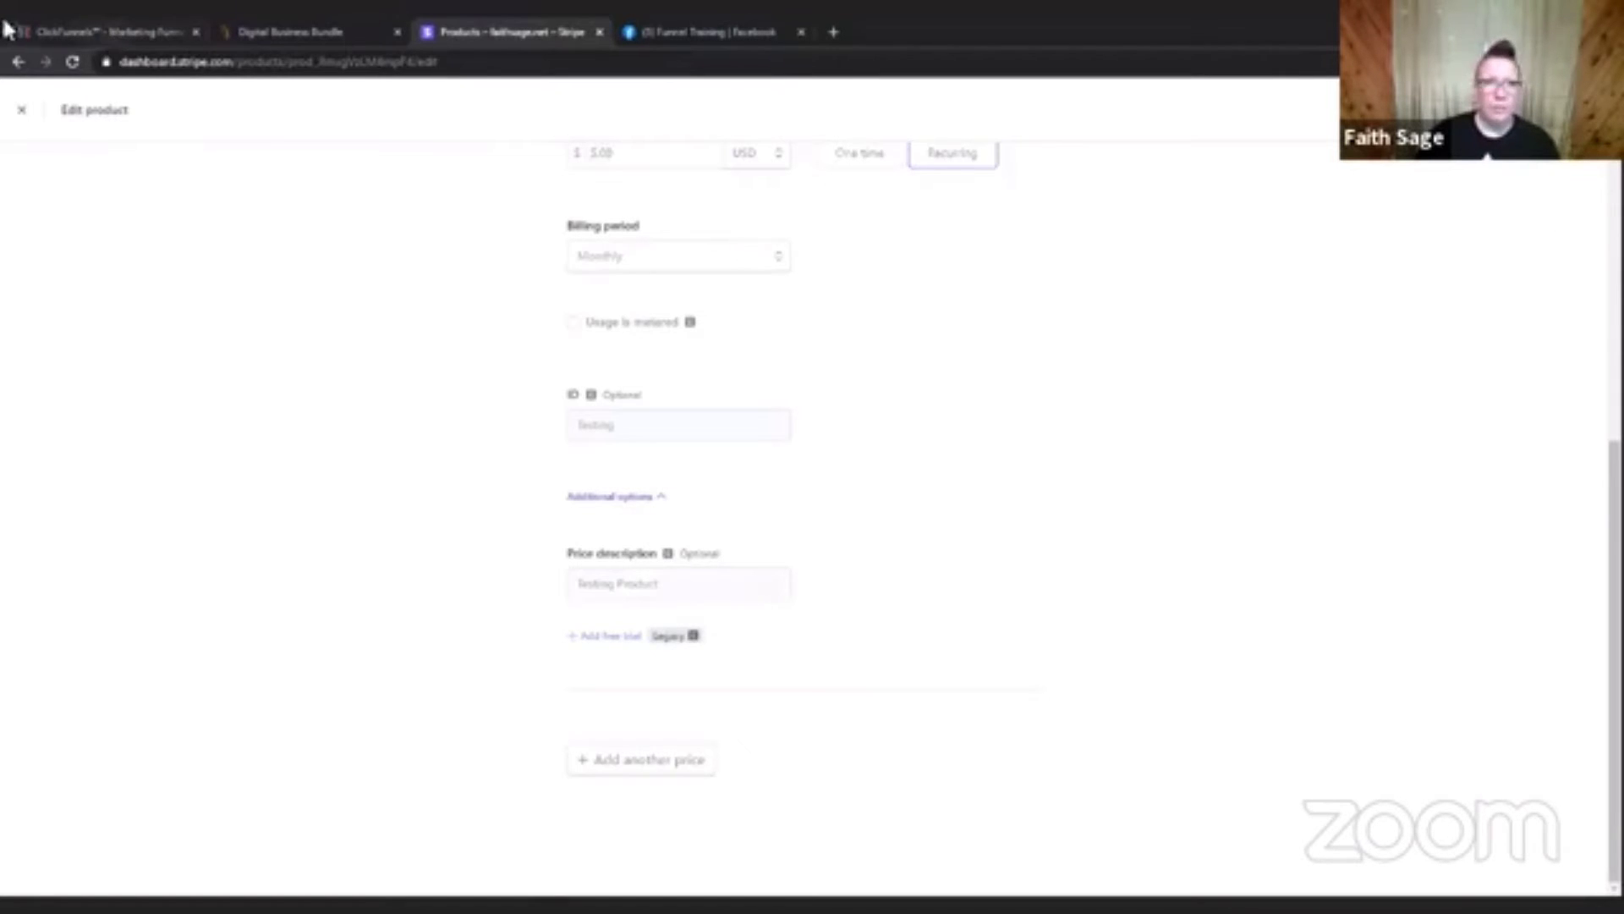
Switch back to ClickFunnels, name the product "Test Product" and set its Price Display Override to "$5".
left_click(120, 32)
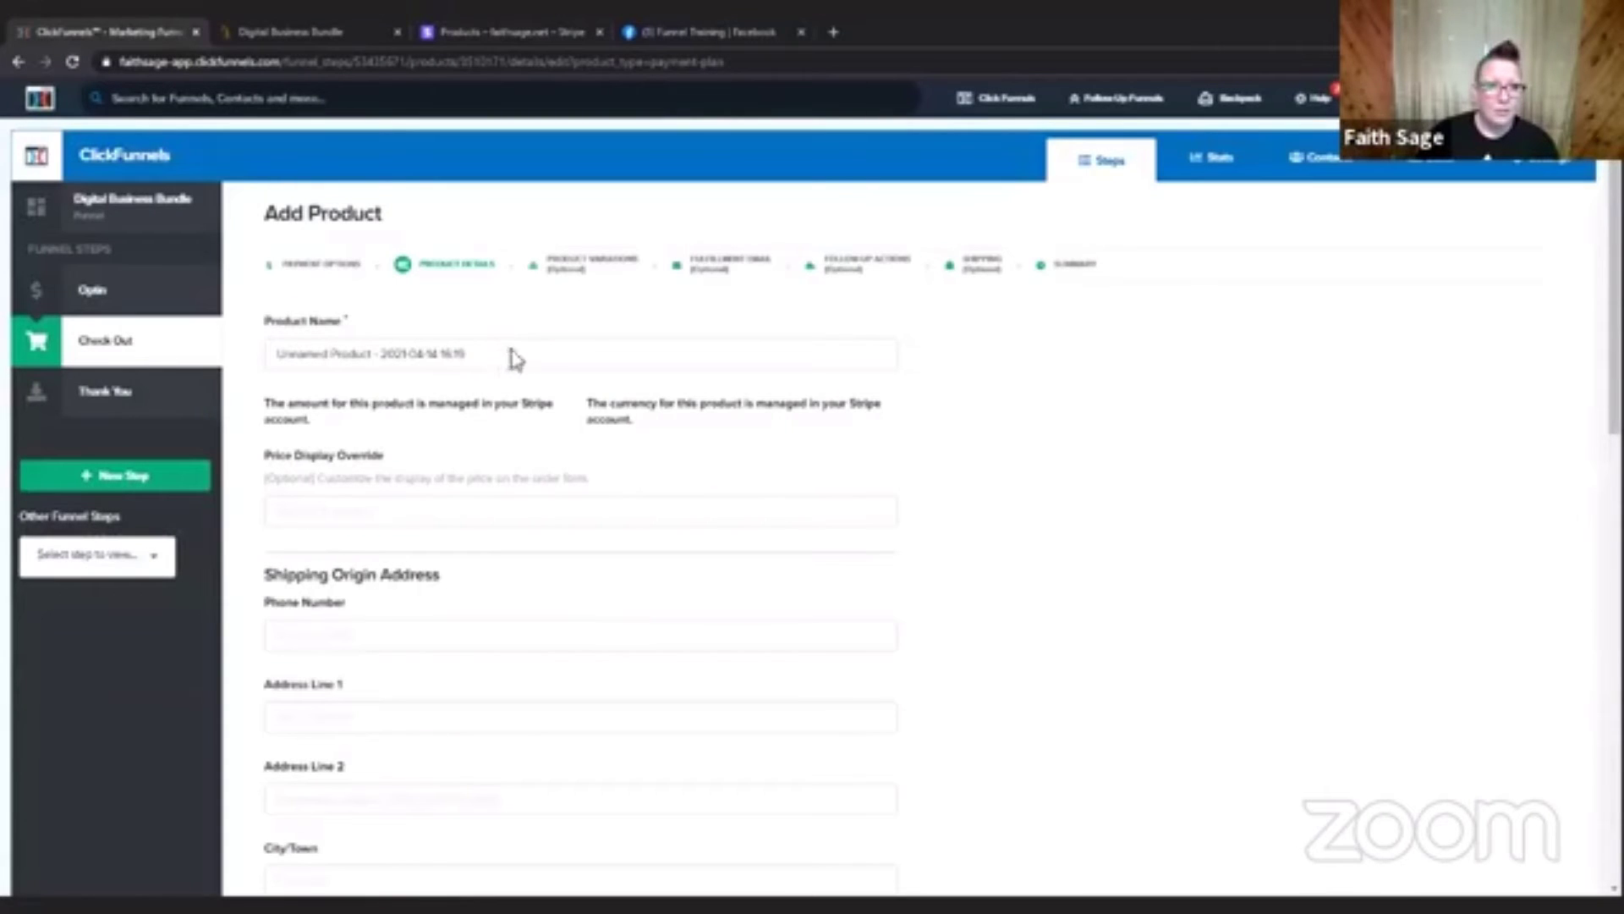
left_click_drag(496, 358, 268, 361)
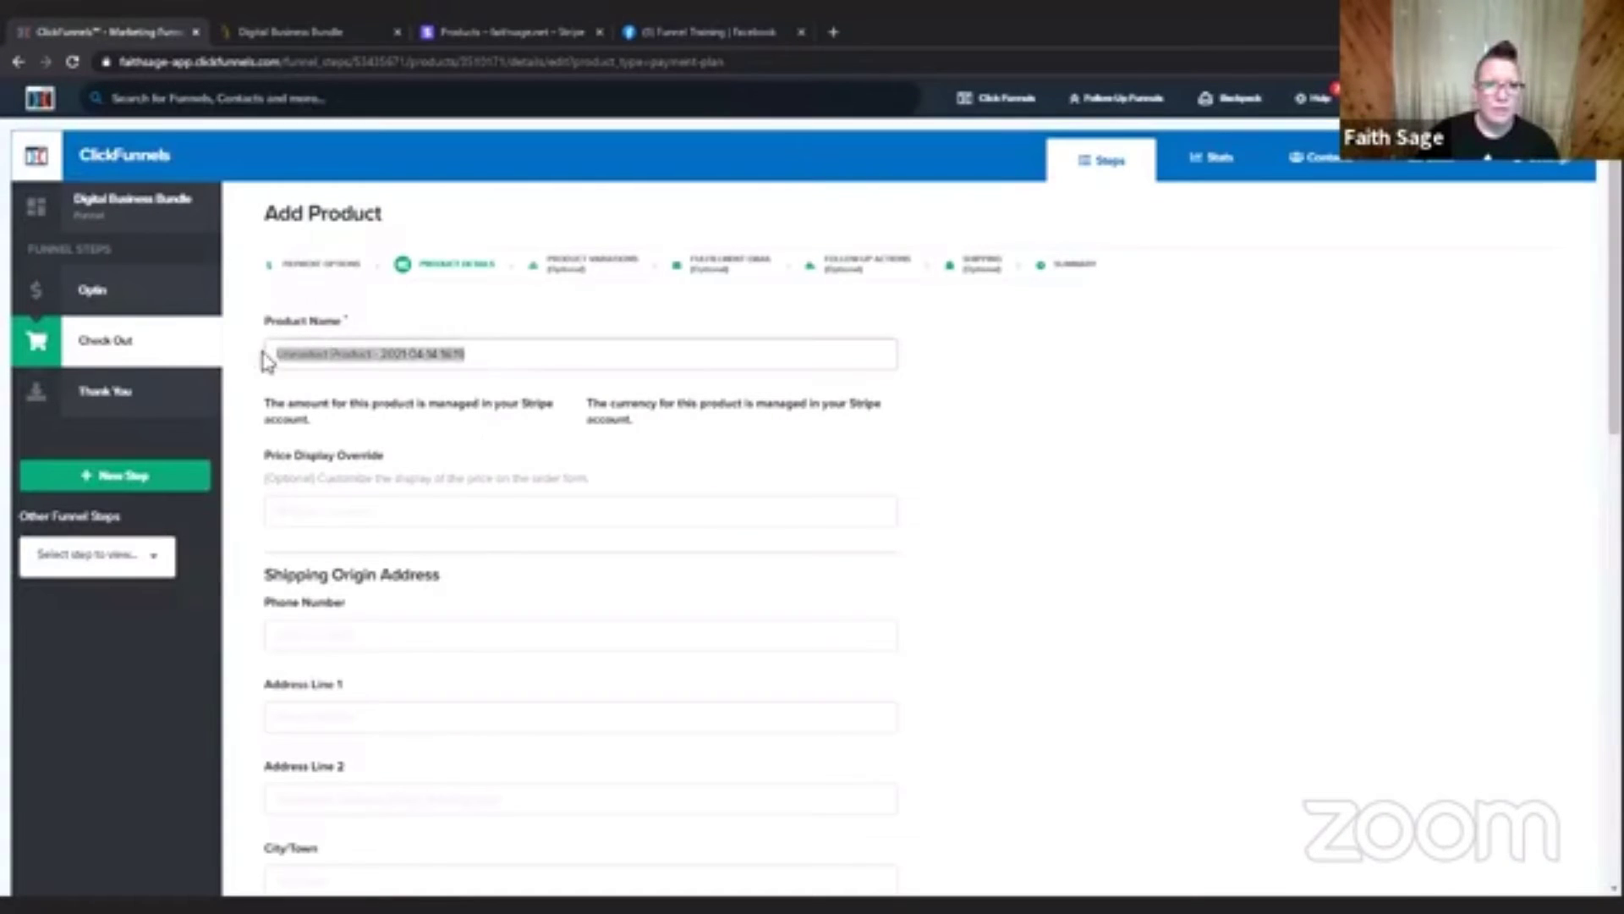
type("Te")
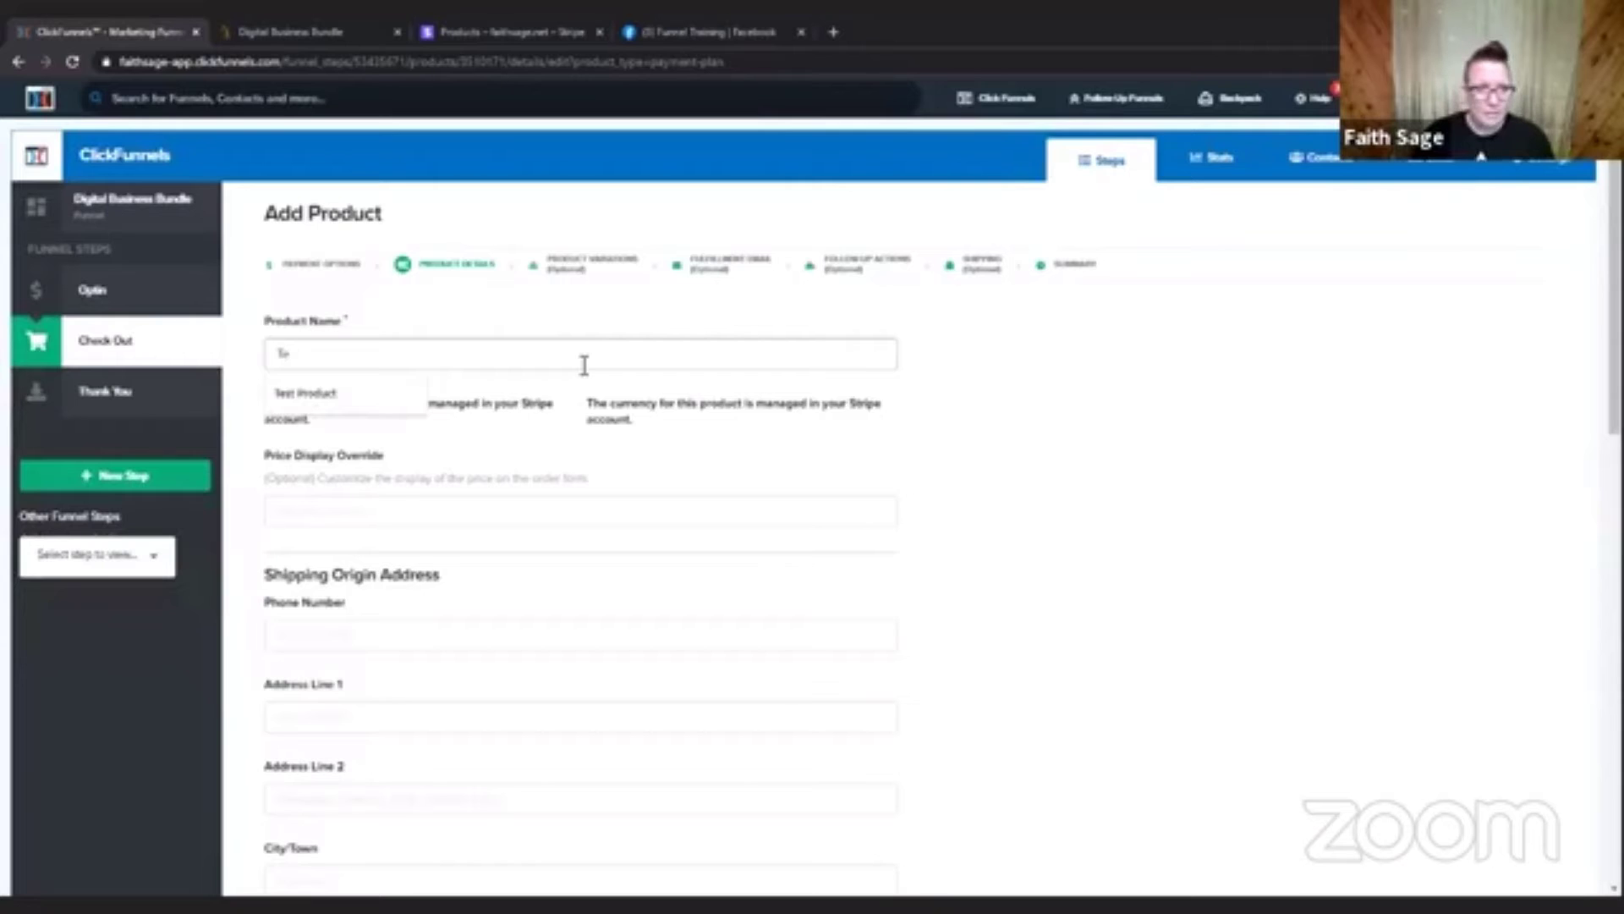
left_click(338, 394)
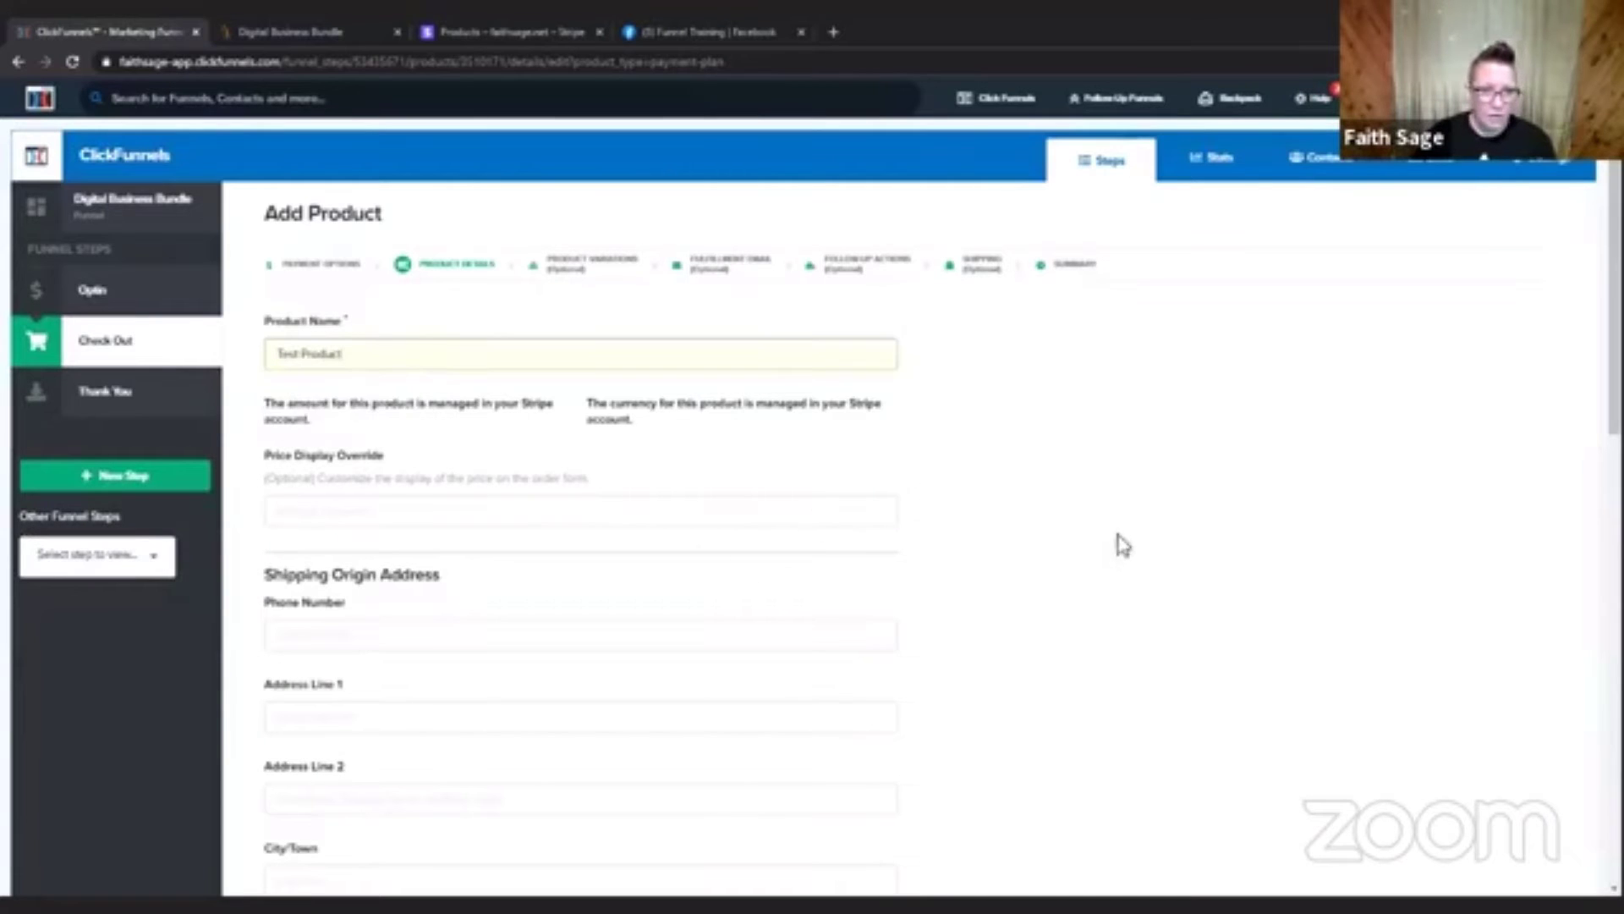
left_click(398, 513)
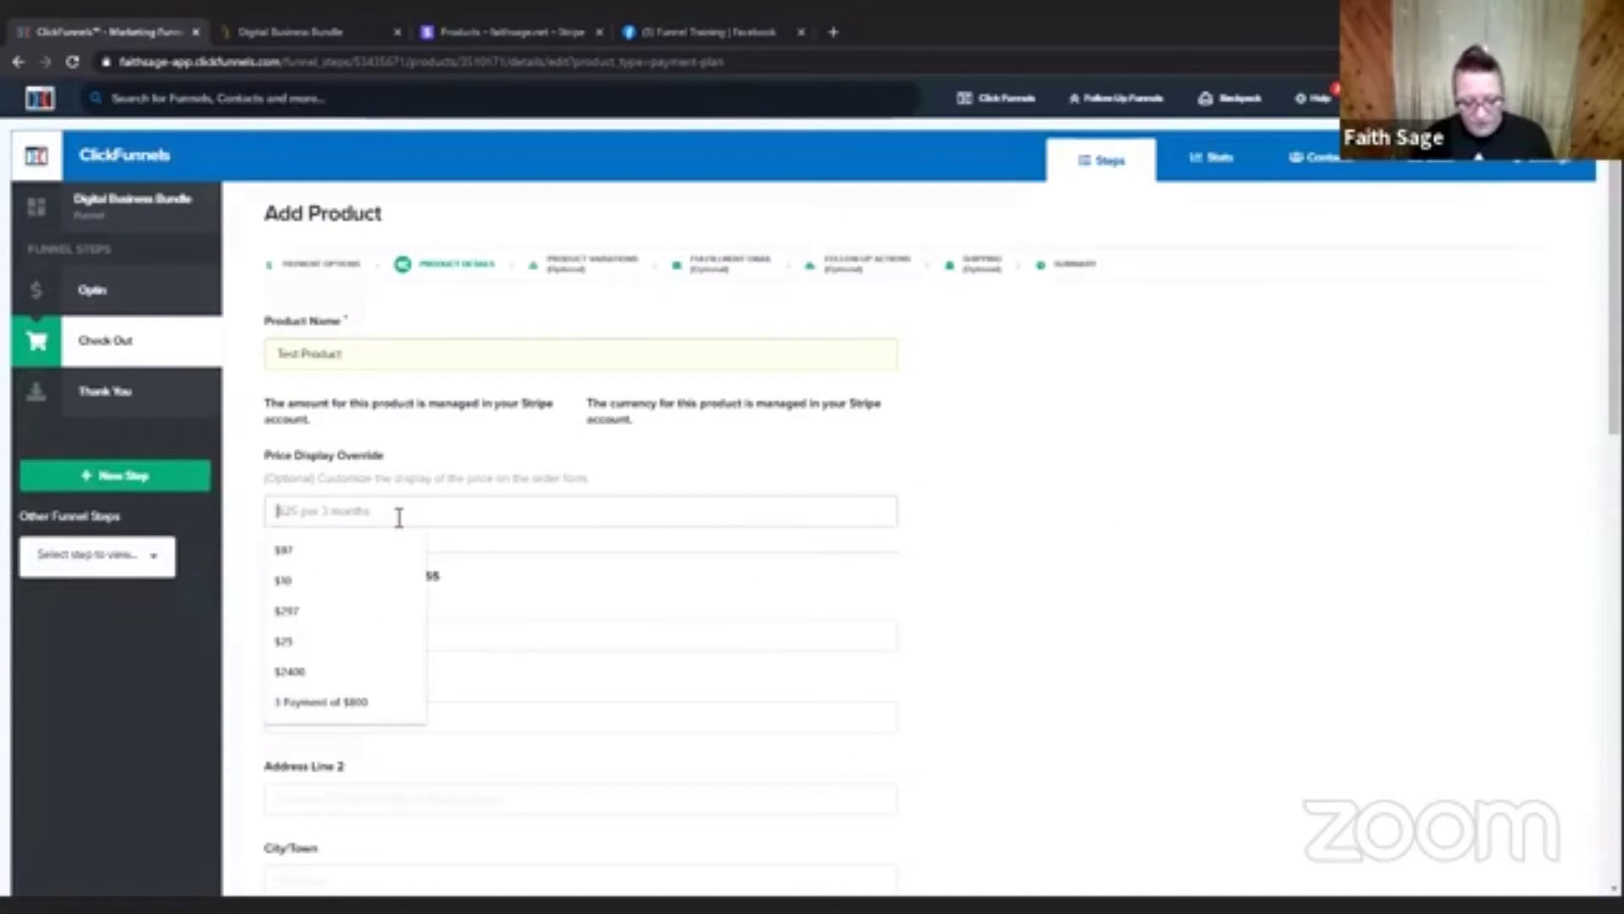
type("$5")
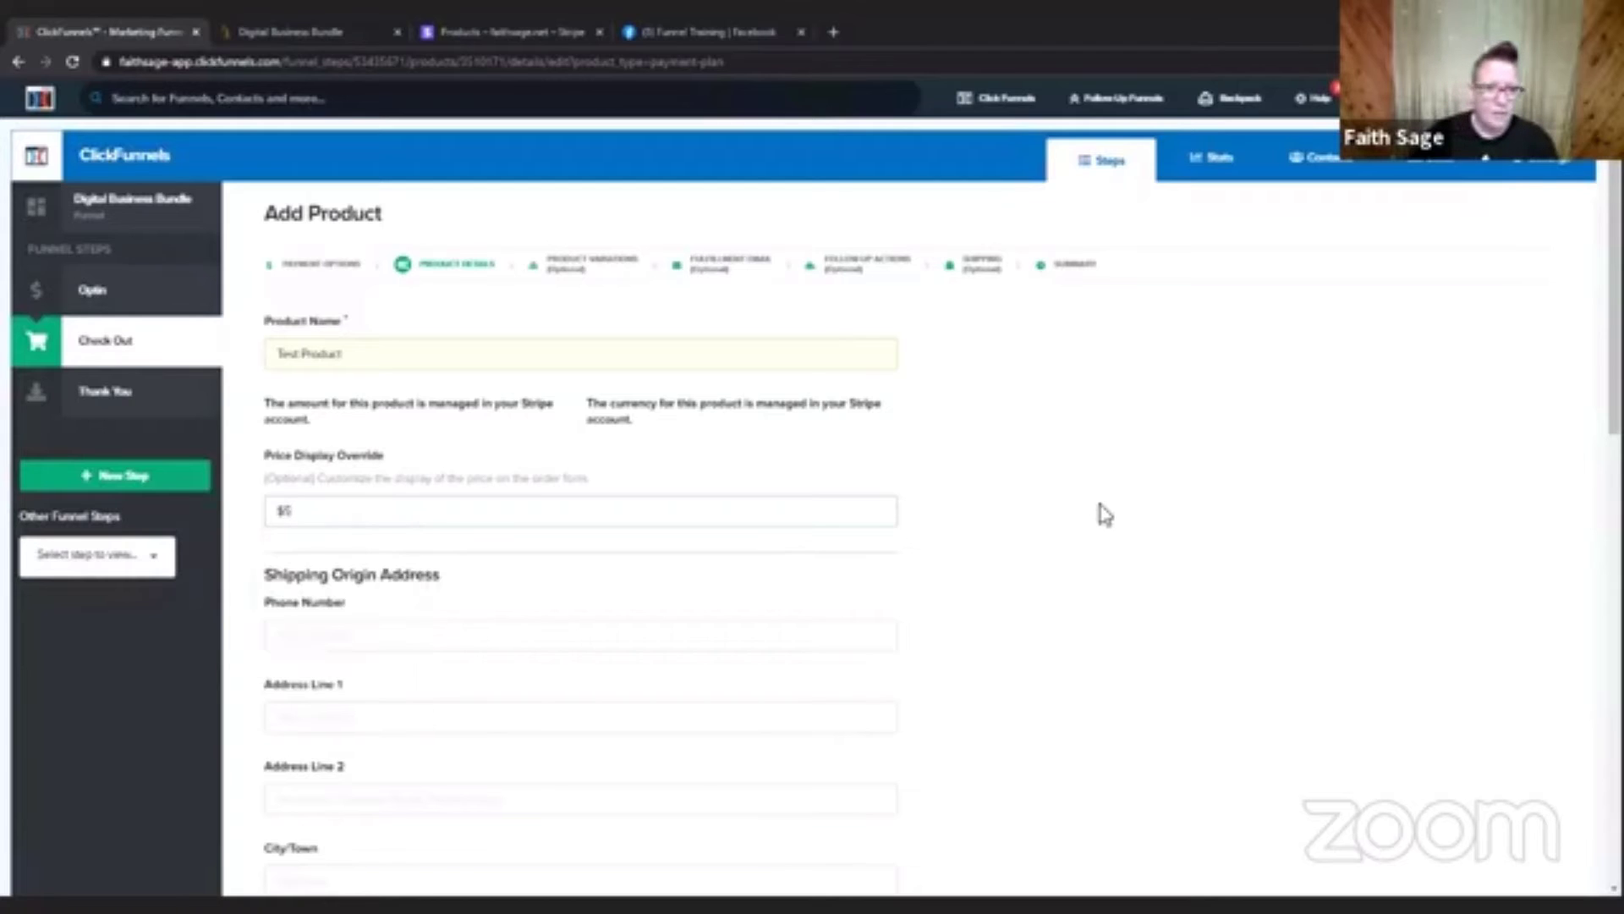
Look through the Stripe Plan options and select "Testing Product (Testing Product)" as the plan.
scroll(1100, 512, "down", 4)
scroll(1125, 550, "down", 4)
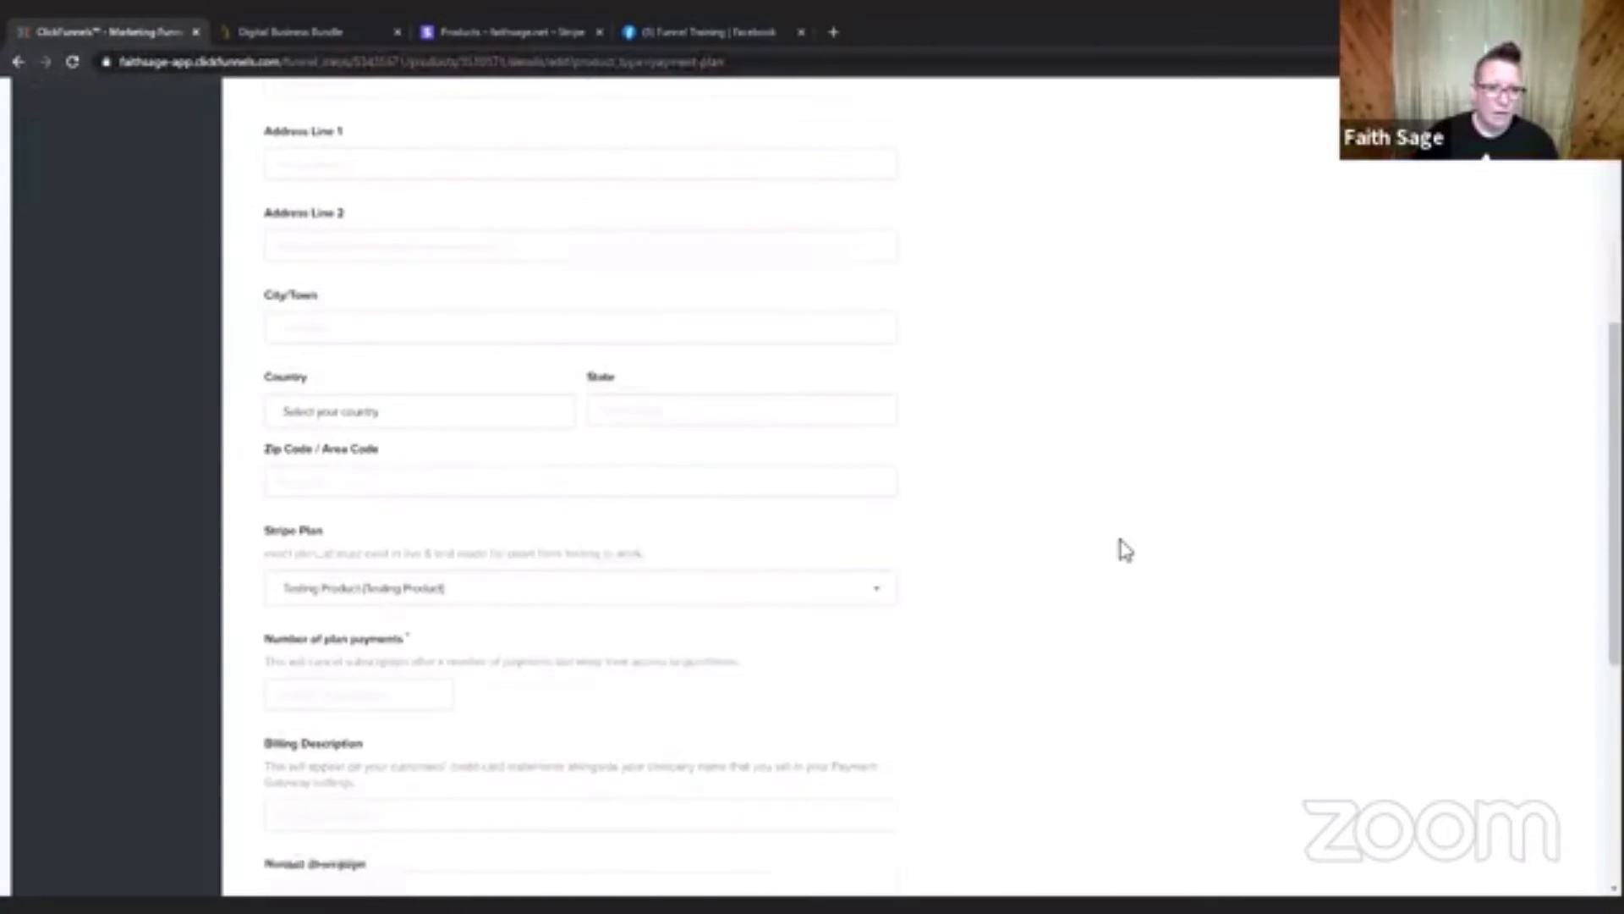
left_click(464, 467)
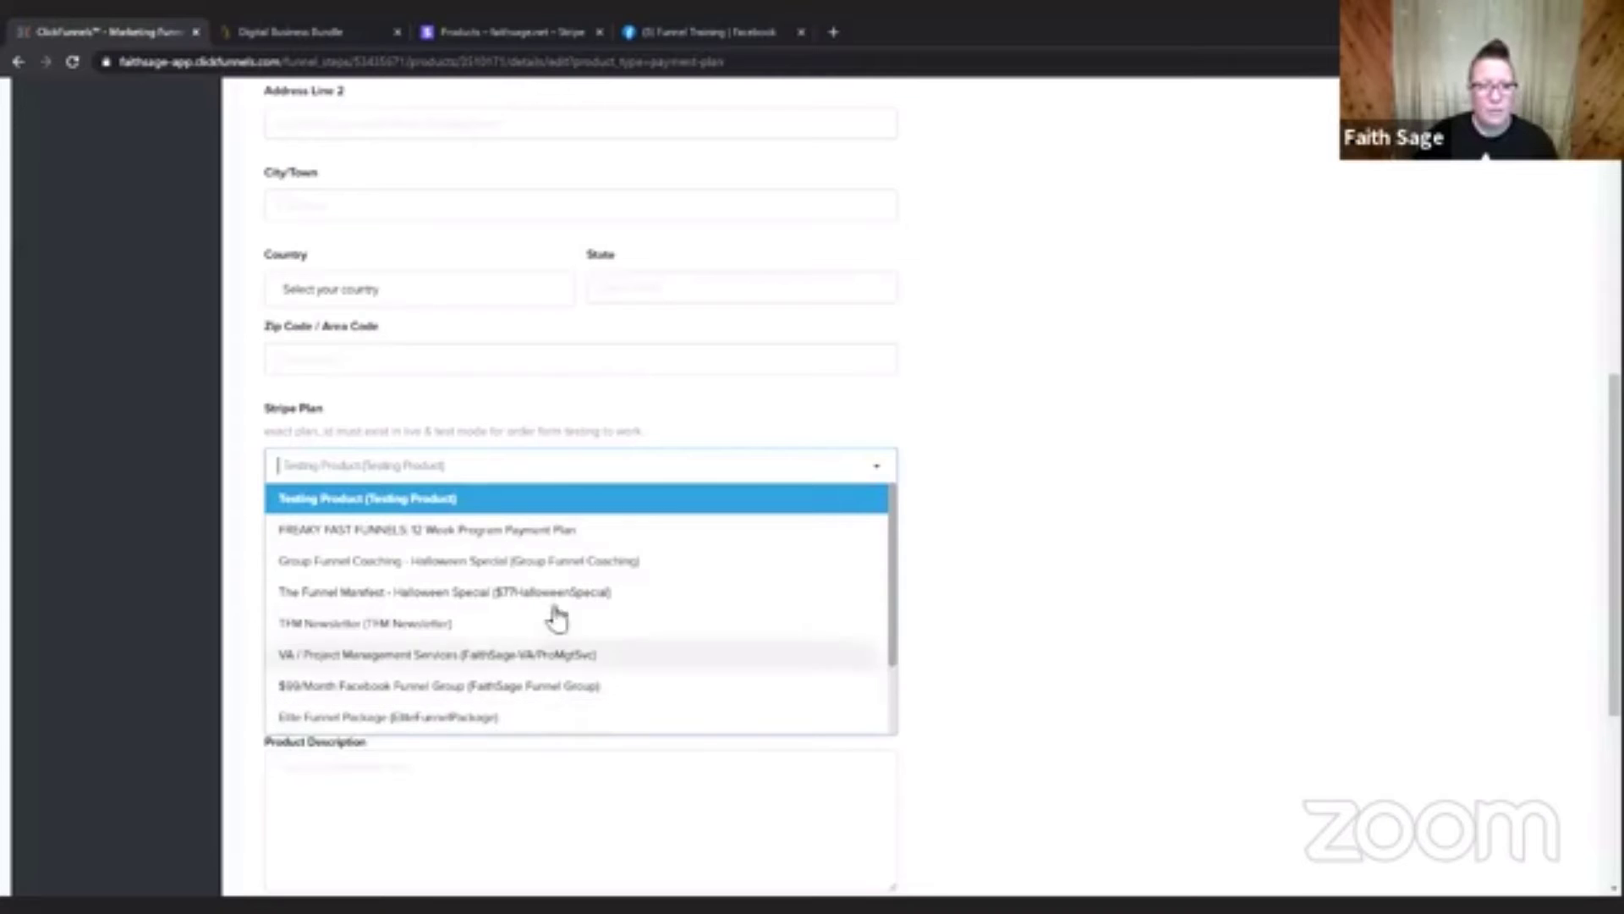
scroll(1108, 563, "down", 2)
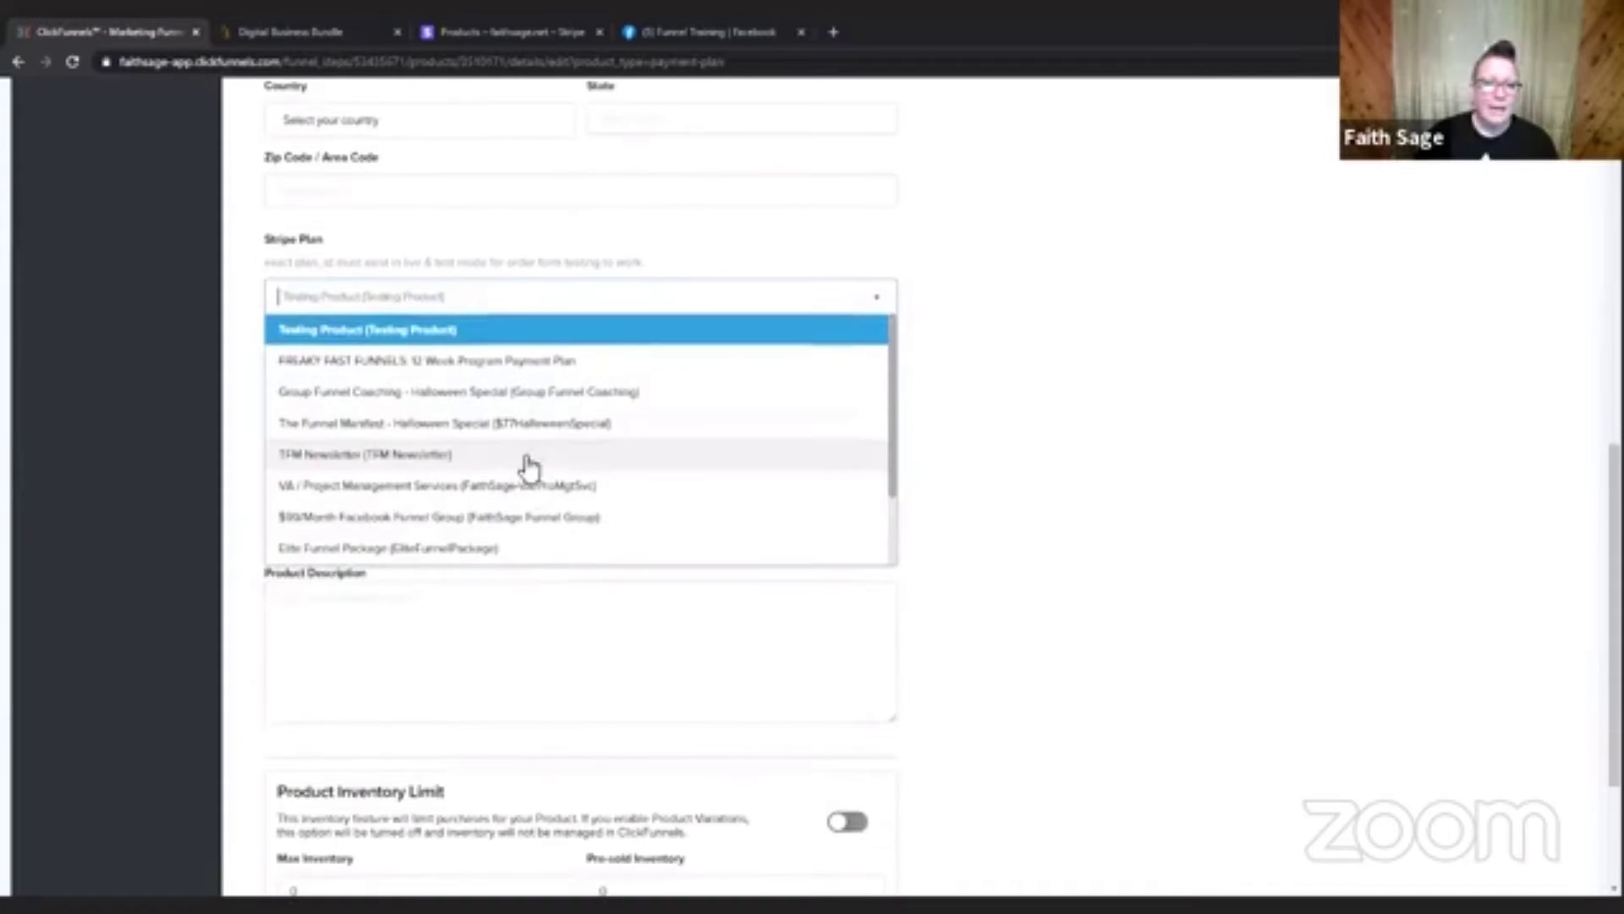
scroll(544, 457, "down", 2)
scroll(630, 464, "up", 3)
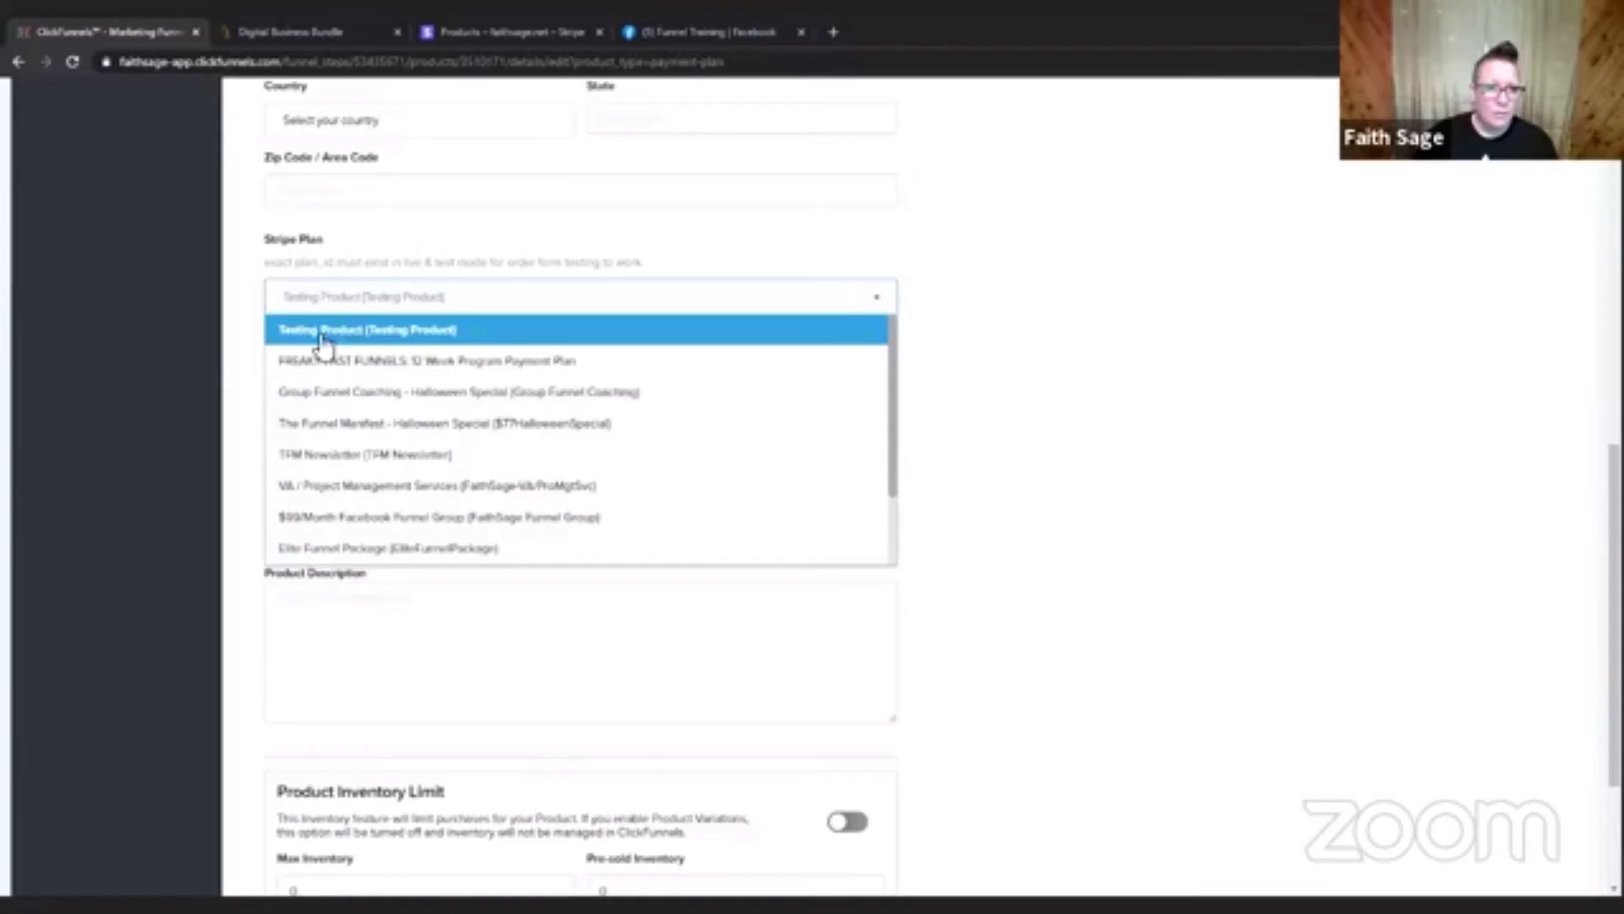
left_click(489, 333)
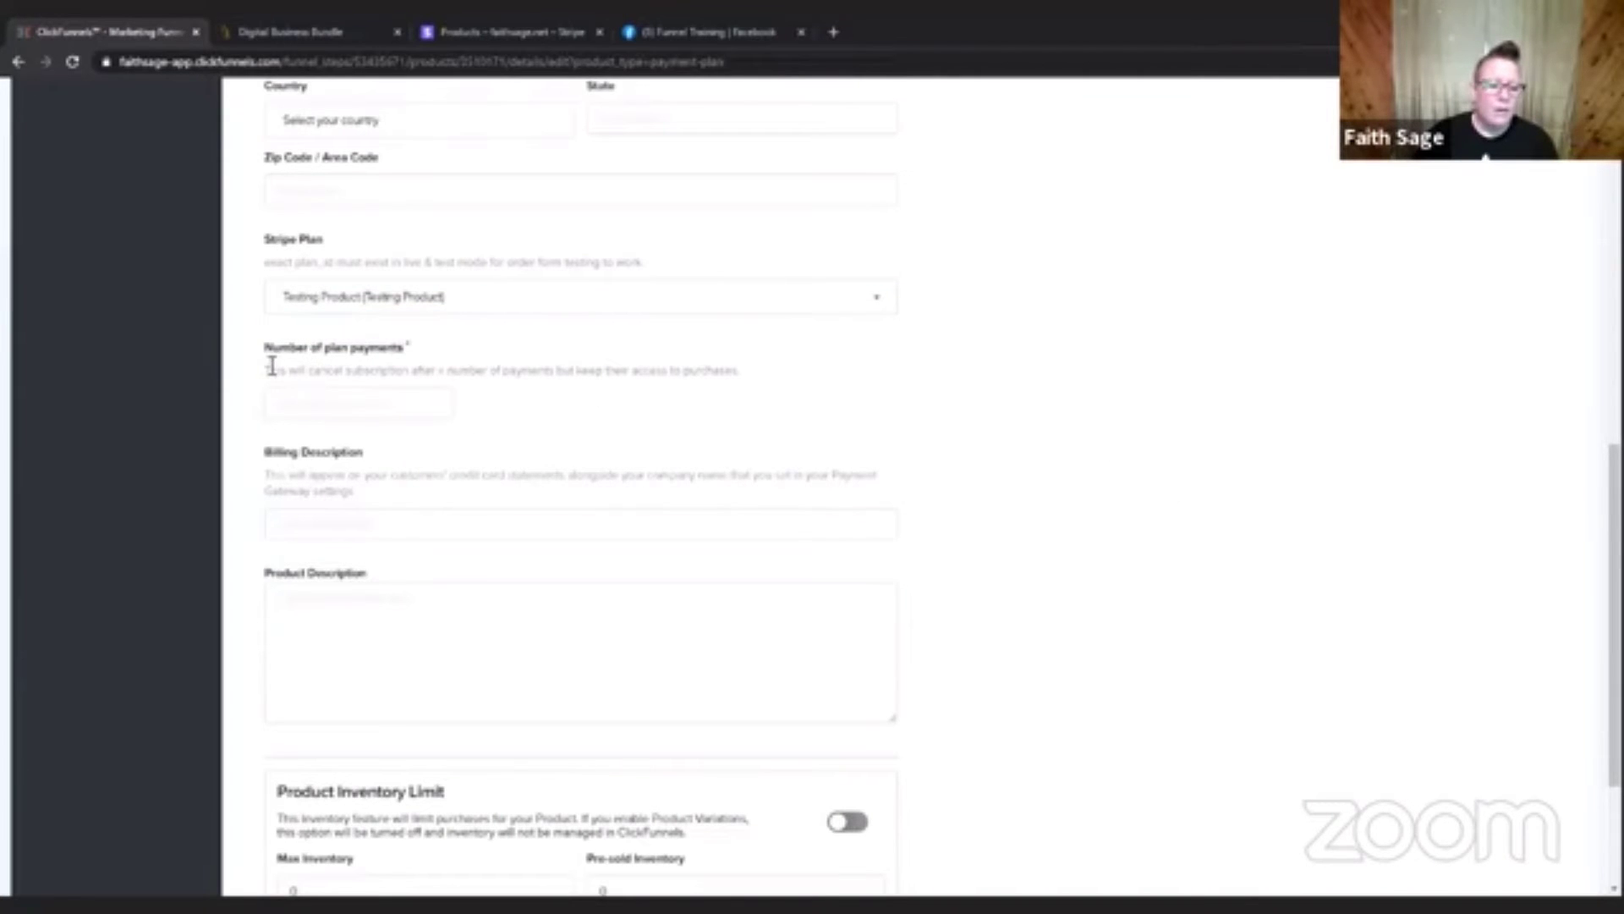
Leave the number of plan payments blank, set the Billing Description to "Testing Product" and try to save and continue.
left_click(371, 404)
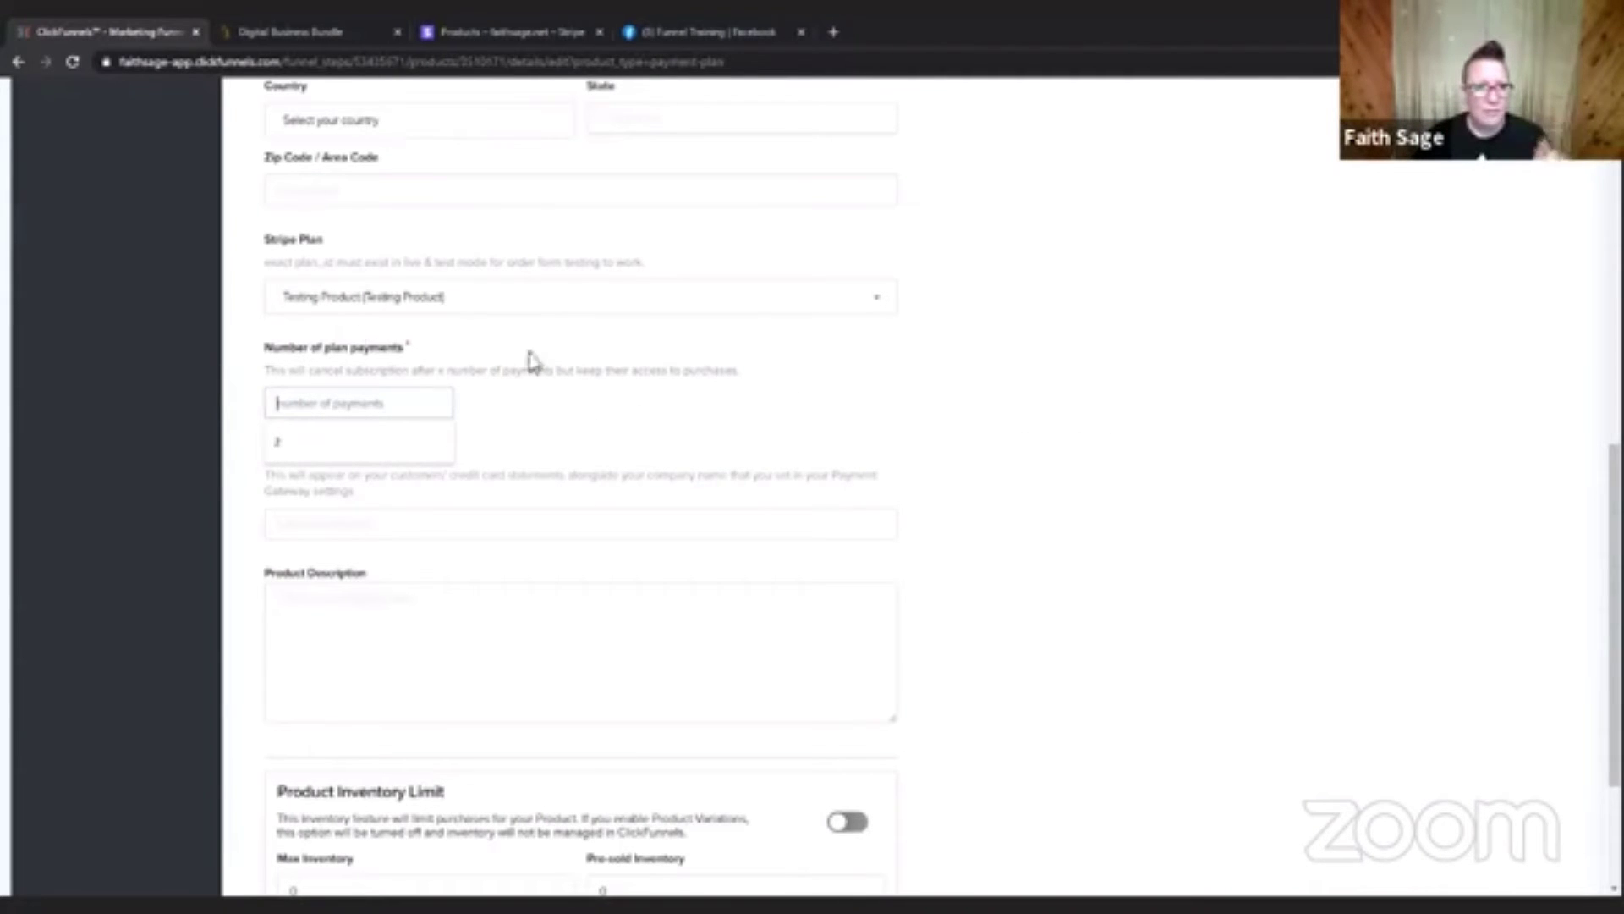
left_click(642, 435)
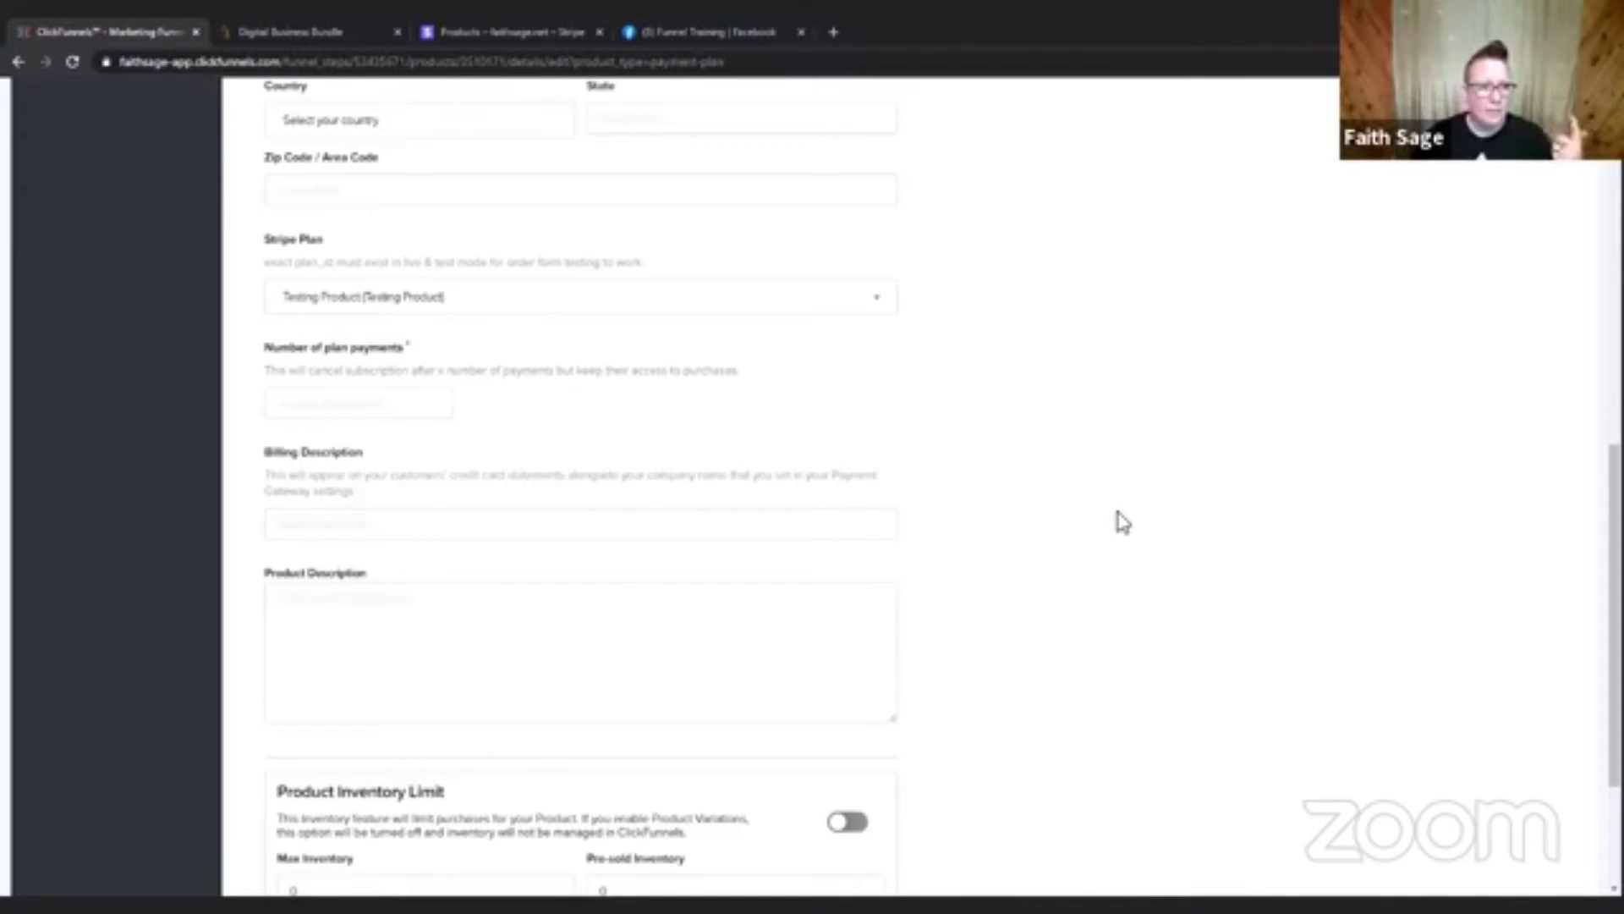
scroll(1125, 529, "down", 1)
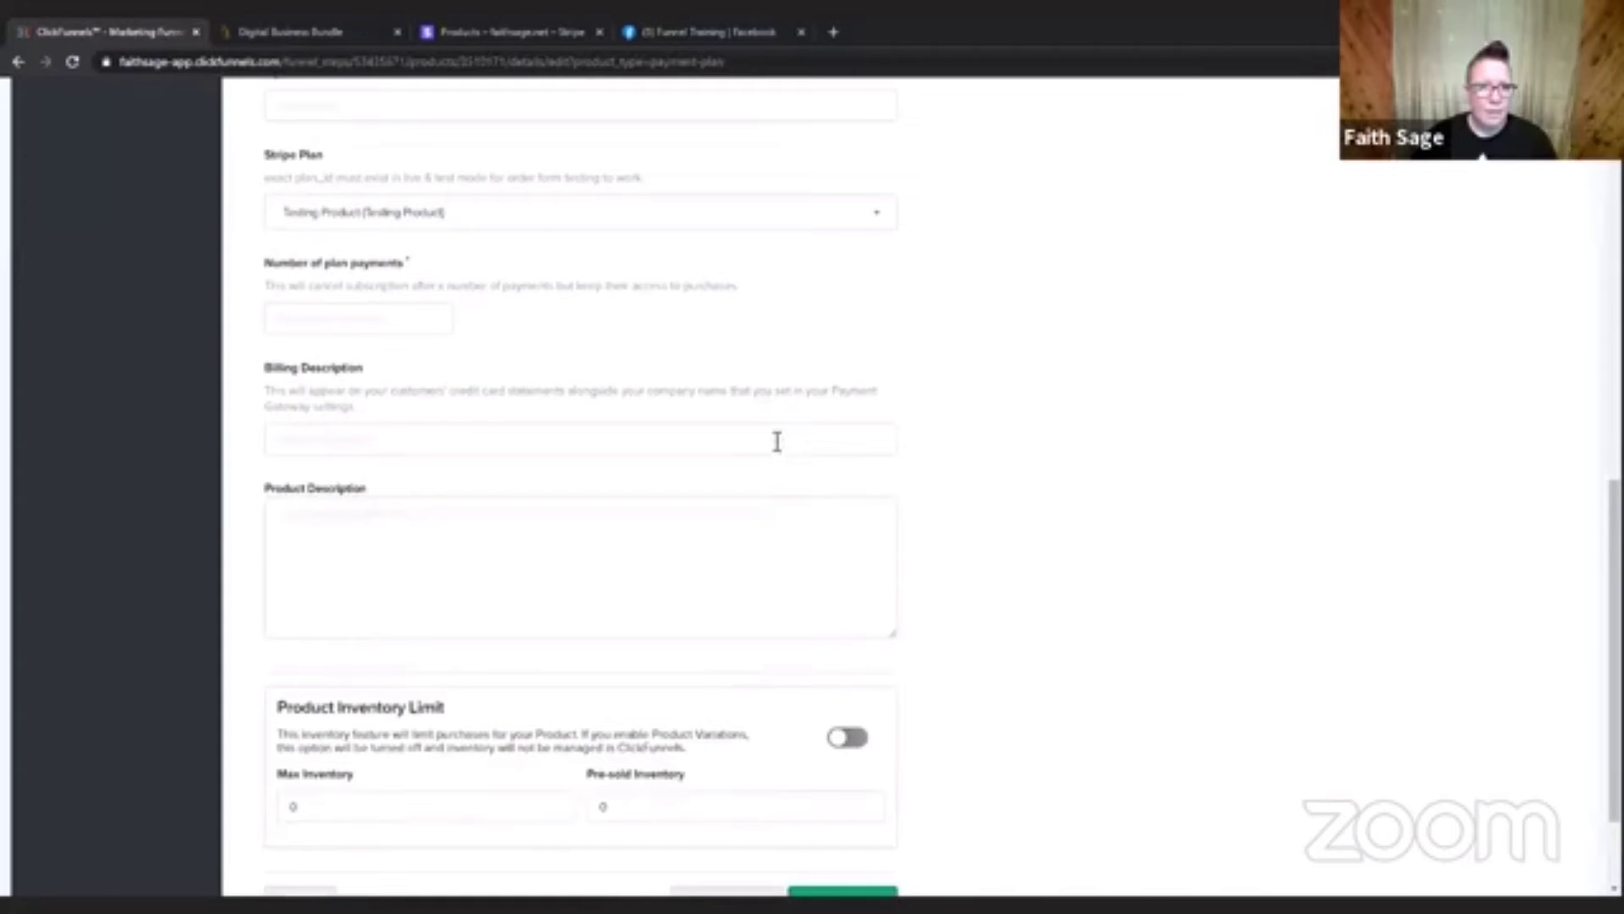
left_click(777, 441)
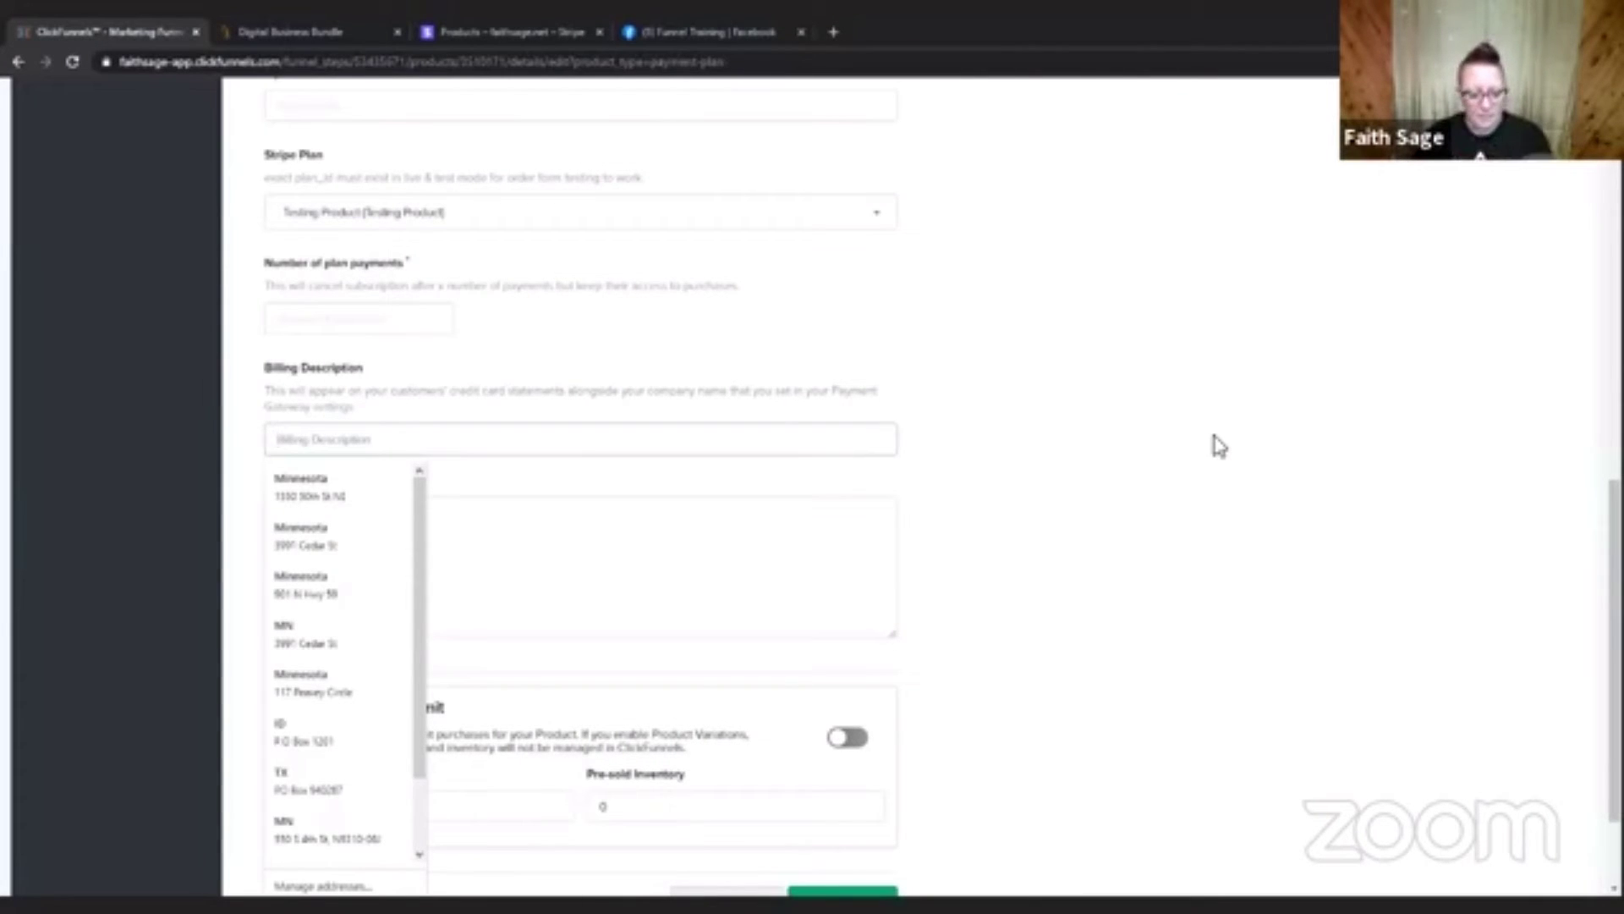
type("Testing Product")
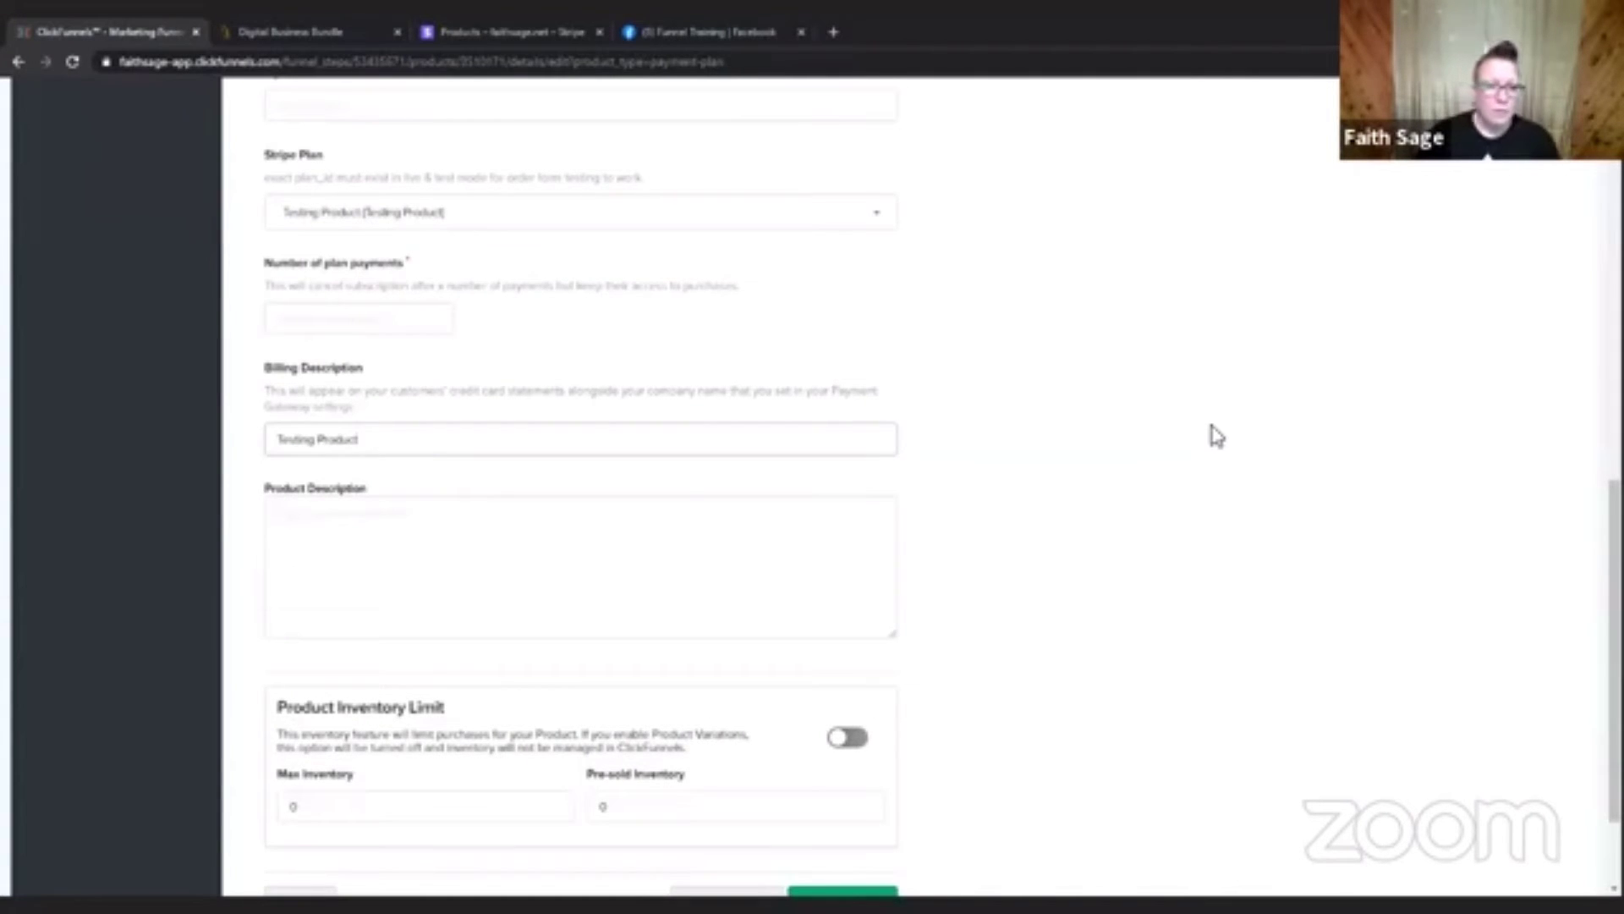
left_click(1216, 436)
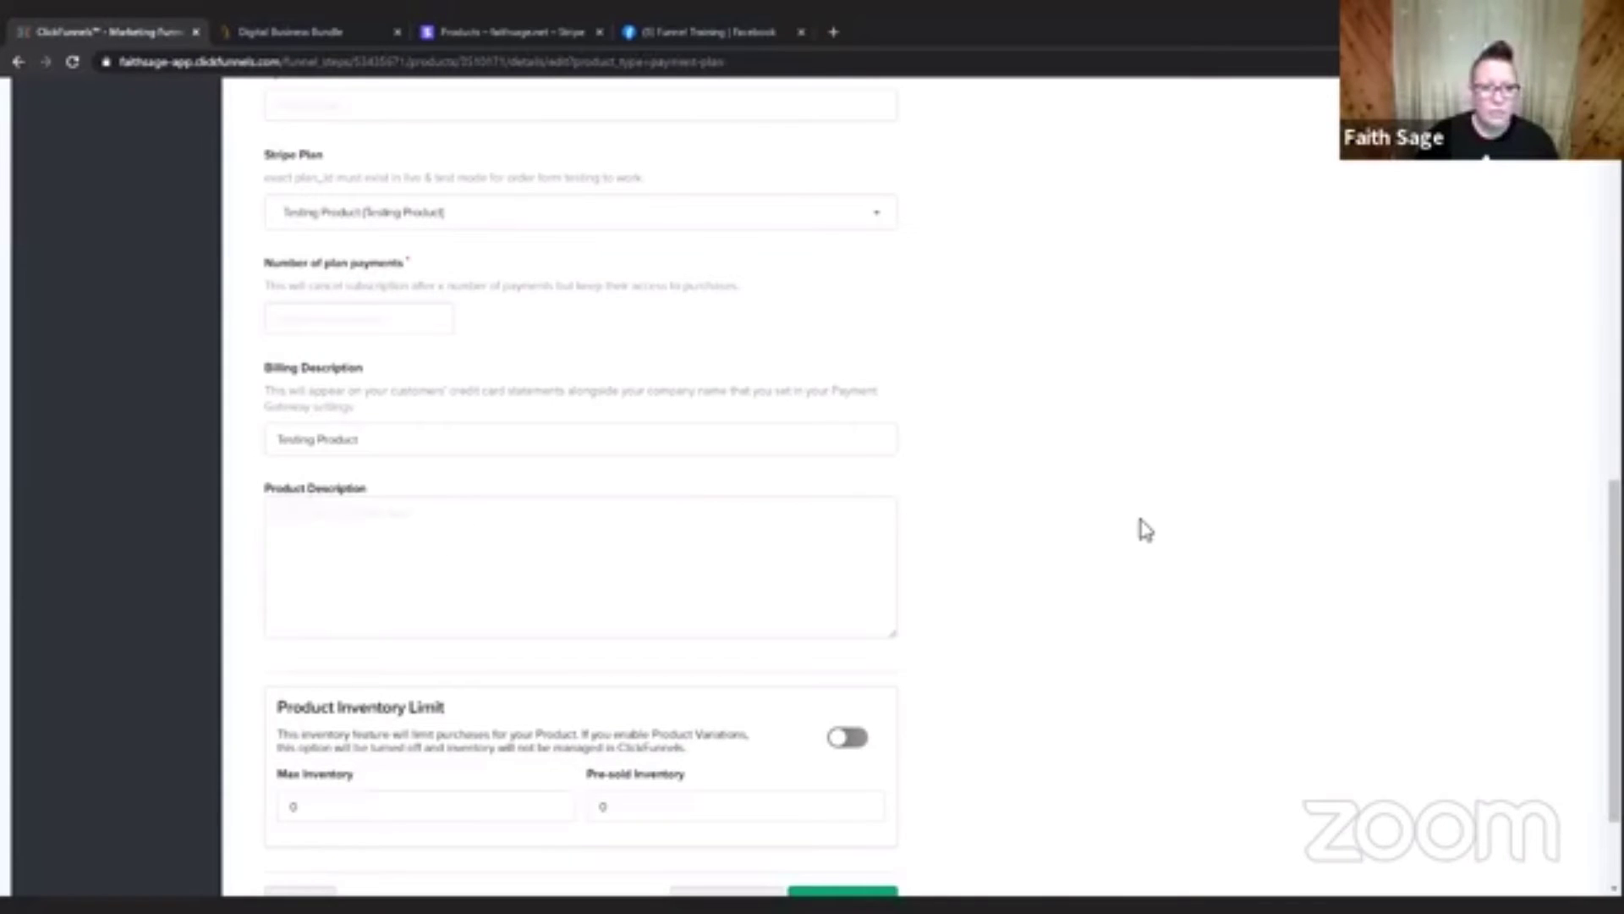
scroll(1142, 529, "down", 3)
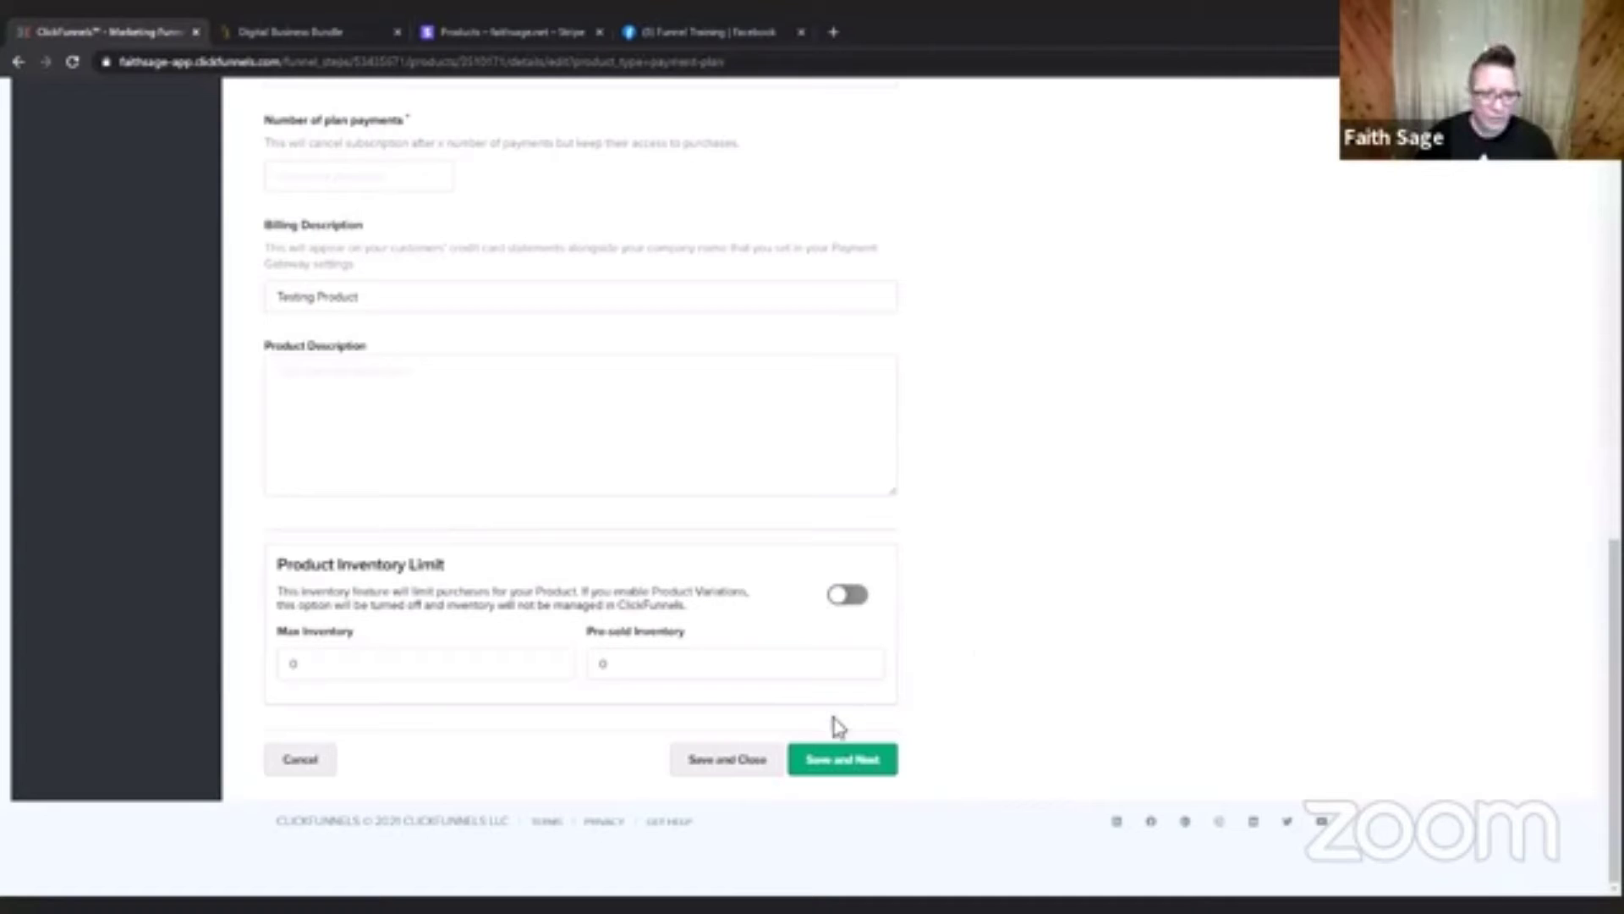
left_click(865, 760)
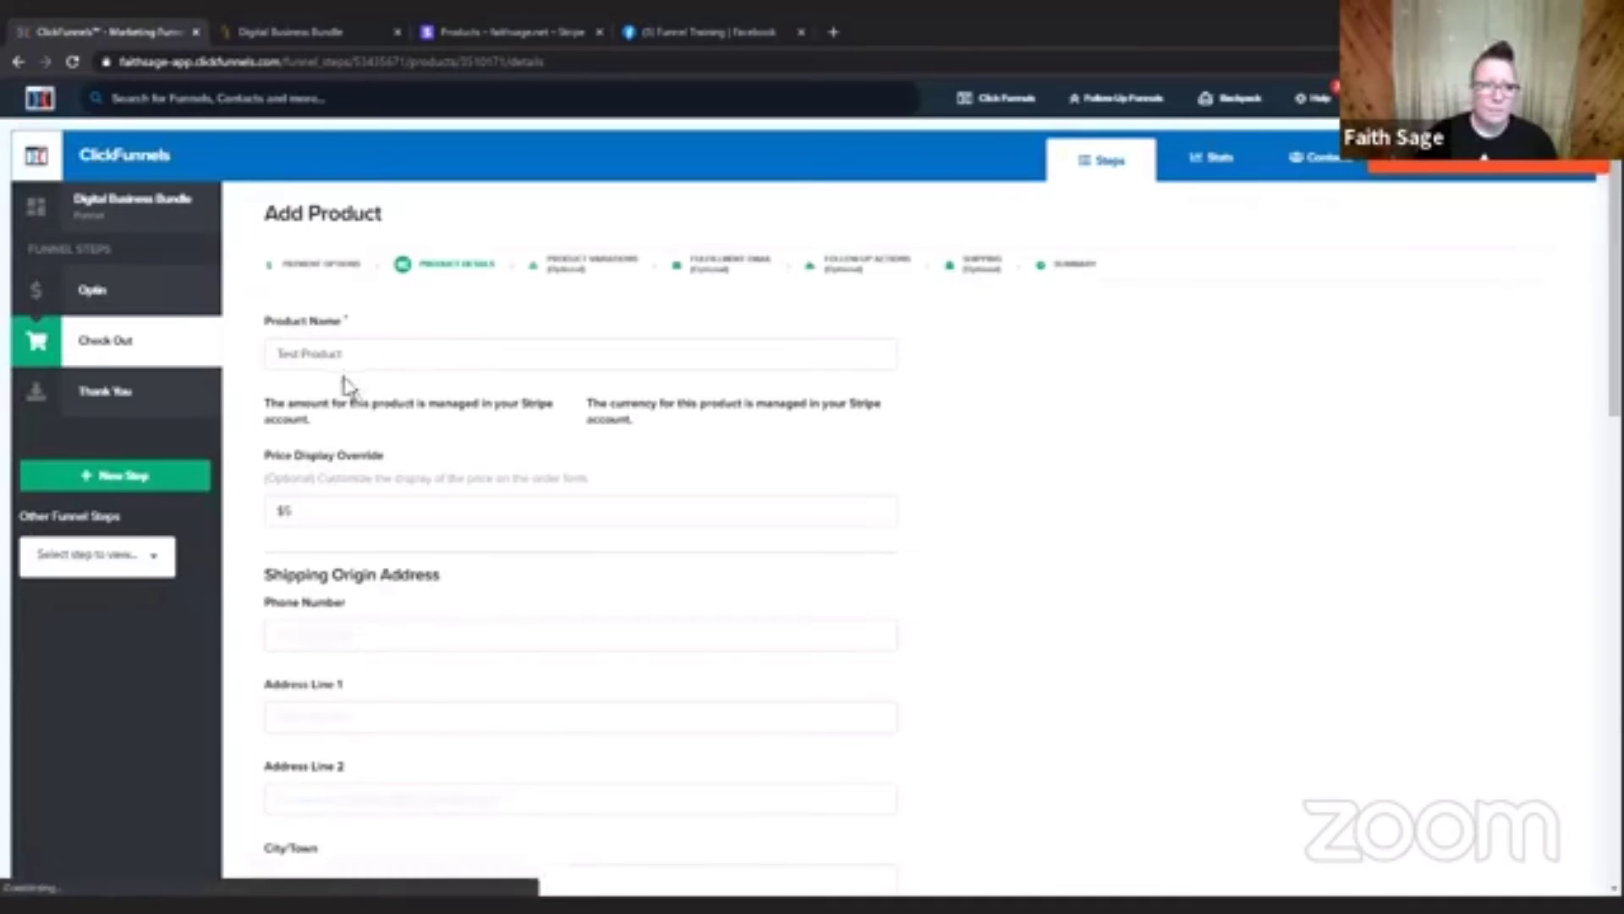
Set the Price Display Override to 5 without the dollar sign and try saving the product details again.
left_click(292, 518)
key("BackSpace")
key("BackSpace")
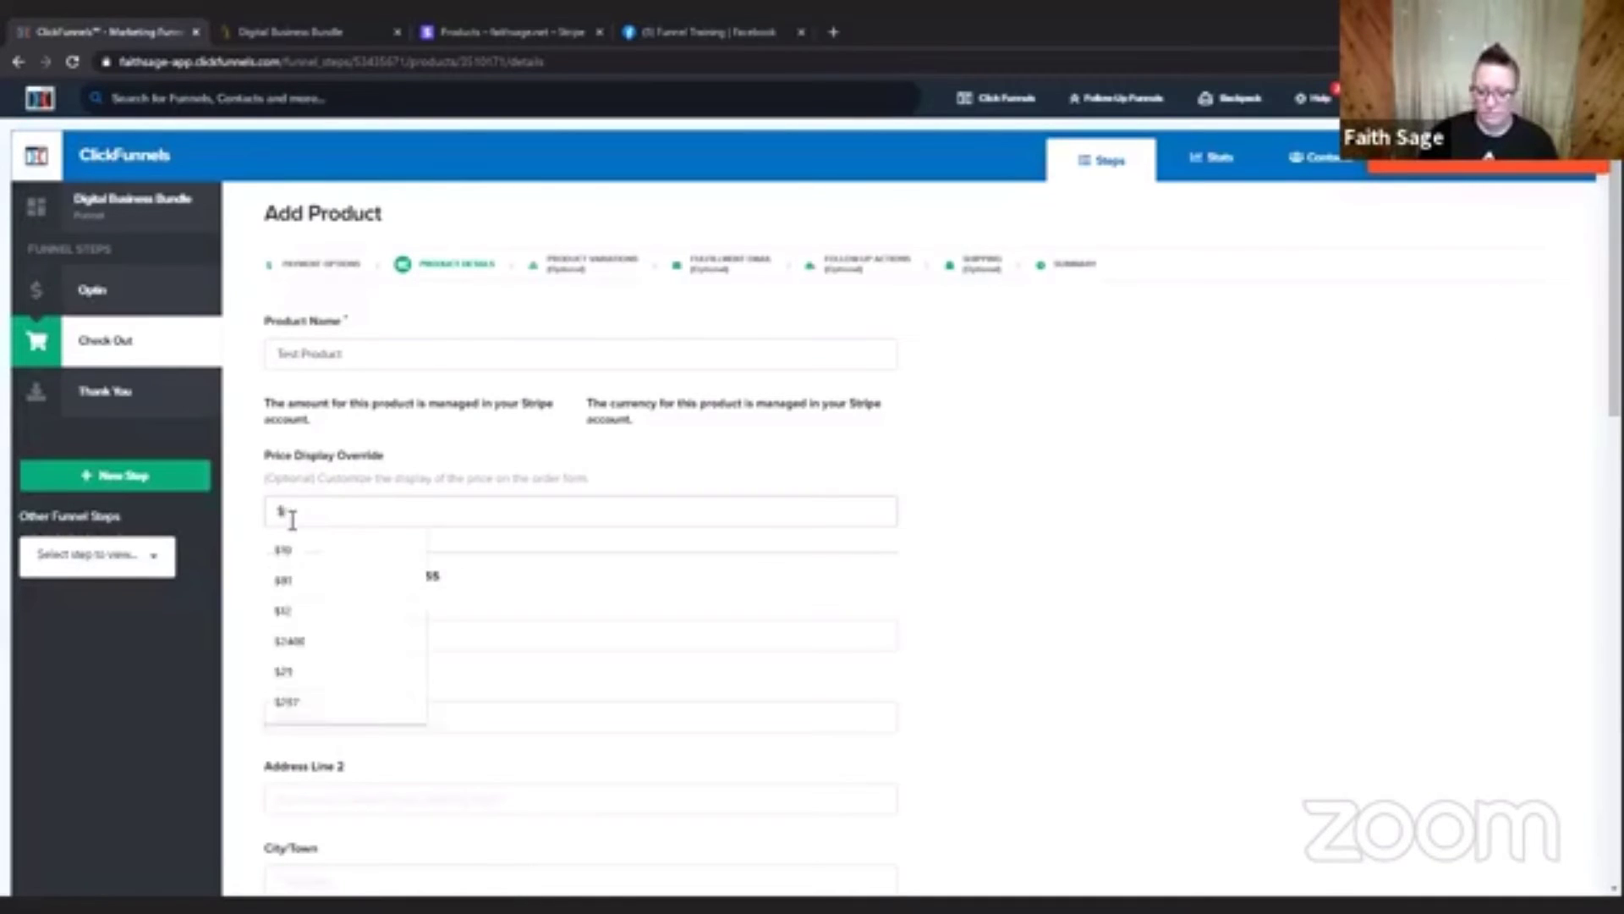
type("$")
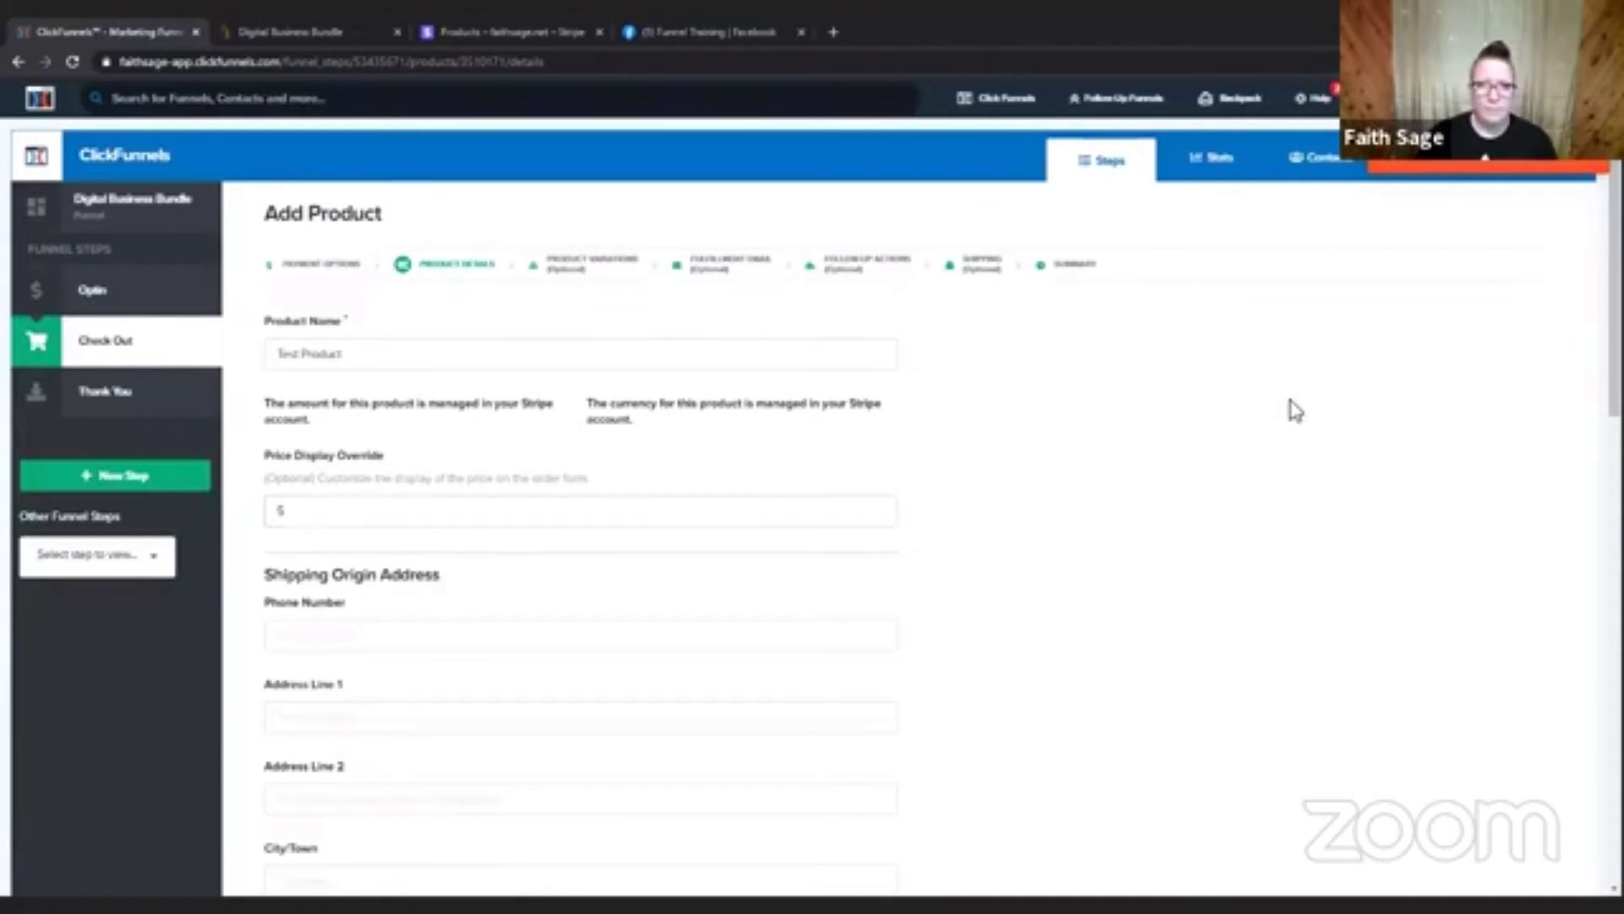
scroll(1287, 410, "down", 10)
left_click(838, 774)
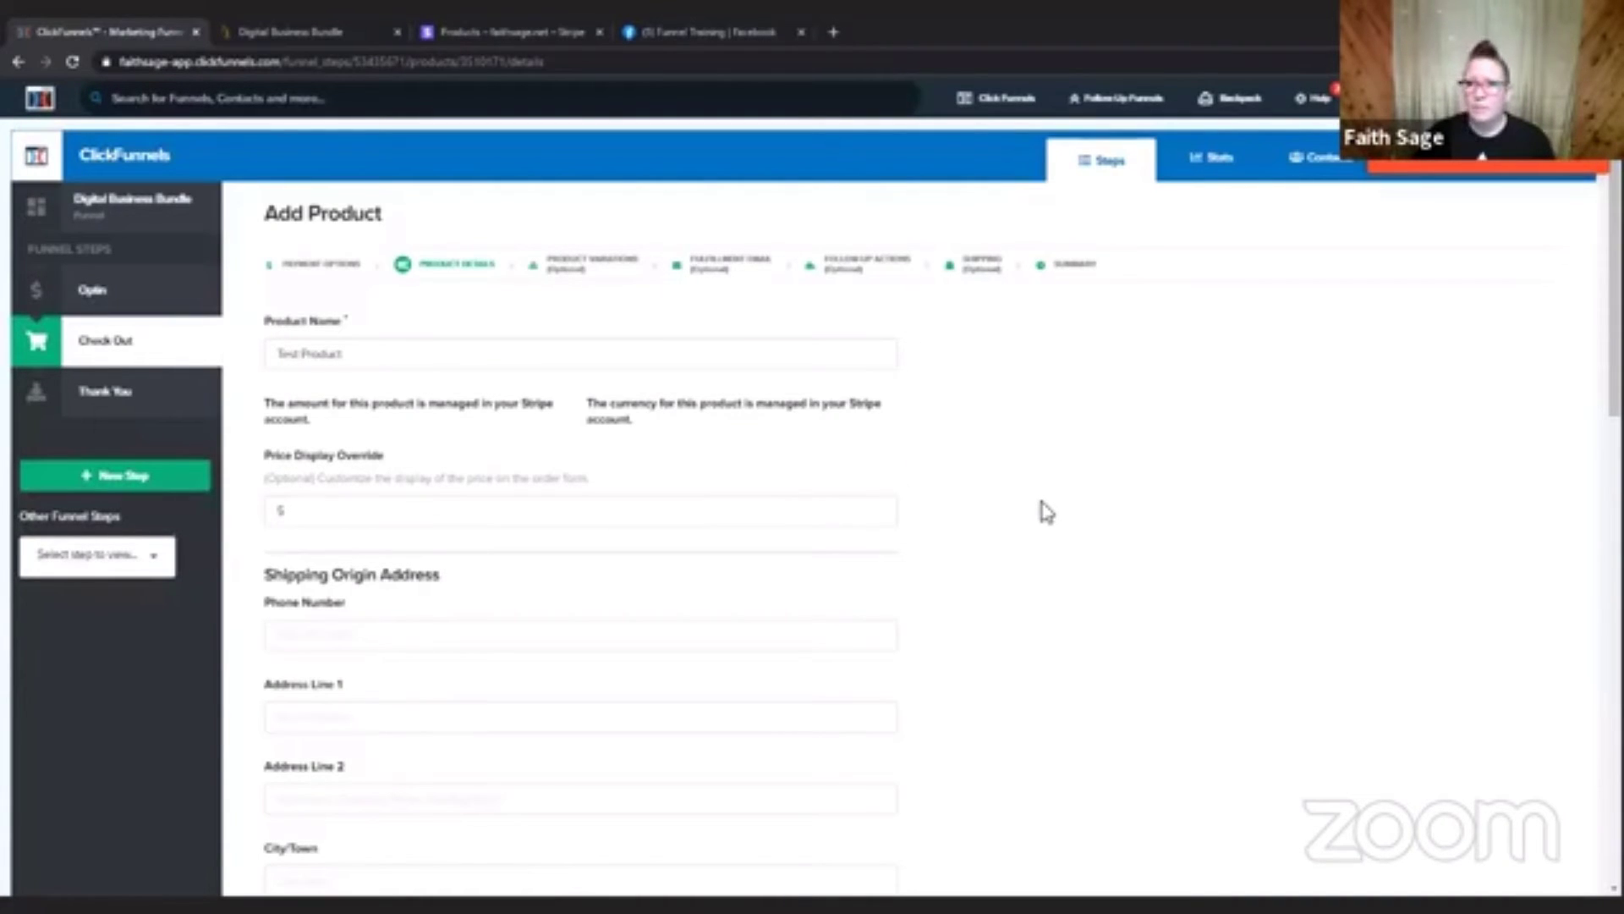
Review the whole product details form, including Stripe Plan, plan payments, trial period and inventory fields, for a problem with saving.
scroll(1047, 512, "down", 8)
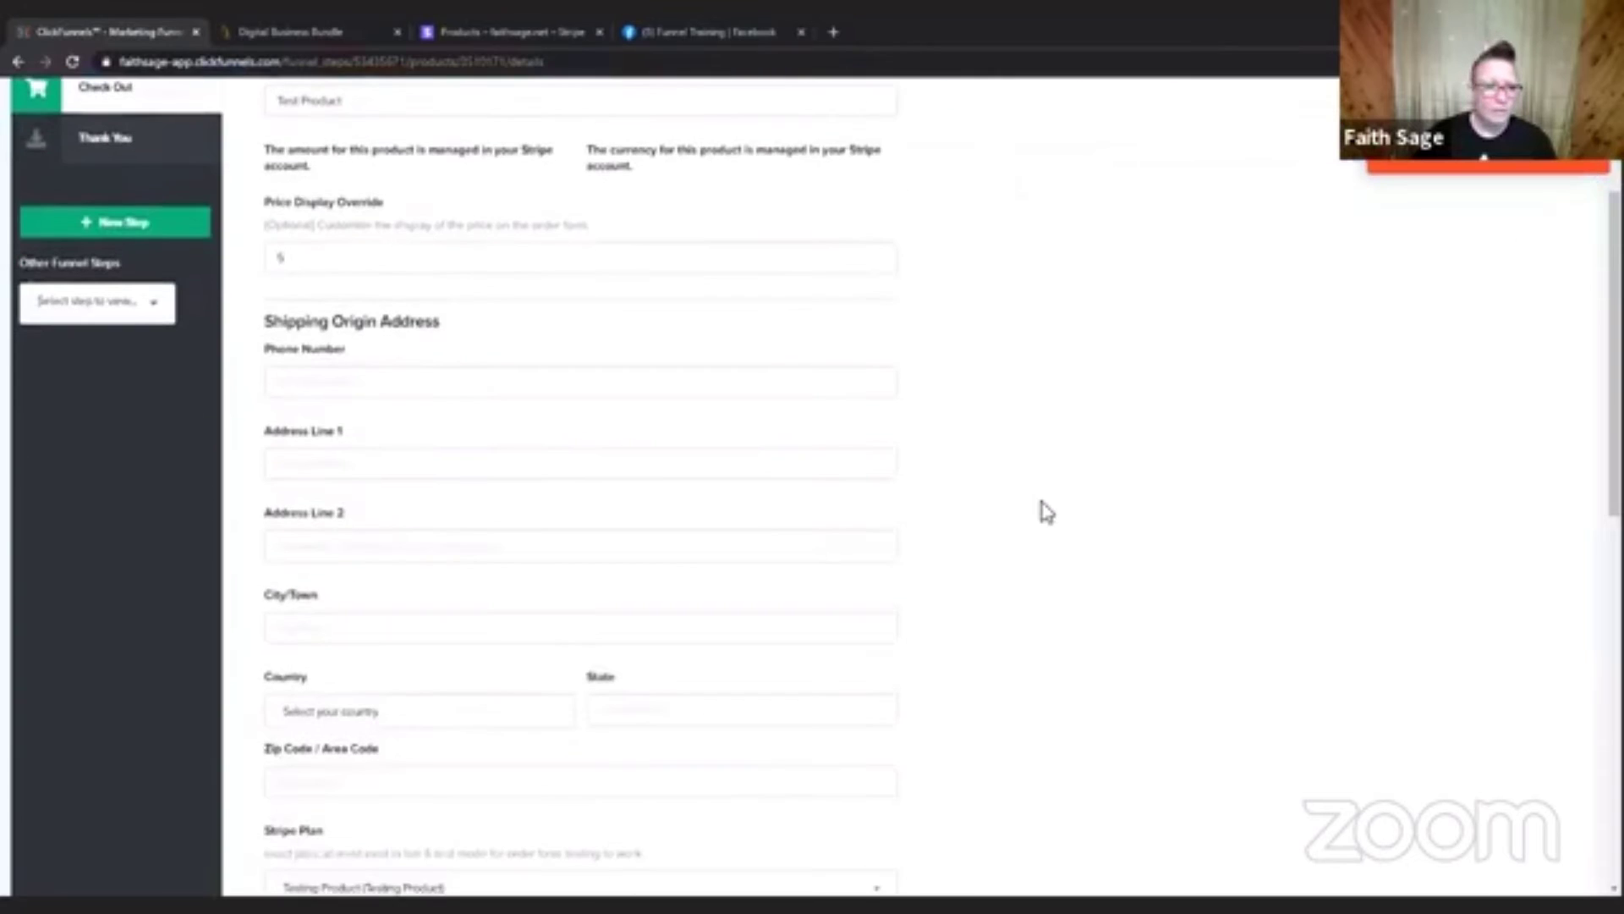
scroll(1046, 512, "down", 1)
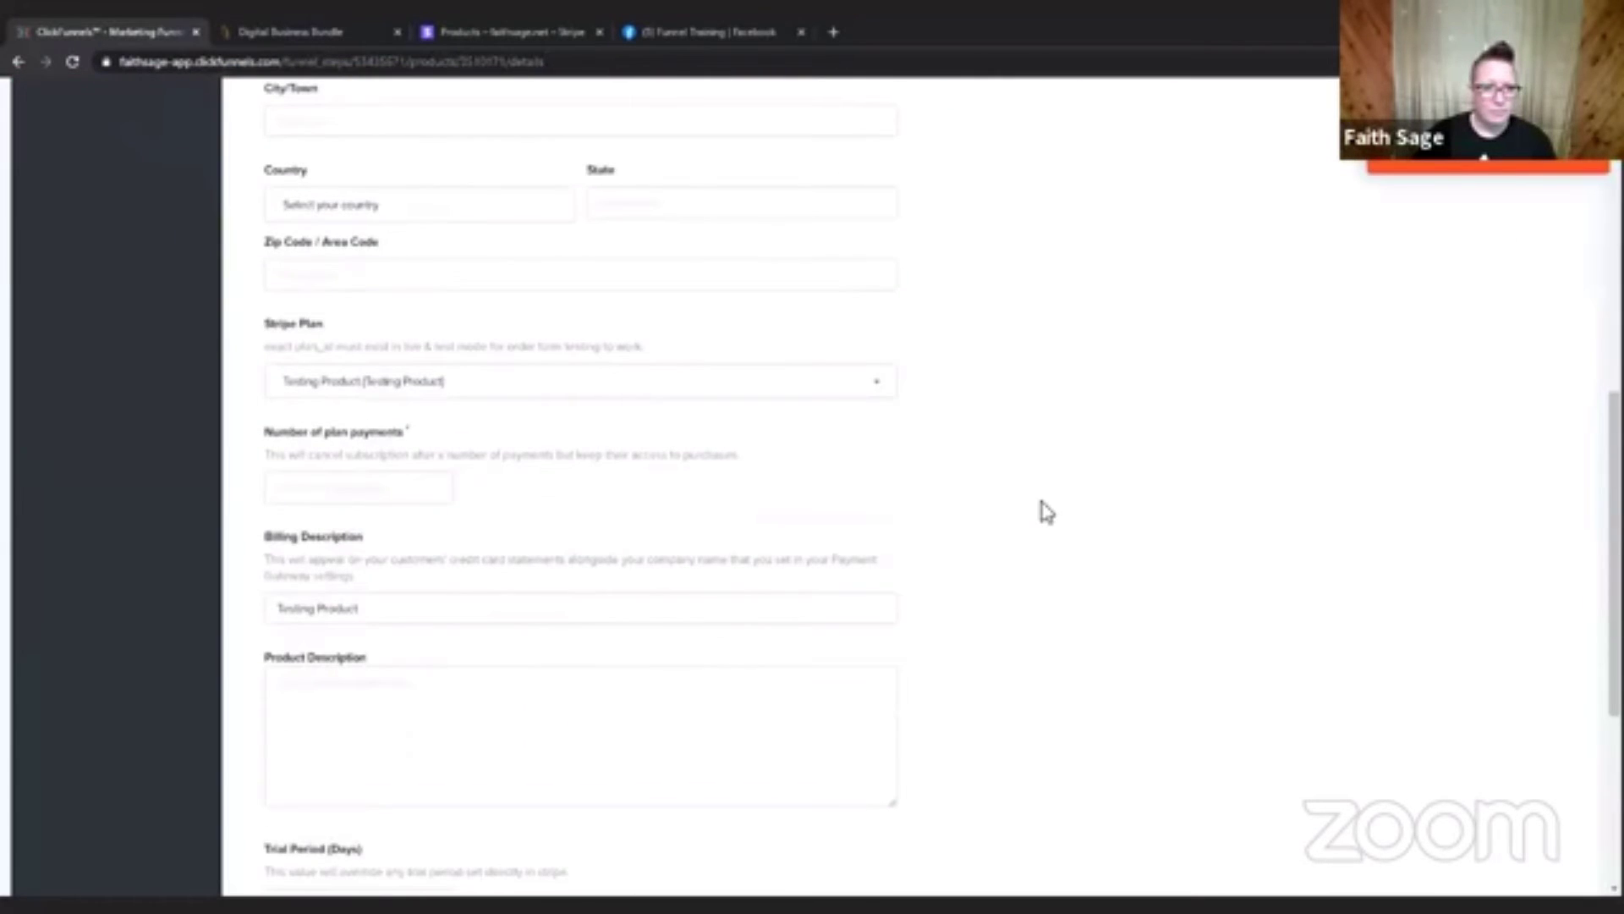
scroll(1046, 511, "down", 4)
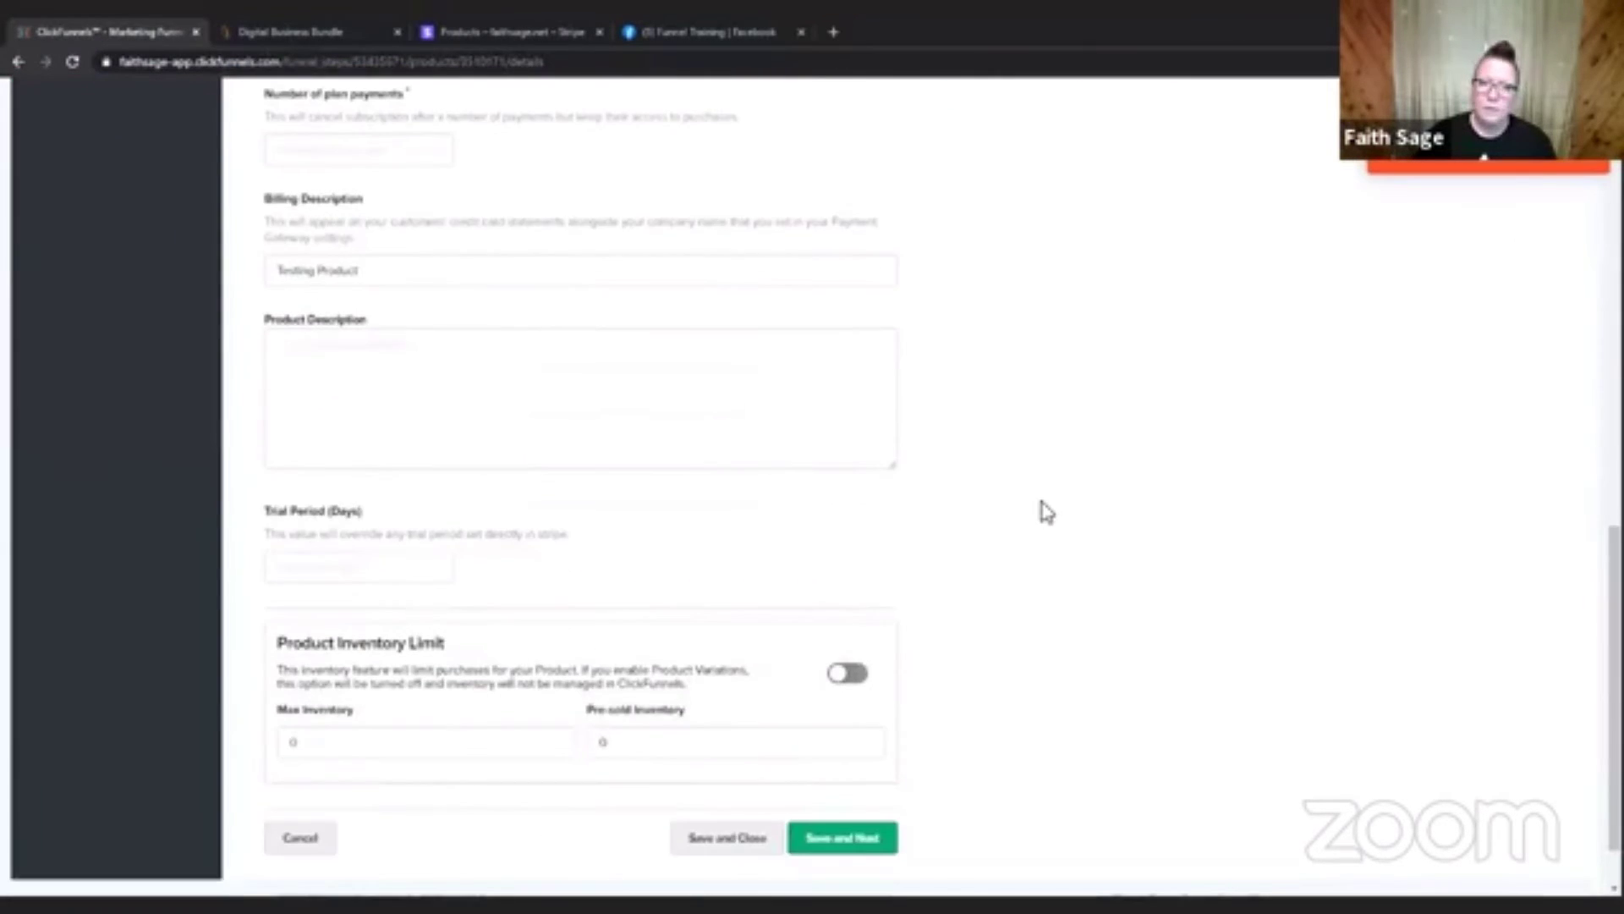
scroll(1047, 512, "down", 1)
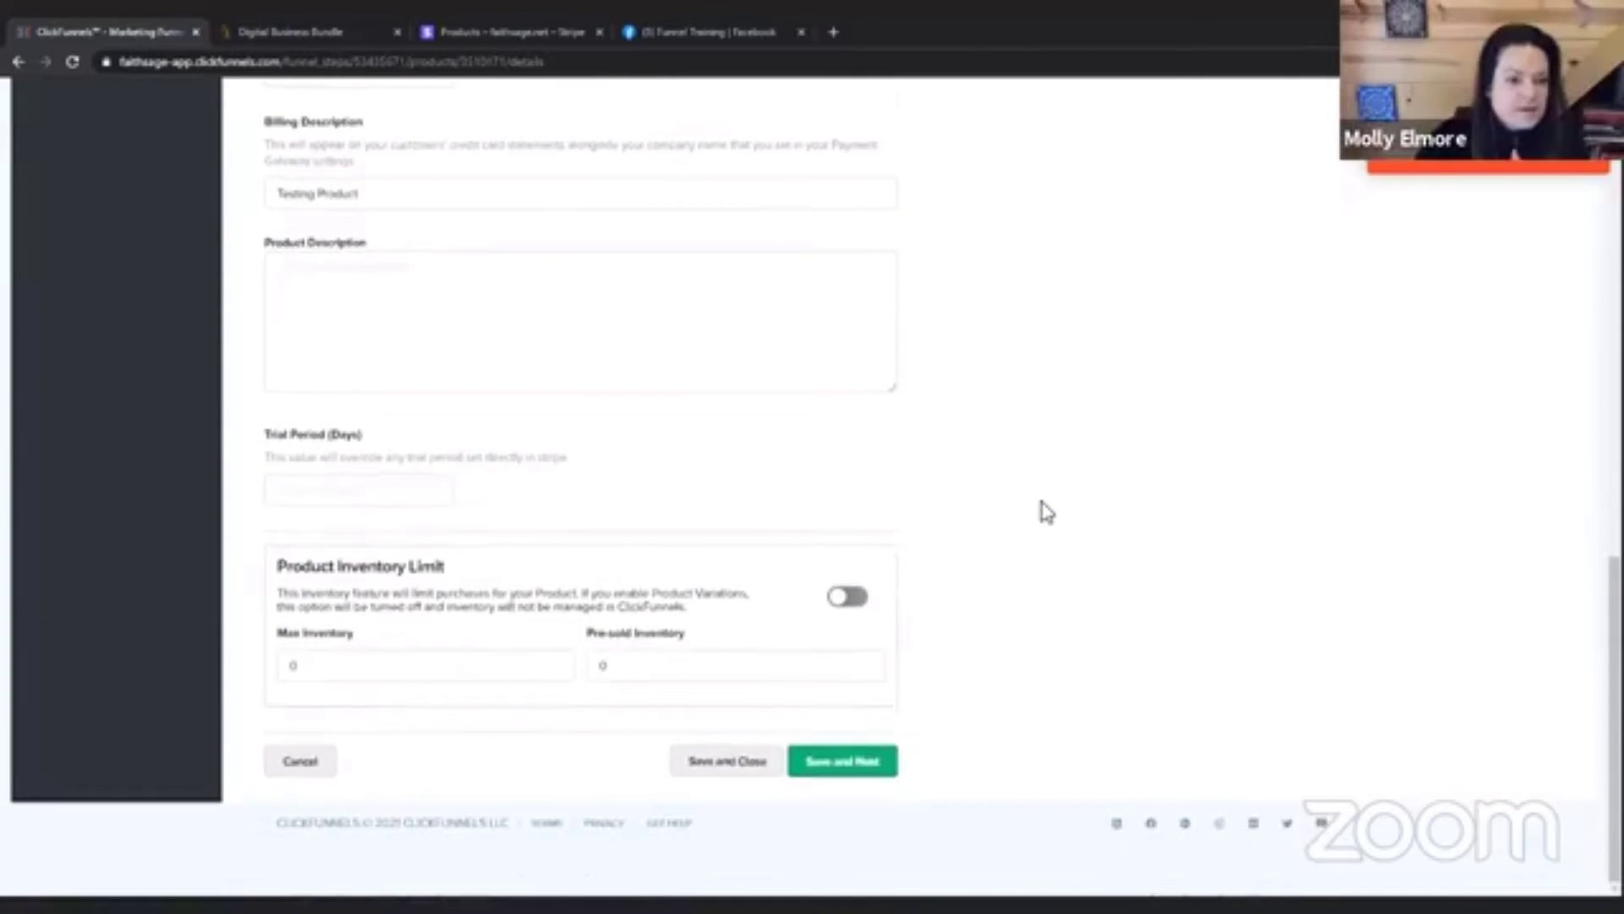
scroll(1046, 512, "up", 3)
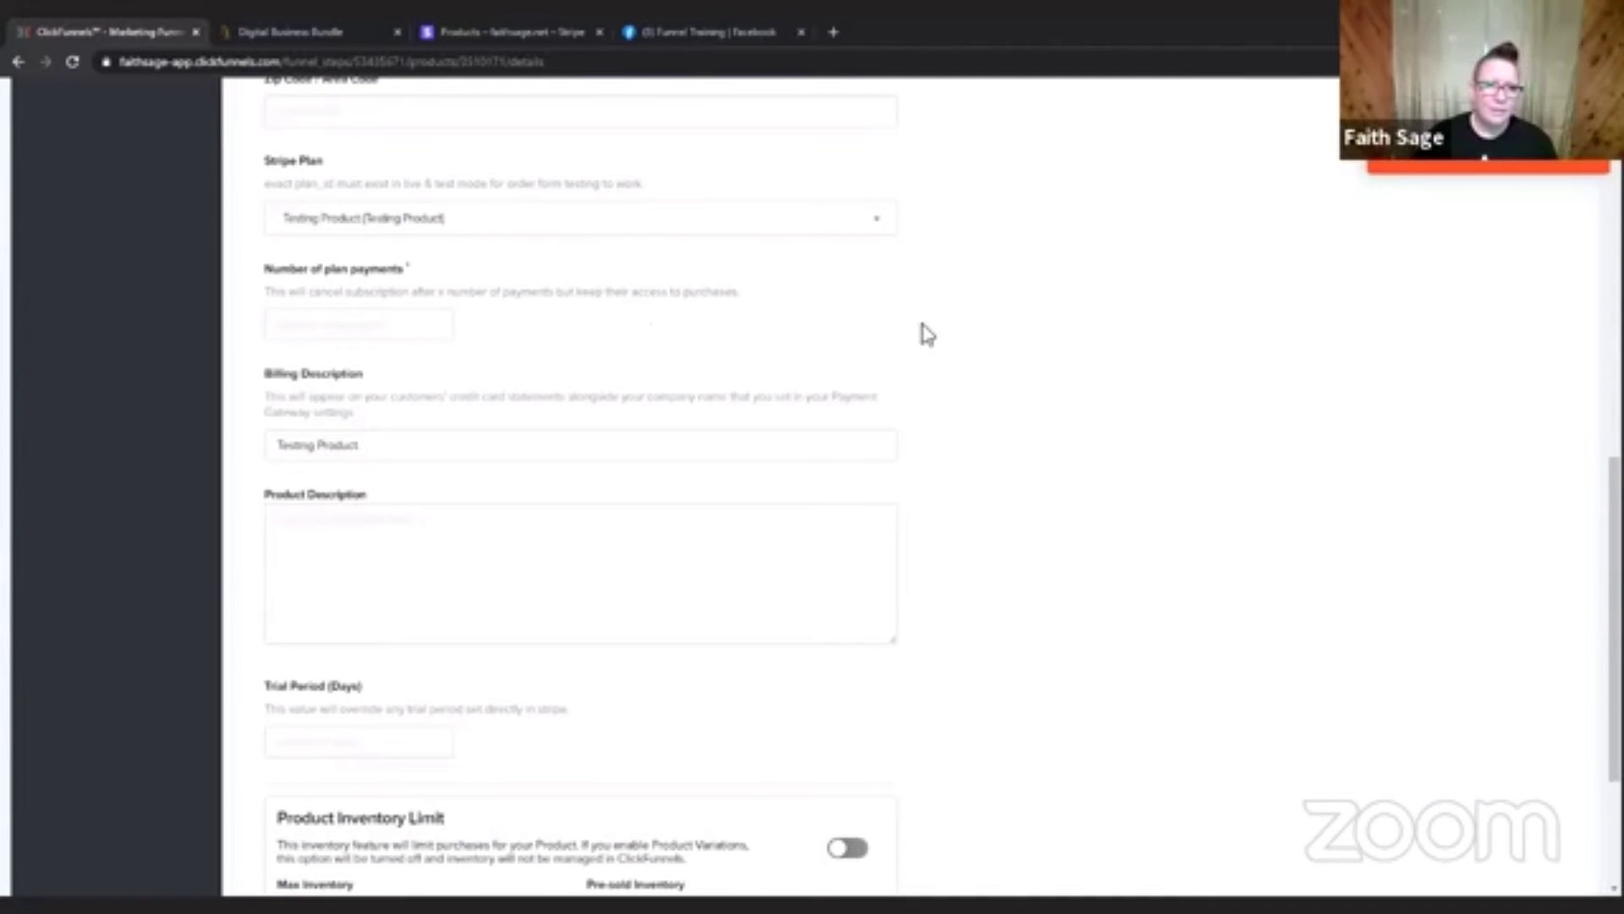
scroll(1091, 356, "up", 5)
scroll(1091, 356, "up", 1)
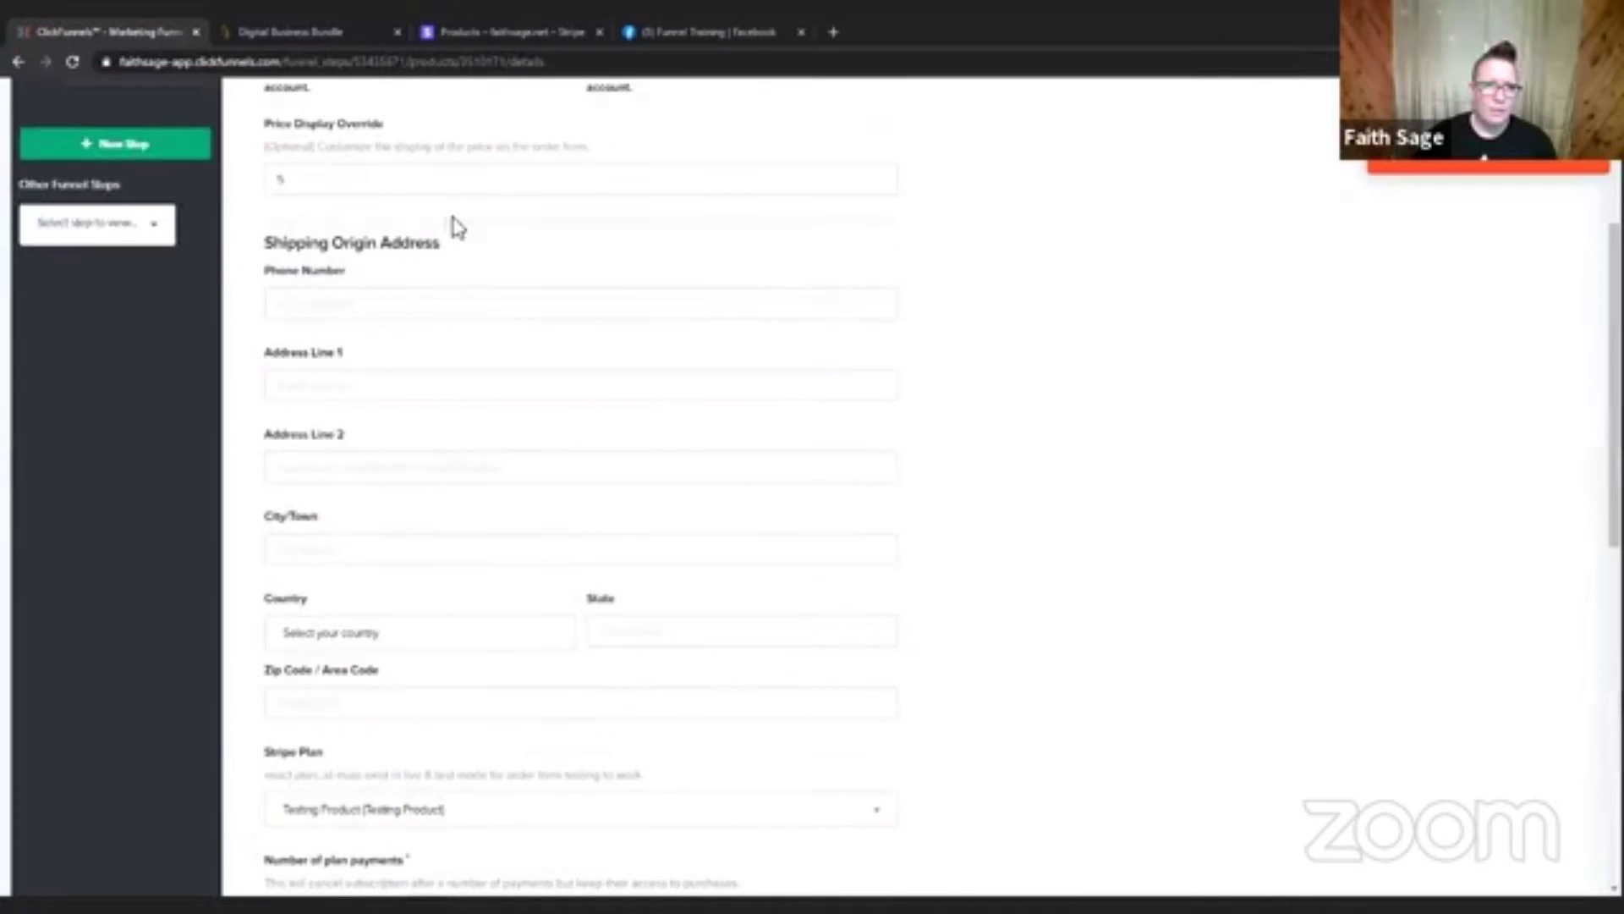
scroll(645, 173, "up", 2)
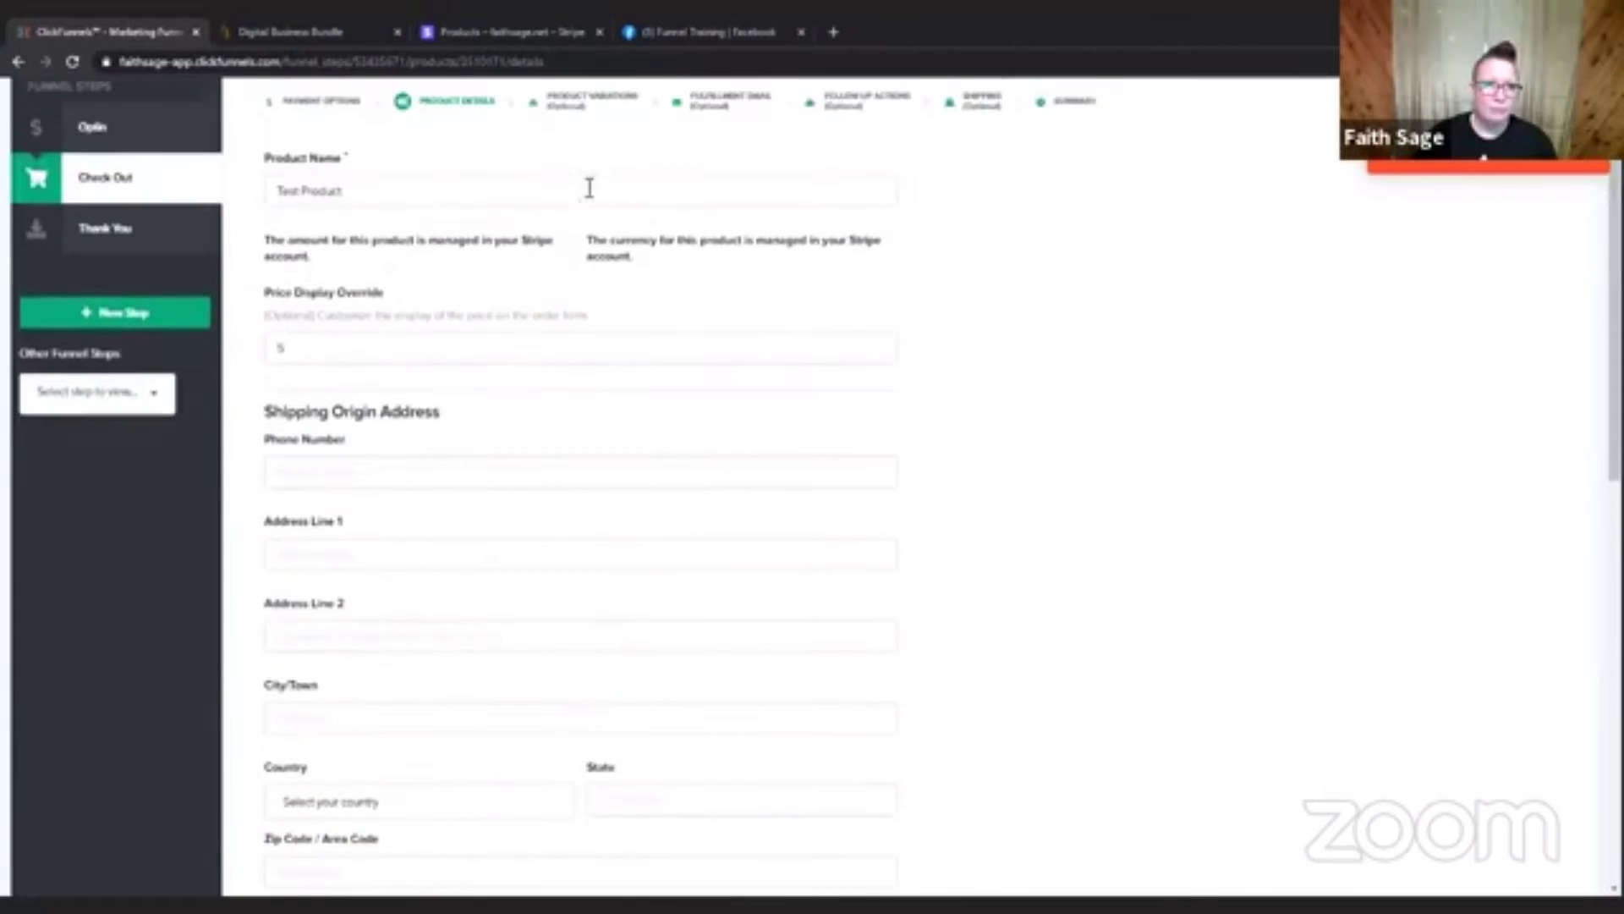
Set the Price Display Override to "$5" and try again to save the product details and continue.
left_click(279, 350)
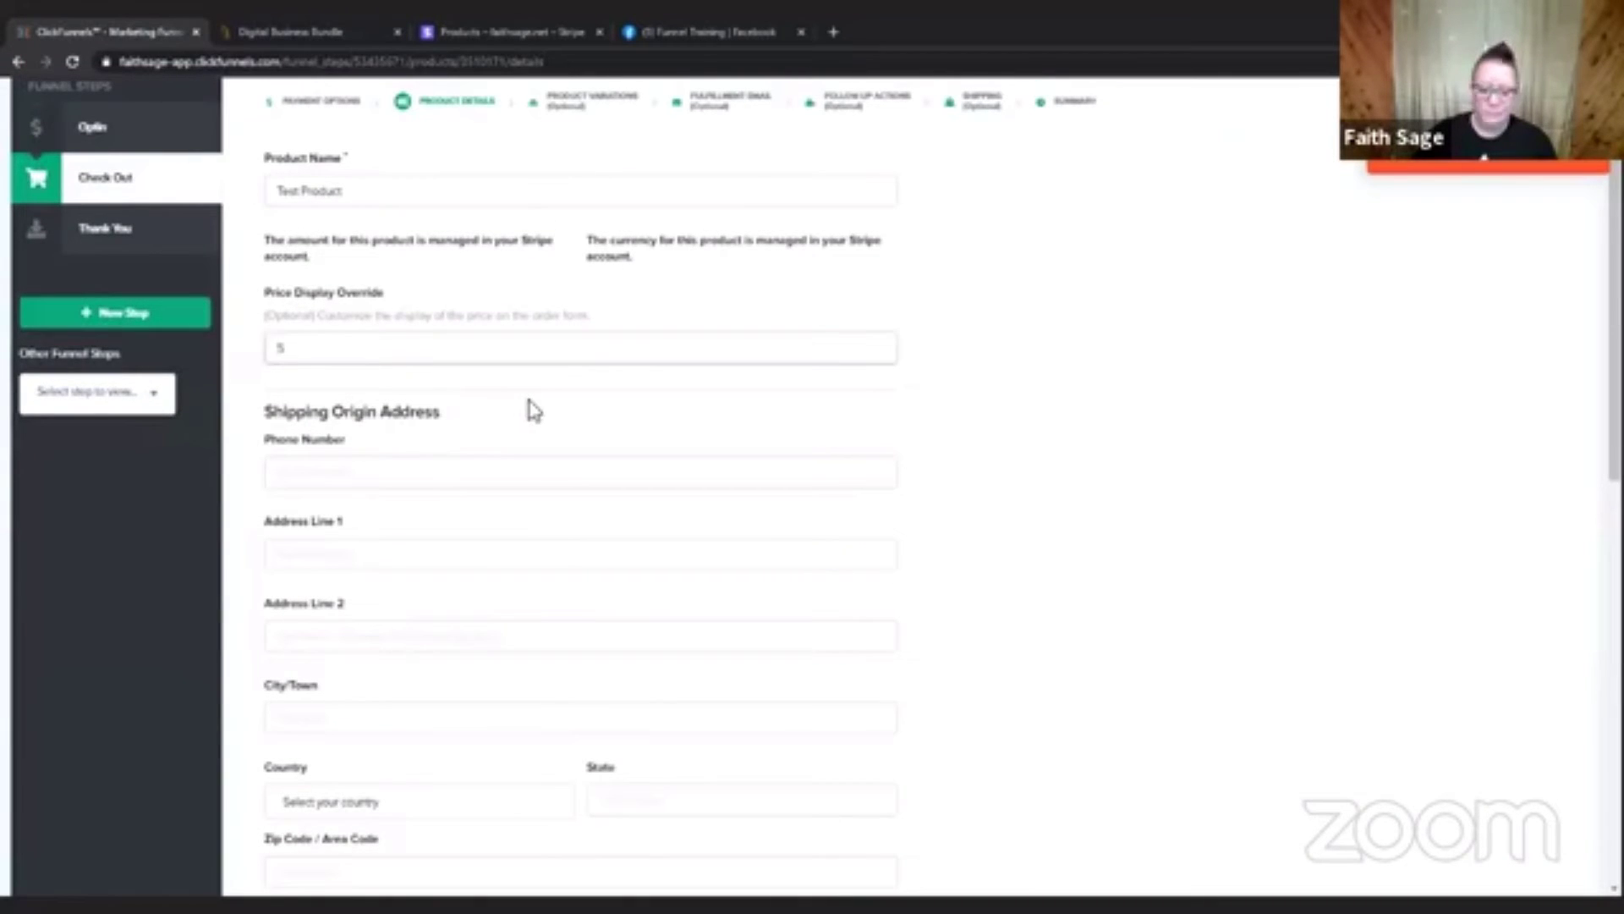
type("$5")
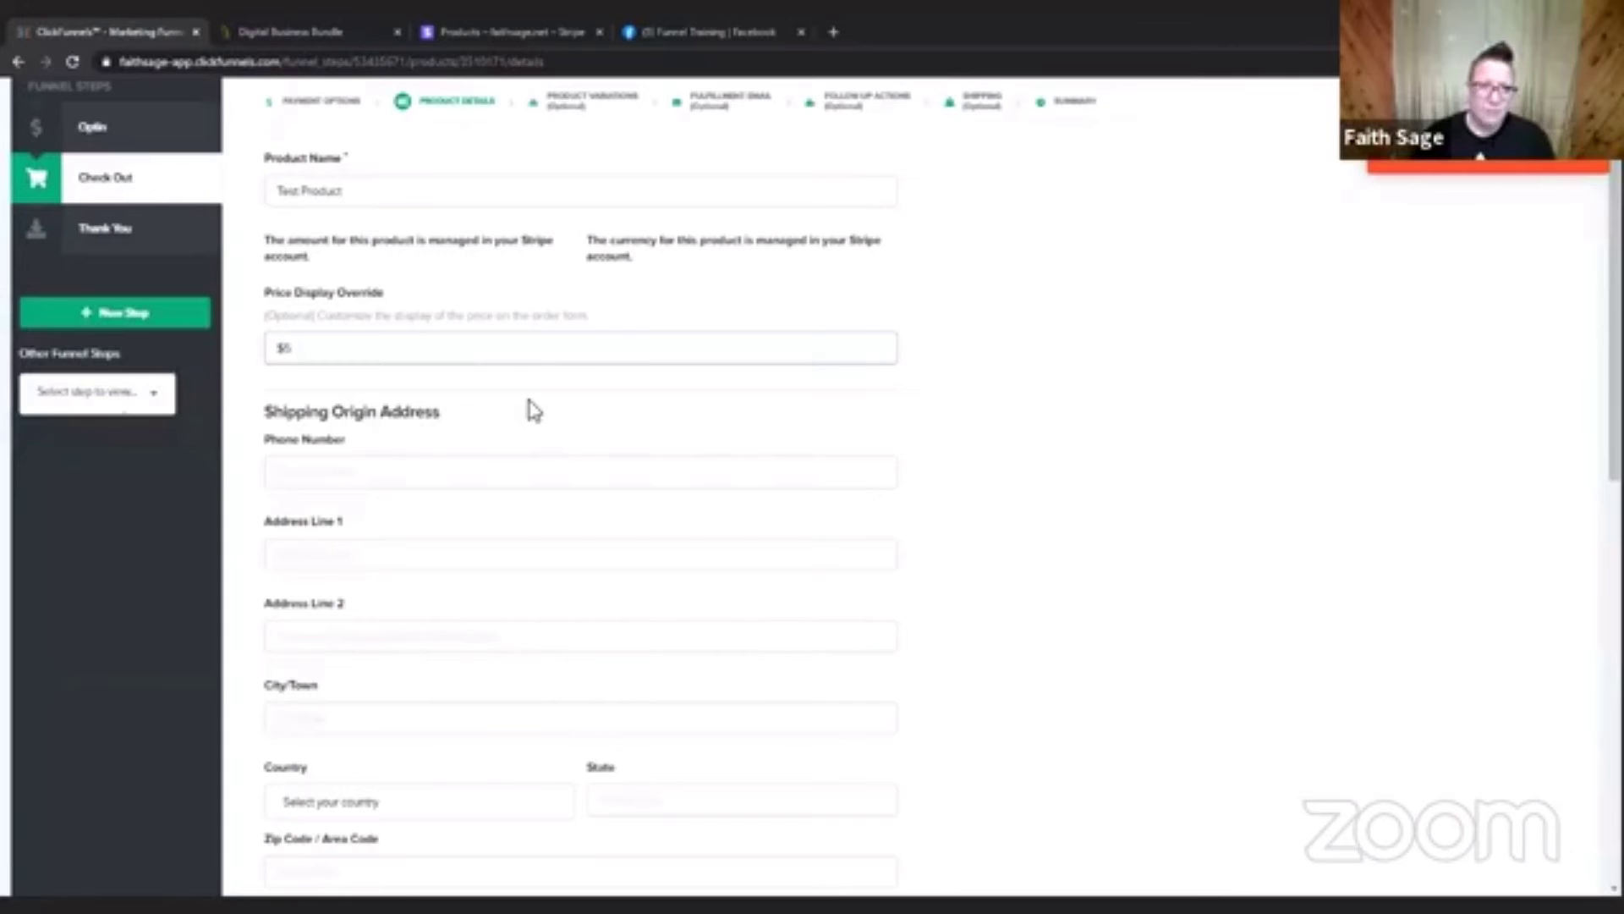
key("BackSpace")
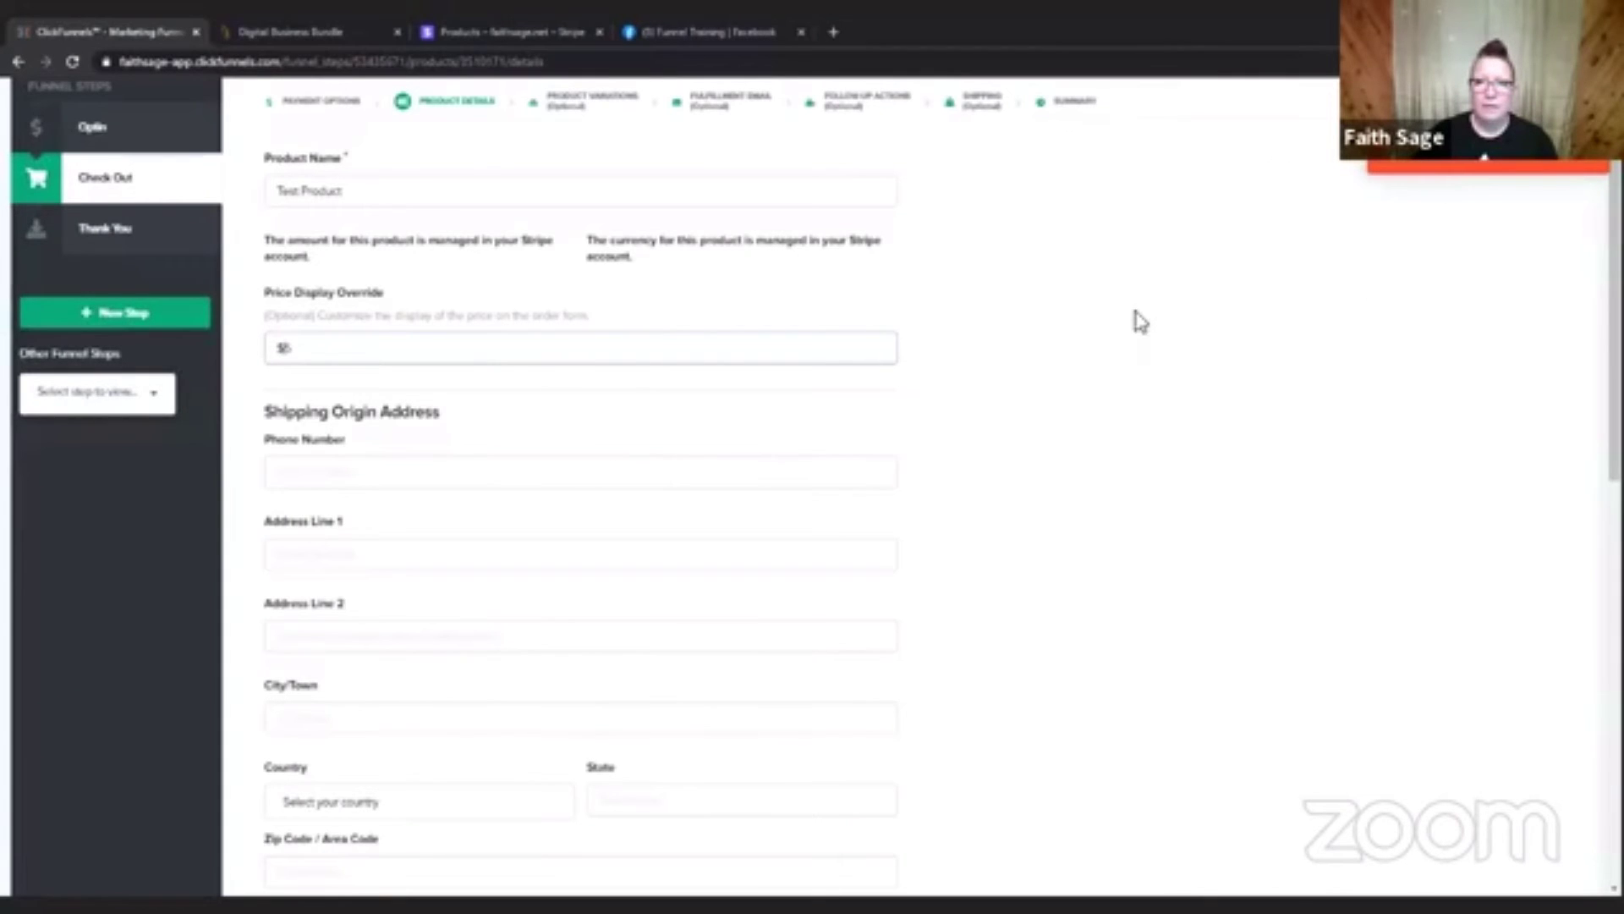
scroll(1091, 424, "down", 5)
scroll(1095, 426, "down", 5)
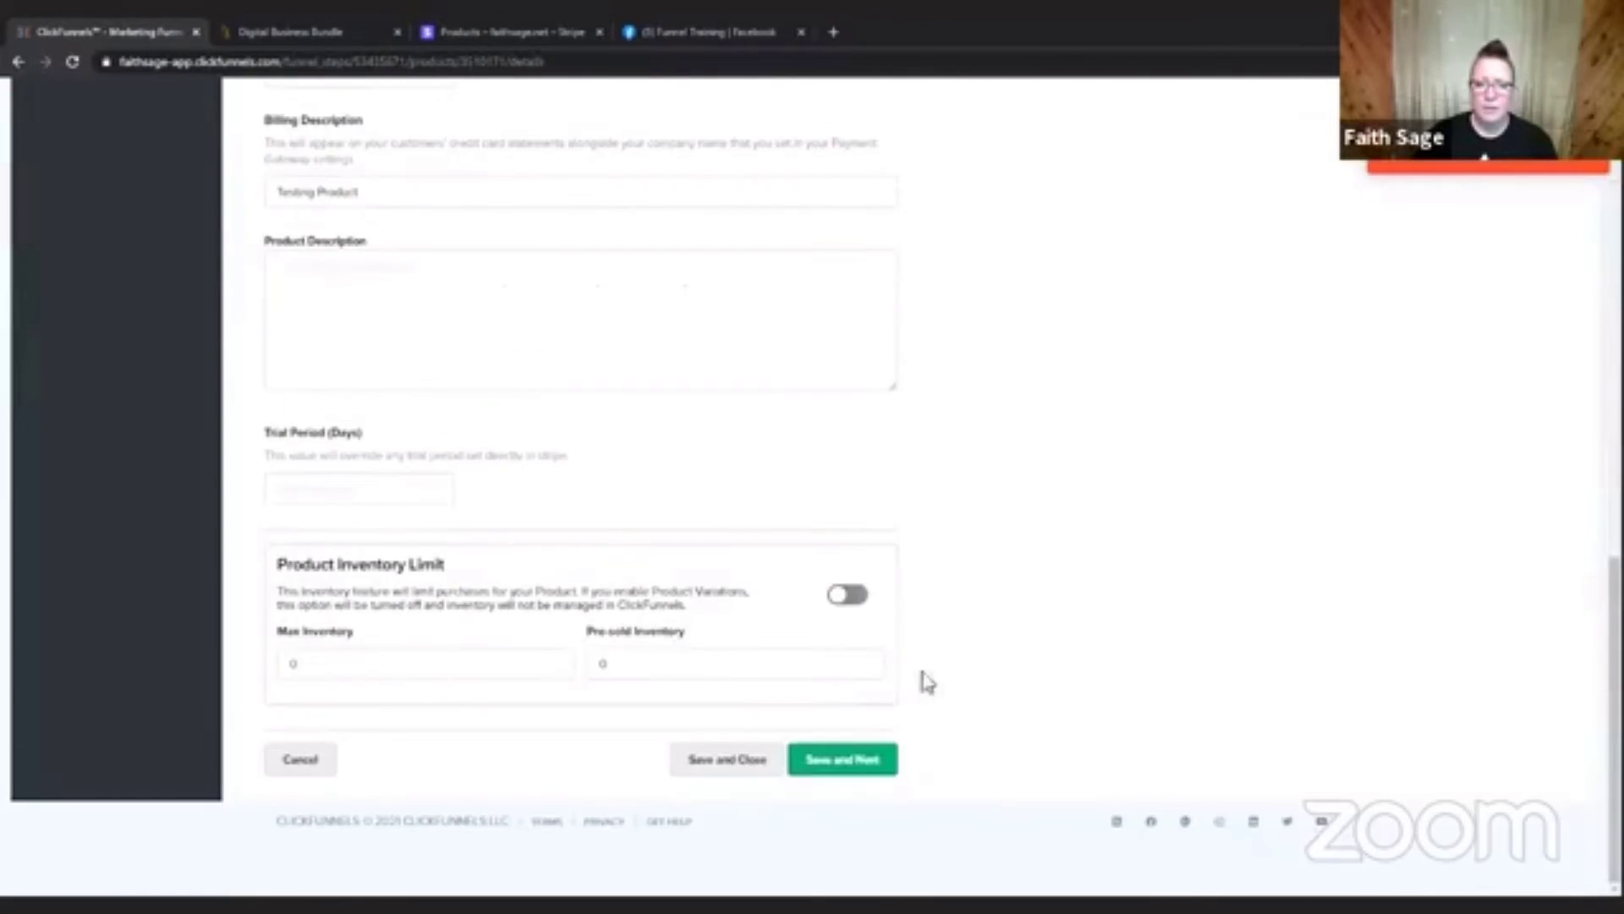
left_click(844, 769)
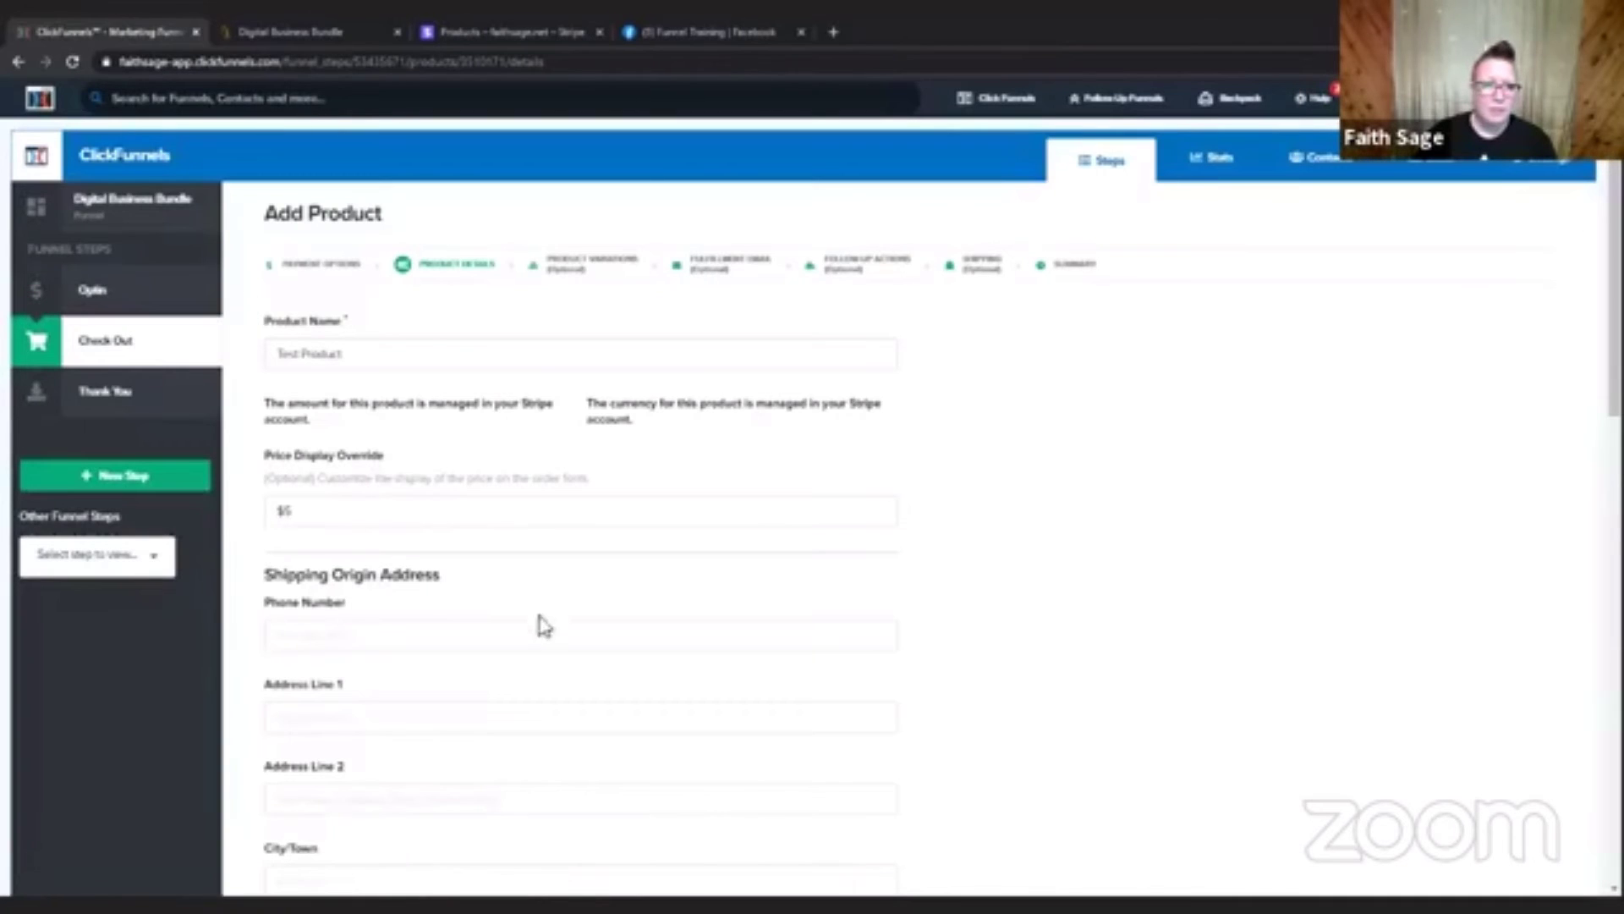
Reload the product form with resubmission, set the Price Display Override to "$5.00" and try to save and continue.
left_click(72, 62)
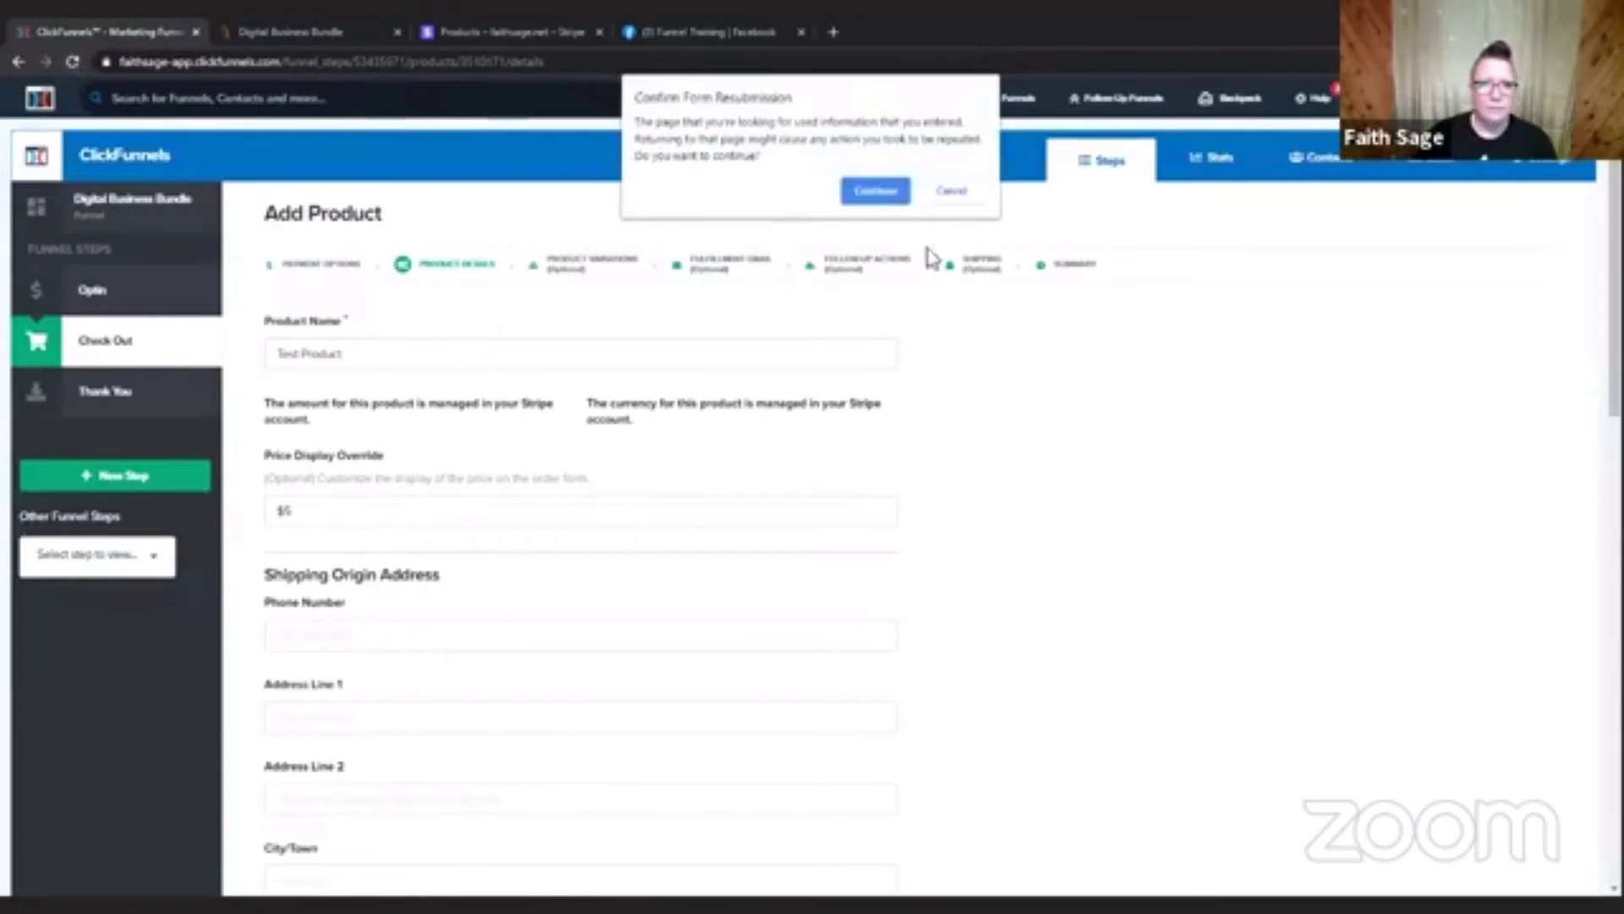
left_click(875, 188)
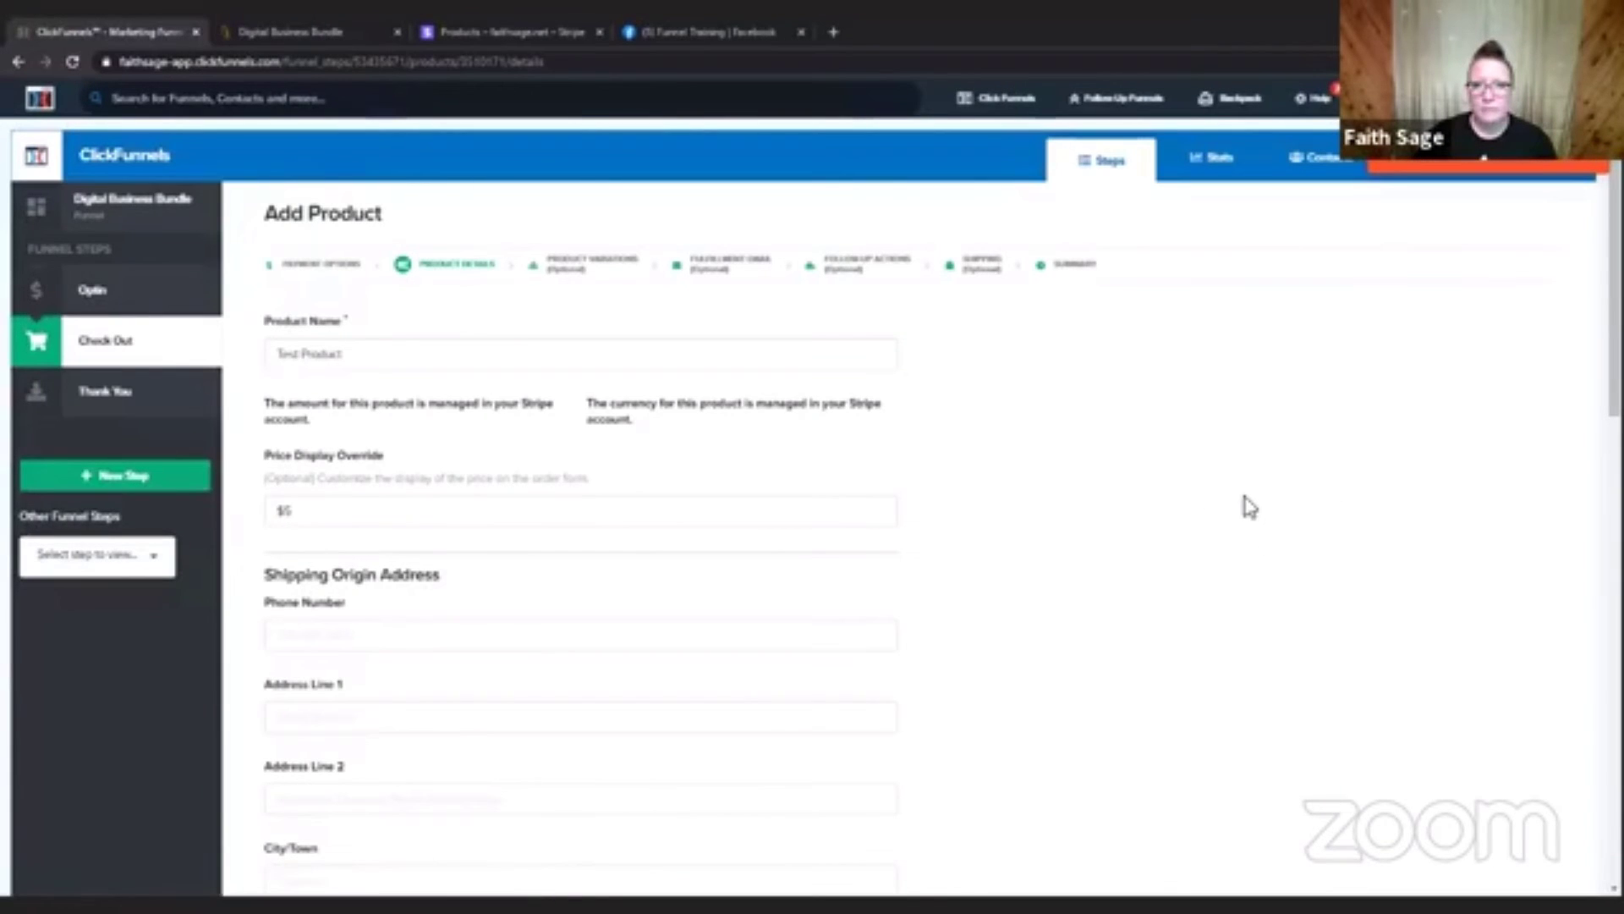
left_click(288, 514)
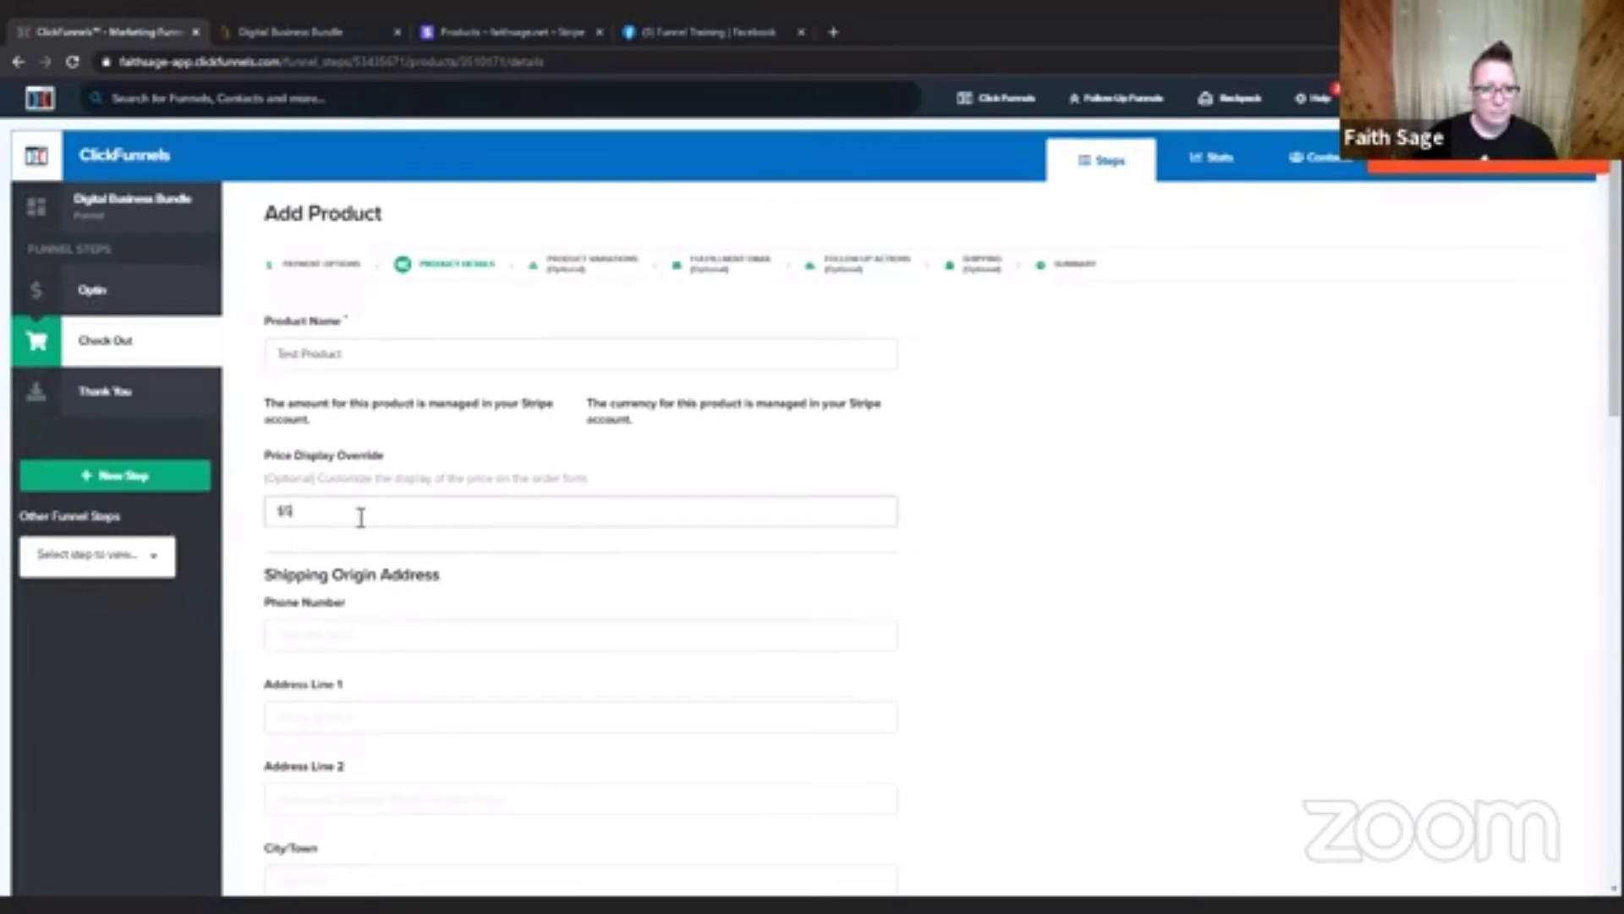
type(".00")
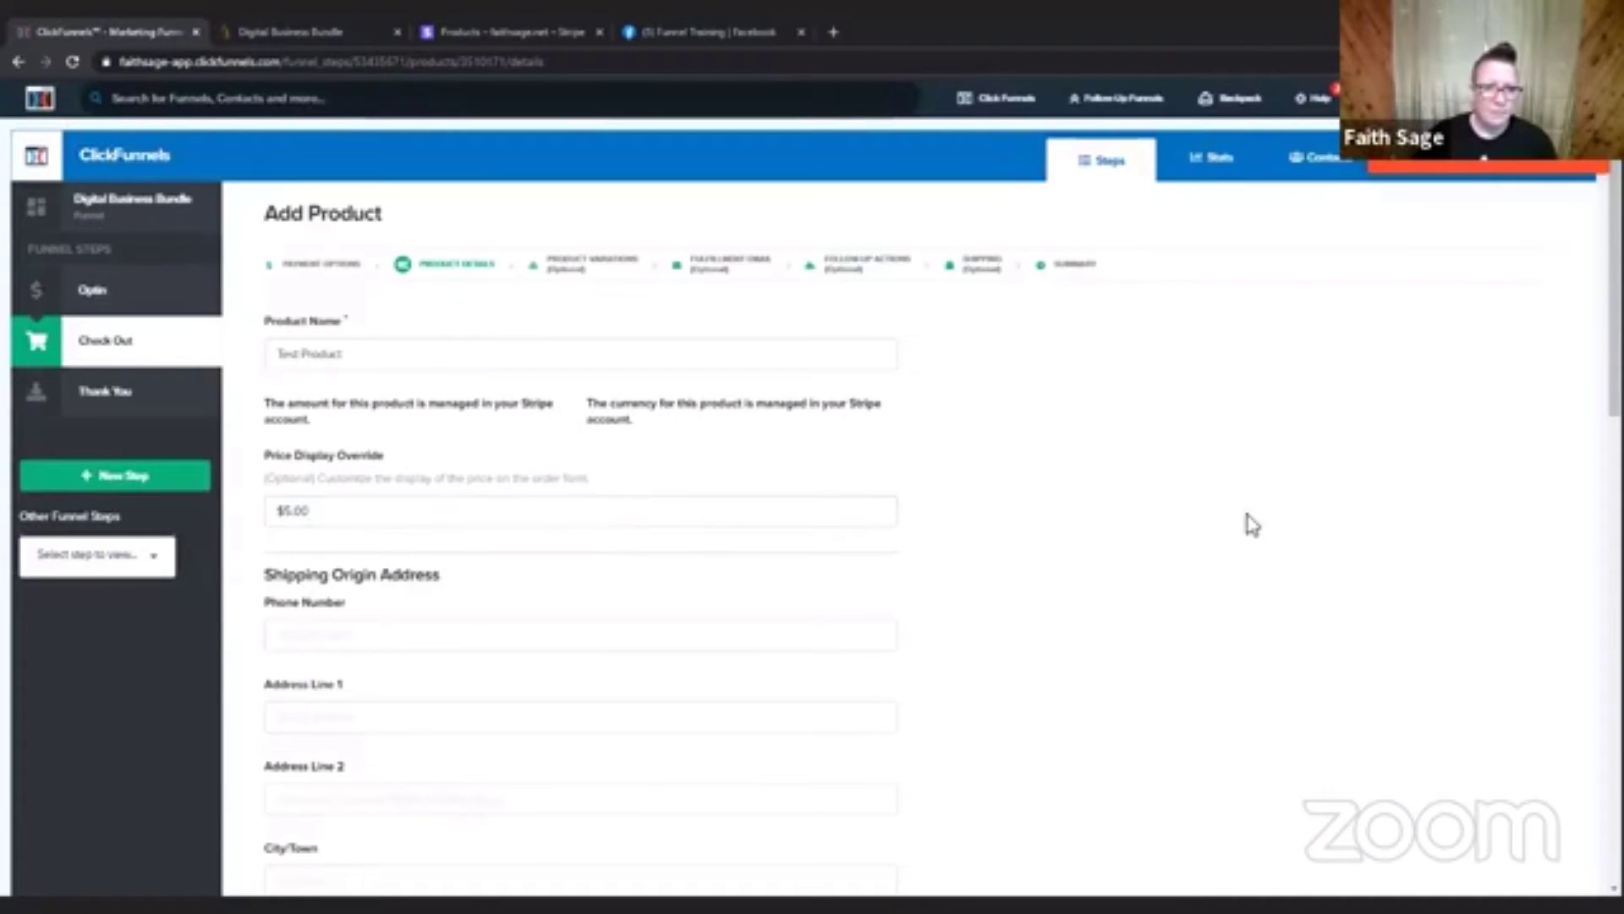
scroll(1265, 600, "down", 6)
scroll(1265, 600, "down", 5)
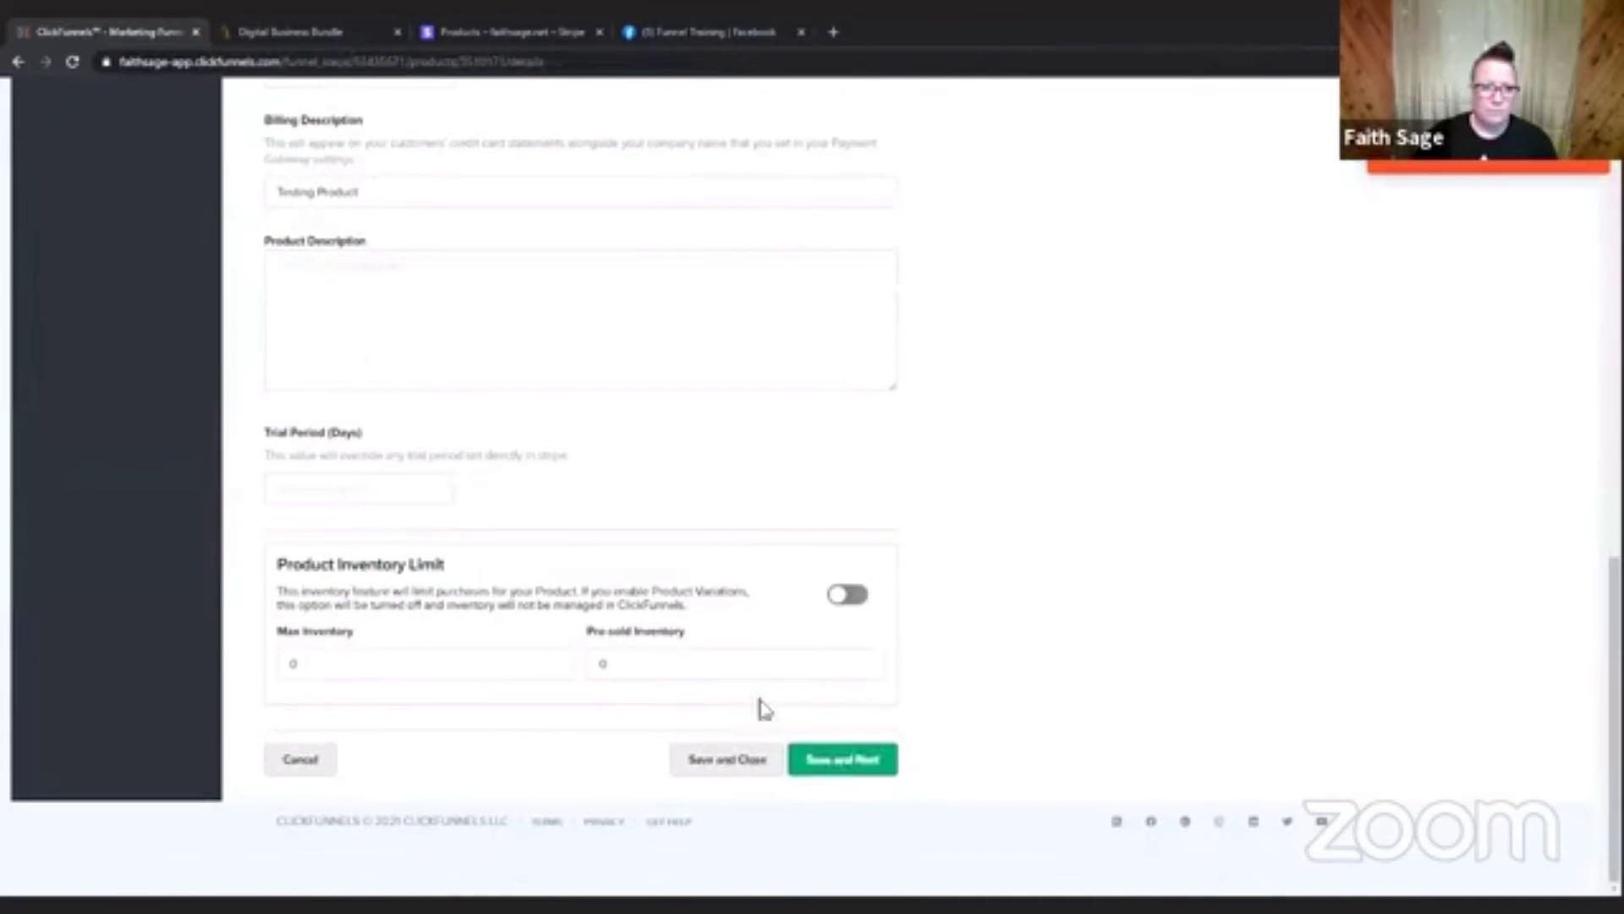
left_click(841, 765)
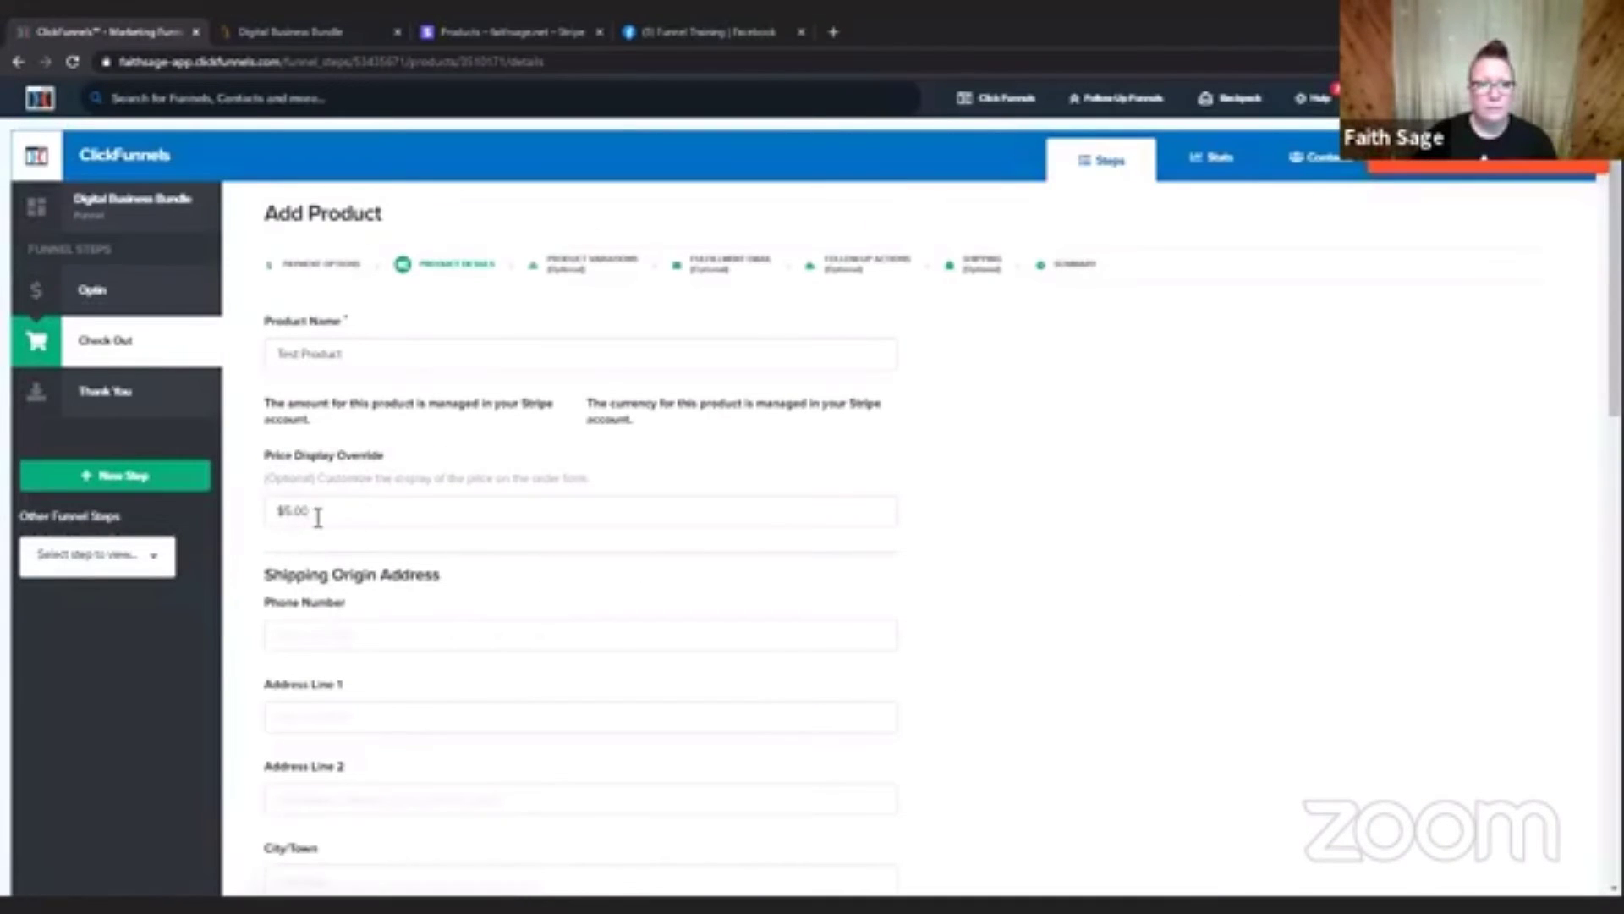
Change the Price Display Override back to "$5" and try once more to save the product details and continue.
key("BackSpace")
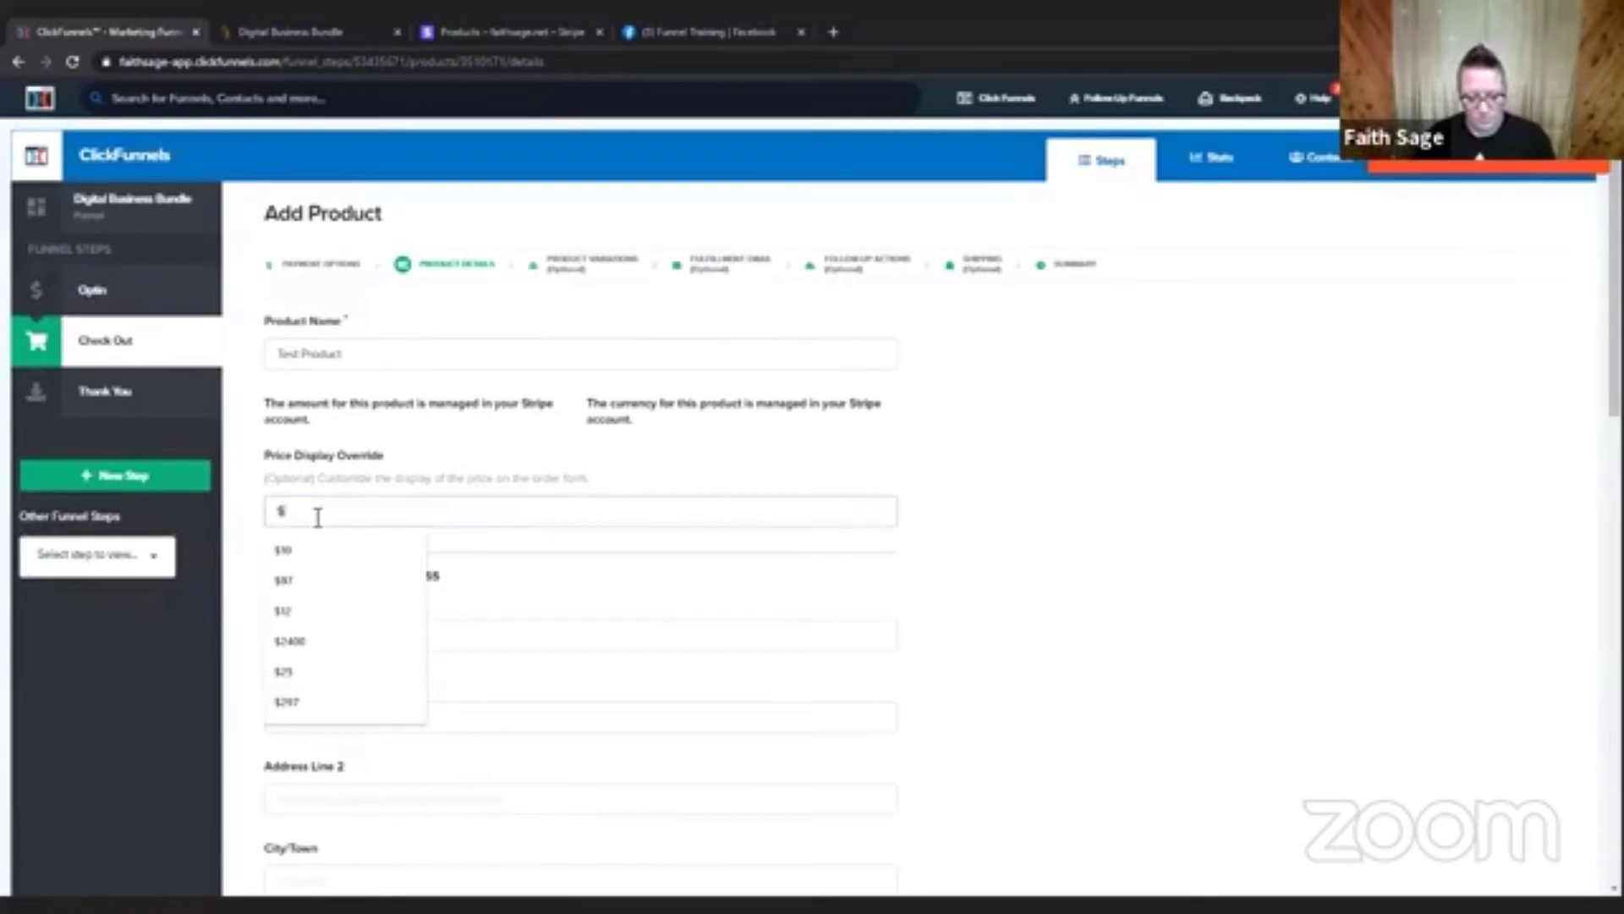
type("5")
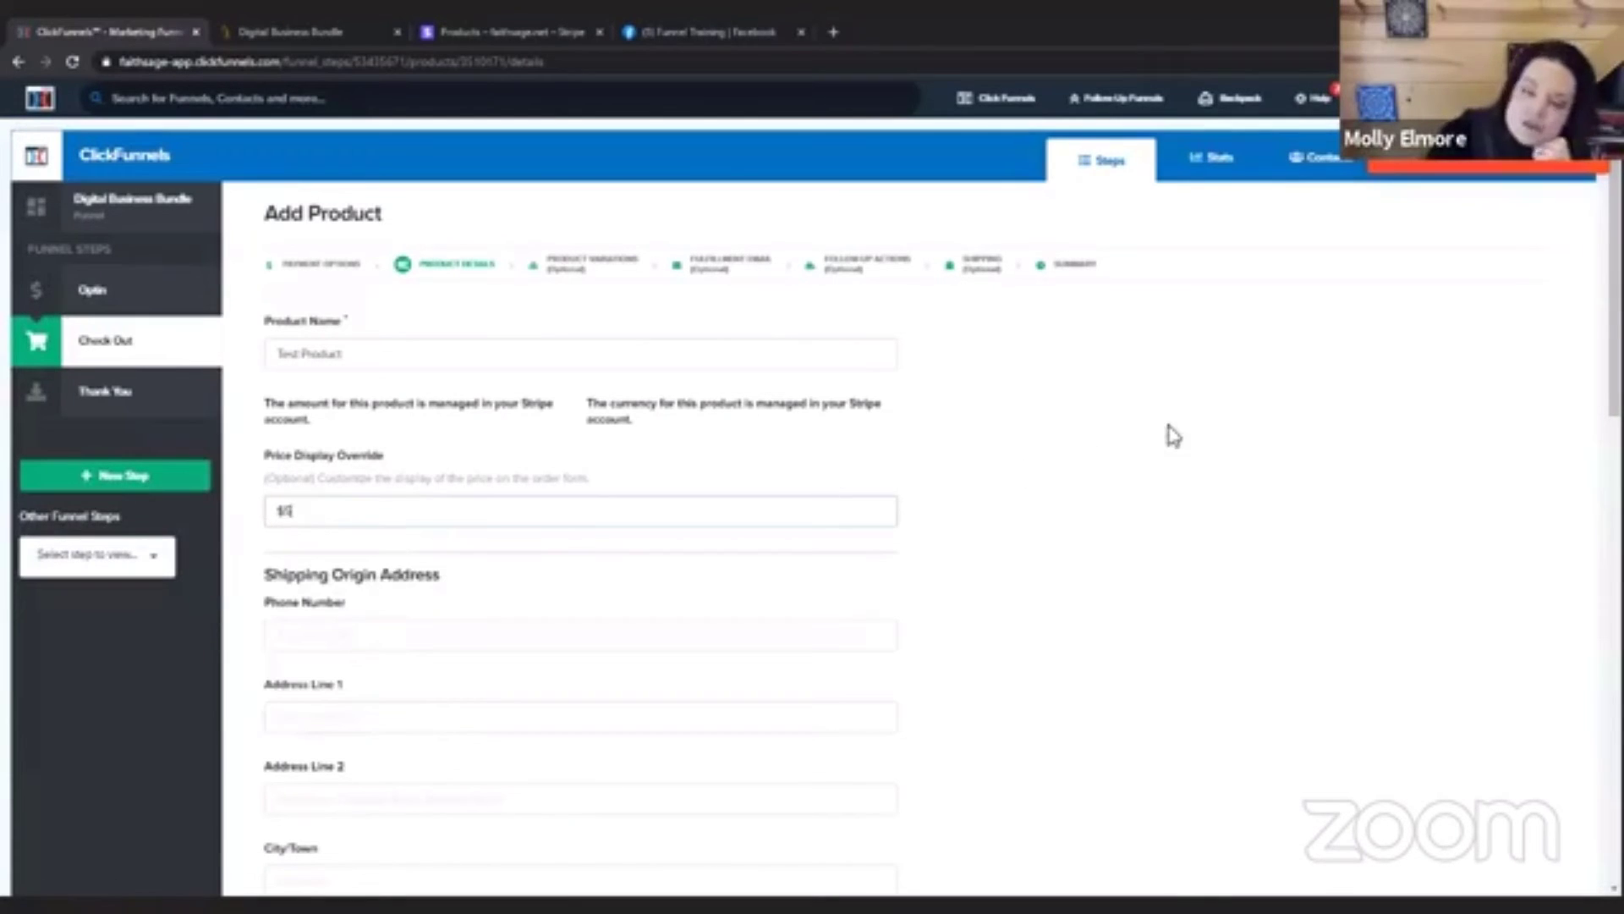
left_click(1160, 423)
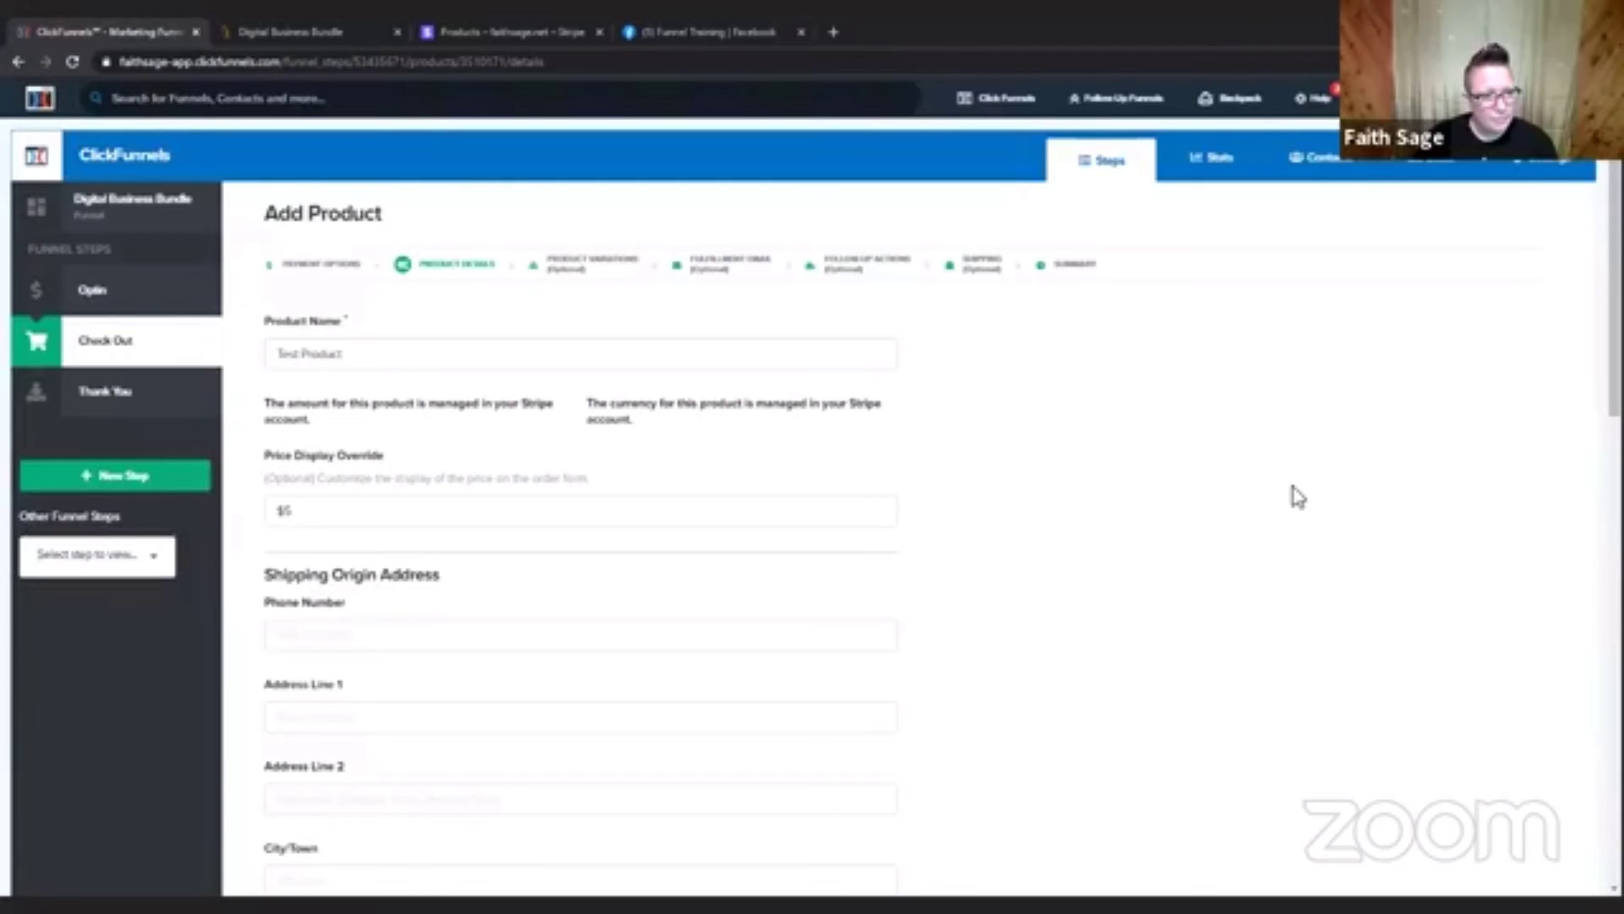
scroll(1298, 497, "down", 9)
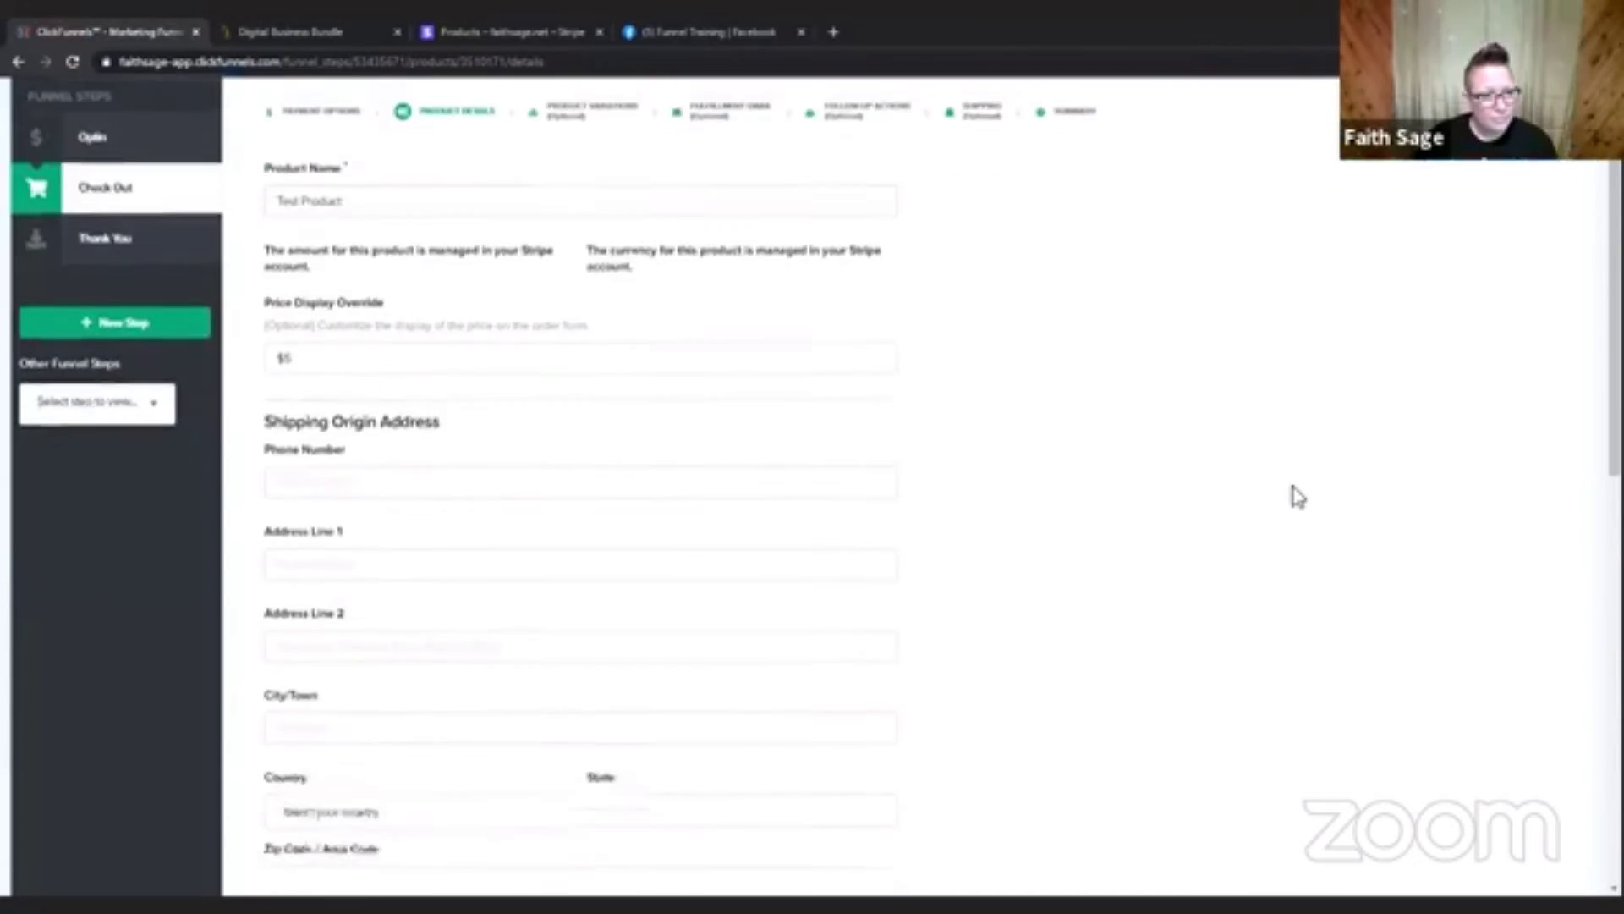
scroll(1295, 495, "down", 5)
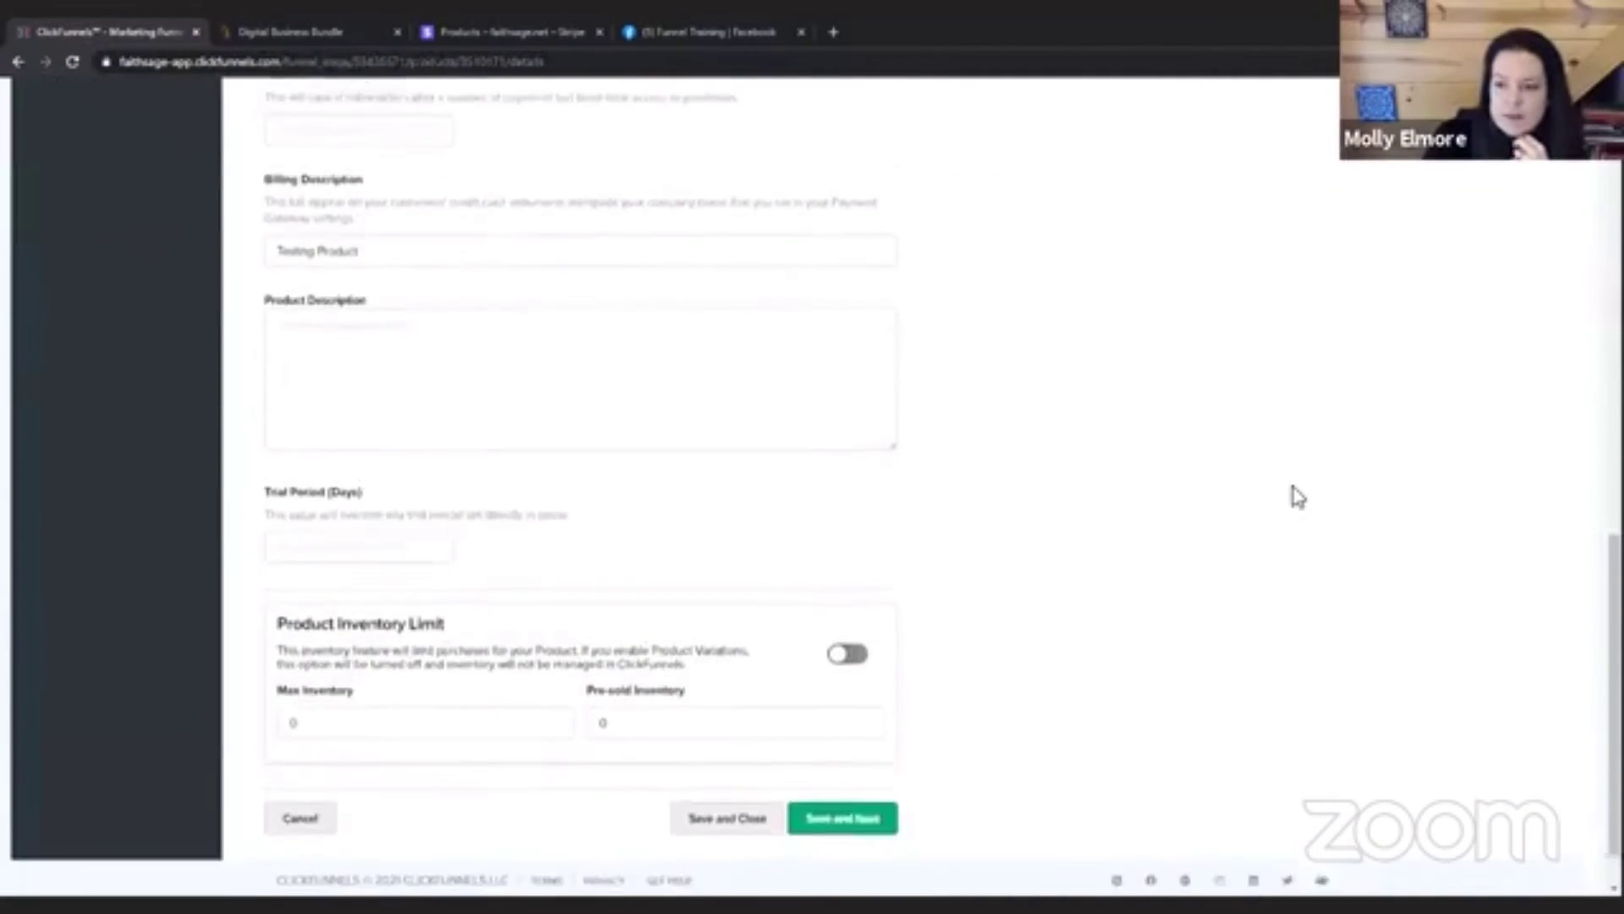
left_click(855, 757)
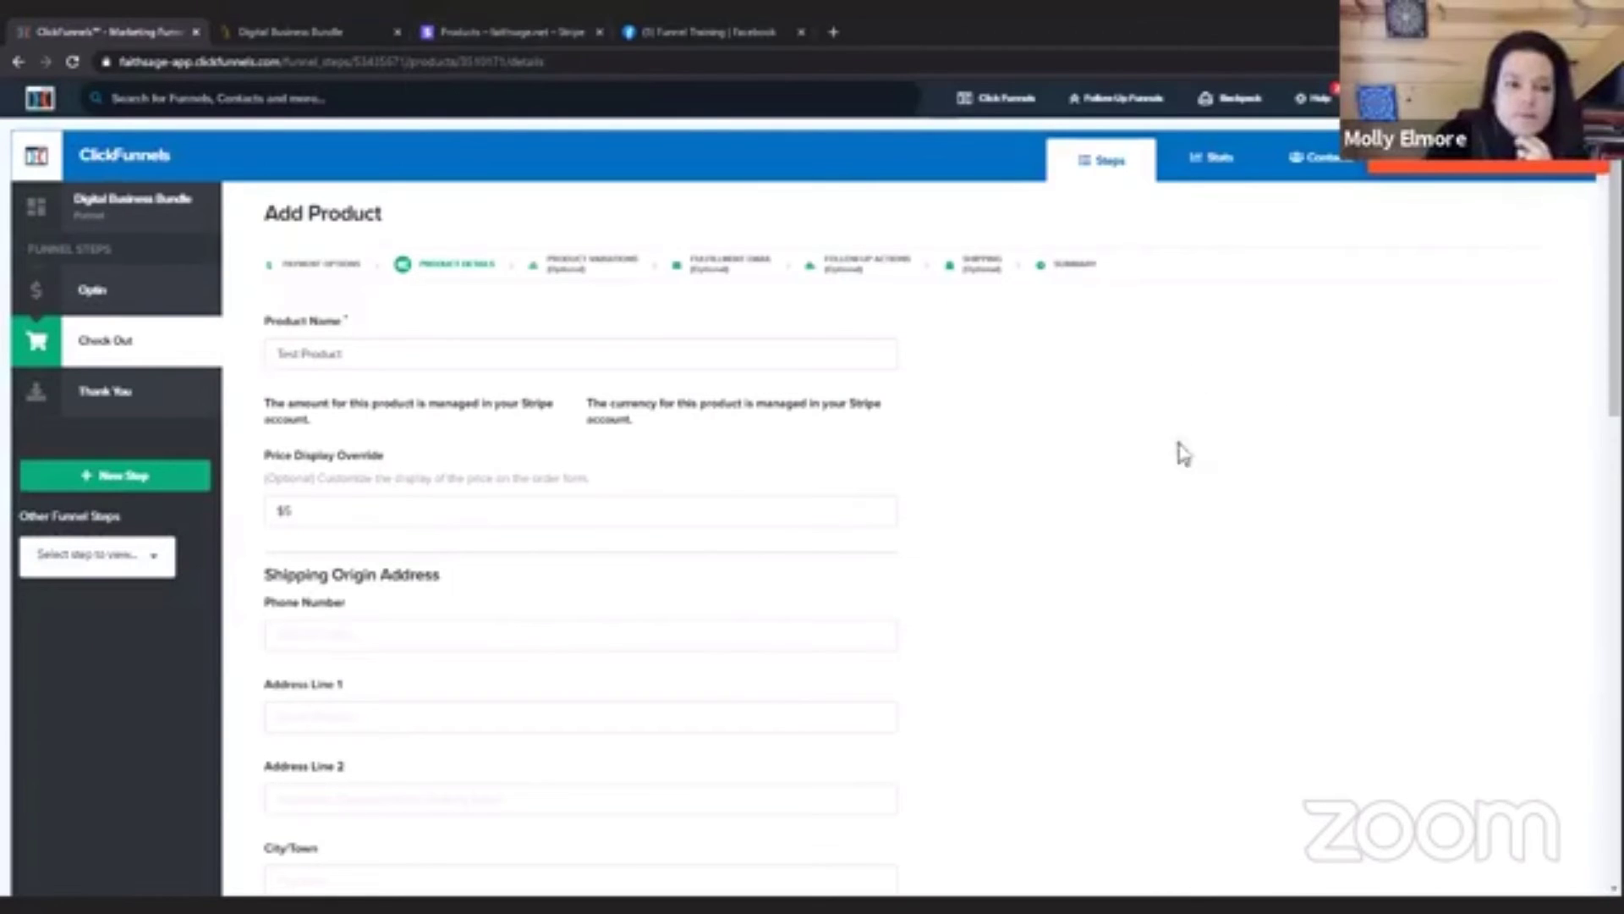
Return to the product's payment options, choose Subscription as the product type and save to continue to the product details.
left_click(342, 269)
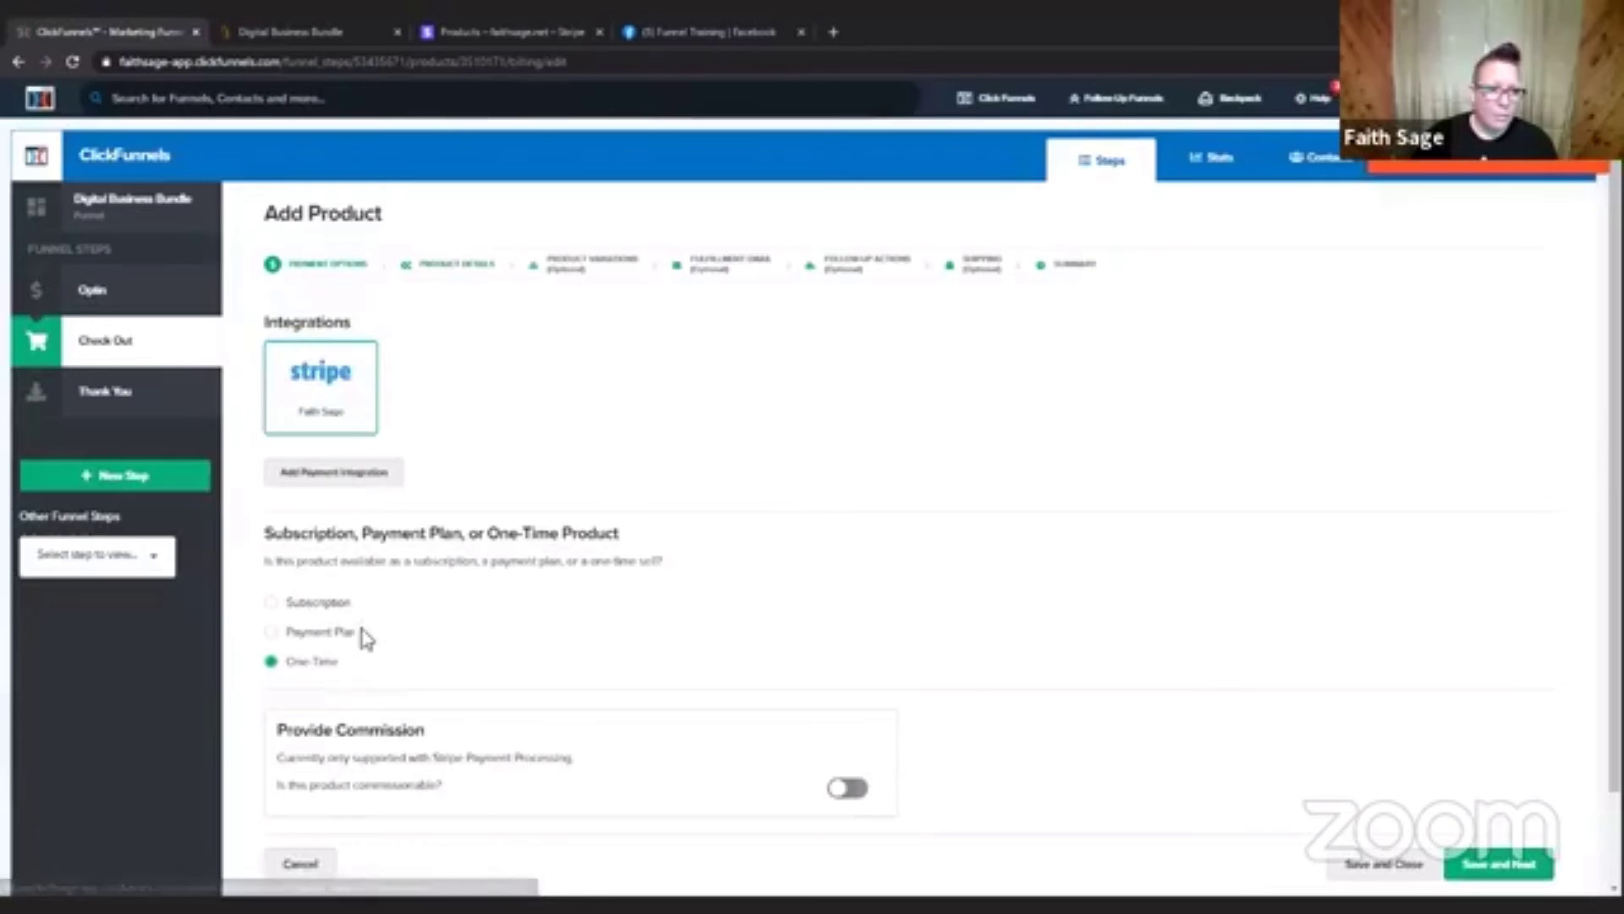
left_click(358, 636)
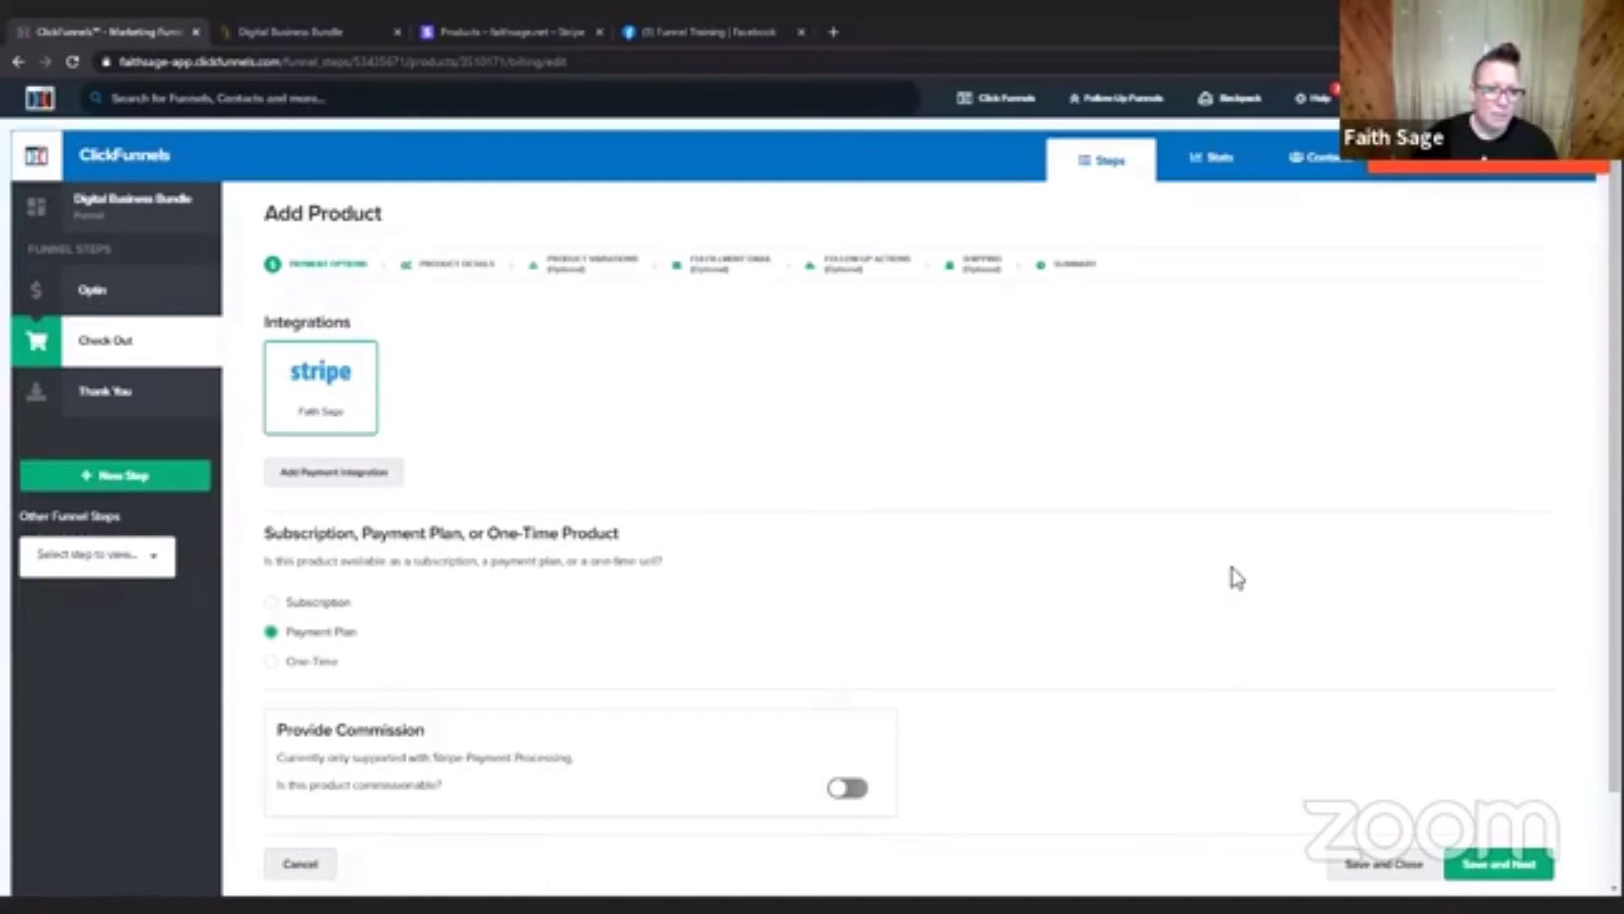
scroll(298, 498, "down", 2)
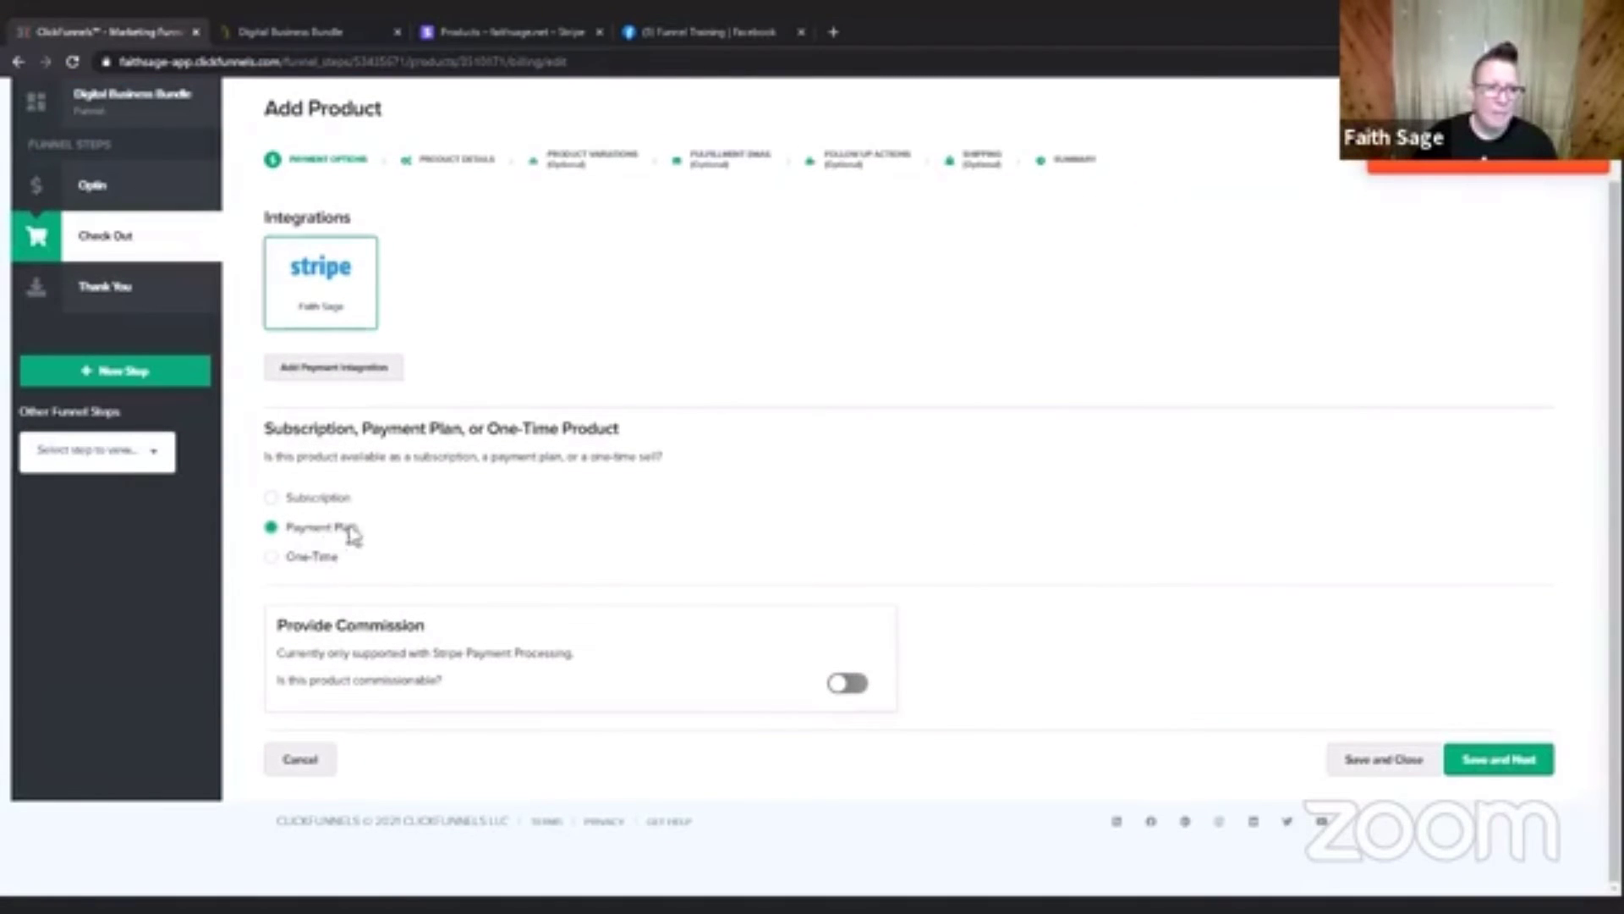
left_click(274, 499)
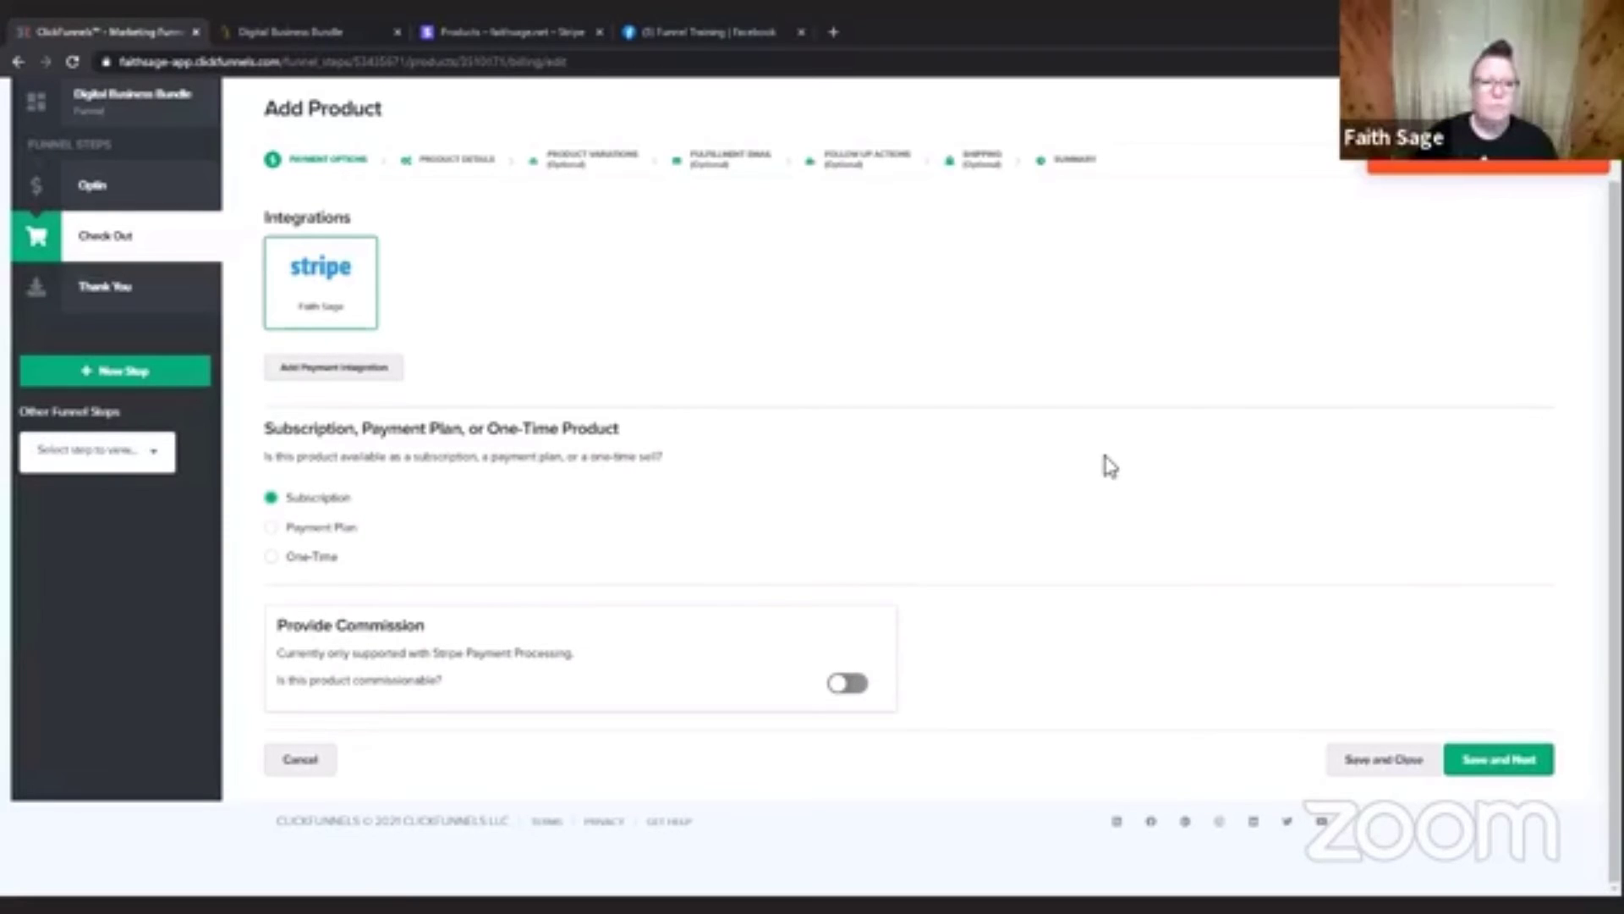
left_click(1521, 764)
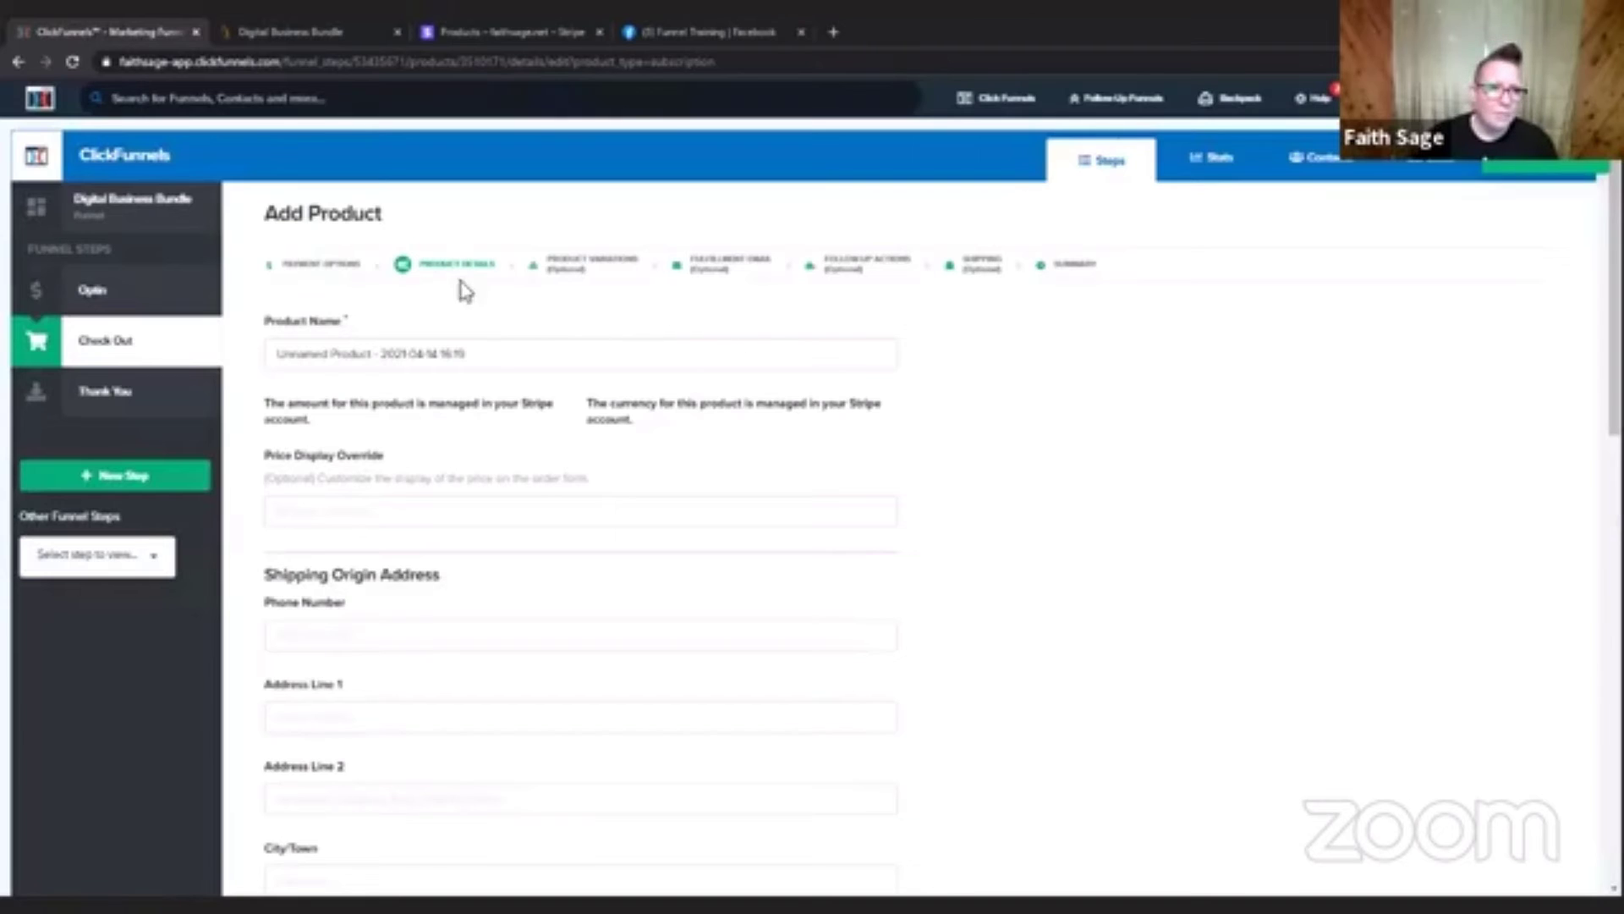
Reopen the payment options, select Subscription again, save, and check which fields the subscription details form offers.
left_click(328, 264)
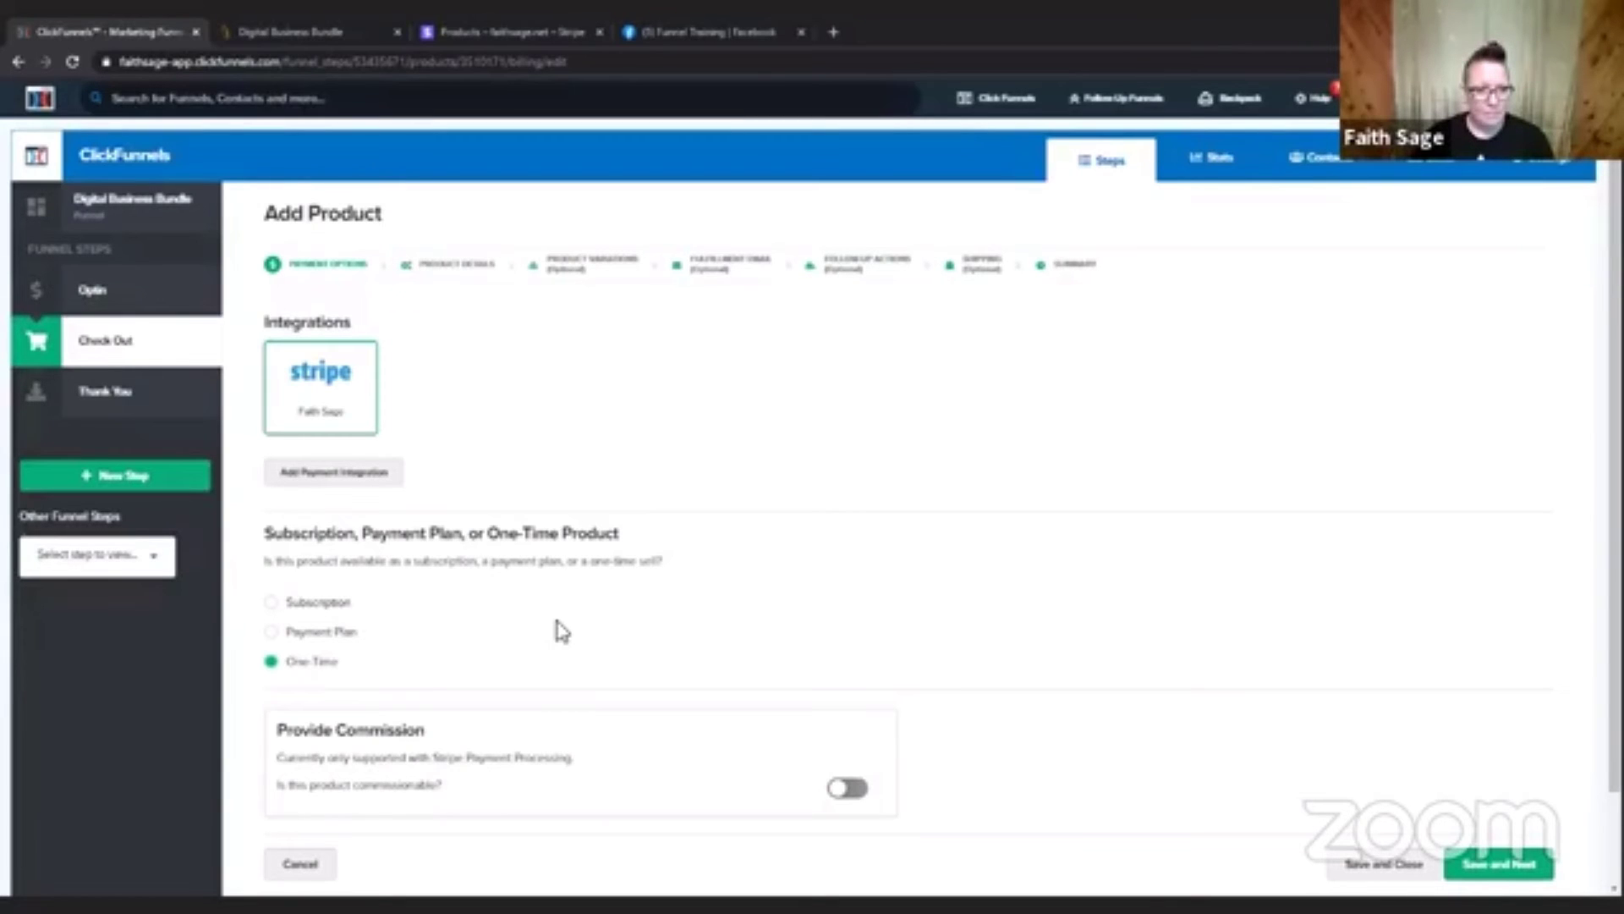
left_click(272, 603)
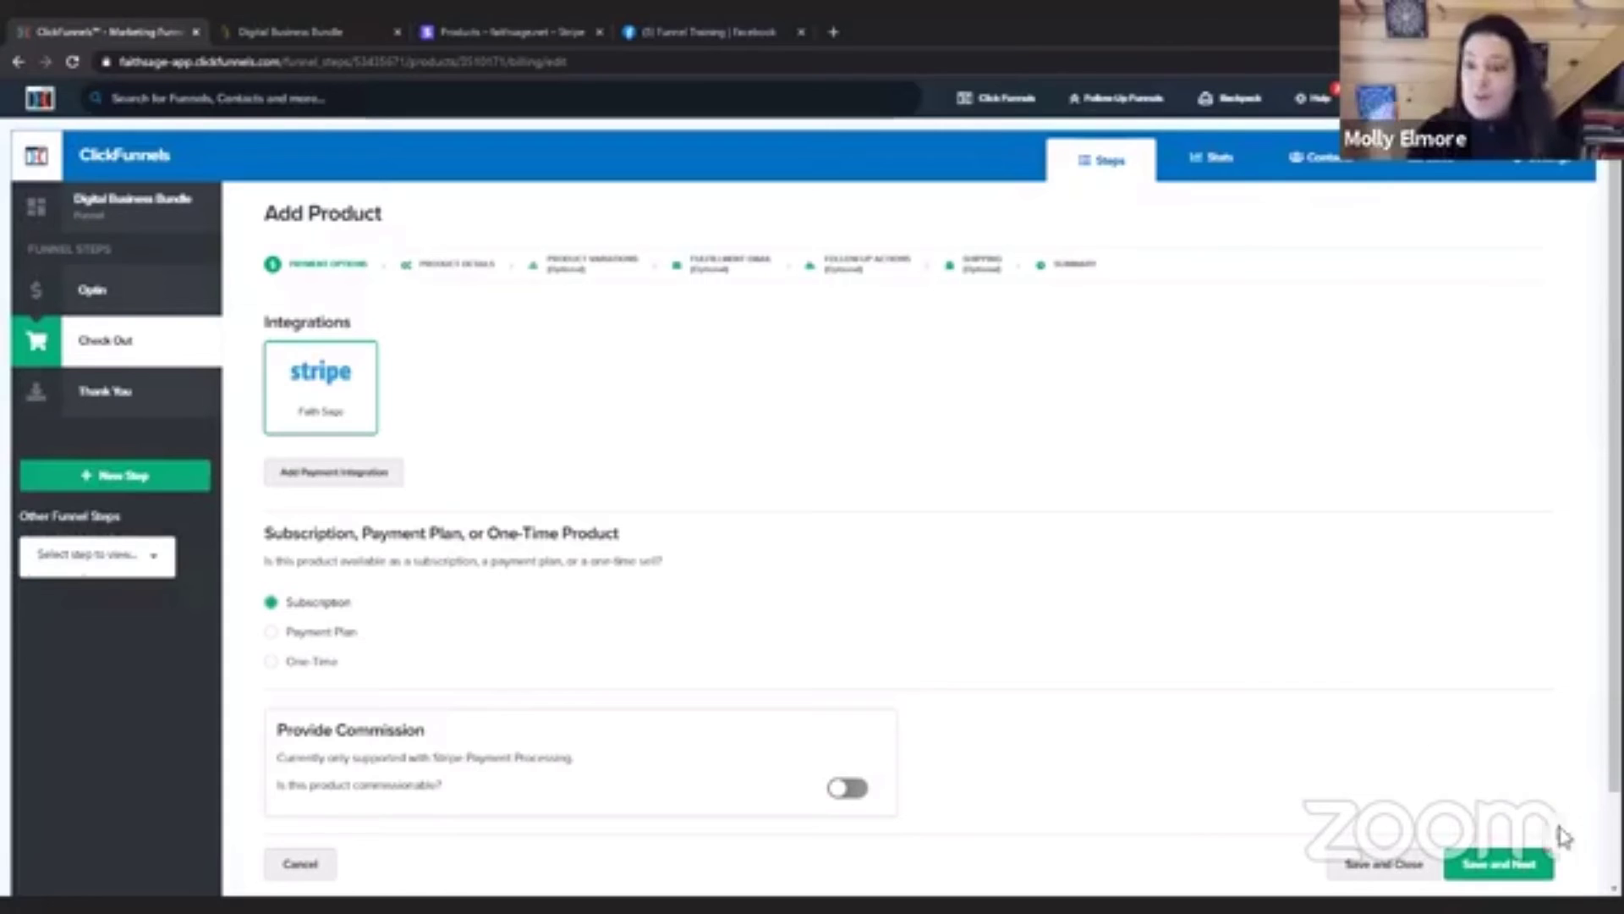
left_click(1541, 862)
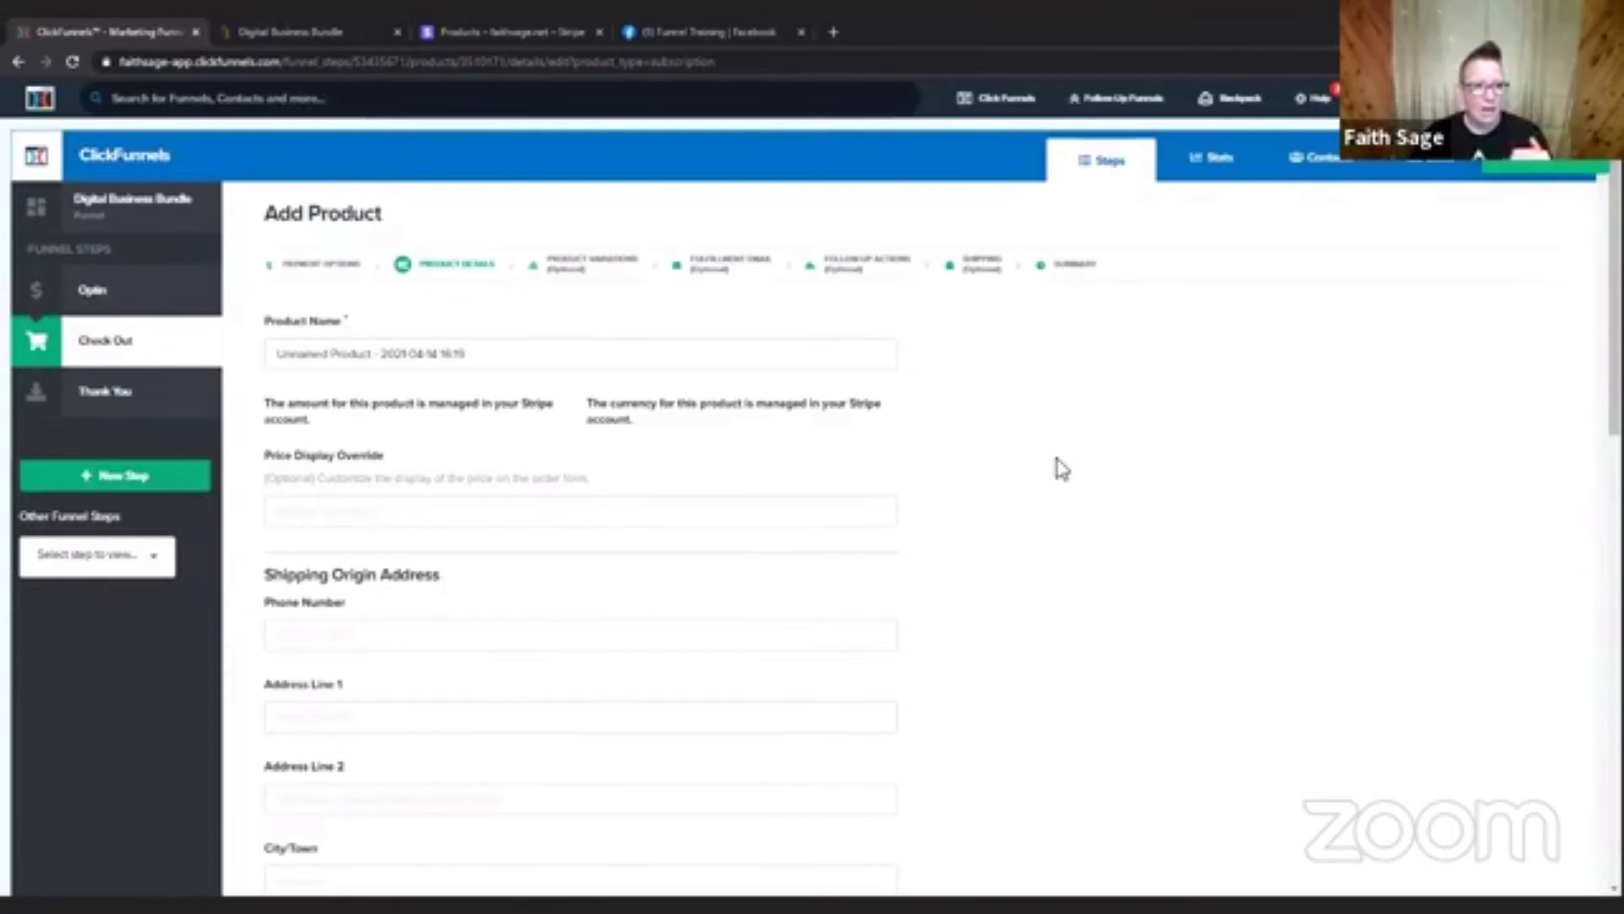
scroll(1061, 478, "down", 7)
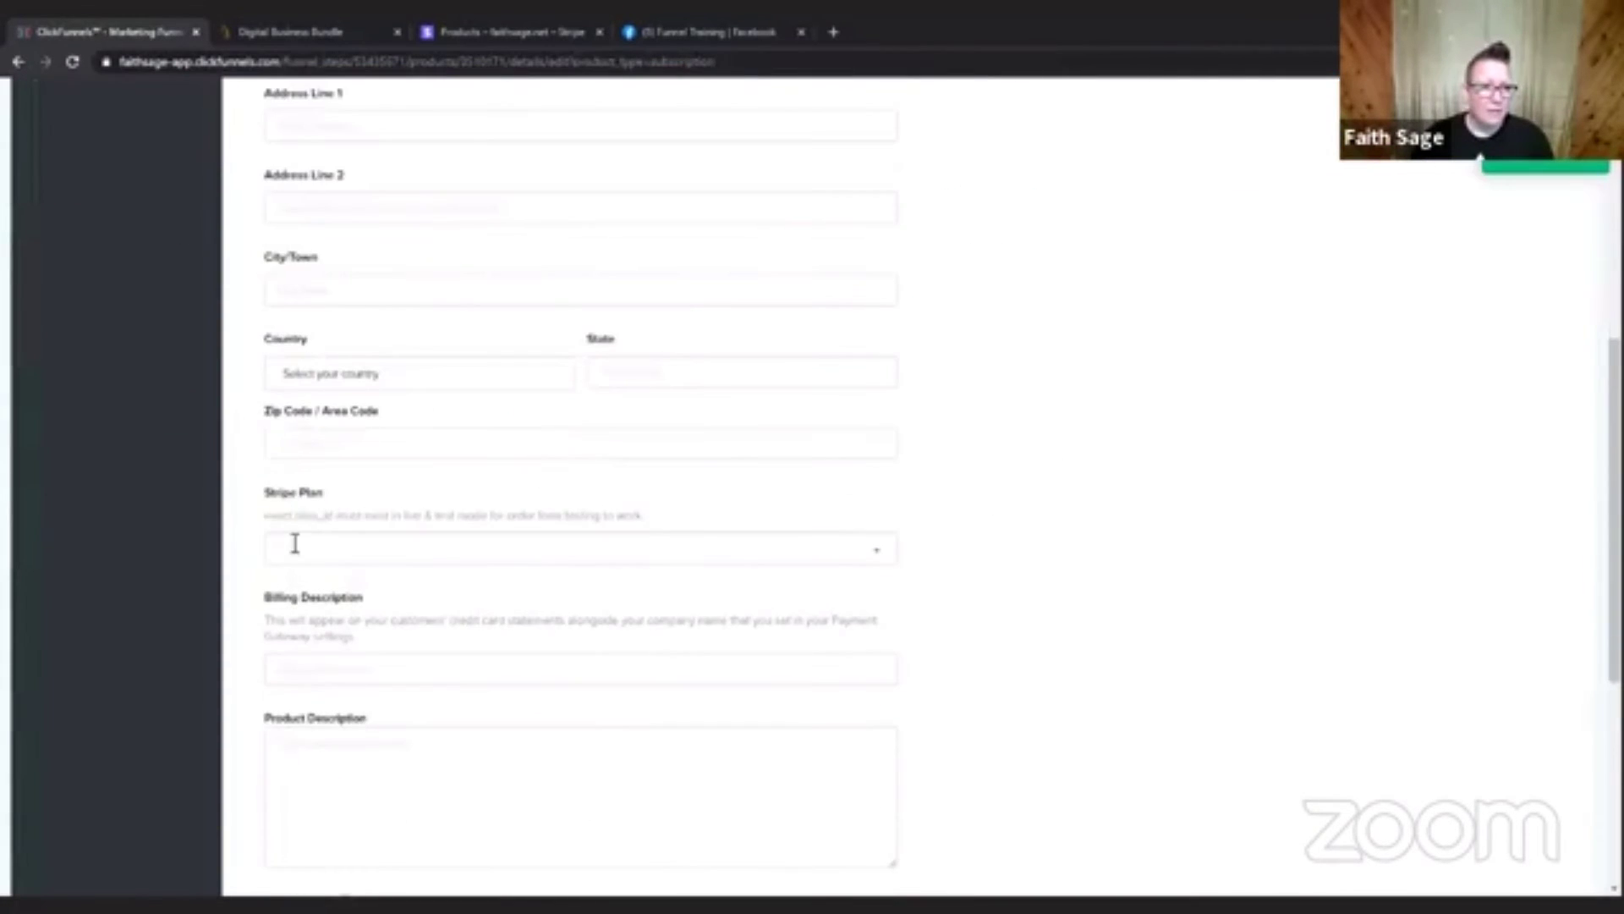
scroll(1171, 460, "up", 8)
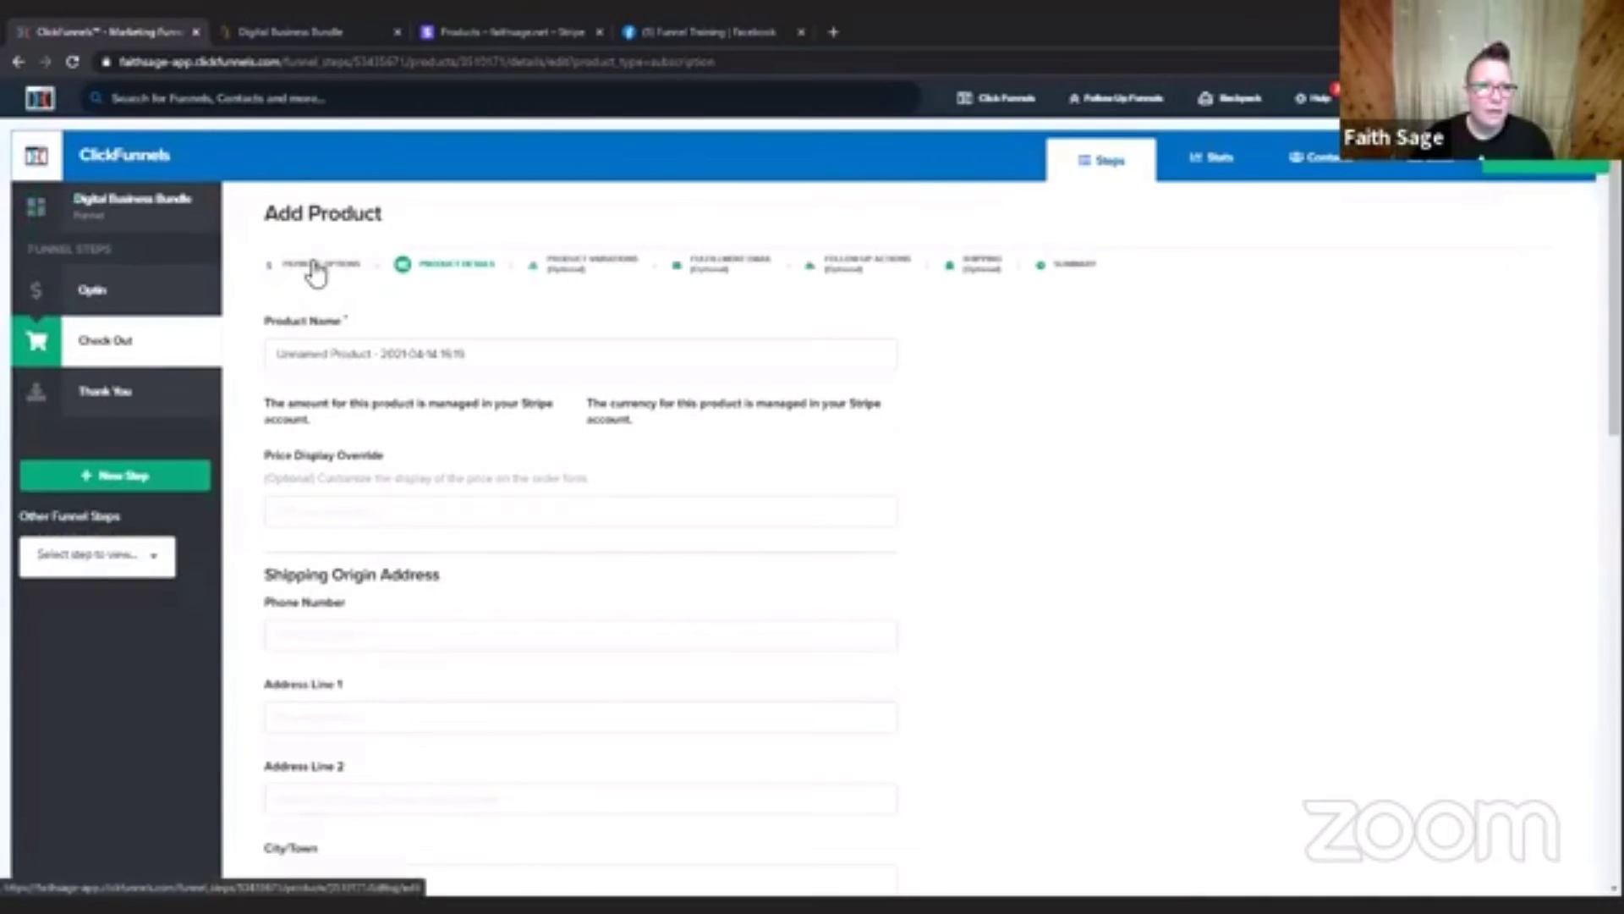
Switch the product type to Payment Plan, save, and check the Stripe Plan and plan payments fields in the details form.
left_click(315, 273)
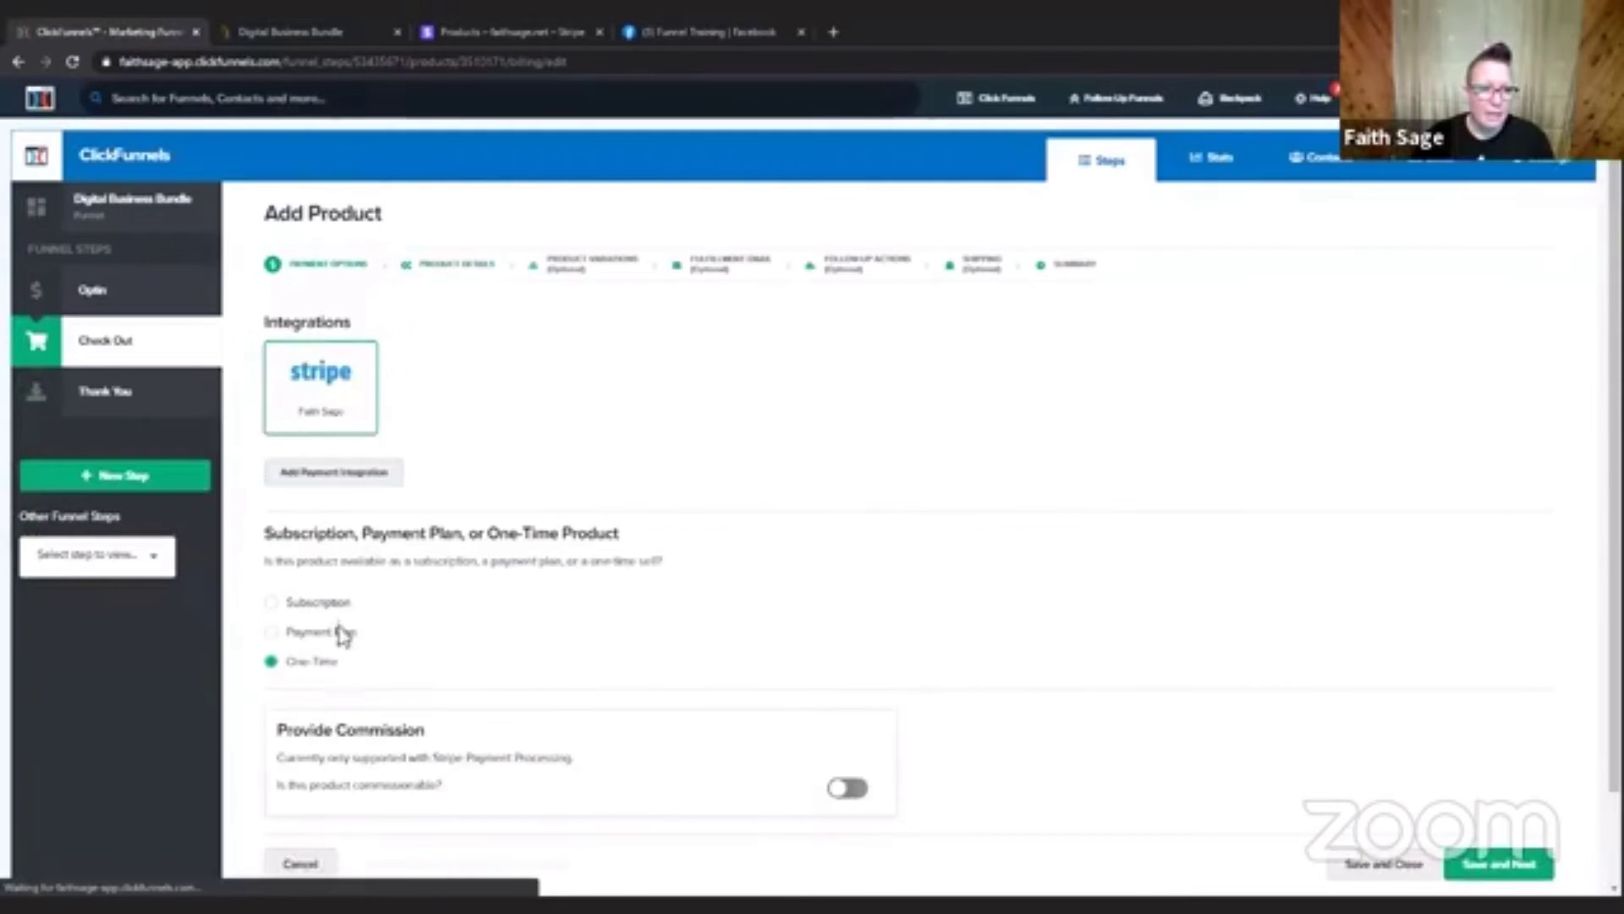
left_click(331, 633)
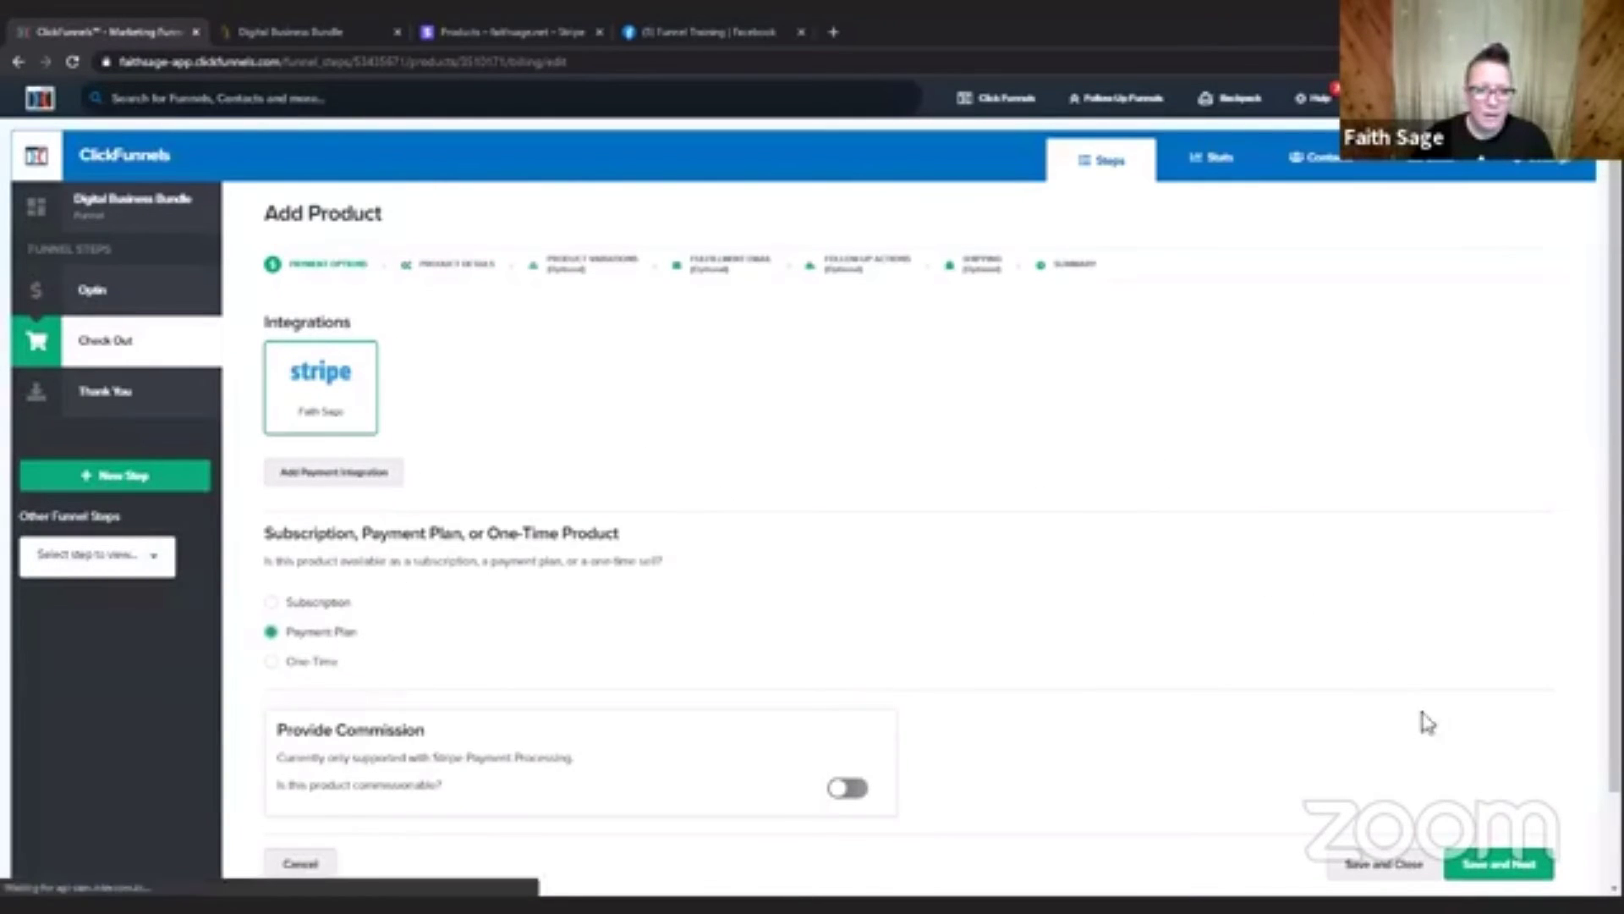
left_click(1493, 863)
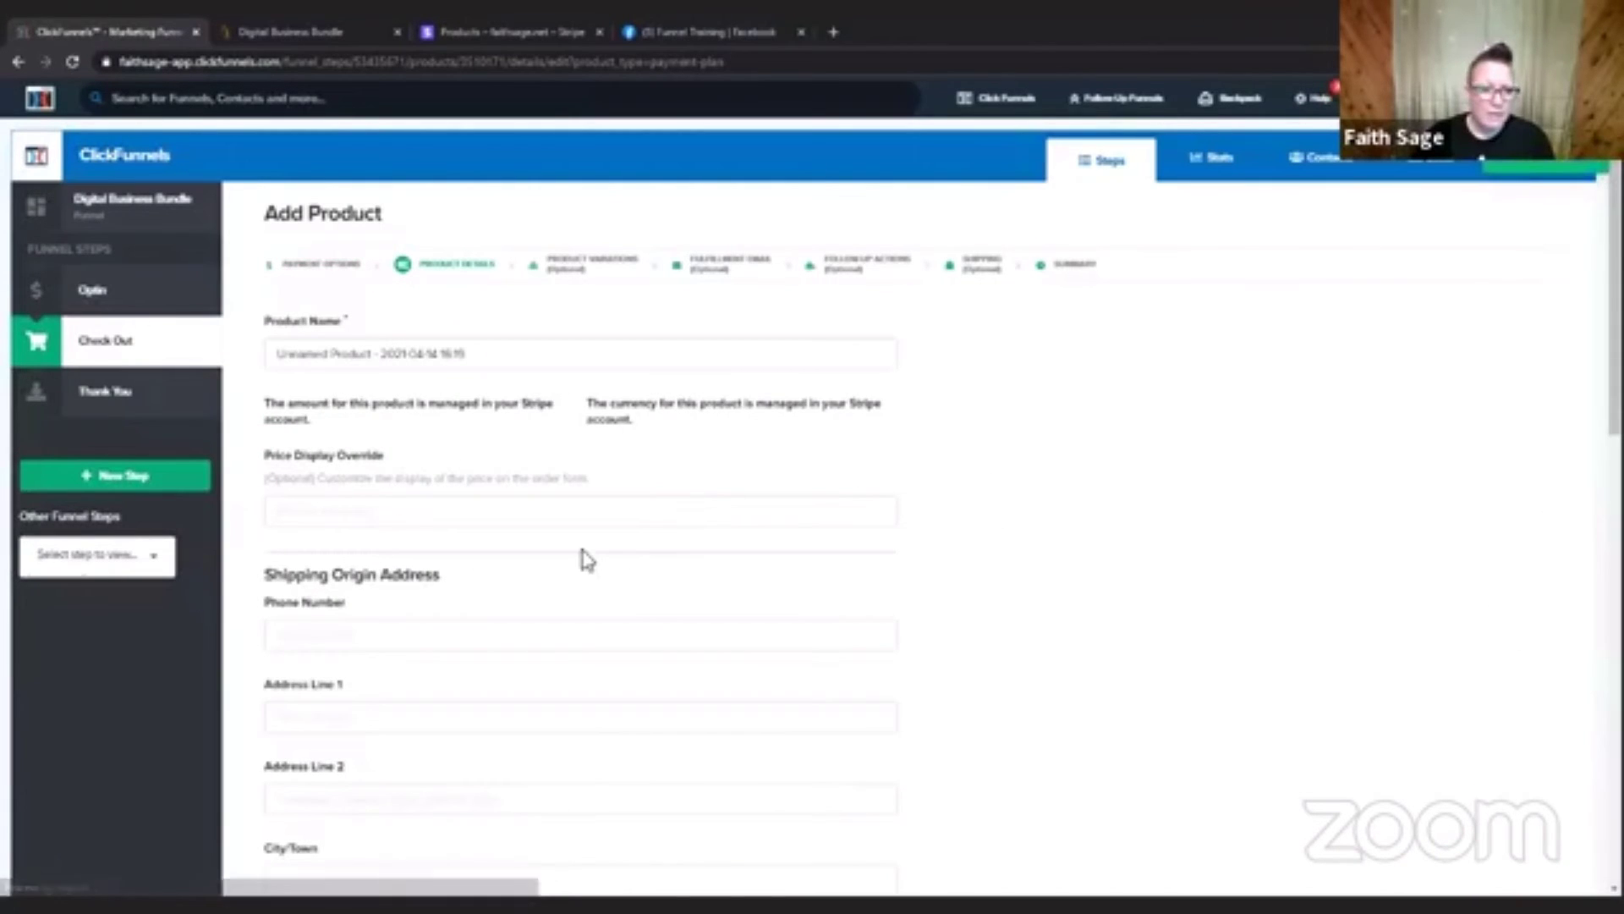
scroll(424, 606, "down", 5)
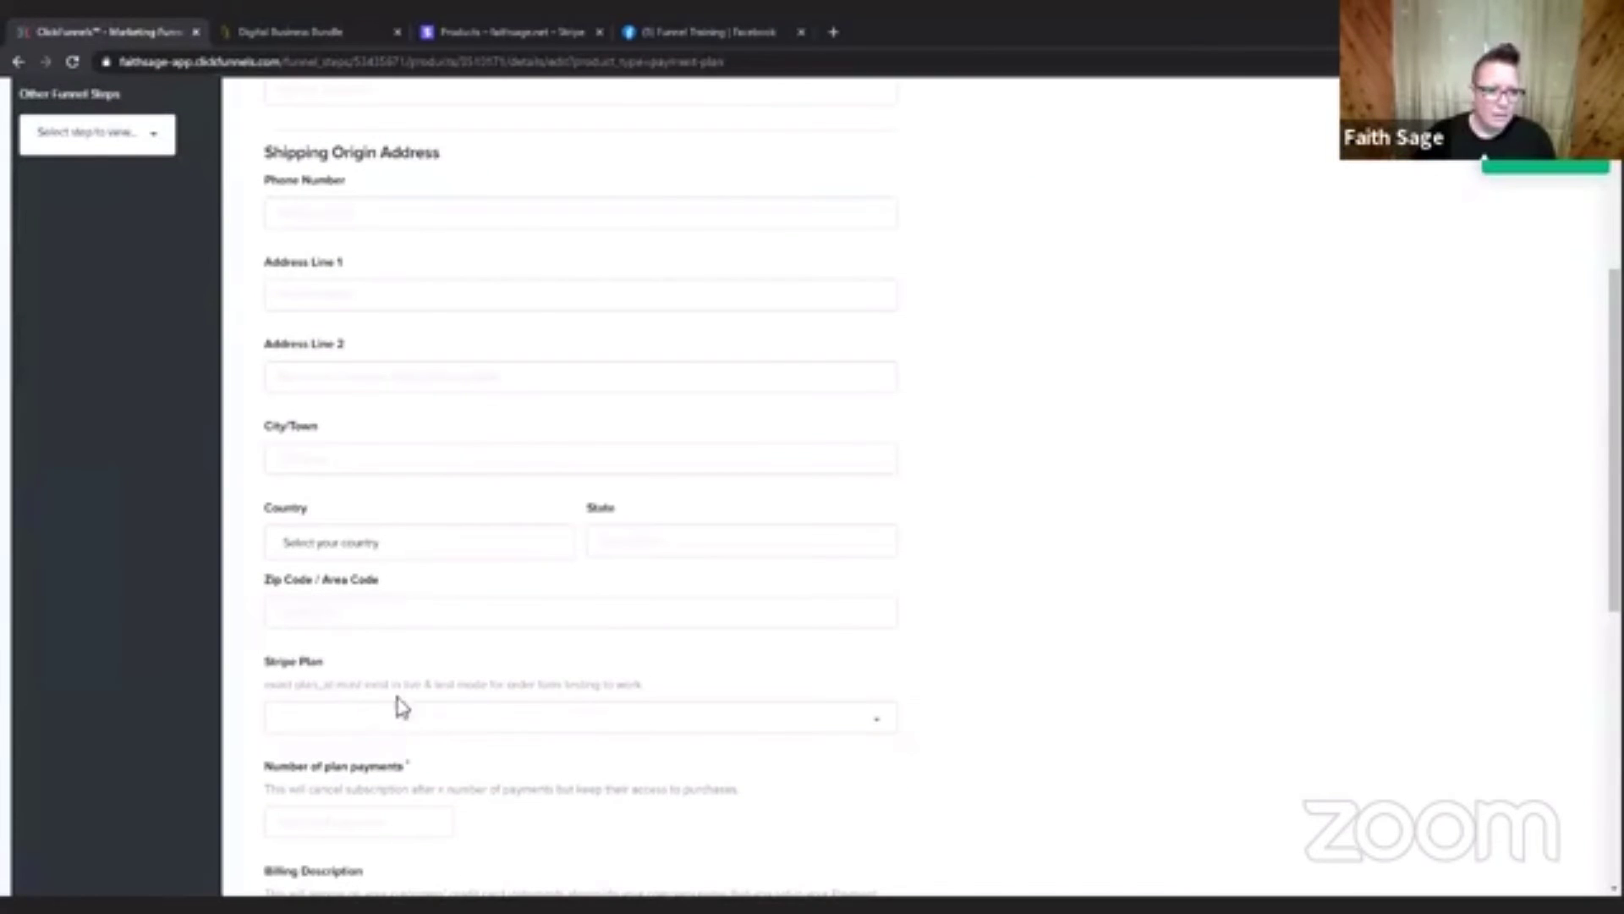
scroll(398, 707, "down", 3)
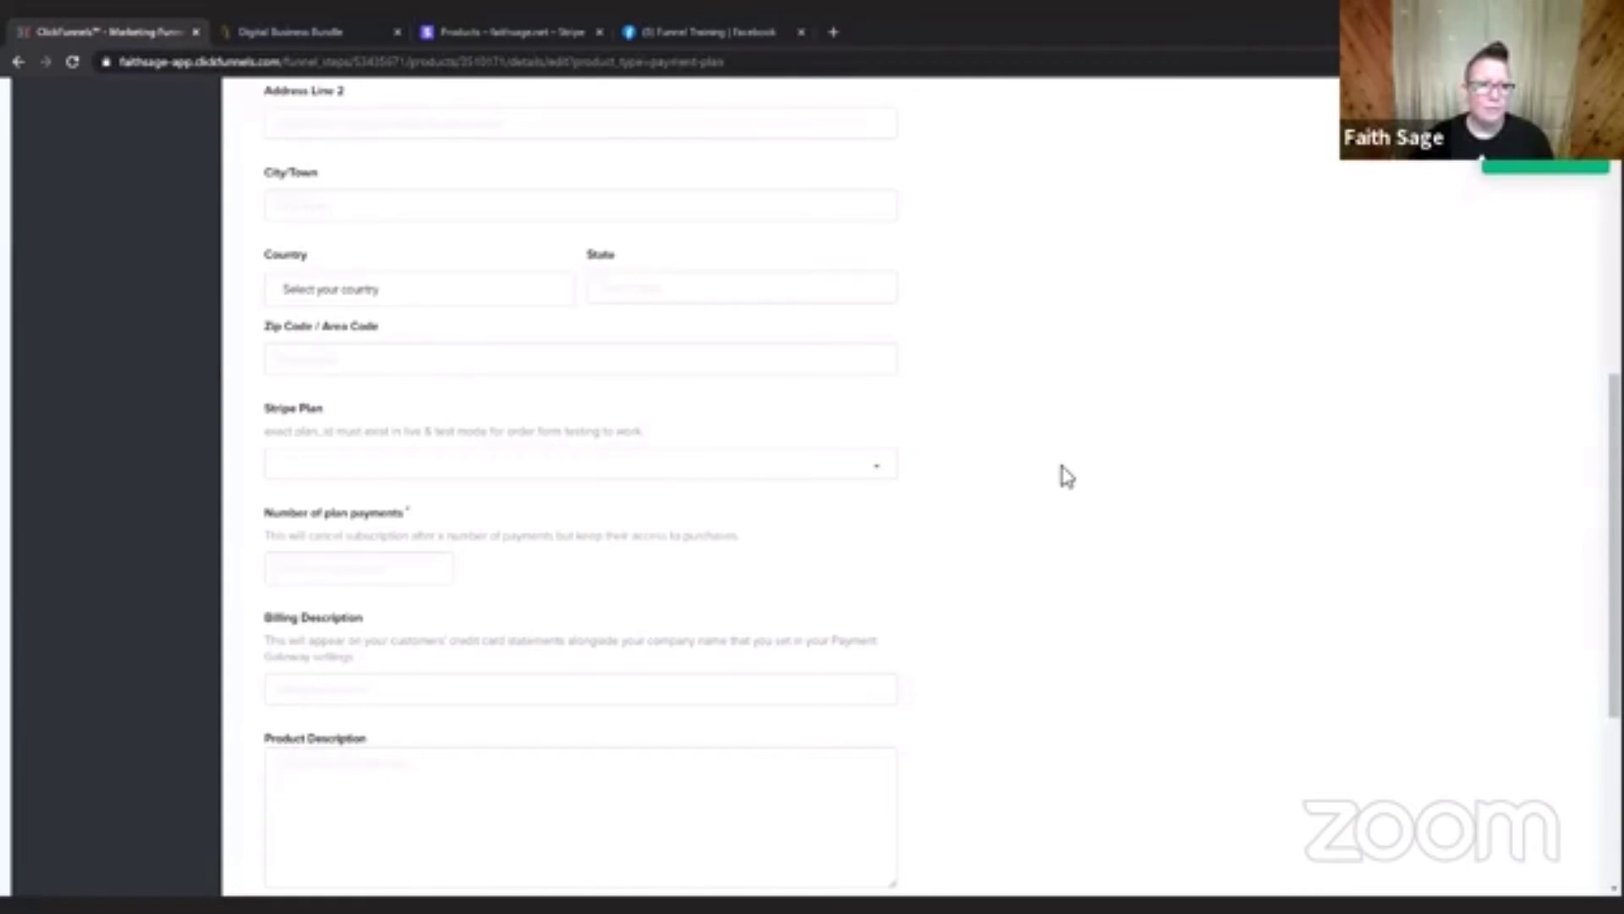
scroll(1066, 472, "up", 10)
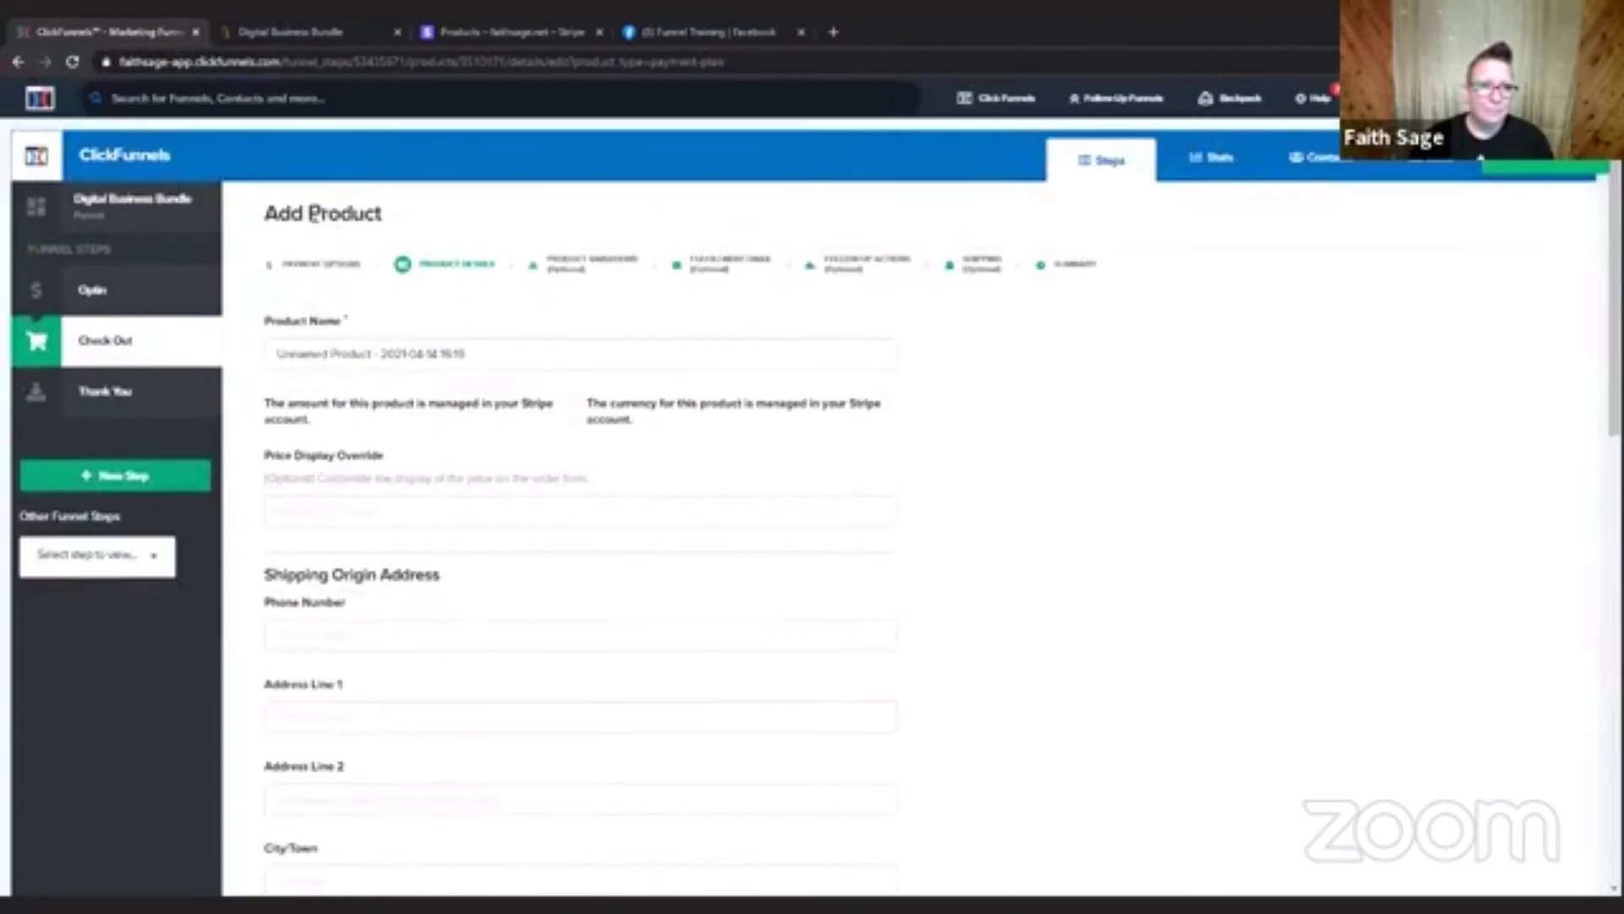
Set the product type back to Subscription, save, and review the details form for how its fields differ from the payment plan.
left_click(326, 267)
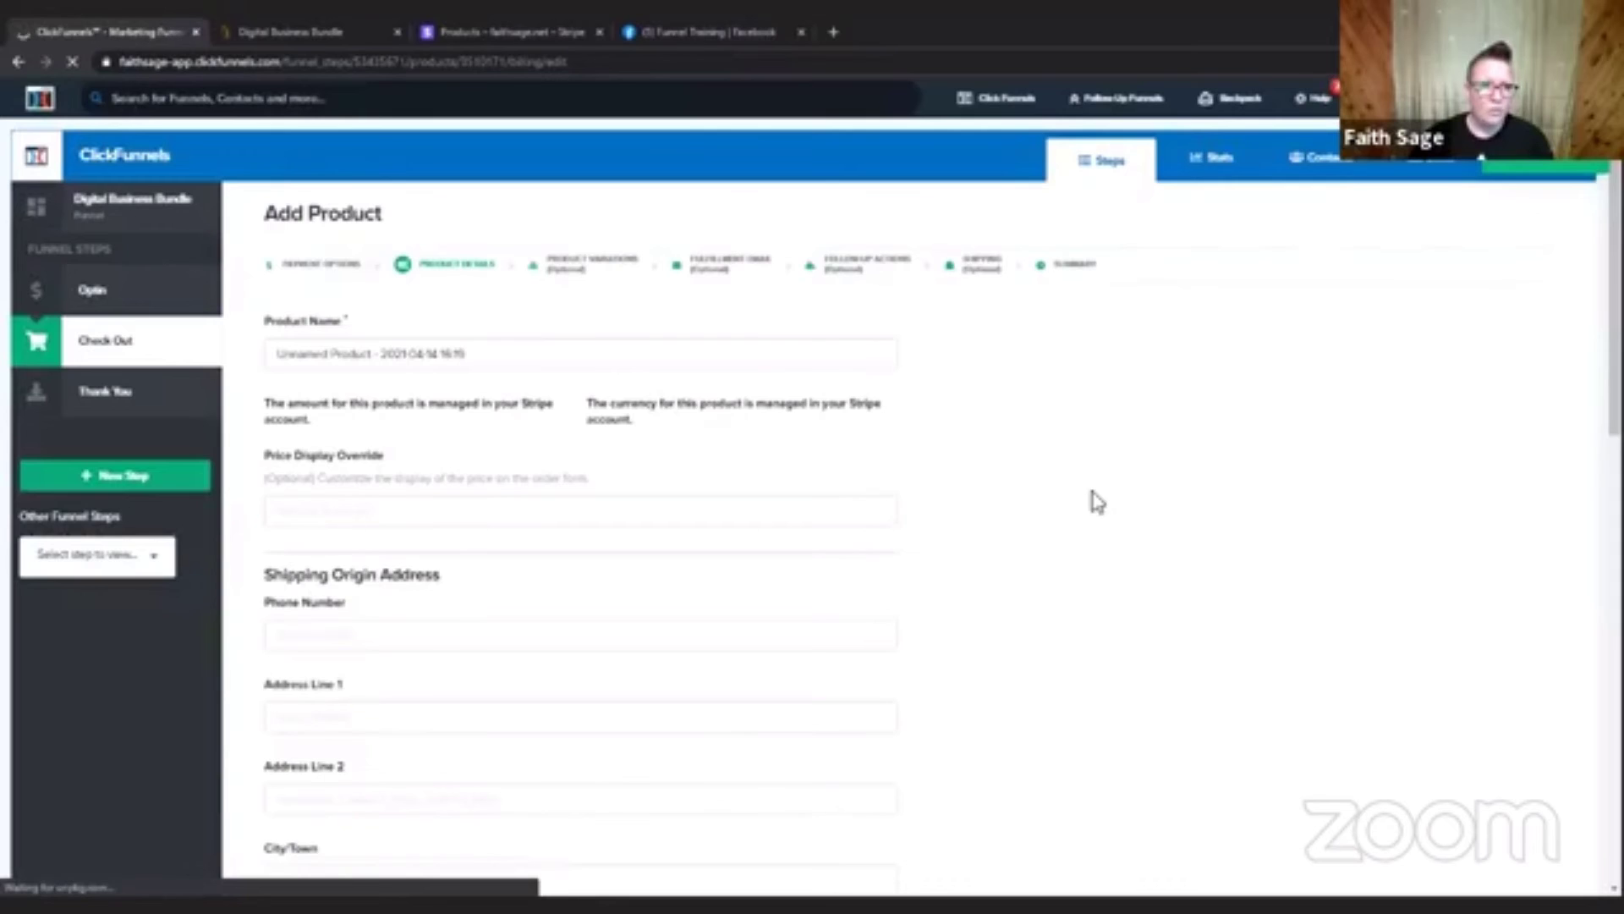
scroll(1015, 495, "down", 2)
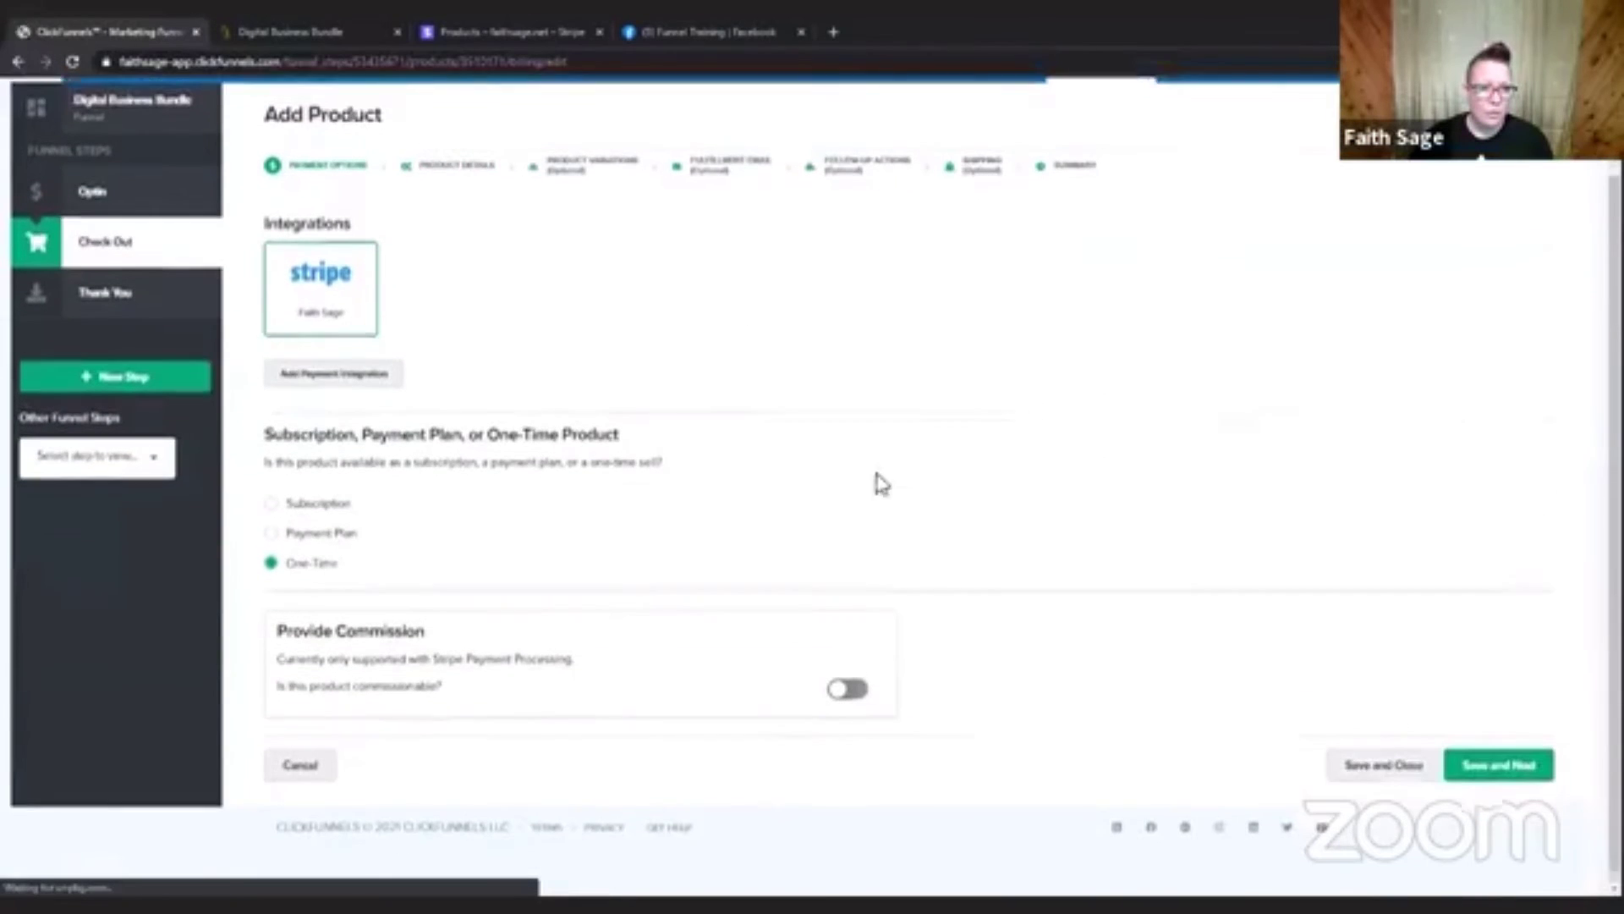
left_click(322, 501)
left_click(1514, 760)
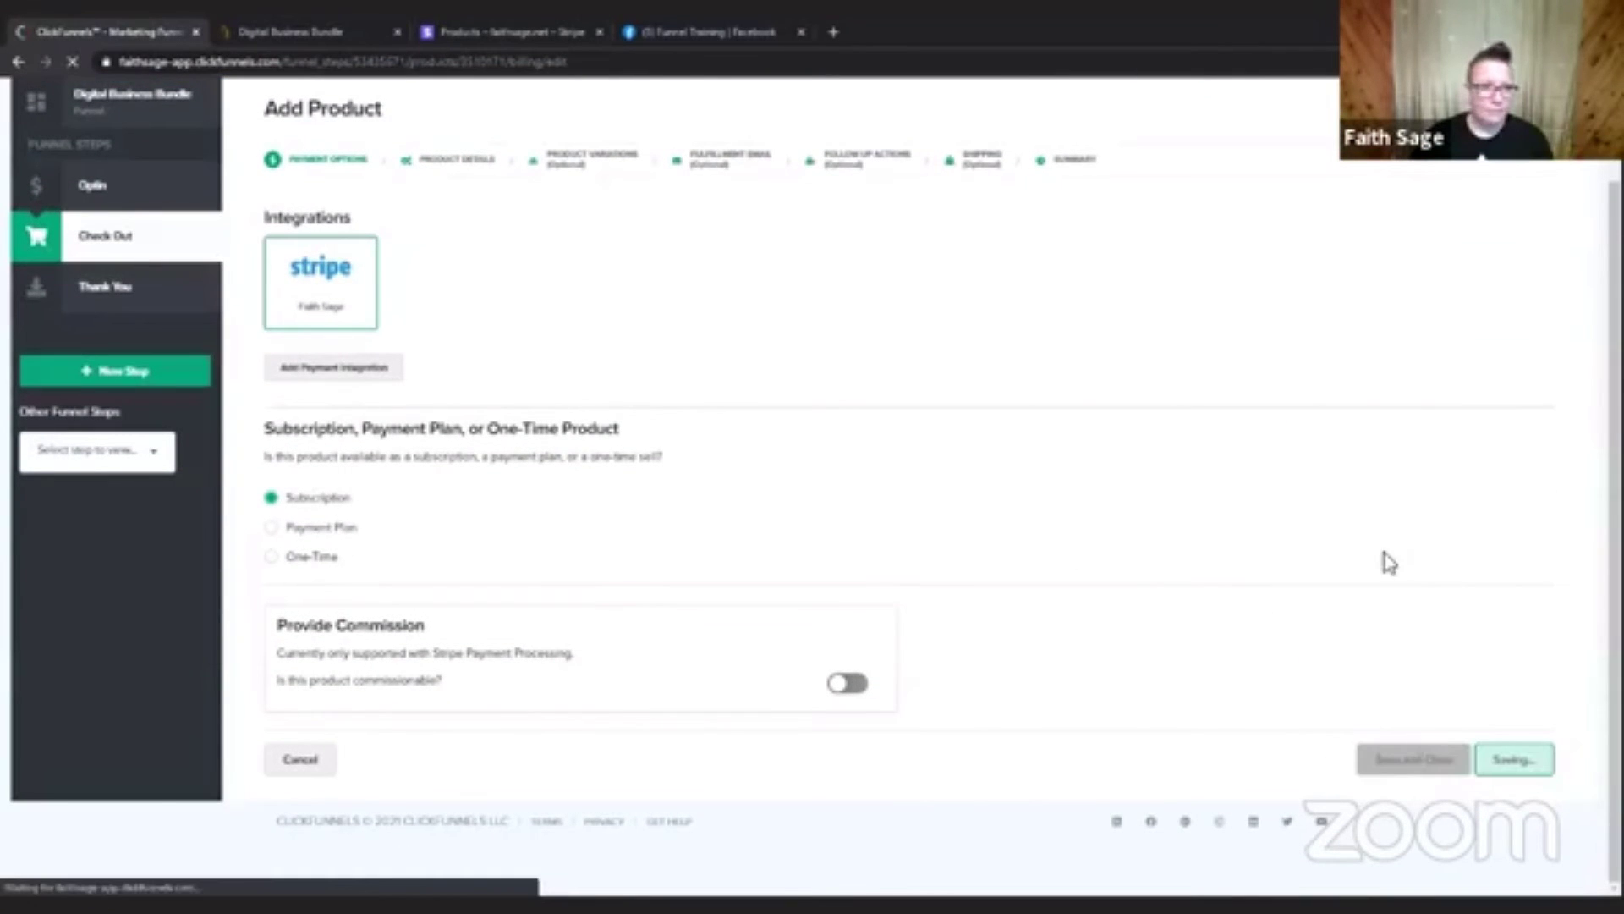
scroll(1487, 465, "down", 4)
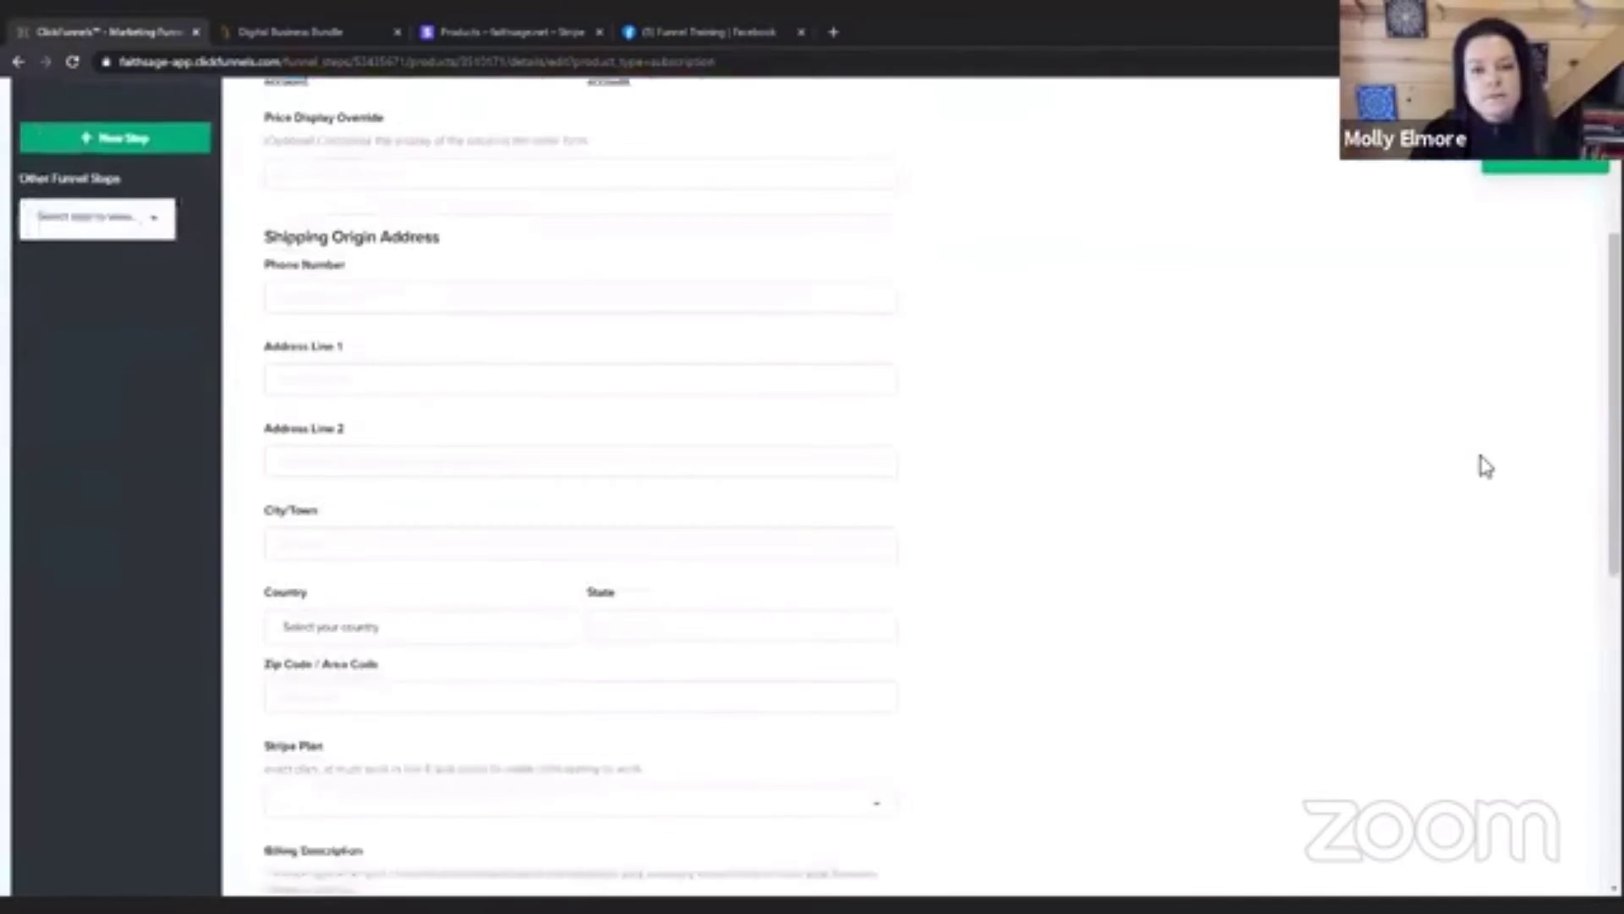
scroll(1487, 465, "down", 4)
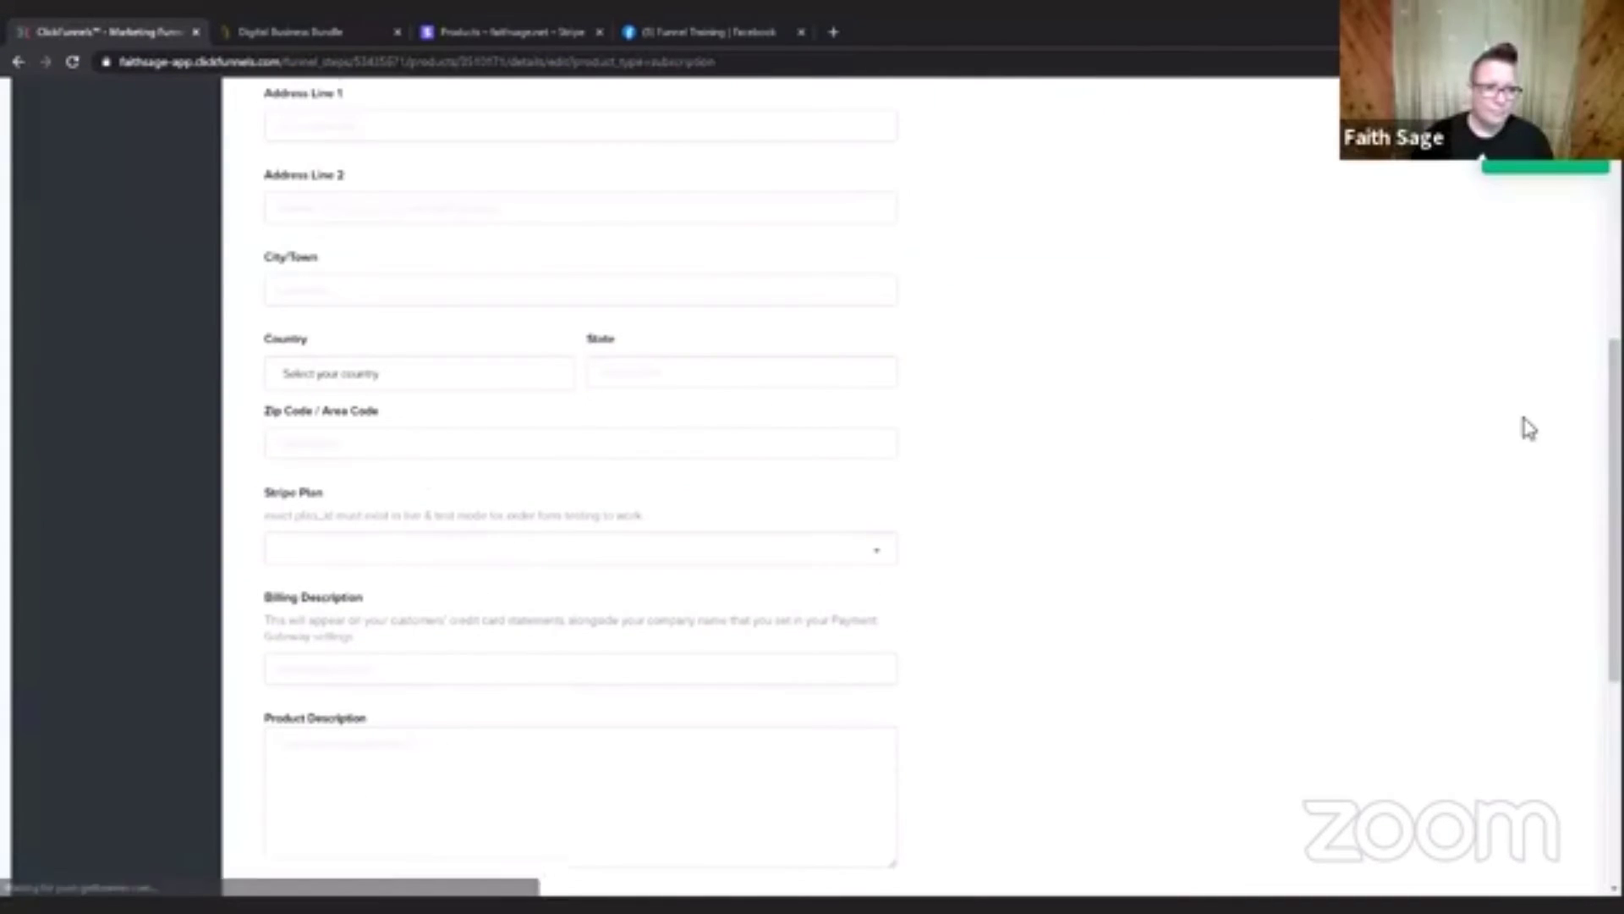
scroll(1530, 429, "down", 1)
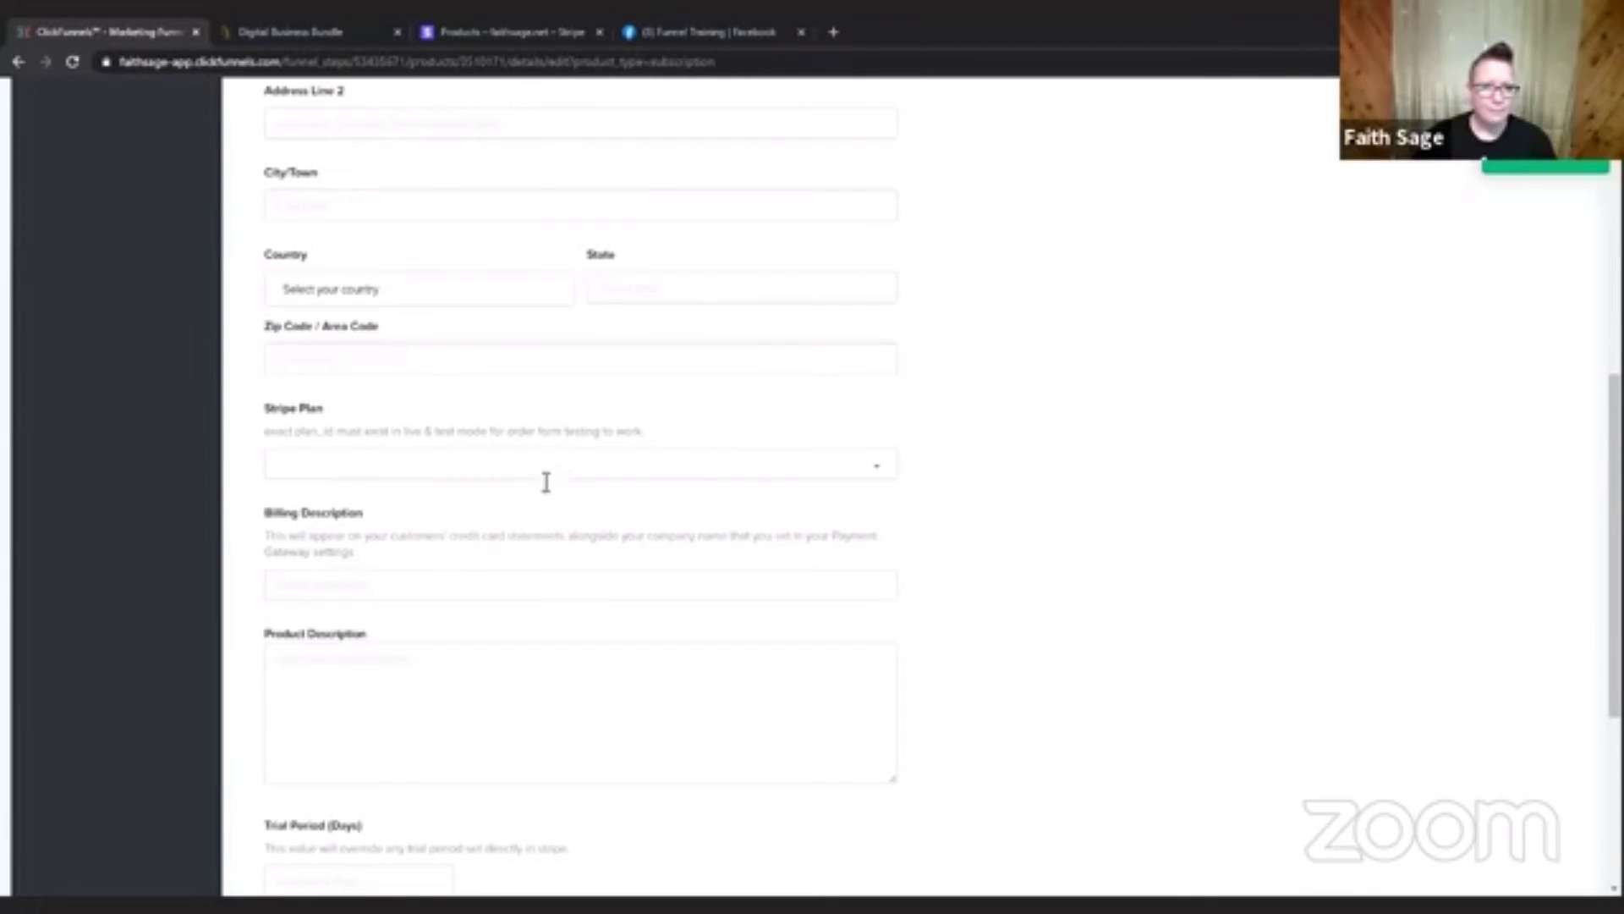
scroll(787, 271, "up", 7)
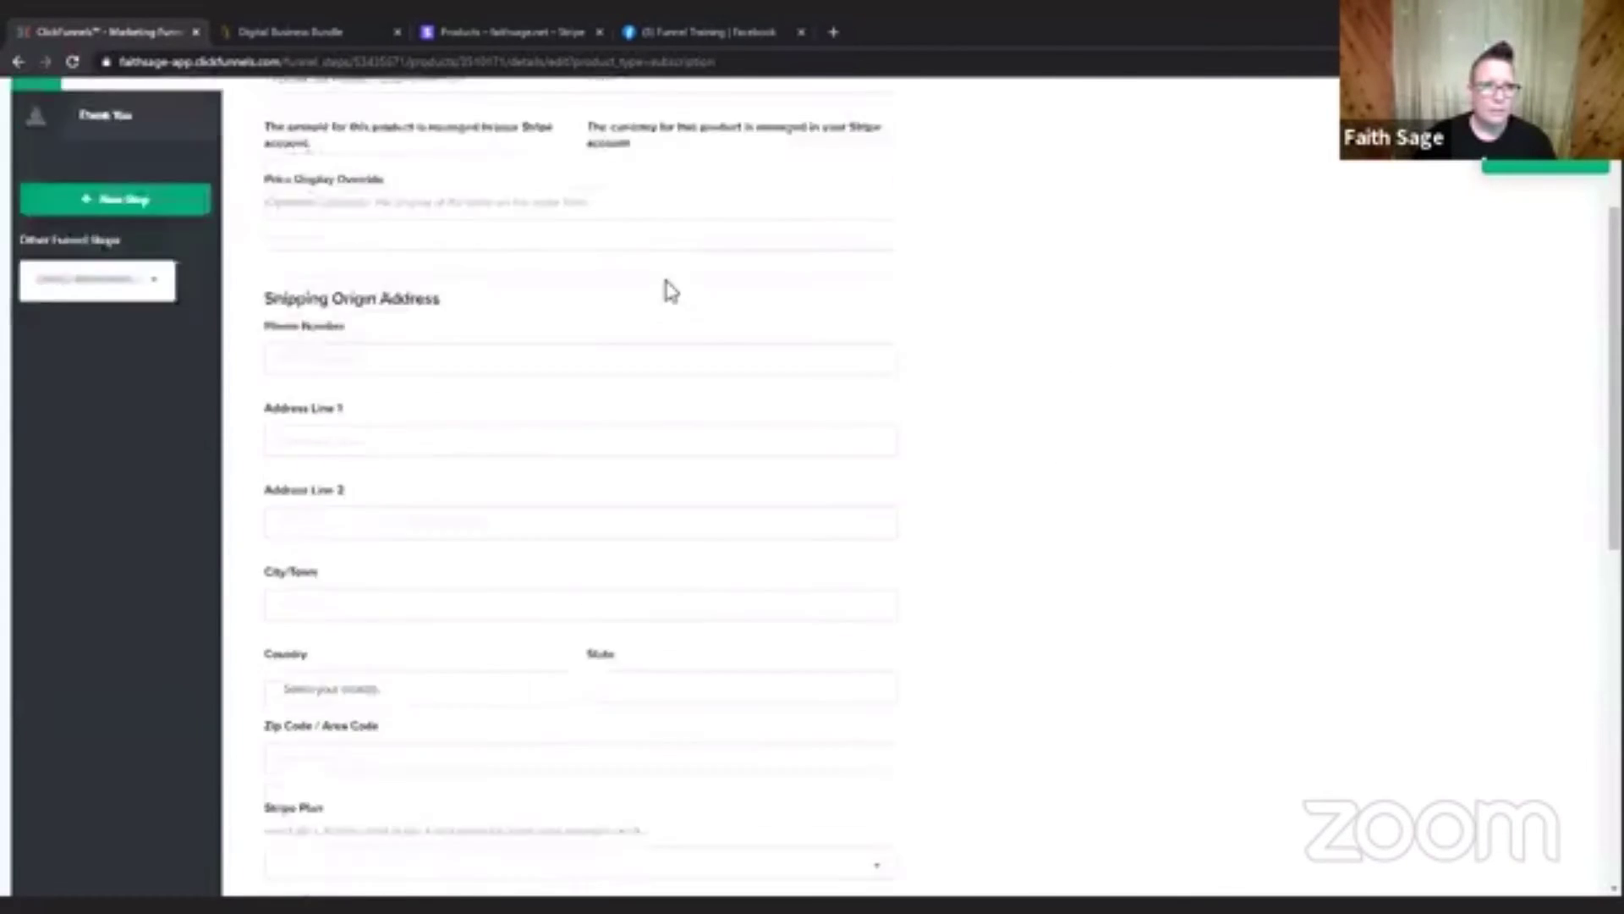
Name the subscription product Test Product and set its price display override to $5.
left_click_drag(486, 275, 227, 279)
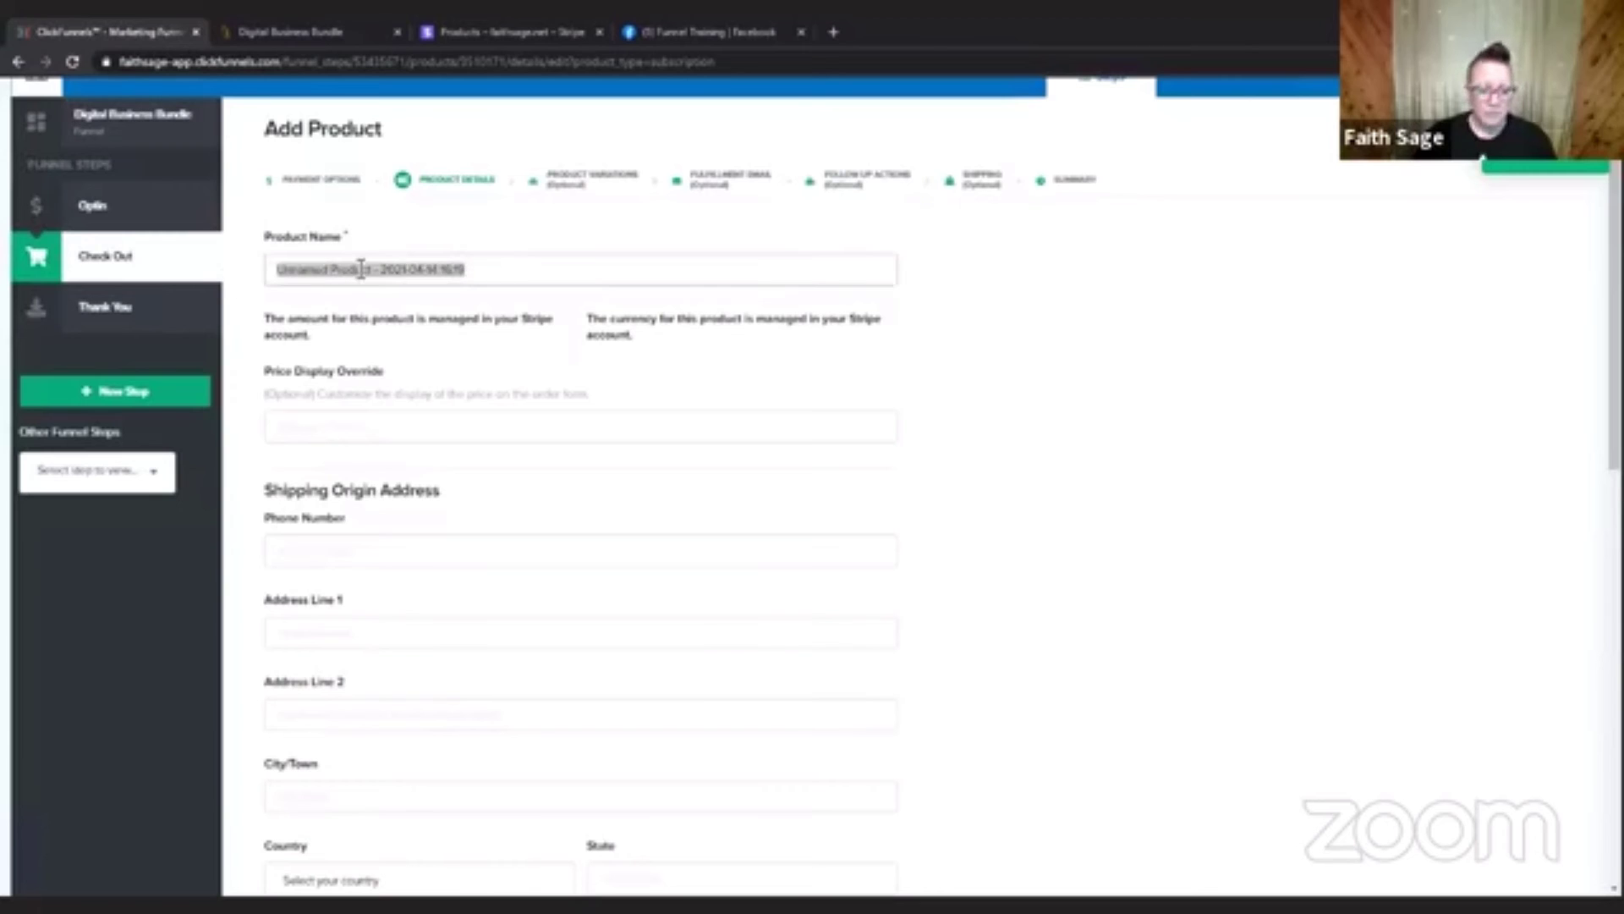
type("Test Product")
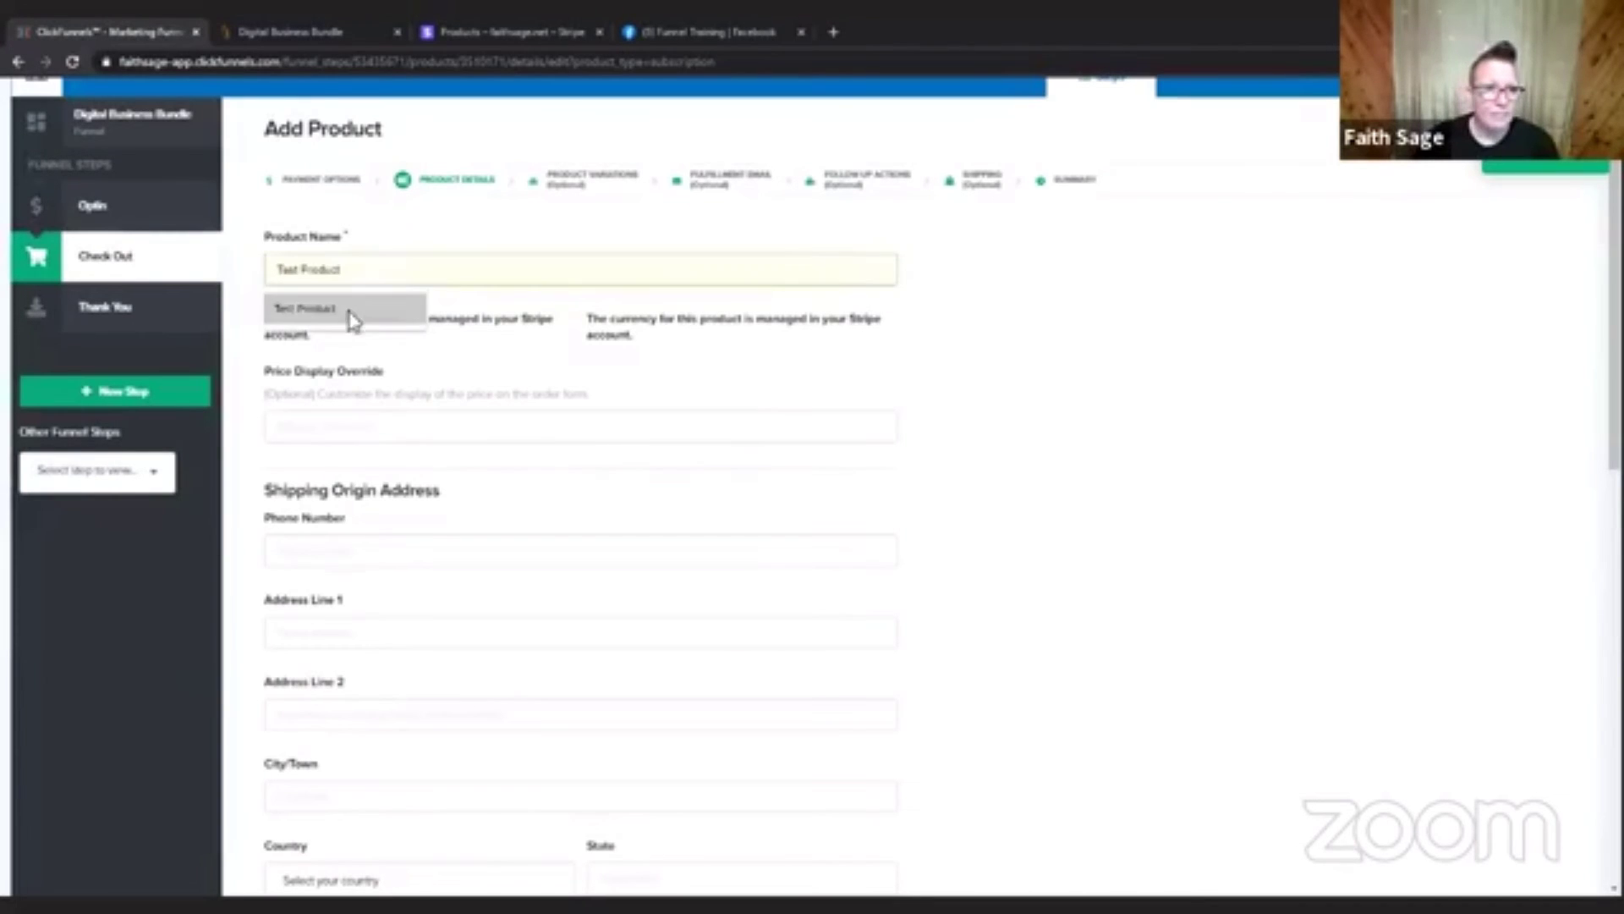
left_click(353, 319)
left_click(434, 427)
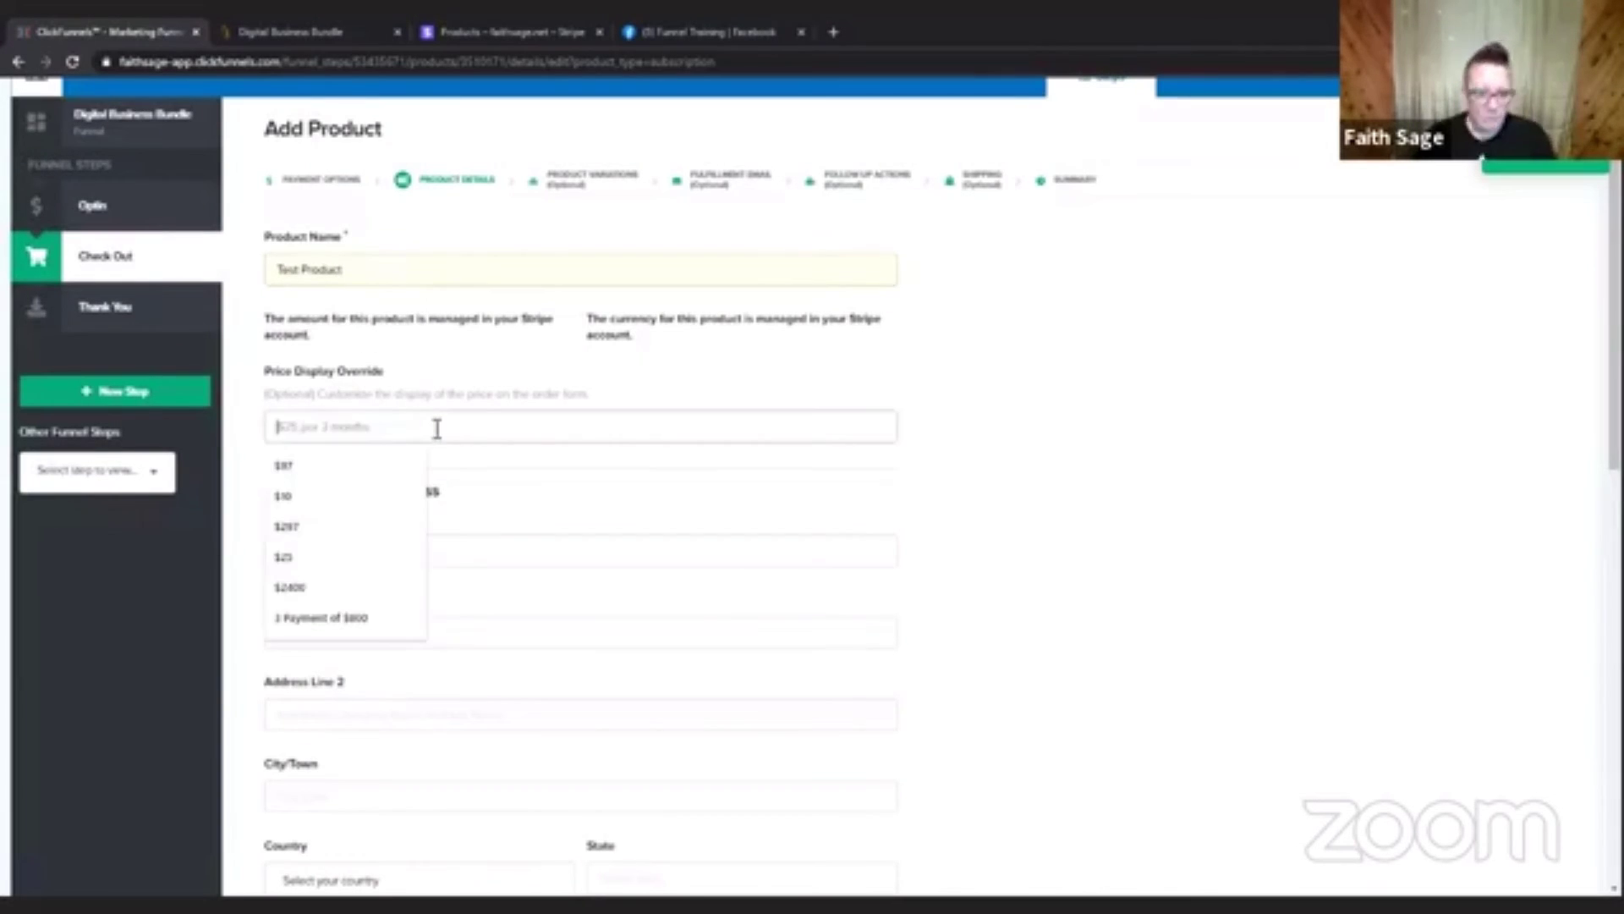
type("$1")
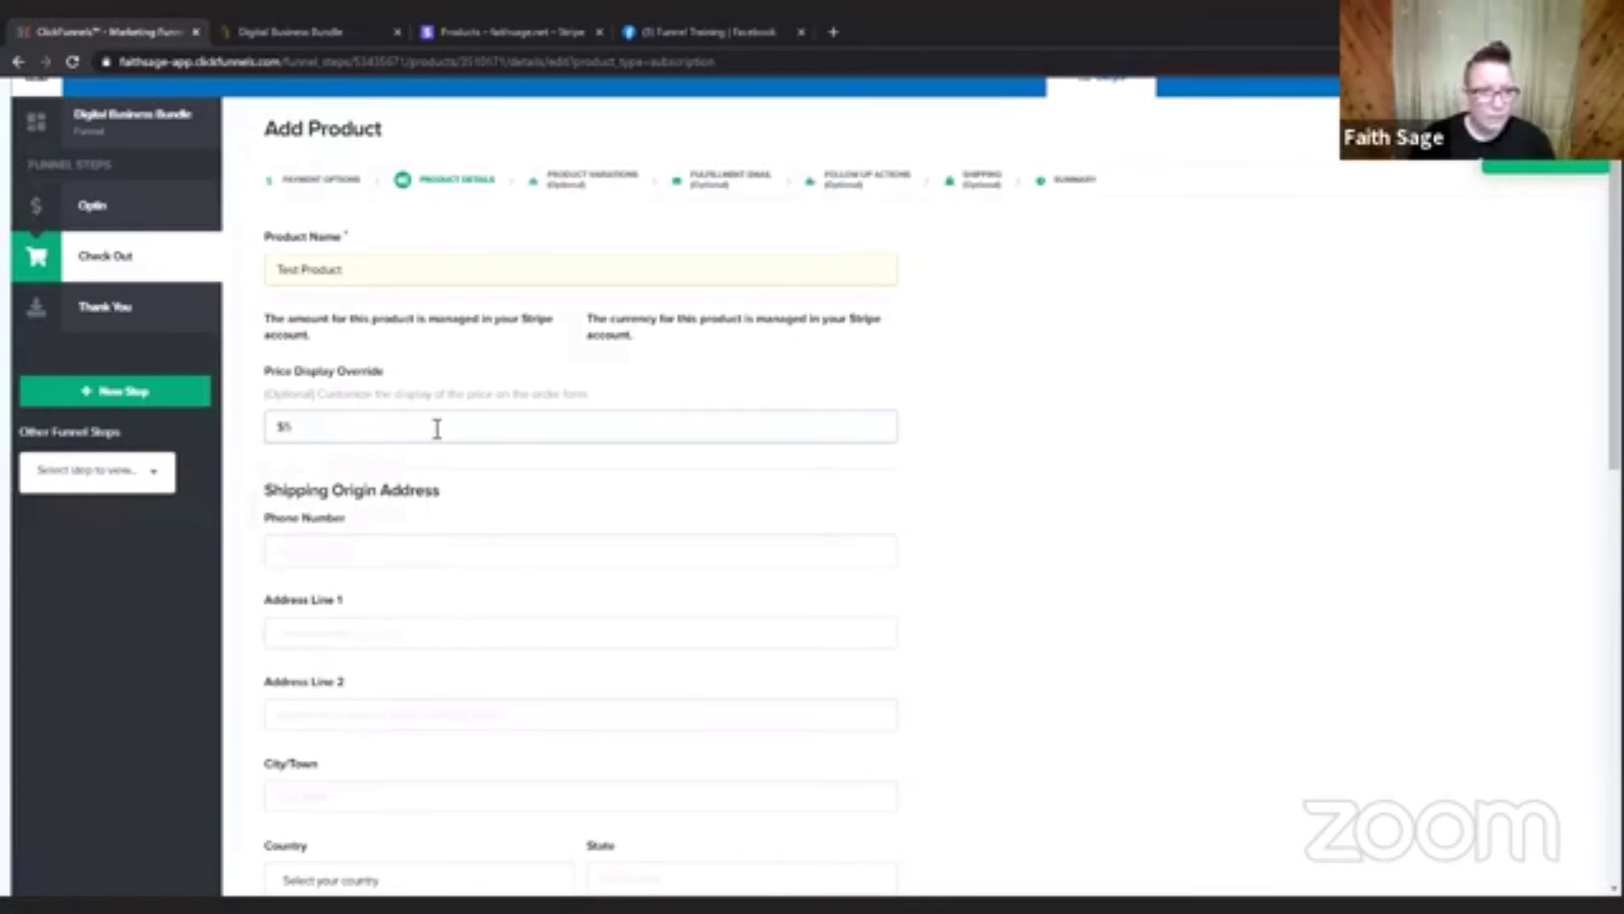
Link the product to the Stripe plan Testing Product, looking through the other available plans first.
scroll(1278, 459, "down", 2)
scroll(1278, 459, "down", 2)
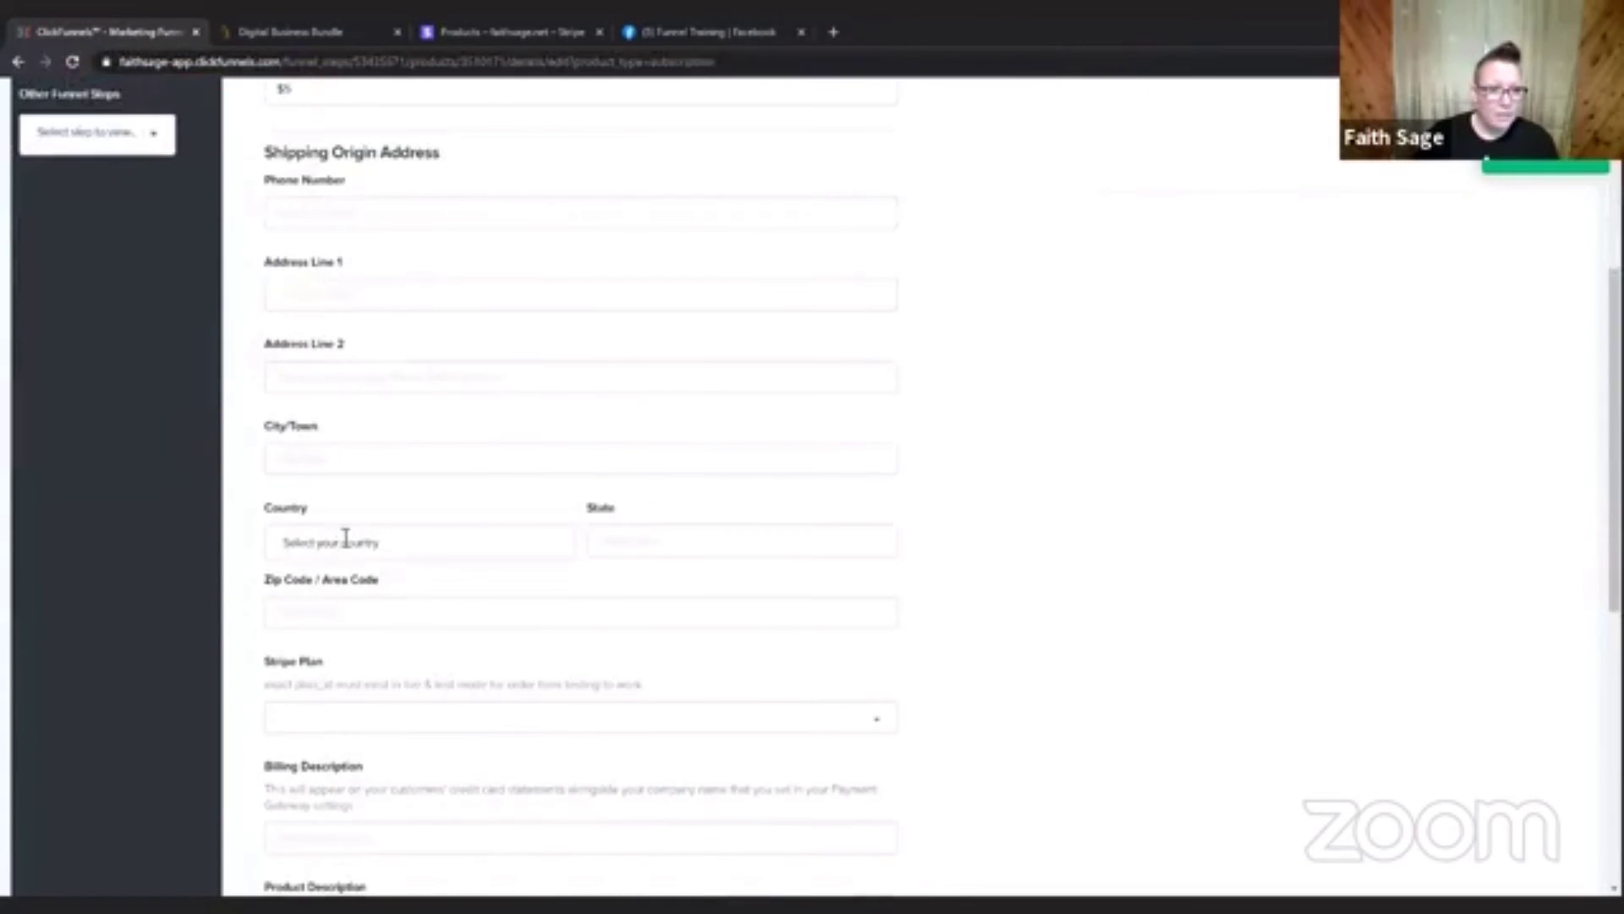
left_click(365, 714)
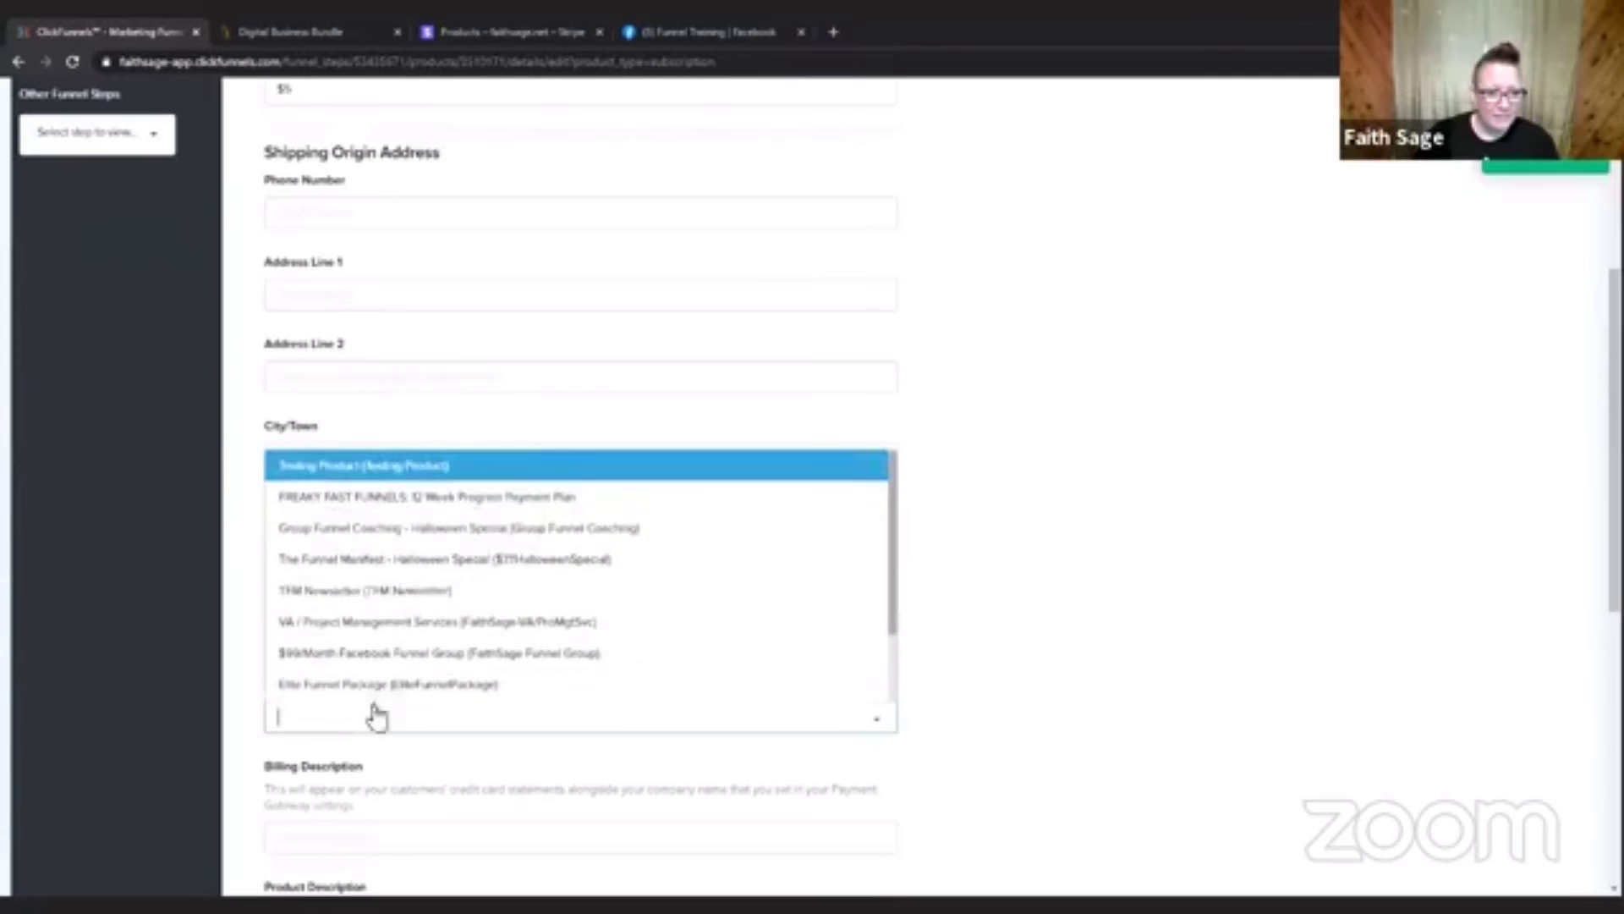
scroll(541, 533, "down", 1)
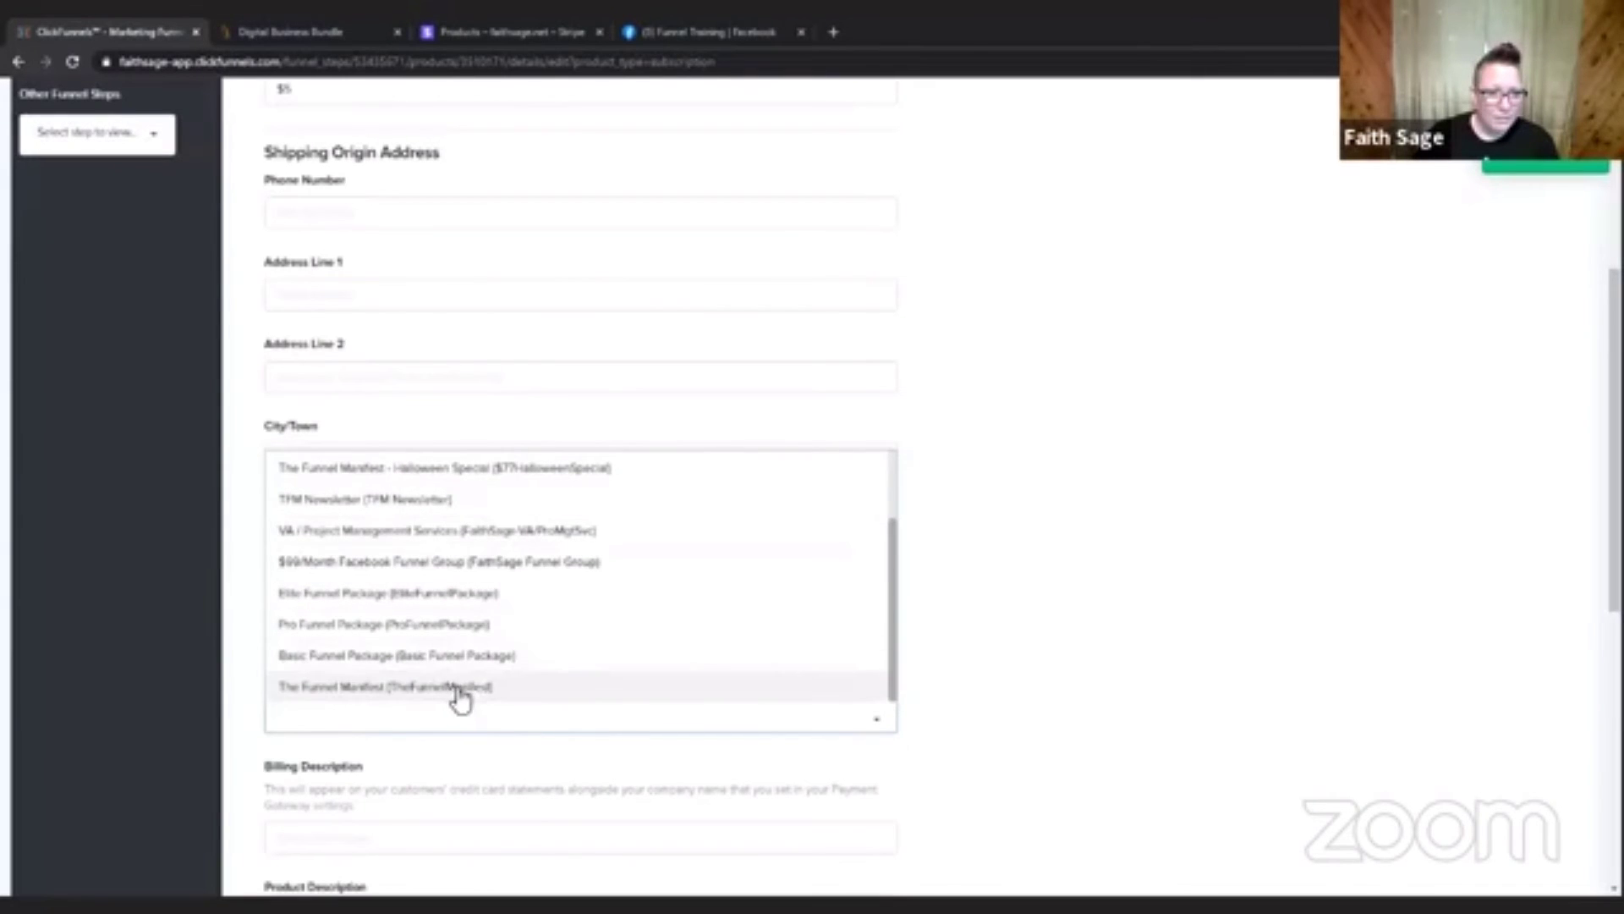
scroll(533, 597, "up", 2)
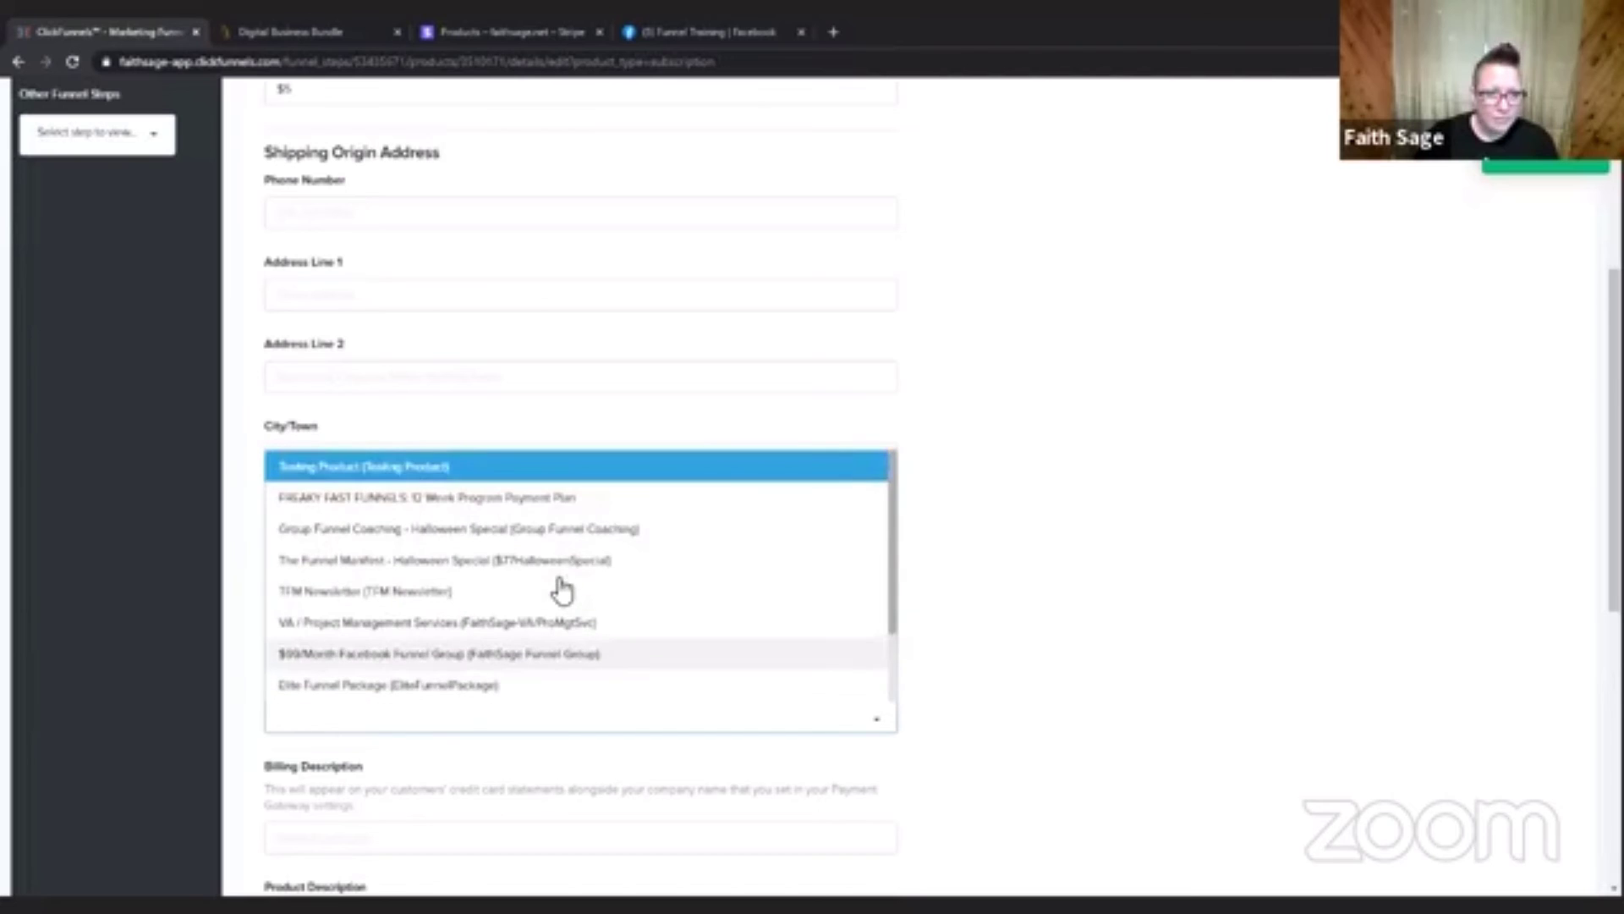
left_click(1152, 461)
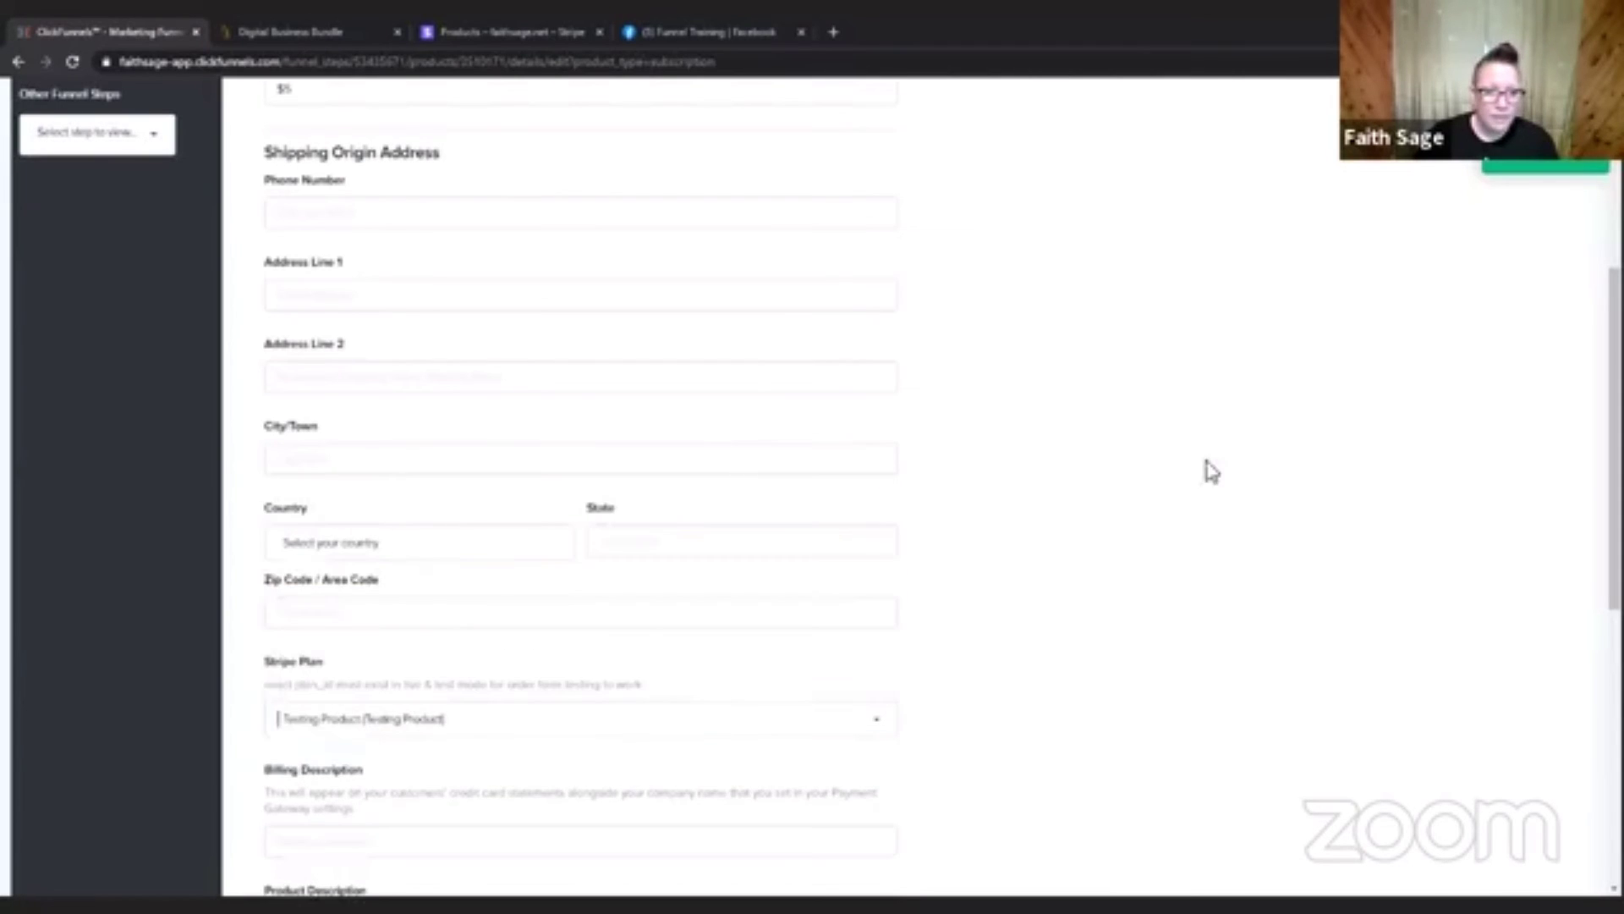
Enter Testing Product as the billing description, save the product details and continue past product variations without enabling them.
scroll(1187, 521, "down", 5)
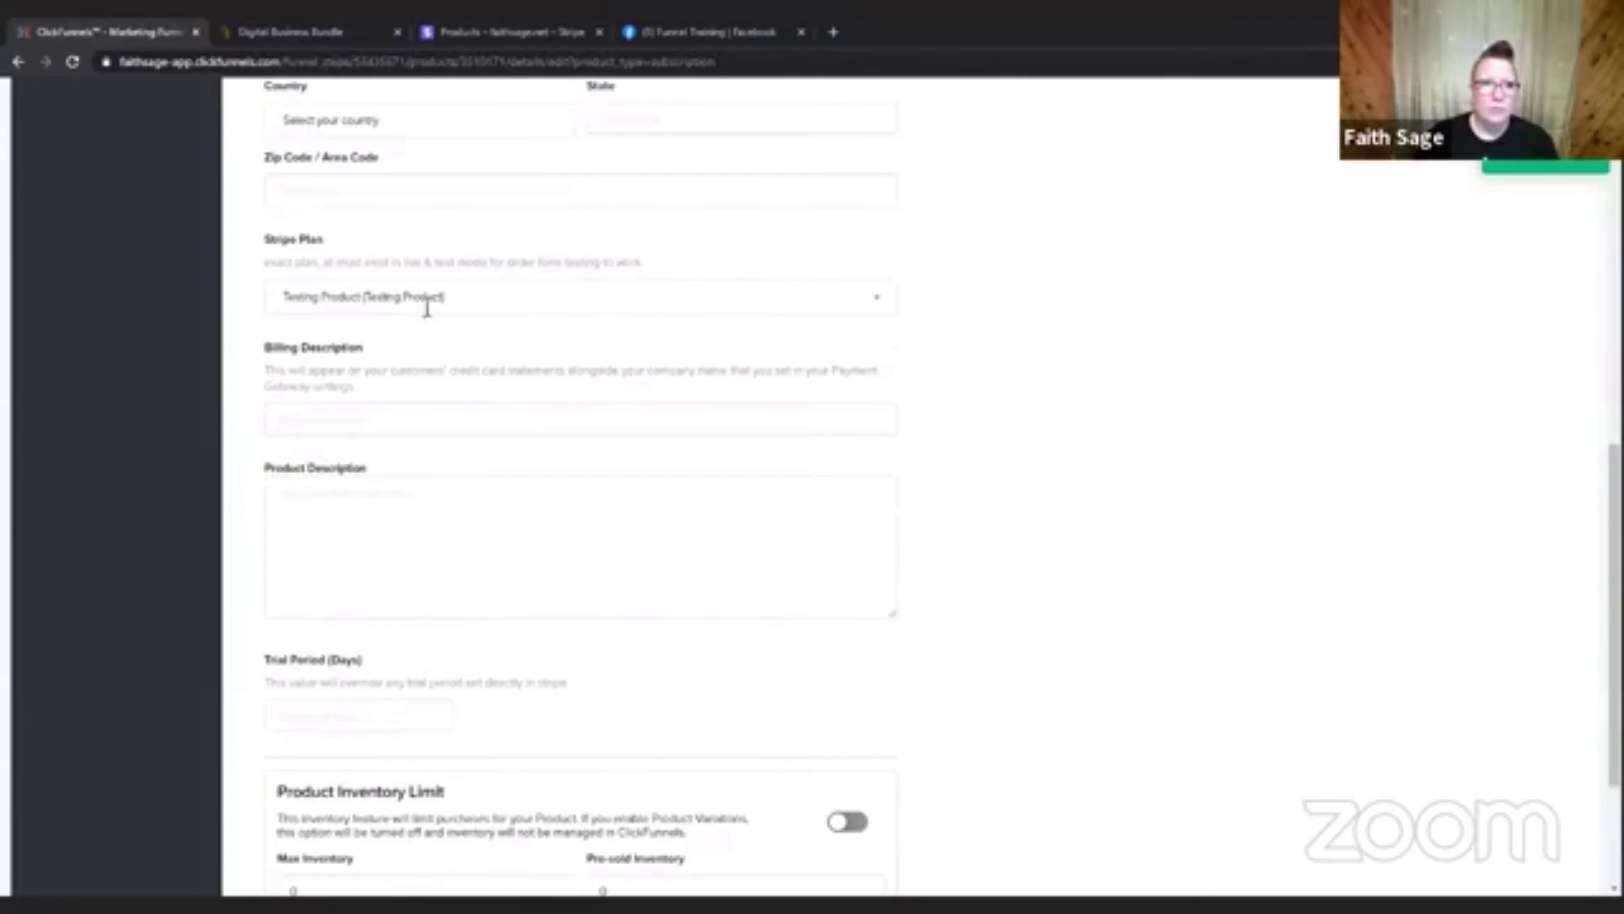
left_click(434, 420)
type("Testing Product")
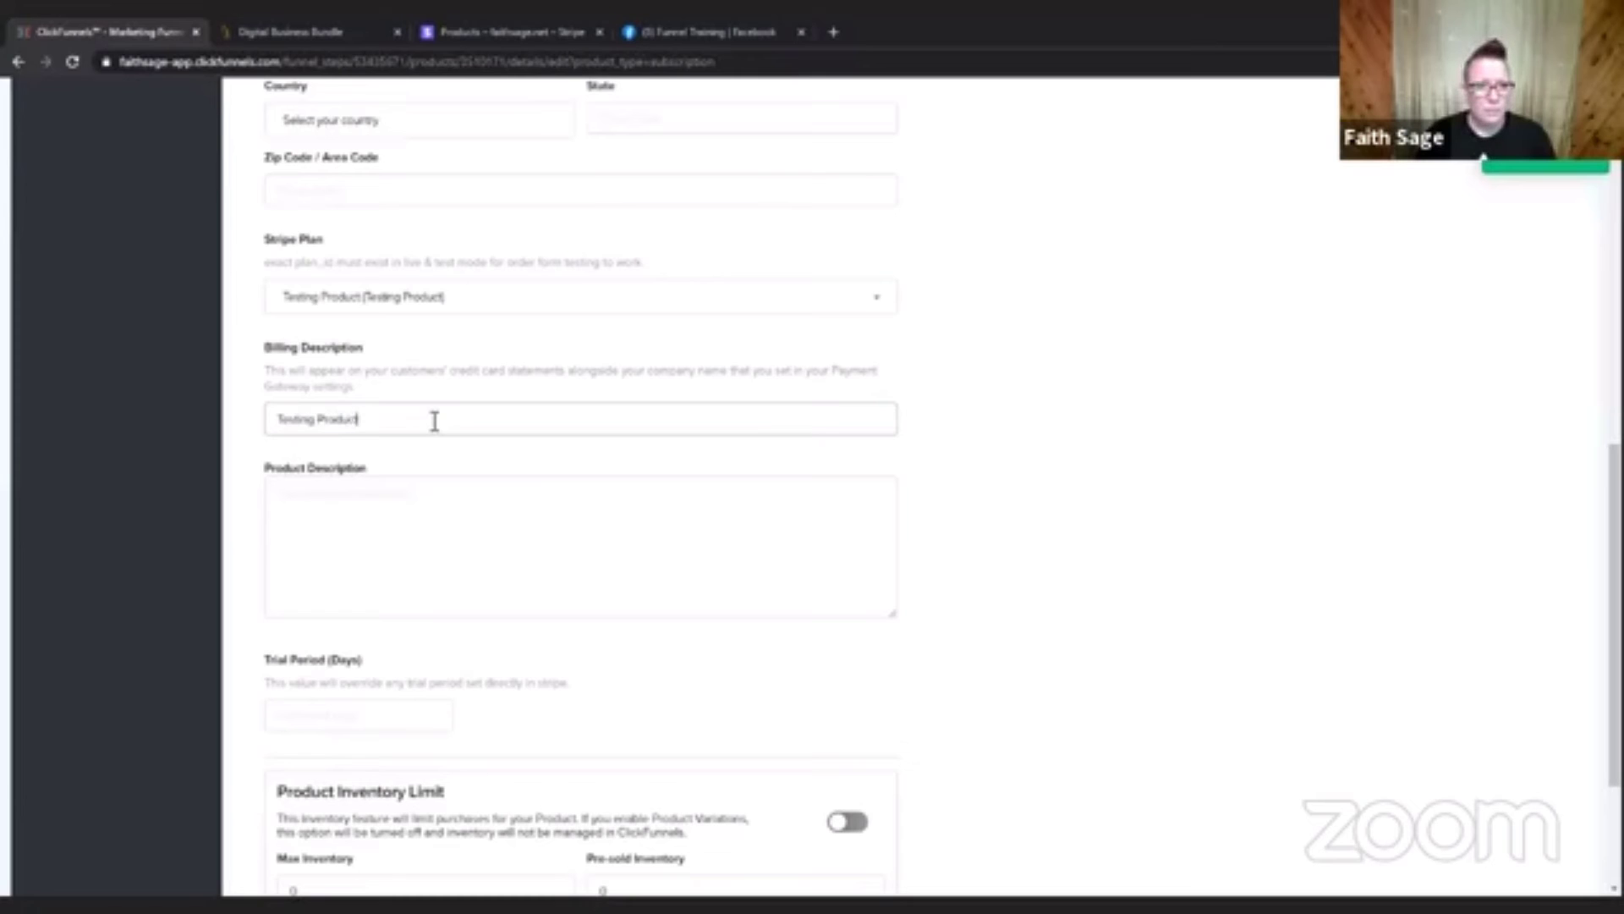
left_click(1189, 443)
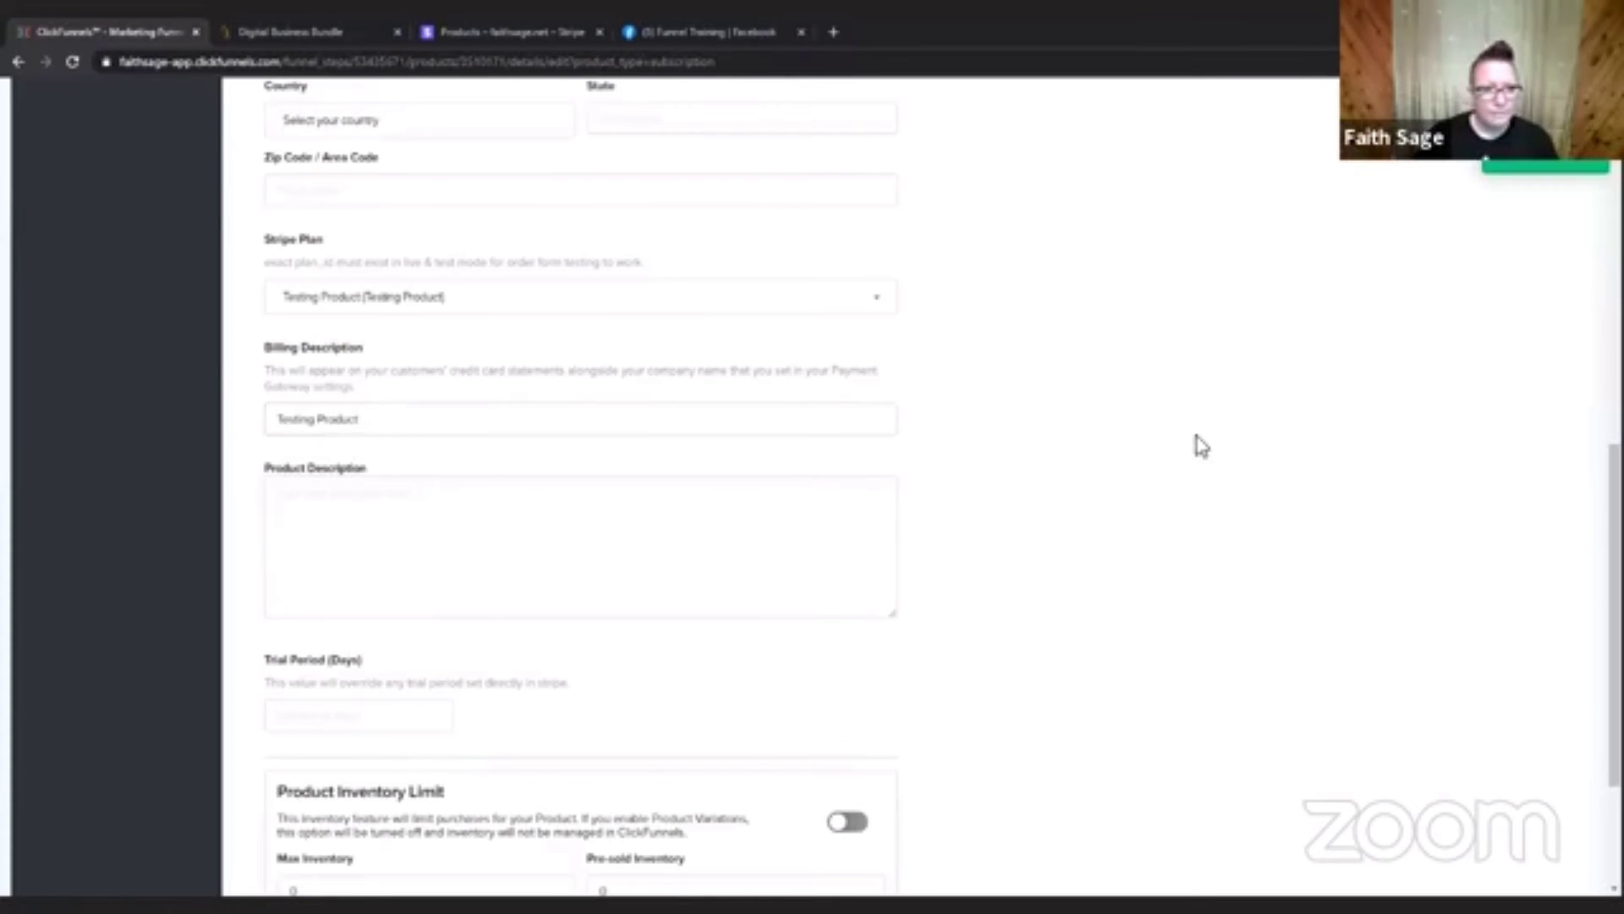
scroll(1198, 446, "down", 3)
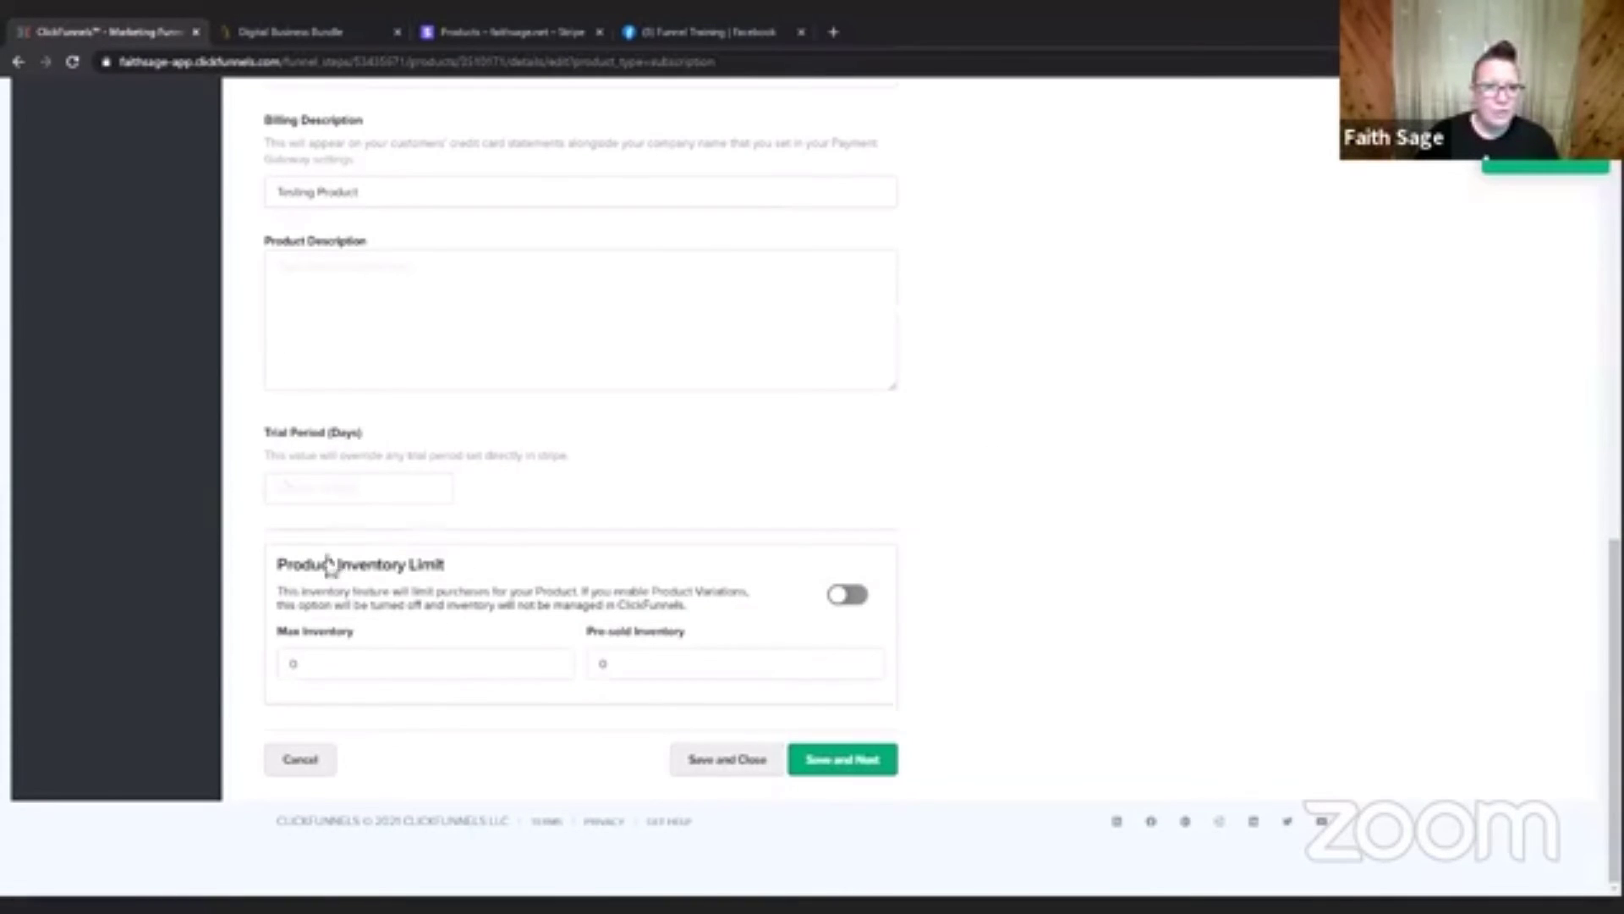
left_click(853, 766)
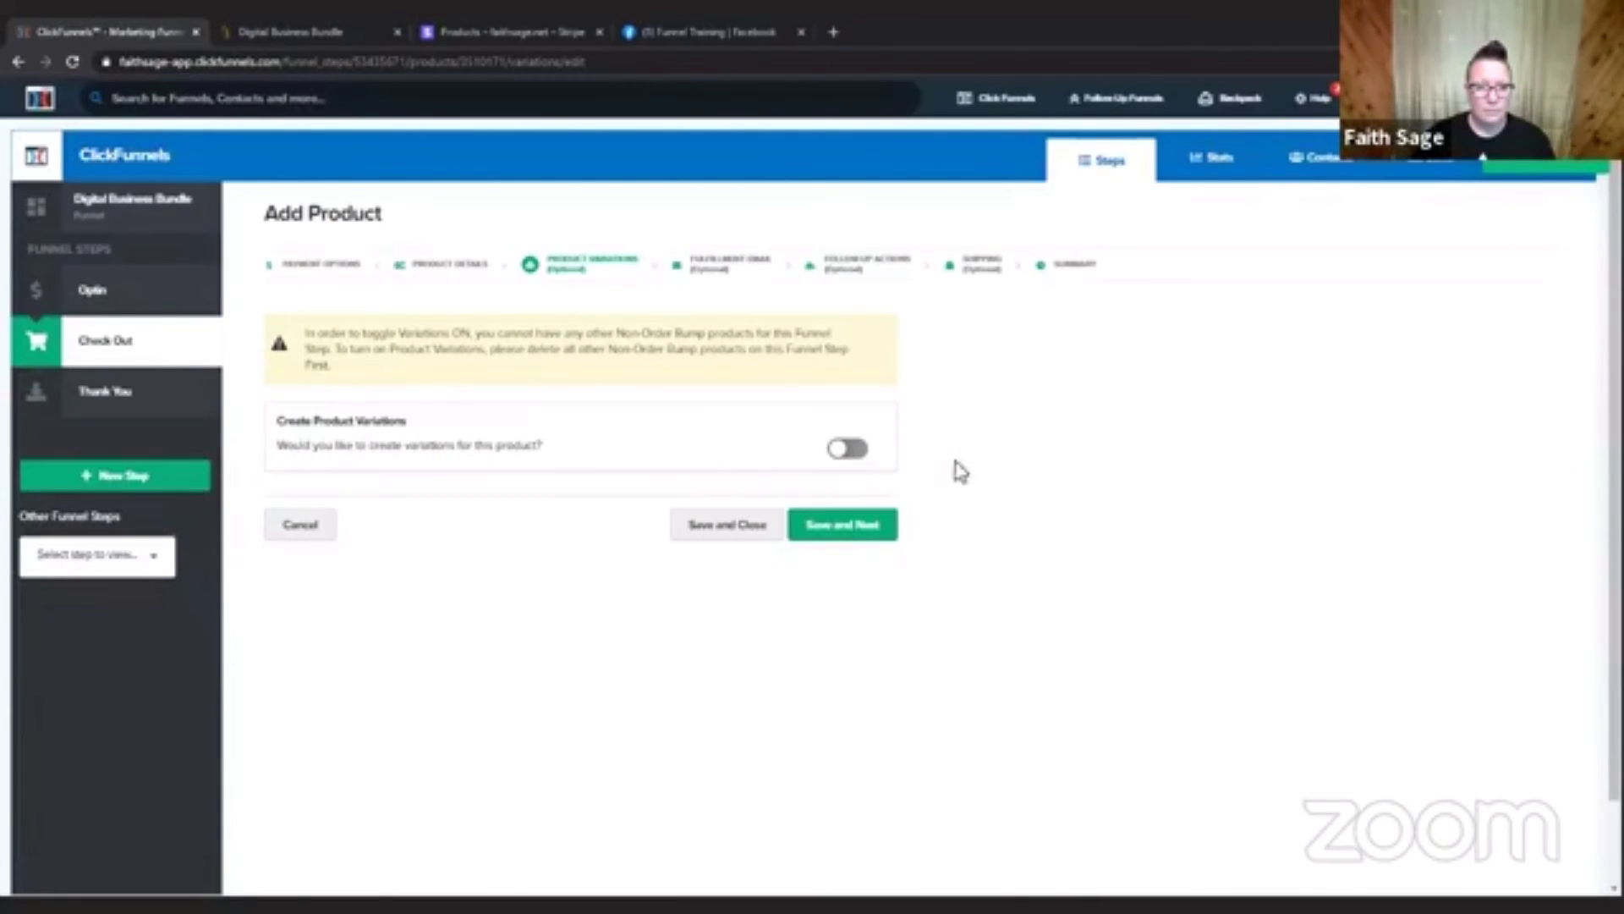
left_click(842, 529)
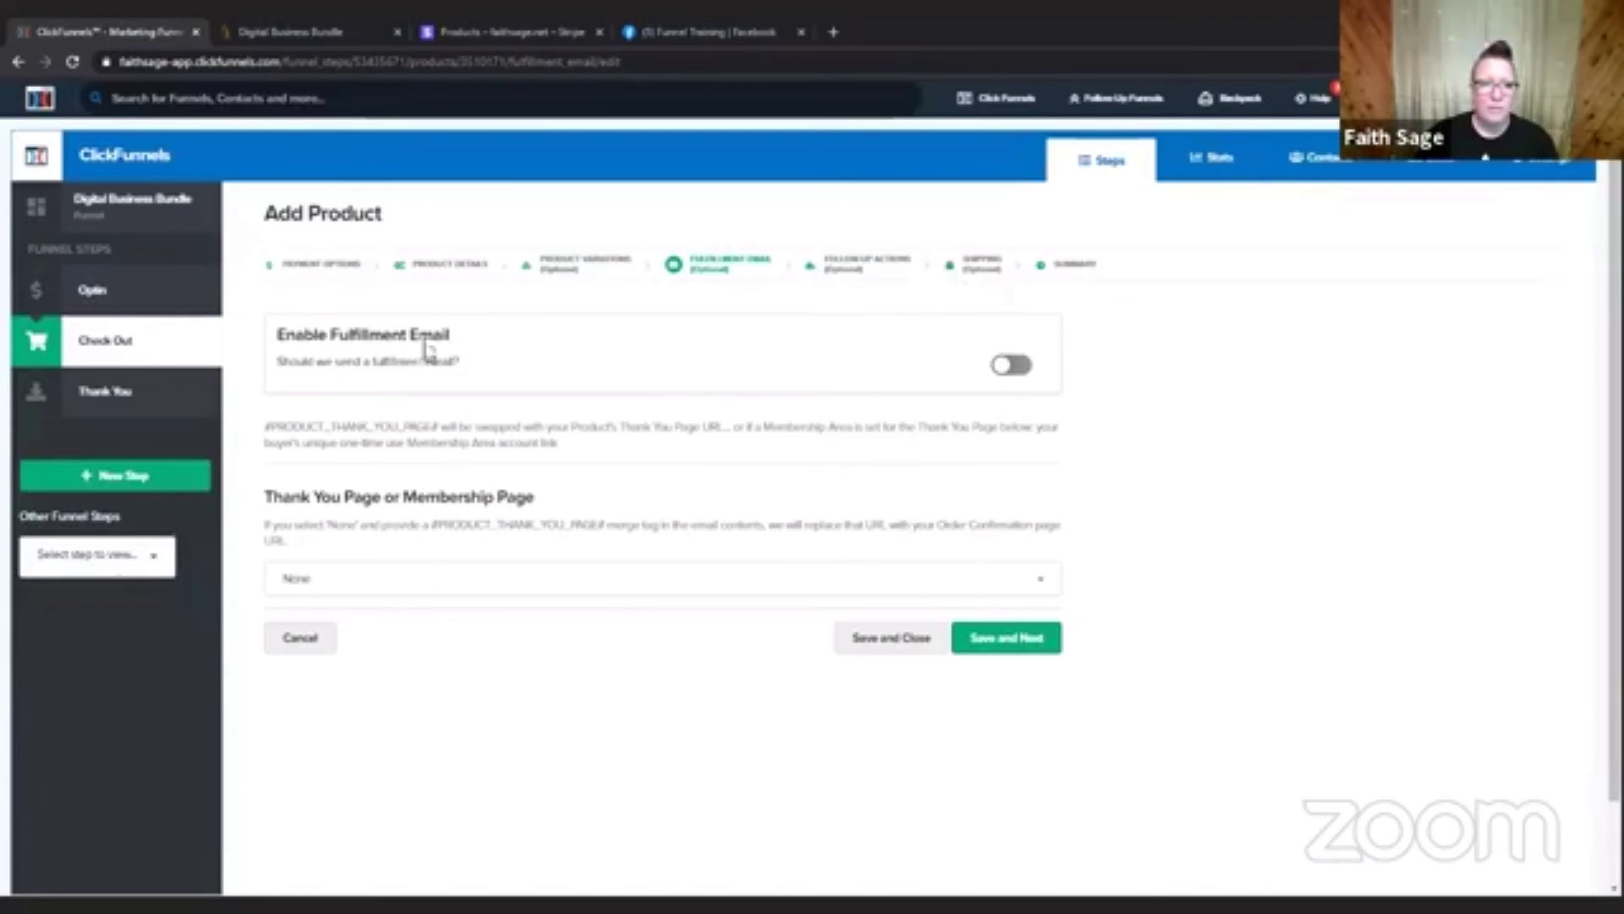
Turn on the fulfillment email, examine its subject, message body and thank you page options, and turn it back off.
left_click(1020, 368)
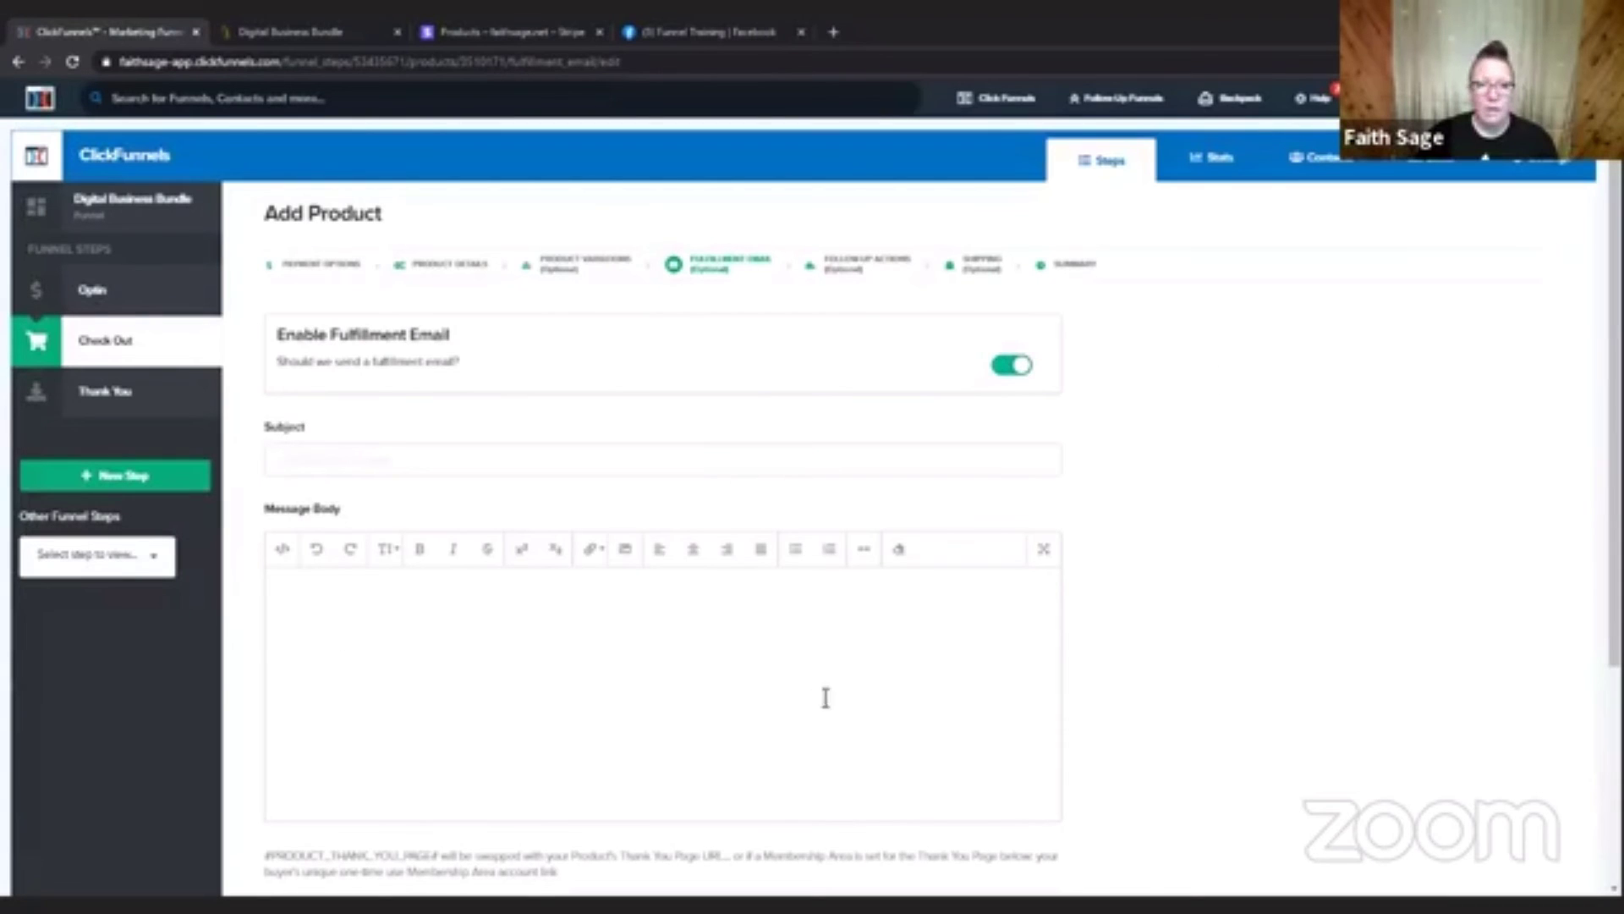
scroll(1317, 544, "down", 3)
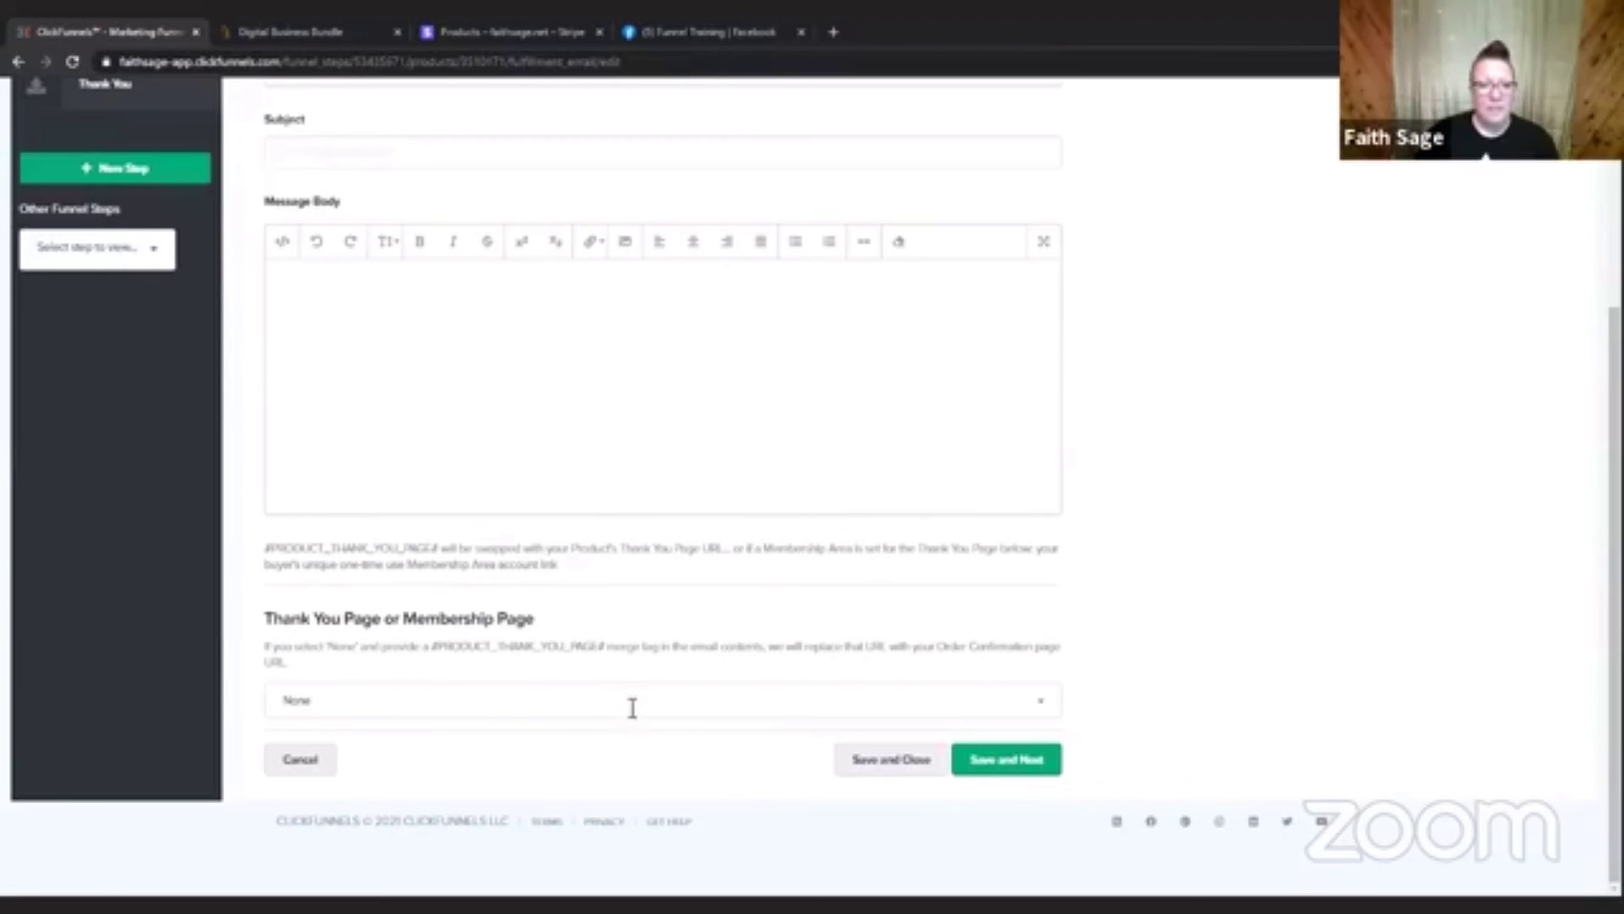
left_click(582, 701)
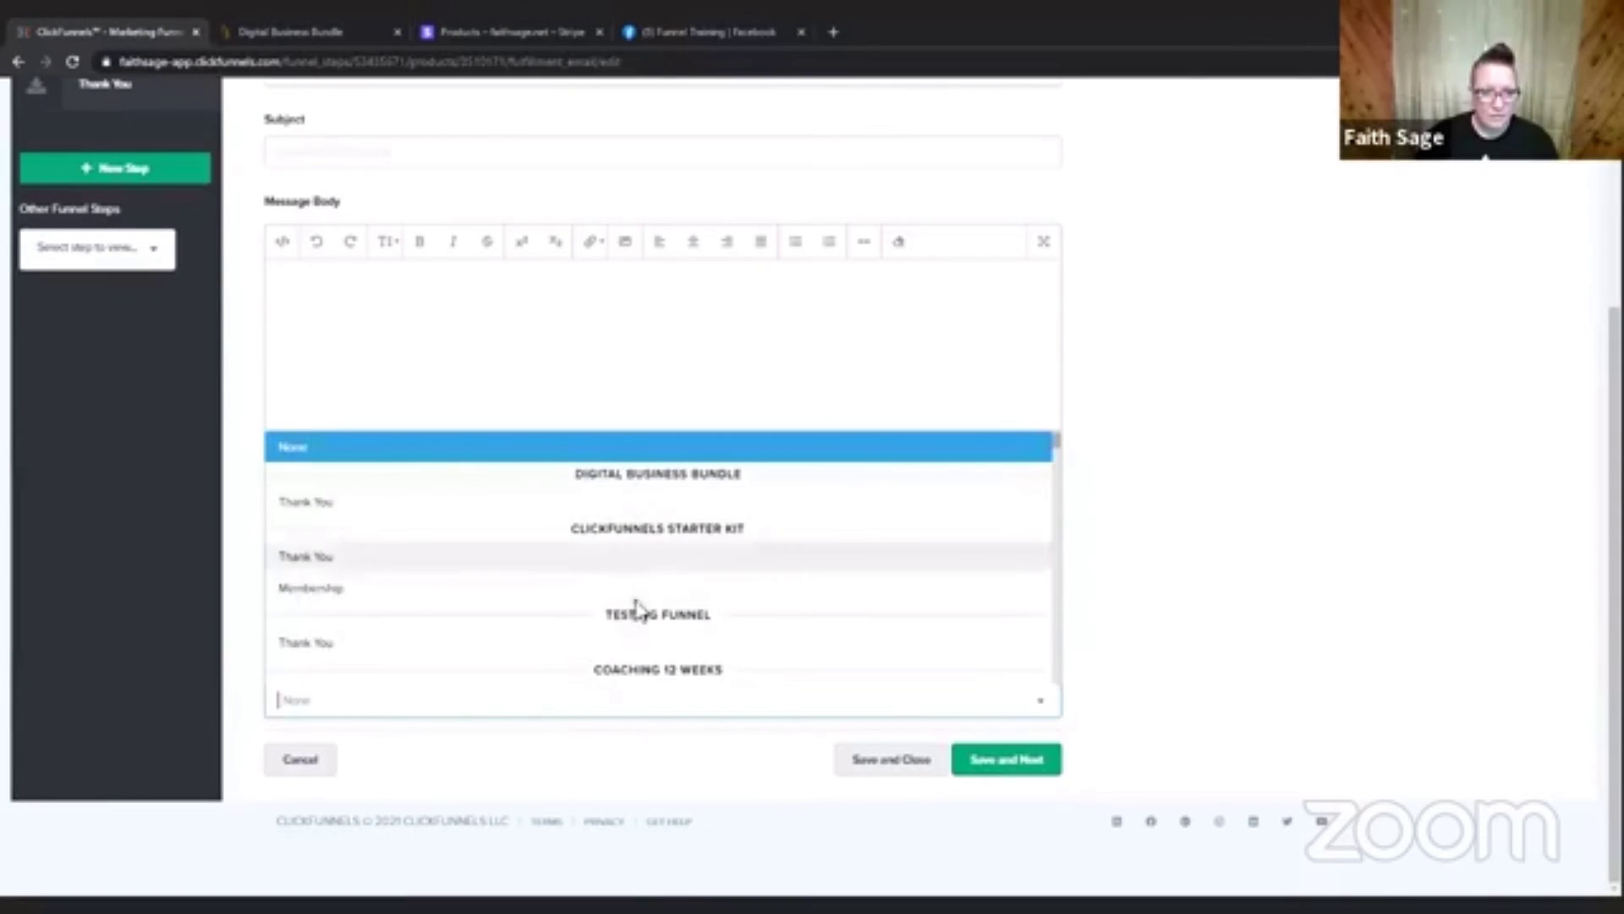
left_click(1335, 560)
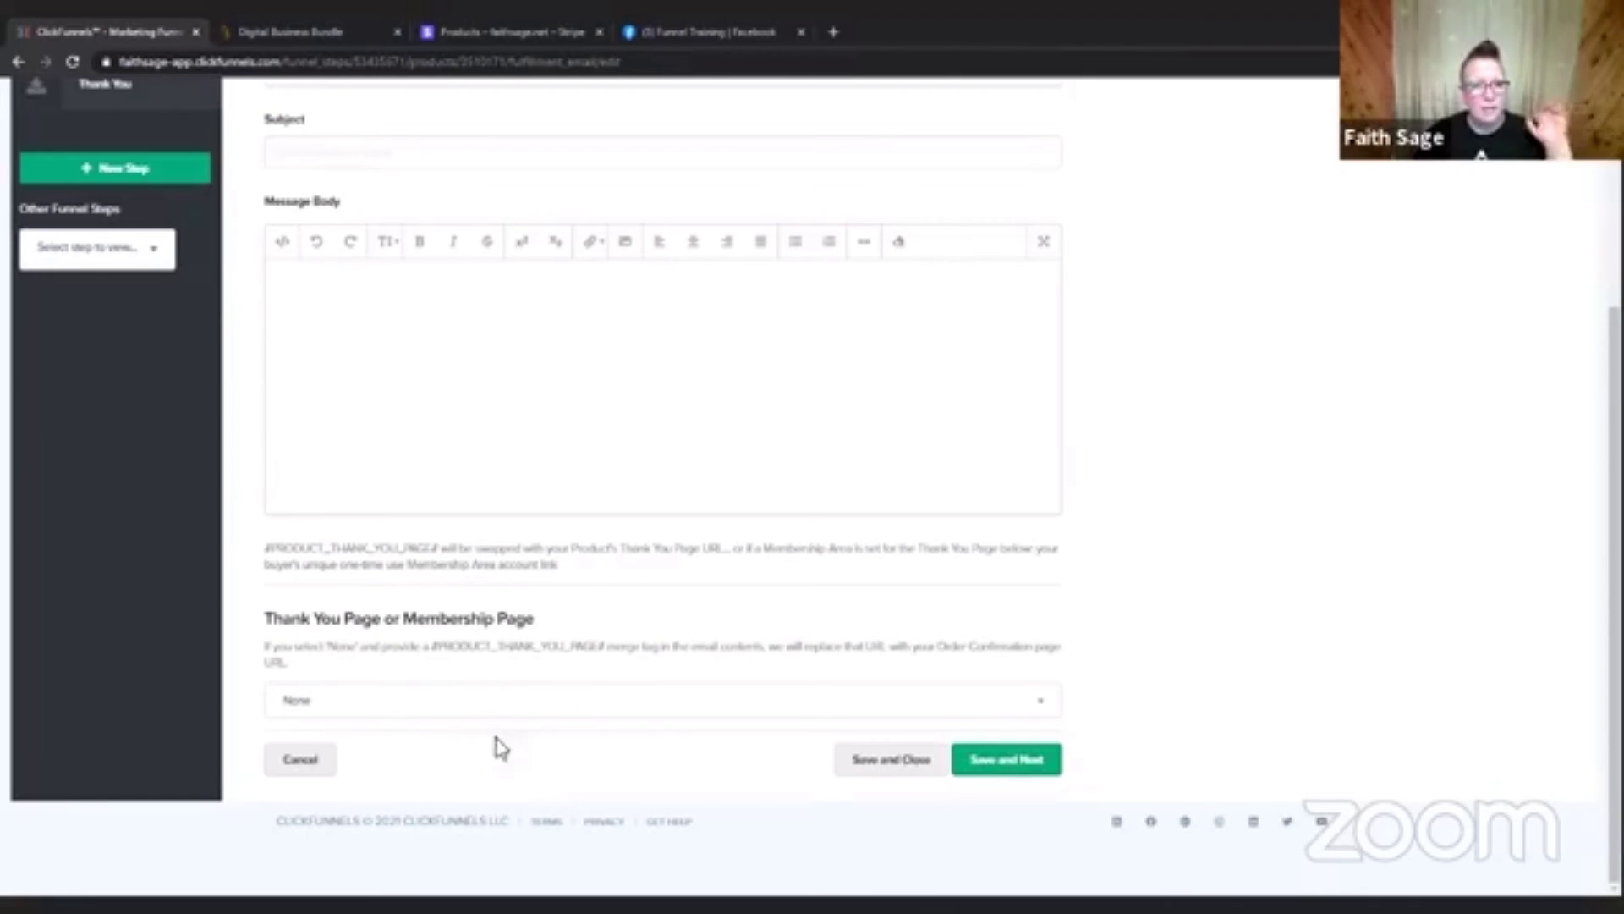
scroll(1062, 438, "up", 4)
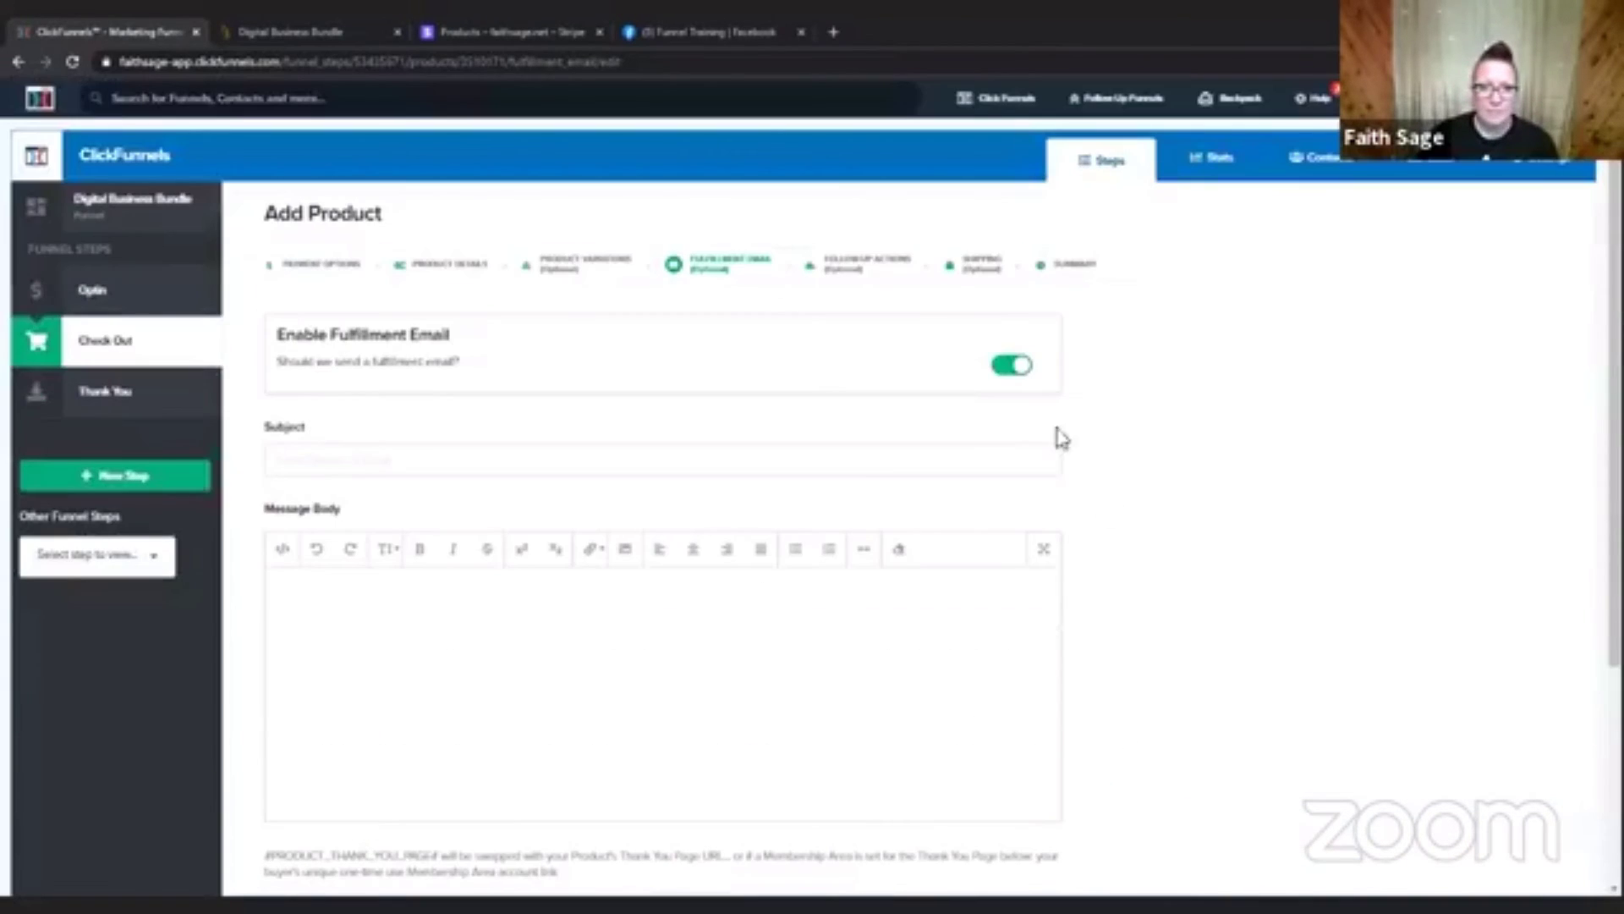
left_click(1011, 366)
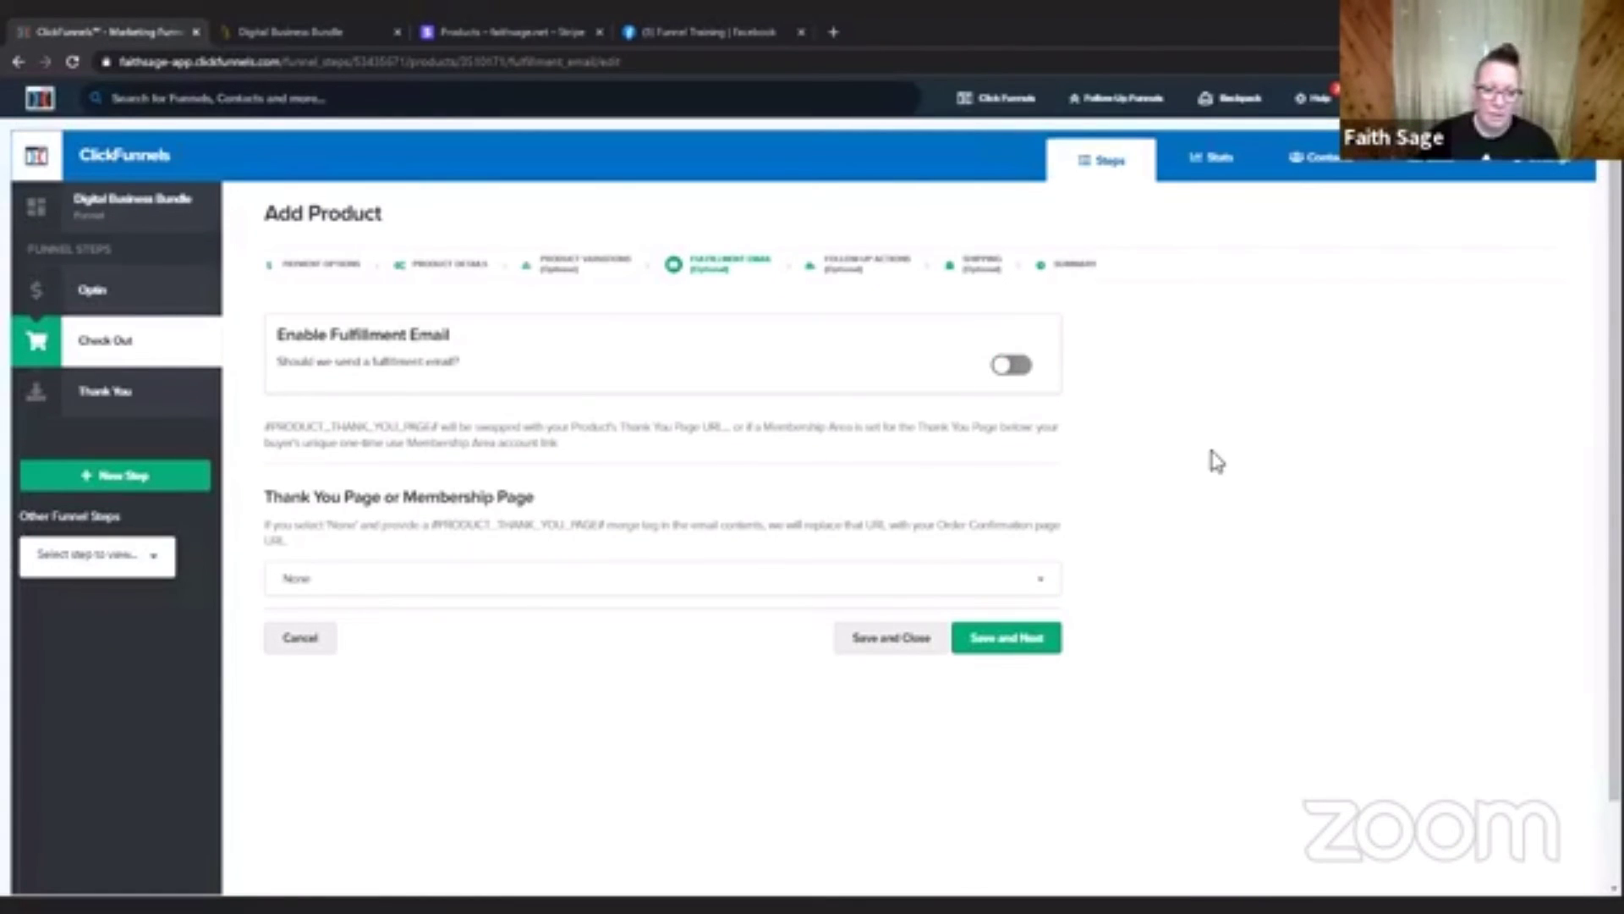
Save without a fulfillment email, enable the follow-up action trigger and select the FS-AC integration.
left_click(1021, 650)
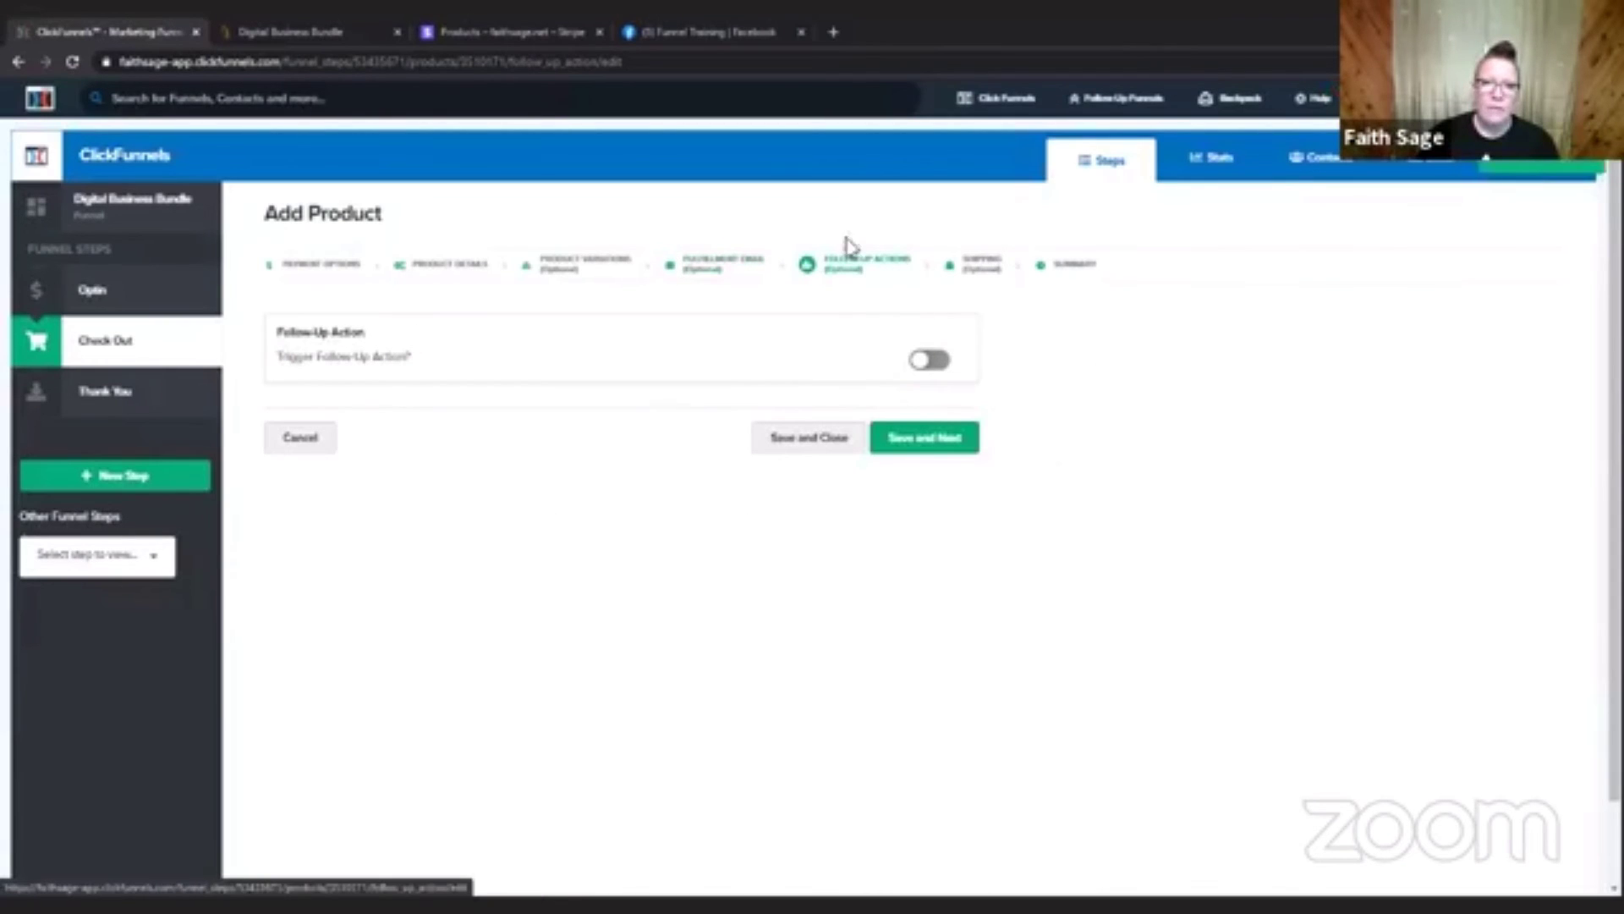
left_click(942, 366)
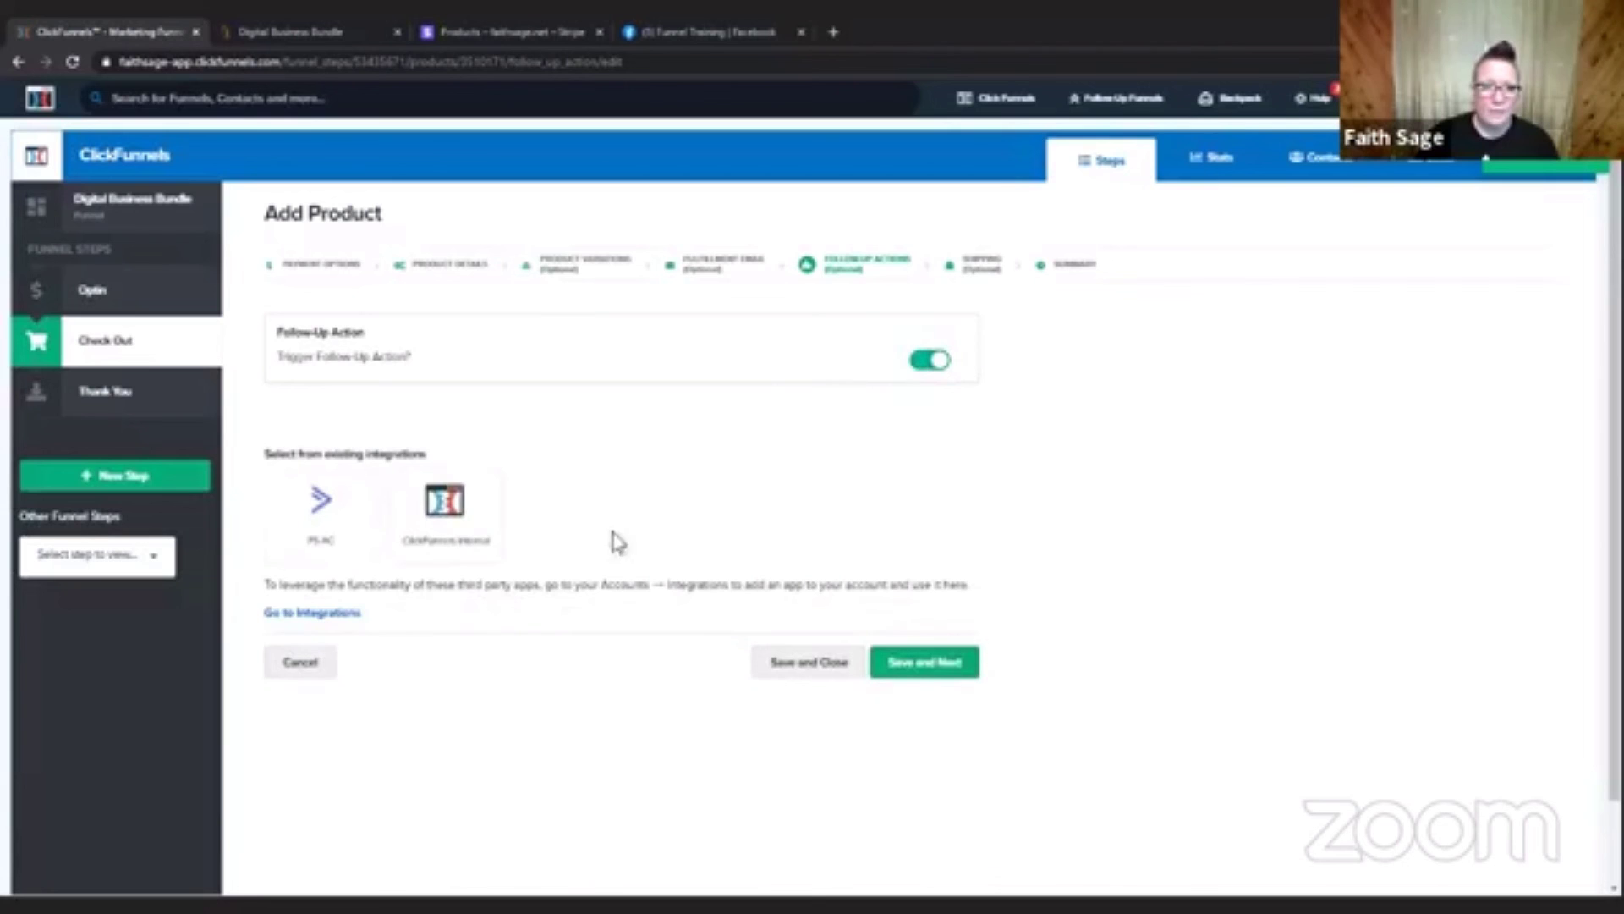
left_click(303, 532)
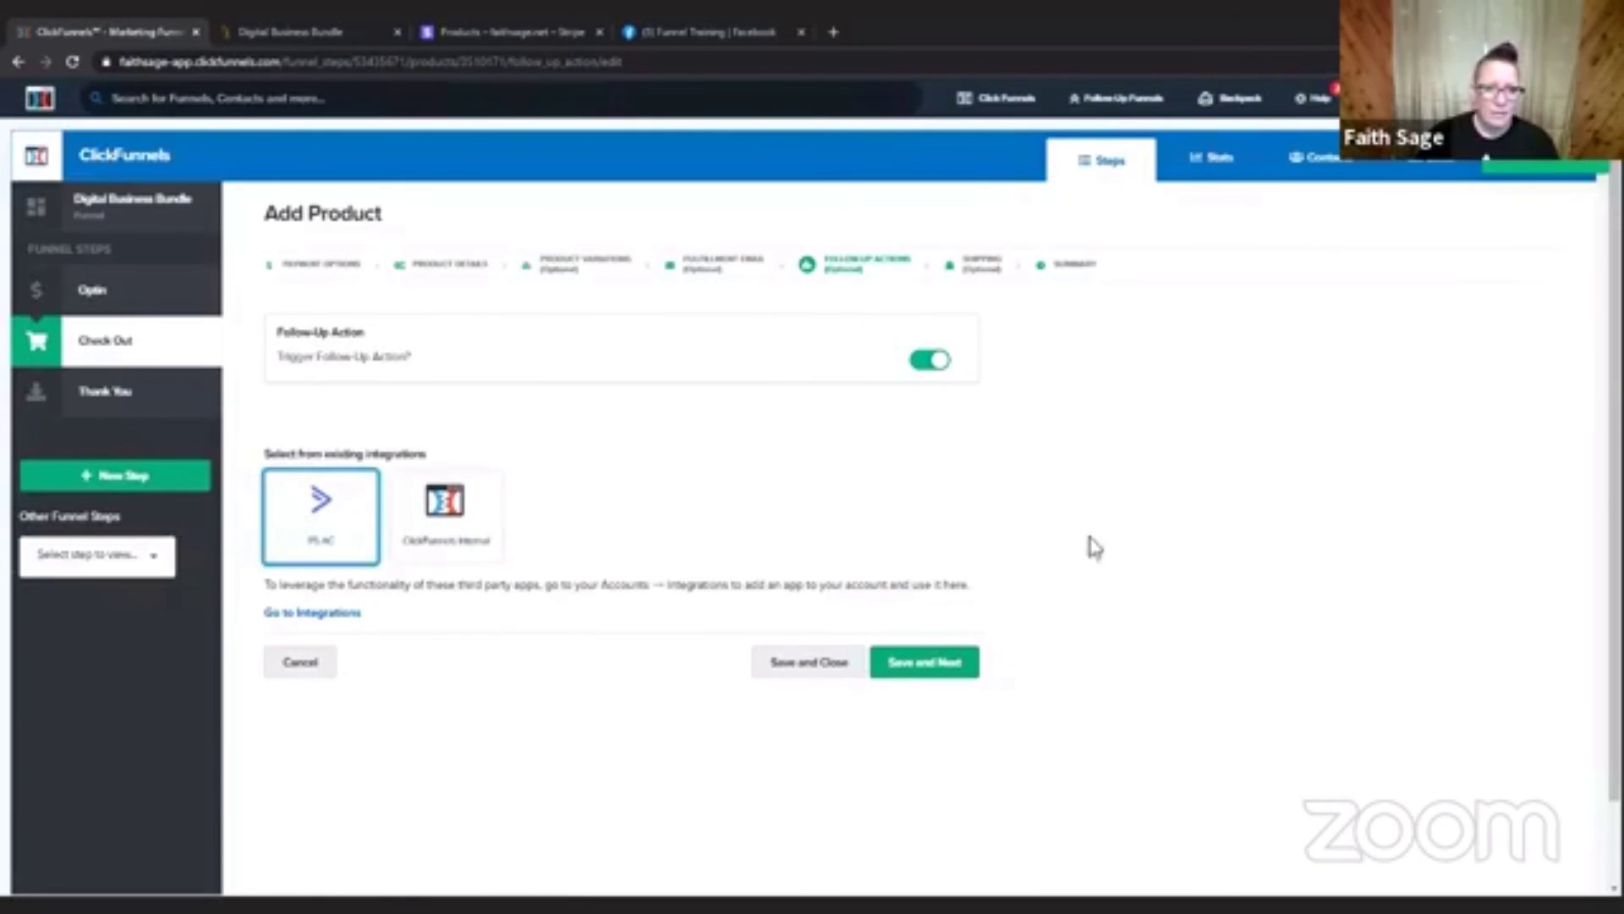
scroll(1100, 584, "down", 3)
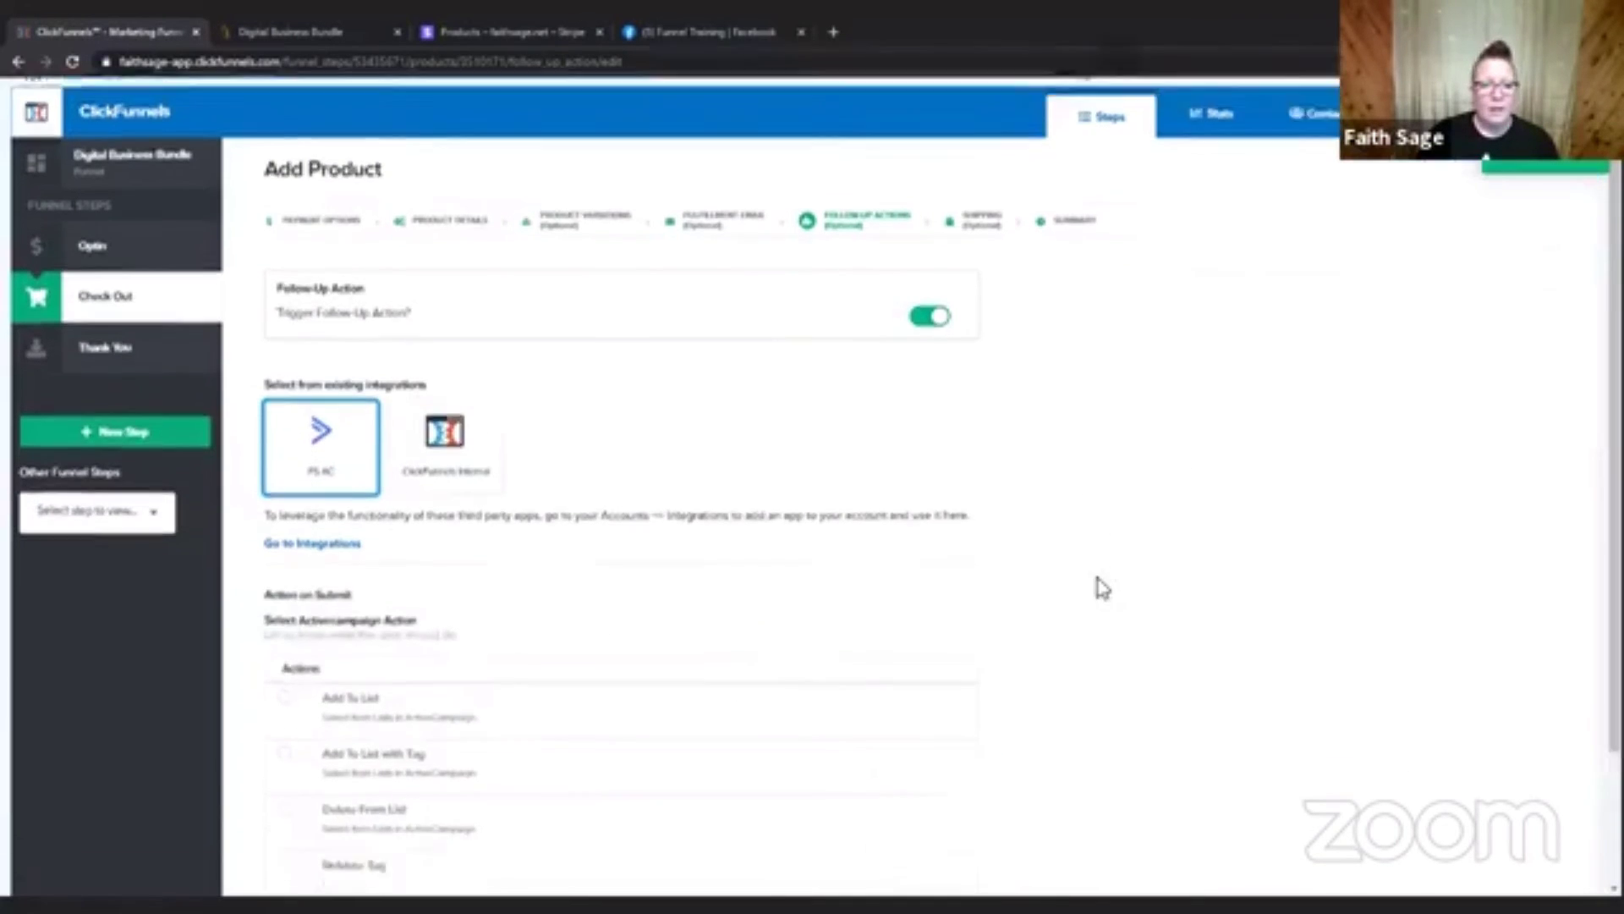
Set the ActiveCampaign action to Add To List with Tag, using the FS - Main list.
left_click(290, 529)
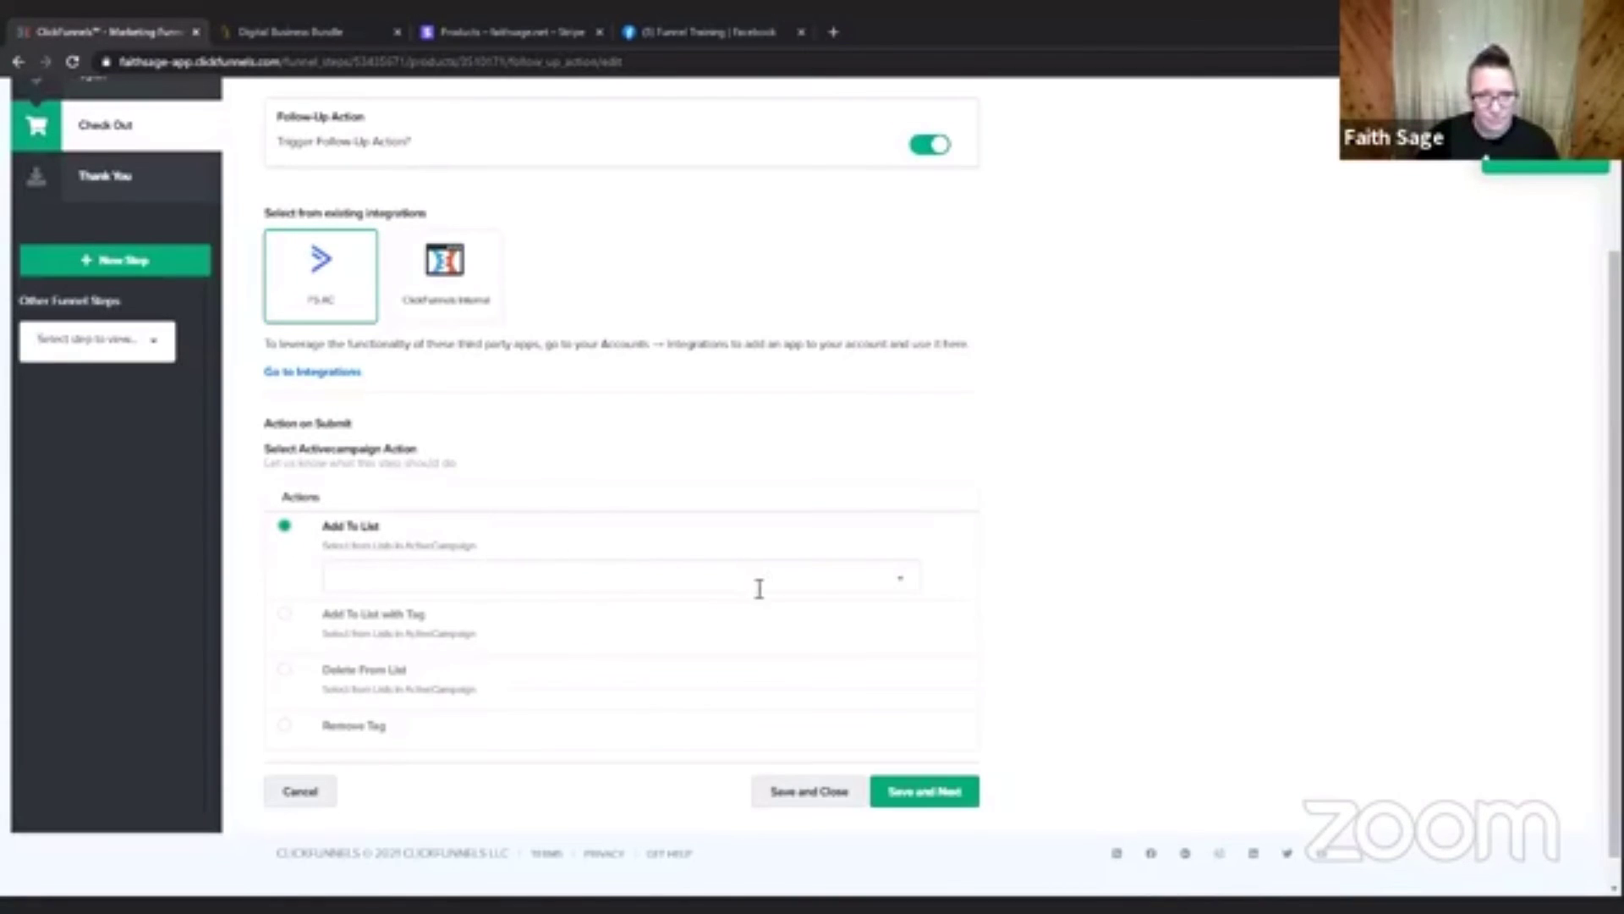
left_click(288, 615)
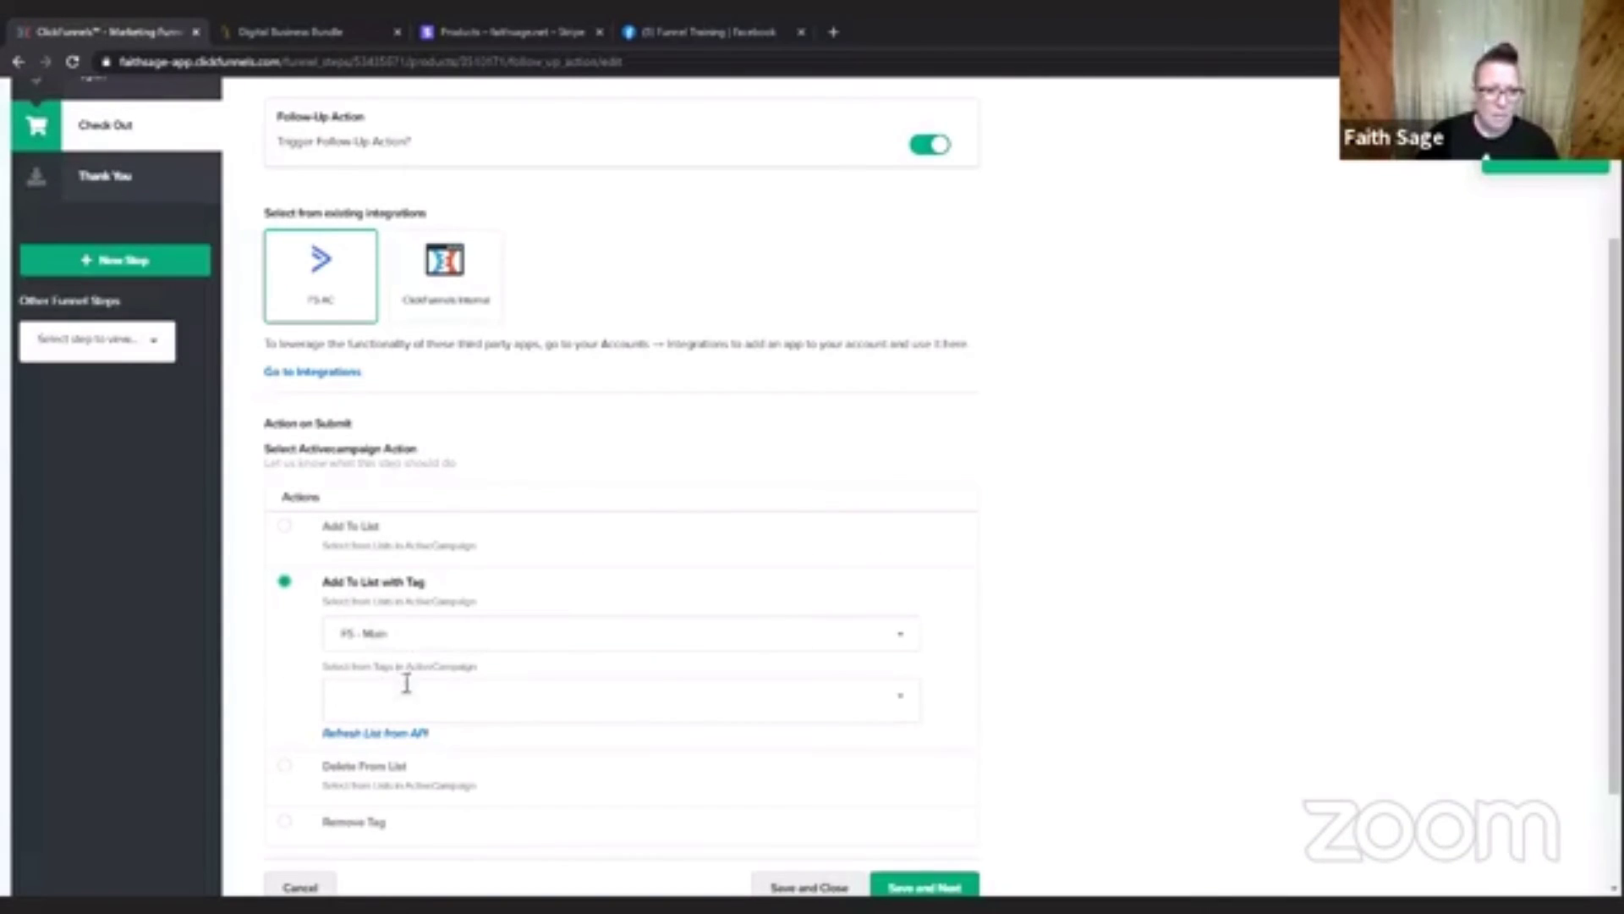
scroll(1328, 624, "down", 2)
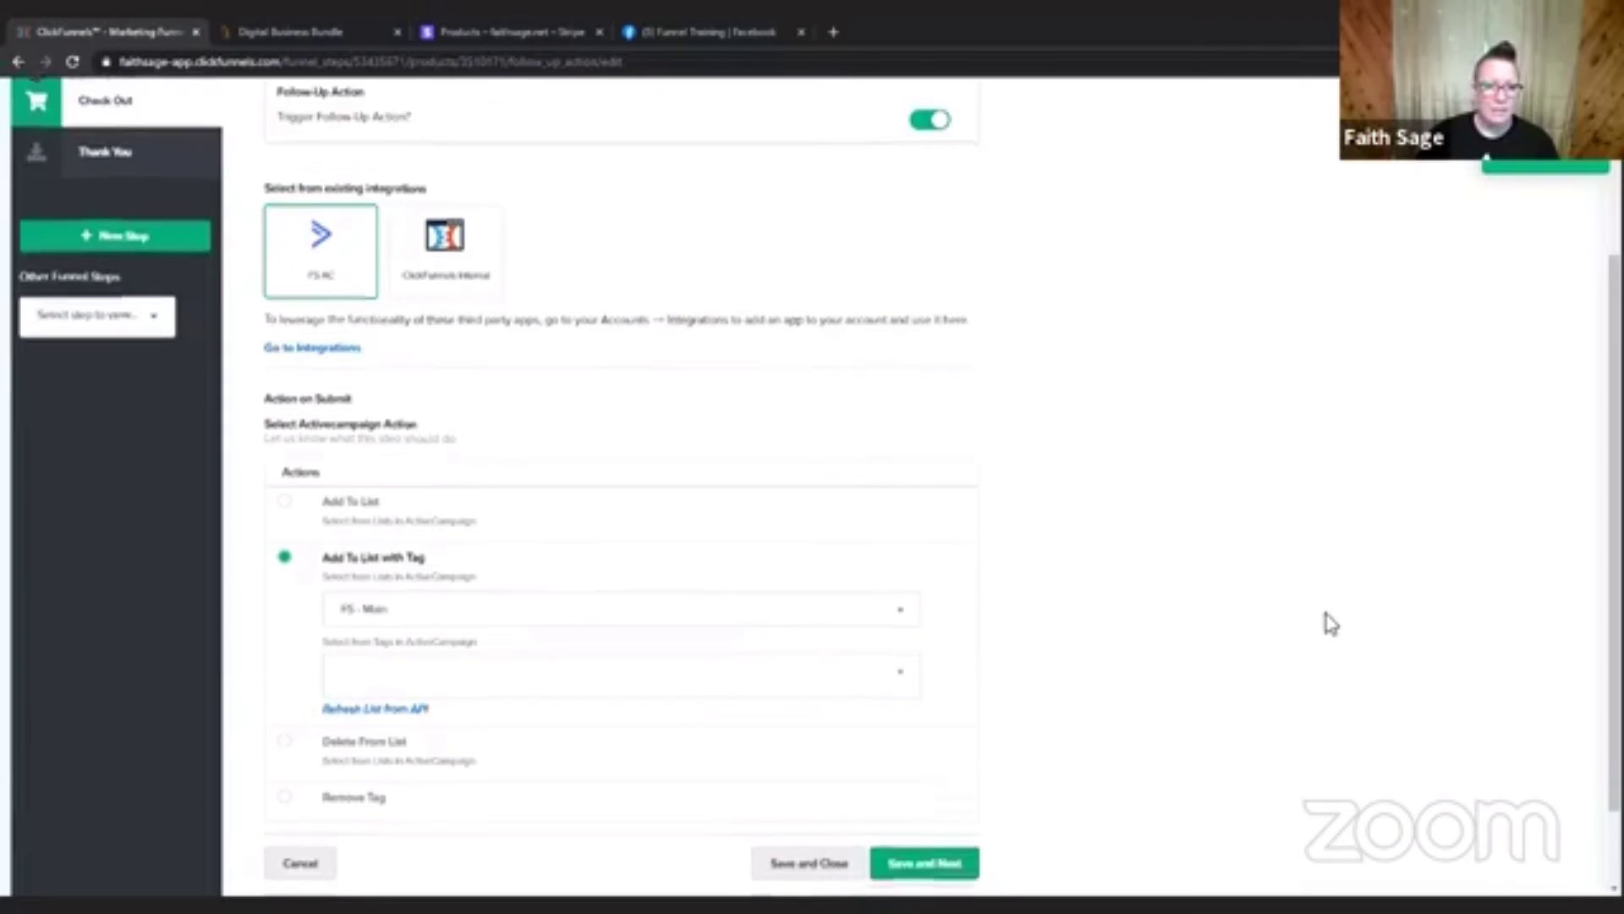
scroll(1324, 623, "up", 3)
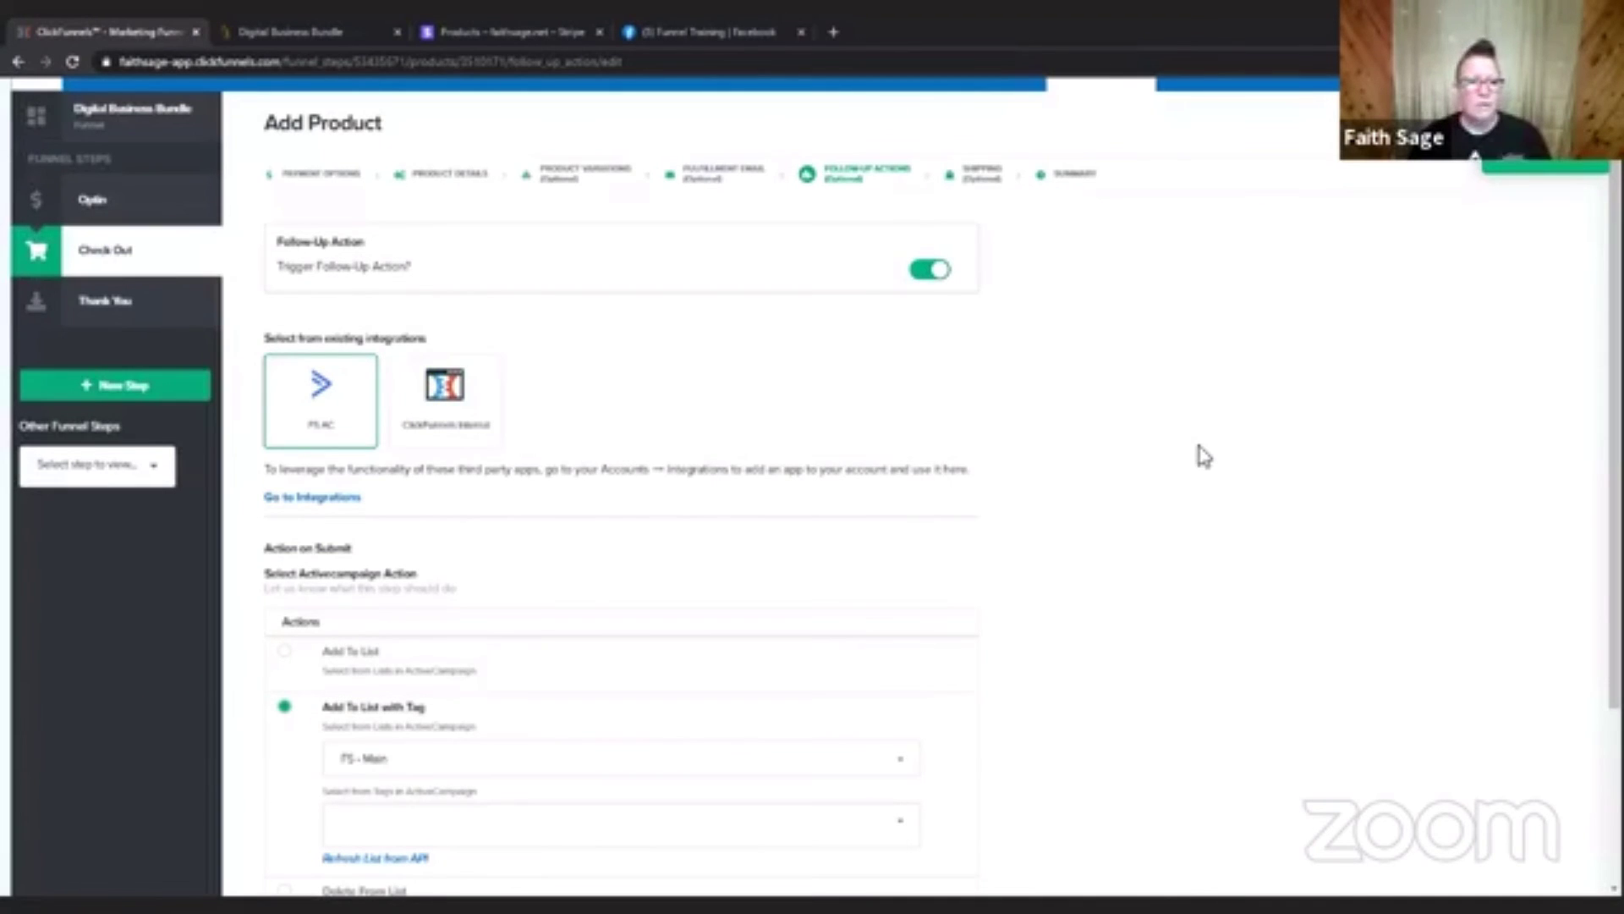
scroll(1202, 457, "down", 3)
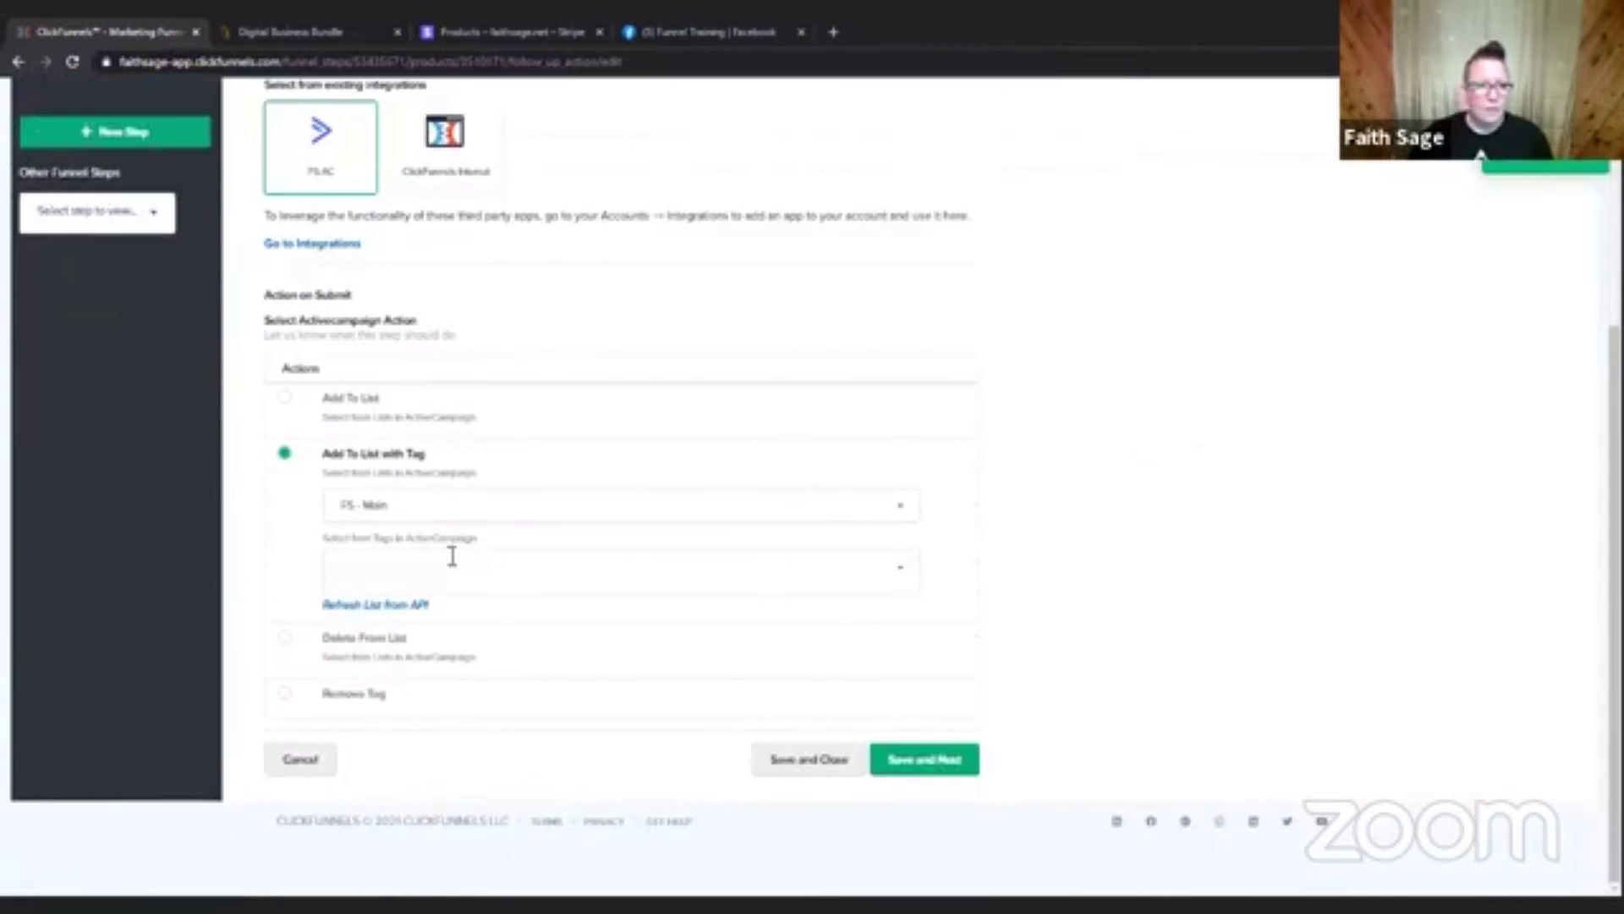
Add a new tag TESTING: $5 to the ActiveCampaign action and save the follow-up action settings.
left_click(501, 571)
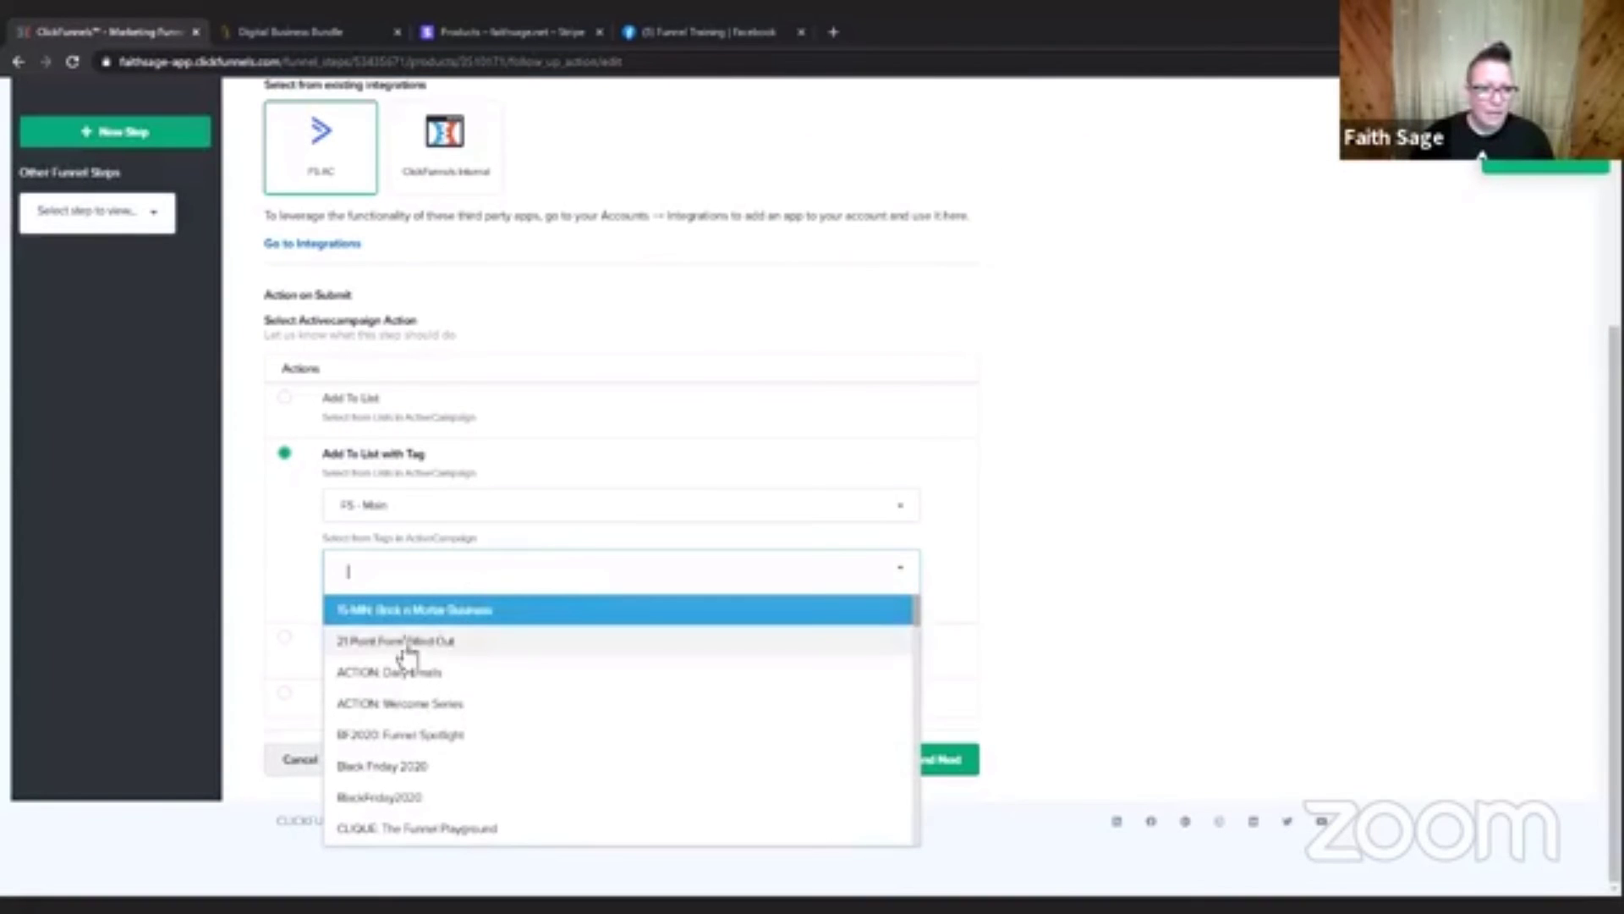
scroll(482, 714, "down", 10)
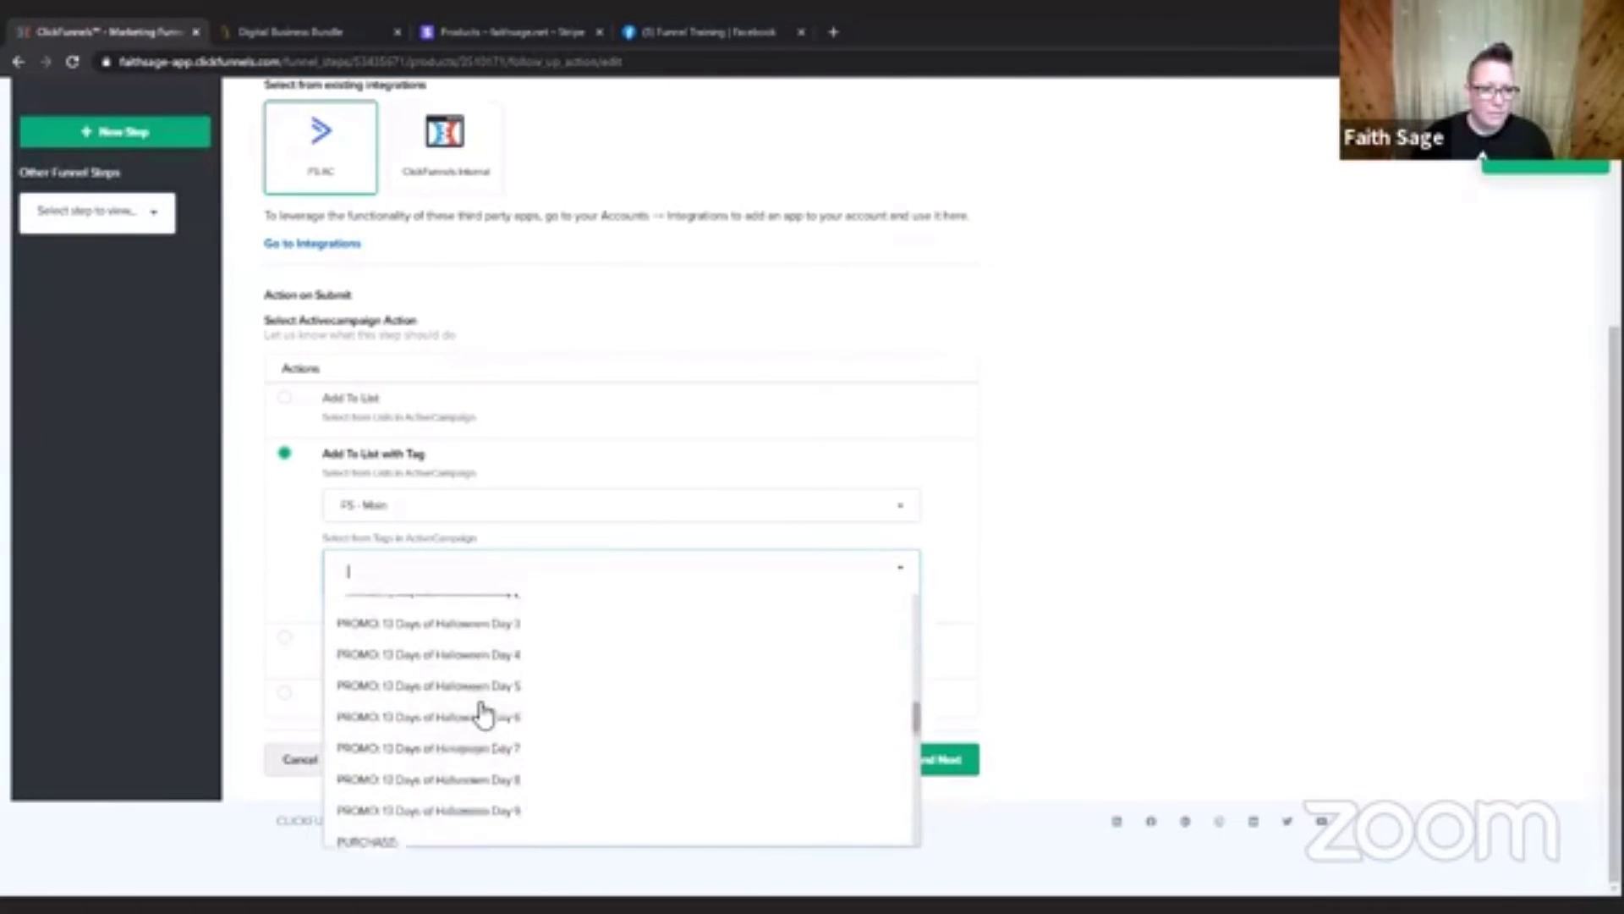
scroll(484, 715, "down", 5)
scroll(484, 715, "up", 20)
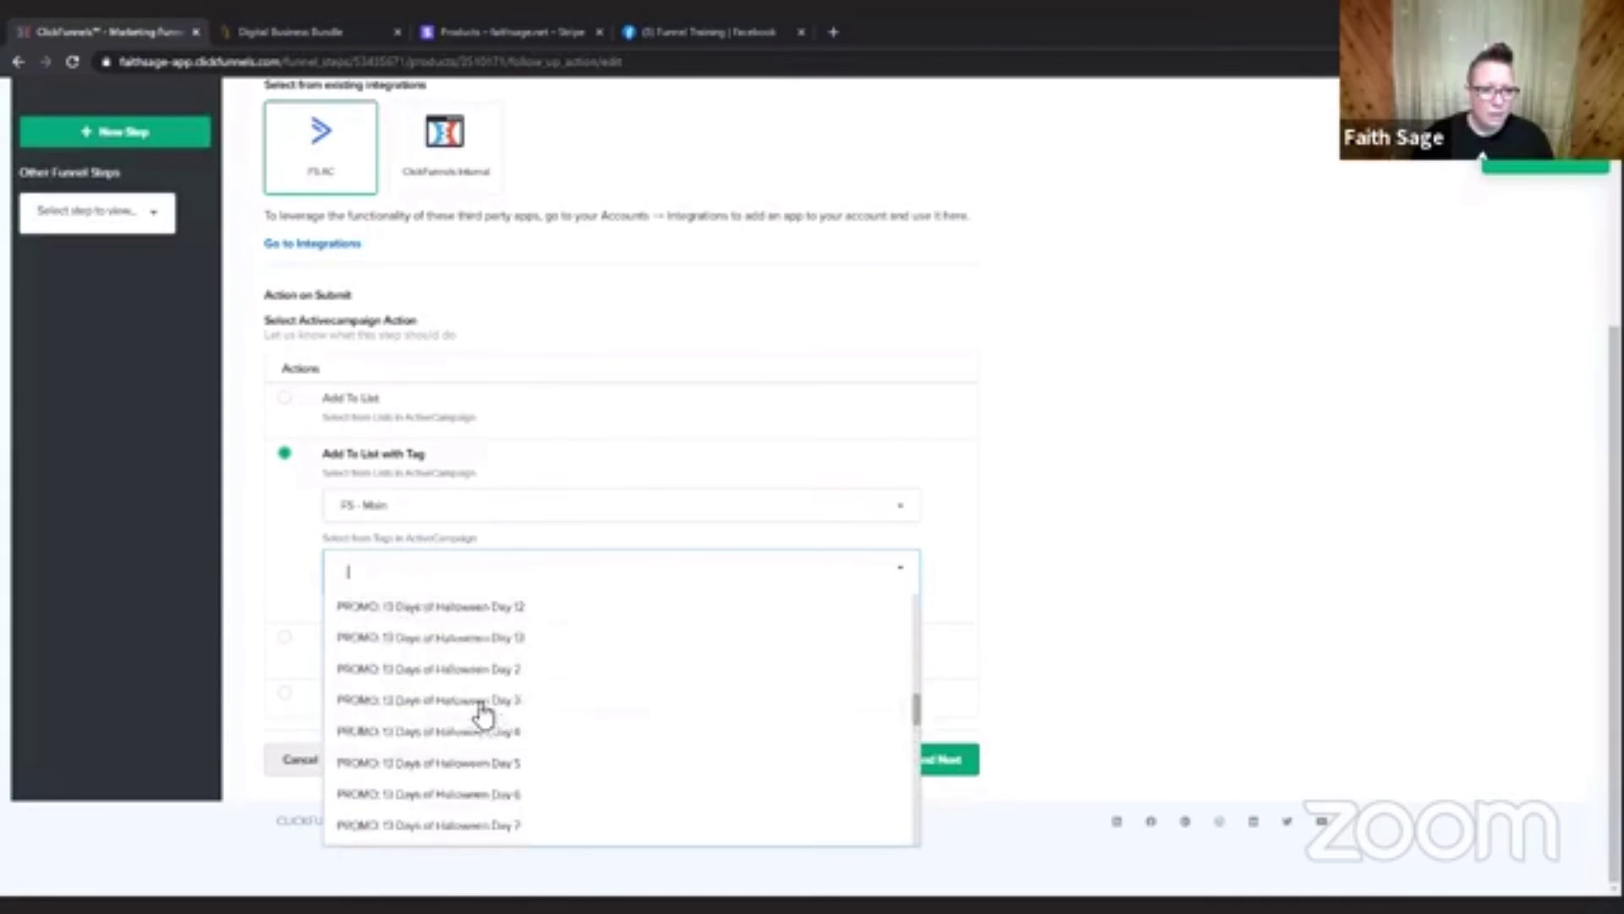
type("TEB")
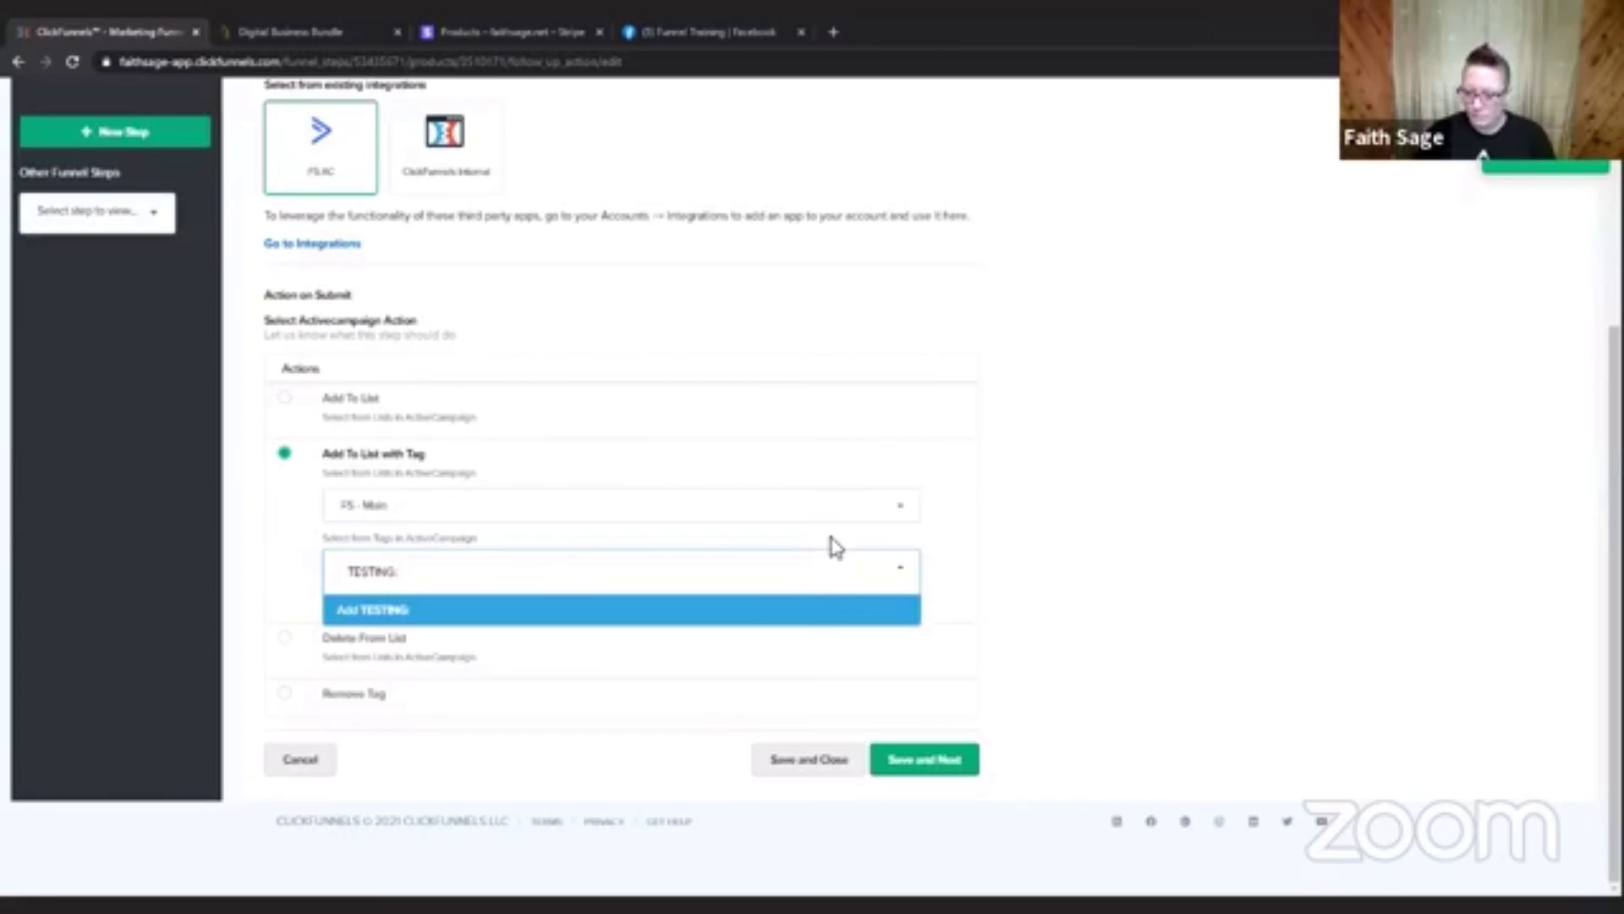
type("TING: $5")
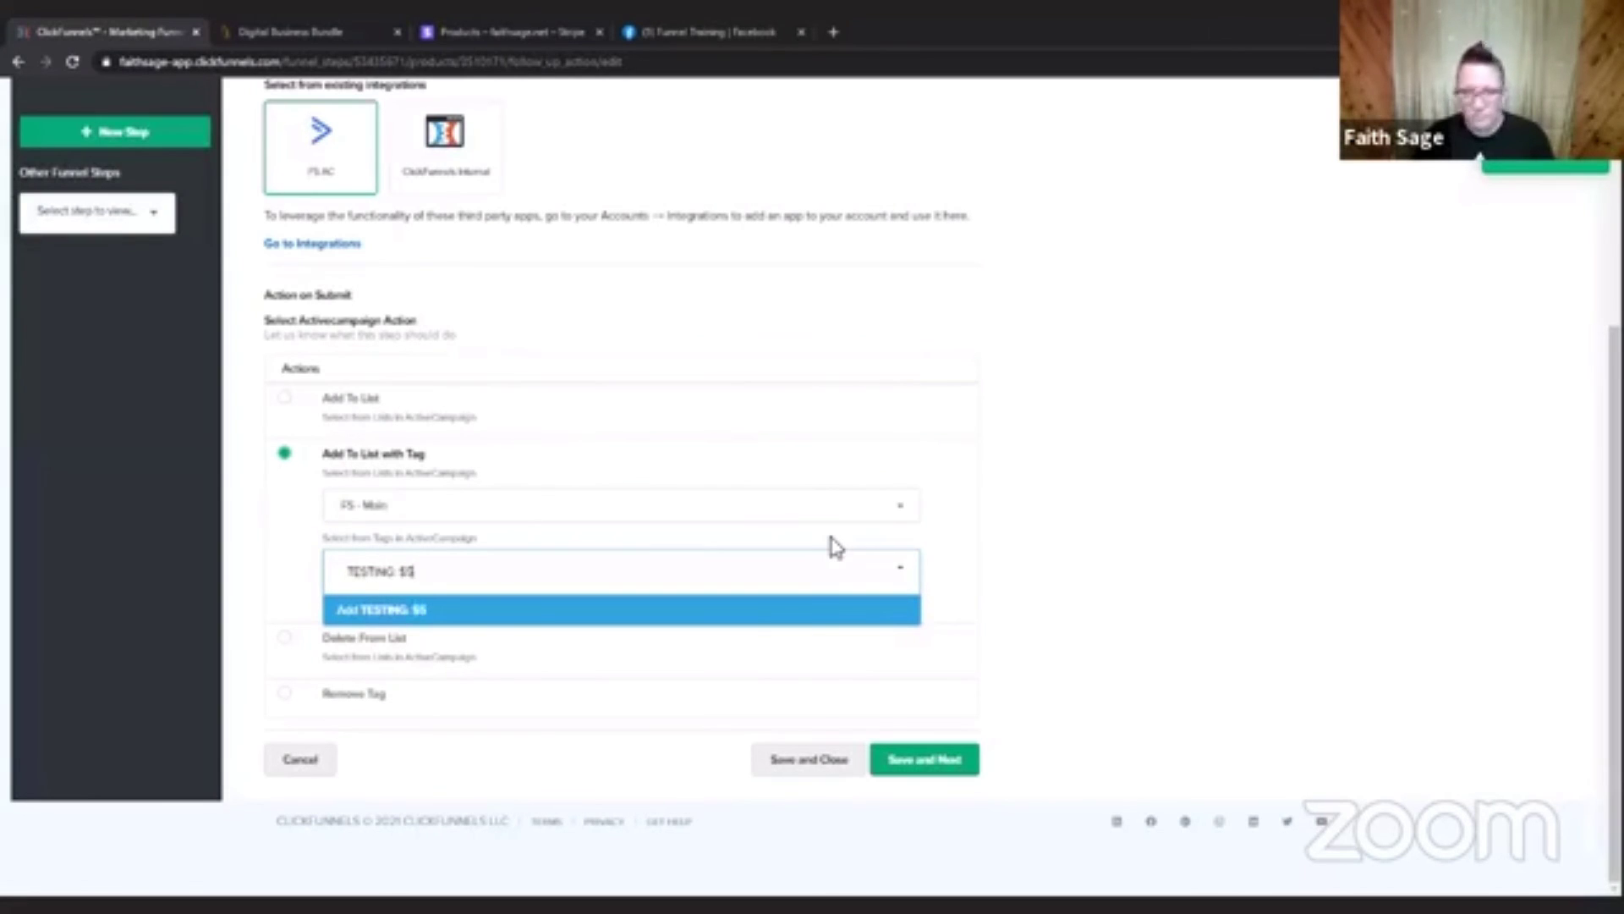
left_click(760, 624)
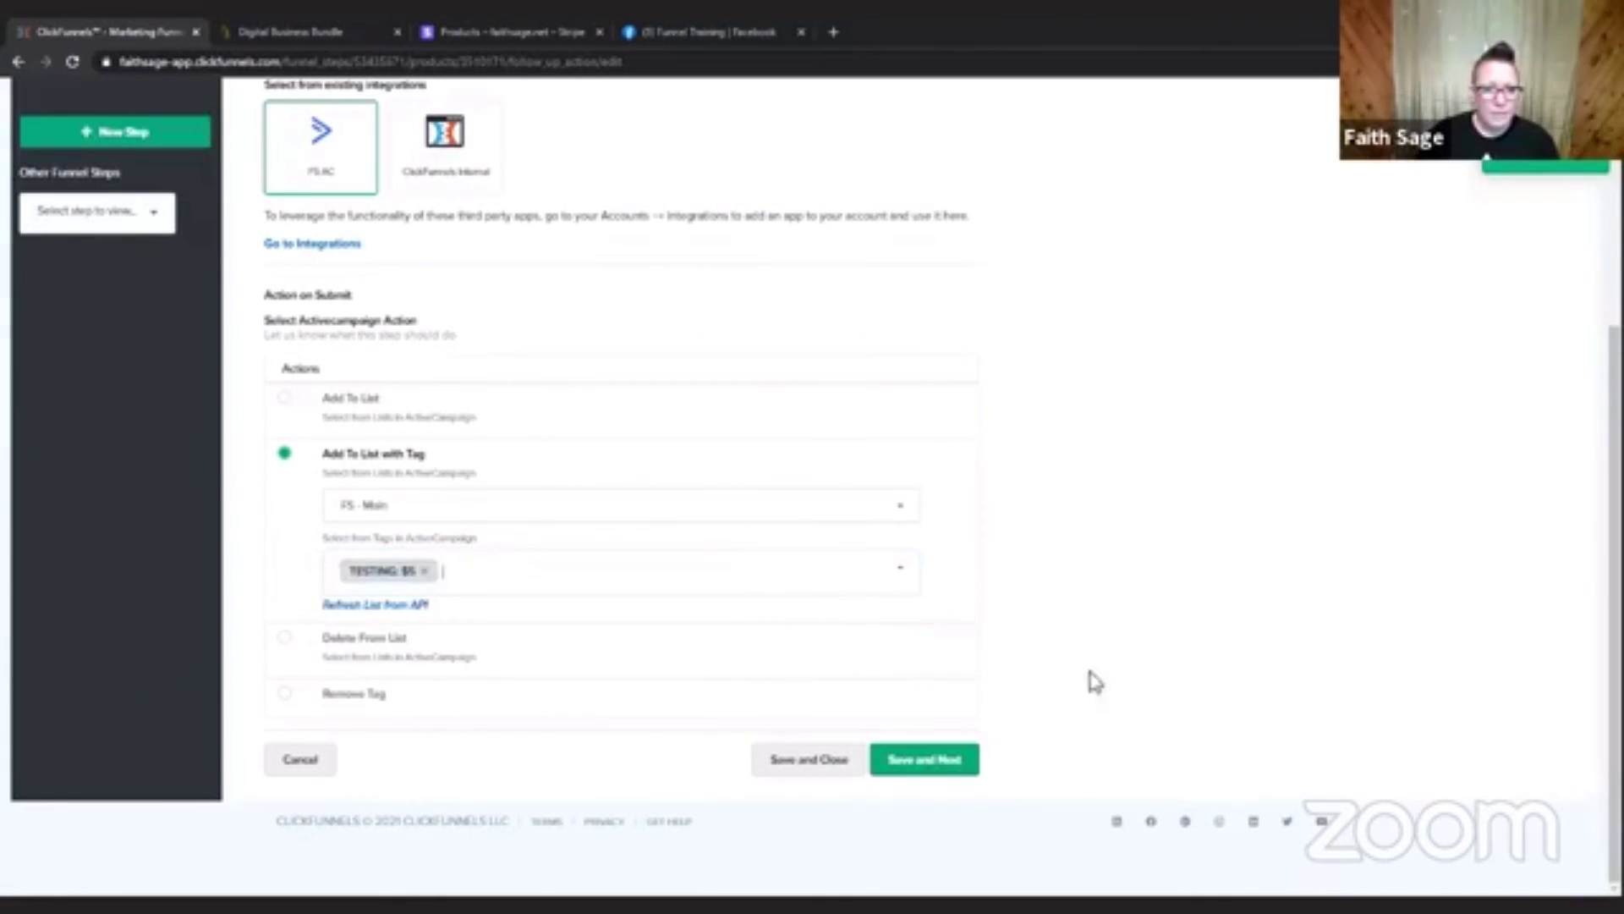
left_click(941, 766)
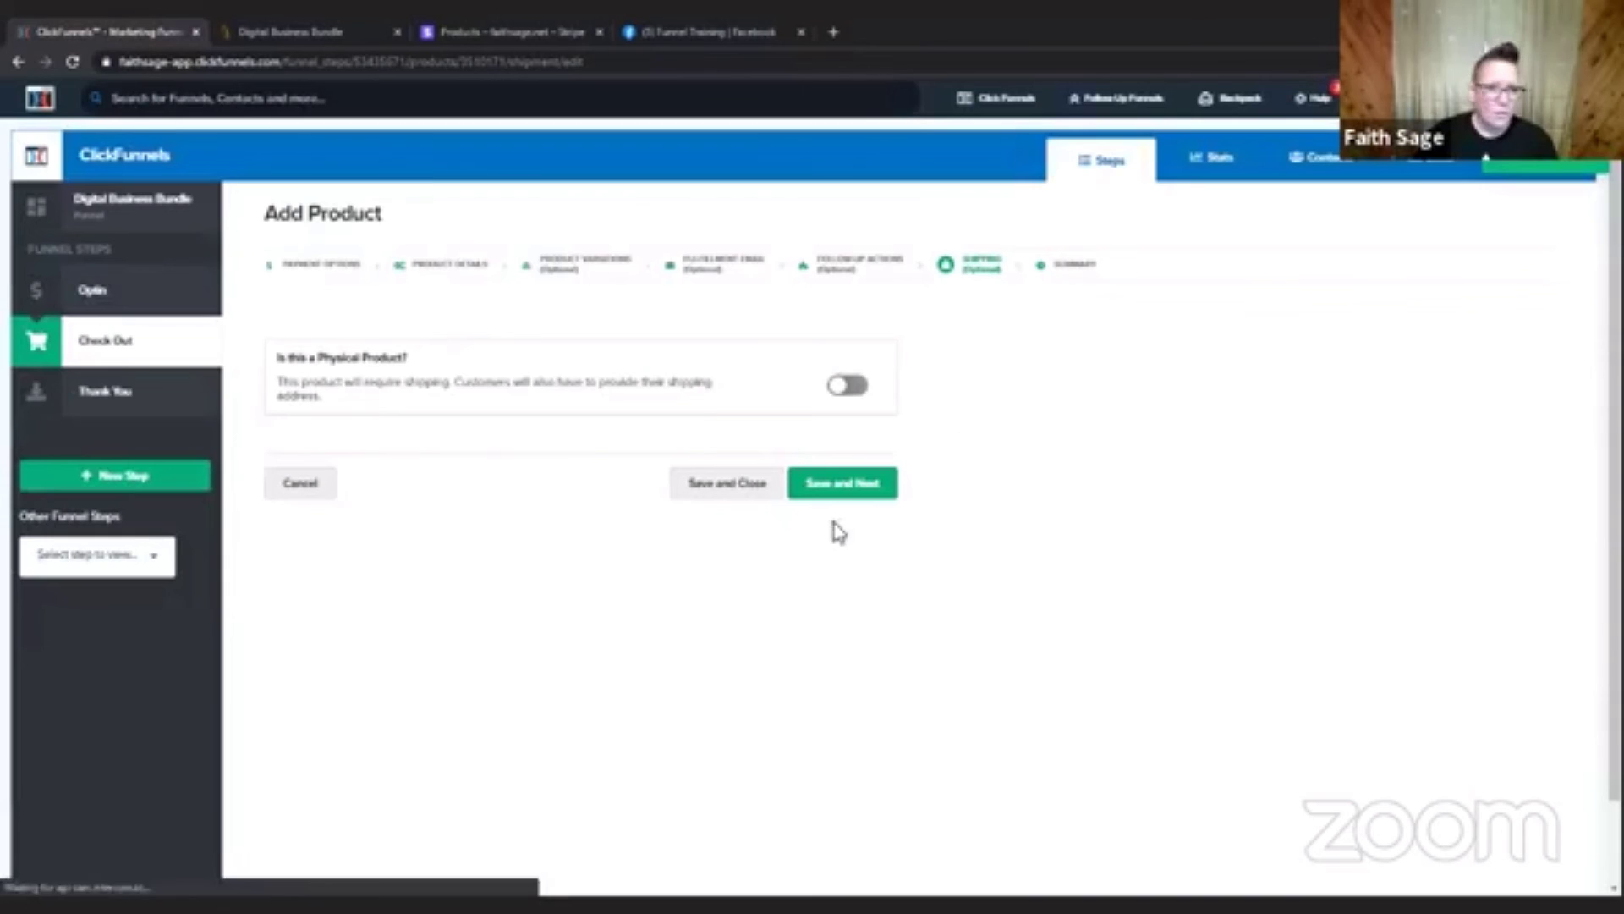
Turn on the physical product option to examine the shipping integrations, turn it back off and save the shipping settings.
left_click(849, 387)
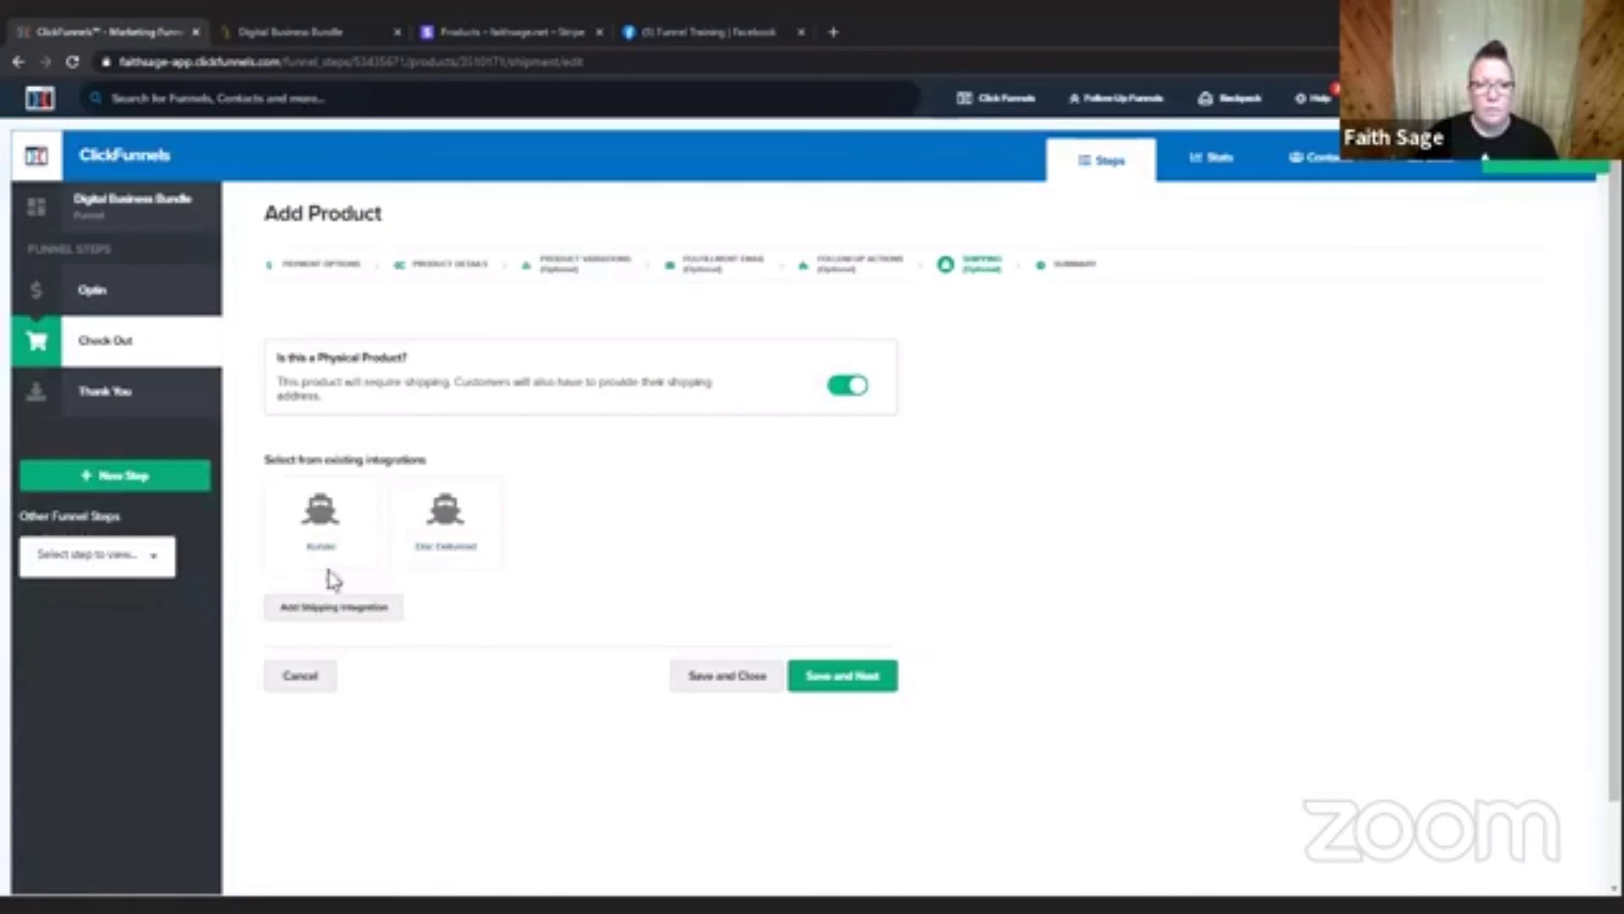
left_click(839, 387)
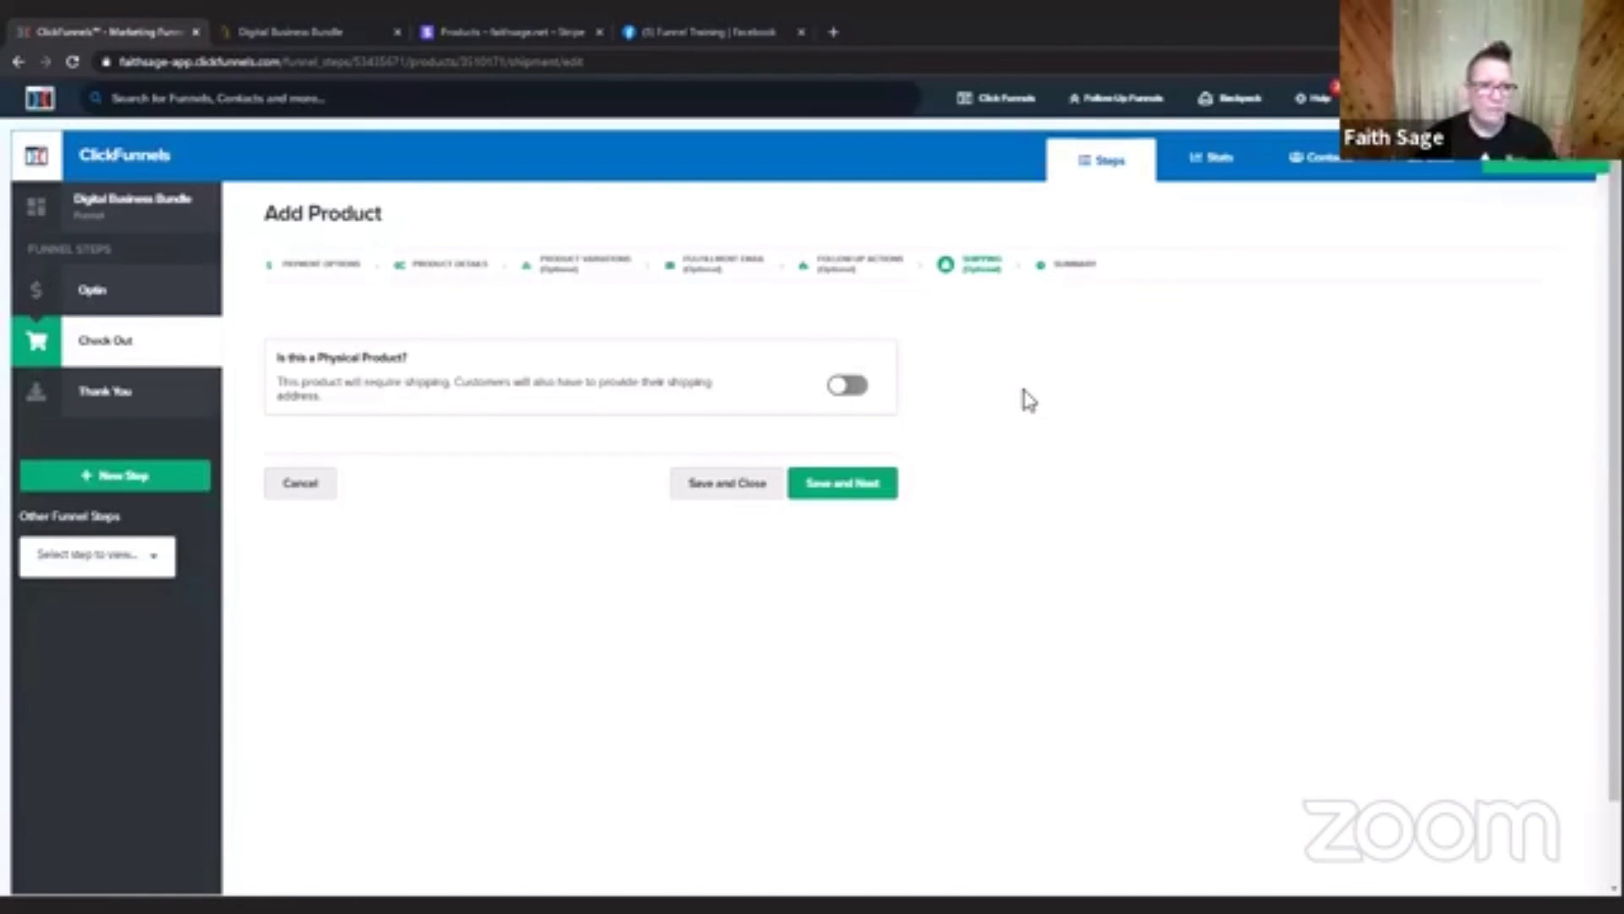
left_click(845, 491)
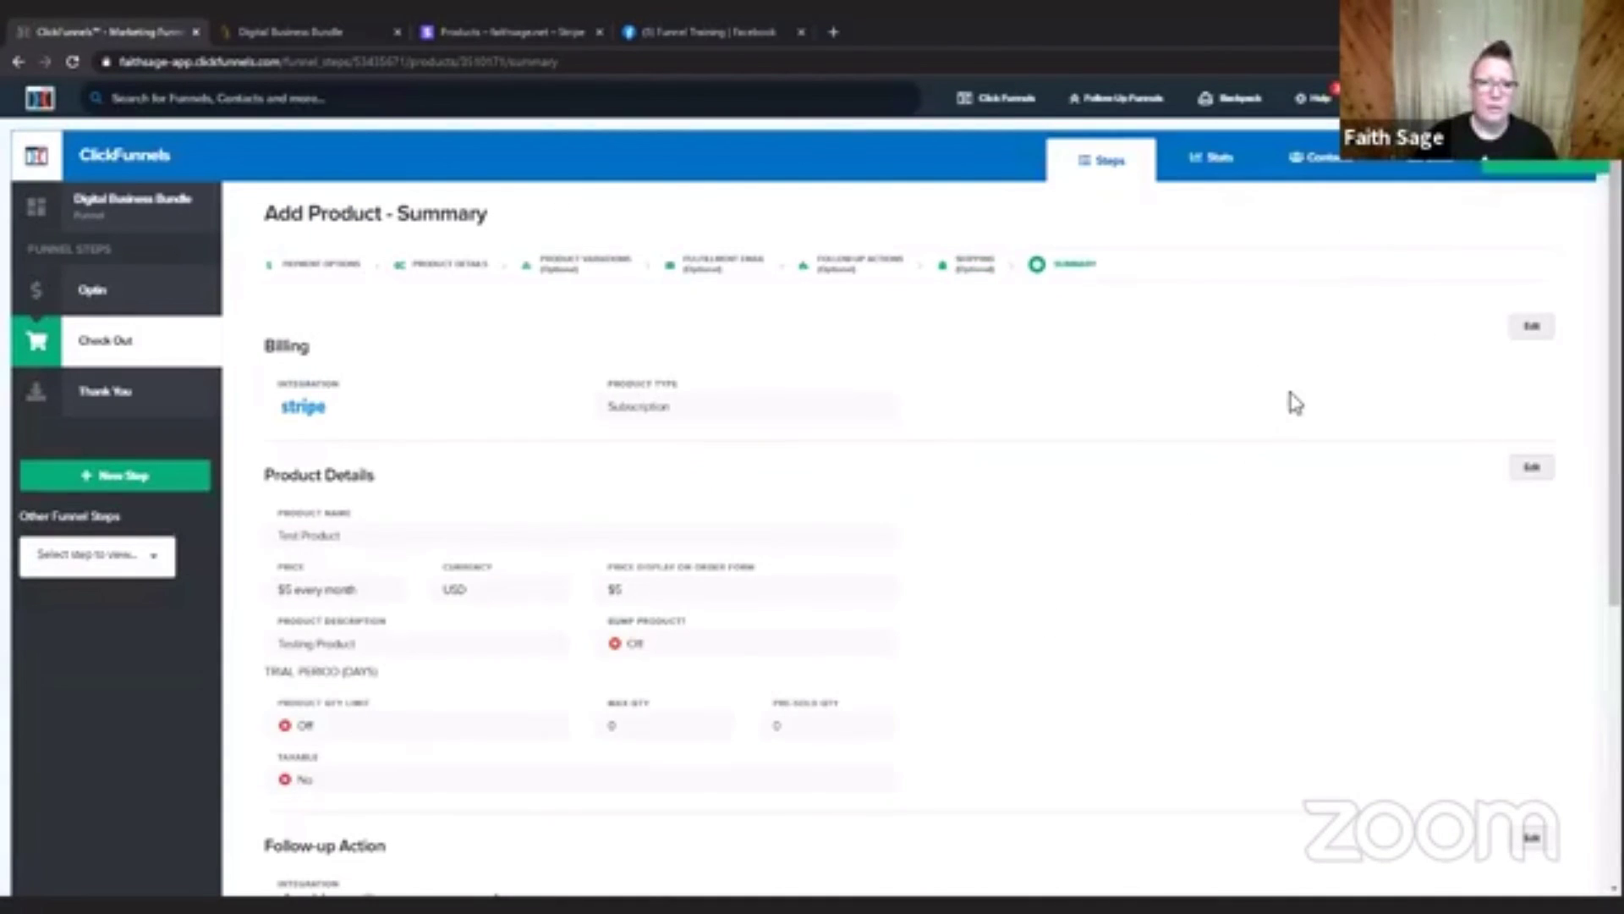
Review the Test Product summary down to its follow-up action and affiliate settings, and return to the product list.
scroll(1295, 403, "down", 2)
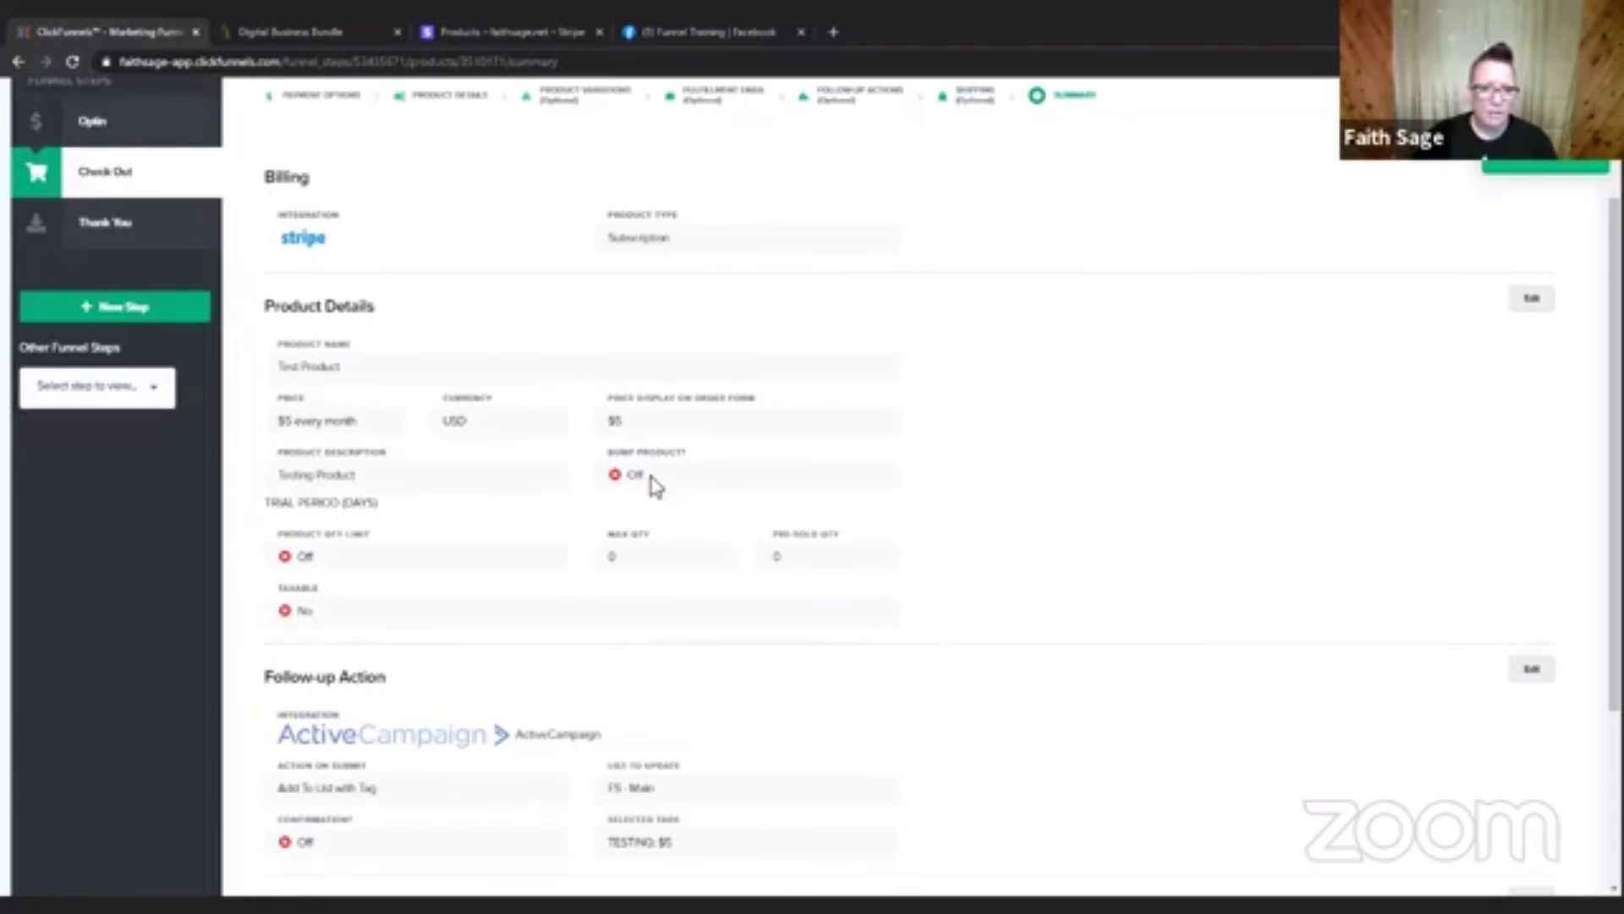
scroll(1258, 424, "down", 1)
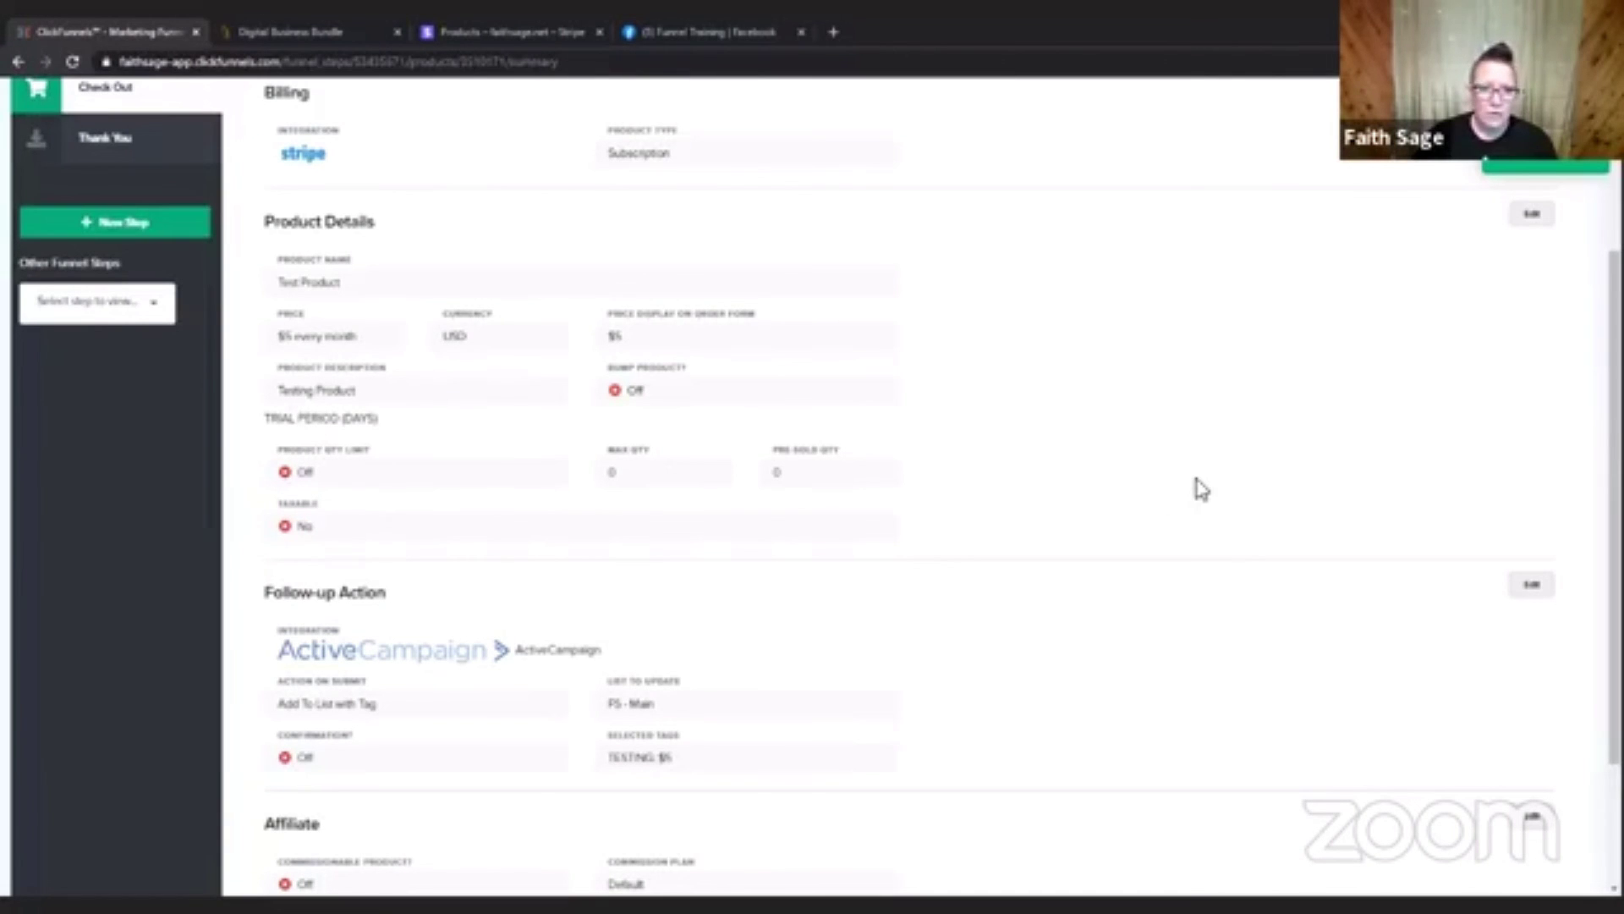
scroll(1196, 483, "down", 2)
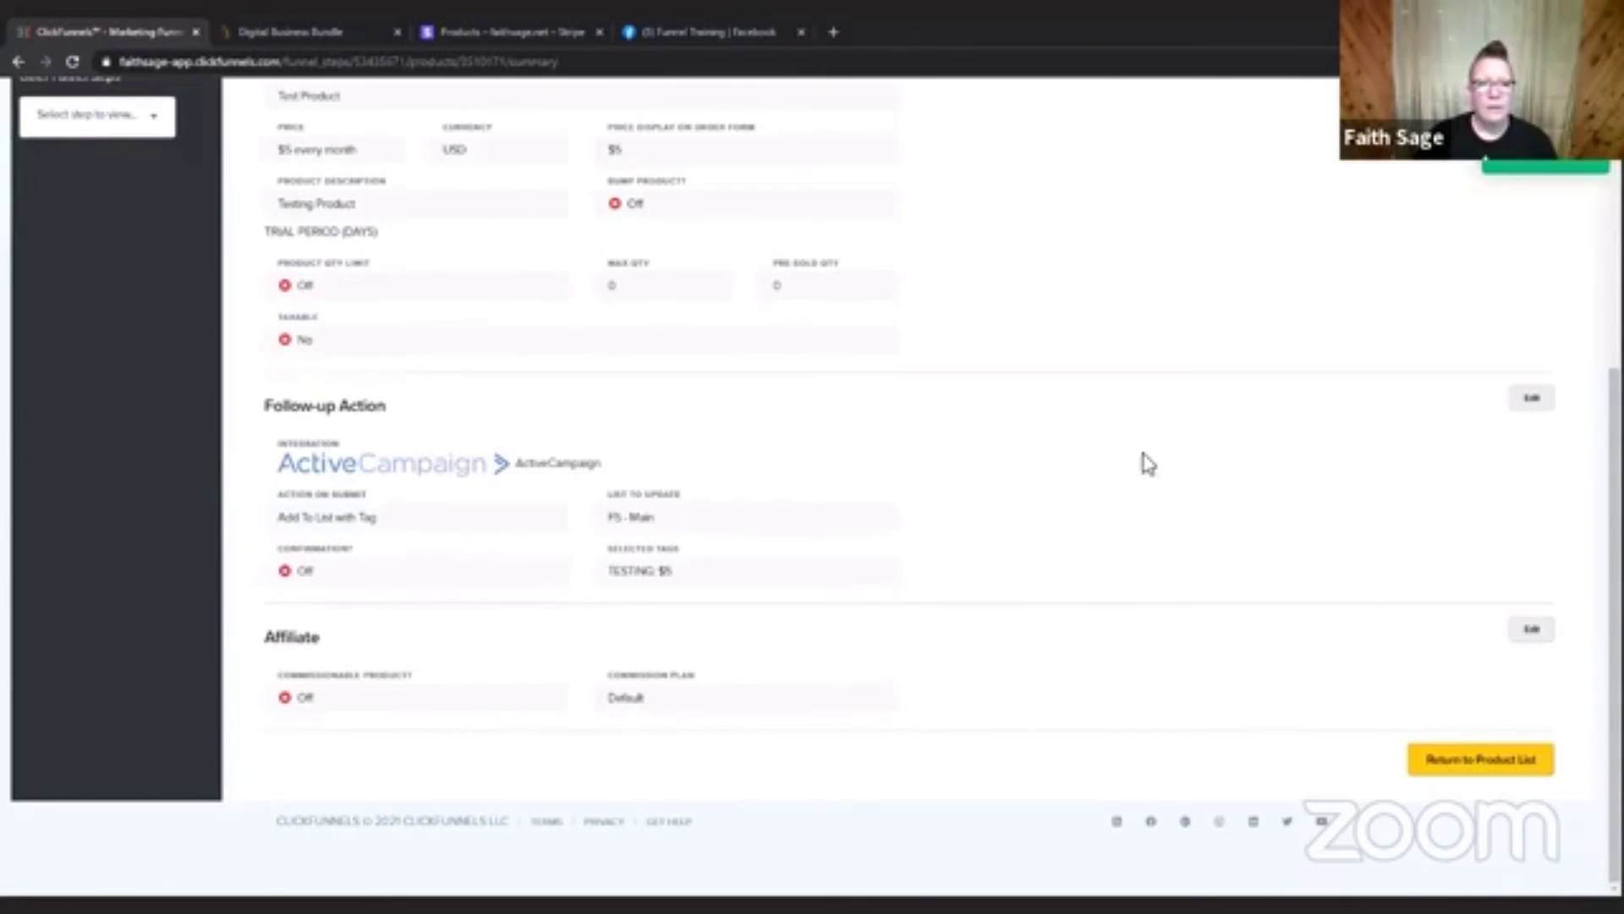
left_click(1478, 772)
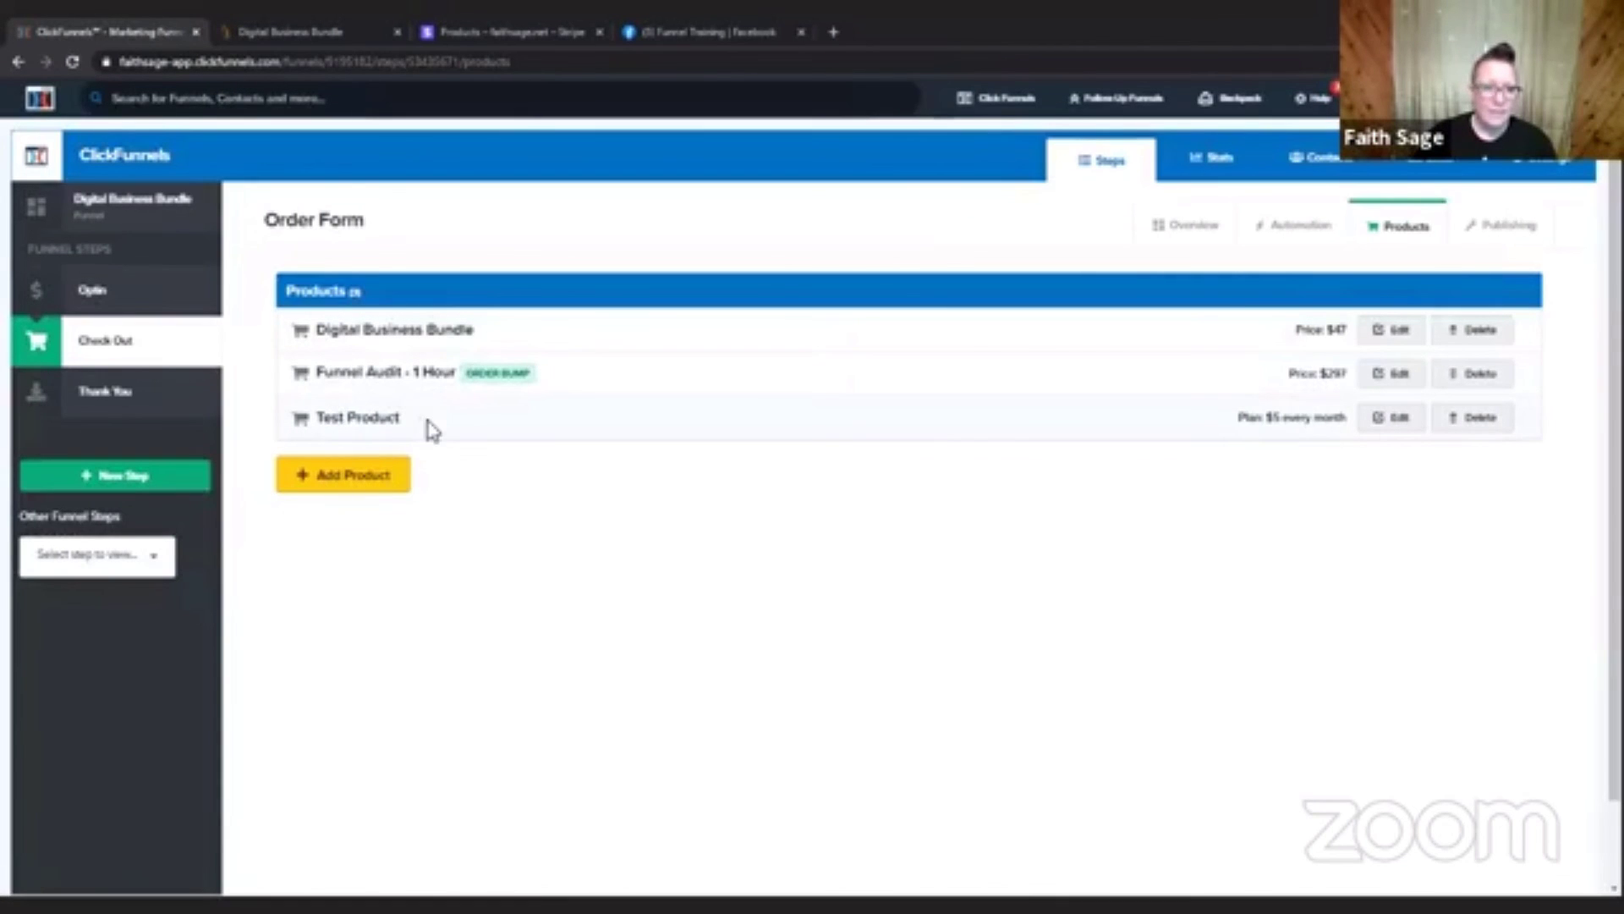
Preview the control version of the Check Out page and advance its order form to the credit card step.
left_click(1185, 232)
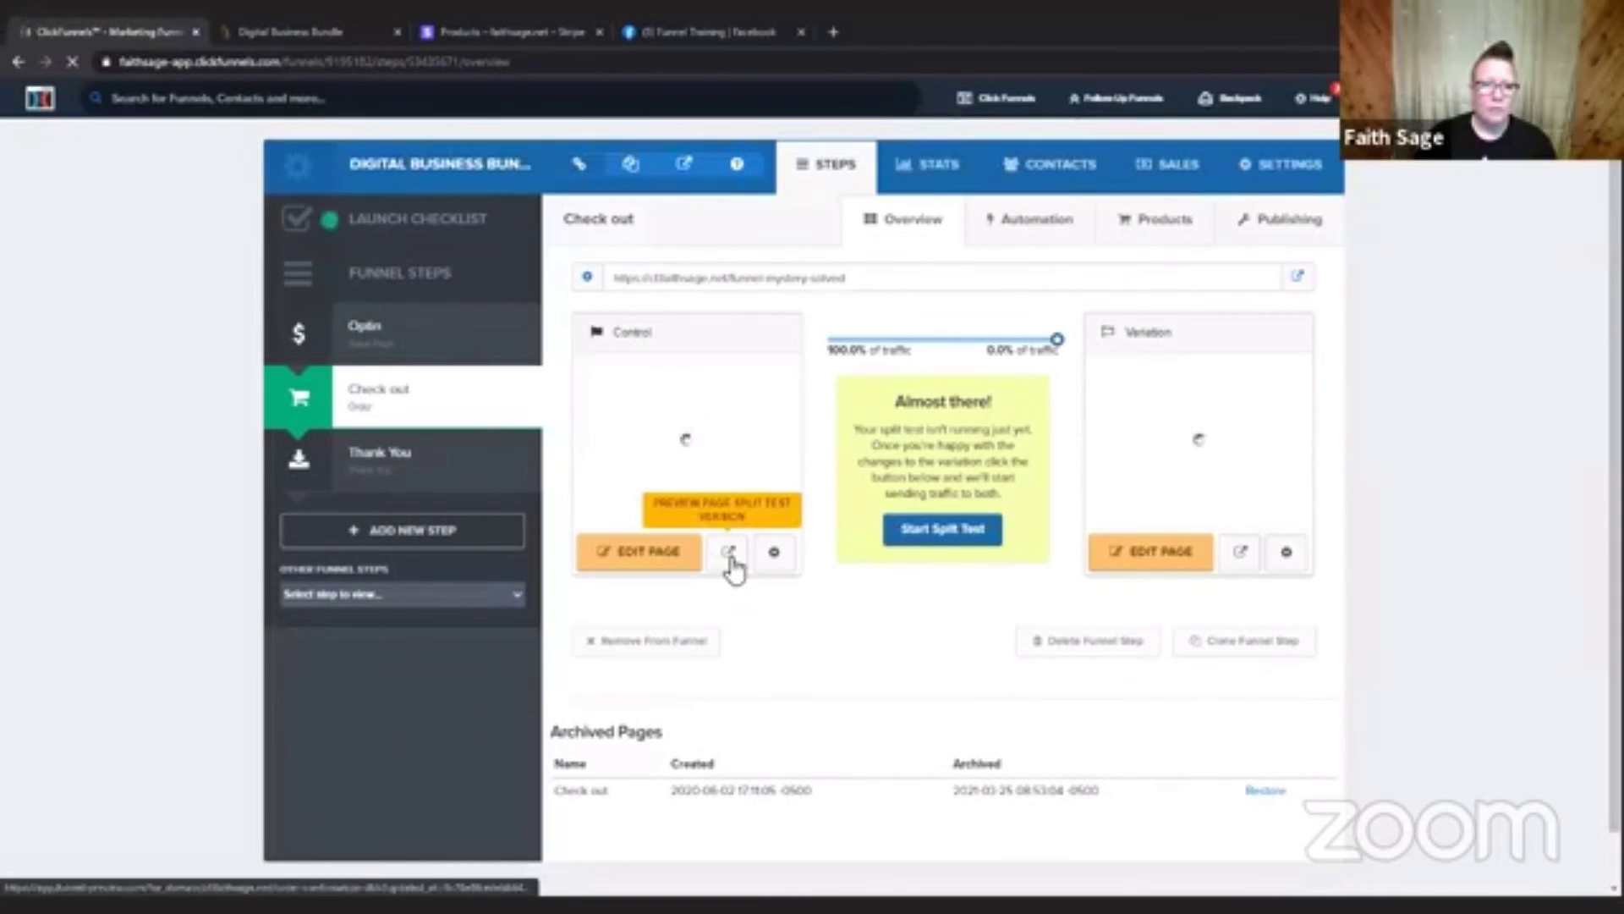
left_click(729, 554)
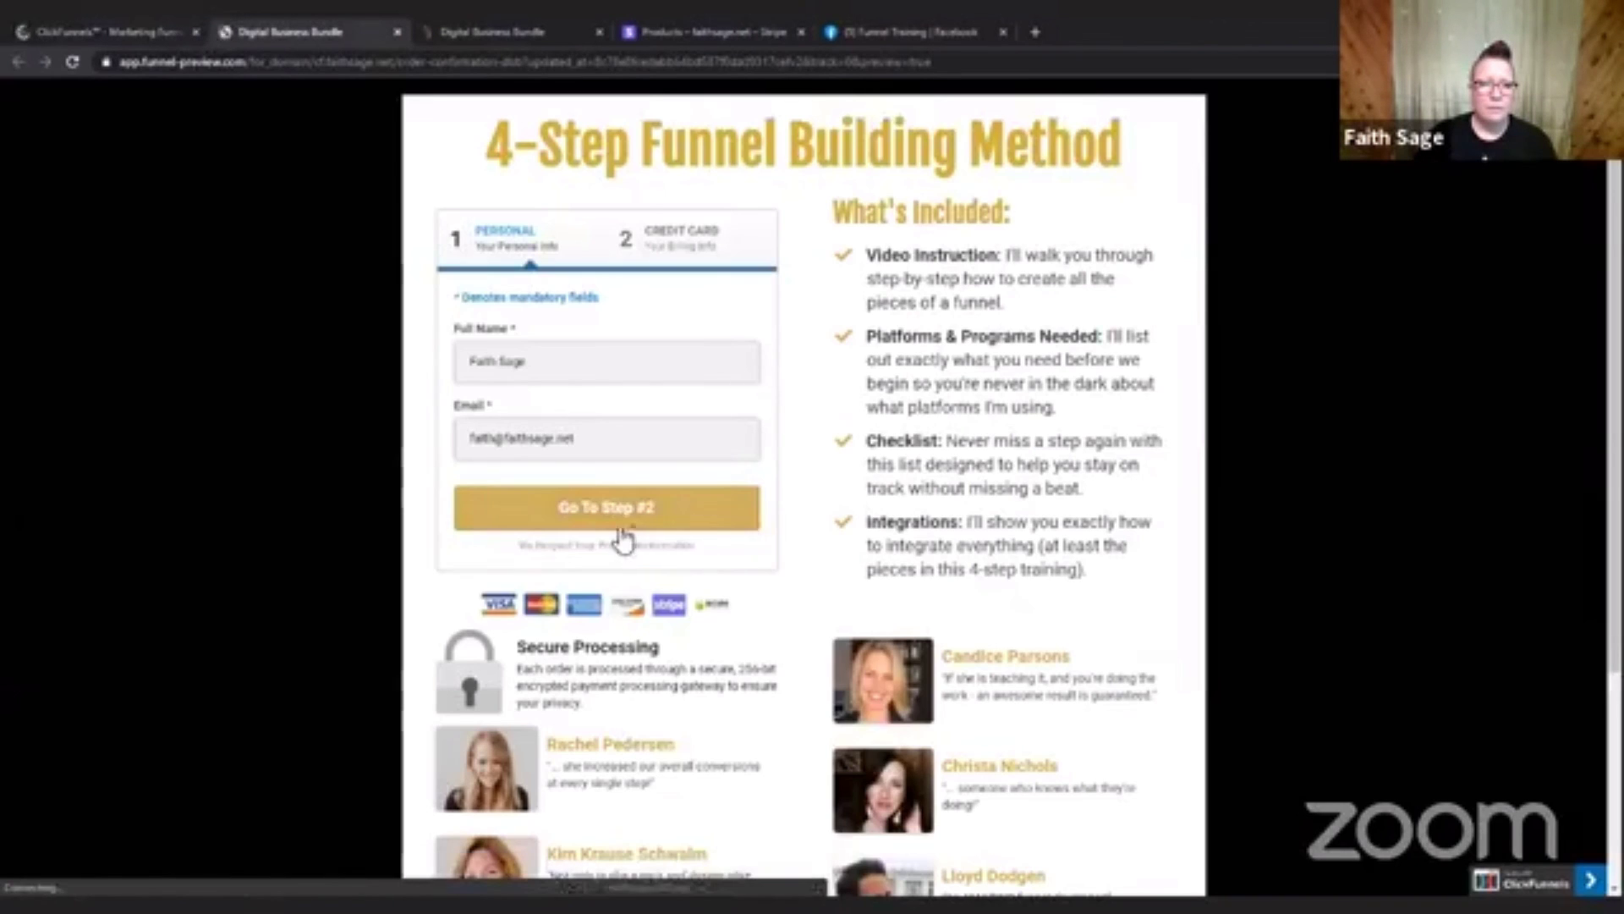
left_click(707, 507)
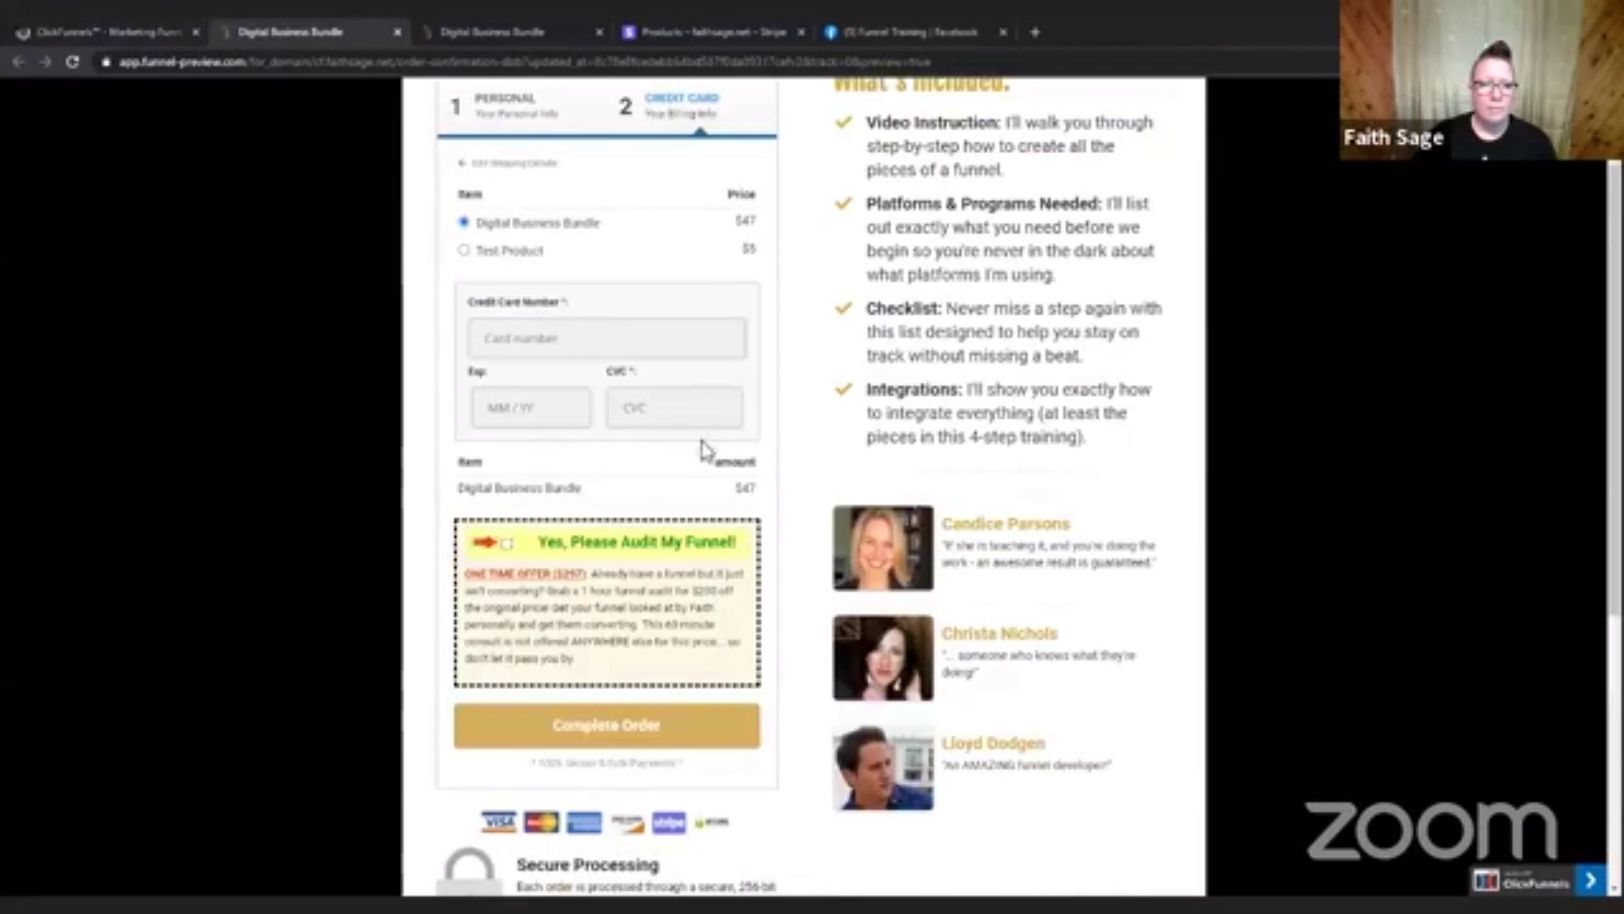
left_click(115, 36)
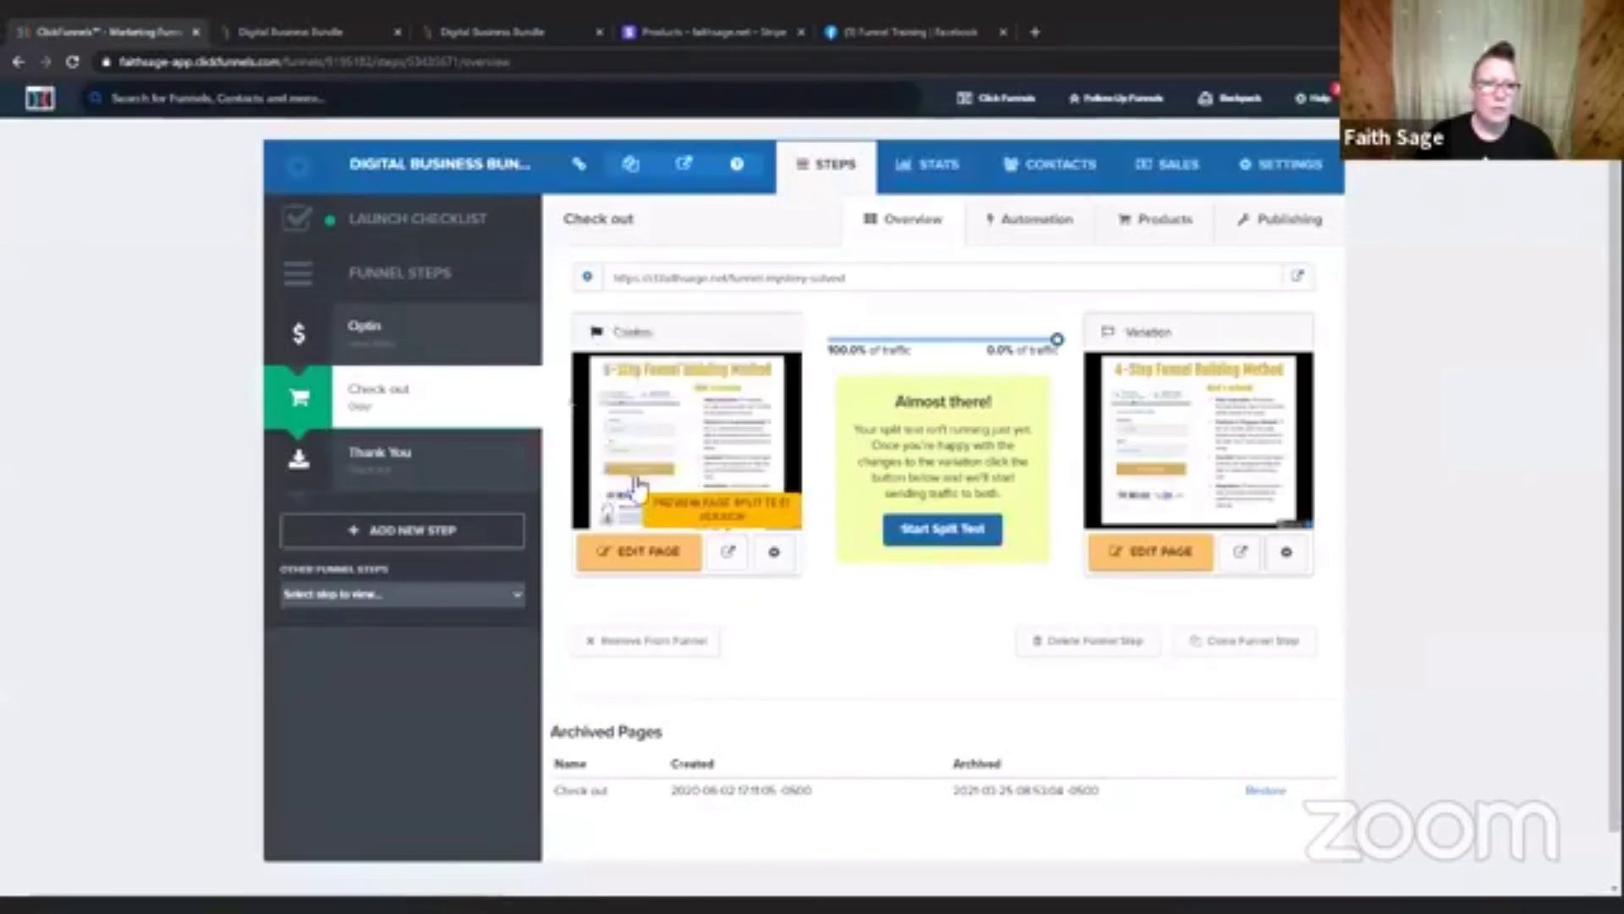
left_click(731, 566)
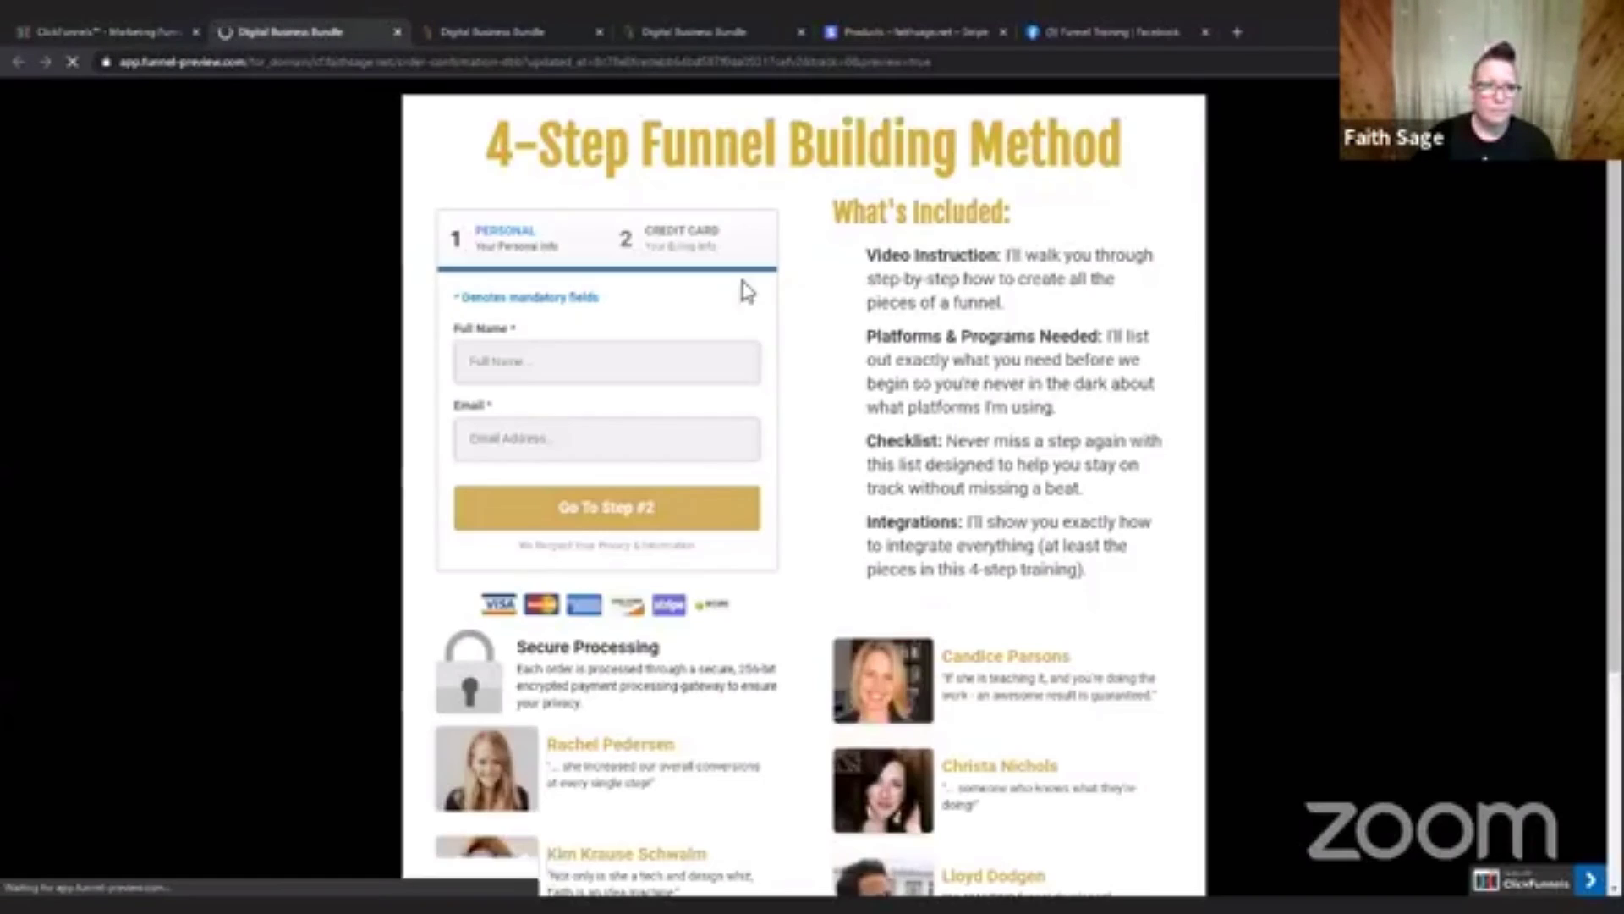
left_click(652, 528)
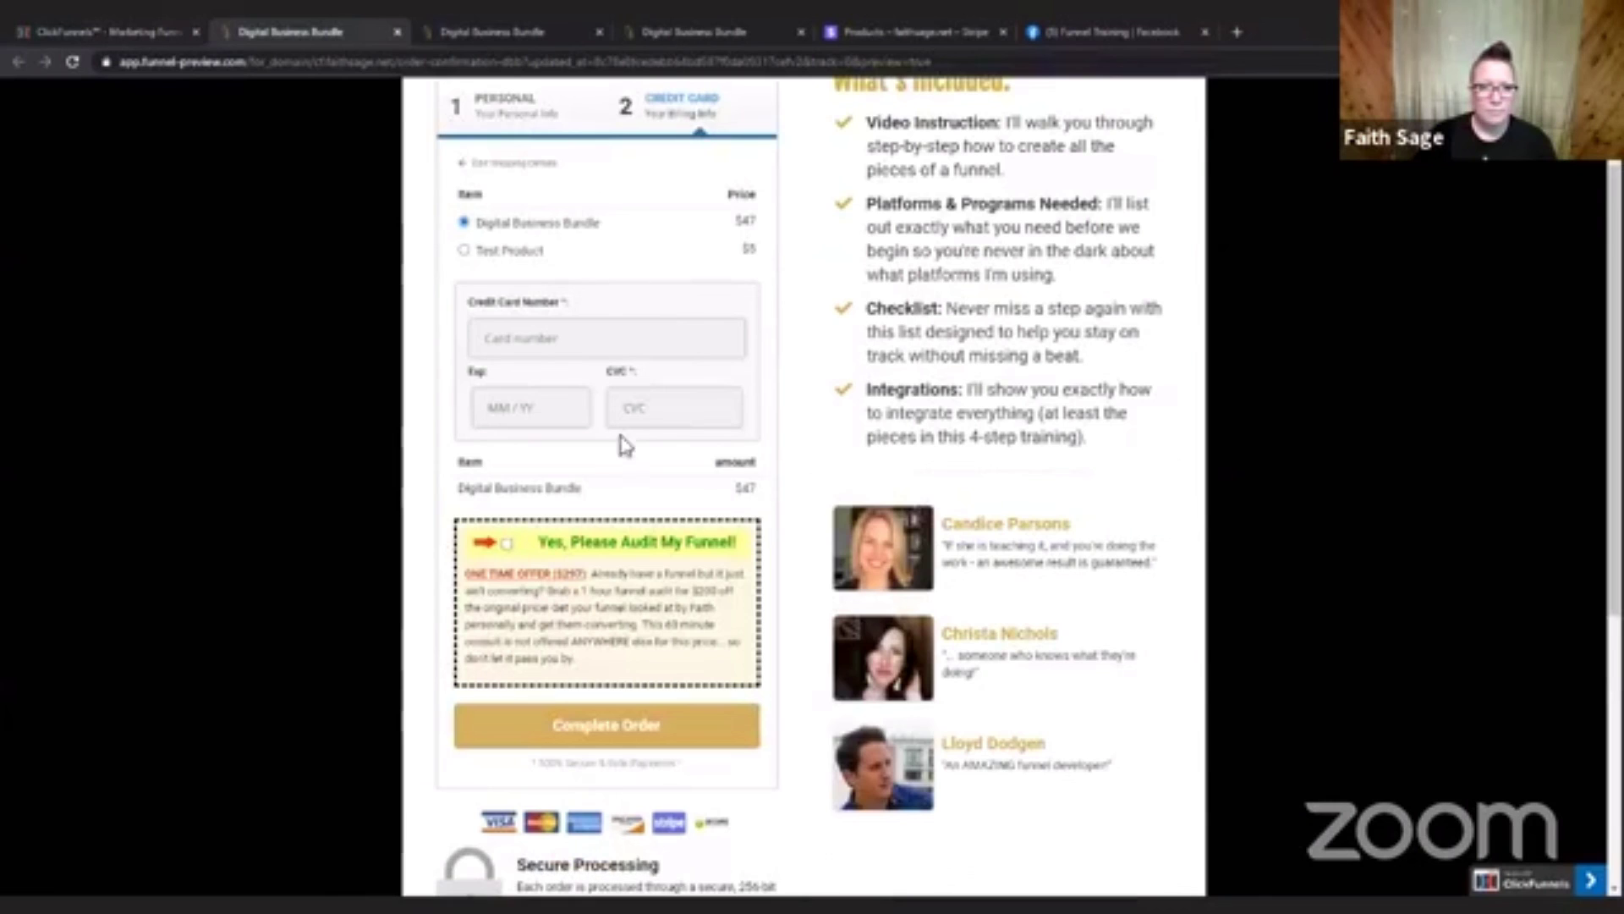
Compare selecting Test Product and Digital Business Bundle in the previewed order form, and go back to the funnel editor.
left_click(464, 251)
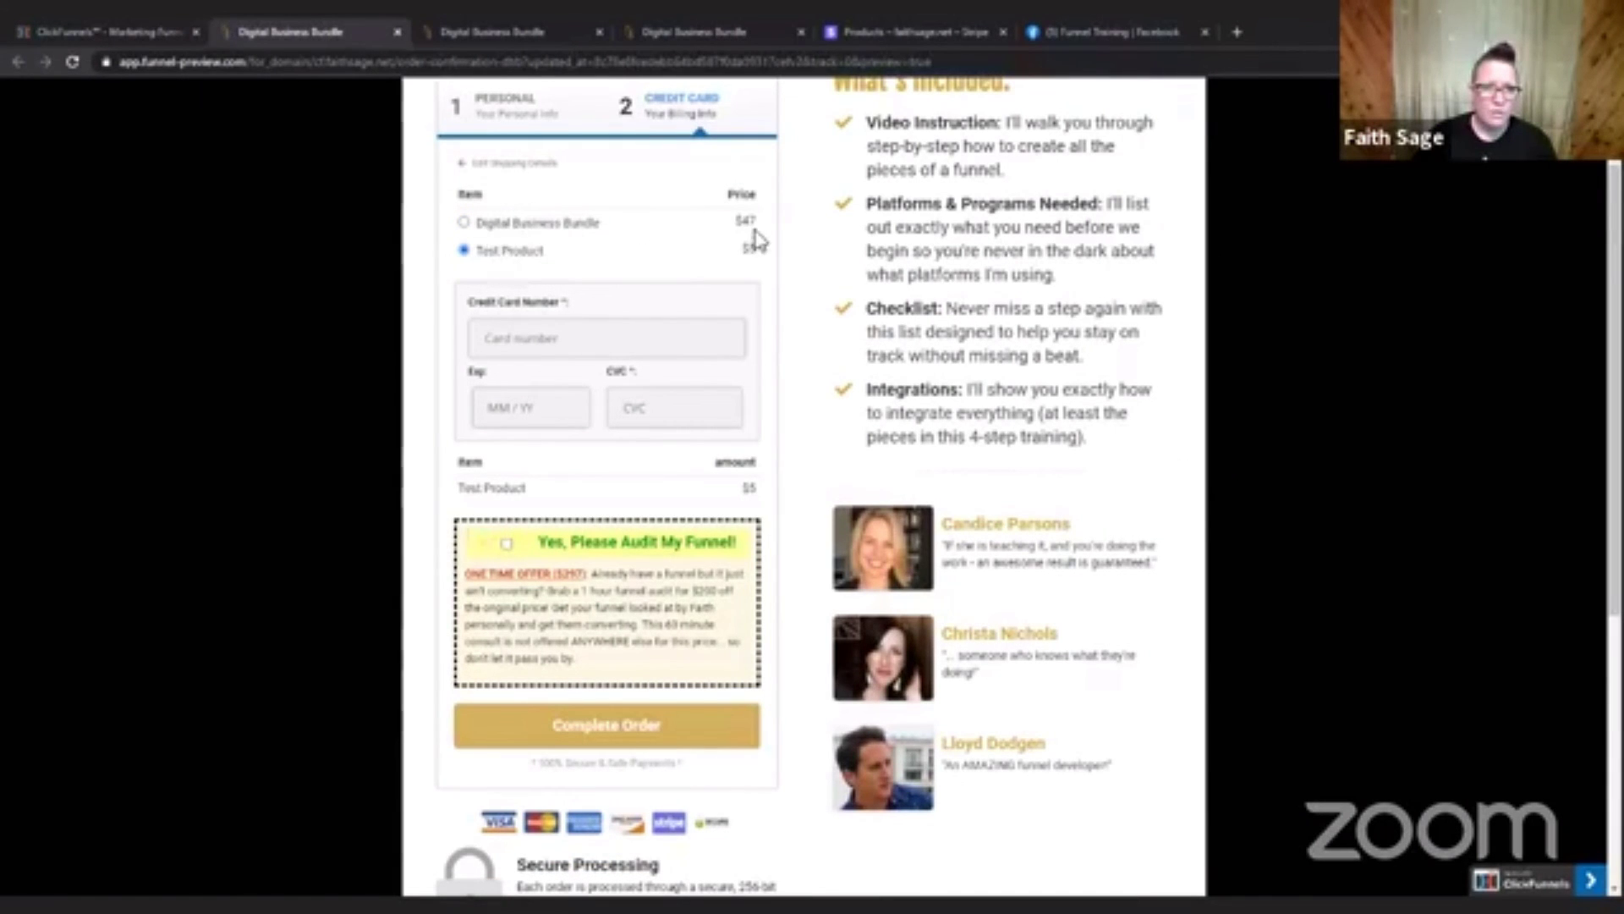
left_click(464, 223)
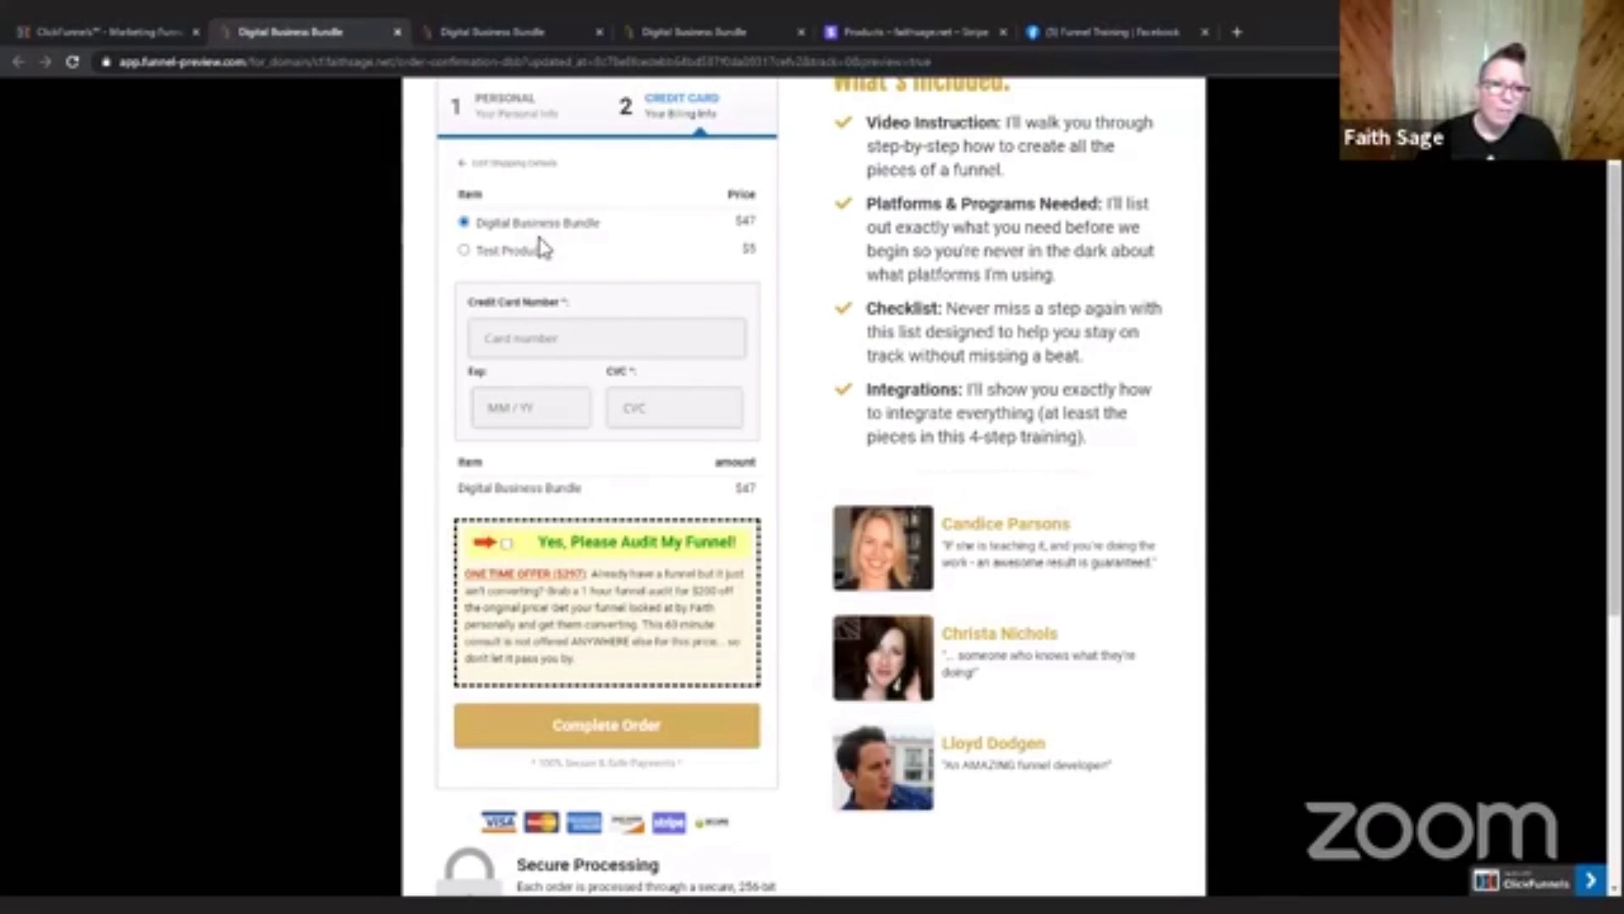
left_click(465, 250)
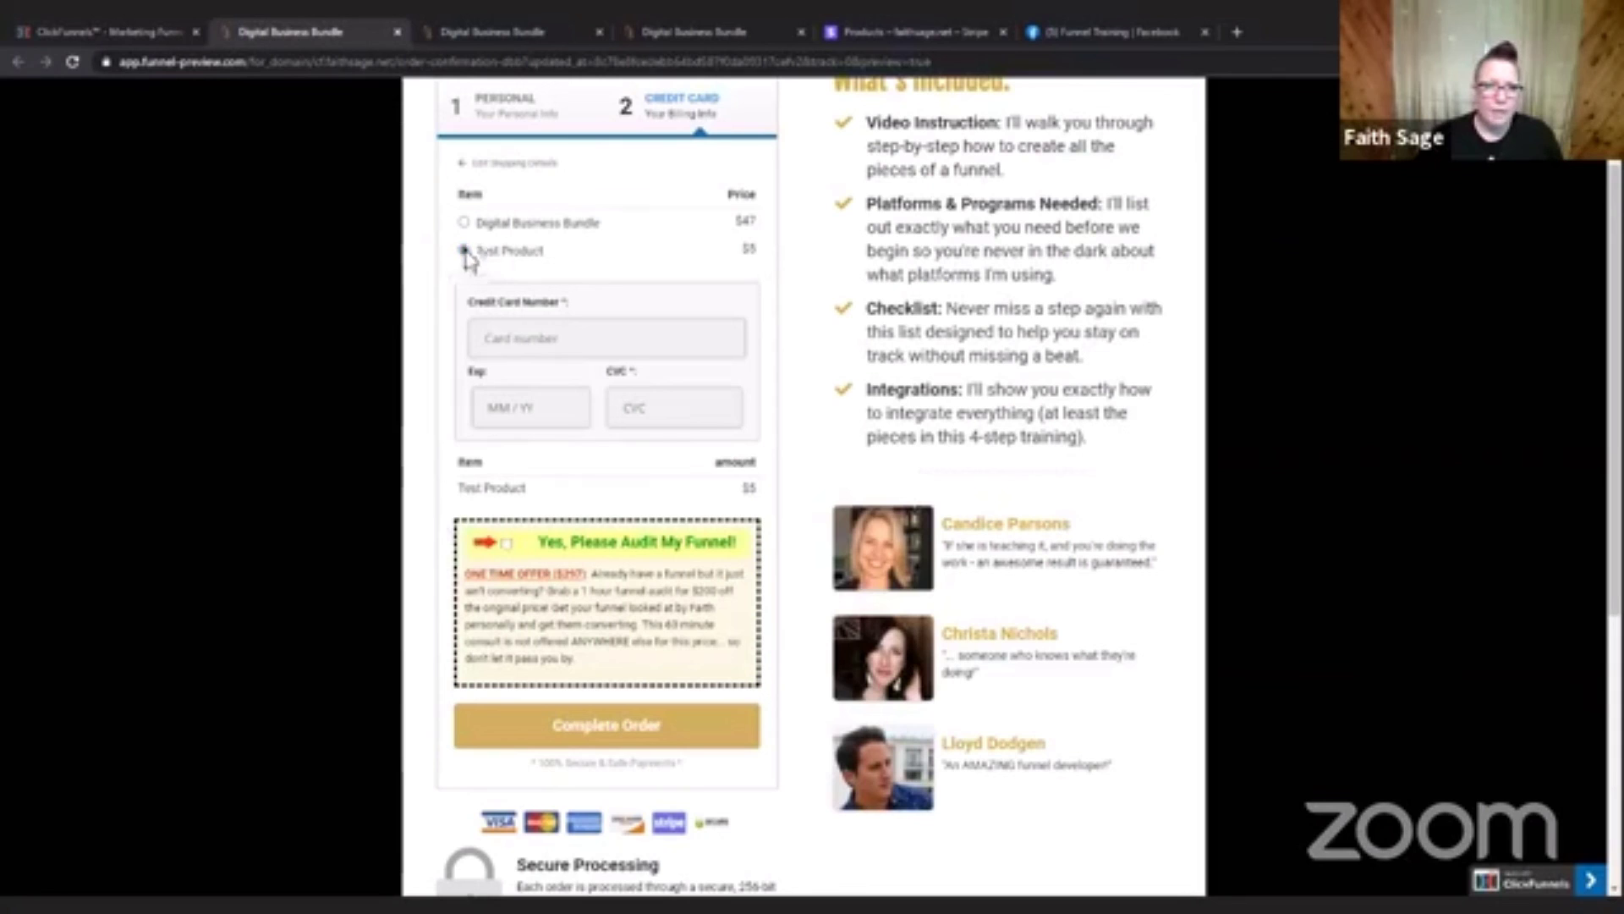
left_click(464, 222)
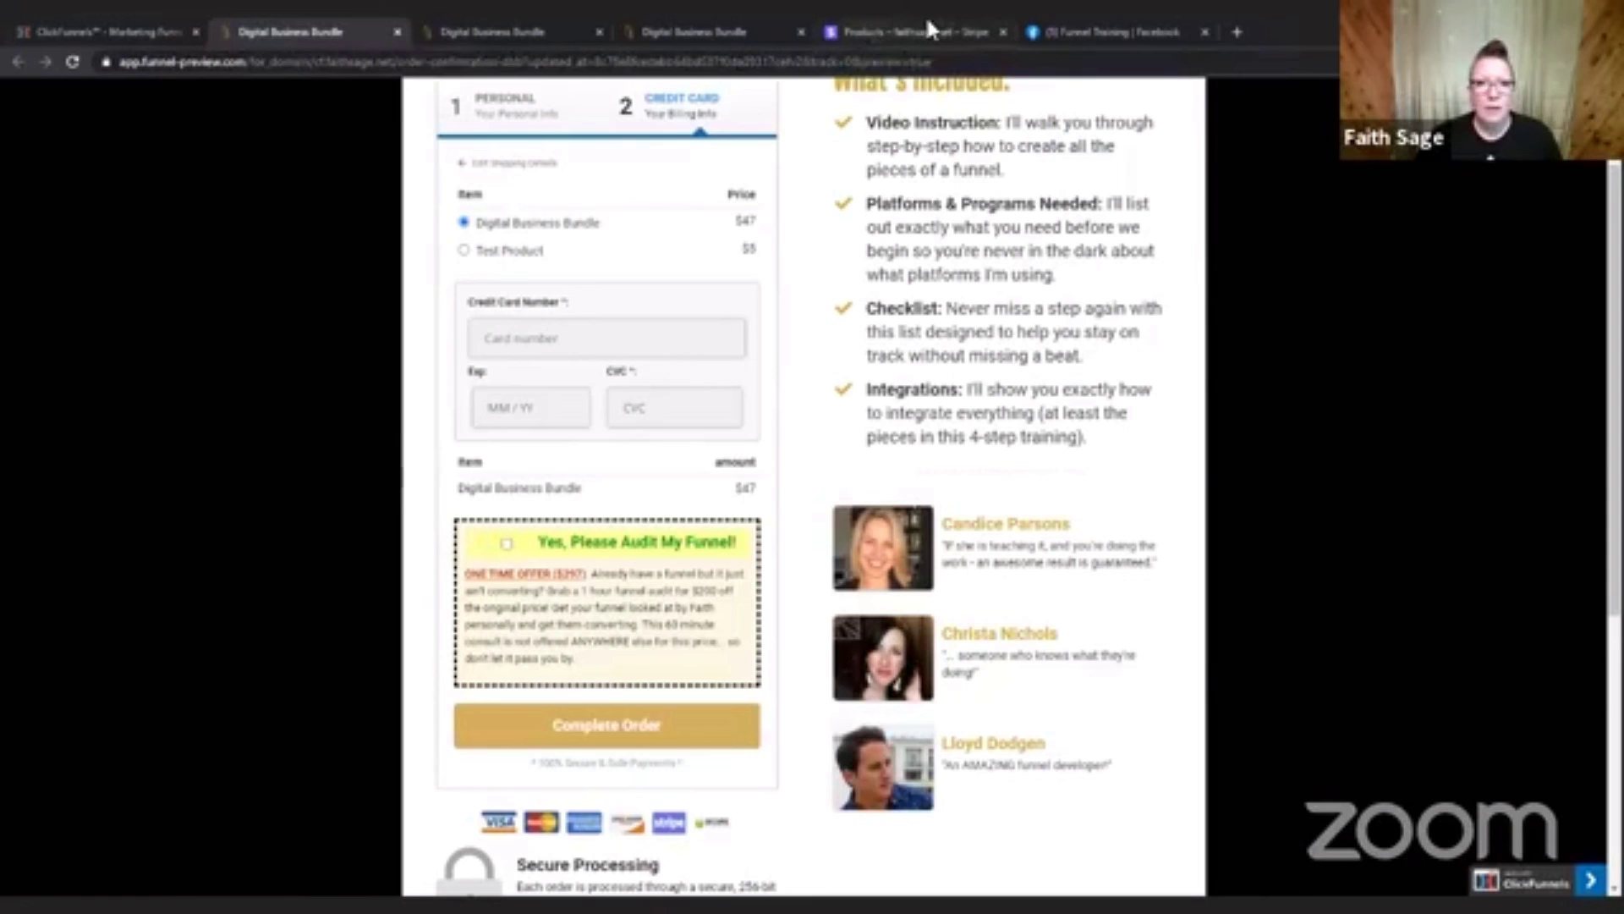
left_click(84, 28)
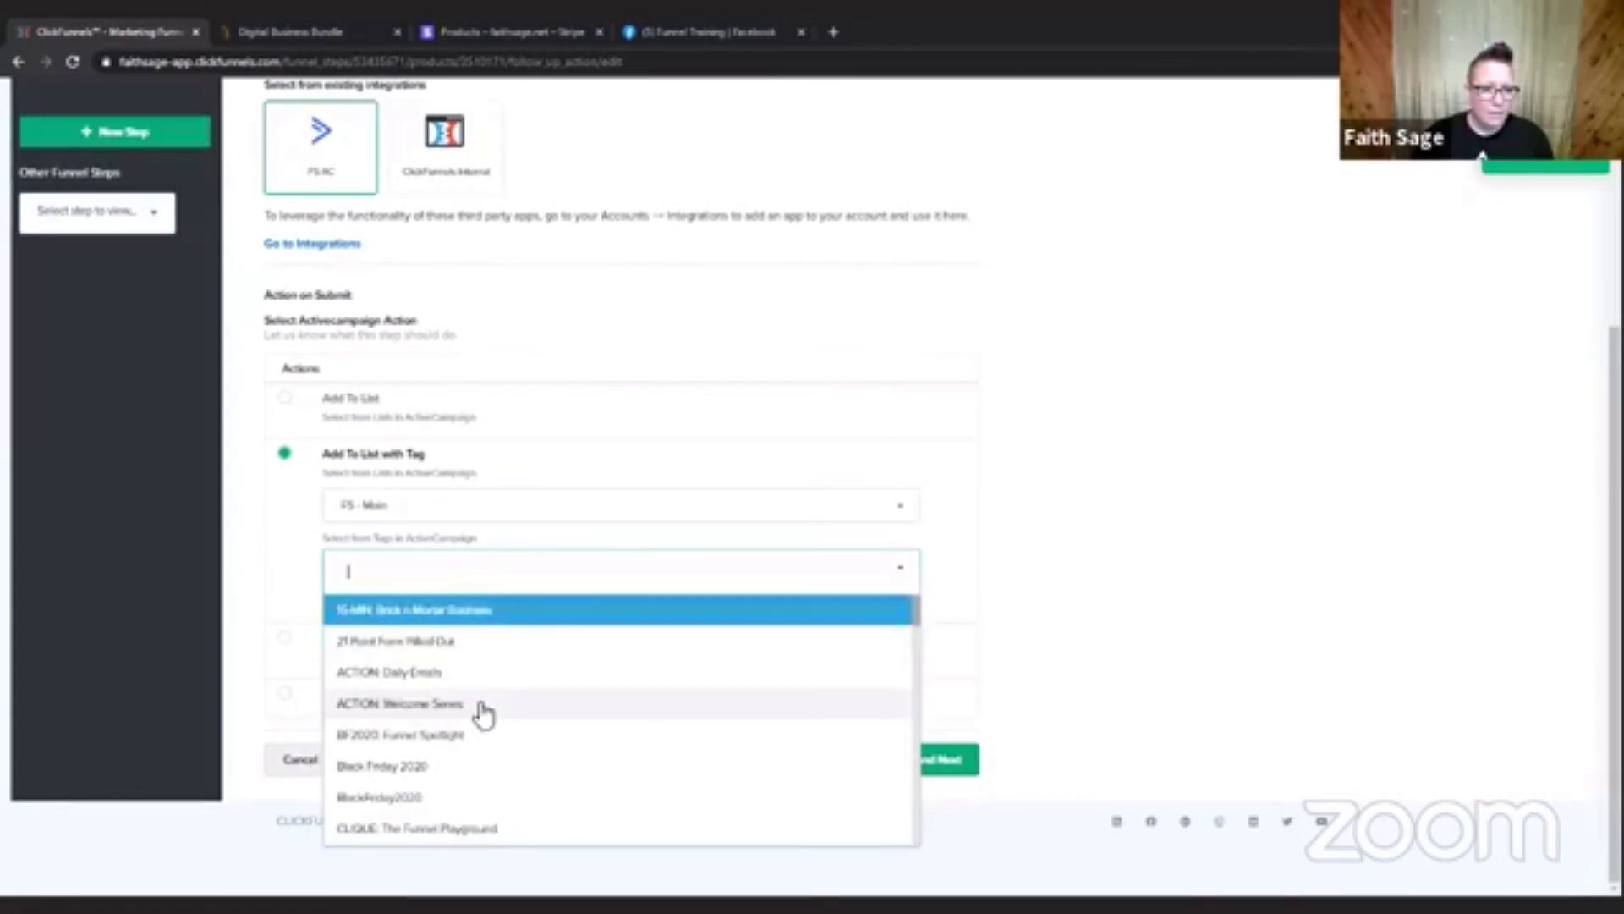
Look through the existing ActiveCampaign tags, create the TESTING: $5 tag for the action and continue to shipping.
scroll(484, 714, "down", 3)
scroll(484, 714, "down", 10)
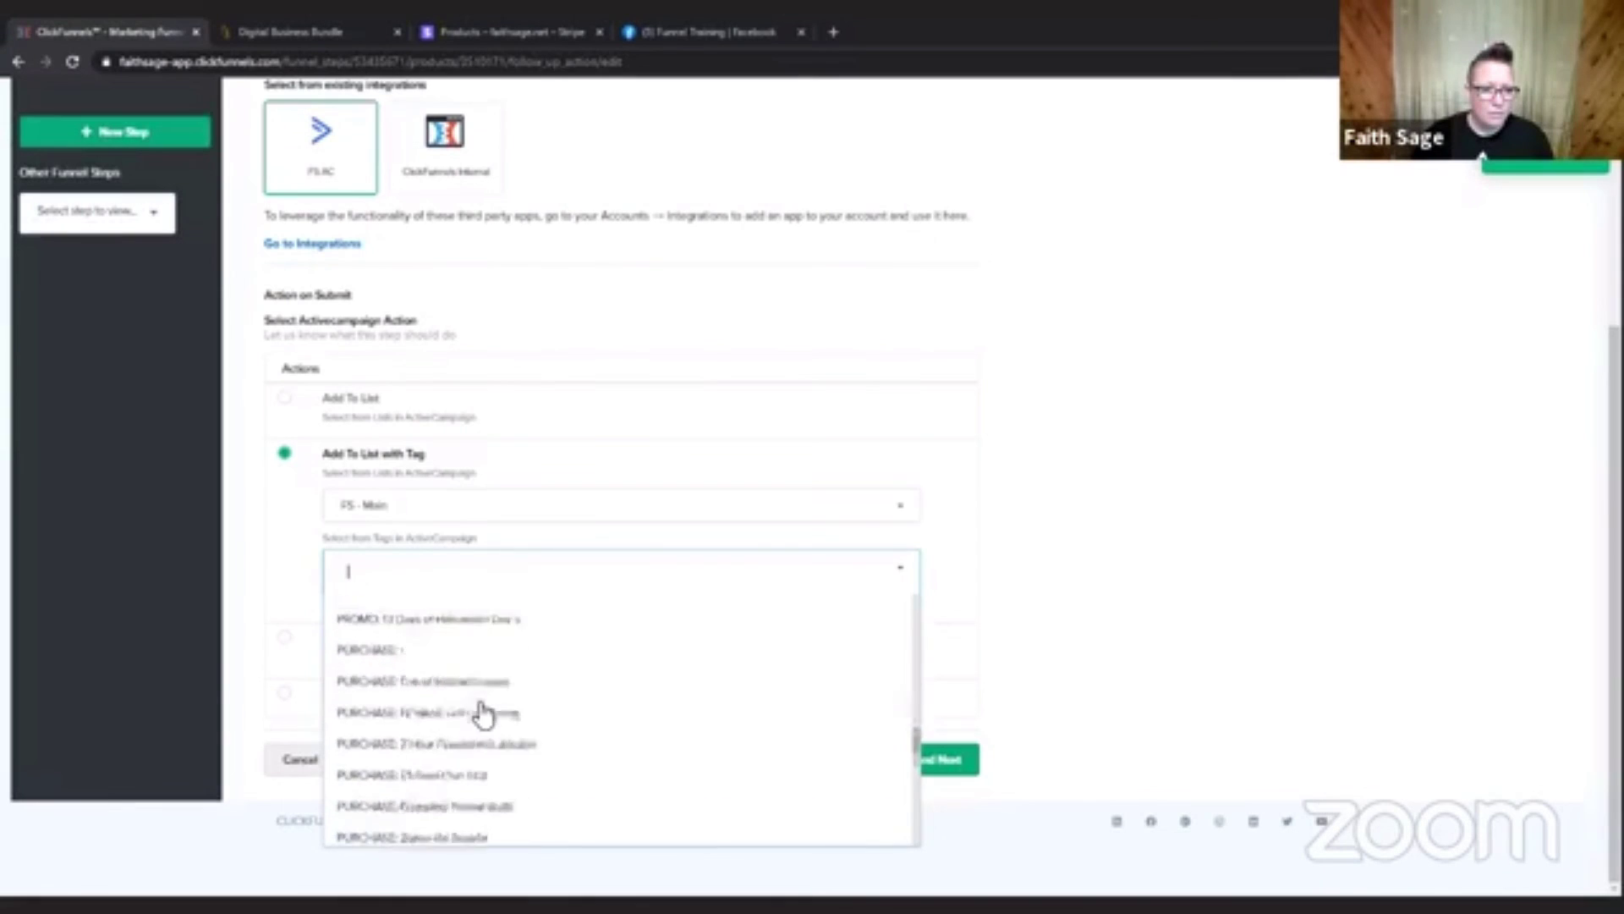
scroll(480, 713, "up", 15)
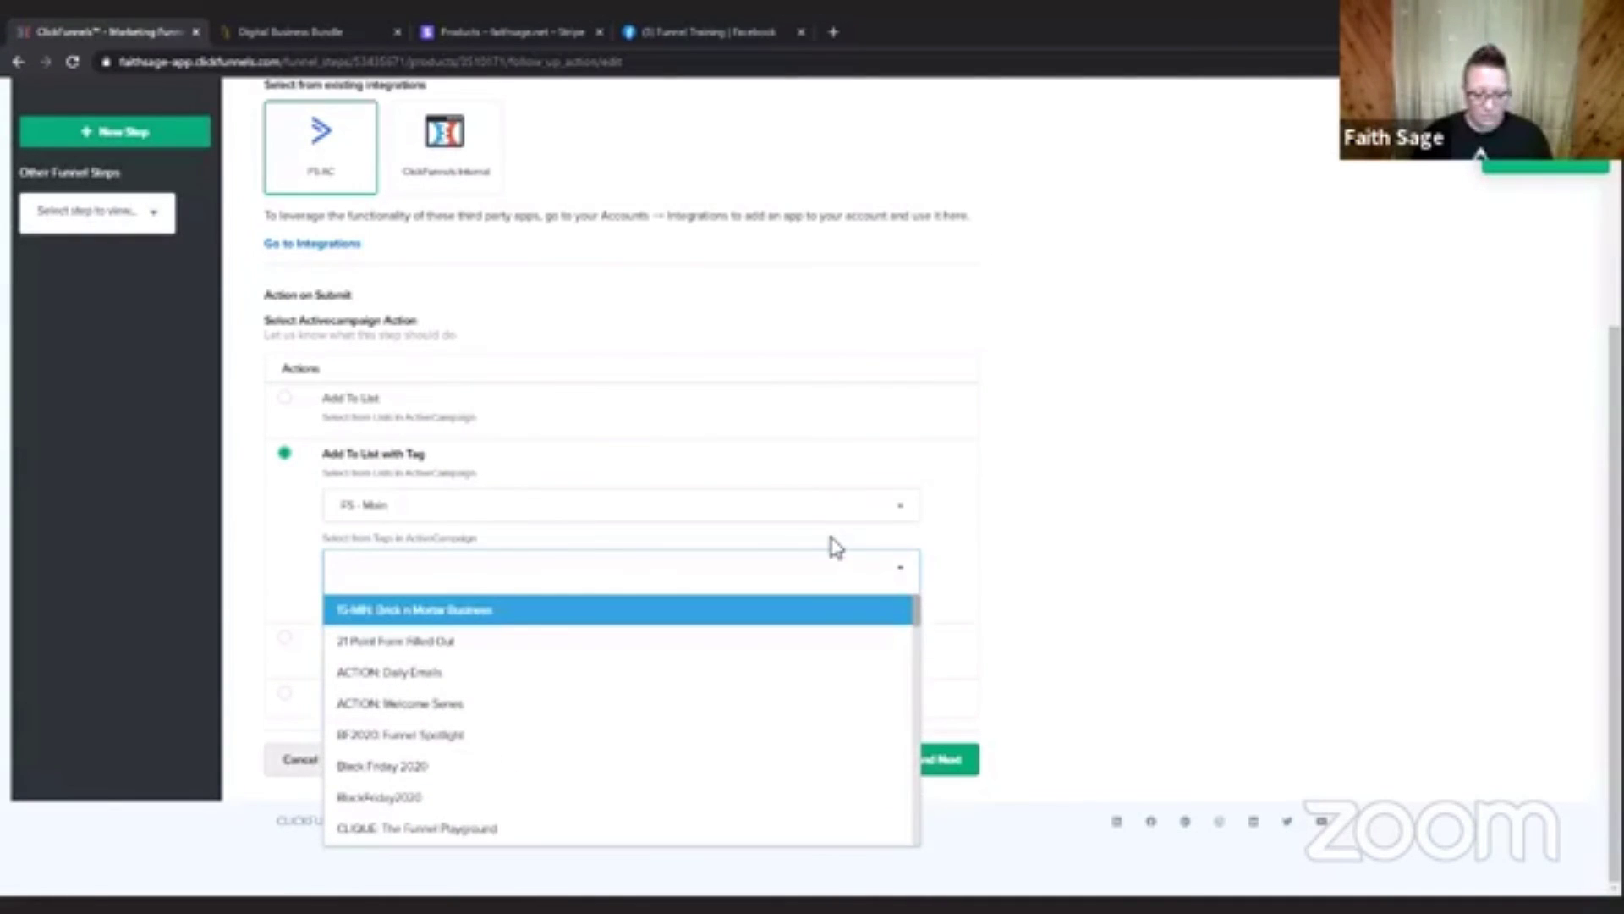
type("TE")
type("RS")
key("BackSpace")
key("BackSpace")
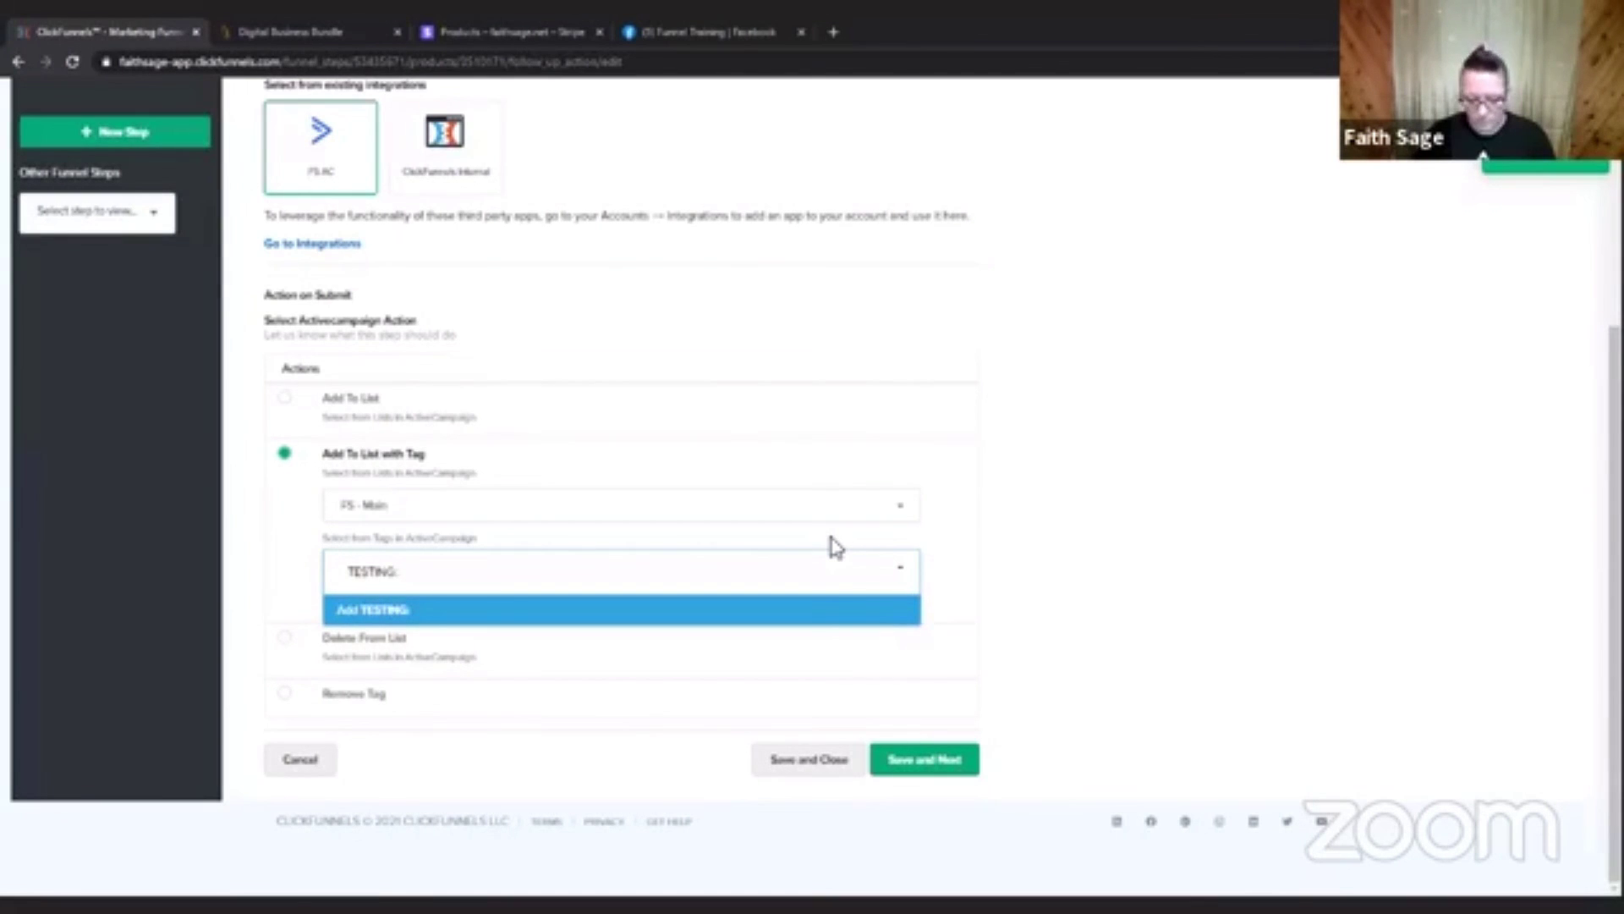
type("STING: $5")
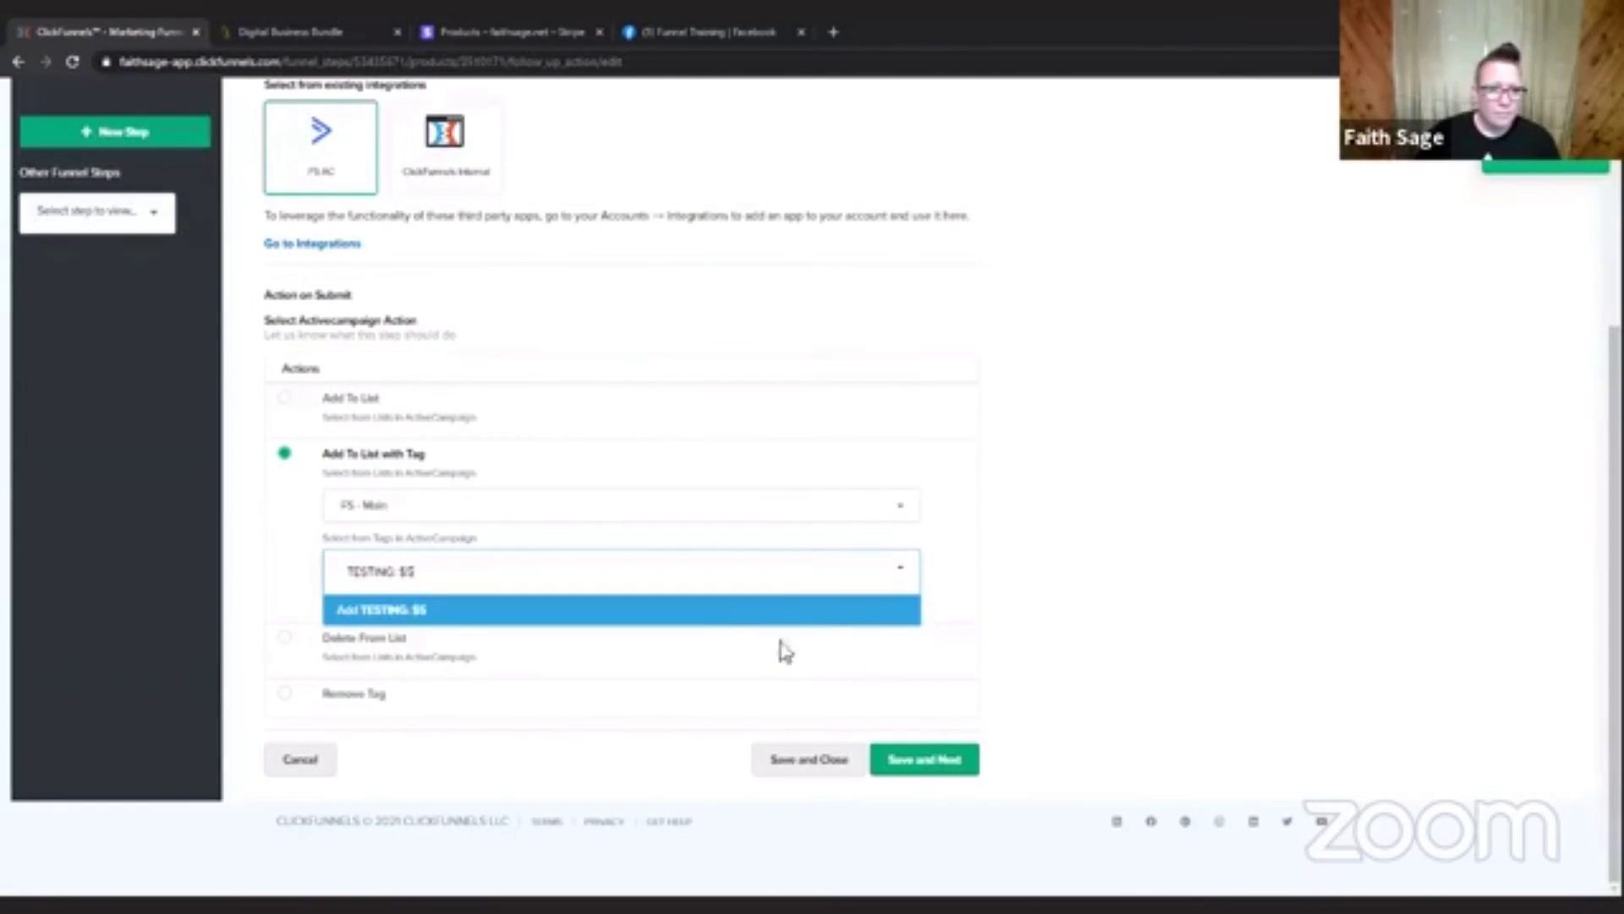
left_click(757, 615)
left_click(952, 761)
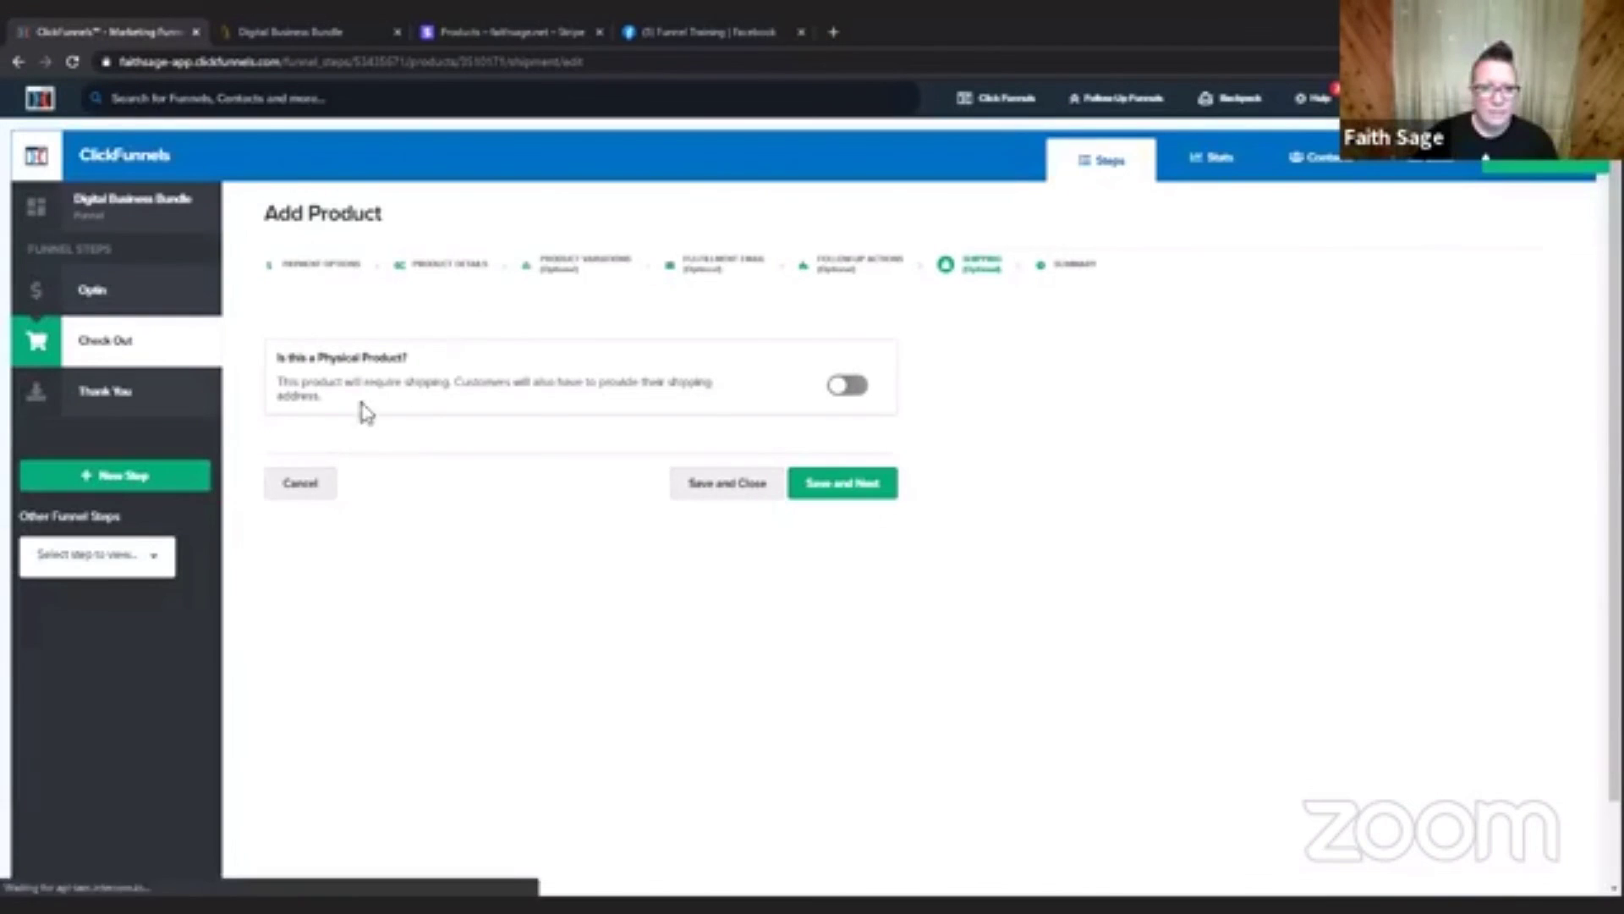
Examine the physical product shipping choices, save with that option off and review the product summary.
left_click(854, 389)
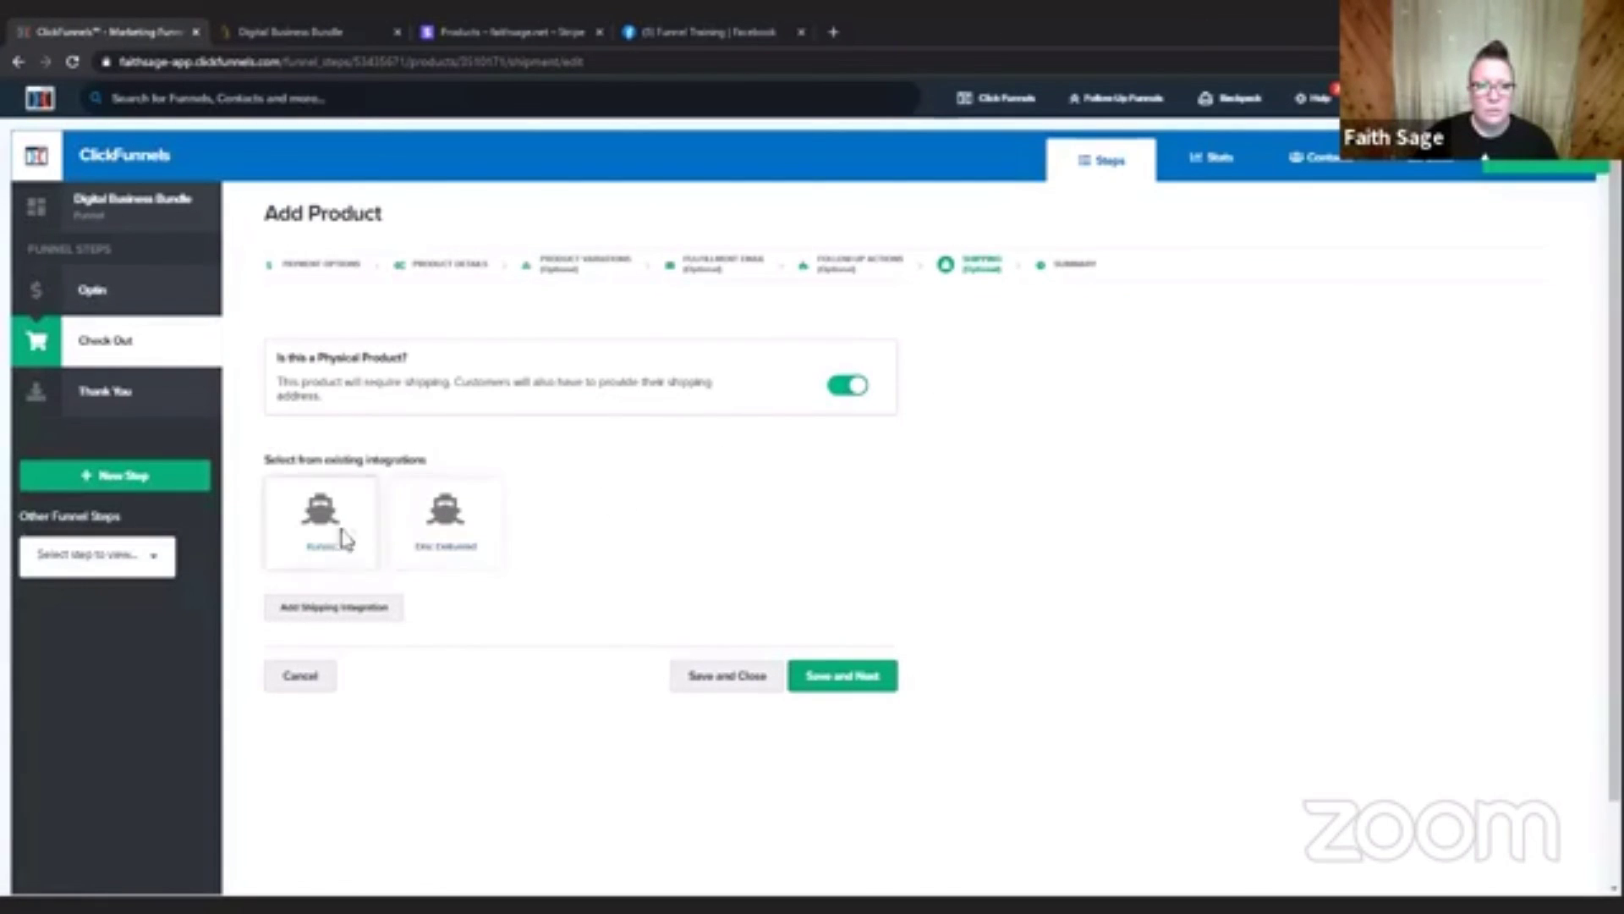
left_click(838, 391)
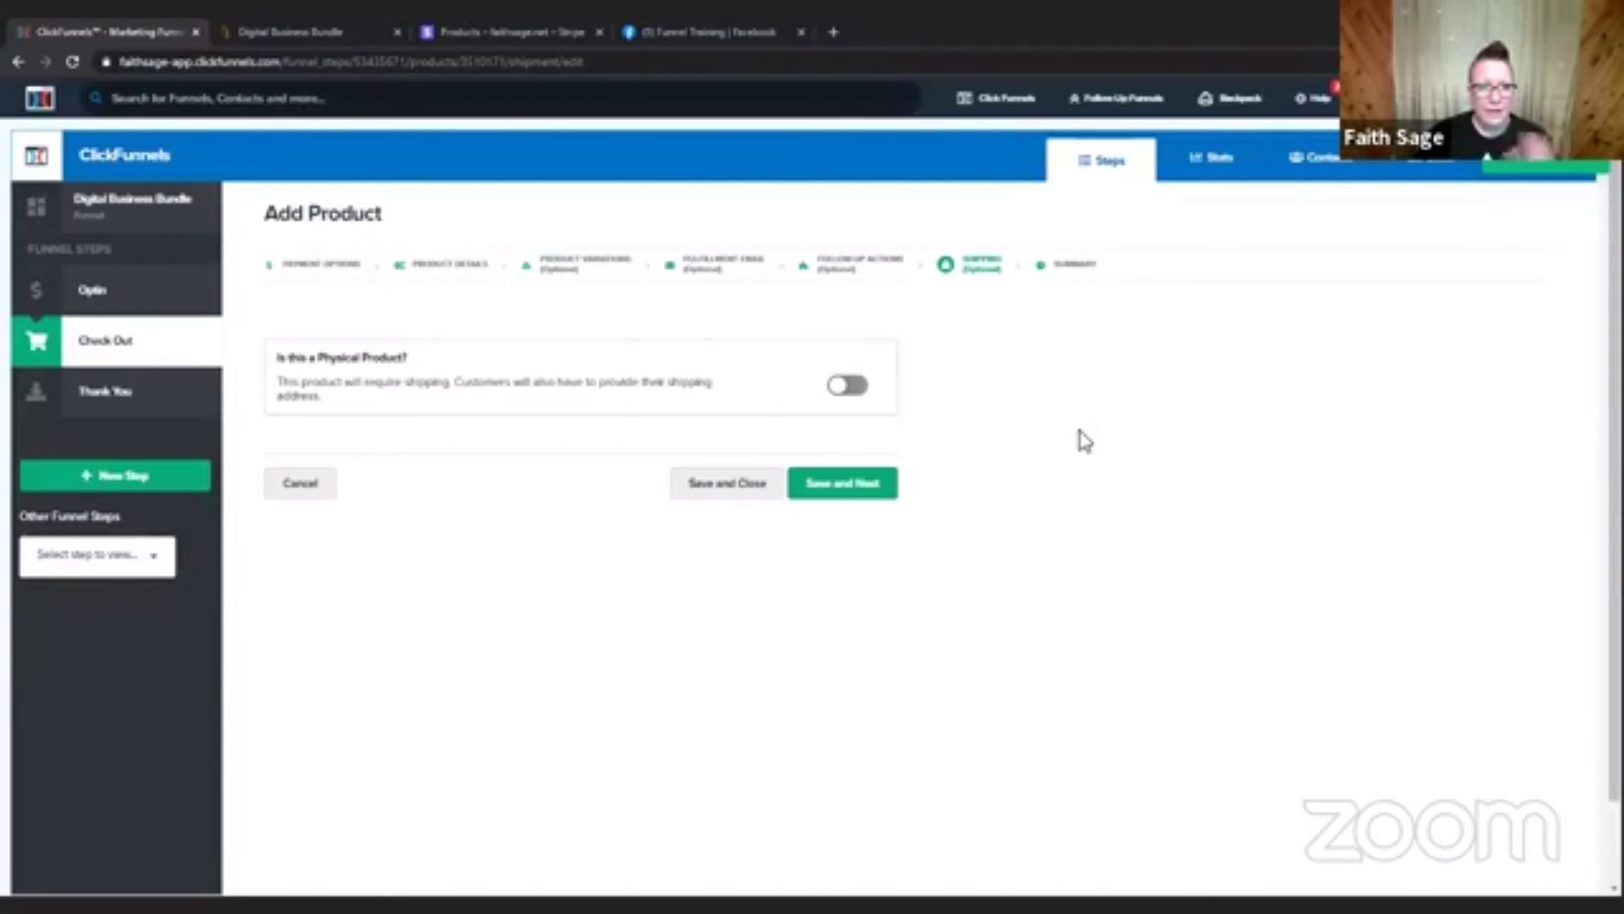
left_click(845, 492)
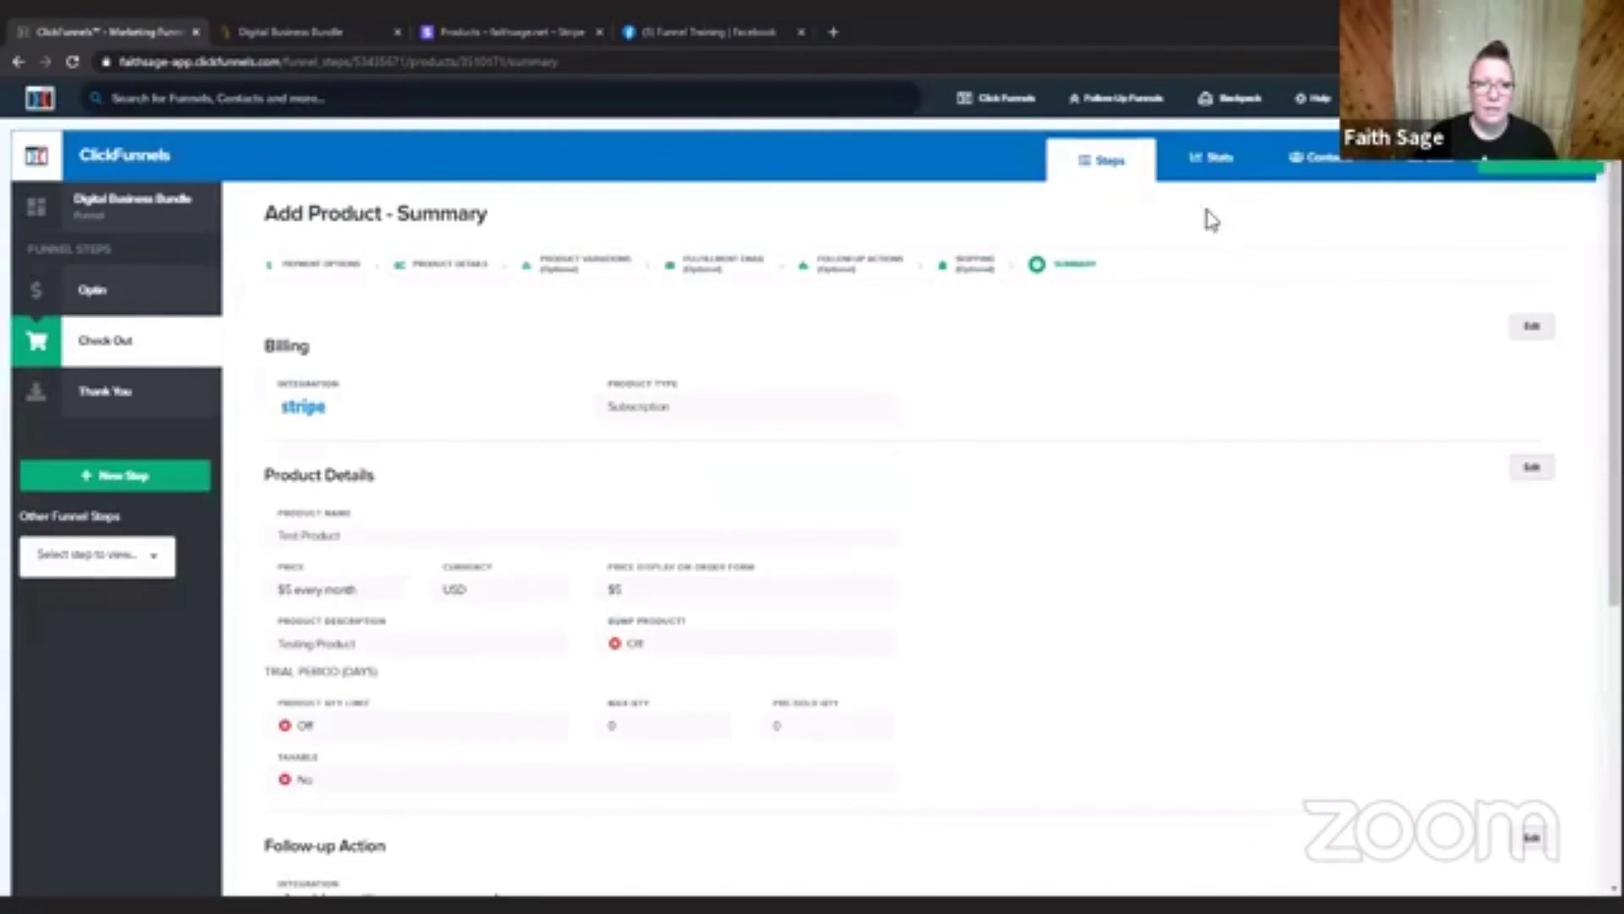
scroll(1291, 399, "down", 2)
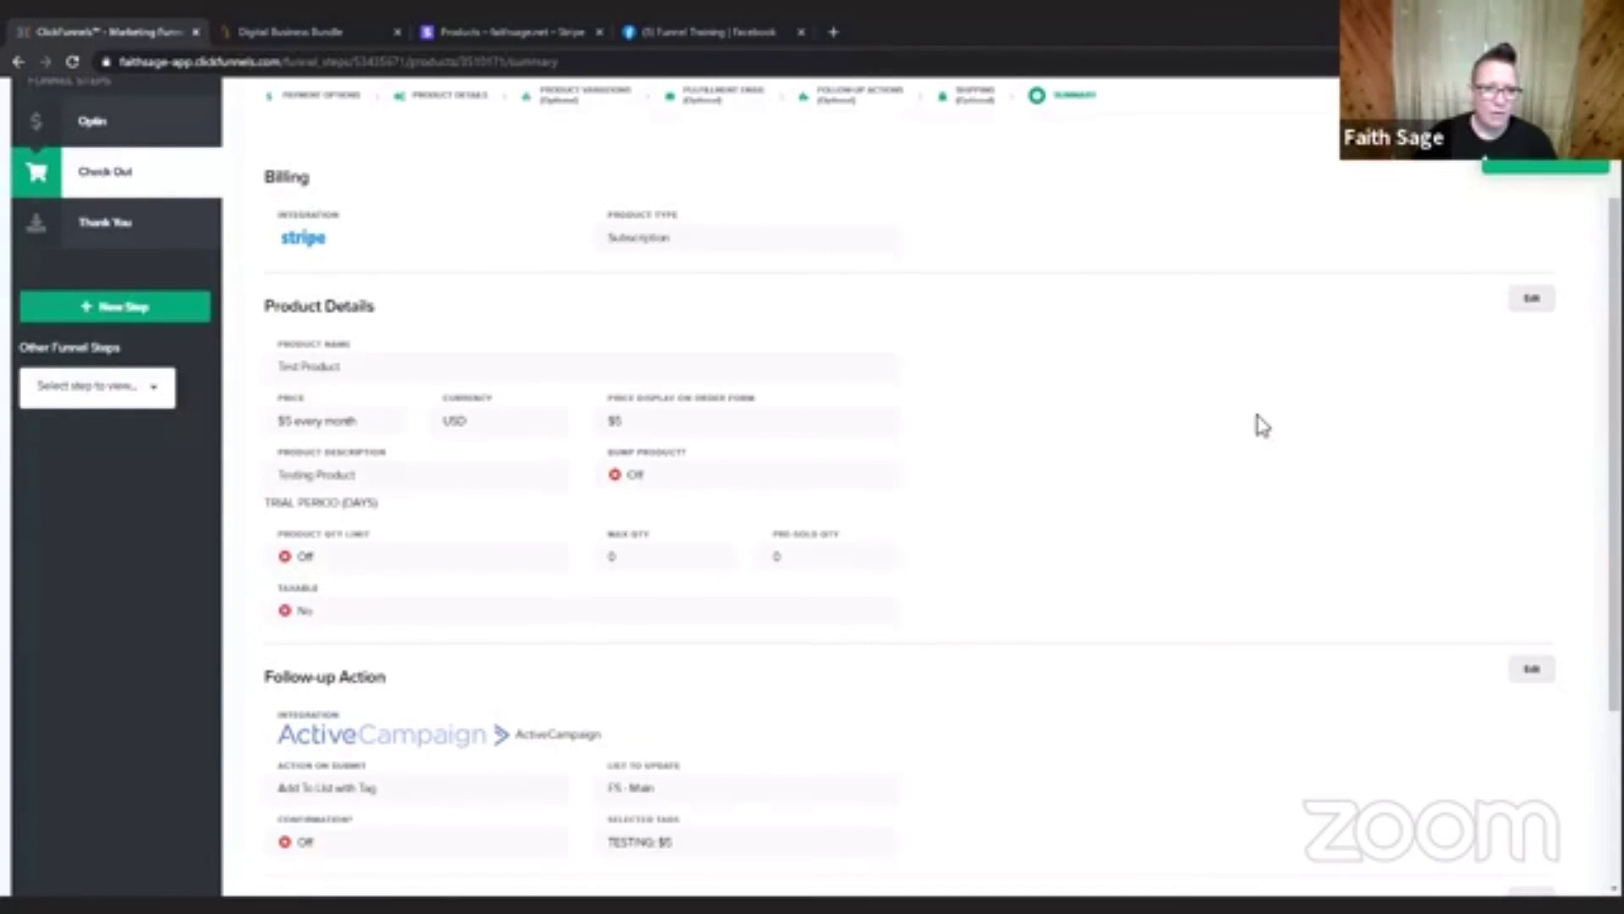
scroll(1260, 426, "down", 1)
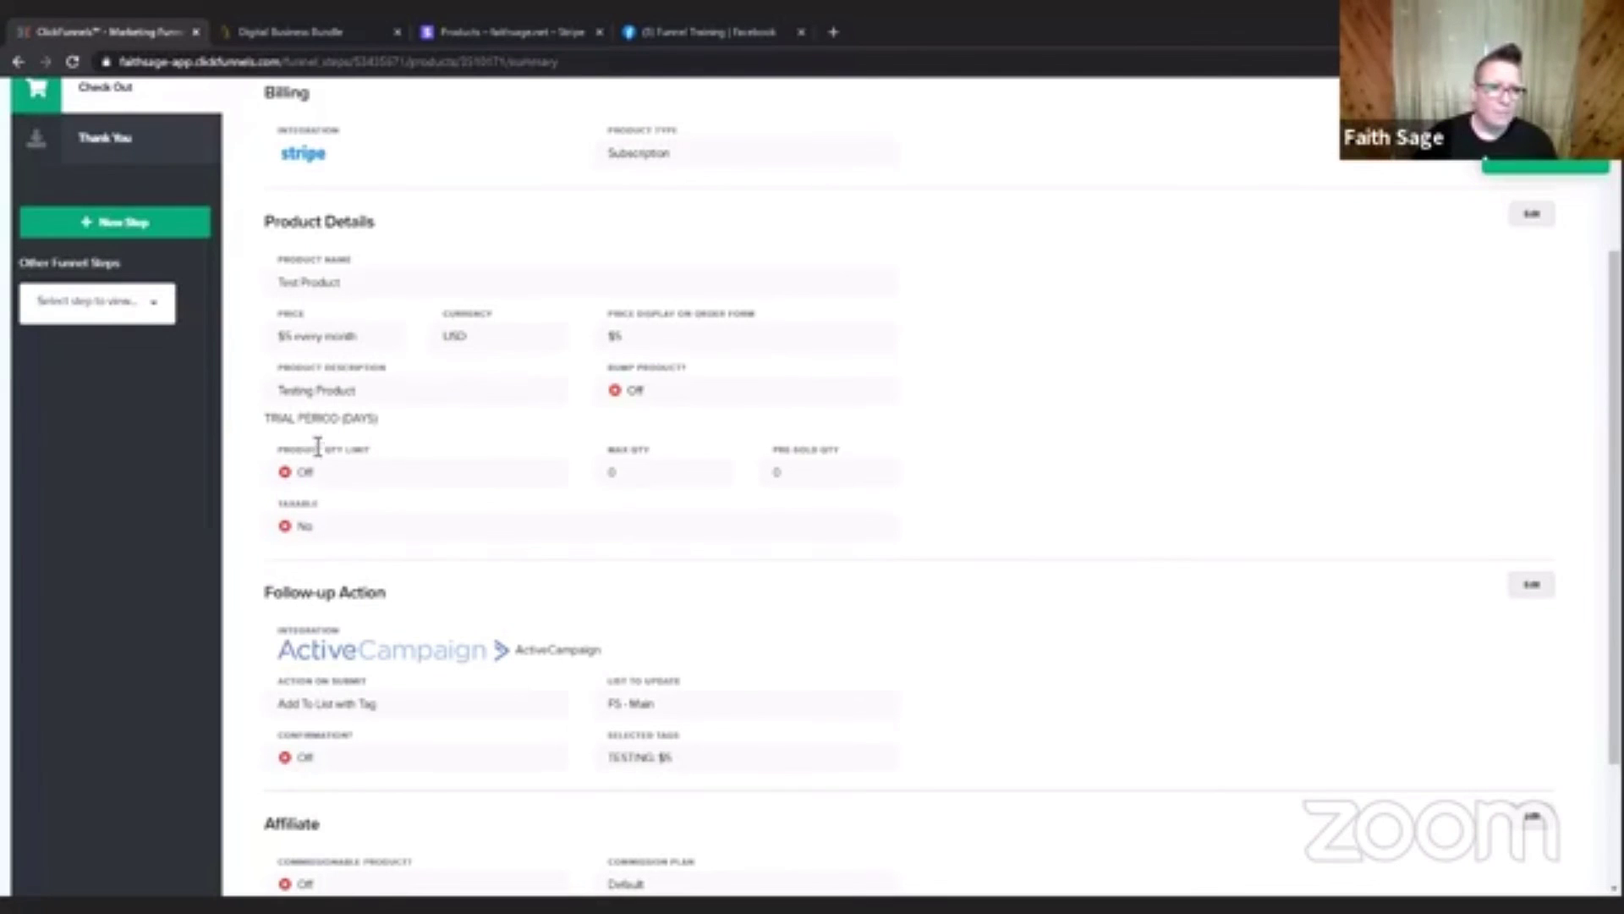
Review the rest of the Test Product summary, then go back through the product list to the Check Out step's overview.
scroll(1202, 489, "down", 2)
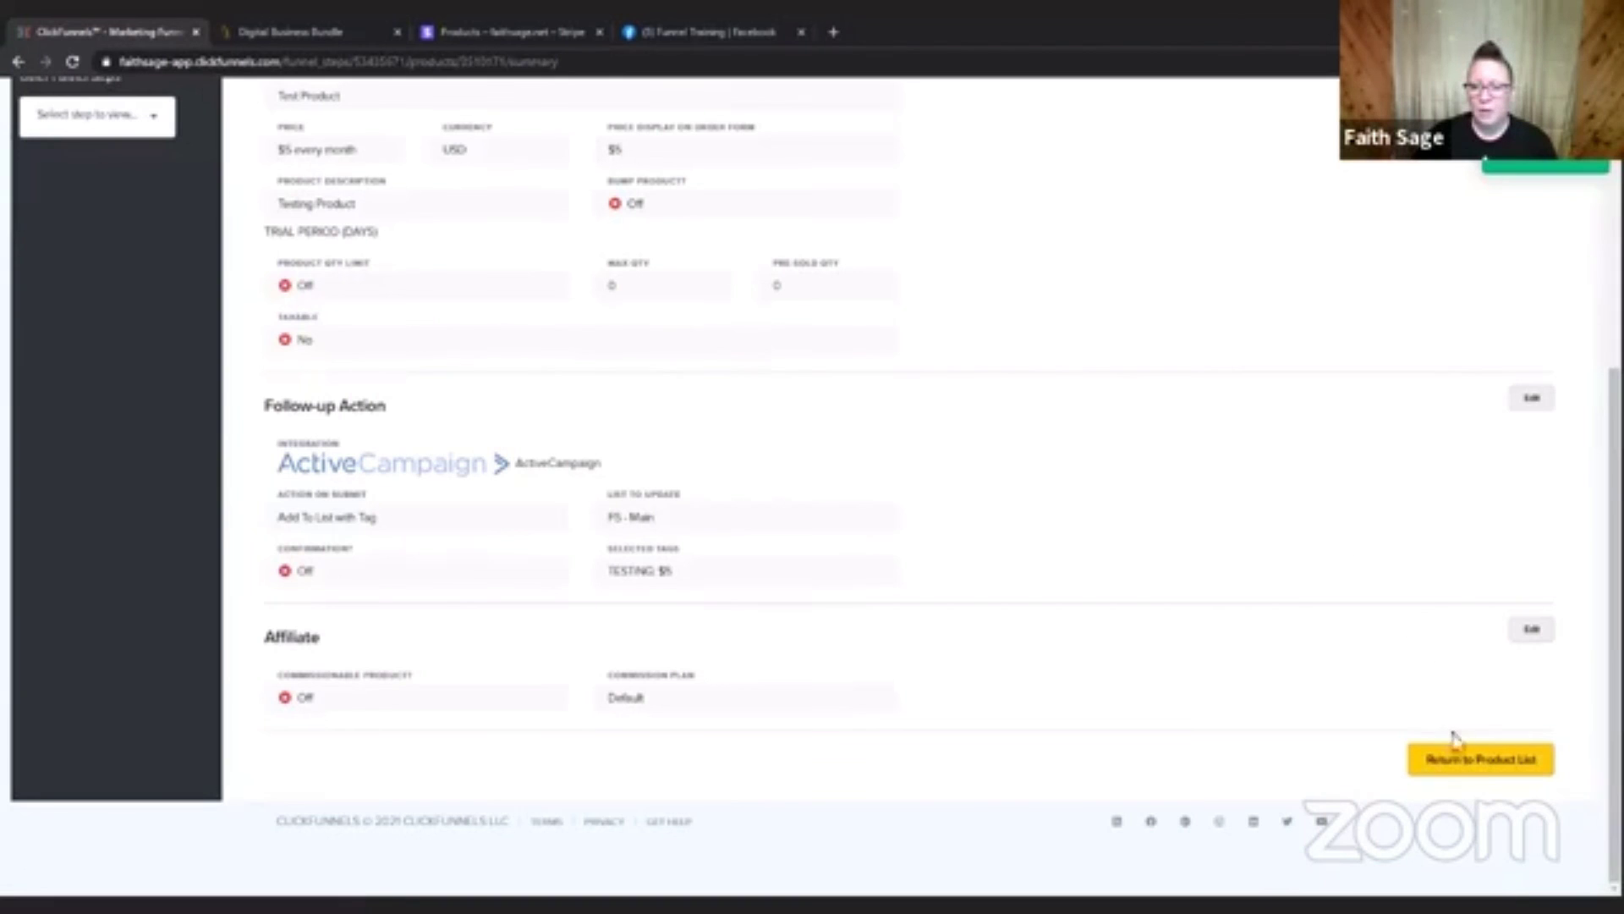
left_click(1479, 765)
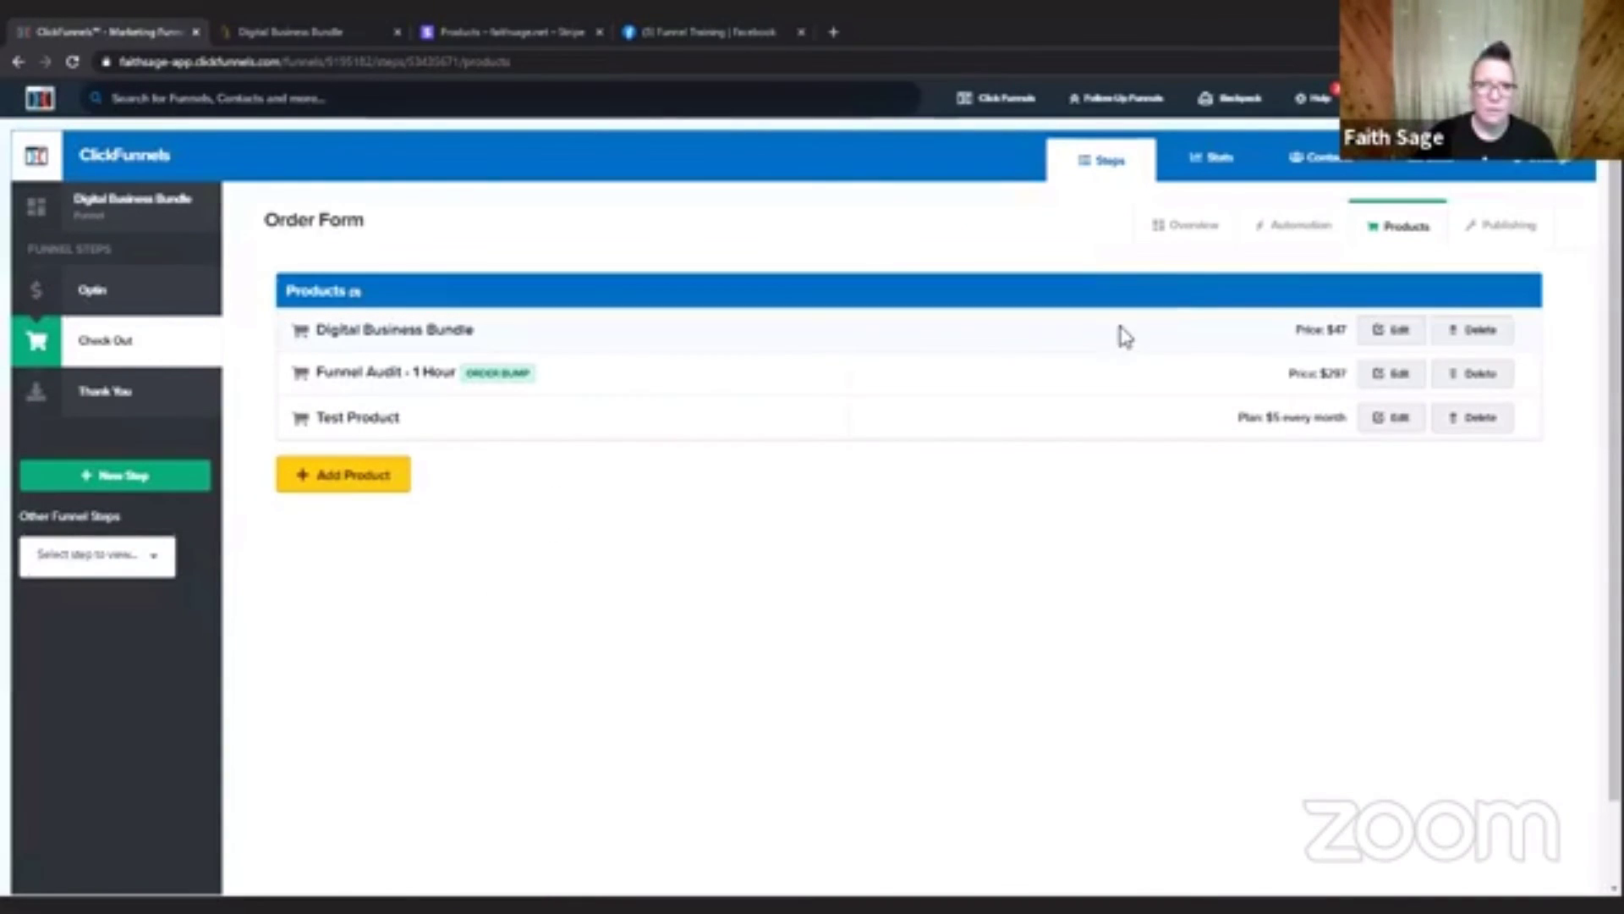
left_click(1189, 242)
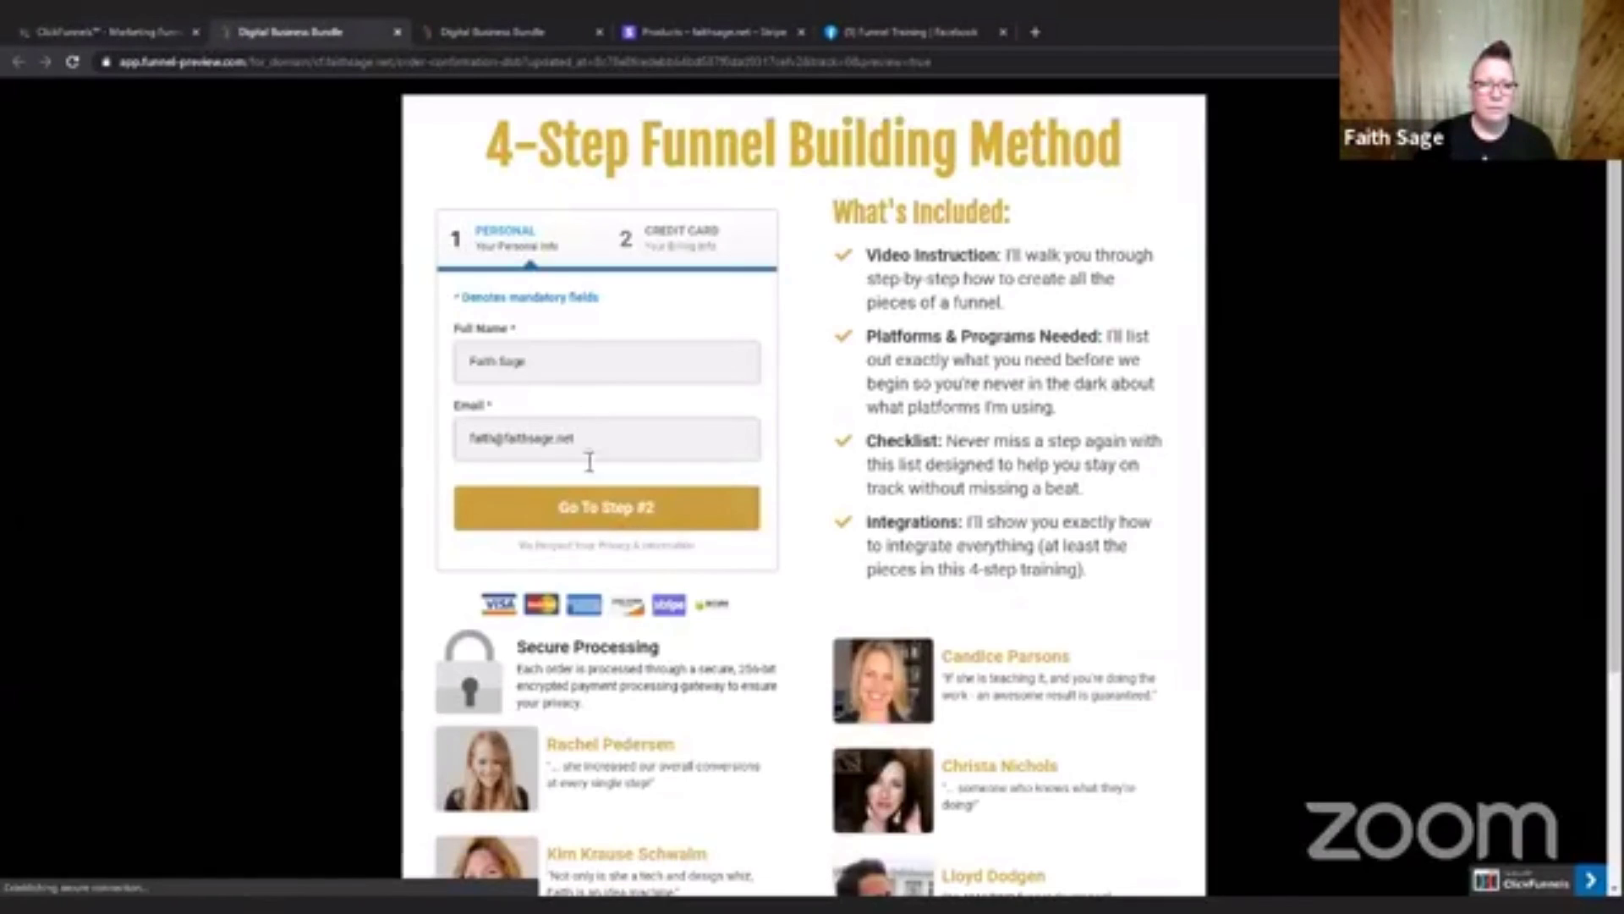
Check the credit card step of the previewed order form, reopening the control version's preview from the funnel editor.
left_click(592, 511)
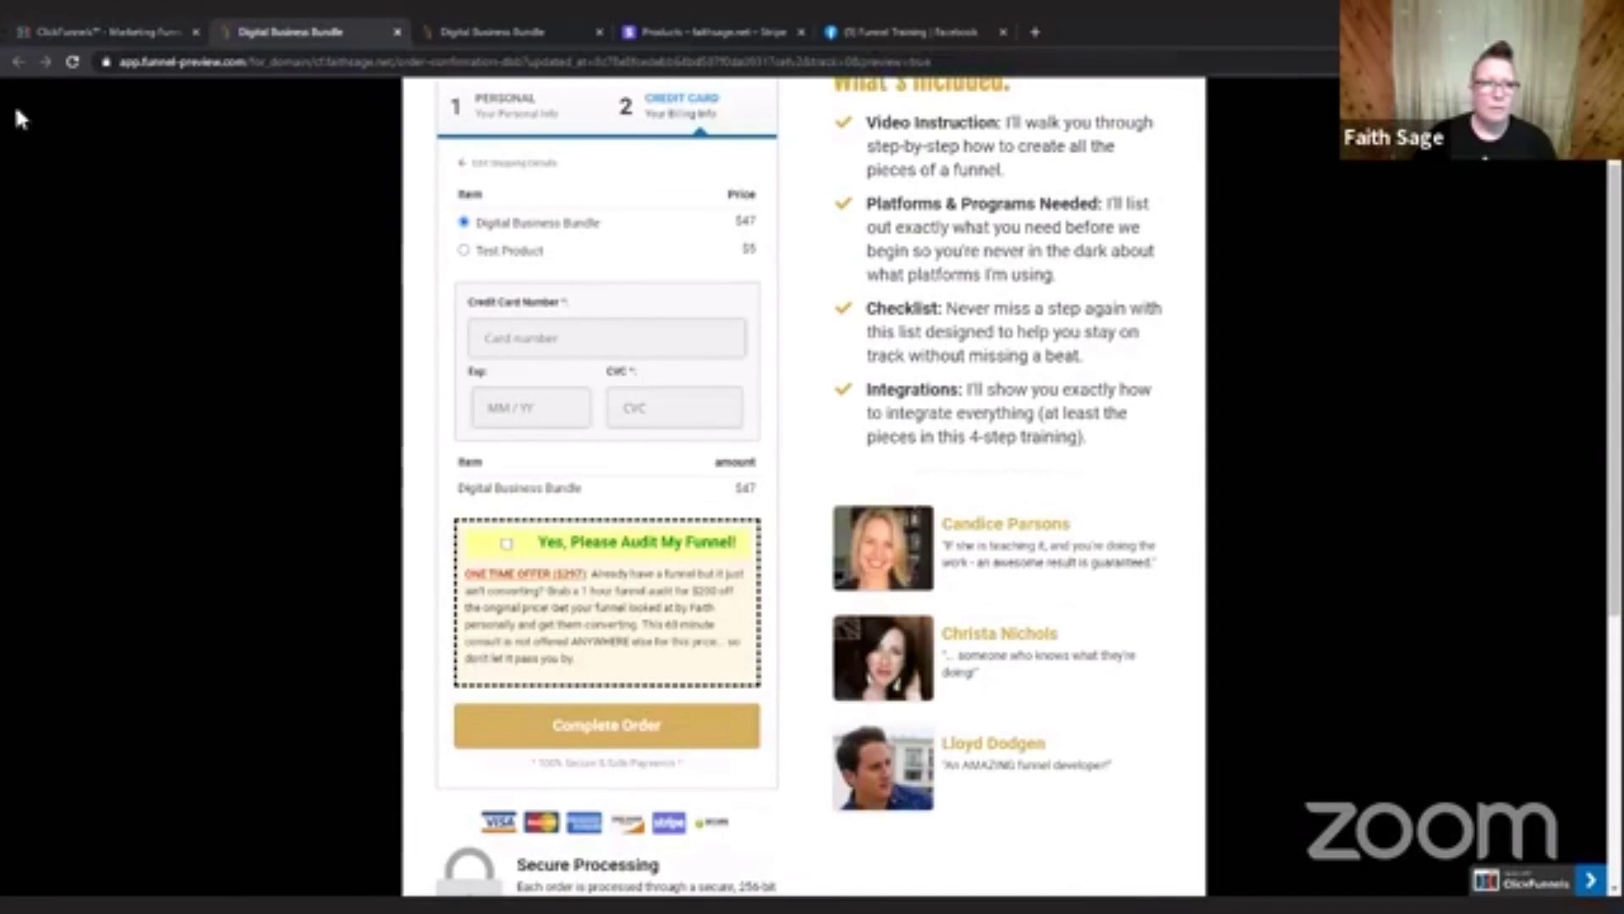
left_click(115, 35)
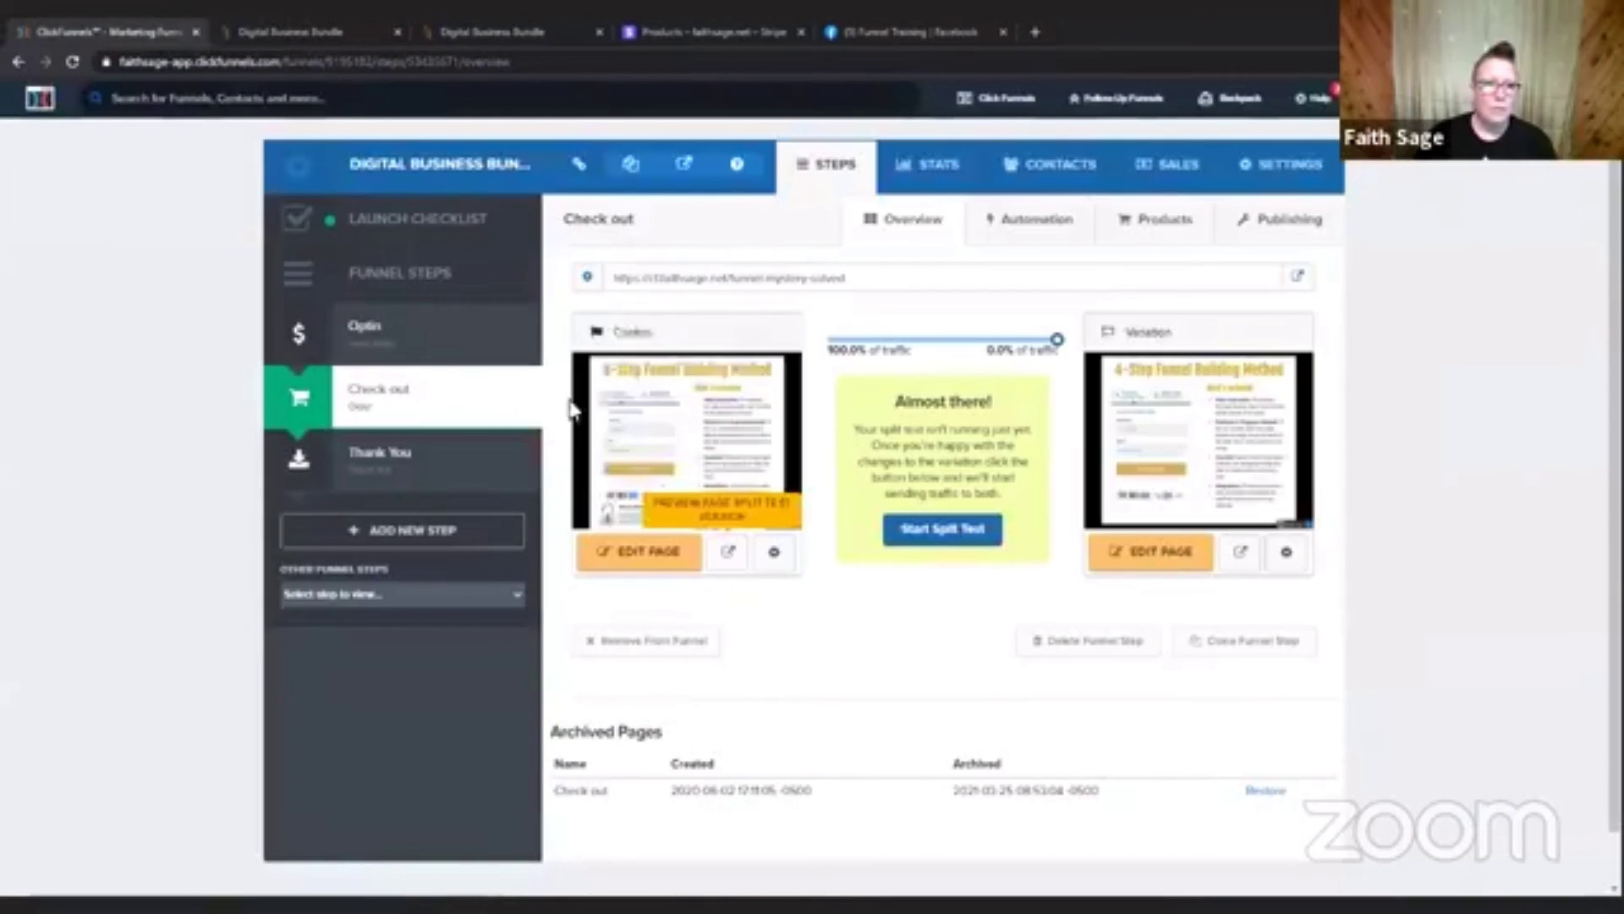
left_click(736, 568)
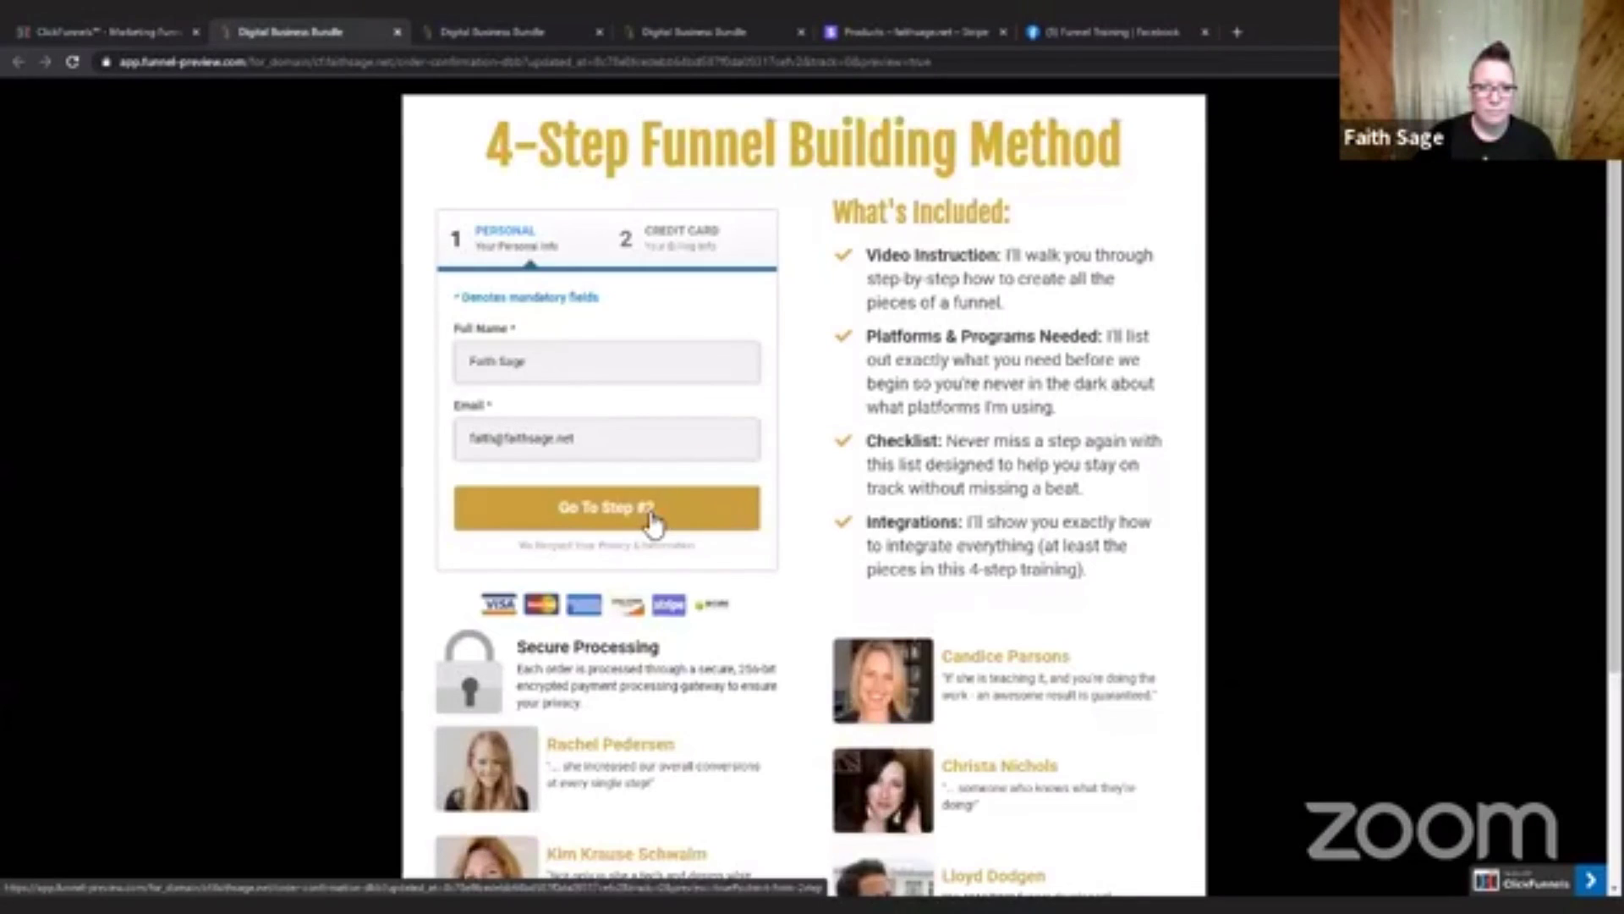
left_click(656, 525)
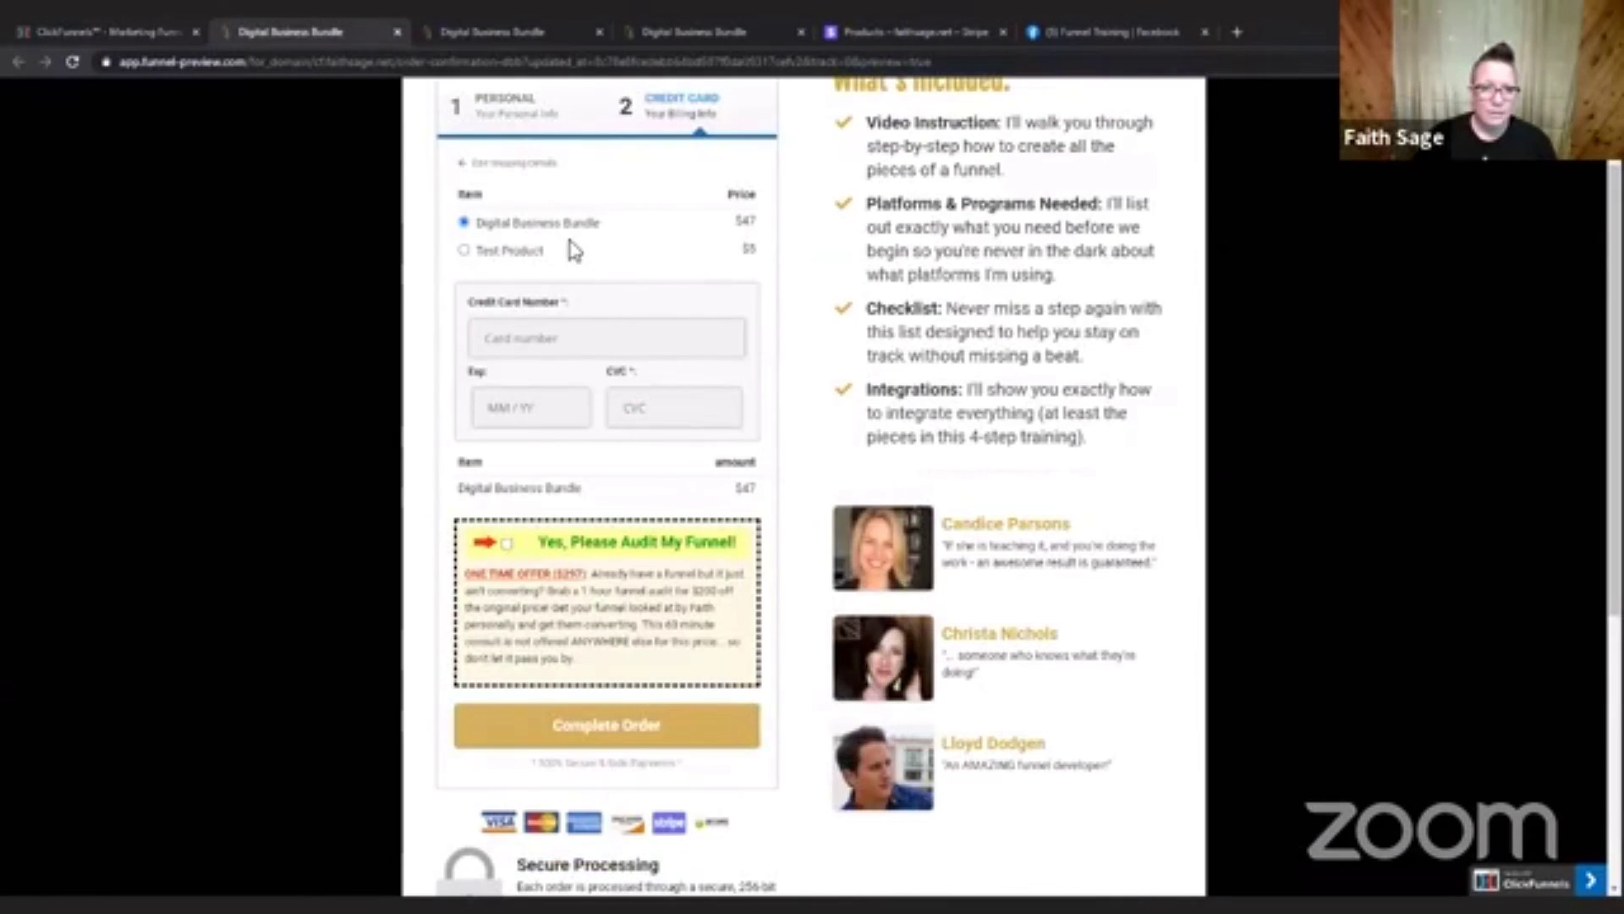
Alternate the order form's selection between Test Product and Digital Business Bundle to compare the order summary, and return to the funnel editor.
left_click(464, 251)
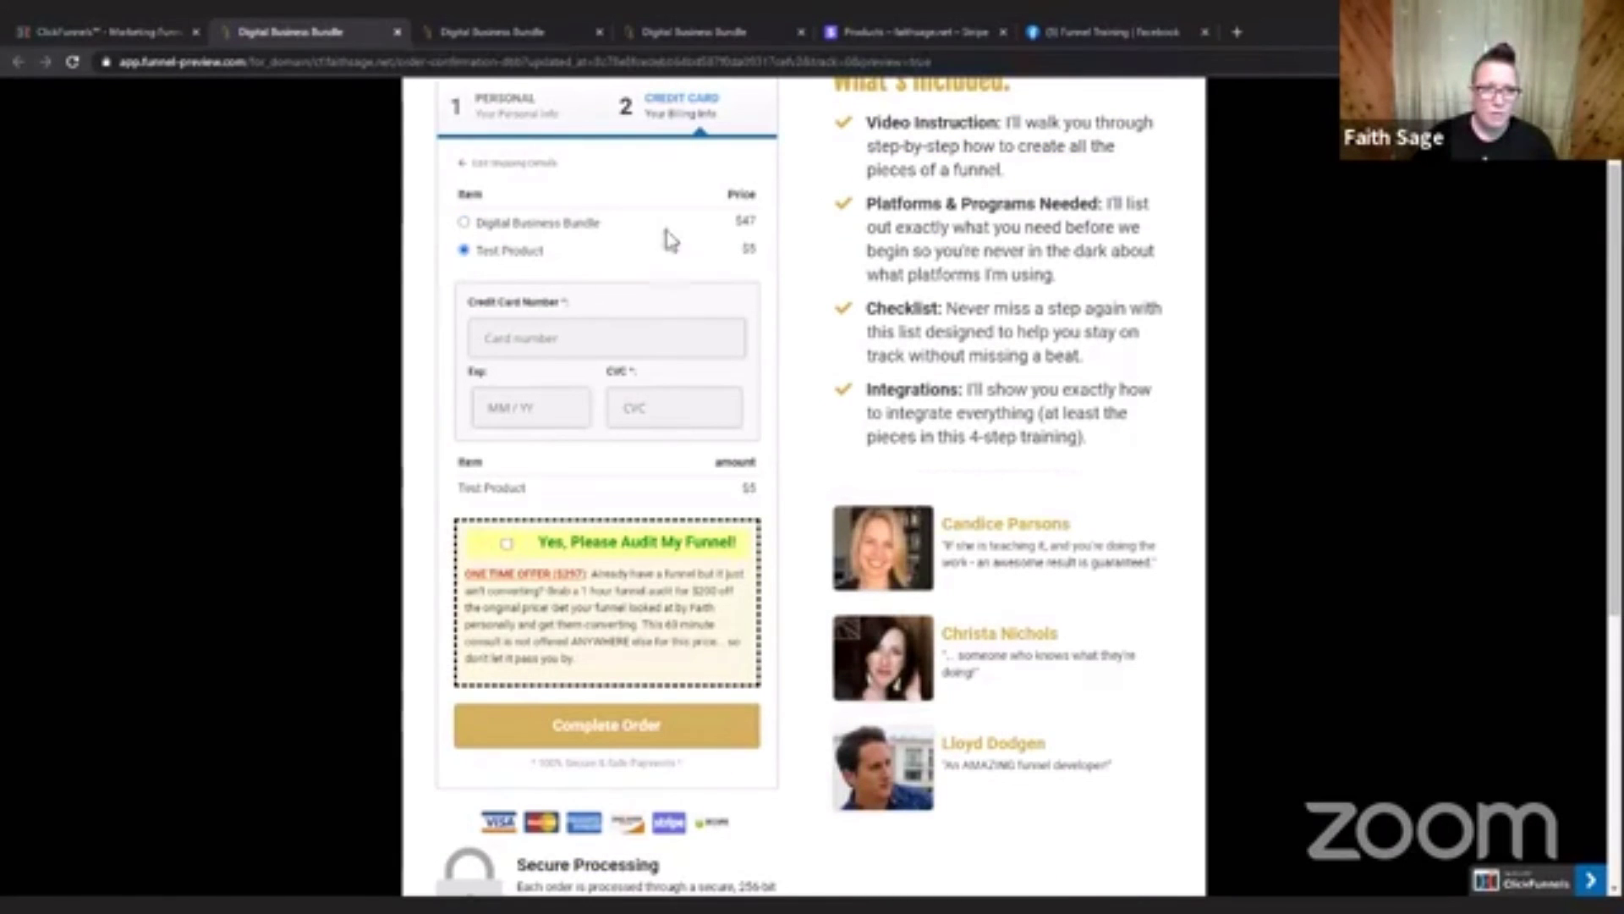
left_click(464, 223)
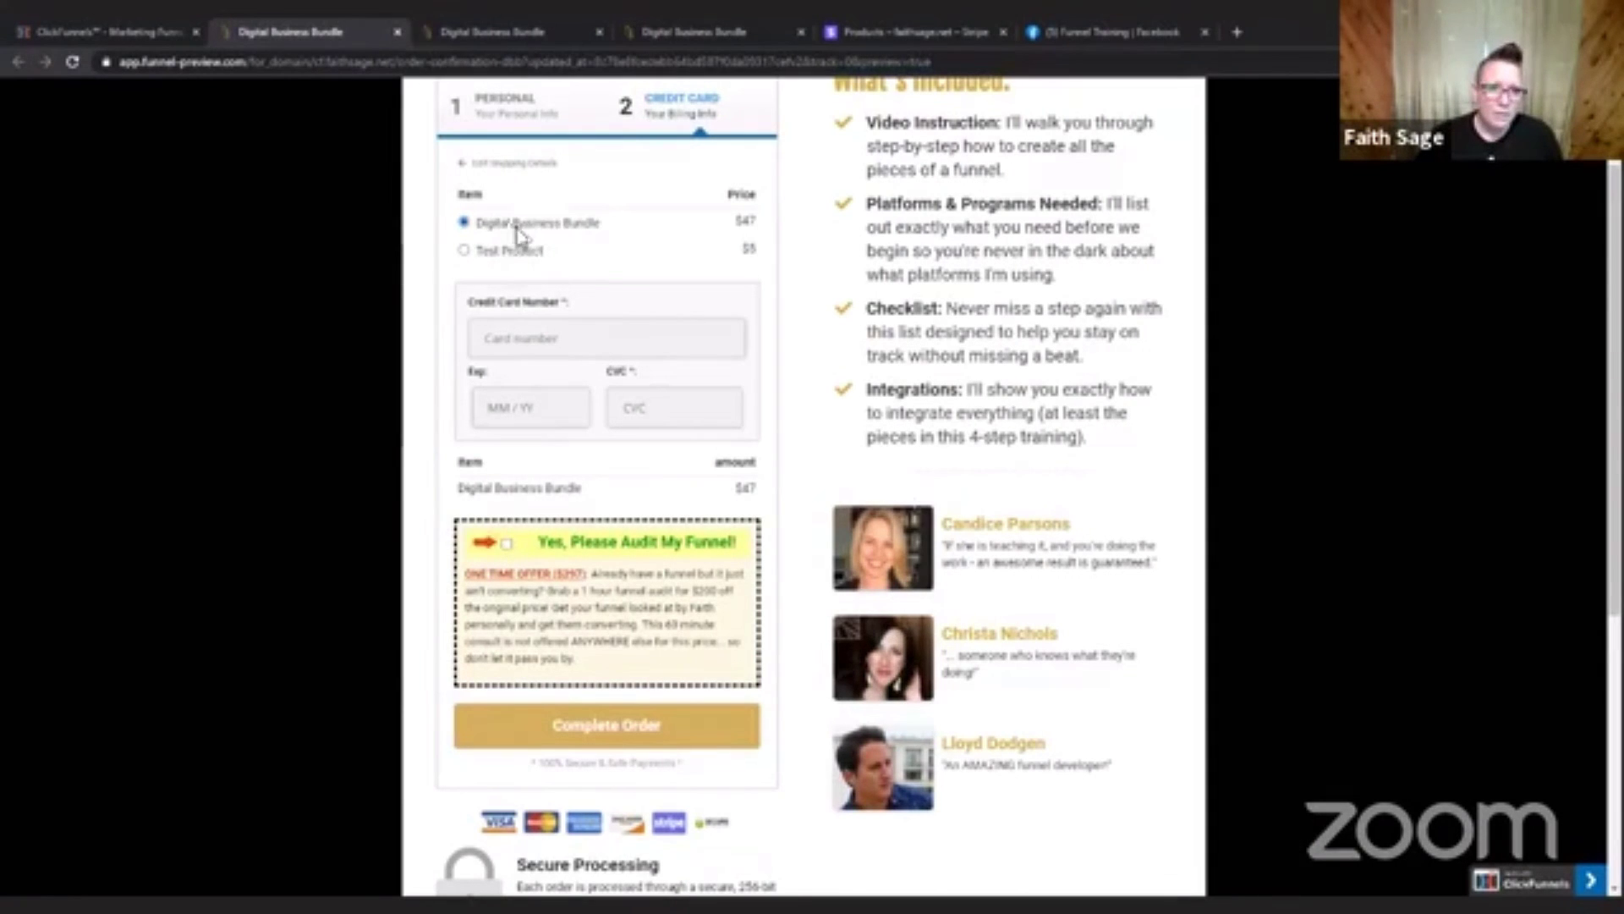
left_click(463, 250)
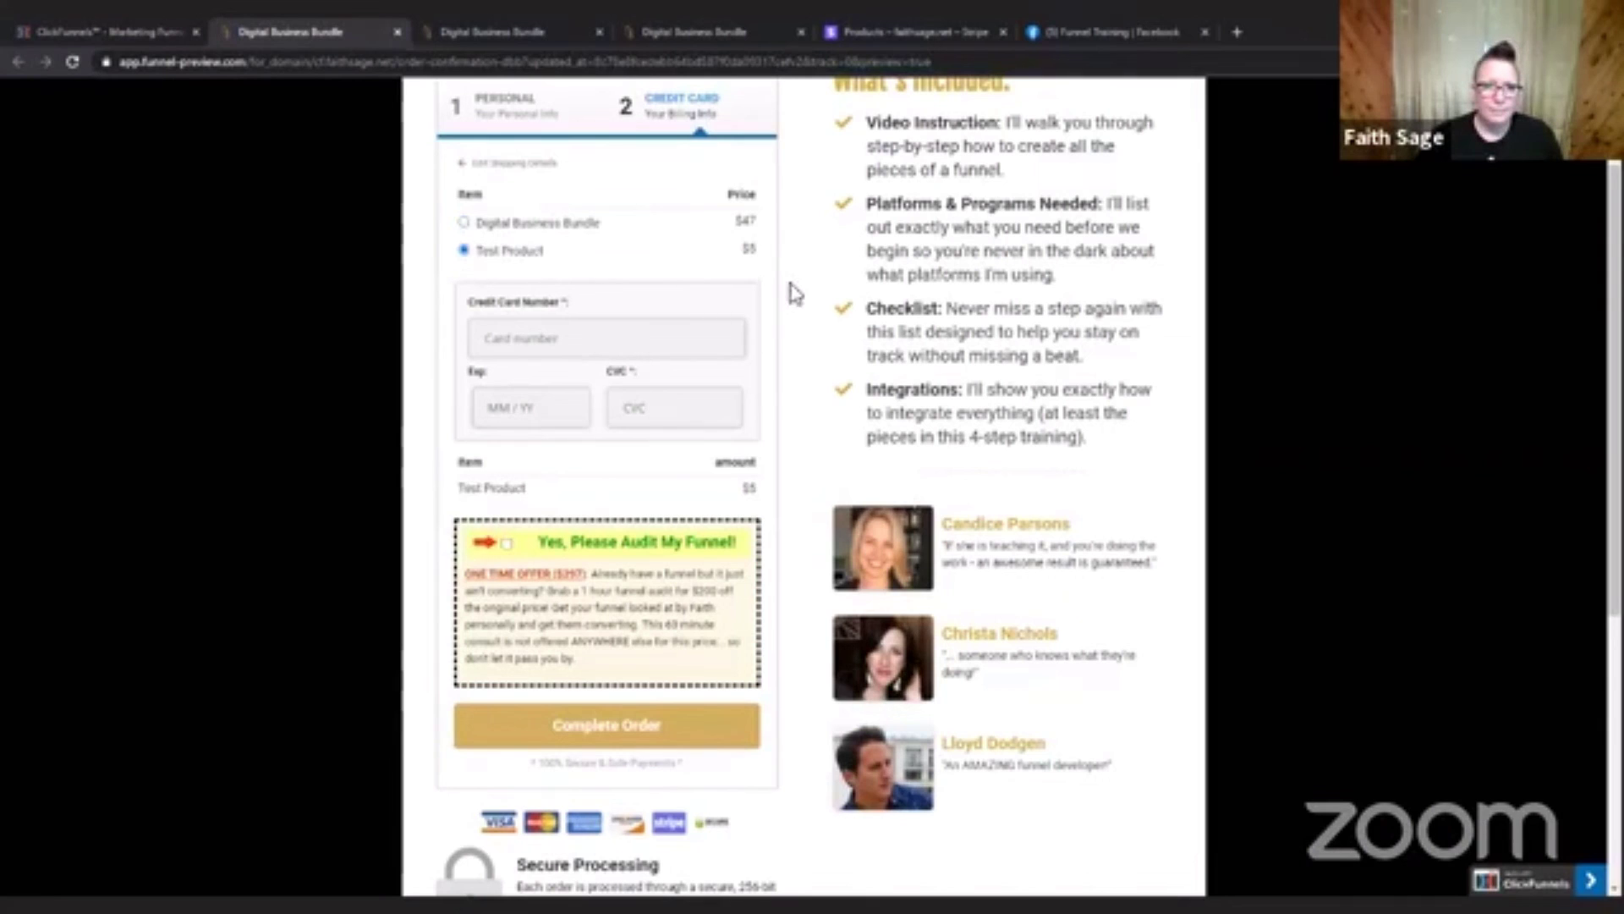
left_click(464, 223)
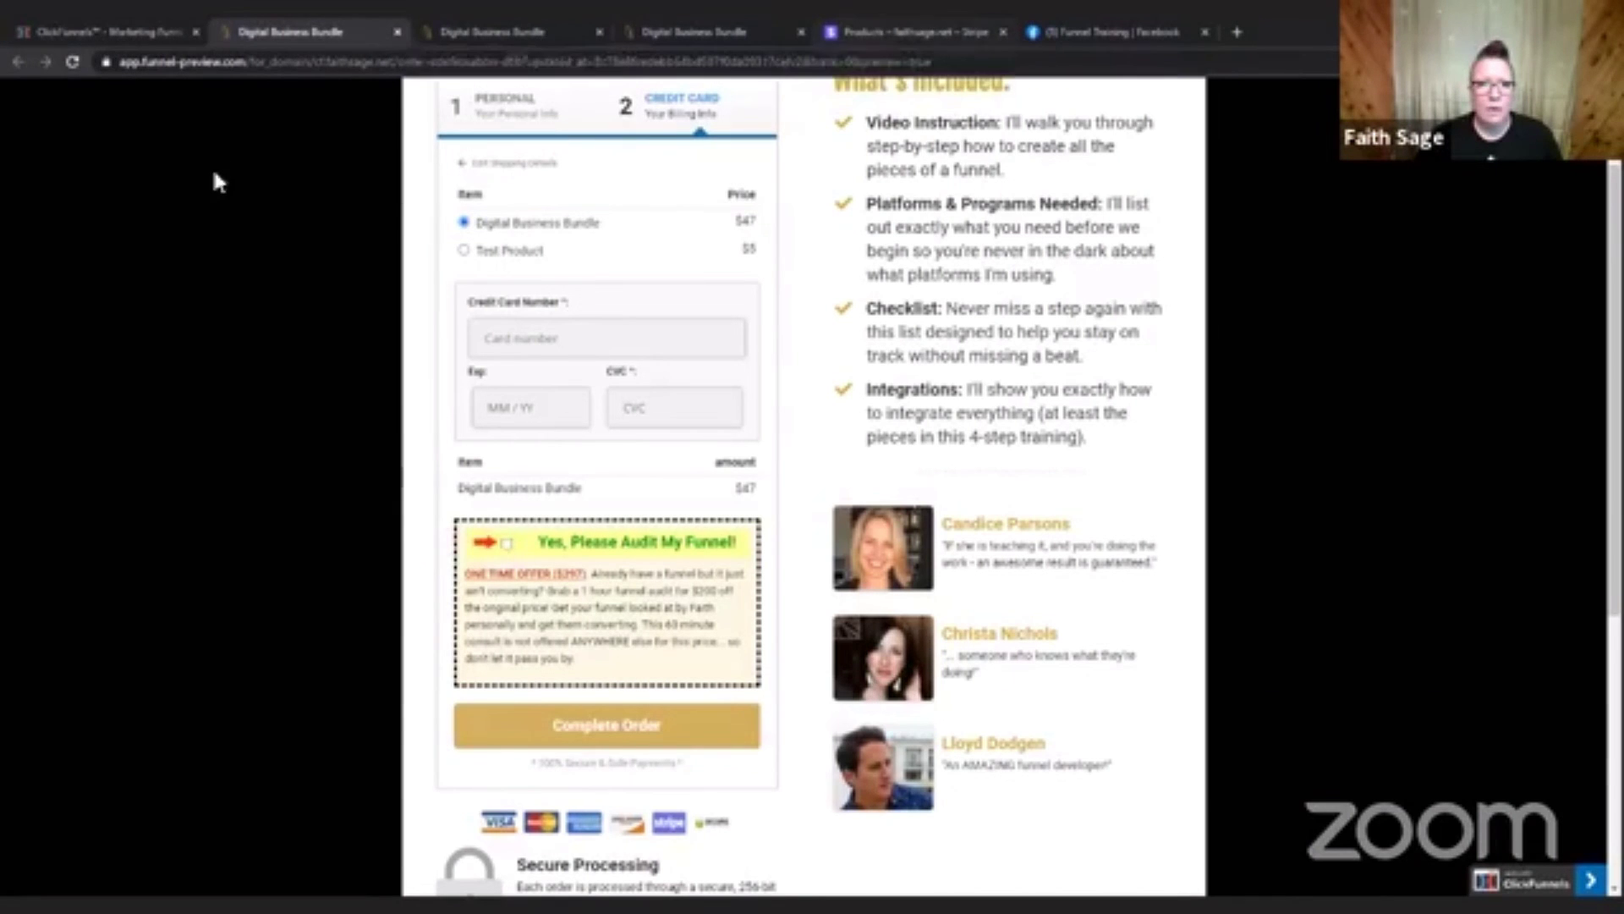
left_click(75, 28)
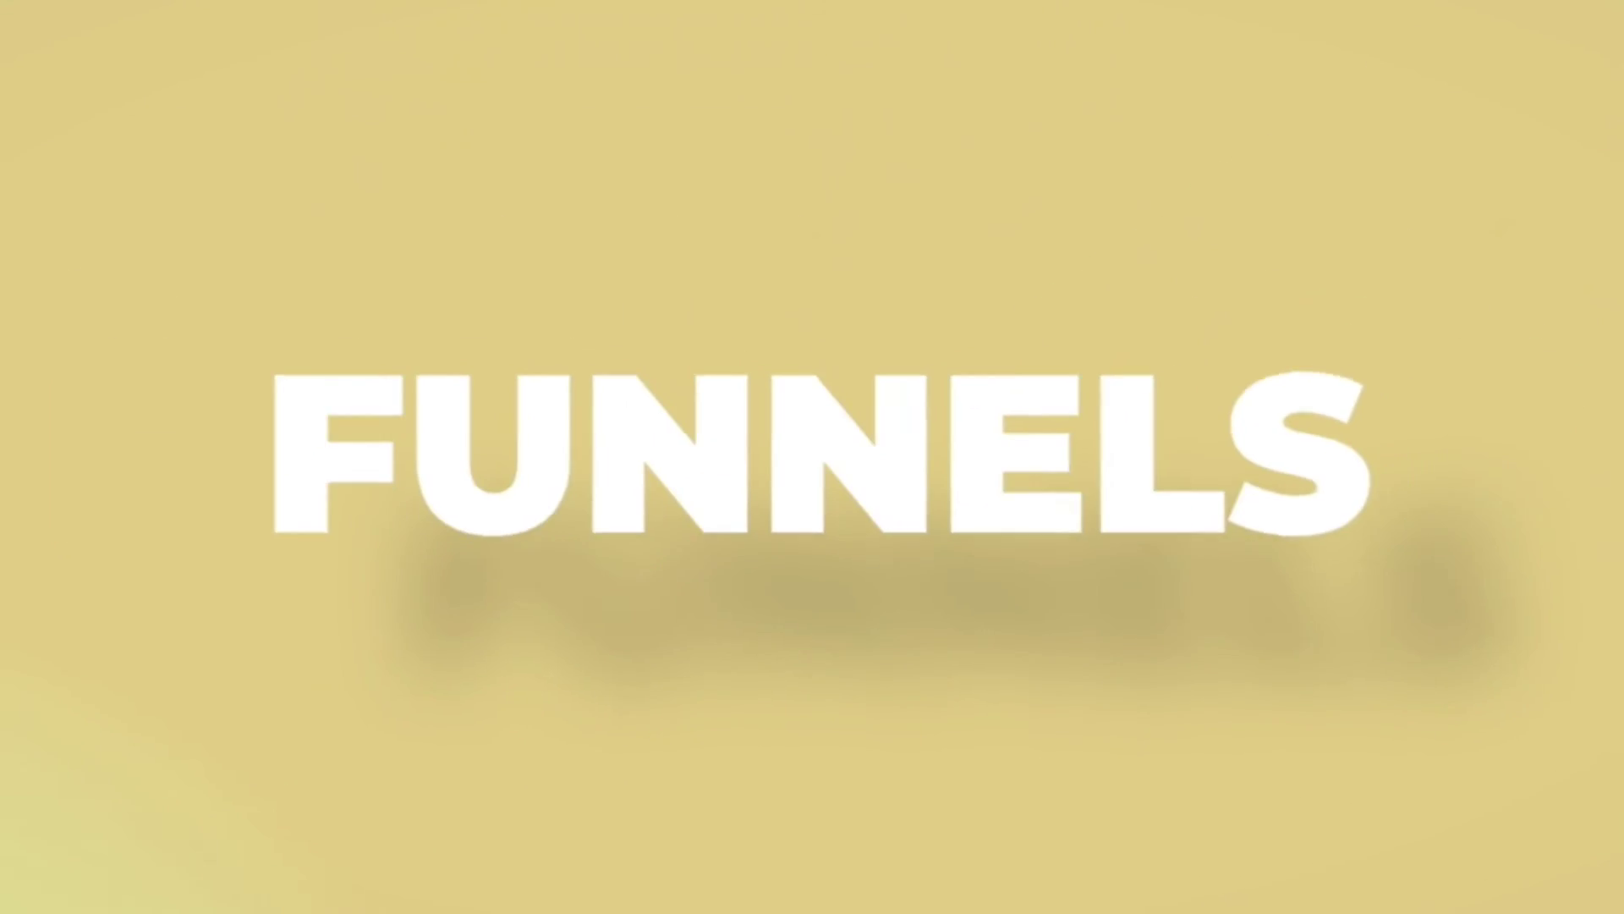